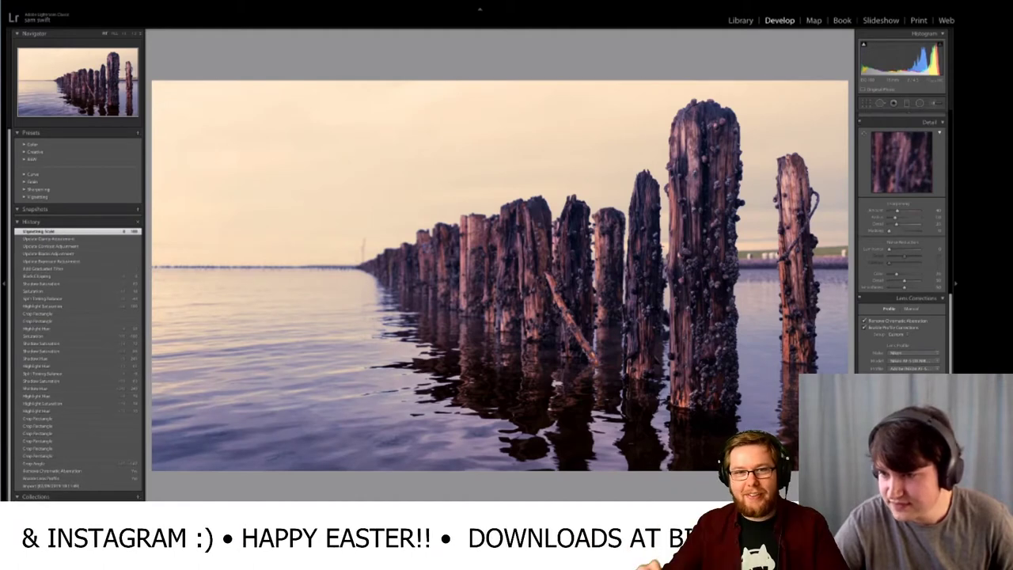
- Review the edited groyne photo's develop adjustments, from the basic sliders and tone curve through split toning to sharpening
scroll(902, 237, up, 6)
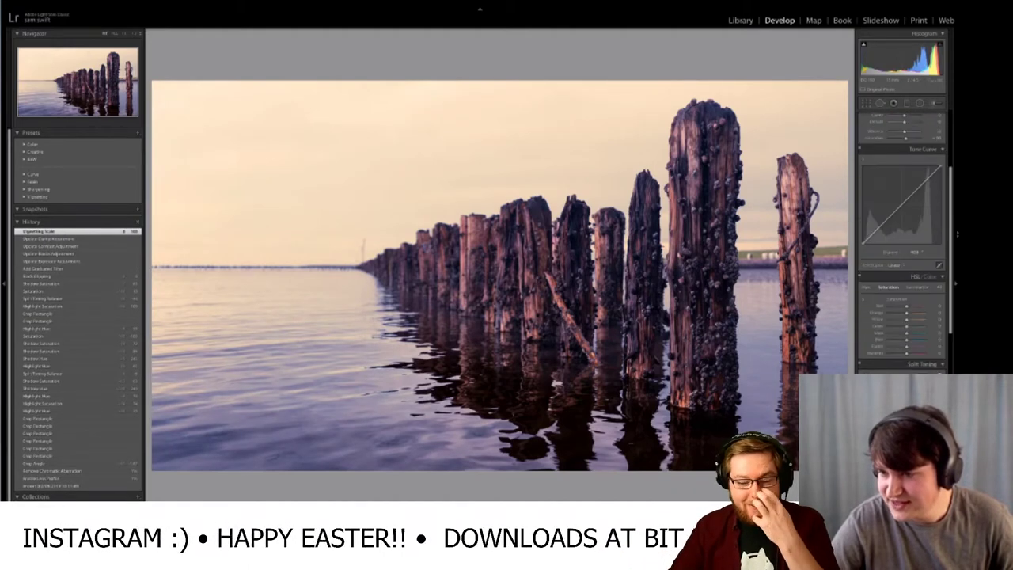
scroll(904, 297, up, 2)
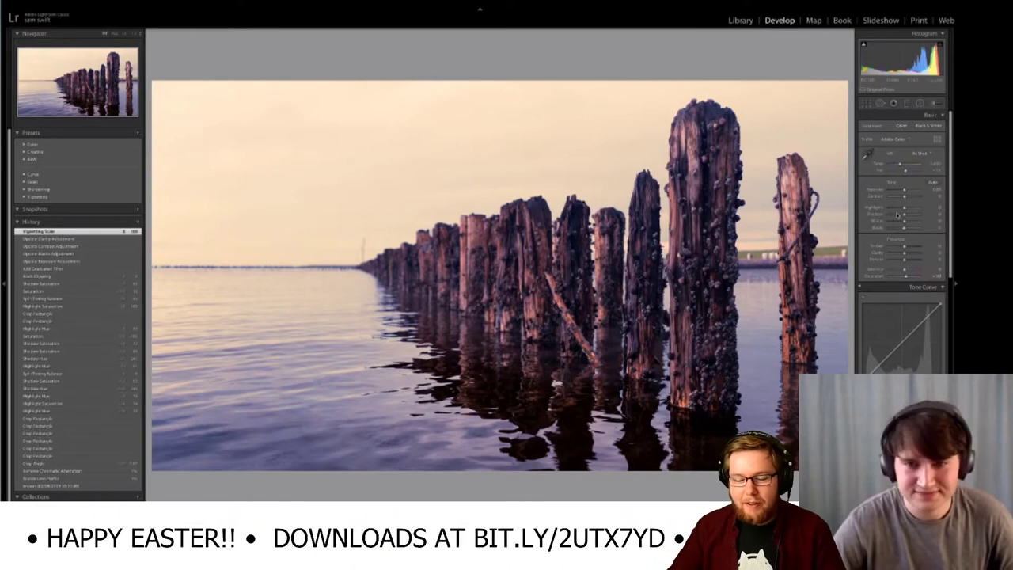
scroll(954, 279, down, 5)
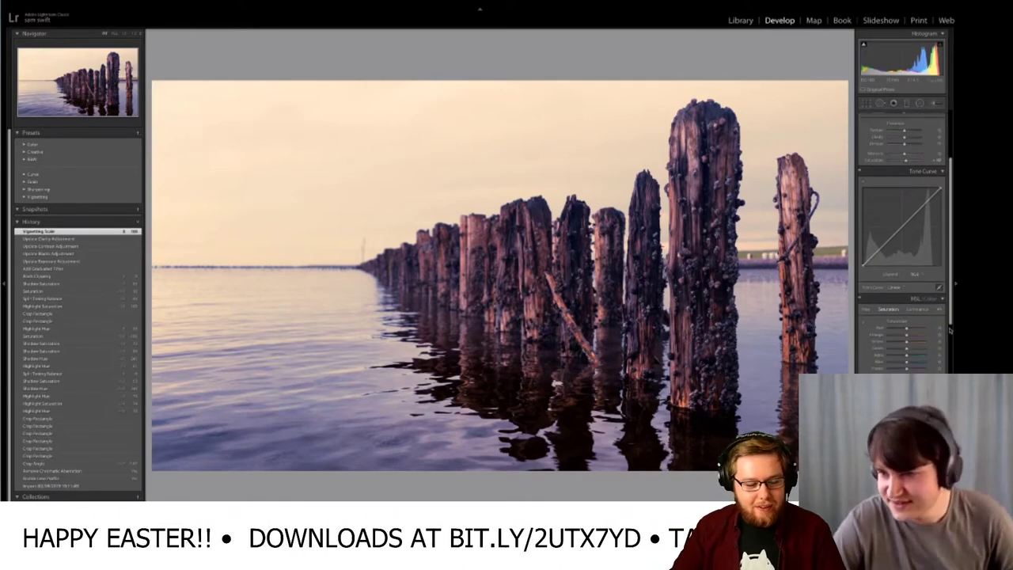
drag(949, 334, 949, 336)
scroll(902, 238, down, 5)
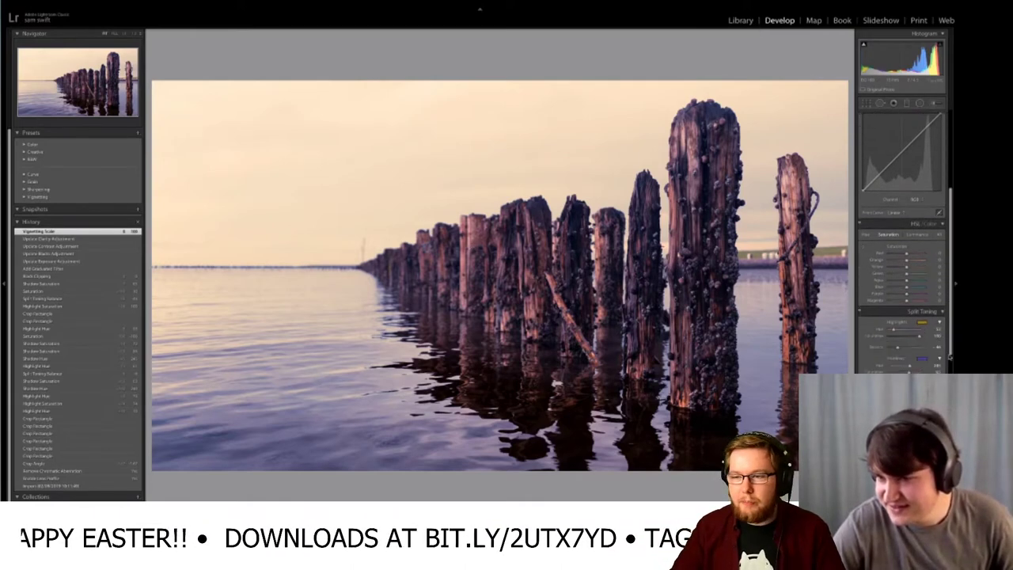
scroll(902, 237, down, 1)
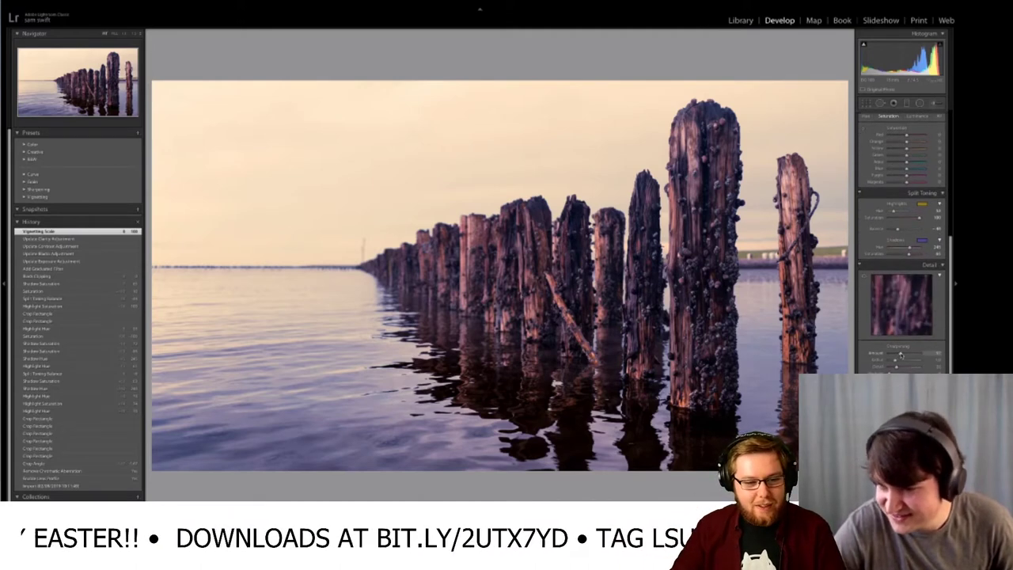
drag(899, 356, 902, 354)
drag(951, 333, 947, 173)
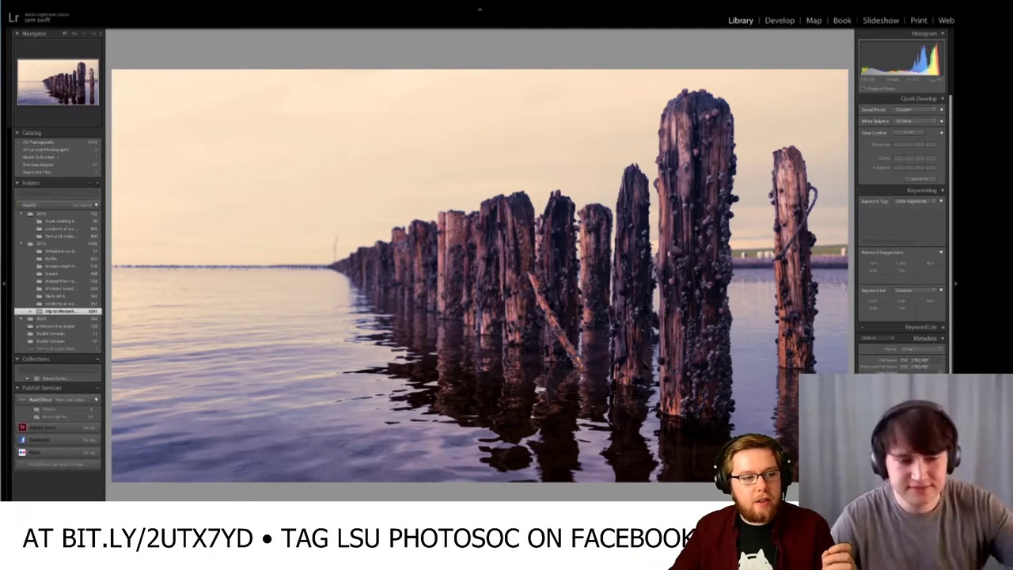
- Create a virtual copy of the edited groyne photo from the library grid
key(g)
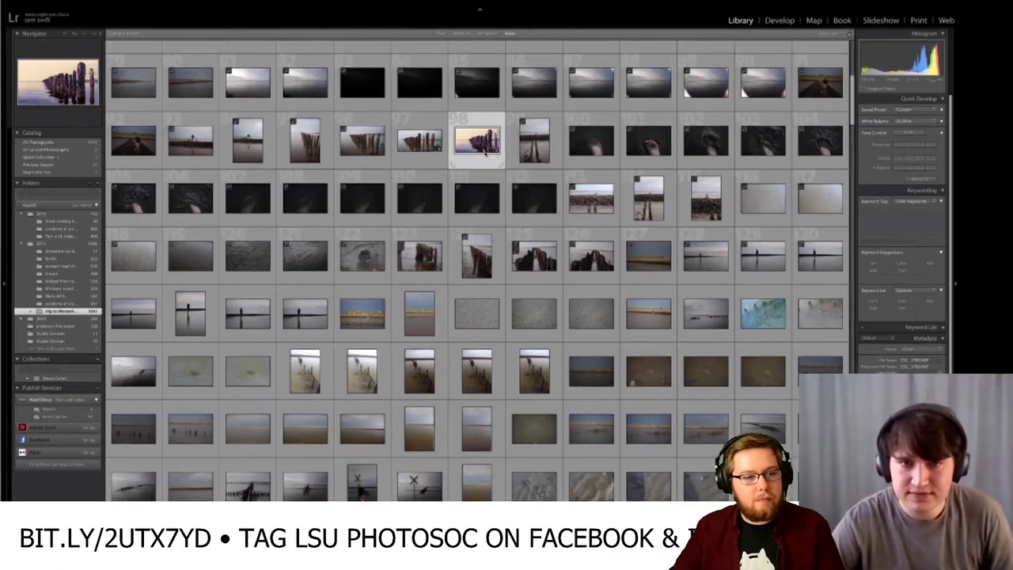
right_click(484, 152)
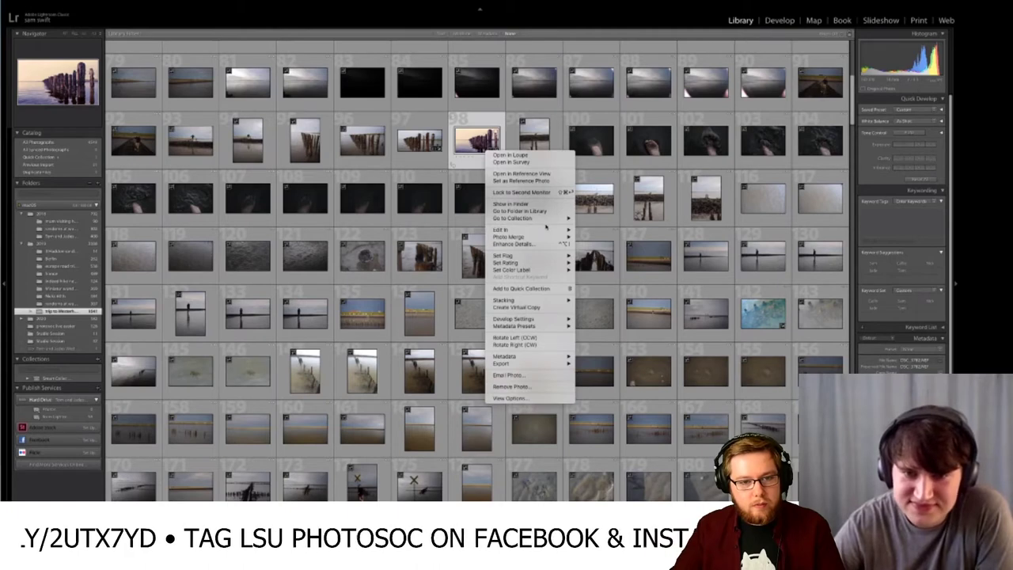
mouse_move(548, 228)
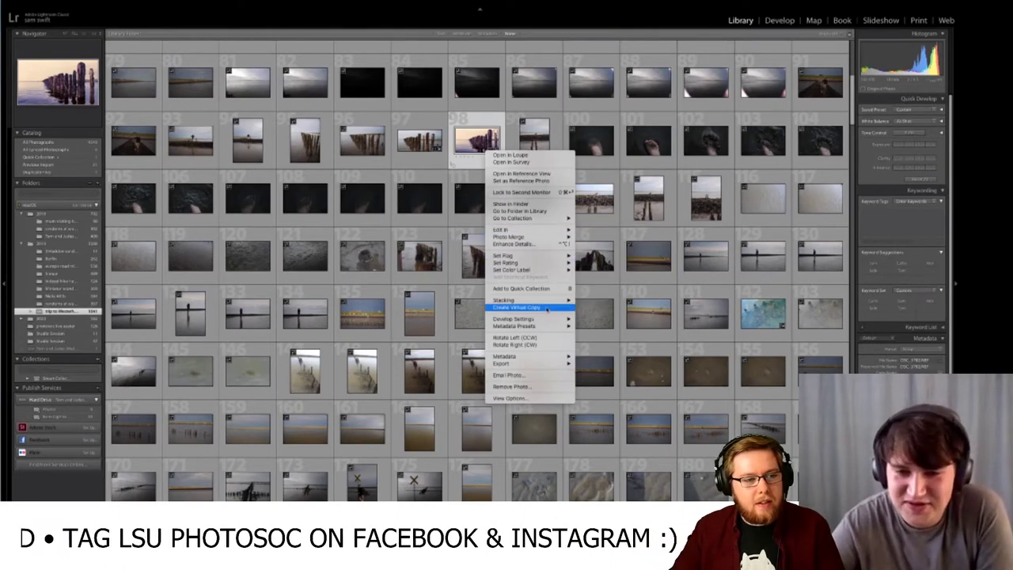
mouse_move(547, 319)
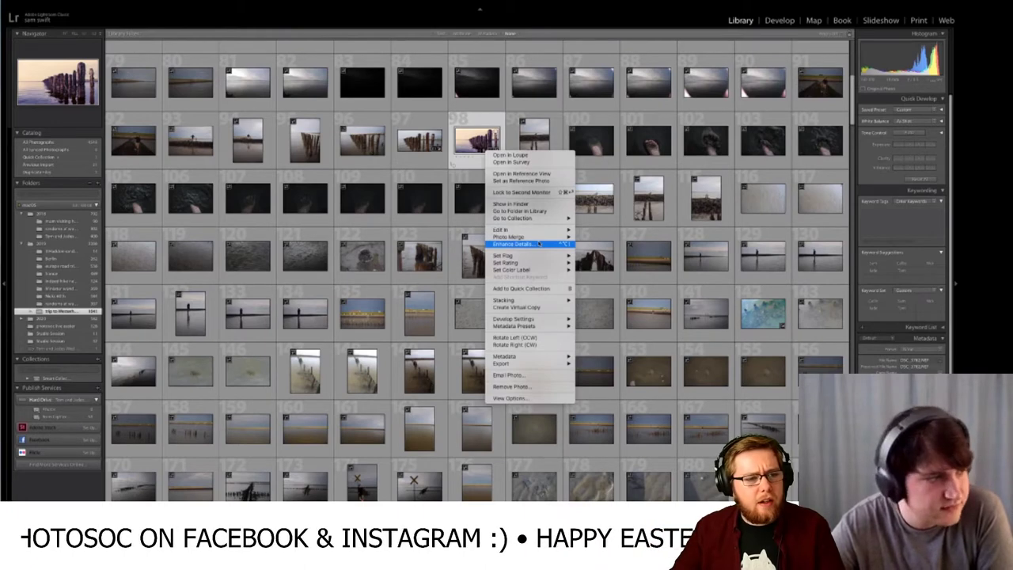
click(537, 310)
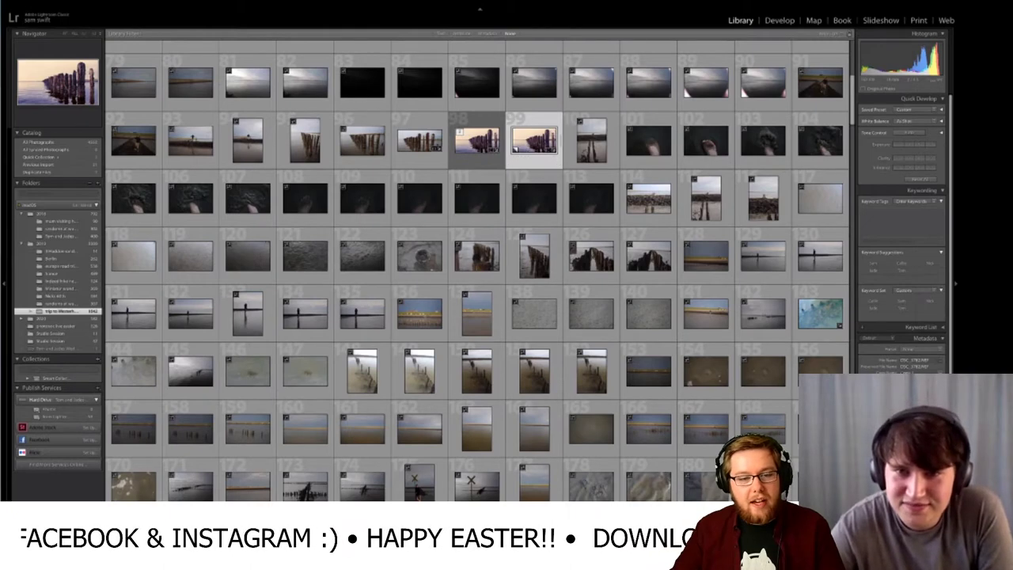
- Open the virtual copy for developing and reset all of its settings
key(e)
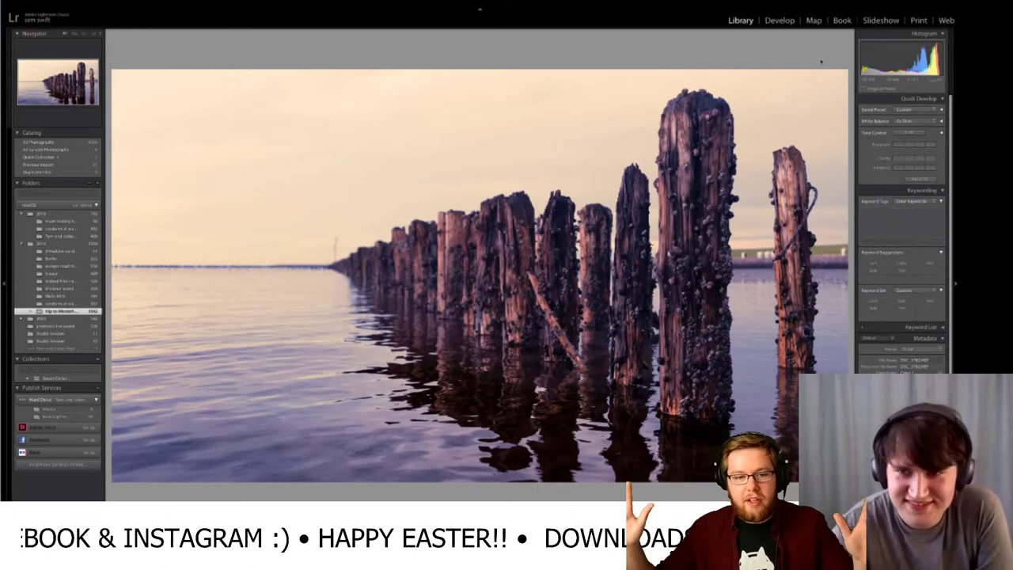
key(d)
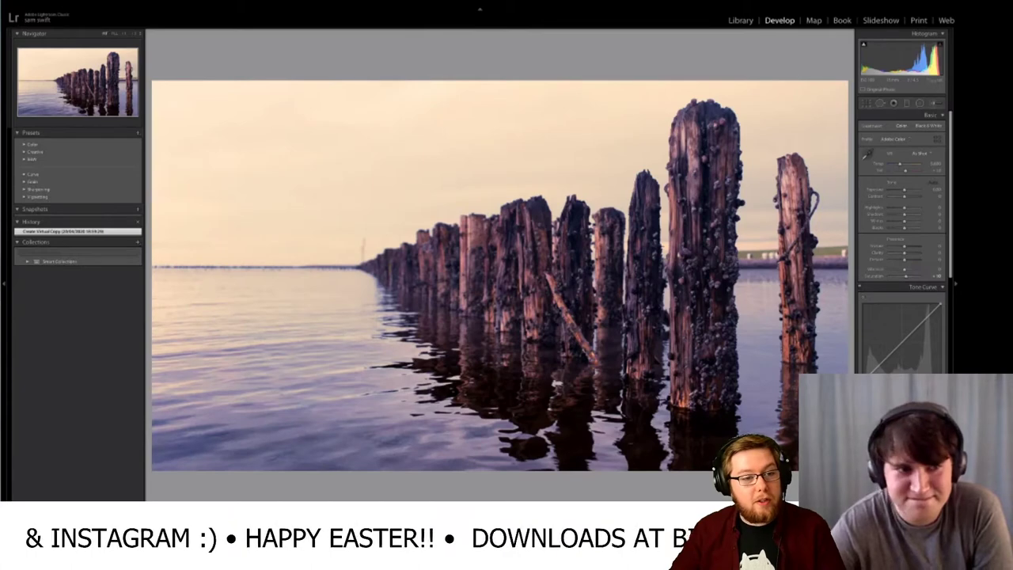
key(ctrl+shift+r)
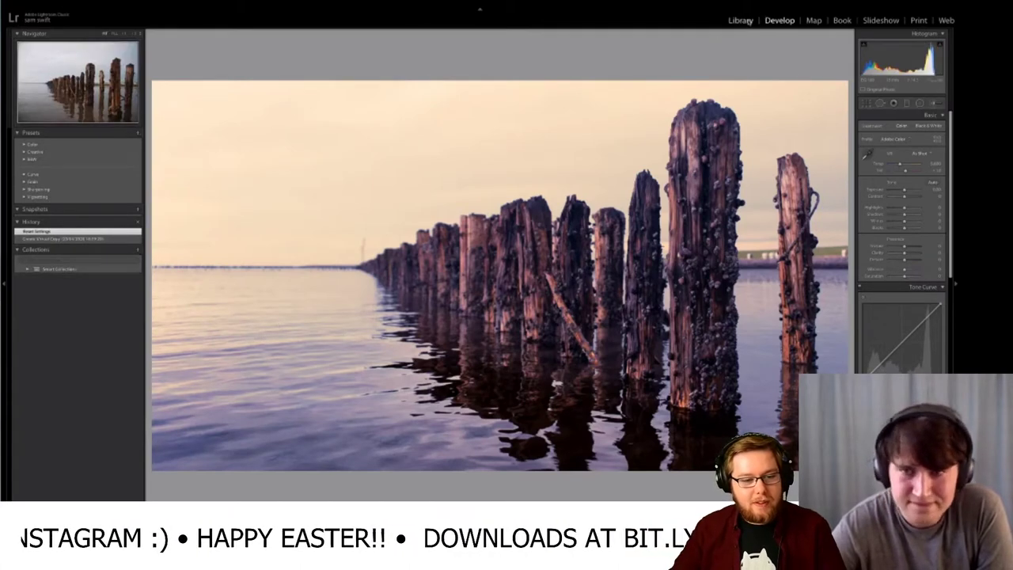
- Compare the reset virtual copy with the edited original by switching between them in the library grid
key(e)
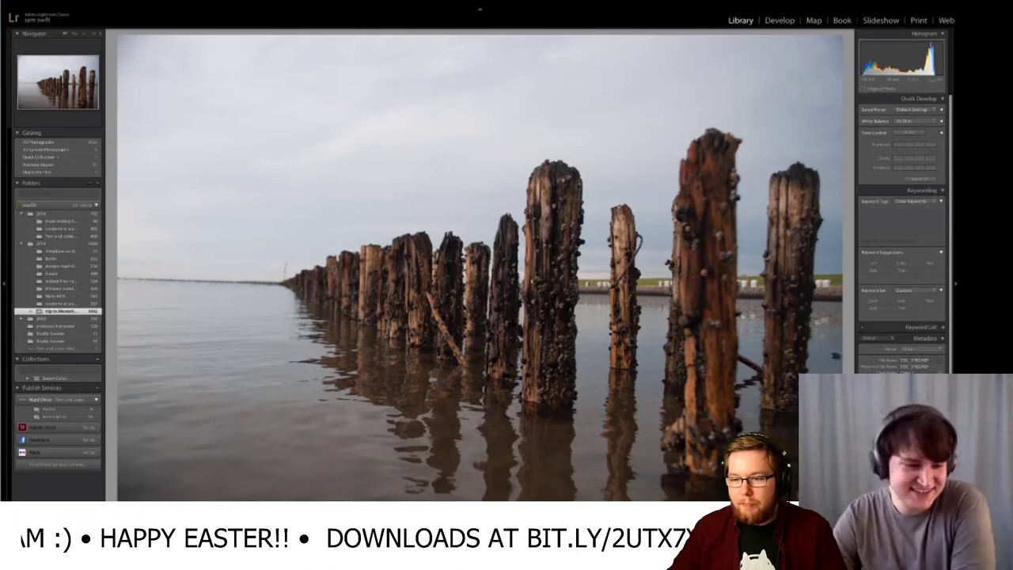
key(g)
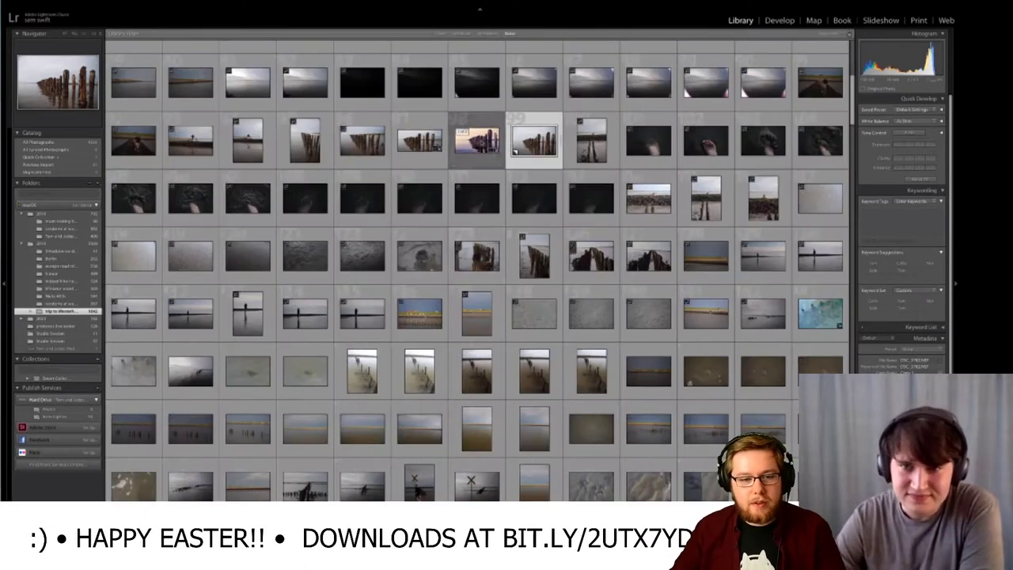
key(Left)
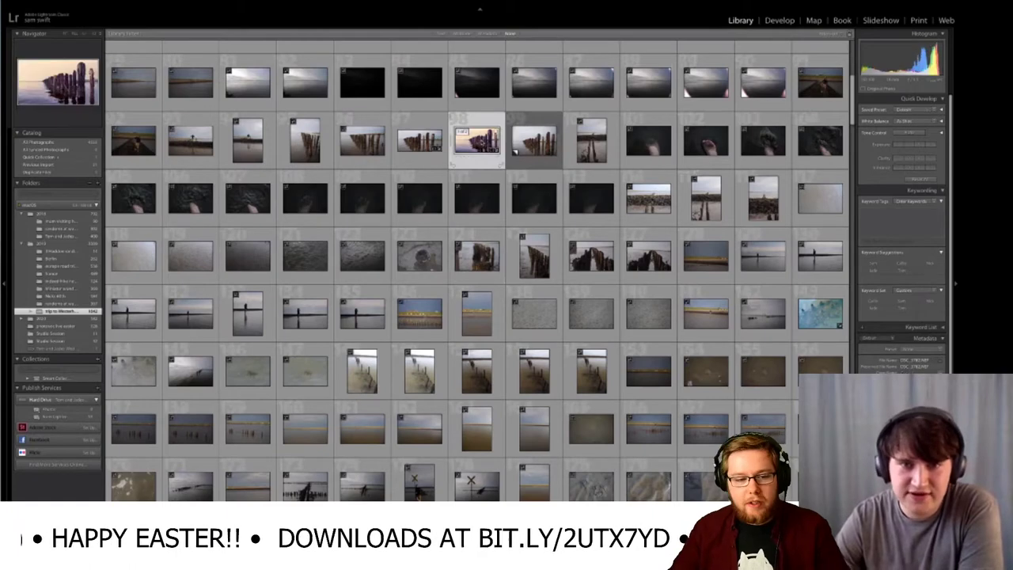
key(Right)
key(Left)
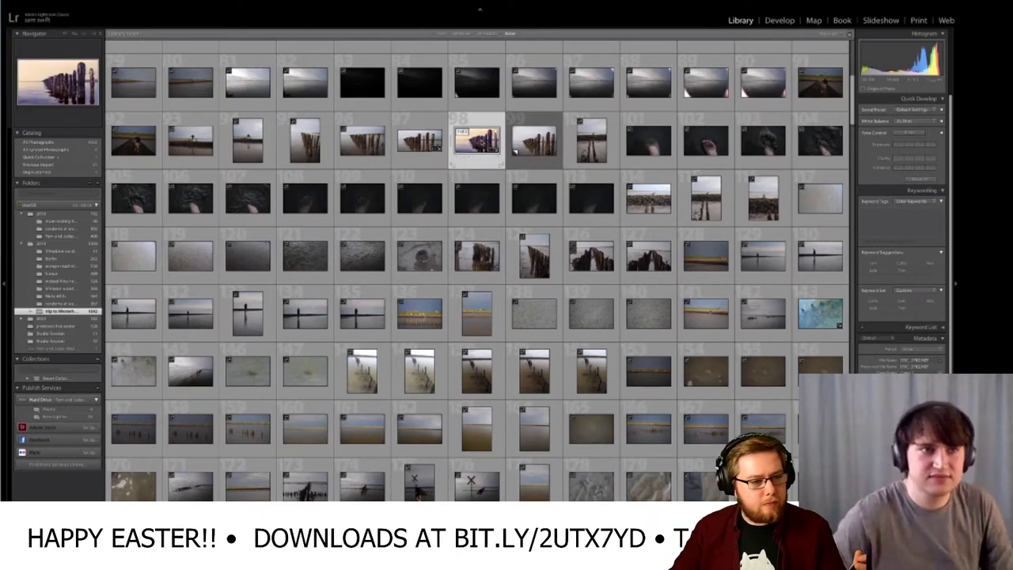
key(Right)
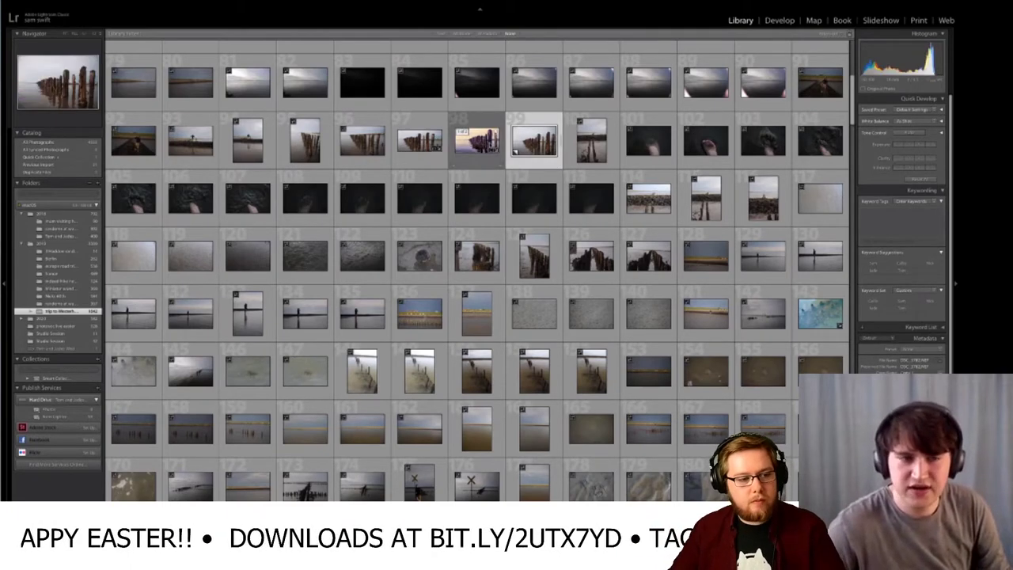
key(Left)
key(Right)
key(Left)
key(Right)
- Copy only the crop settings, with straighten angle and aspect ratio, from the edited original
right_click(482, 143)
key(Escape)
right_click(482, 143)
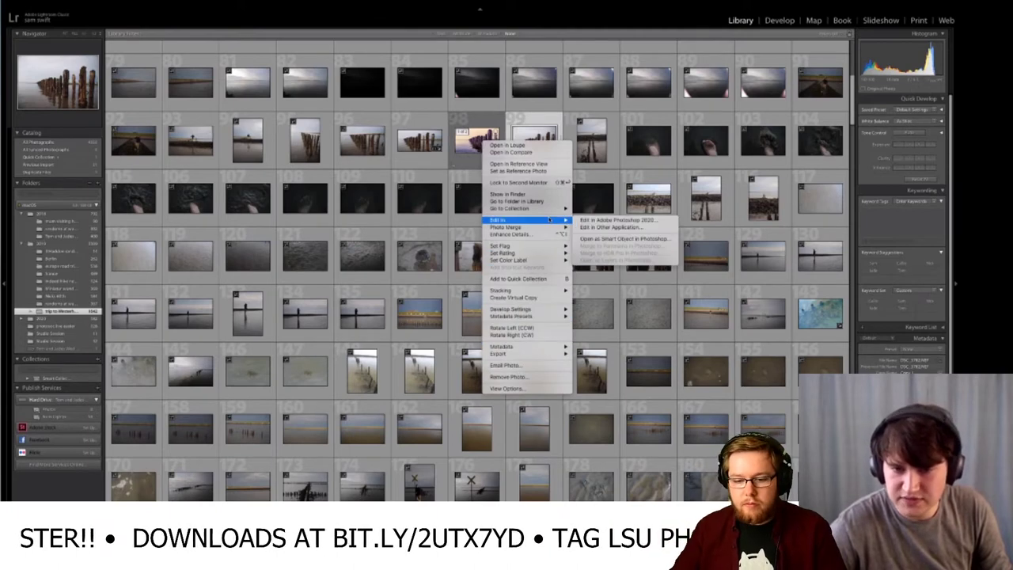
mouse_move(546, 312)
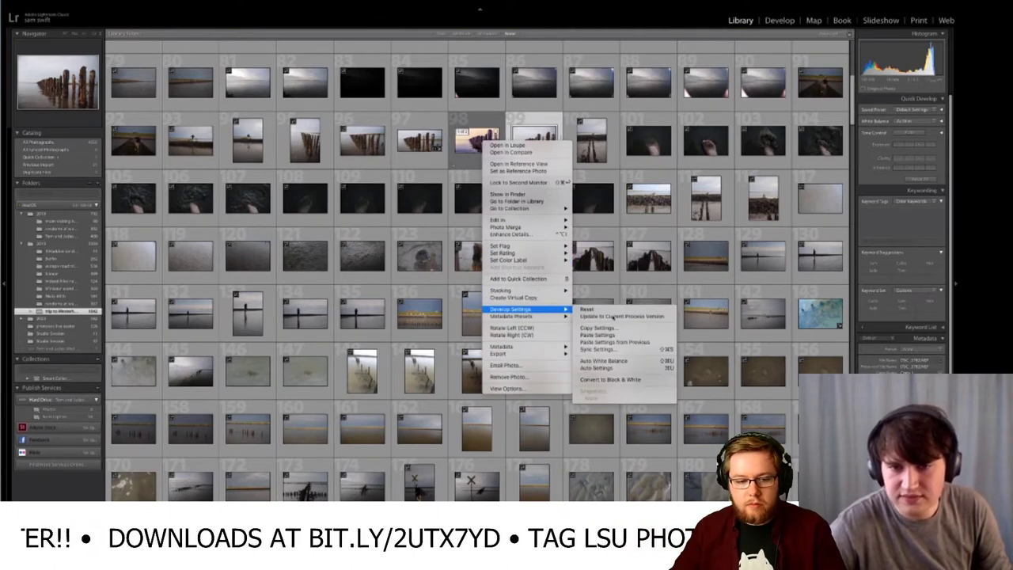
click(626, 329)
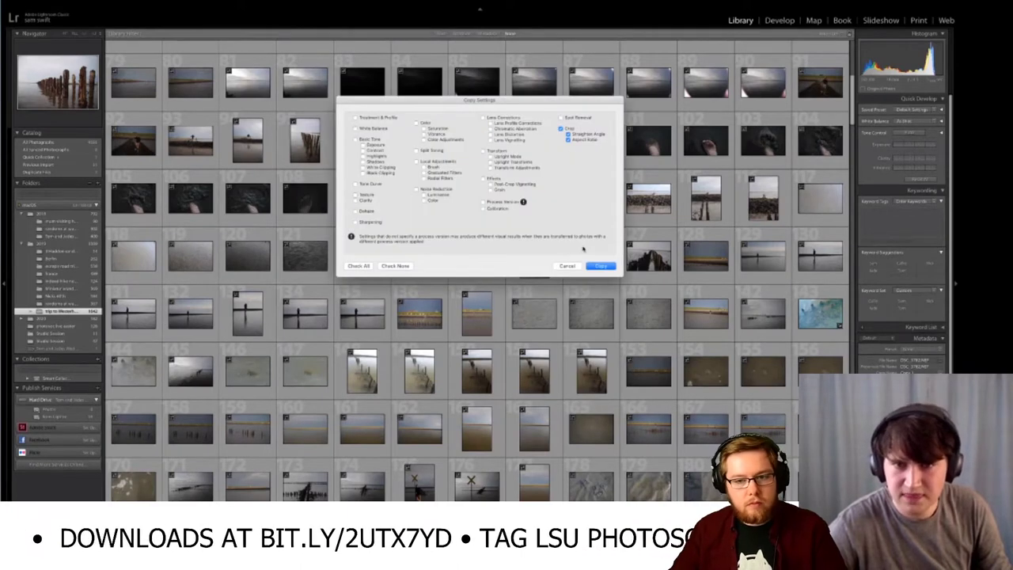
click(599, 267)
- Paste the copied crop settings onto the virtual copy and open it in the Develop module
right_click(552, 136)
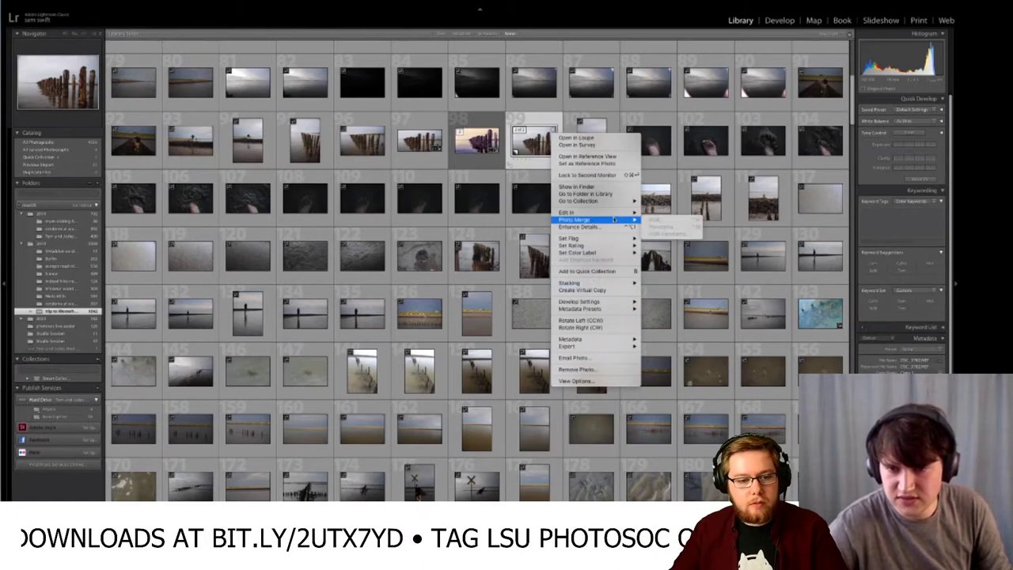
mouse_move(602, 301)
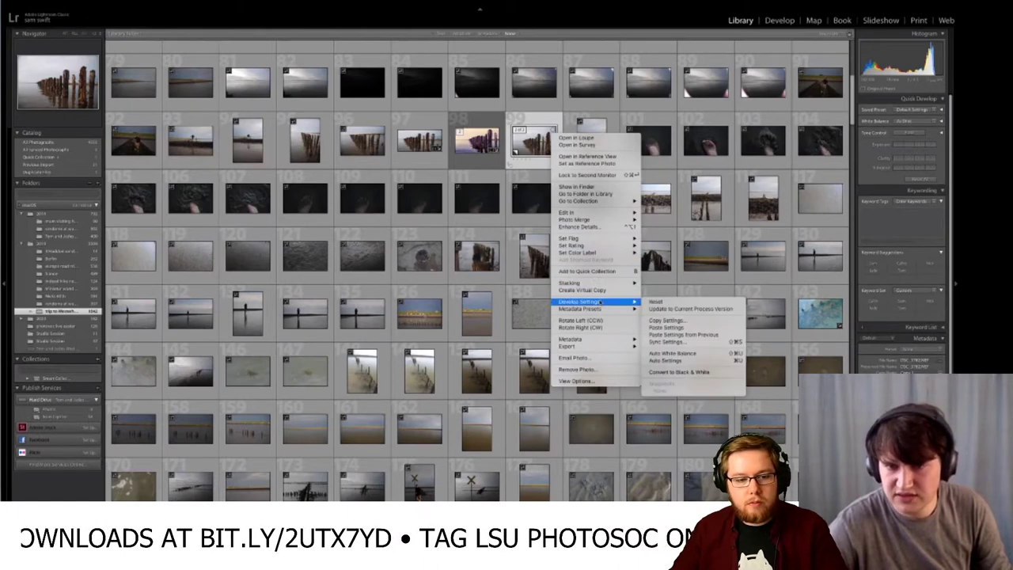
click(692, 327)
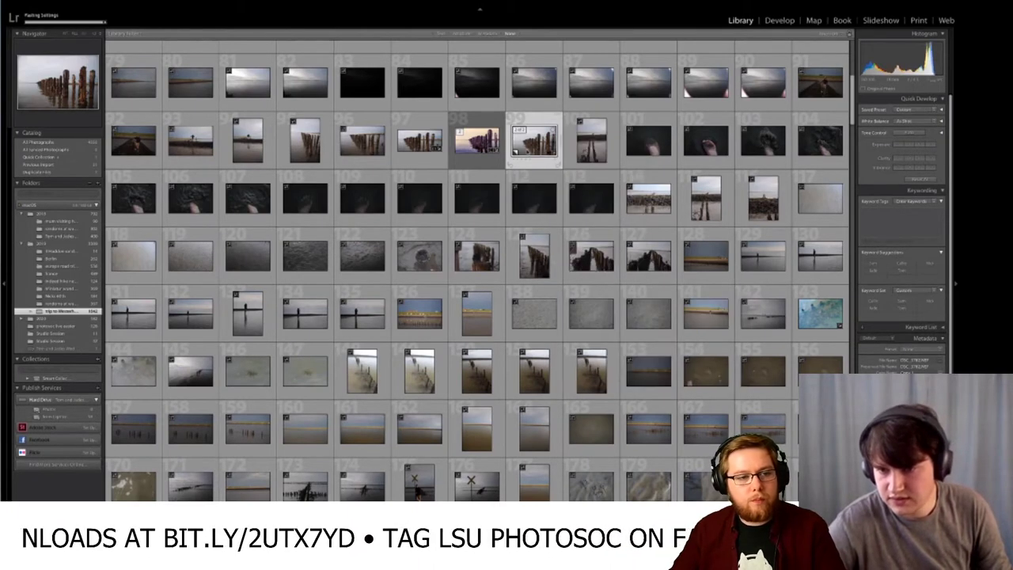
double_click(535, 150)
click(533, 147)
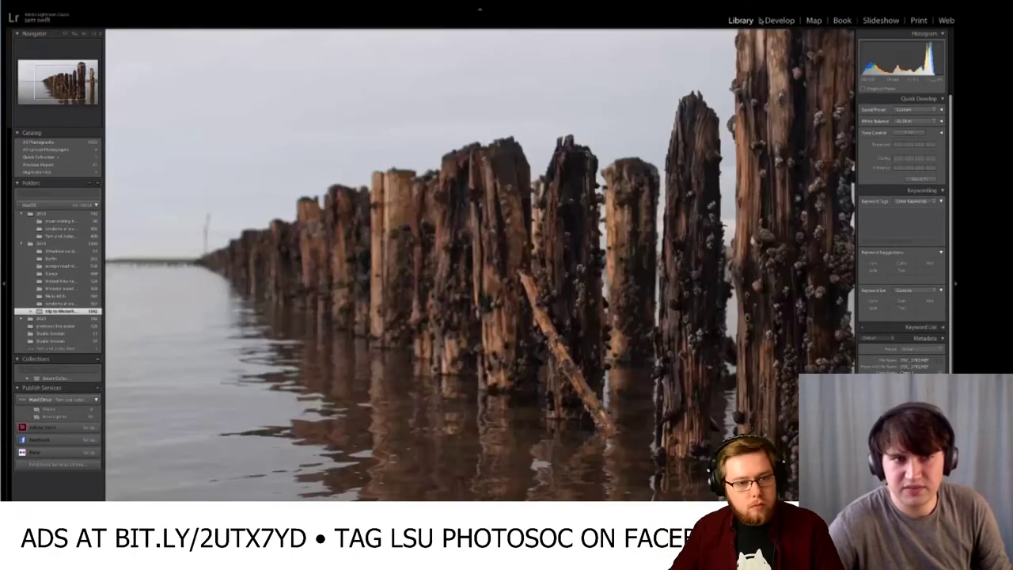
click(754, 52)
click(779, 22)
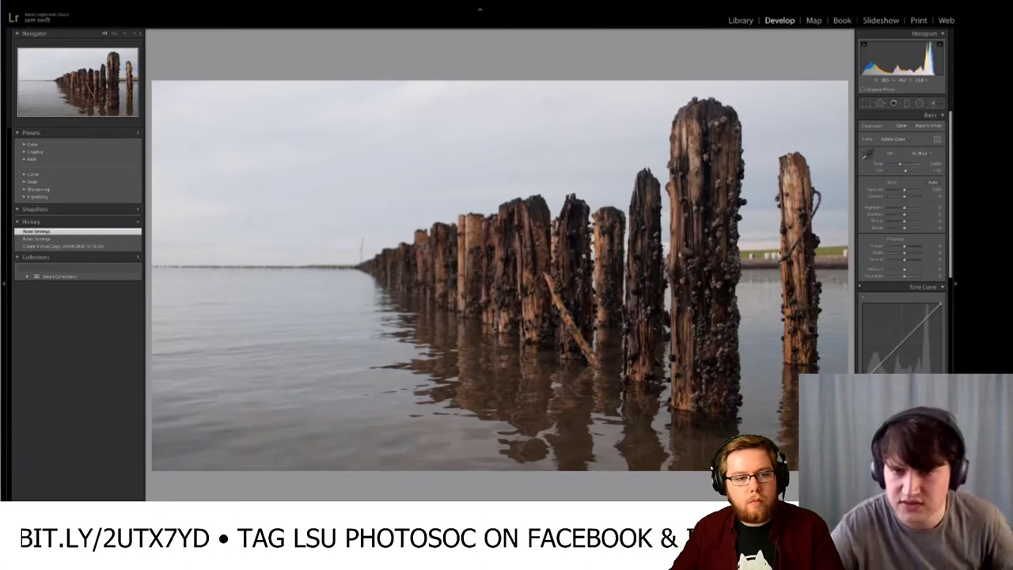
- Raise the virtual copy's vibrance to +100 and reduce its saturation below zero
drag(950, 231, 951, 242)
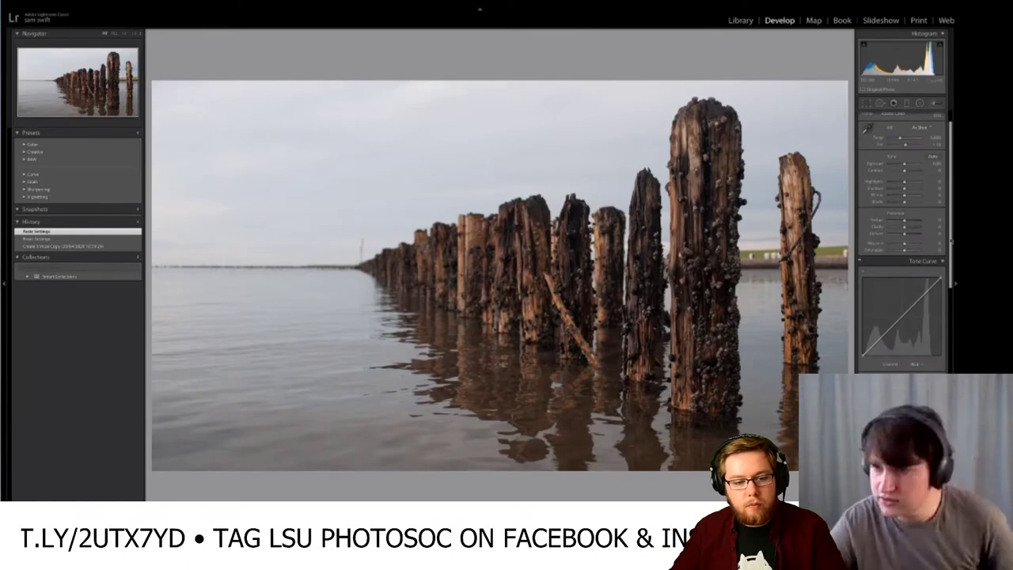
scroll(942, 253, up, 1)
mouse_move(912, 271)
mouse_down()
mouse_move(924, 272)
mouse_move(900, 277)
mouse_up()
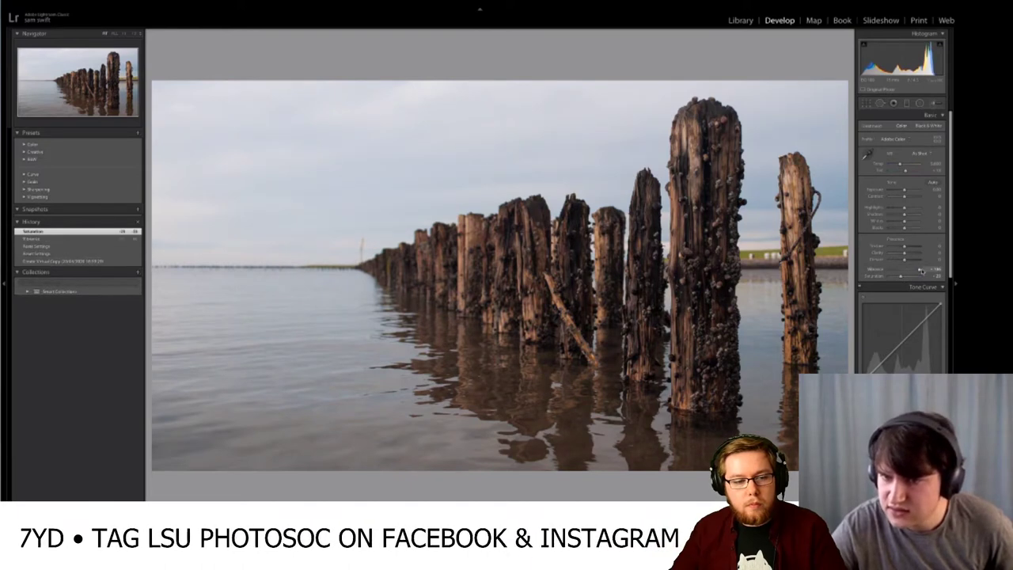
click(900, 277)
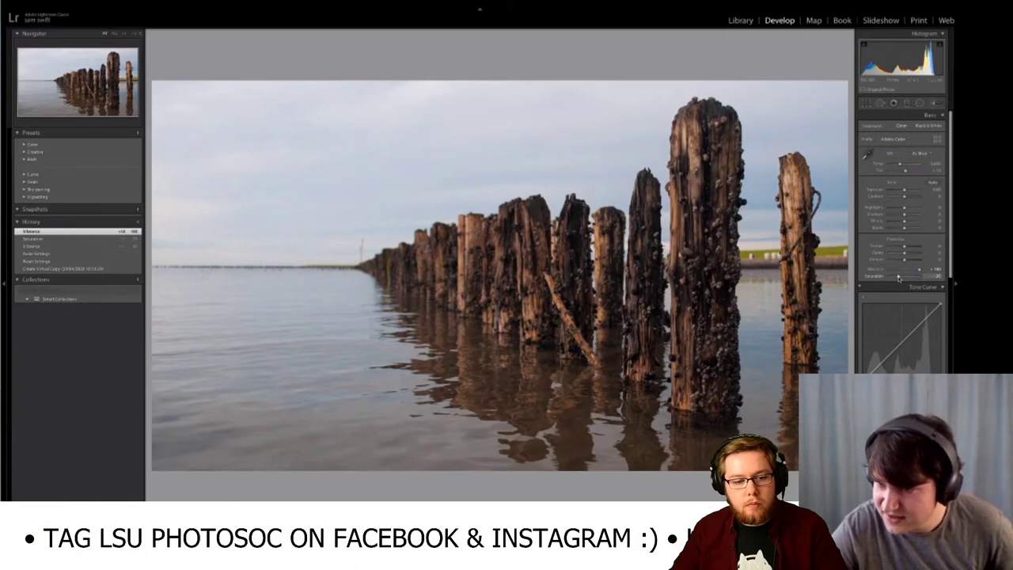
click(899, 278)
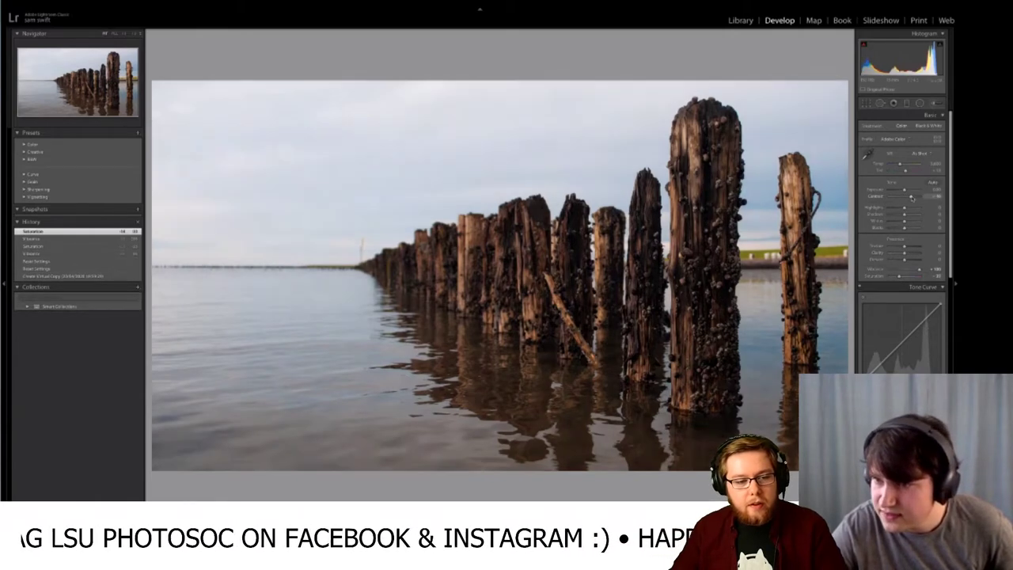
- Set the contrast to +1 and rebalance the colour with vibrance at +100 and saturation slightly below zero
mouse_move(906, 199)
mouse_down()
mouse_move(892, 200)
mouse_move(904, 199)
mouse_up()
mouse_move(918, 270)
mouse_down()
mouse_move(901, 272)
mouse_move(912, 277)
mouse_up()
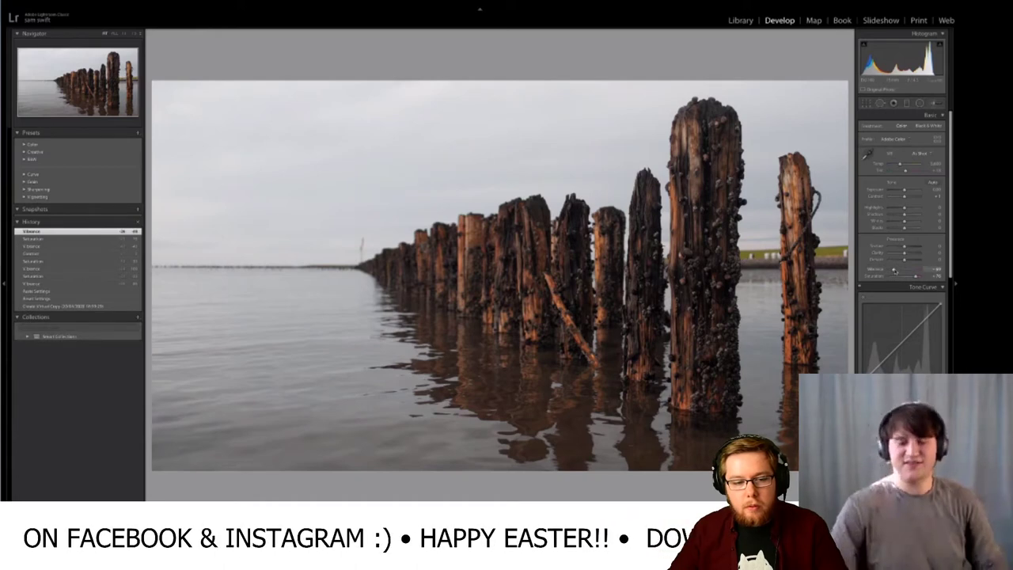
mouse_move(894, 270)
mouse_down()
mouse_move(922, 271)
mouse_move(900, 277)
mouse_up()
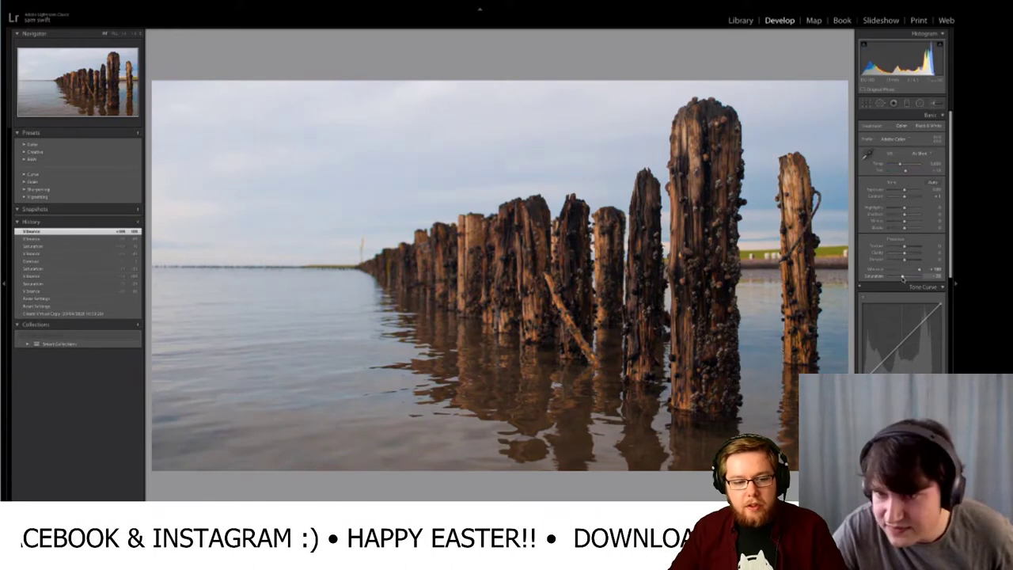
drag(902, 278, 903, 277)
- Warm the white balance temperature slightly and lower the blacks to about -24
drag(901, 167, 903, 166)
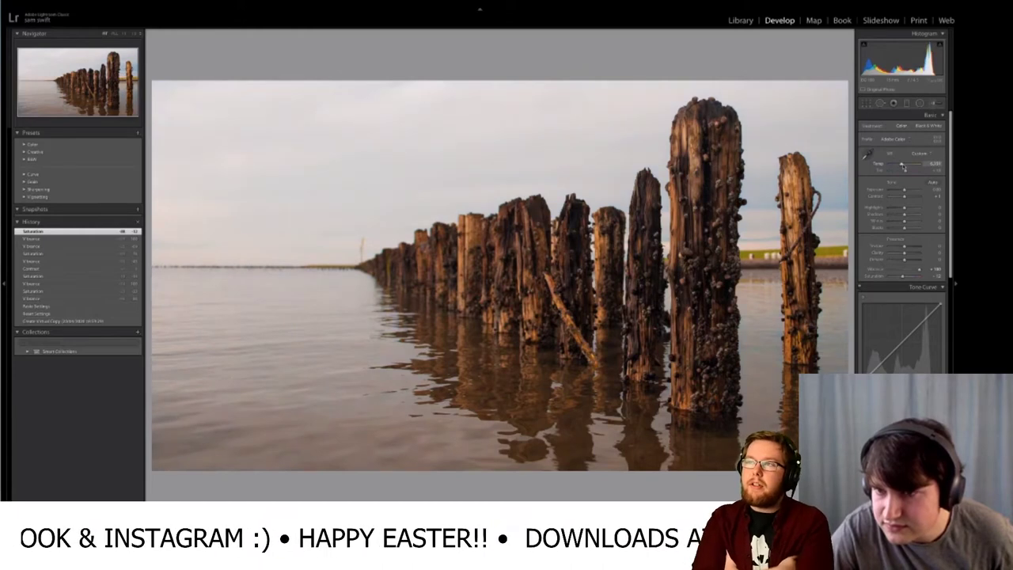
drag(900, 227, 900, 229)
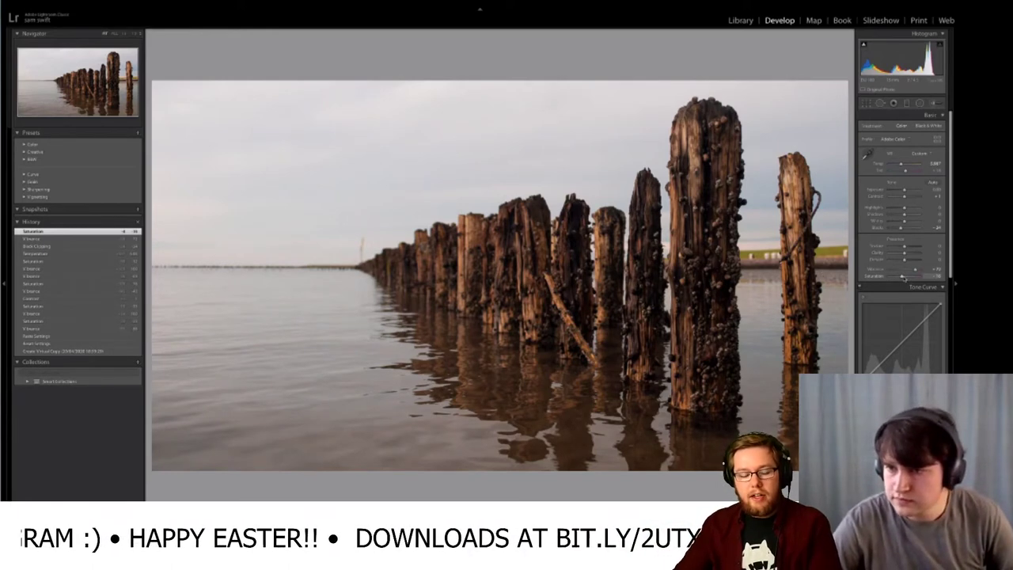
- Widen the adjustment panel and try stronger and weaker colour, ending with vibrance at +100 and saturation at about +67
drag(903, 276, 913, 274)
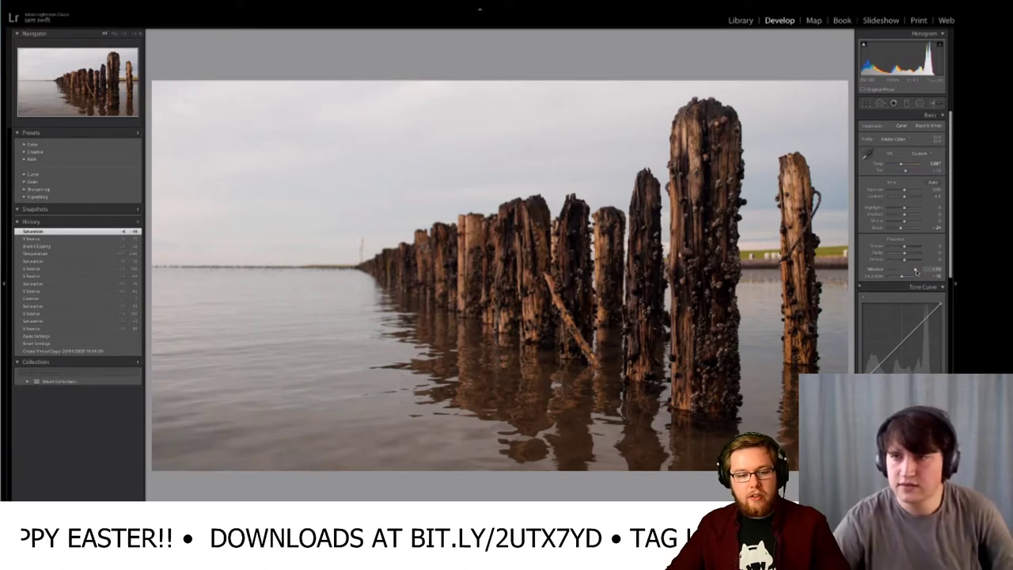
mouse_move(915, 269)
mouse_down()
mouse_move(896, 270)
mouse_move(912, 270)
mouse_up()
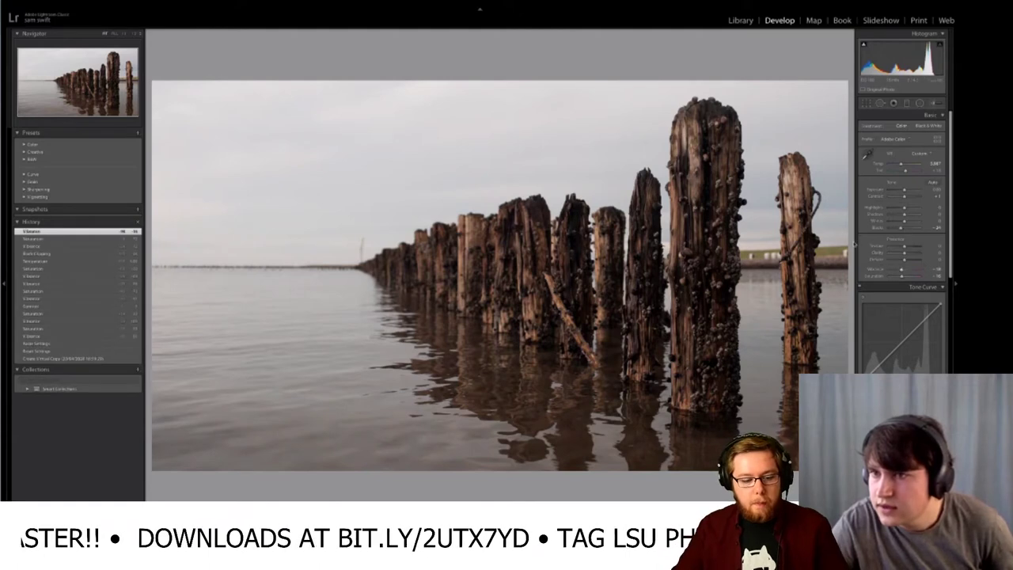
drag(855, 246, 809, 245)
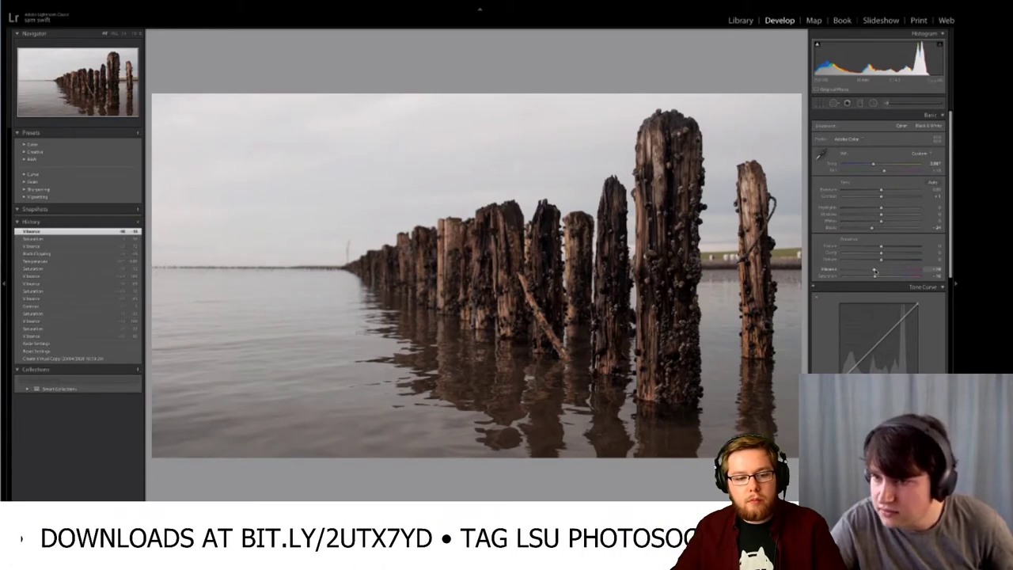
drag(903, 268, 906, 268)
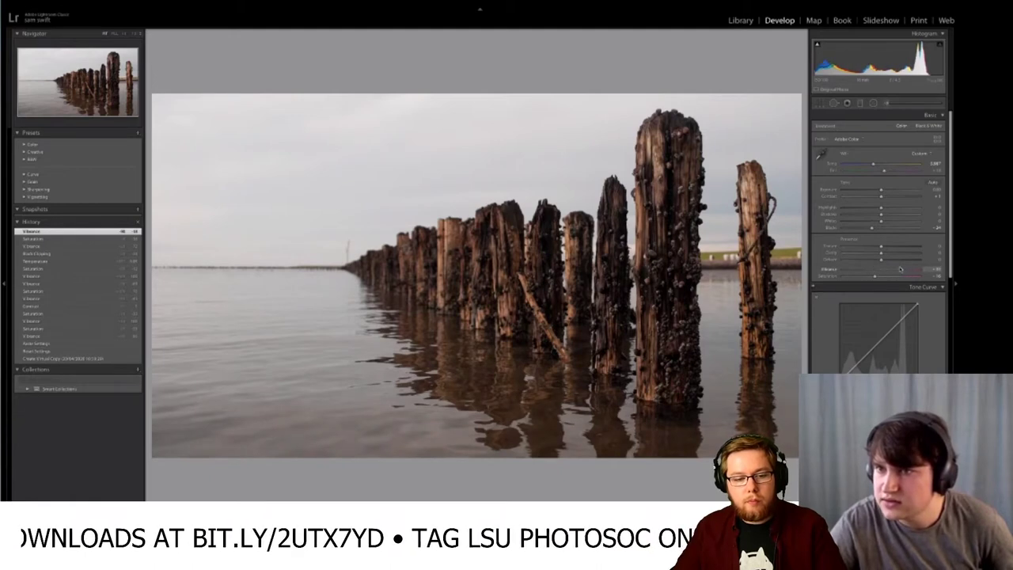
drag(877, 270, 919, 270)
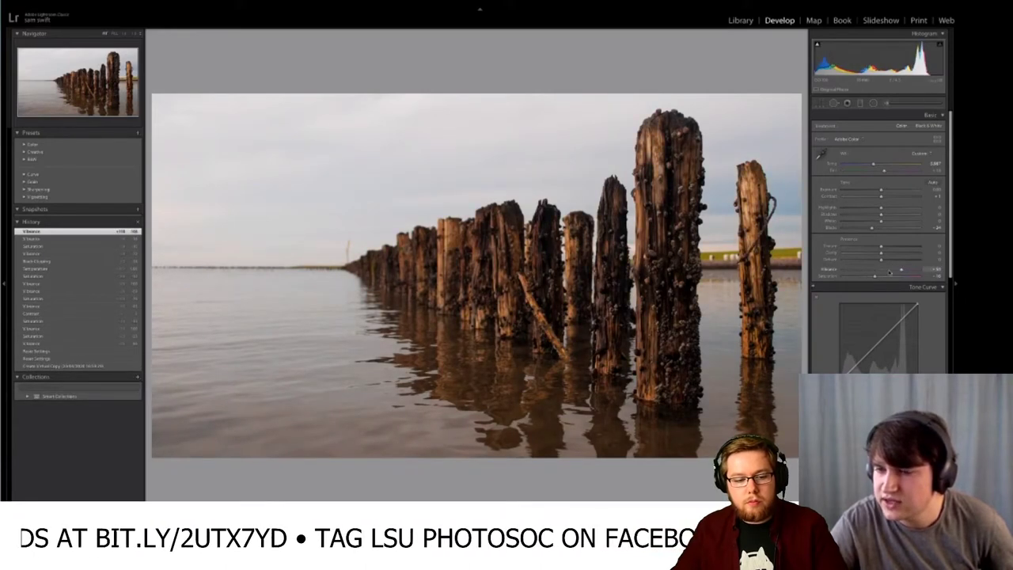
drag(890, 272, 938, 267)
- Remove chromatic aberration and enable the lens profile correction for the virtual copy
scroll(878, 238, down, 5)
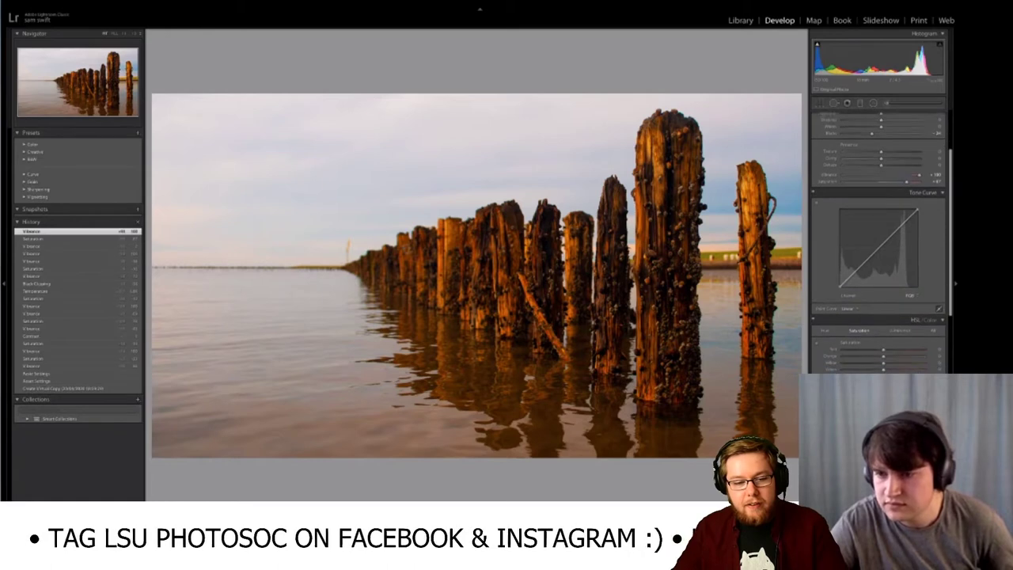
scroll(878, 237, down, 2)
scroll(878, 237, down, 5)
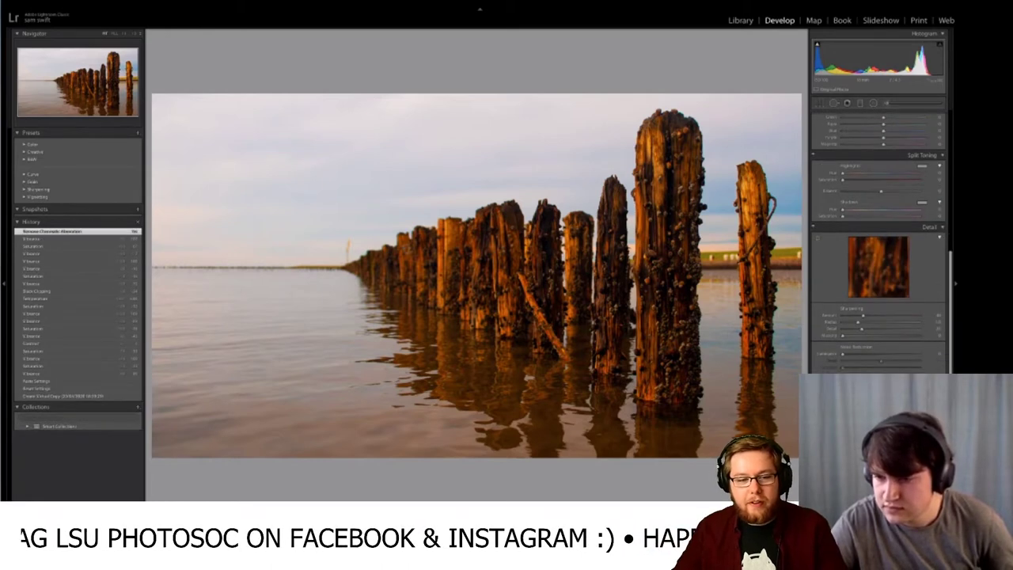
scroll(820, 269, up, 7)
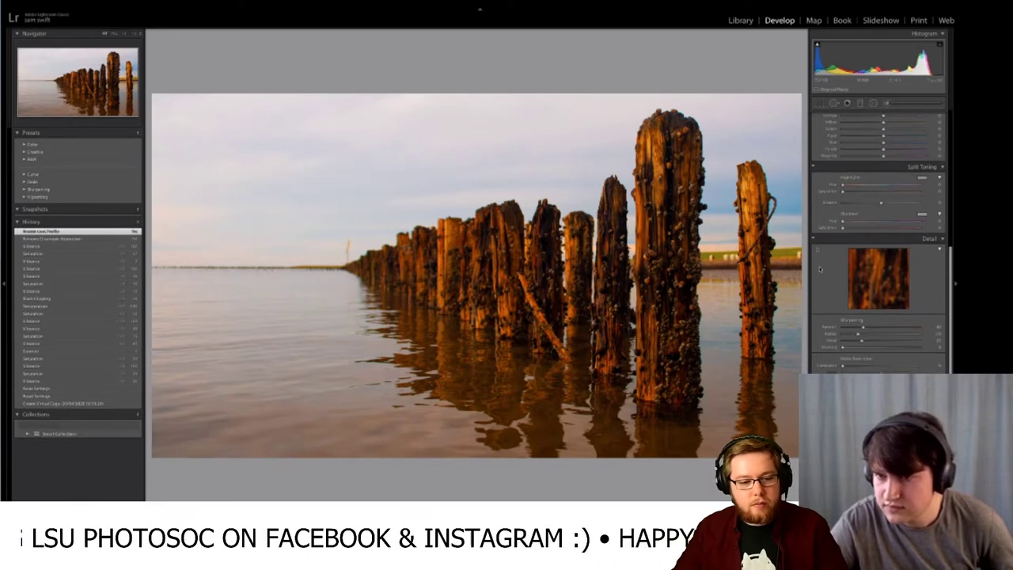
scroll(820, 269, up, 5)
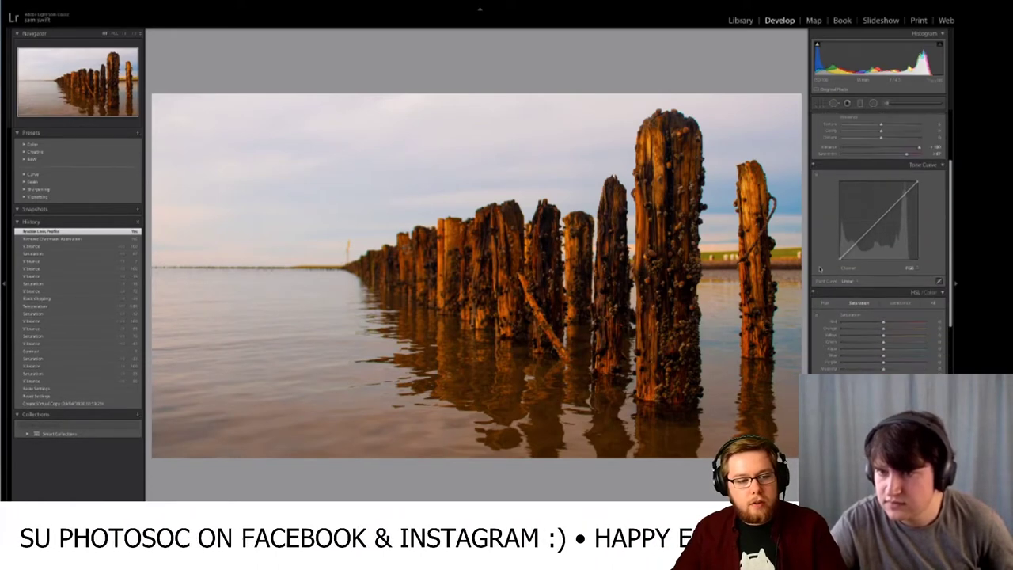
- Set vibrance to about +14 with saturation slightly below zero, and raise the individual orange, yellow and blue saturation
drag(906, 214, 881, 216)
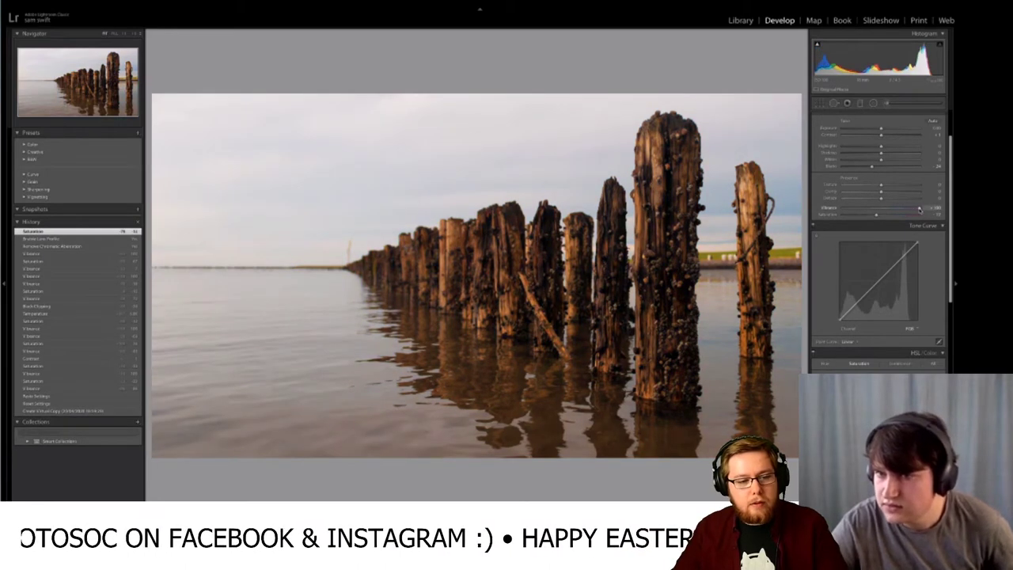
drag(901, 210, 887, 208)
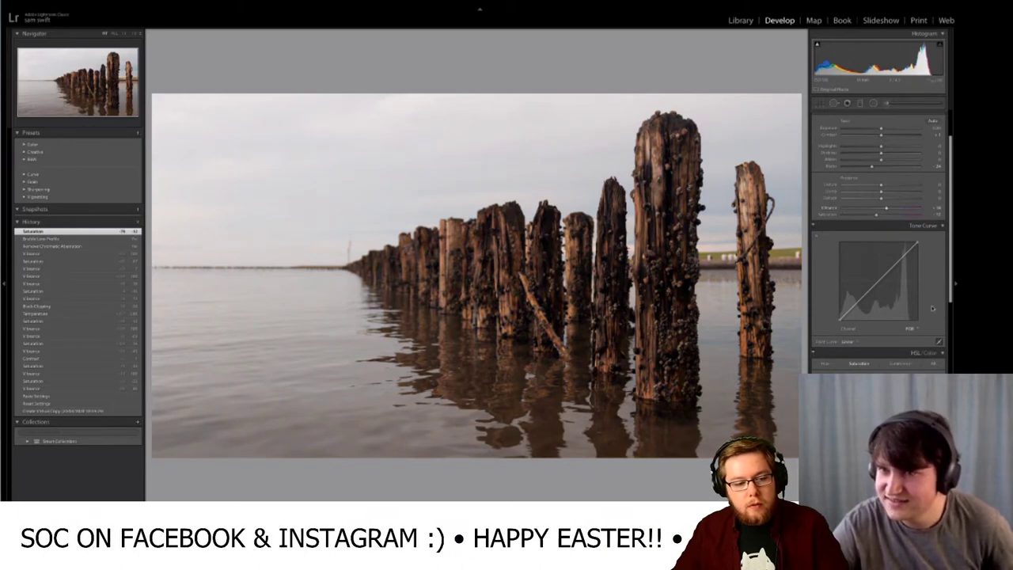
scroll(932, 306, down, 4)
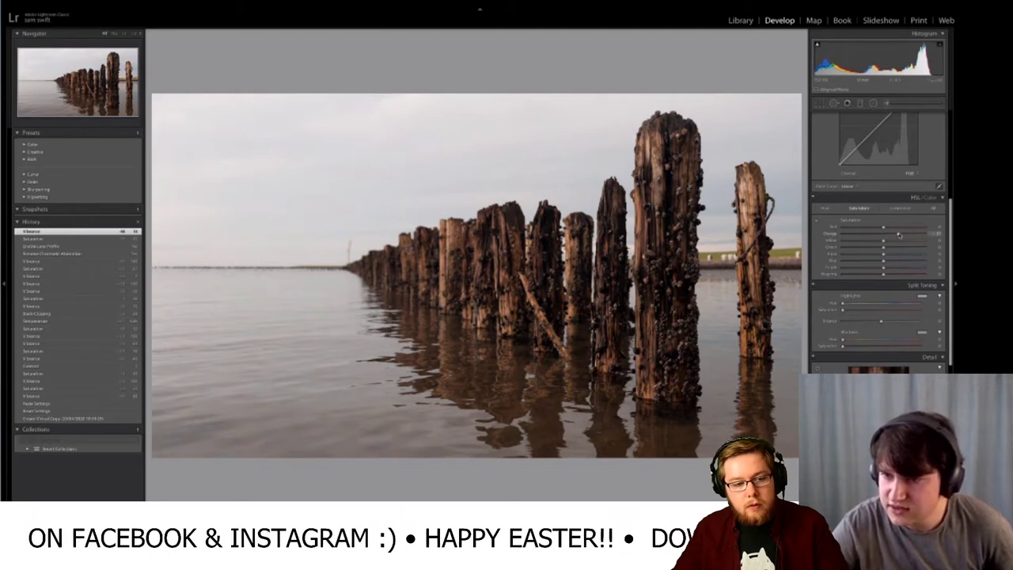
drag(910, 234, 893, 241)
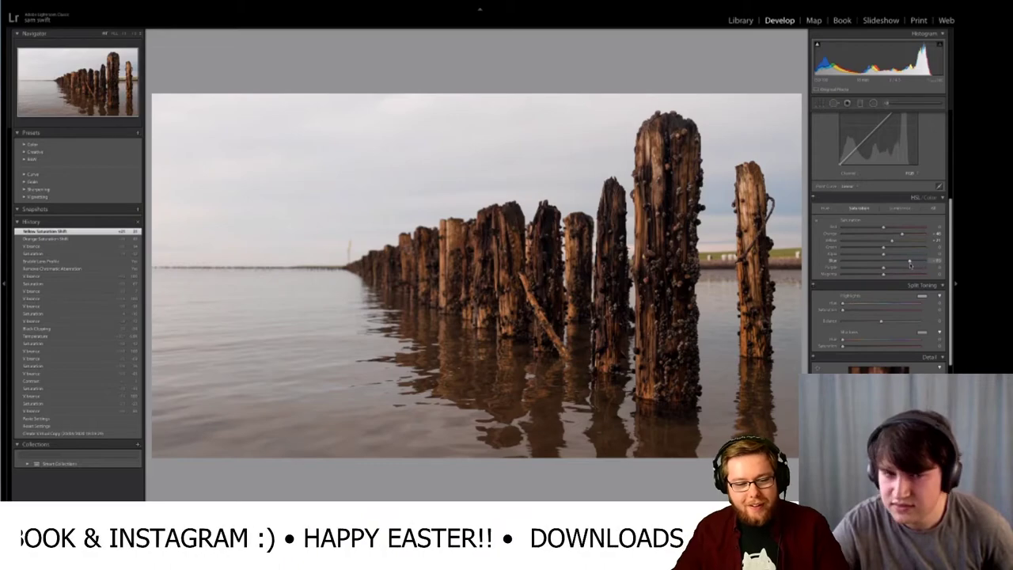
drag(916, 265, 897, 261)
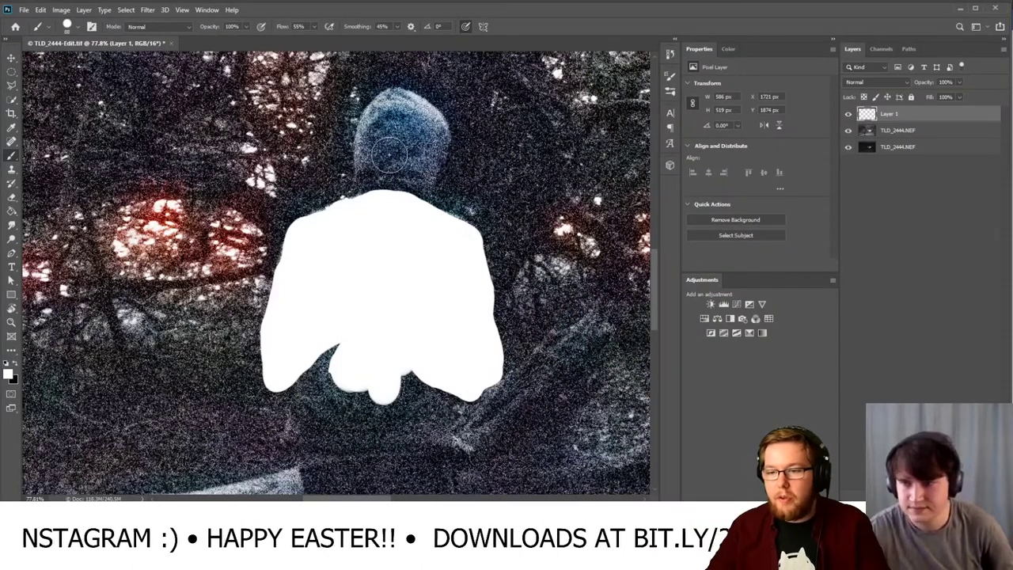
- In Photoshop, paint the figure's head and neck solid white on Layer 1 and toggle the brightened photo layer's visibility to compare
mouse_move(405, 131)
mouse_down()
mouse_move(400, 206)
mouse_move(416, 166)
mouse_move(411, 127)
mouse_move(385, 197)
mouse_up()
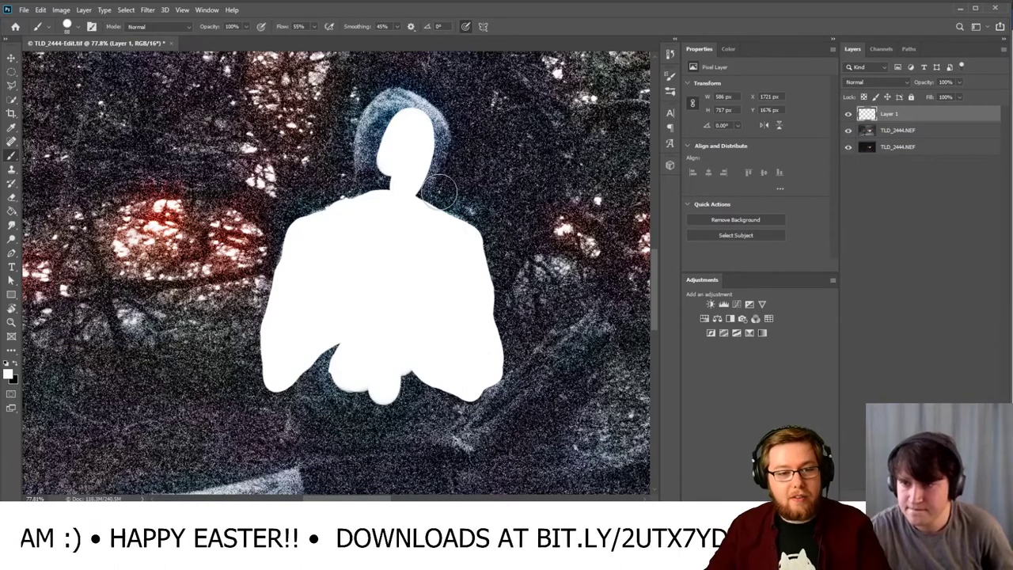
mouse_move(406, 109)
mouse_down()
mouse_move(436, 135)
mouse_move(419, 212)
mouse_move(416, 192)
mouse_move(413, 203)
mouse_move(454, 228)
mouse_move(420, 191)
mouse_move(429, 208)
mouse_move(423, 186)
mouse_move(441, 135)
mouse_move(403, 92)
mouse_move(379, 125)
mouse_move(380, 162)
mouse_move(385, 122)
mouse_move(419, 108)
mouse_move(411, 98)
mouse_move(382, 112)
mouse_move(434, 109)
mouse_move(444, 147)
mouse_move(425, 99)
mouse_move(393, 124)
mouse_move(373, 112)
mouse_move(367, 122)
mouse_move(364, 191)
mouse_move(387, 198)
mouse_move(377, 207)
mouse_move(362, 140)
mouse_move(369, 118)
mouse_move(384, 118)
mouse_move(372, 181)
mouse_move(376, 113)
mouse_up()
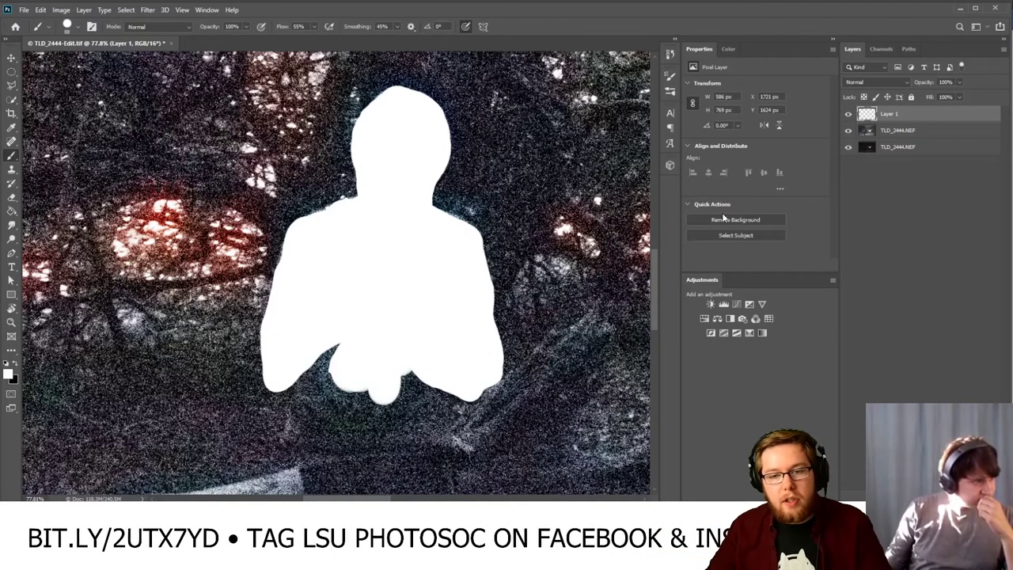
click(848, 130)
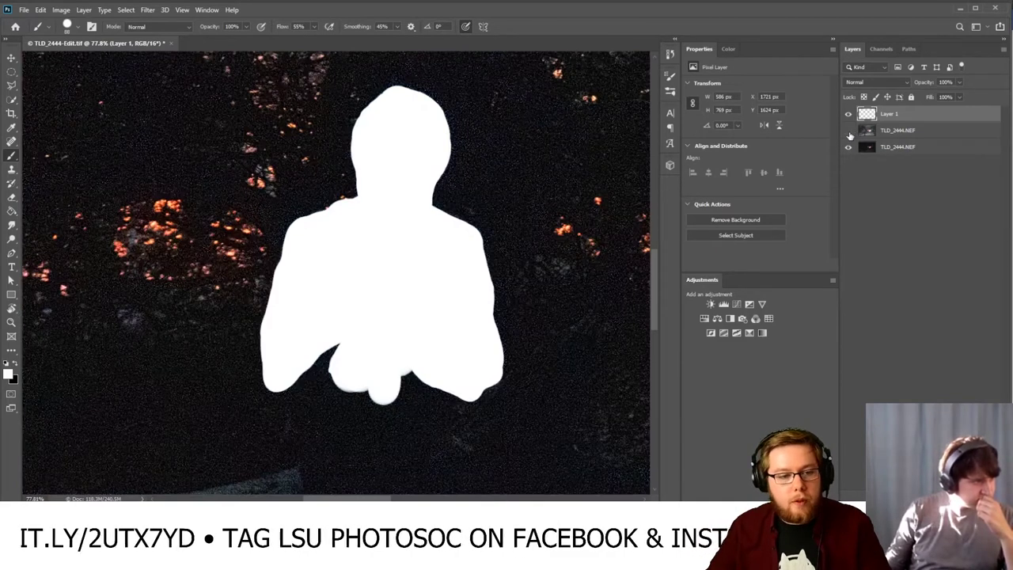
click(848, 130)
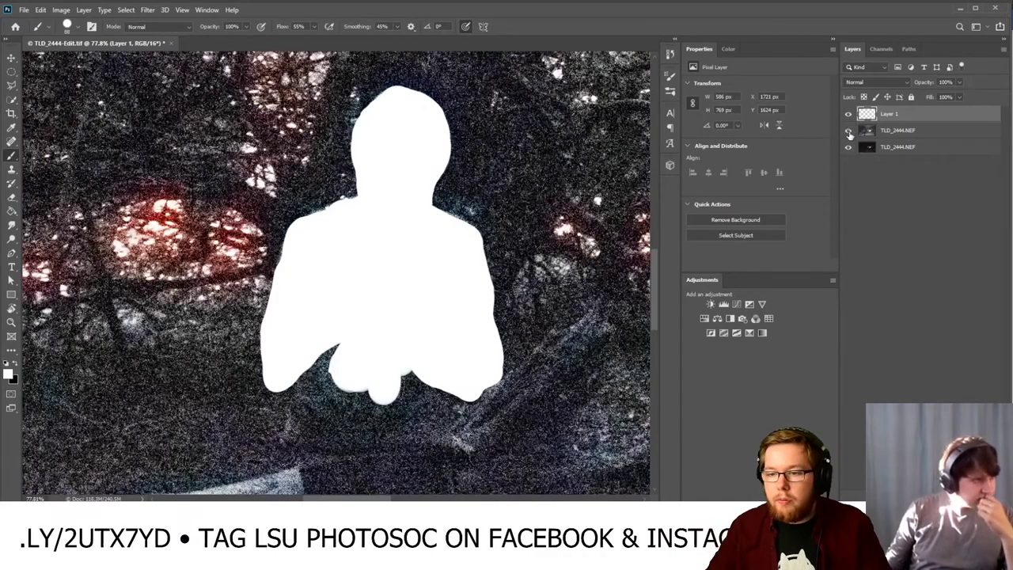
- Set the brush smoothing to 75% and paint the outer thigh of the figure's standing leg white, from the waist to the knee
scroll(356, 296, down, 5)
scroll(341, 294, down, 1)
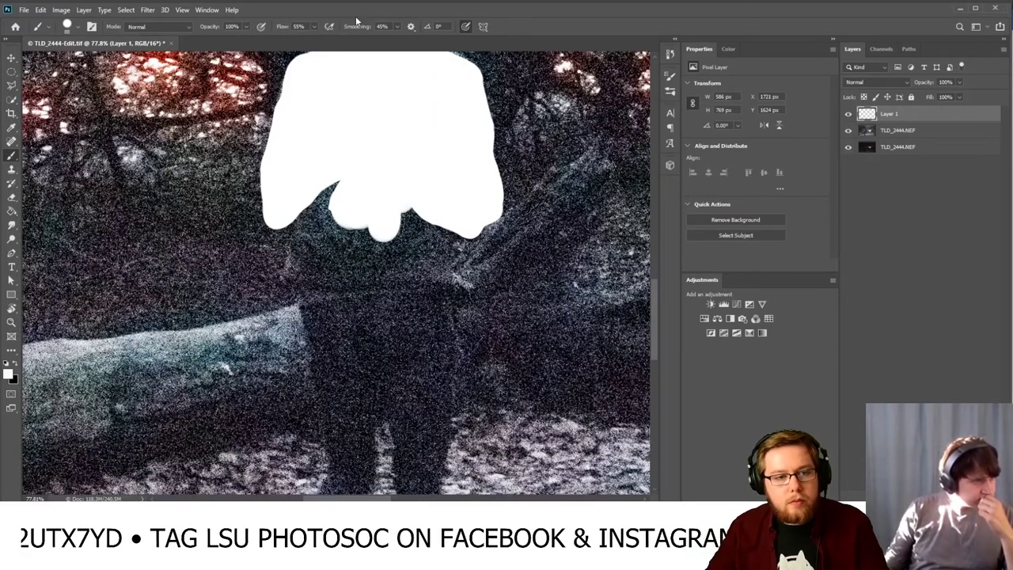
drag(349, 27, 358, 30)
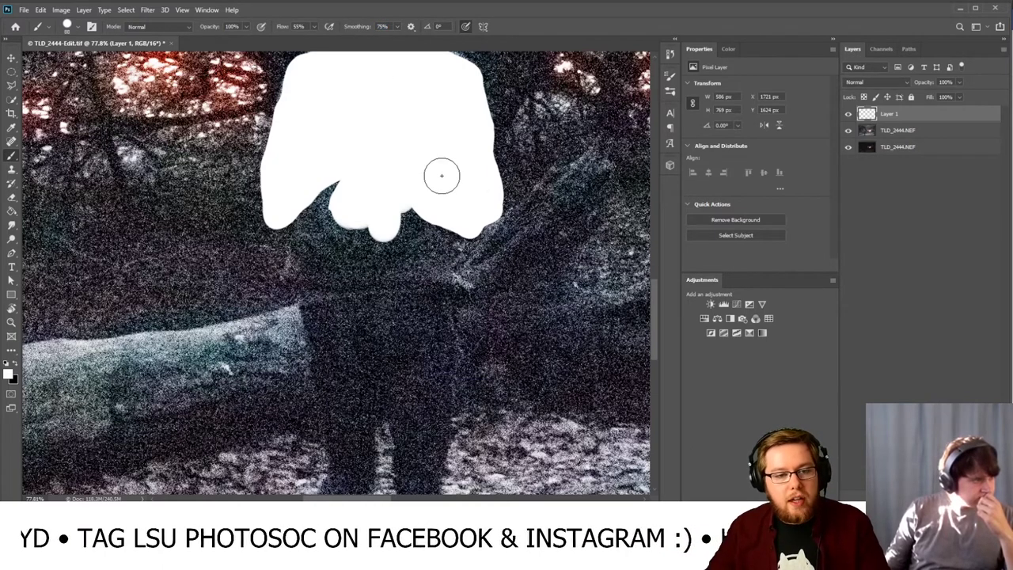
mouse_move(433, 122)
mouse_down()
mouse_move(418, 101)
mouse_move(396, 109)
mouse_move(397, 132)
mouse_move(417, 163)
mouse_move(395, 165)
mouse_move(370, 136)
mouse_move(428, 104)
mouse_move(419, 84)
mouse_move(372, 92)
mouse_move(385, 123)
mouse_move(421, 149)
mouse_move(417, 173)
mouse_move(385, 168)
mouse_move(361, 153)
mouse_up()
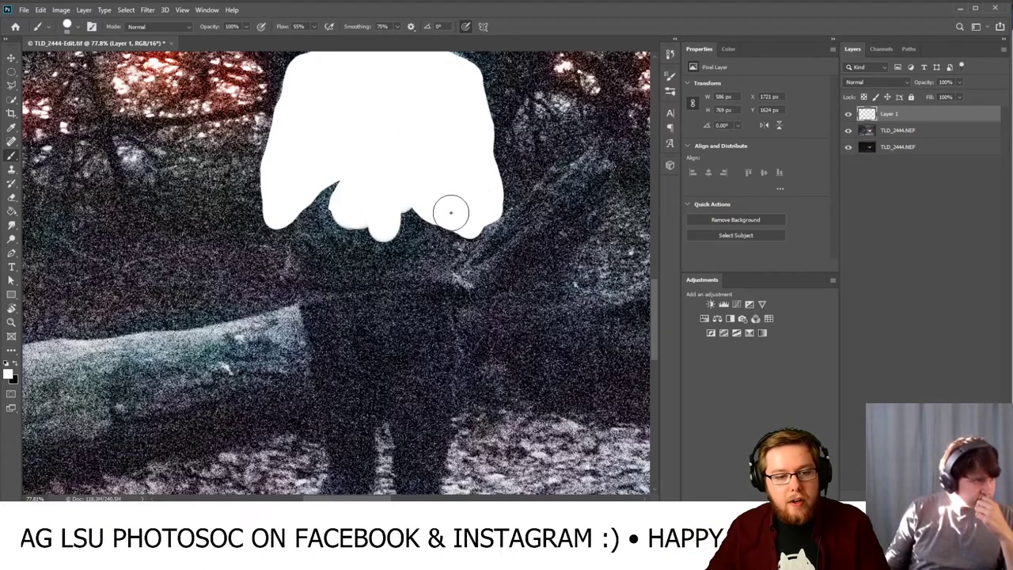
drag(447, 230, 446, 243)
mouse_move(445, 255)
mouse_down()
mouse_move(454, 357)
mouse_move(445, 437)
mouse_up()
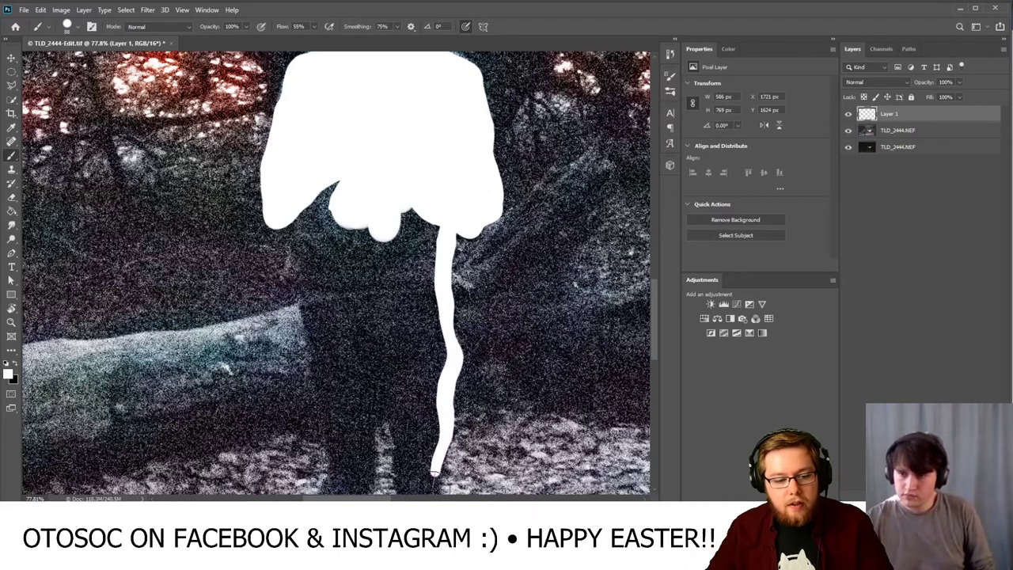
mouse_move(424, 475)
mouse_down()
mouse_move(400, 313)
mouse_move(405, 210)
mouse_move(421, 228)
mouse_move(439, 344)
mouse_move(430, 420)
mouse_move(429, 386)
mouse_up()
- Fill the figure's hips and inner thigh with white and extend the standing leg's inner edge below the knee
scroll(428, 386, down, 5)
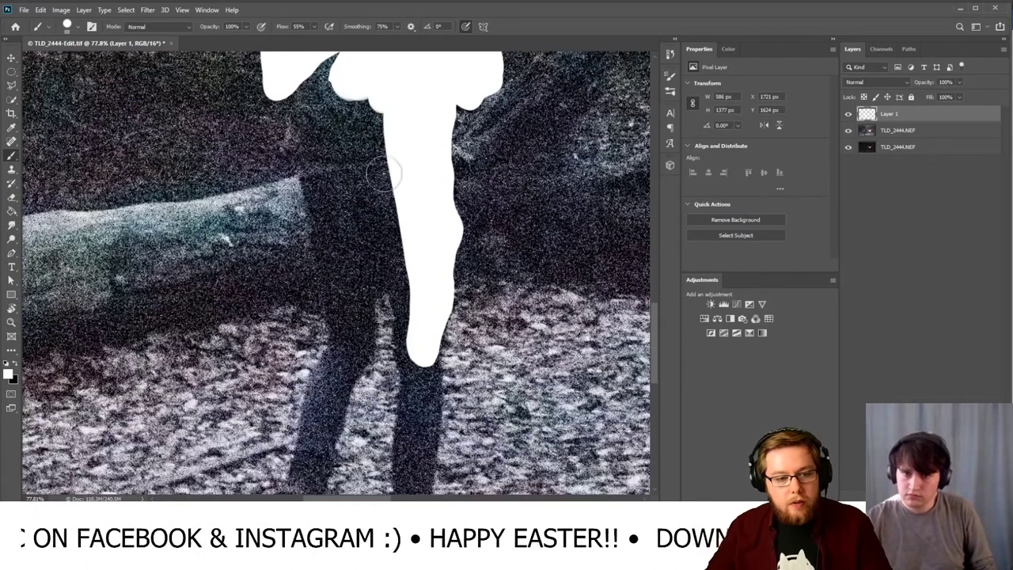
mouse_move(387, 103)
mouse_down()
mouse_move(397, 257)
mouse_move(372, 136)
mouse_move(348, 85)
mouse_move(367, 208)
mouse_move(391, 248)
mouse_move(403, 344)
mouse_up()
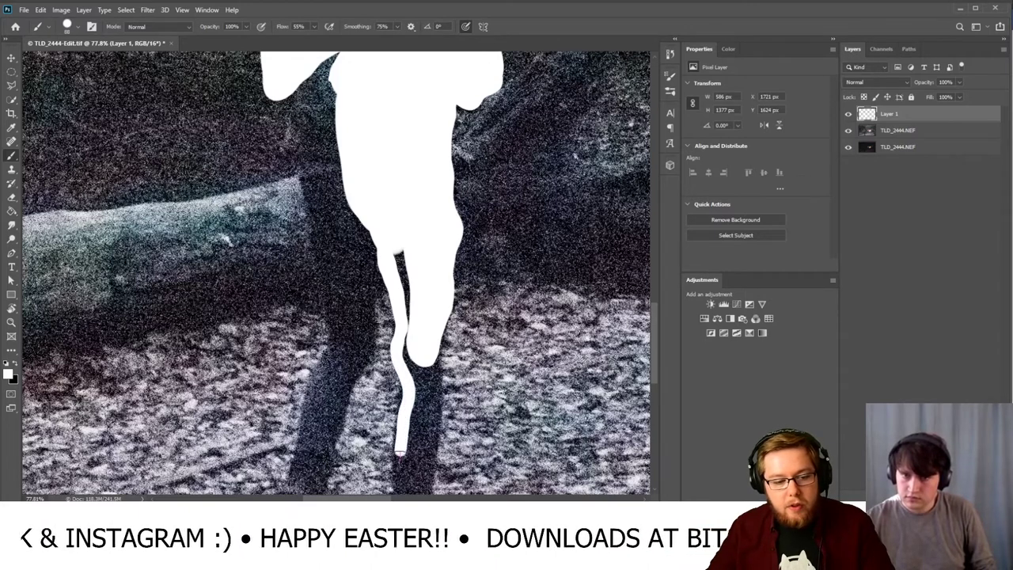
mouse_move(405, 473)
mouse_down()
mouse_move(417, 443)
mouse_move(420, 350)
mouse_move(415, 366)
mouse_move(407, 339)
mouse_move(407, 373)
mouse_move(391, 229)
mouse_move(409, 311)
mouse_up()
- Paint the standing leg's calf and shoe solid white, filling the remaining gaps and smoothing the calf's inner edge
scroll(409, 310, down, 5)
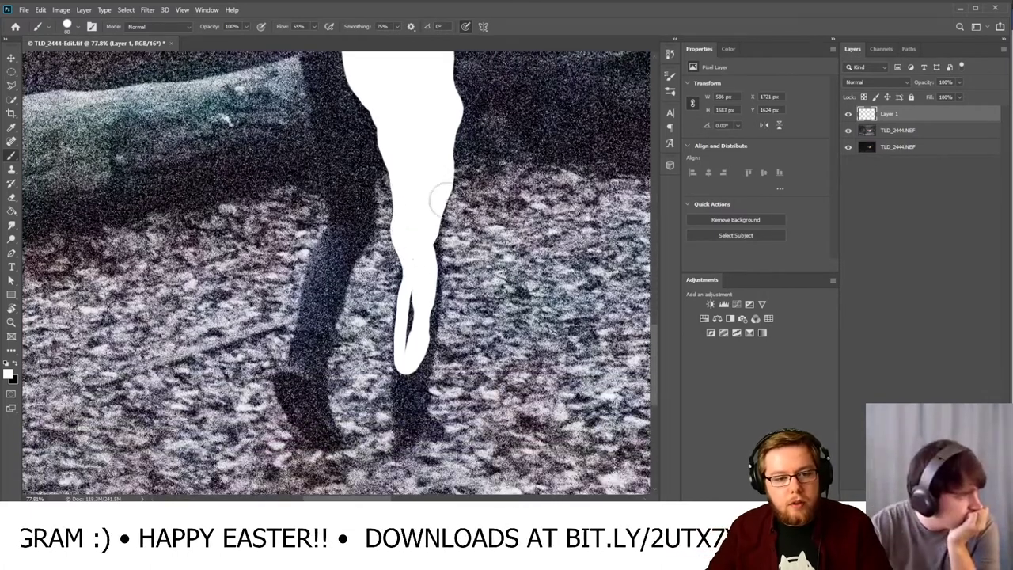
drag(439, 240, 438, 259)
drag(430, 302, 425, 381)
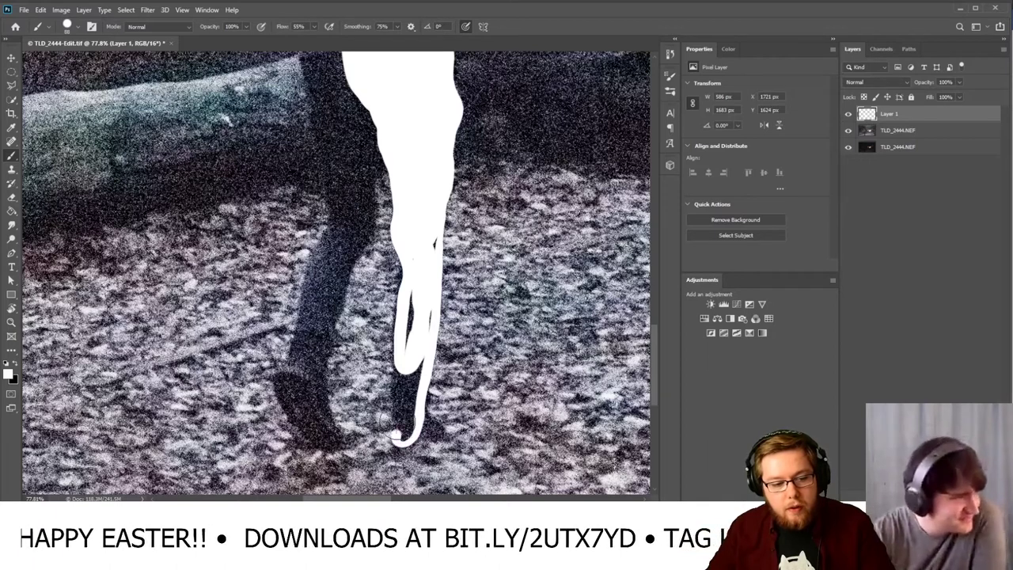
mouse_move(399, 408)
mouse_down()
mouse_move(413, 287)
mouse_move(410, 378)
mouse_move(415, 307)
mouse_move(420, 360)
mouse_move(405, 428)
mouse_up()
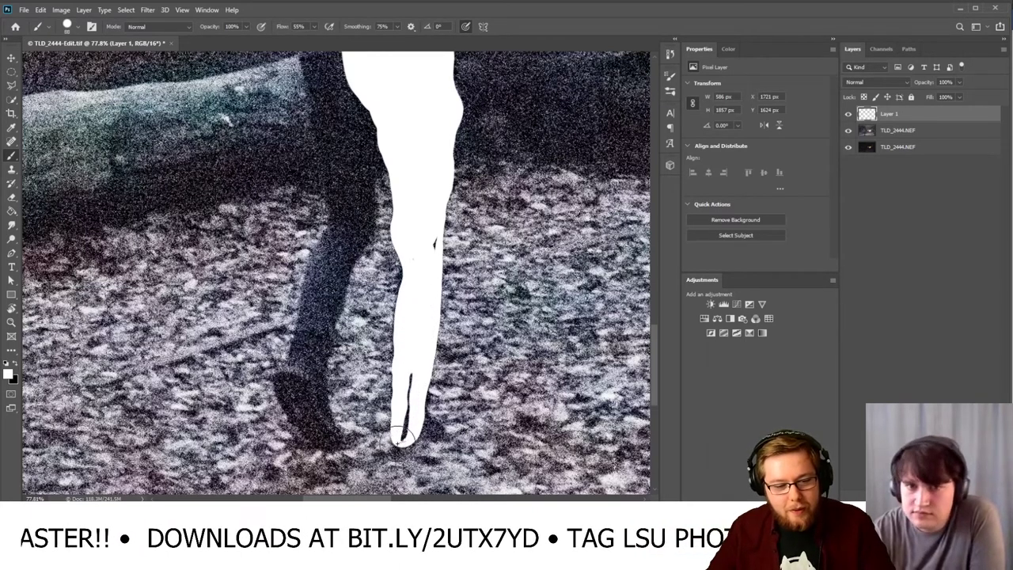
mouse_move(411, 391)
mouse_down()
mouse_move(412, 357)
mouse_move(411, 378)
mouse_up()
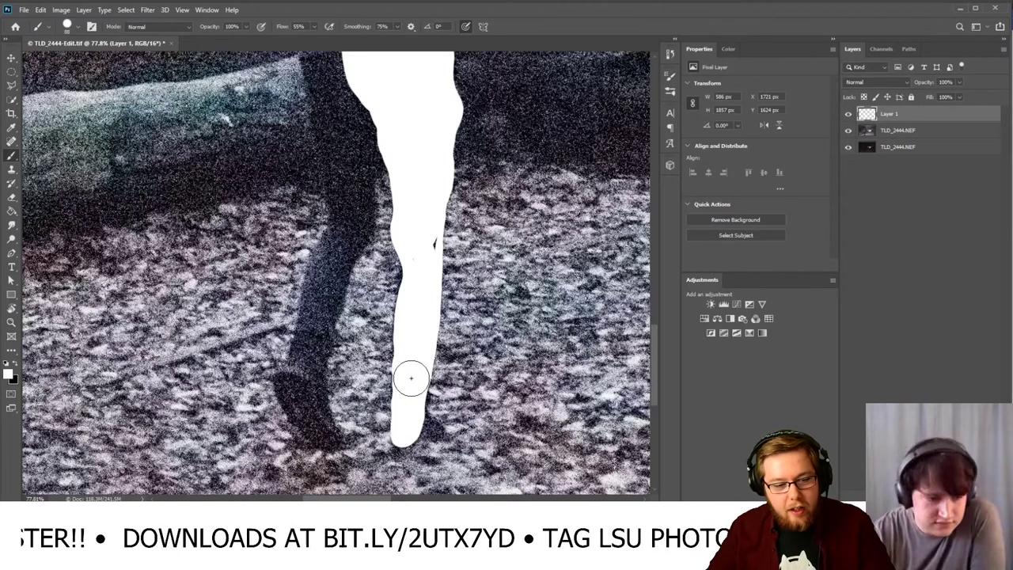
mouse_move(436, 187)
mouse_down()
mouse_move(420, 246)
mouse_move(430, 229)
mouse_move(435, 257)
mouse_move(421, 273)
mouse_move(410, 247)
mouse_up()
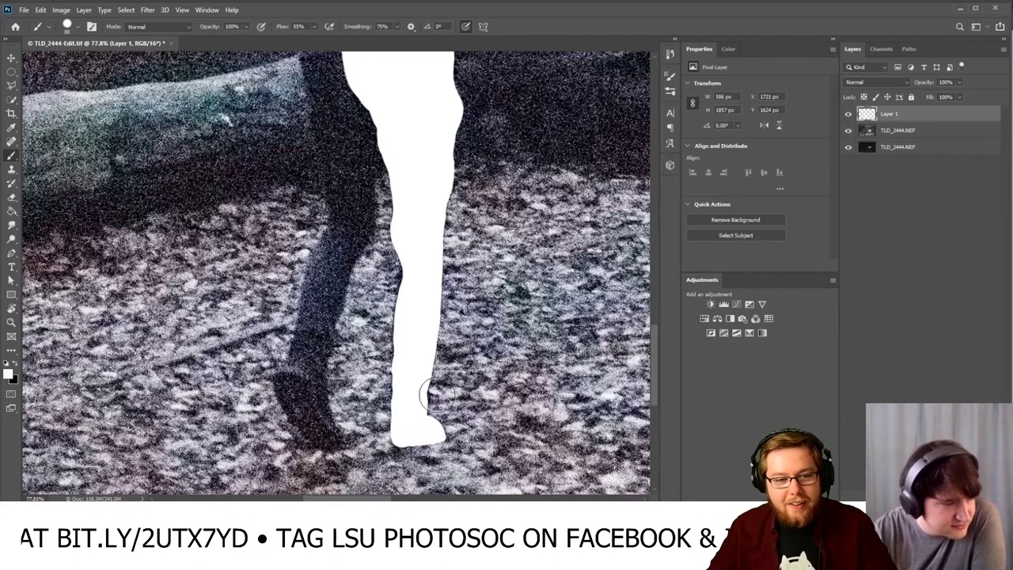
scroll(288, 113, up, 1)
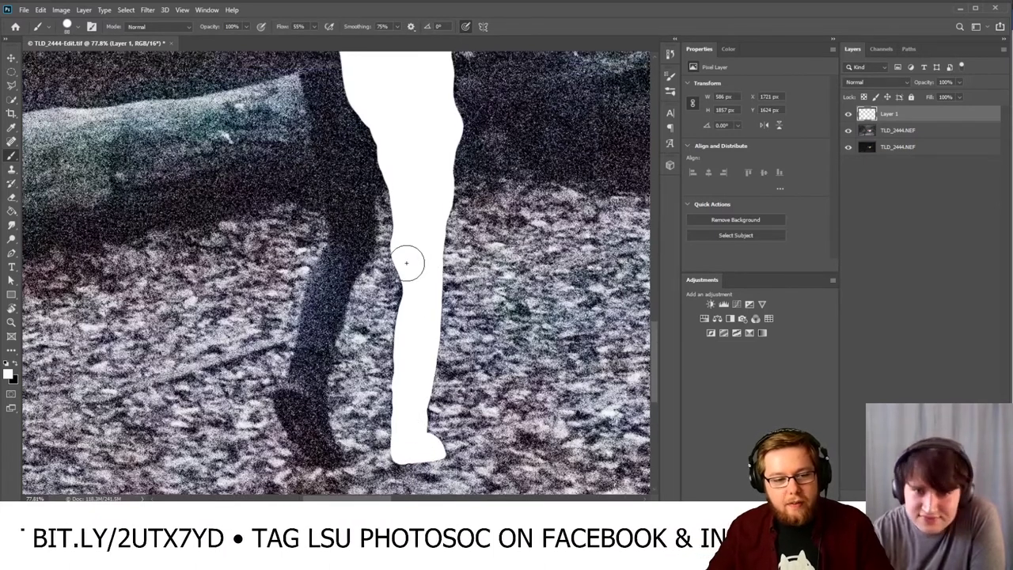
drag(401, 345, 414, 238)
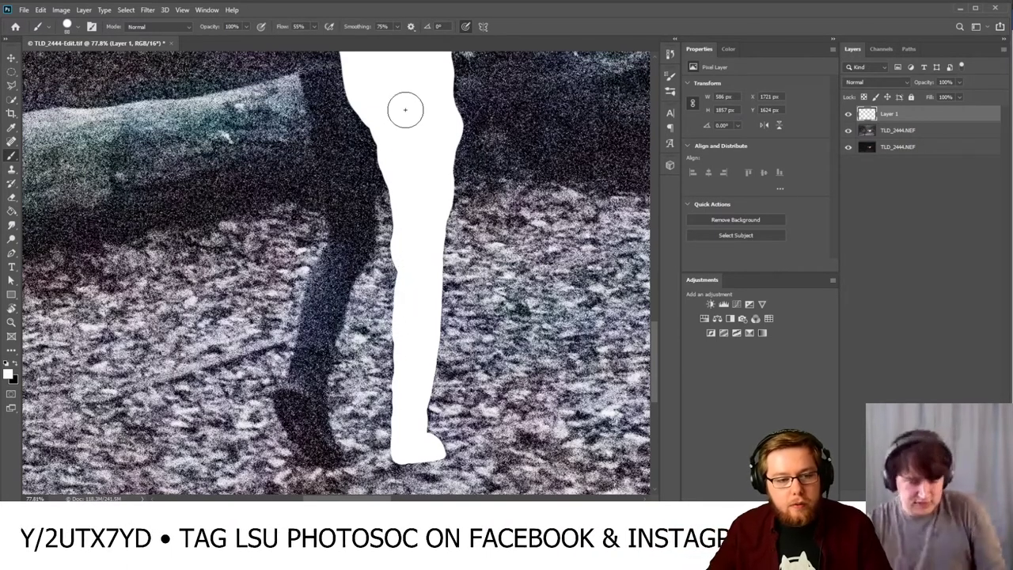
- Paint the figure's trailing leg solid white from the upper thigh down to the shoe on Layer 1
drag(372, 128, 356, 270)
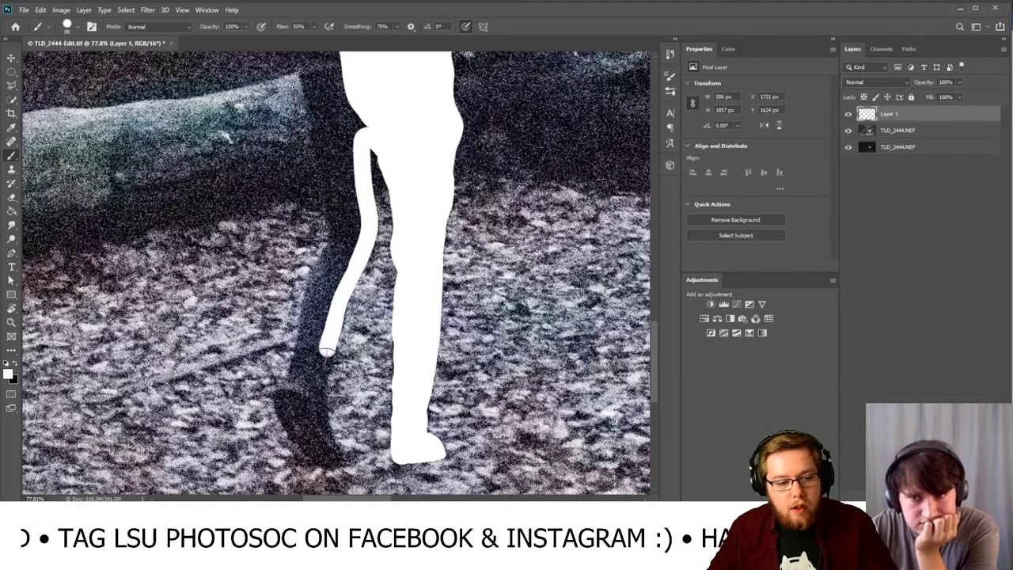
mouse_move(321, 378)
mouse_down()
mouse_move(311, 408)
mouse_move(325, 443)
mouse_move(316, 471)
mouse_move(291, 434)
mouse_move(303, 383)
mouse_up()
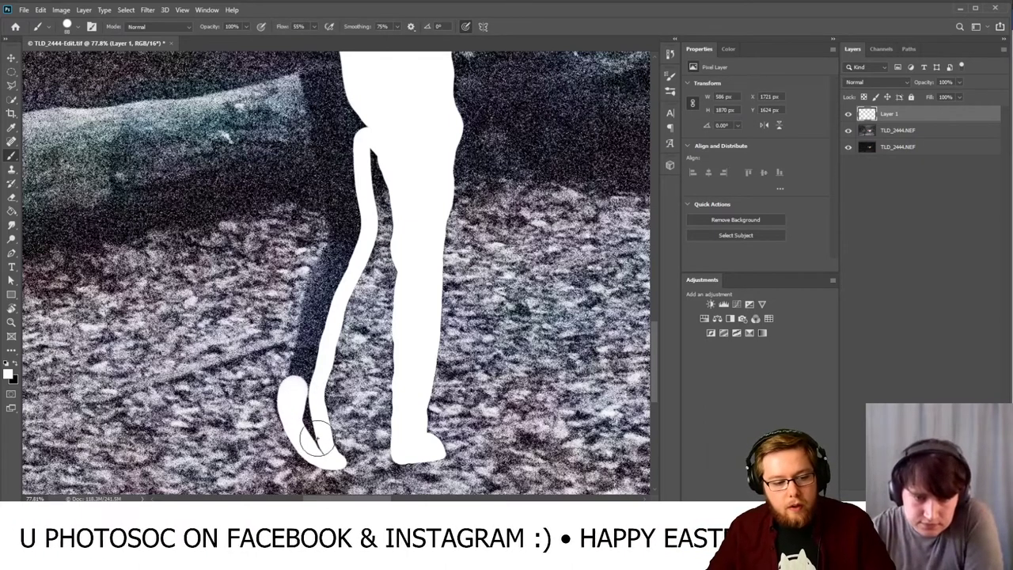
drag(318, 449, 302, 392)
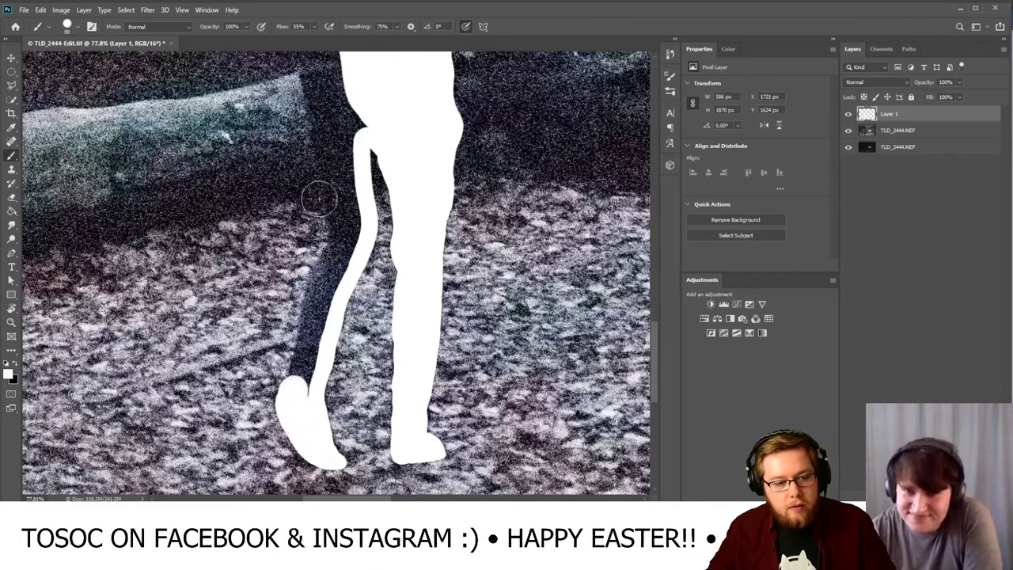
mouse_move(360, 132)
mouse_down()
mouse_move(345, 142)
mouse_move(328, 118)
mouse_move(337, 206)
mouse_up()
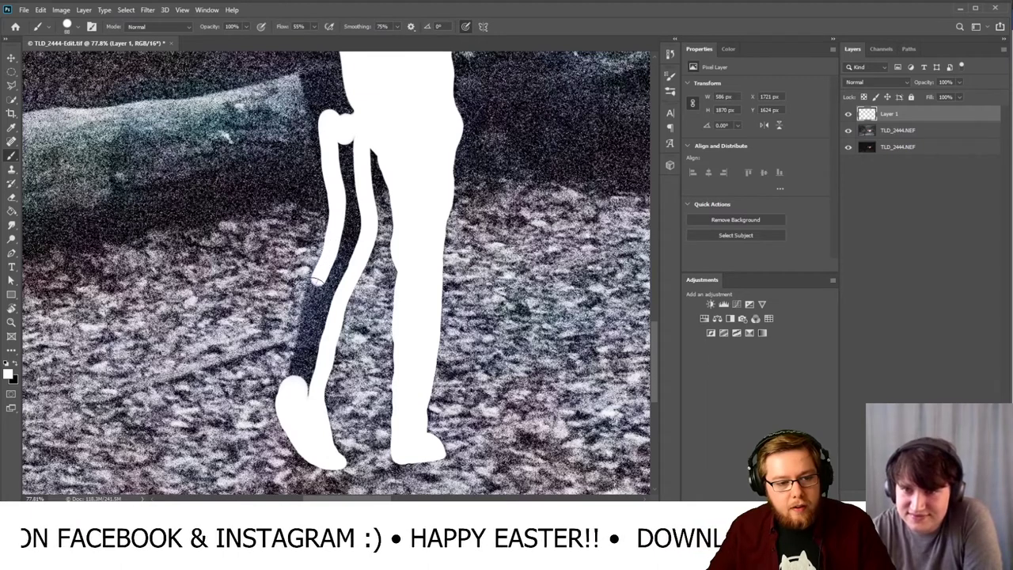
mouse_move(309, 297)
mouse_down()
mouse_move(299, 414)
mouse_move(351, 228)
mouse_move(344, 127)
mouse_up()
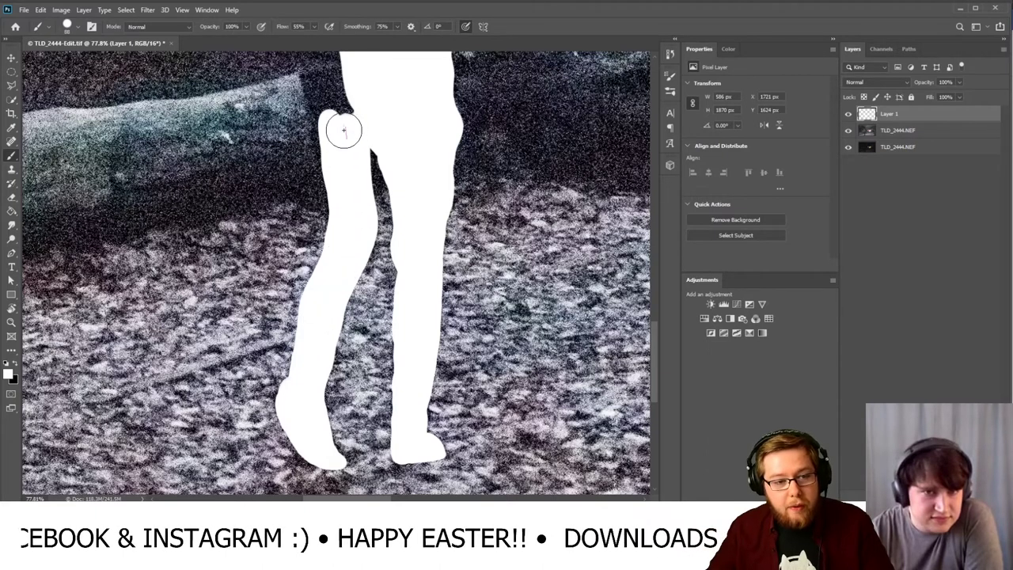
- Fill the gap between the upper thighs and extend the trailing leg's outer thigh and hip in white up to the jacket
scroll(343, 141, up, 4)
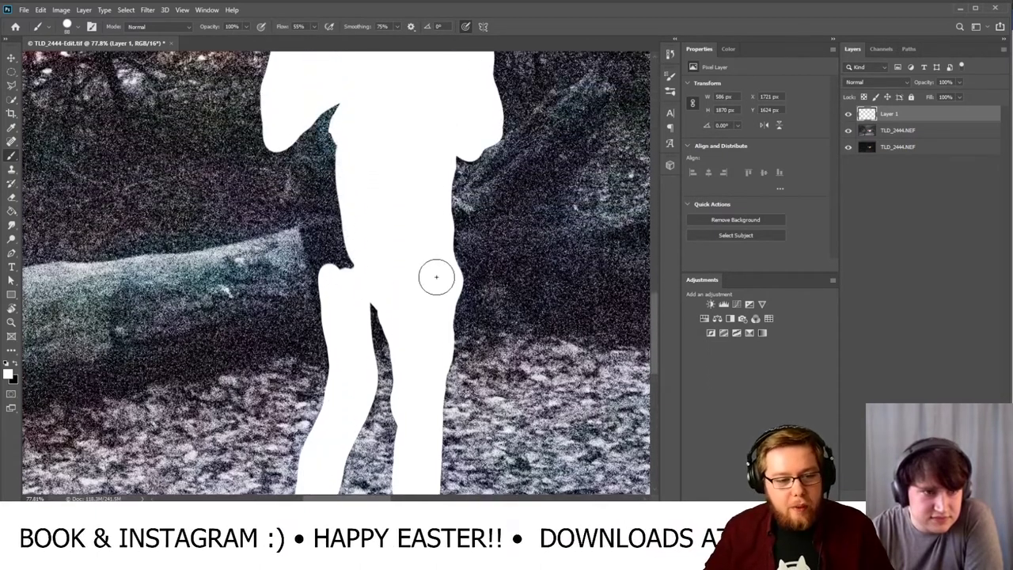
mouse_move(365, 378)
mouse_down()
mouse_move(375, 266)
mouse_move(367, 360)
mouse_up()
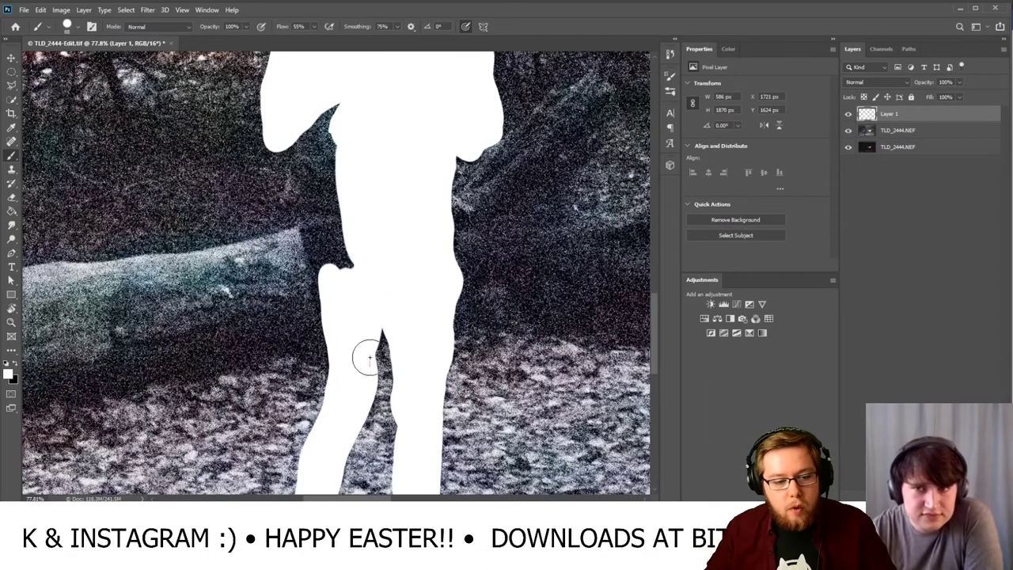
mouse_move(351, 277)
mouse_down()
mouse_move(324, 113)
mouse_move(333, 82)
mouse_move(346, 110)
mouse_move(345, 170)
mouse_move(357, 81)
mouse_move(327, 137)
mouse_move(307, 139)
mouse_move(303, 107)
mouse_move(308, 210)
mouse_move(339, 344)
mouse_move(316, 157)
mouse_move(306, 223)
mouse_move(349, 341)
mouse_up()
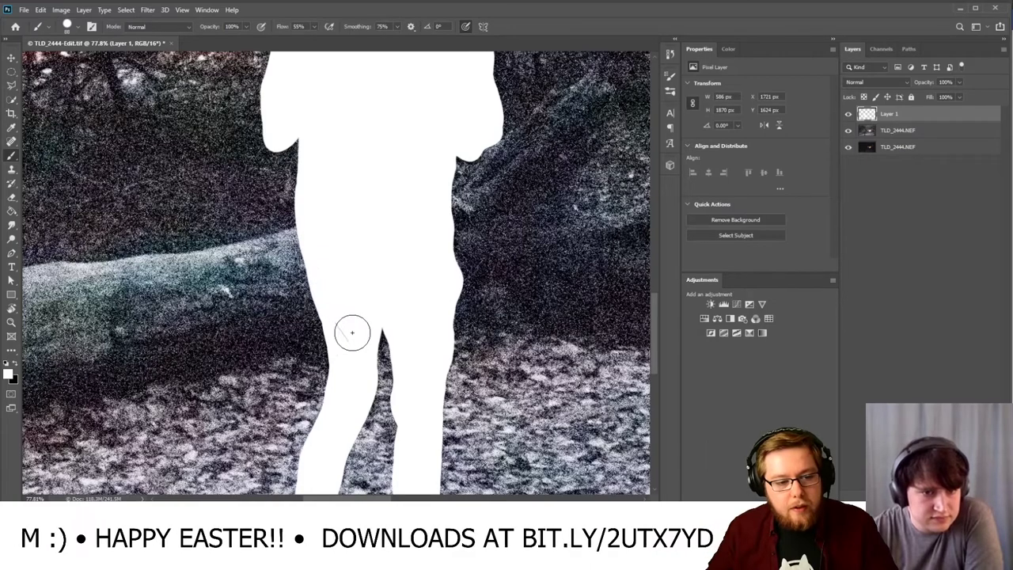
- Examine the full silhouette and toggle Layer 1's visibility to compare it with the figure underneath
scroll(349, 341, up, 10)
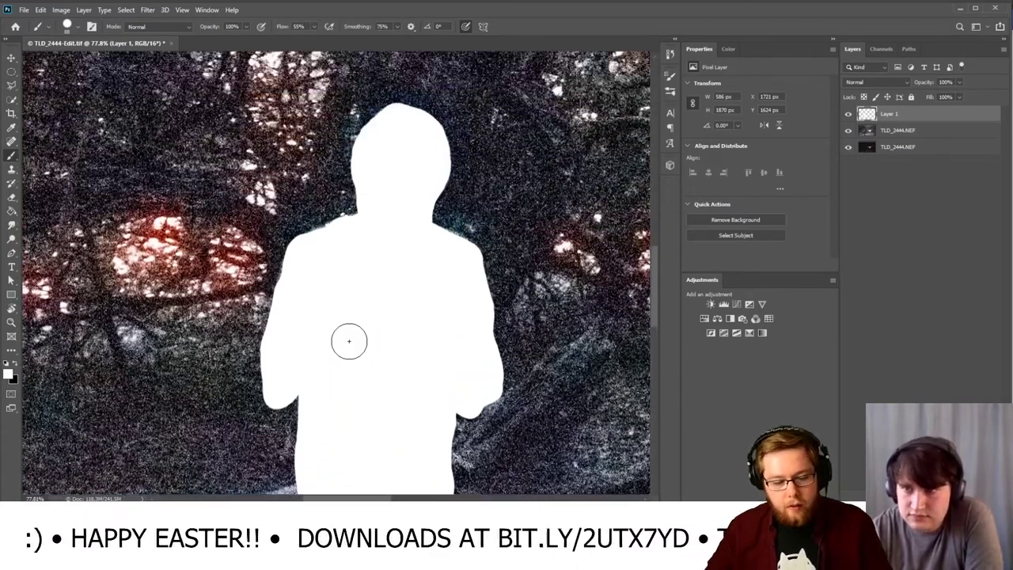
key(ctrl+0)
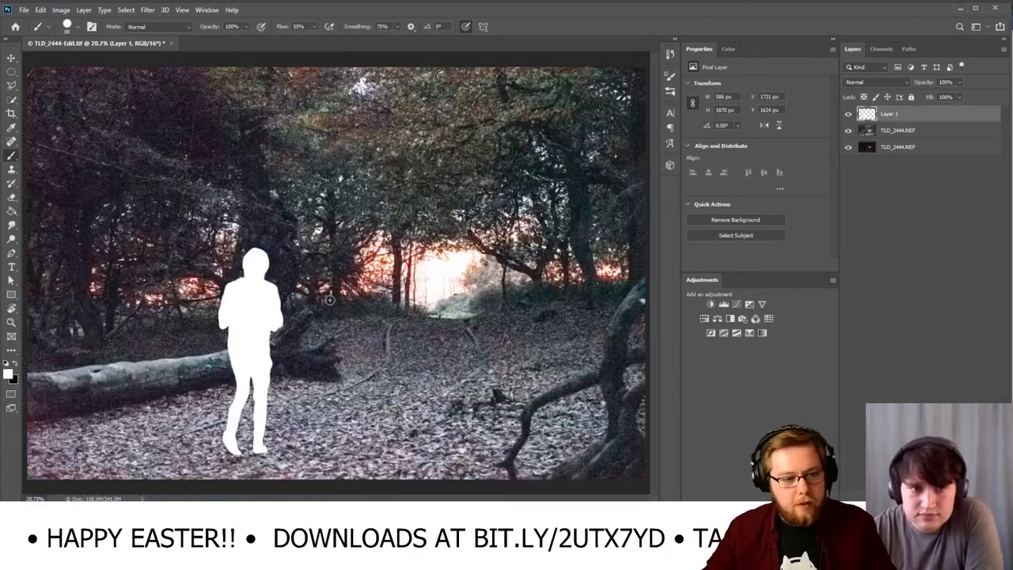
scroll(196, 391, up, 4)
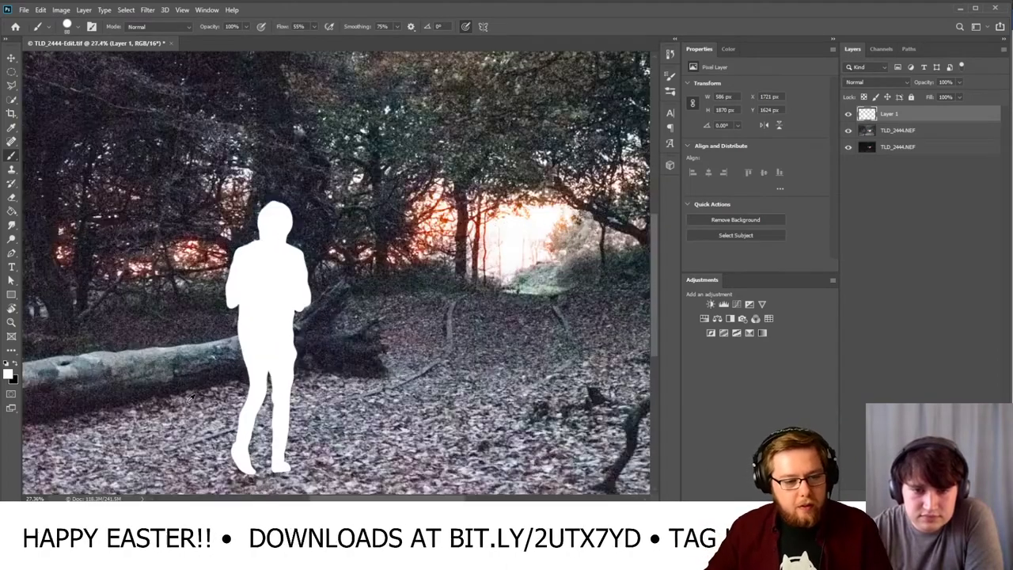
scroll(210, 386, down, 3)
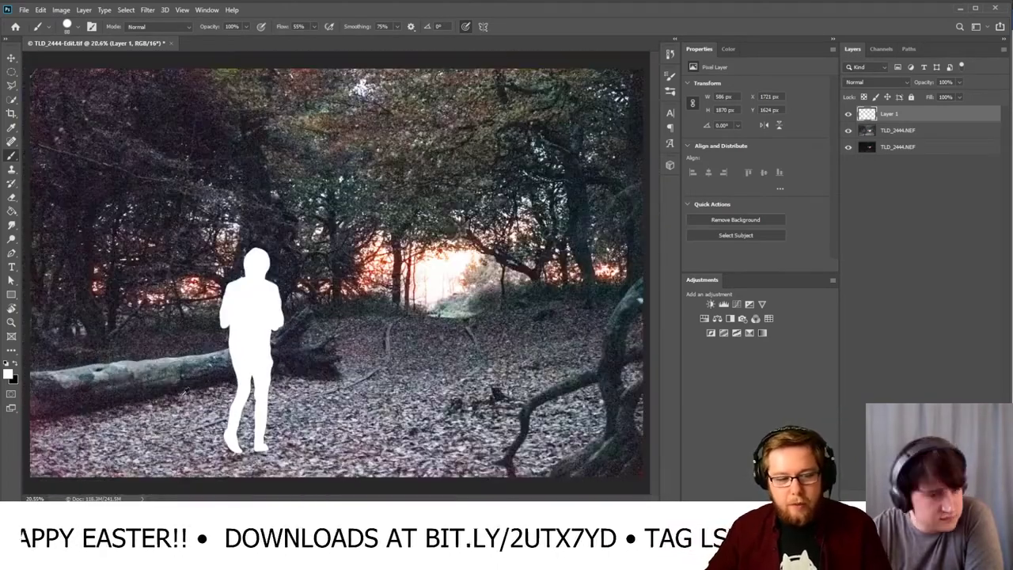
scroll(173, 395, up, 2)
scroll(242, 400, up, 3)
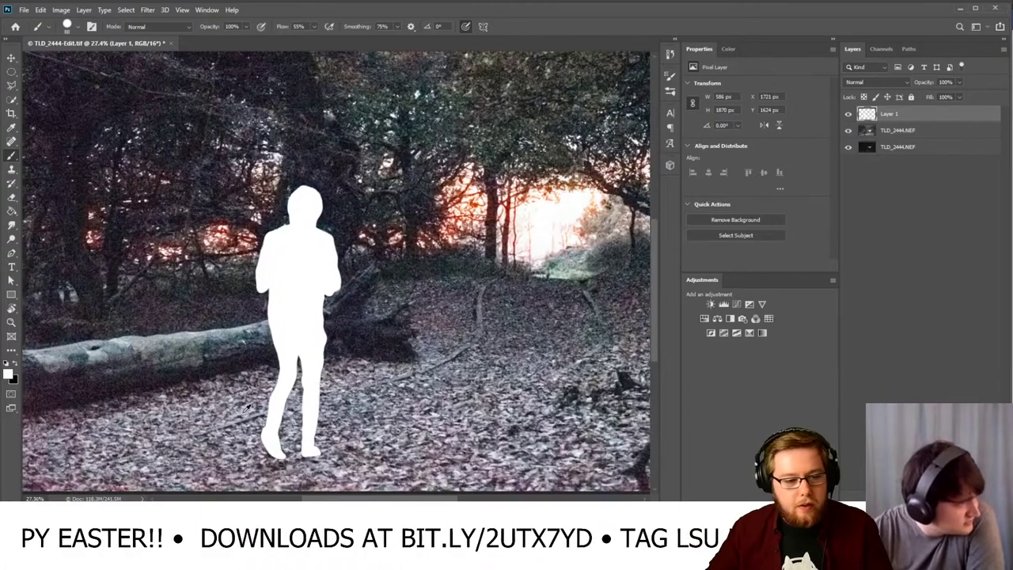
scroll(247, 407, up, 2)
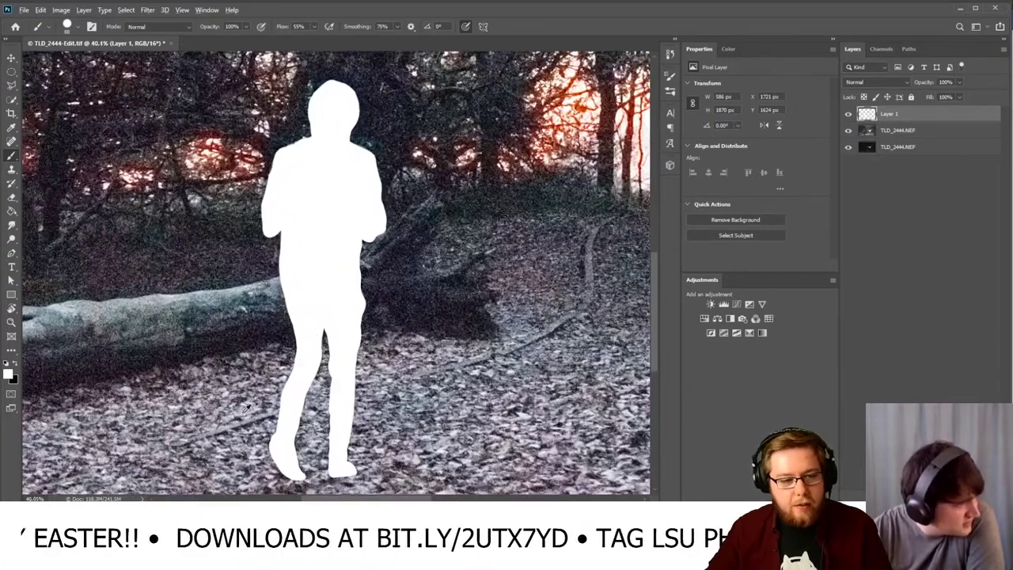
scroll(244, 410, down, 1)
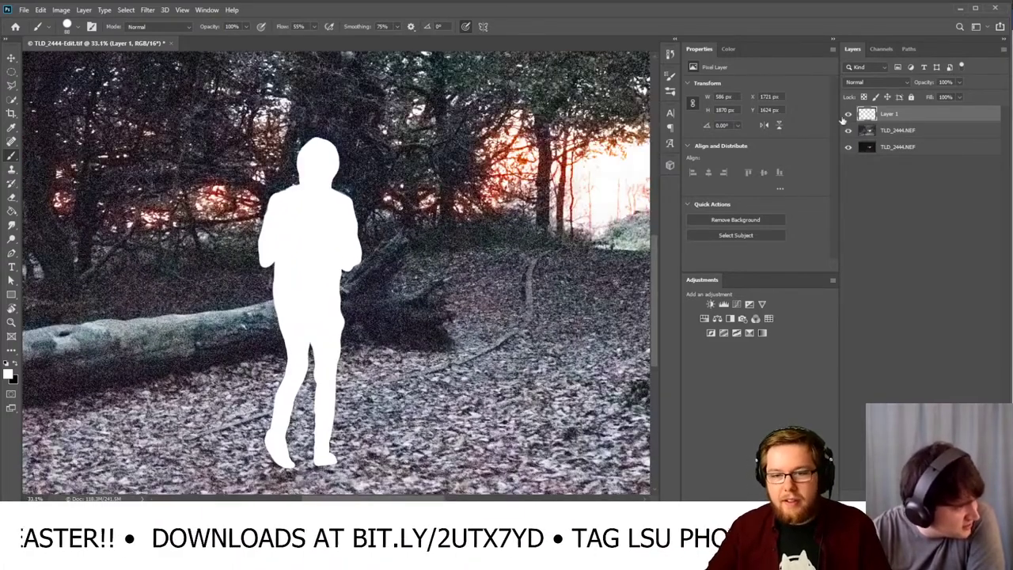
click(849, 115)
click(849, 115)
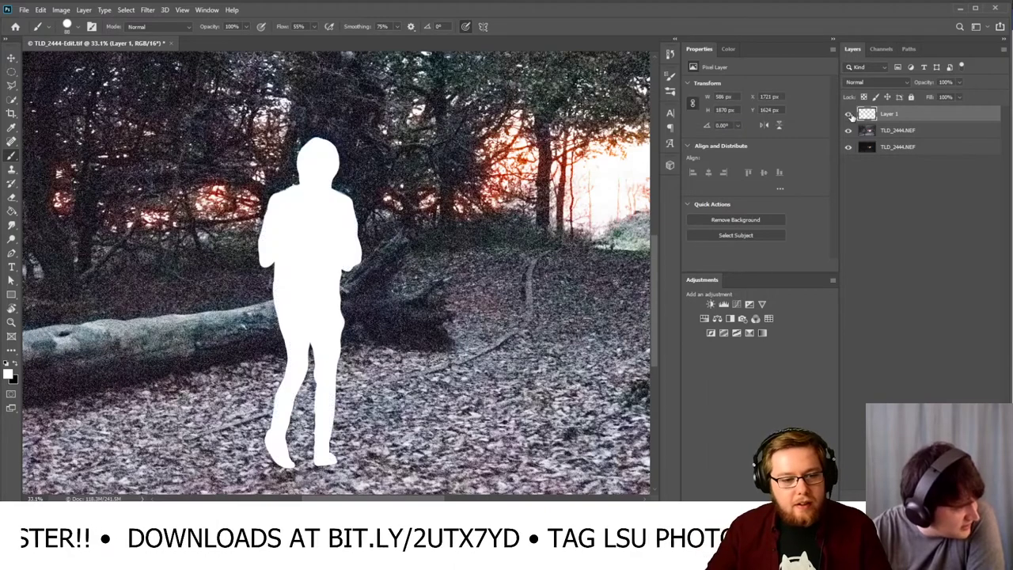
click(849, 115)
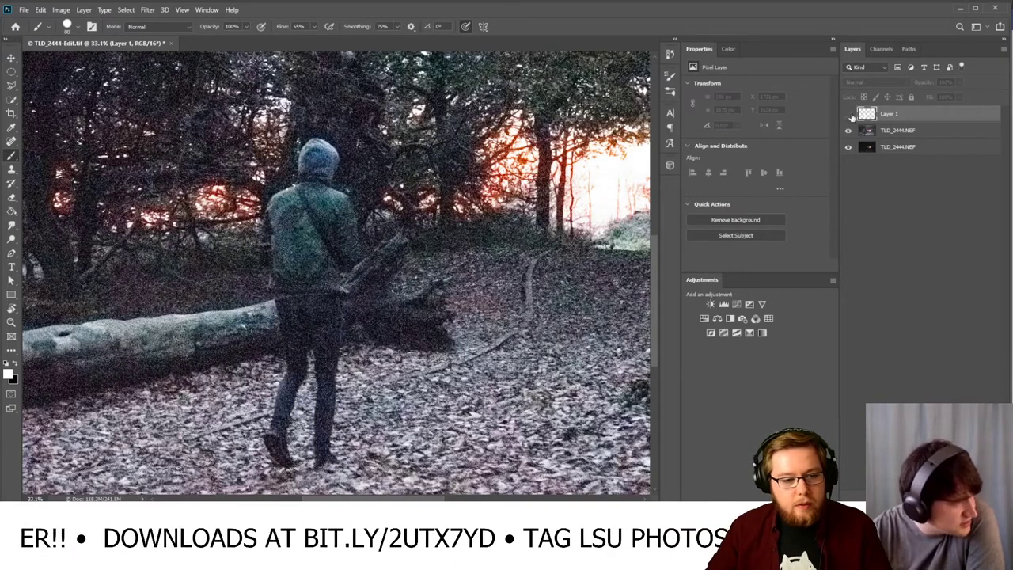
click(849, 115)
click(849, 115)
- Show Layer 1 and paint the jacket's flared hem white at the hip beside the log
scroll(316, 287, up, 5)
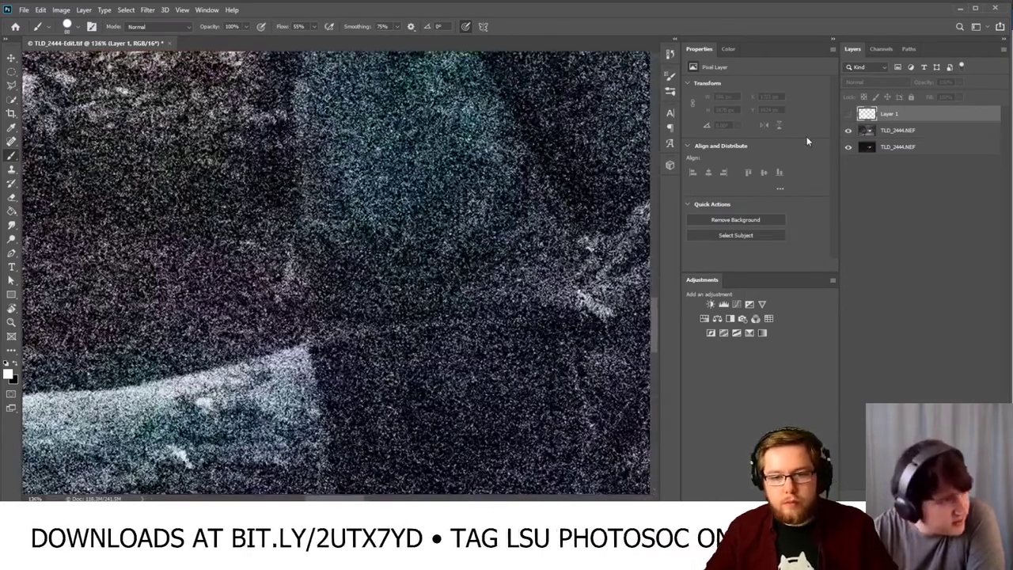
click(848, 115)
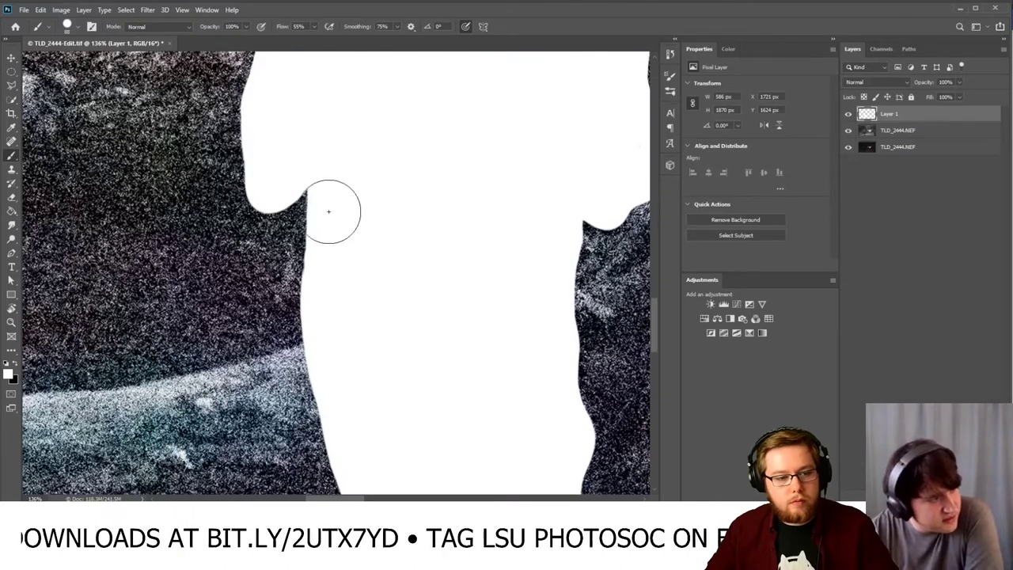
mouse_move(310, 212)
mouse_down()
mouse_move(285, 307)
mouse_move(299, 315)
mouse_move(325, 314)
mouse_move(299, 296)
mouse_move(323, 165)
mouse_up()
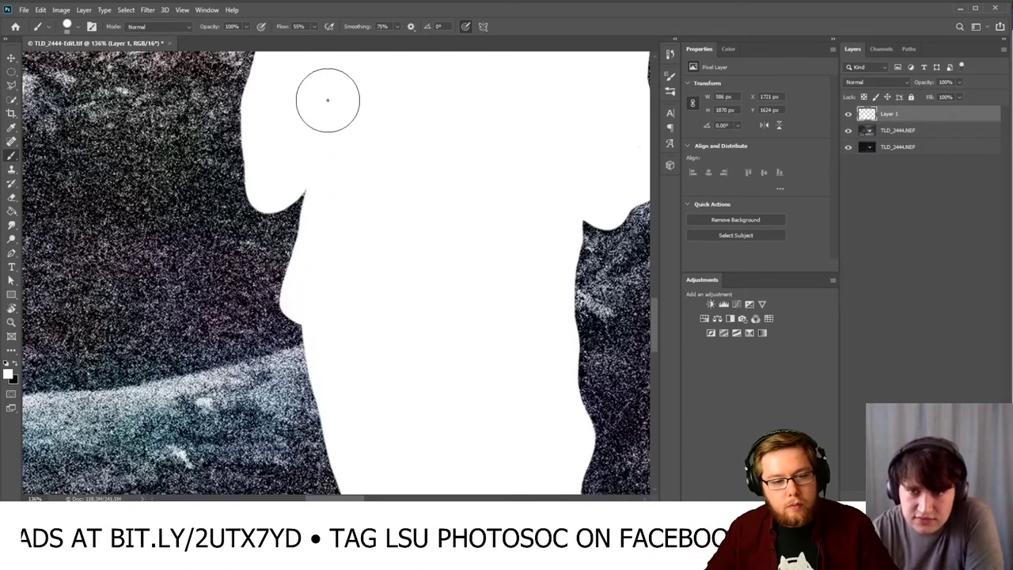
- Toggle Layer 1's visibility to compare the painted hem with the figure's waist and jacket, leaving the layer hidden
click(847, 114)
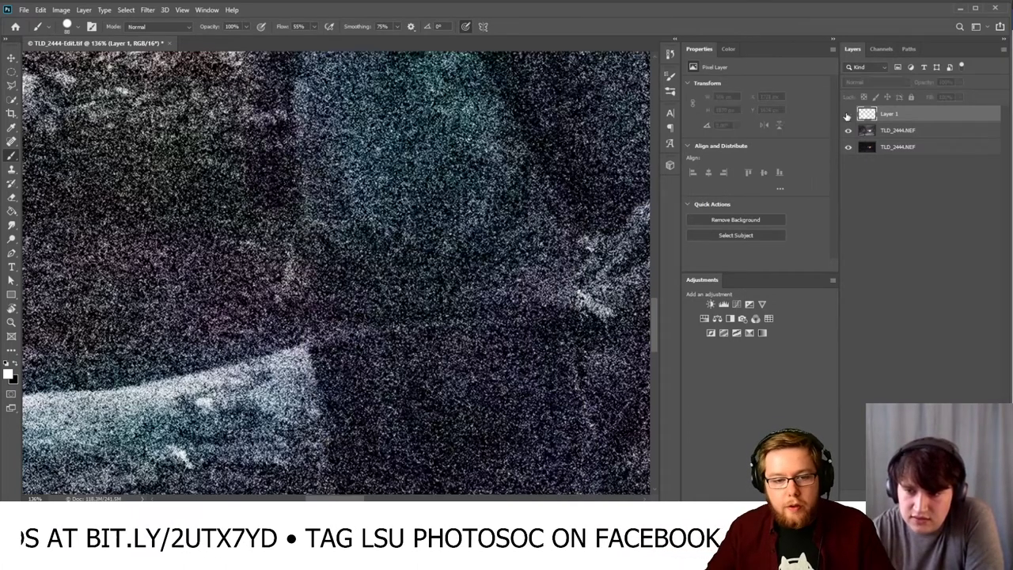
click(847, 115)
click(847, 115)
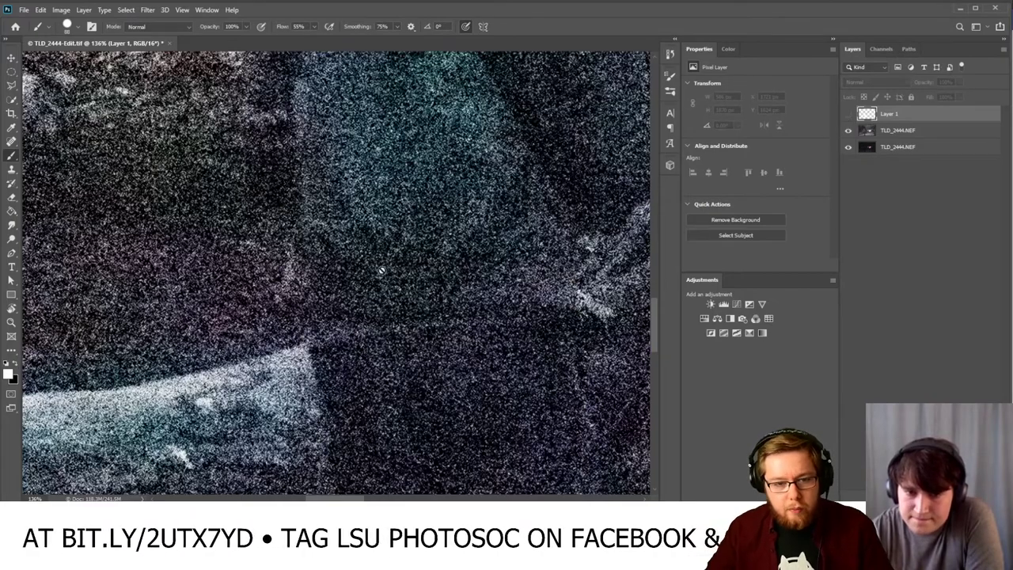
scroll(344, 265, down, 3)
scroll(625, 221, up, 2)
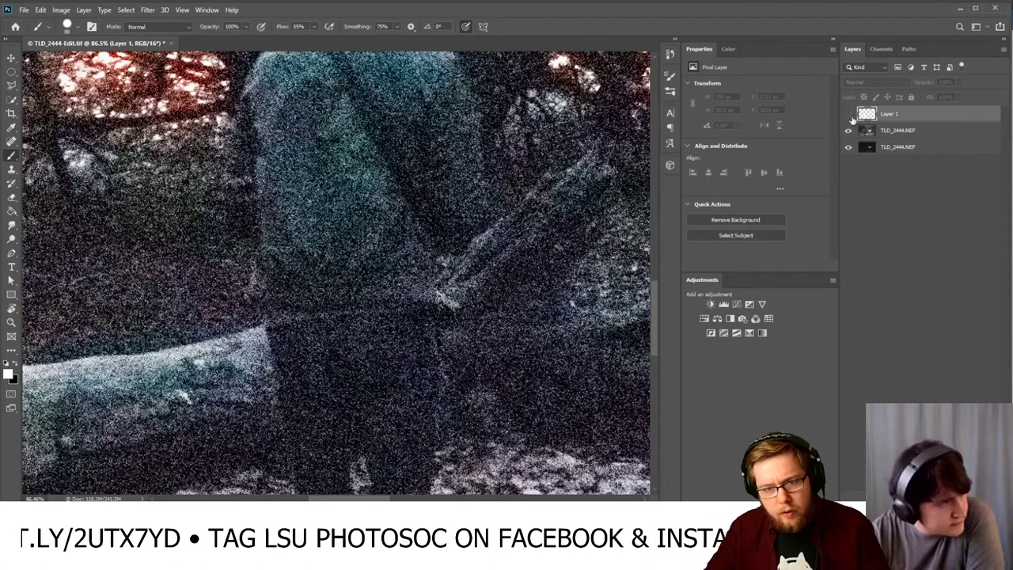
click(847, 115)
click(848, 115)
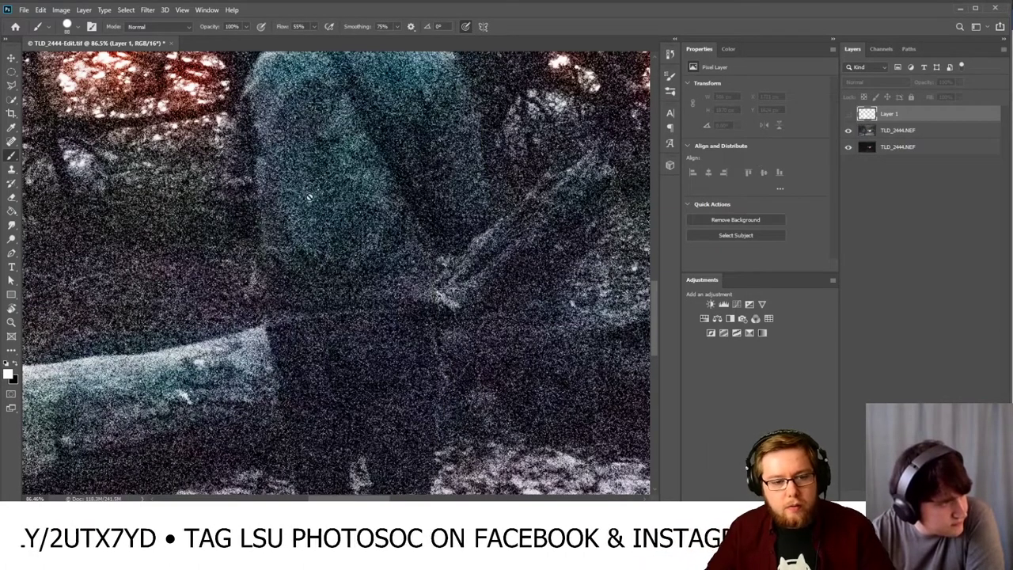
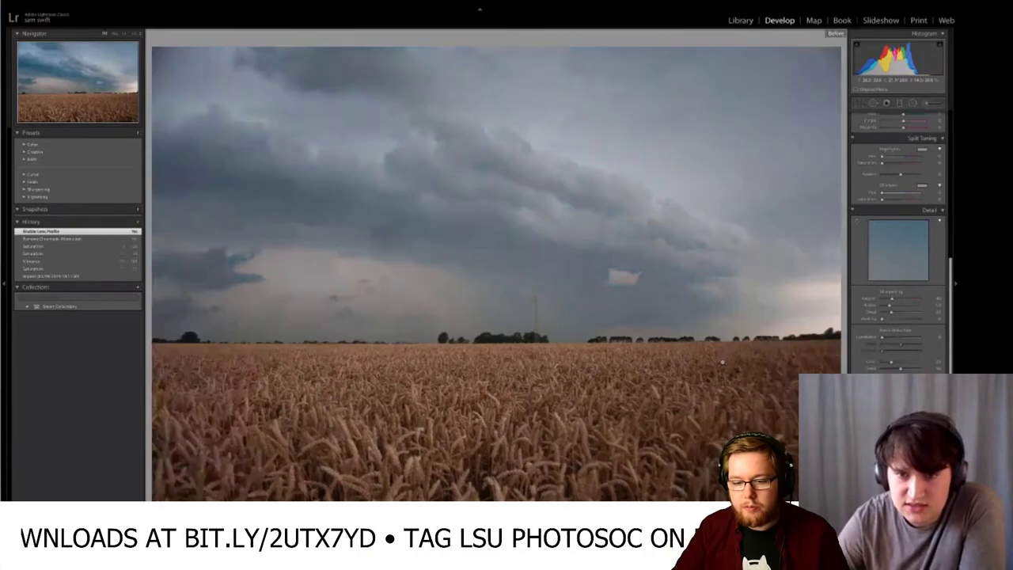
- In Lightroom Classic, bring the wheat field photo's Basic adjustments into view and compare its before and after versions repeatedly
key(backslash)
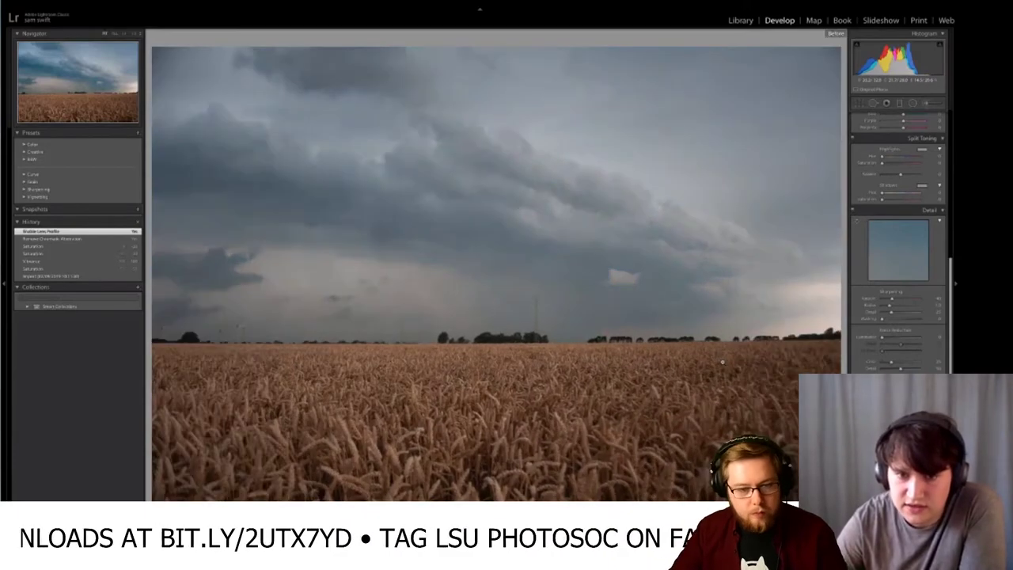
scroll(868, 334, up, 10)
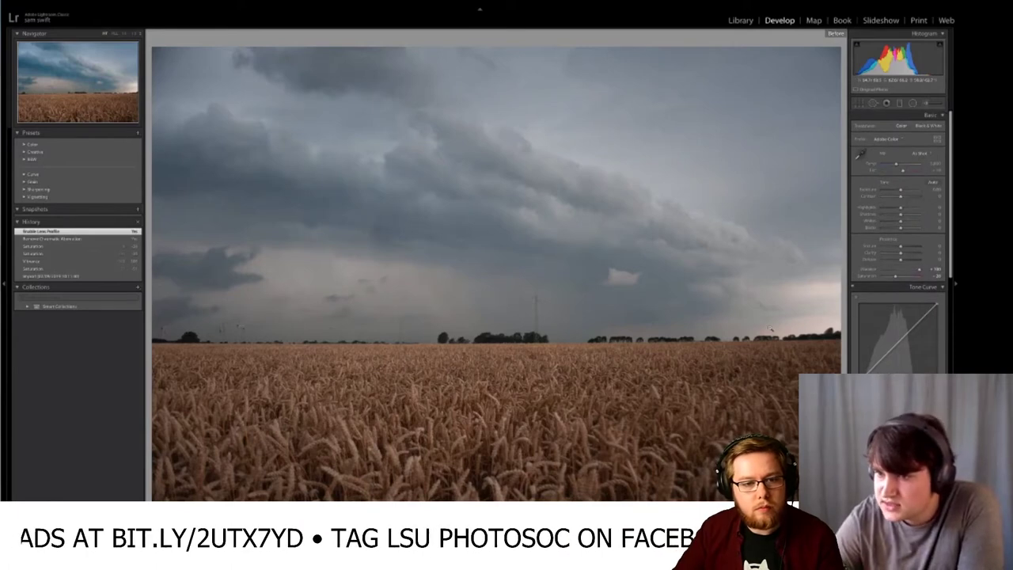
key(backslash)
key(backslash)
key(backslash)
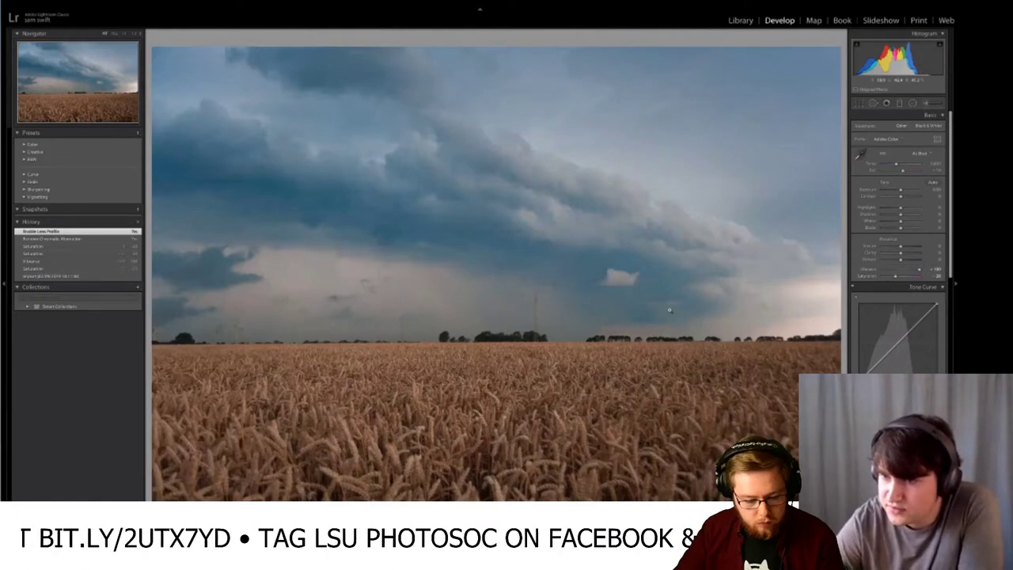
key(backslash)
key(backslash)
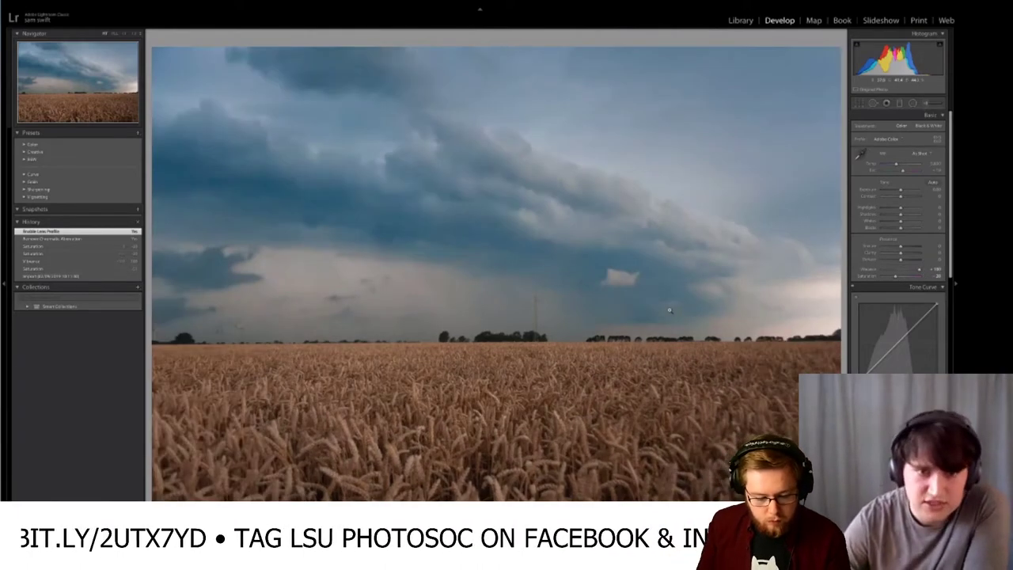
key(backslash)
key(backslash)
key(backslash)
key(backslash)
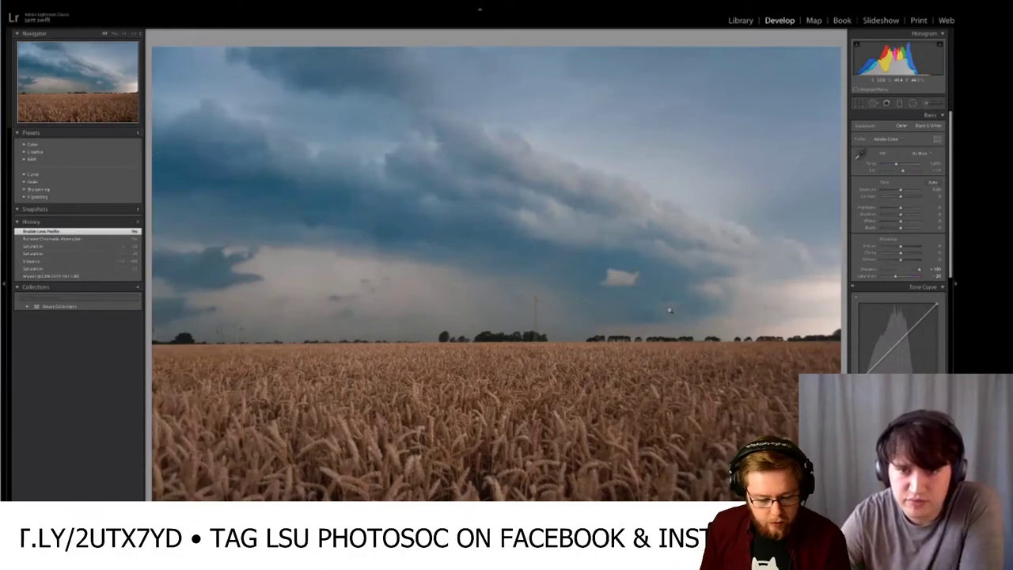
key(backslash)
key(backslash)
key(backslash)
key(backslash)
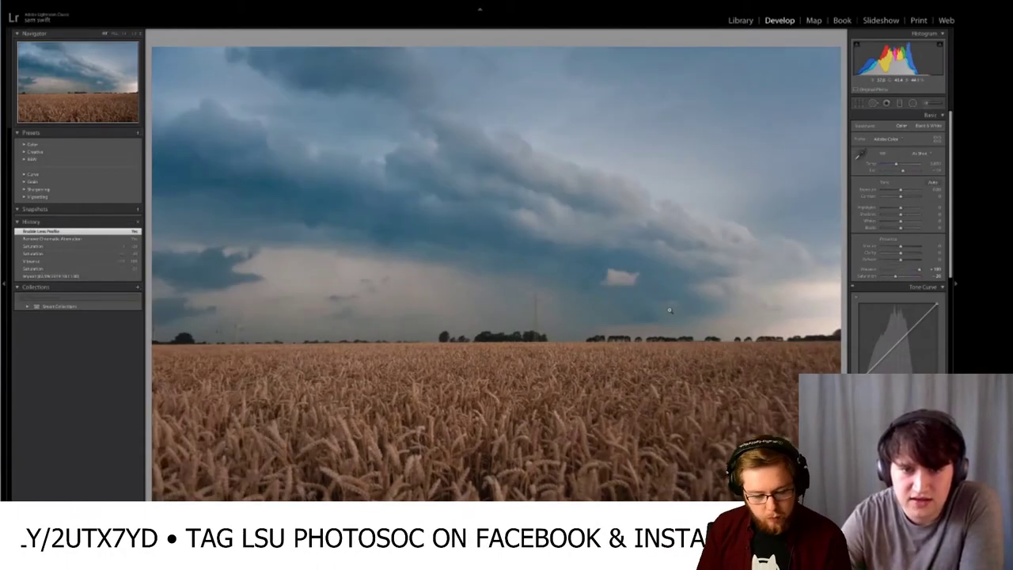
key(backslash)
key(backslash)
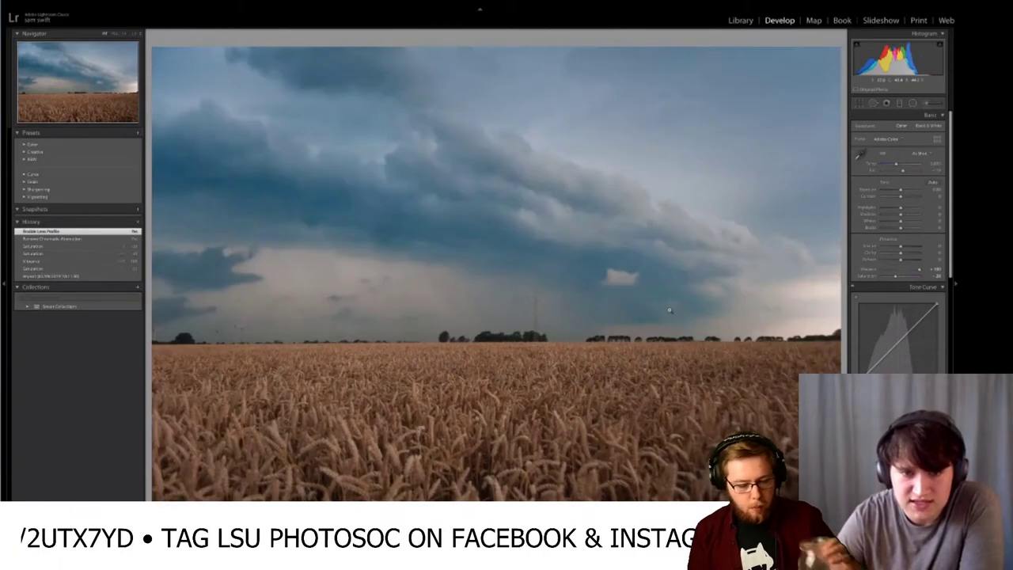
key(backslash)
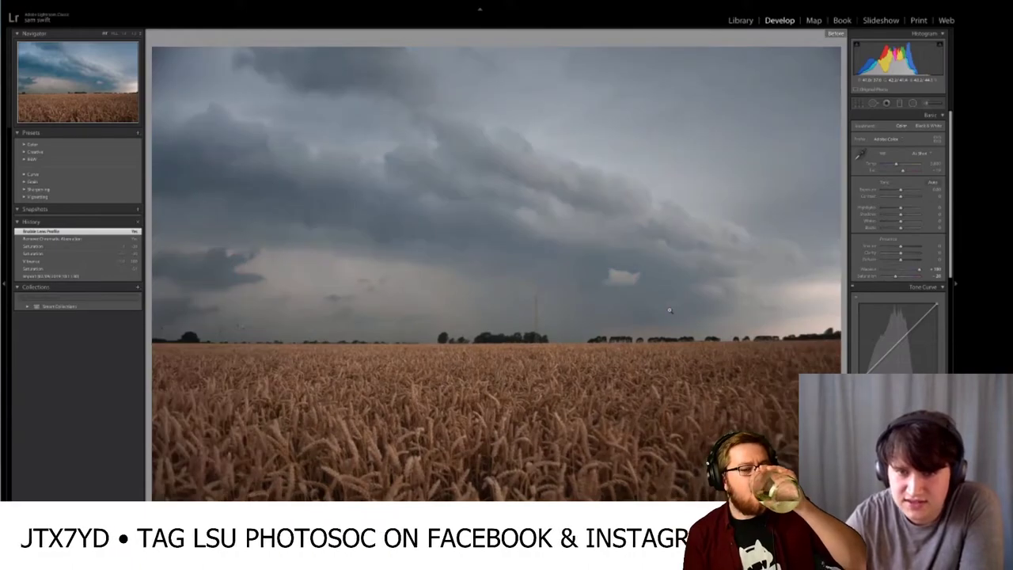
key(backslash)
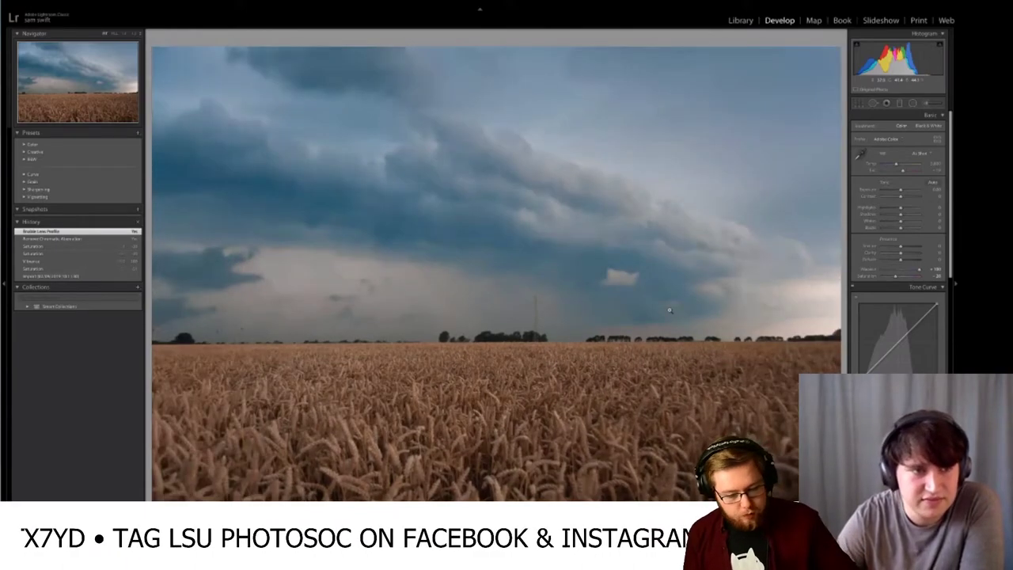
key(backslash)
key(backslash)
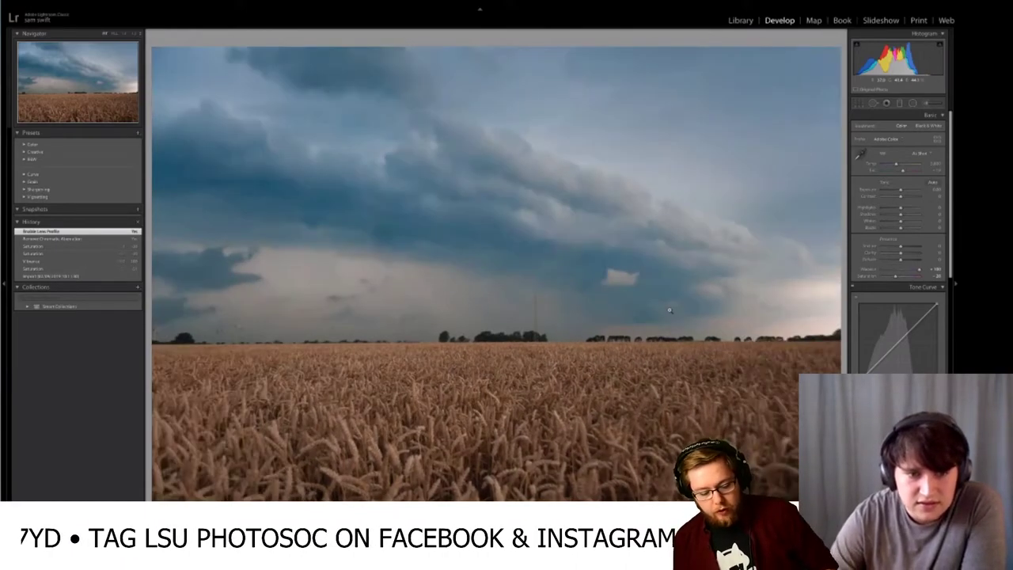
- Keep switching between the original and edited wheat field photo to examine the sky's colour shift, ending on the edited version
key(backslash)
key(backslash)
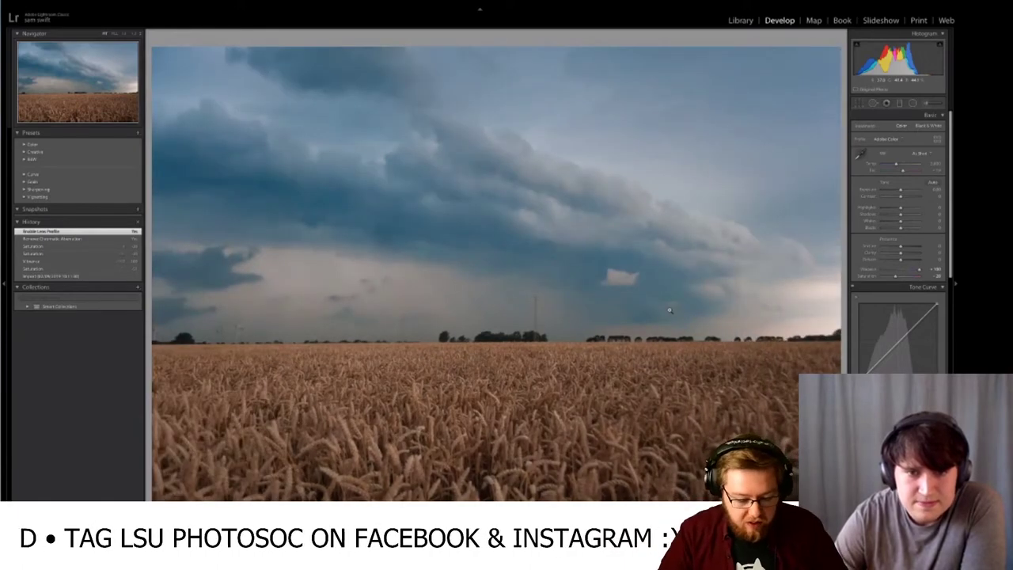
key(backslash)
key(backslash)
key(backslash)
key(backslash)
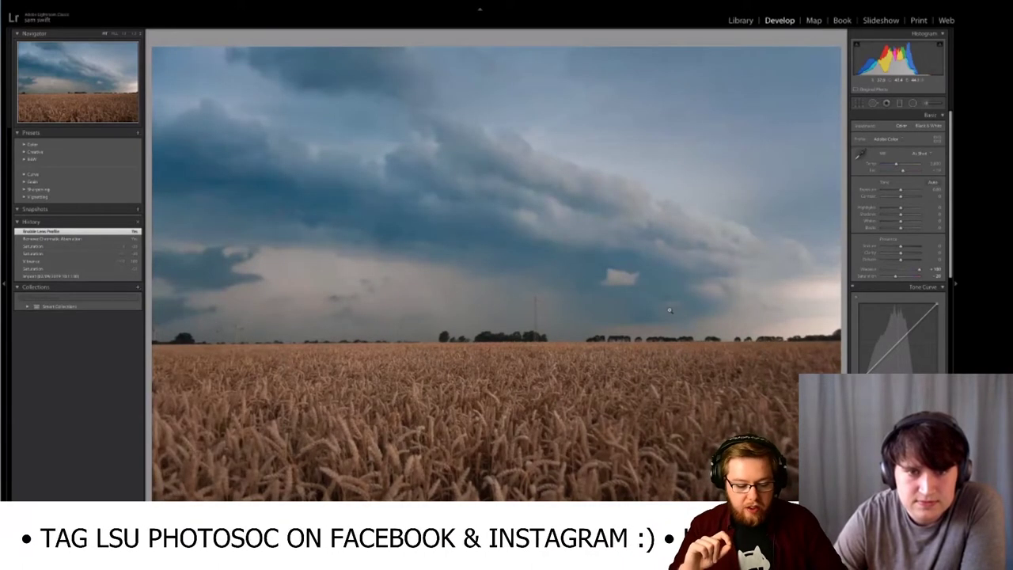
key(backslash)
key(backslash)
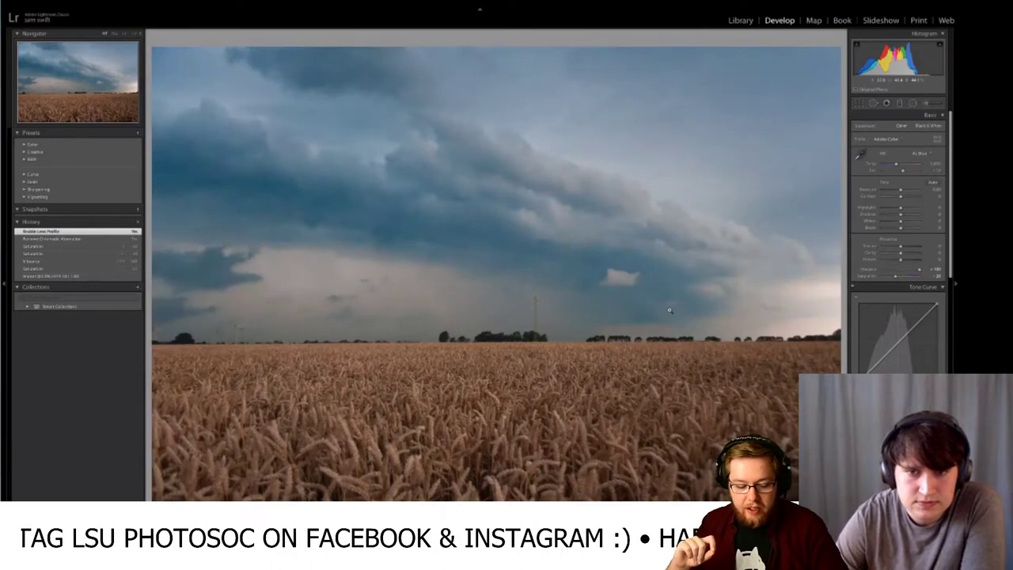
key(backslash)
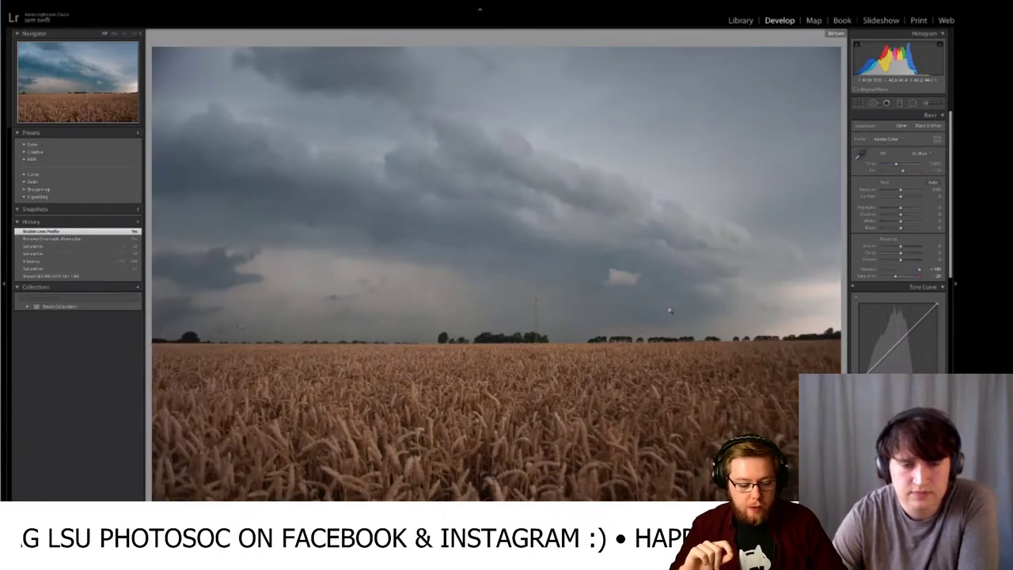
key(backslash)
key(backslash)
key(backslash)
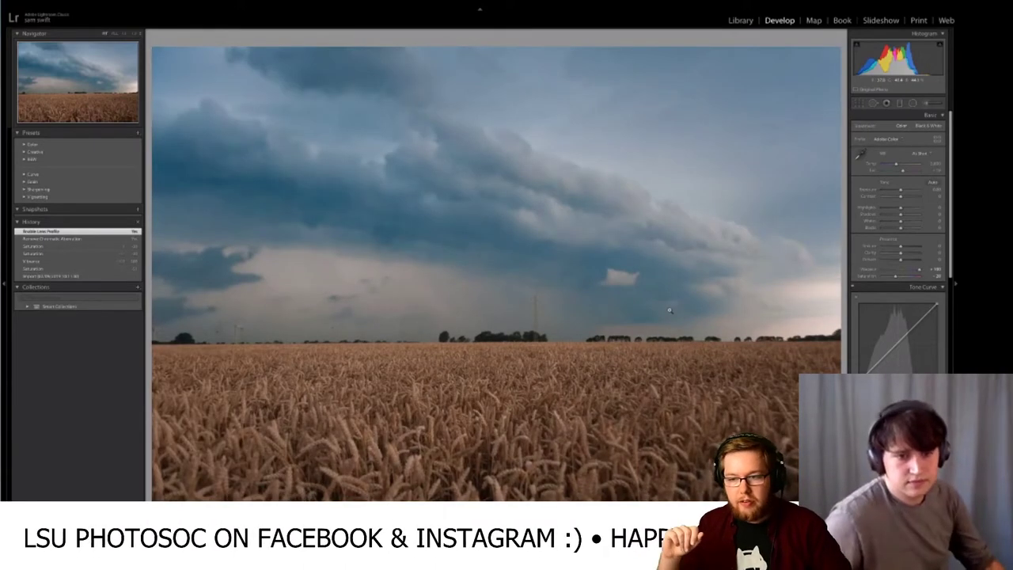
key(backslash)
key(backslash)
key(backslash)
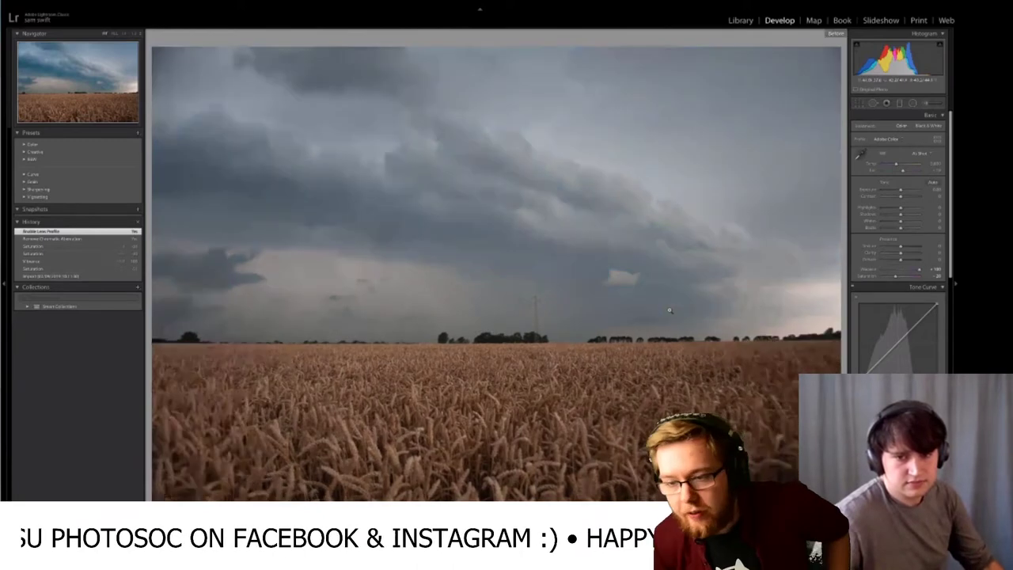
key(backslash)
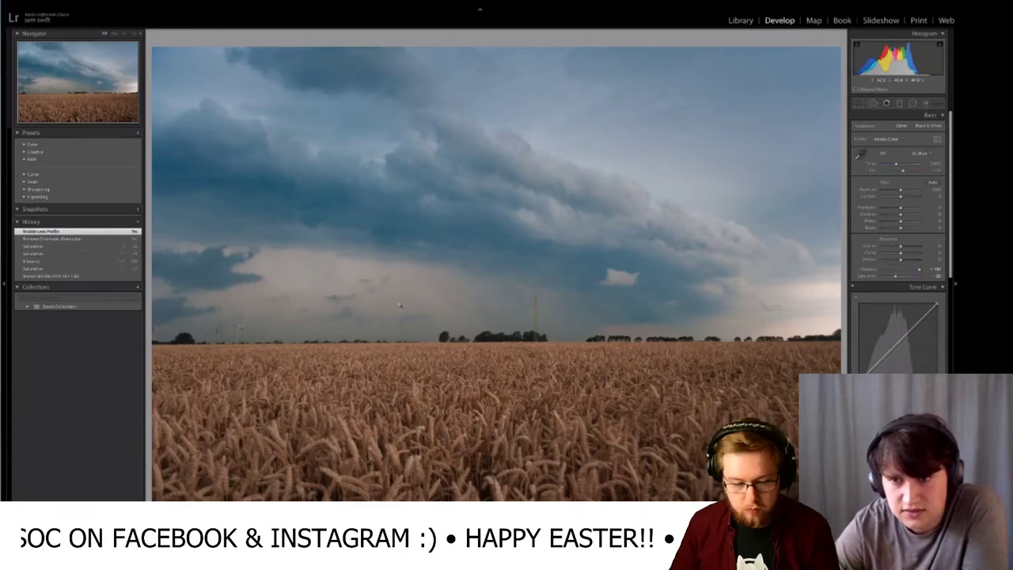
- Try Saturation at +100 with Vibrance at 0, then restore Vibrance to +100 and a reduced Saturation
click(902, 269)
drag(895, 276, 929, 277)
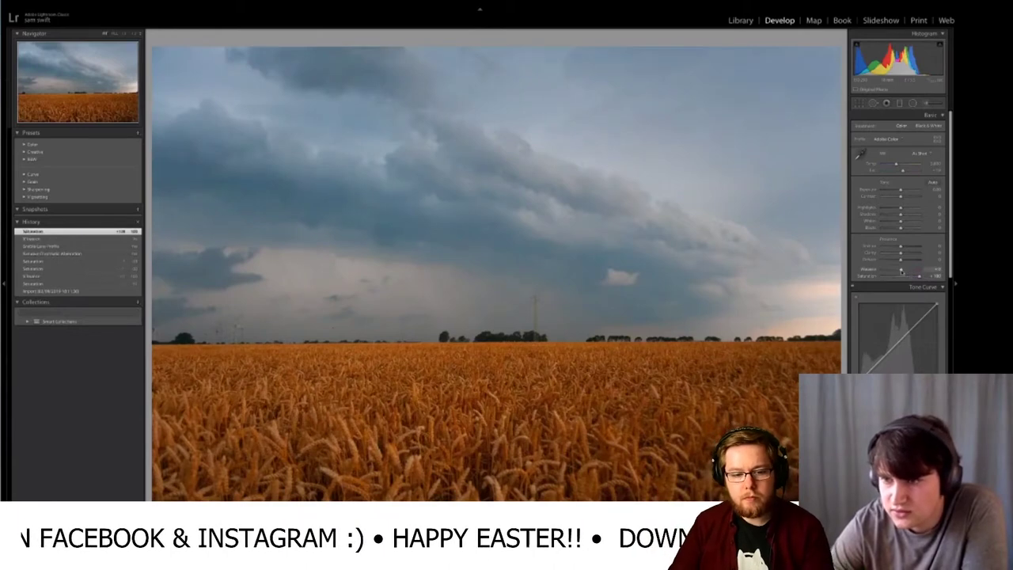
double_click(901, 270)
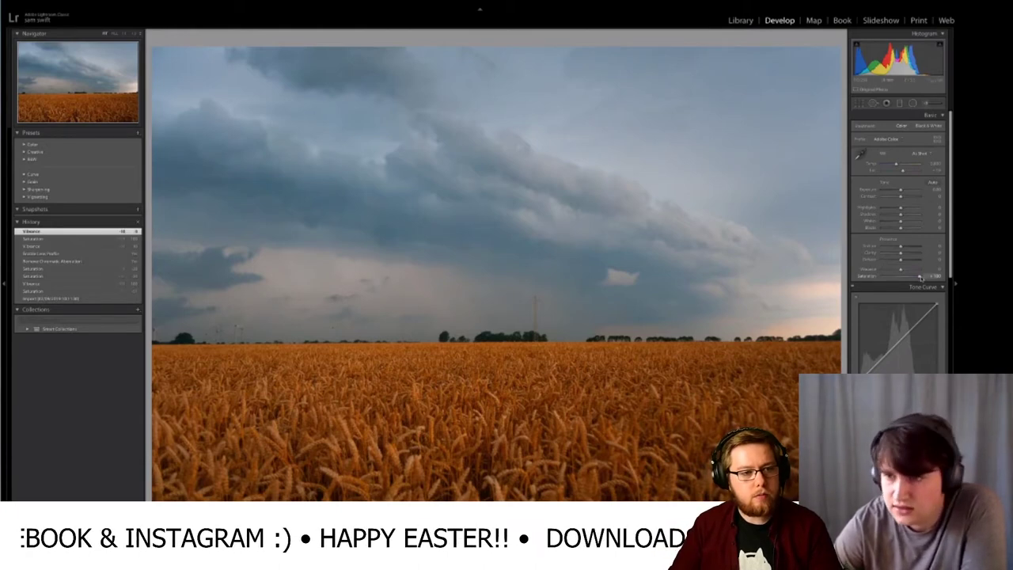
drag(920, 277, 896, 277)
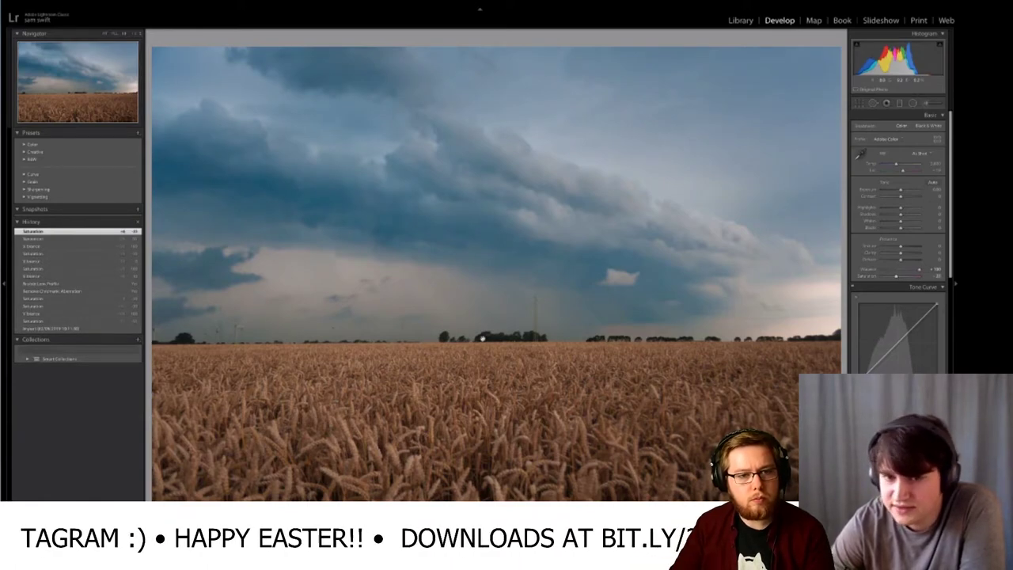
- Straighten the wheat field's horizon with a slight crop rotation and raise the photo's overall Clarity slightly
click(482, 338)
click(482, 338)
click(860, 103)
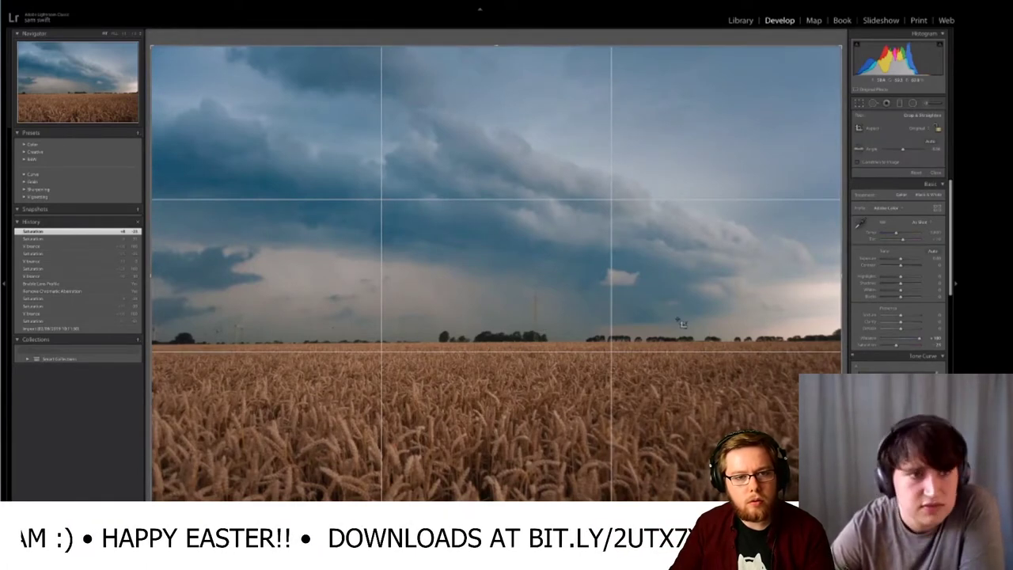
drag(841, 42, 841, 46)
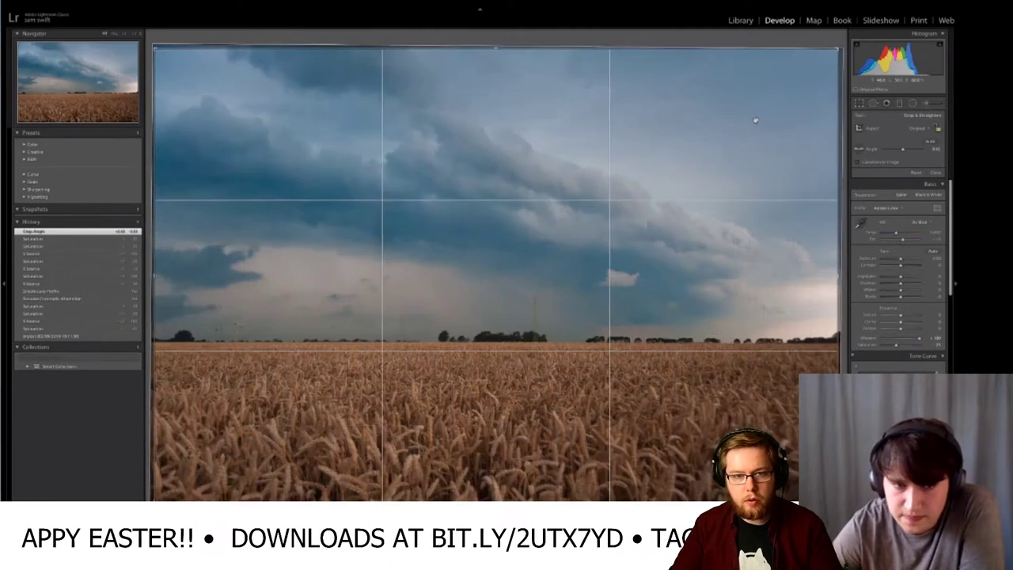
key(Return)
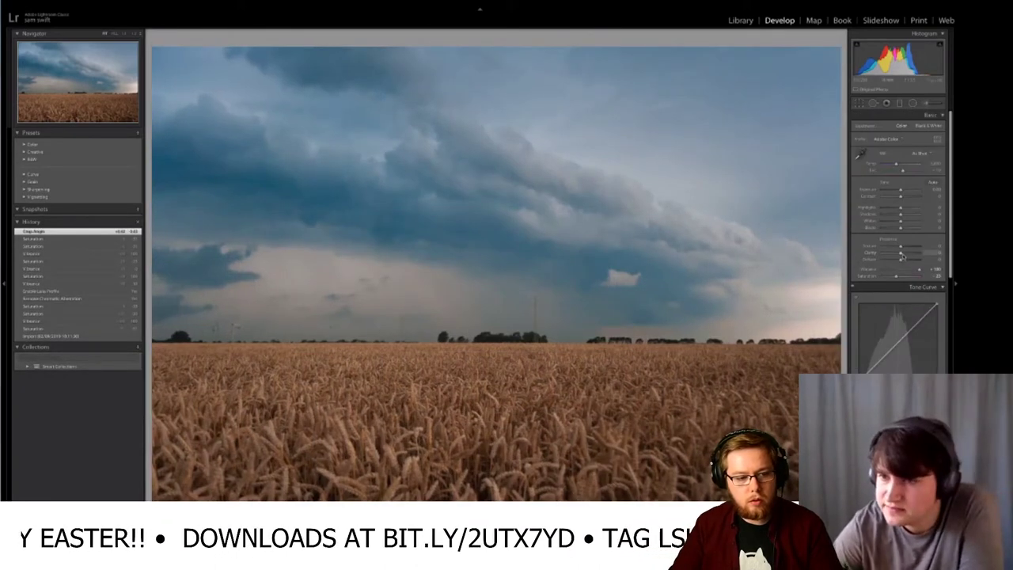
mouse_move(905, 256)
mouse_down()
mouse_move(913, 256)
mouse_move(902, 254)
mouse_up()
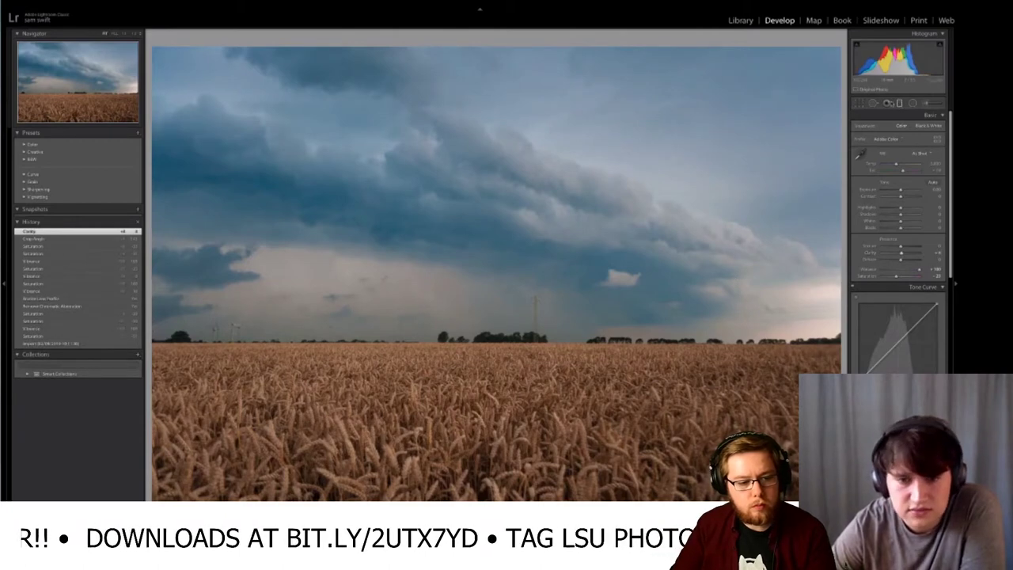
- Add a horizontal graduated filter covering the sky down to the tree line and raise its Clarity strongly
click(899, 103)
drag(460, 307, 461, 346)
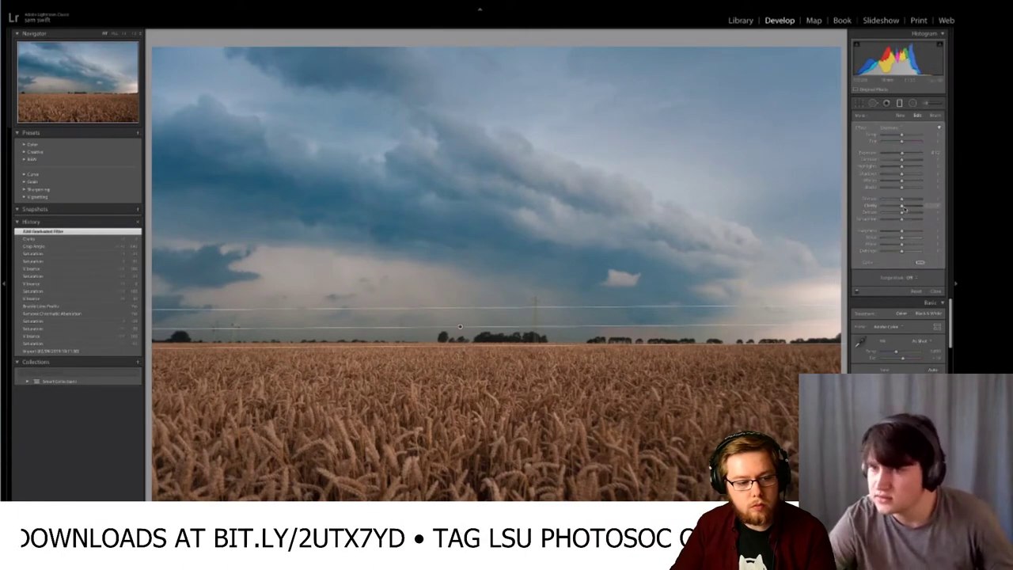
drag(903, 206, 925, 206)
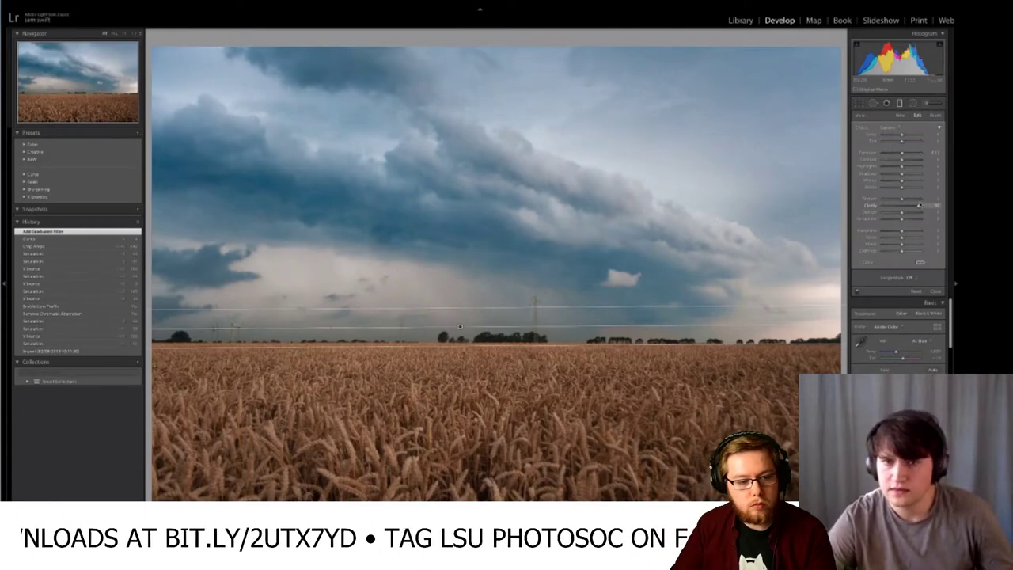
drag(918, 205, 915, 205)
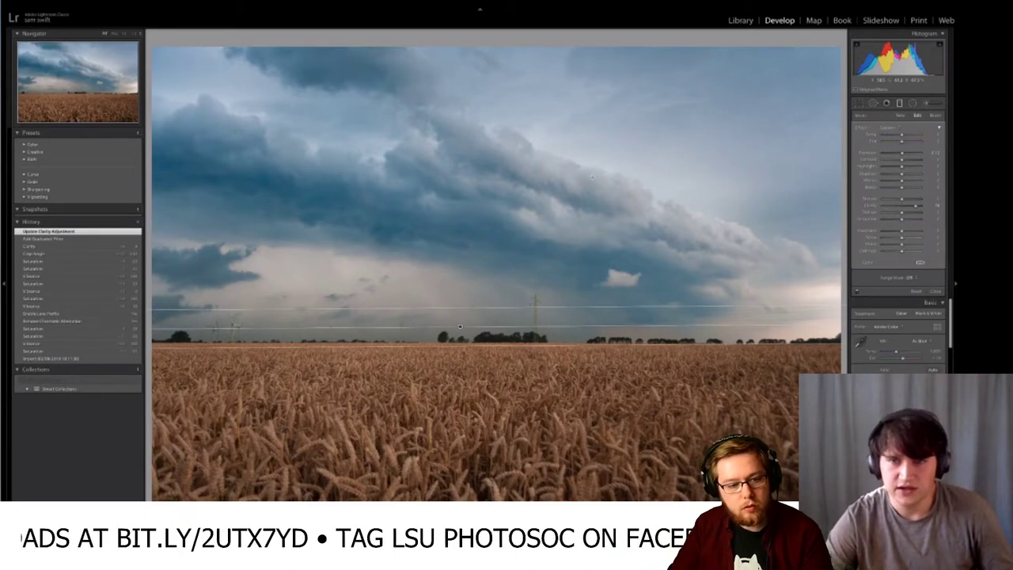
- Add a second, diagonal graduated filter over the bright sky above the cloud bank and set its Clarity to 0
drag(656, 90, 592, 224)
drag(624, 157, 627, 163)
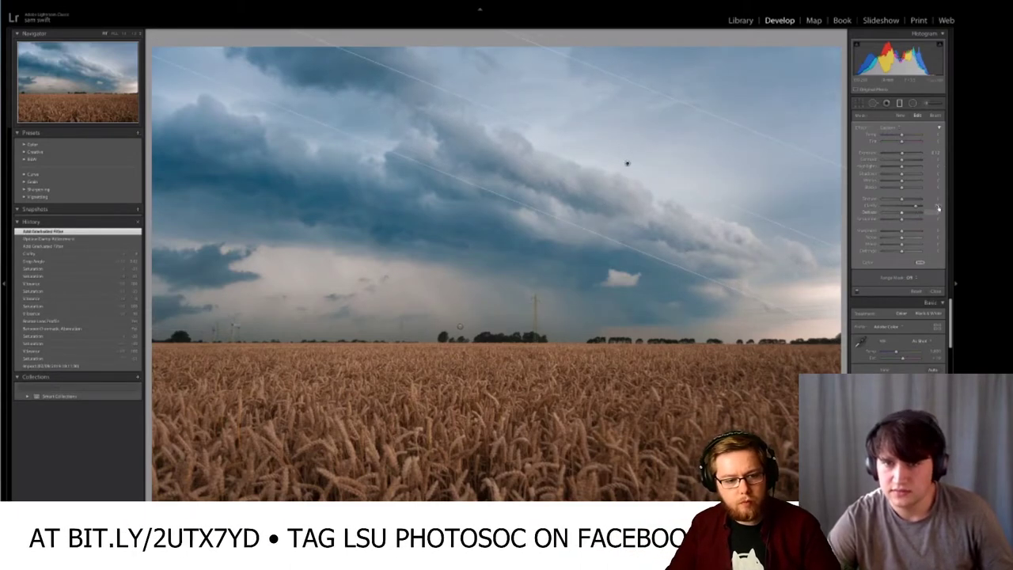
click(937, 205)
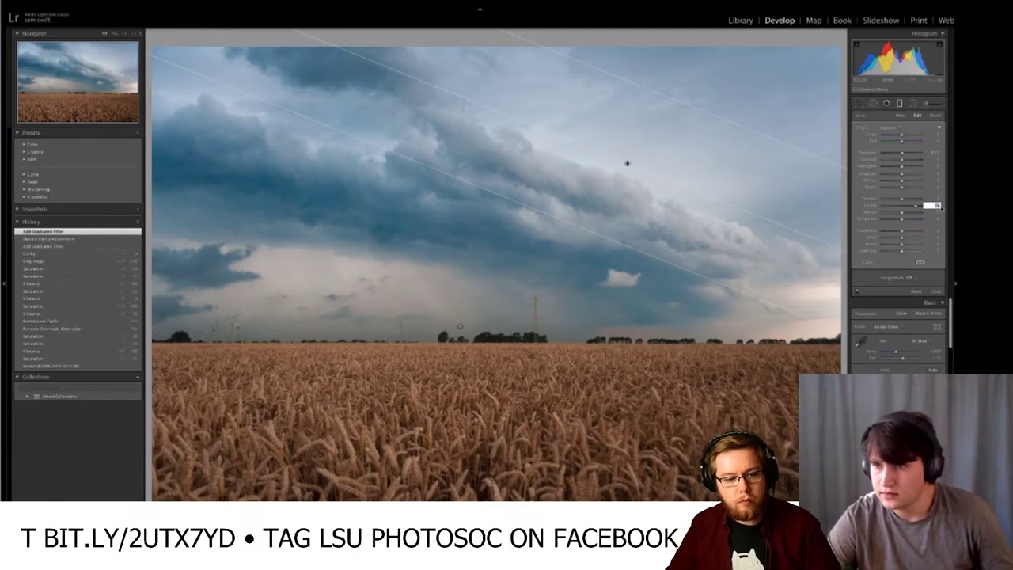
text(0)
key(Return)
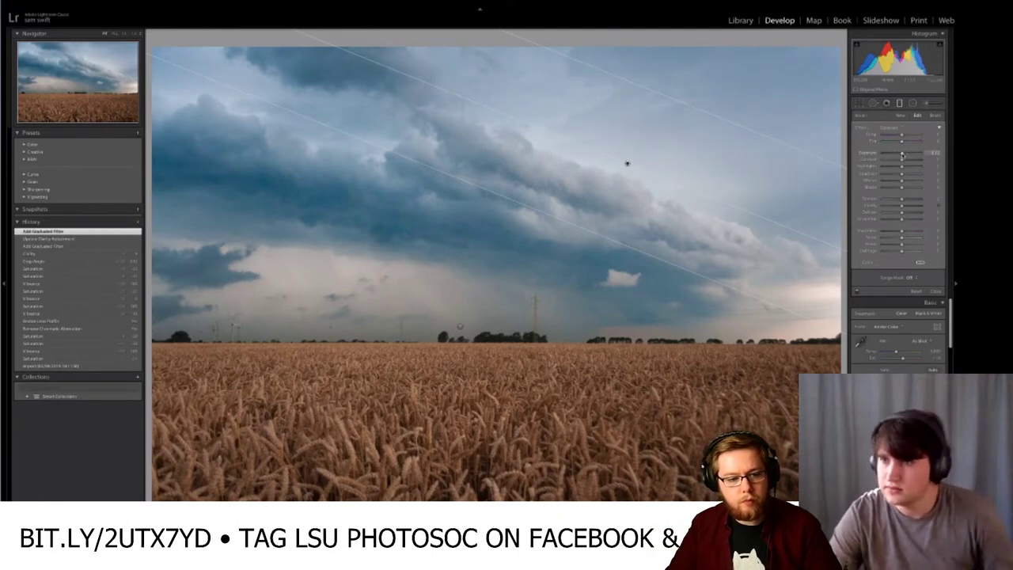
- Lower the diagonal filter's Exposure and shift the filter slightly down onto the edge of the cloud bank
mouse_move(901, 156)
mouse_down()
mouse_move(889, 156)
mouse_move(902, 156)
mouse_up()
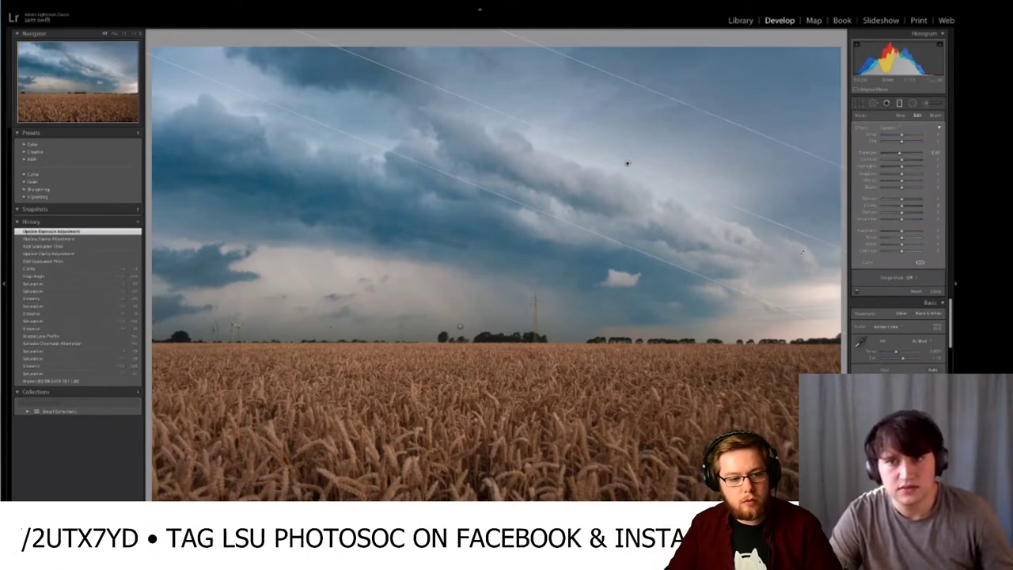
drag(626, 162, 616, 185)
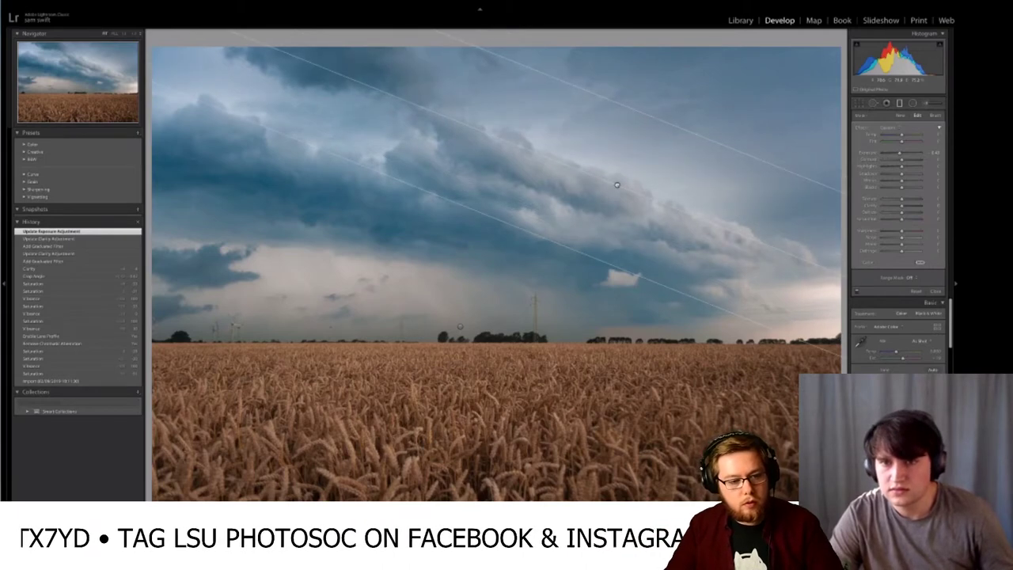
drag(459, 218, 459, 218)
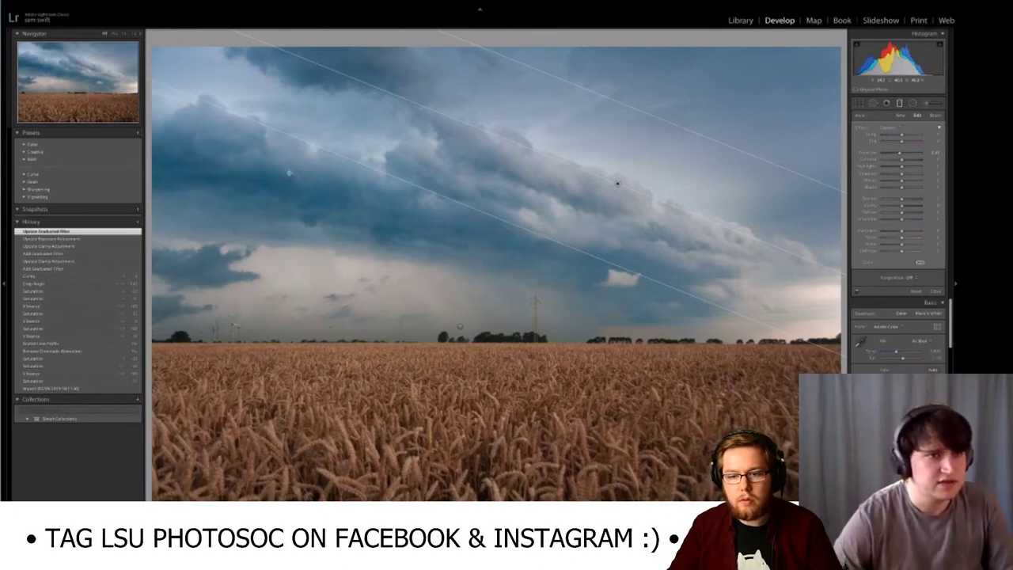
- Try an oppositely slanted graduated filter over the dark clouds at the sky's left, then delete it
drag(273, 197, 298, 250)
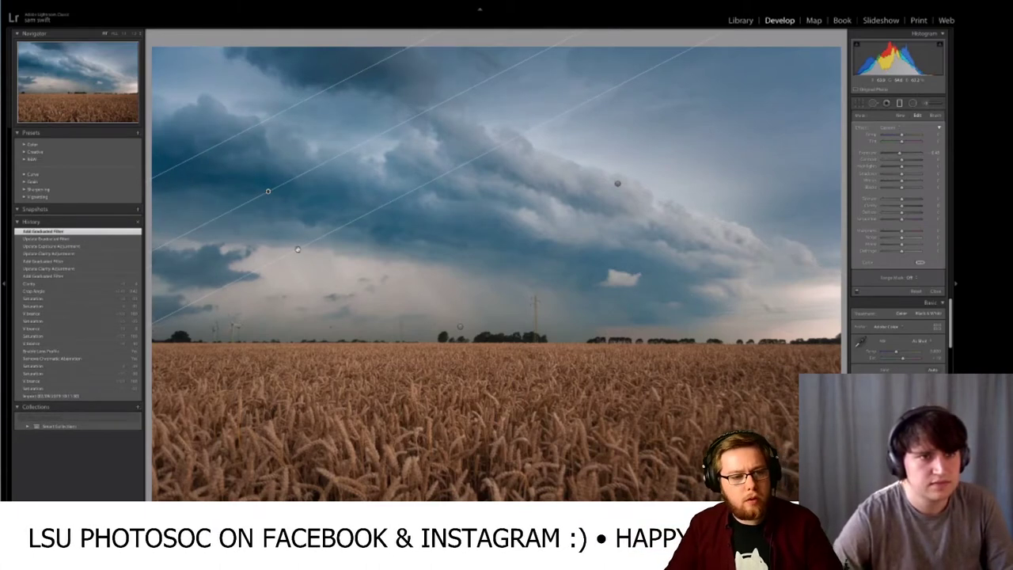
click(268, 192)
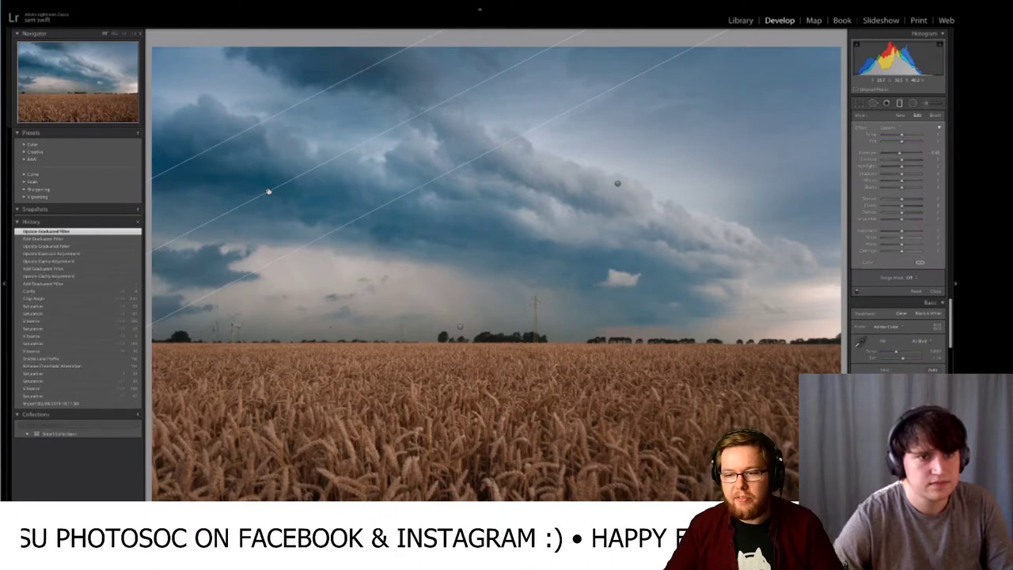
key(Delete)
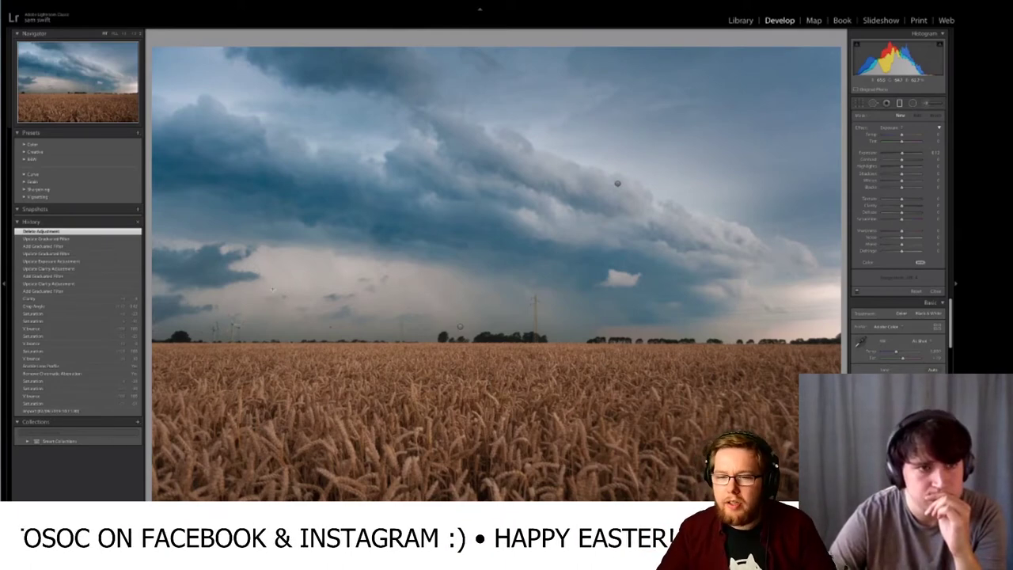
- Select the graduated filter just above the tree line and raise its Sharpness
click(460, 326)
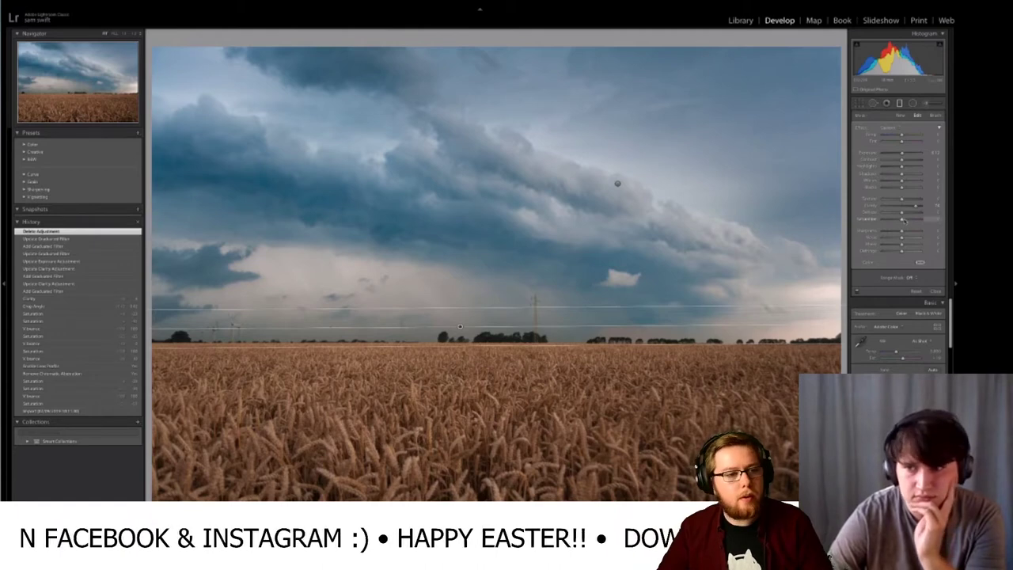
scroll(904, 313, down, 1)
scroll(903, 314, down, 5)
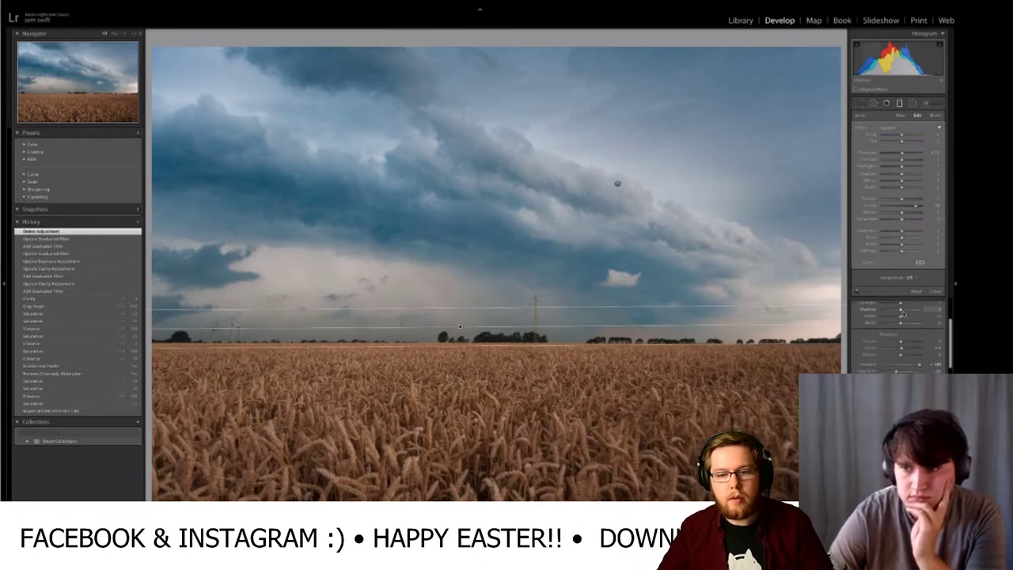
scroll(902, 314, up, 5)
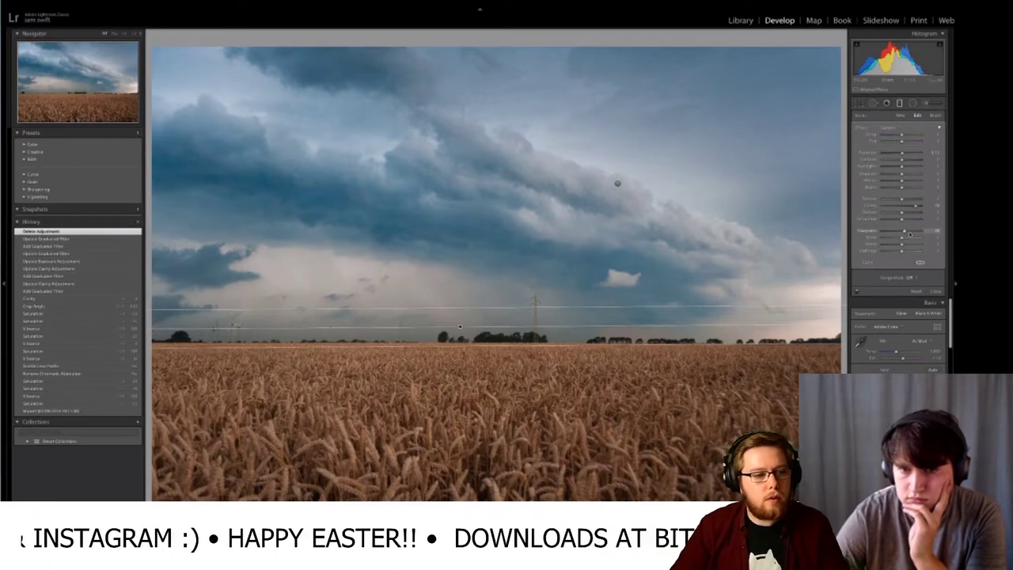
drag(910, 234, 915, 235)
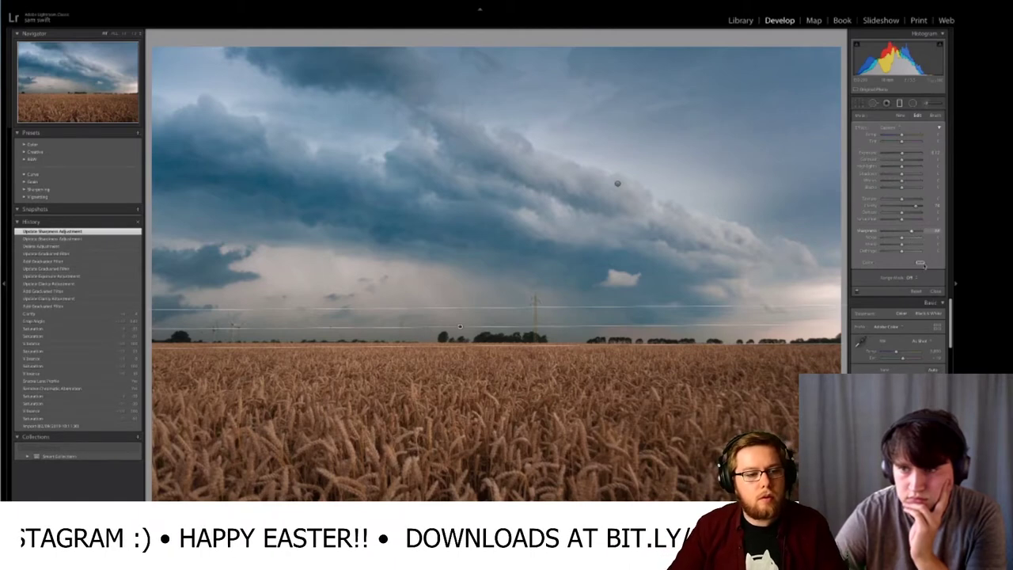
- Try deep blue and cyan colour tints on the graduated filter just above the tree line, then reset its tint to none
click(921, 264)
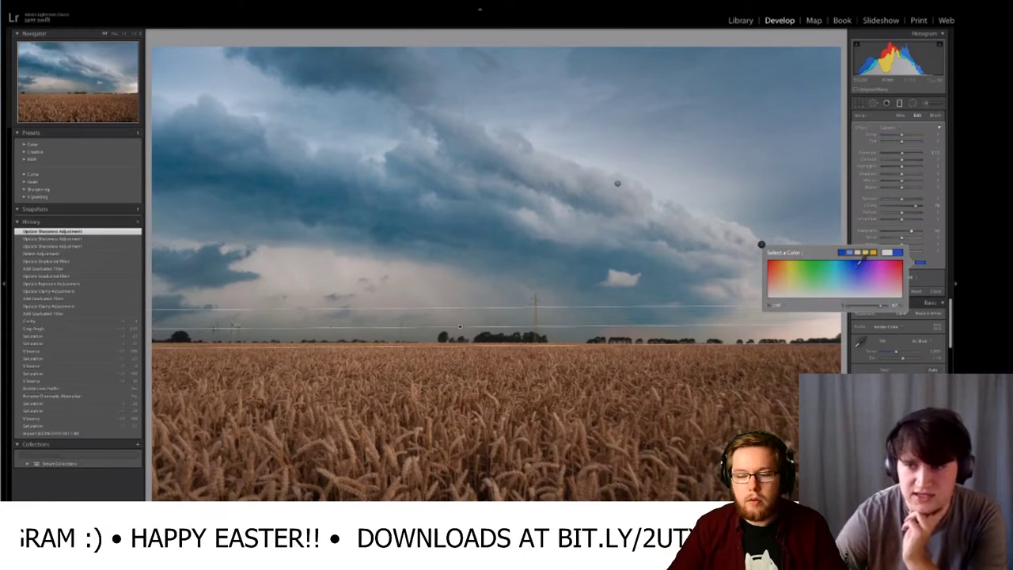
click(854, 265)
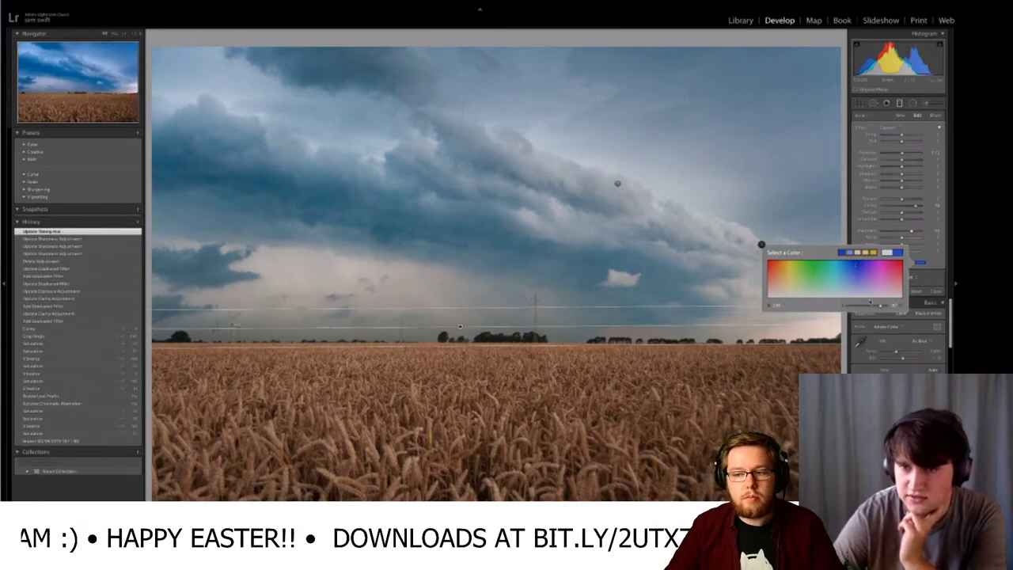
click(860, 258)
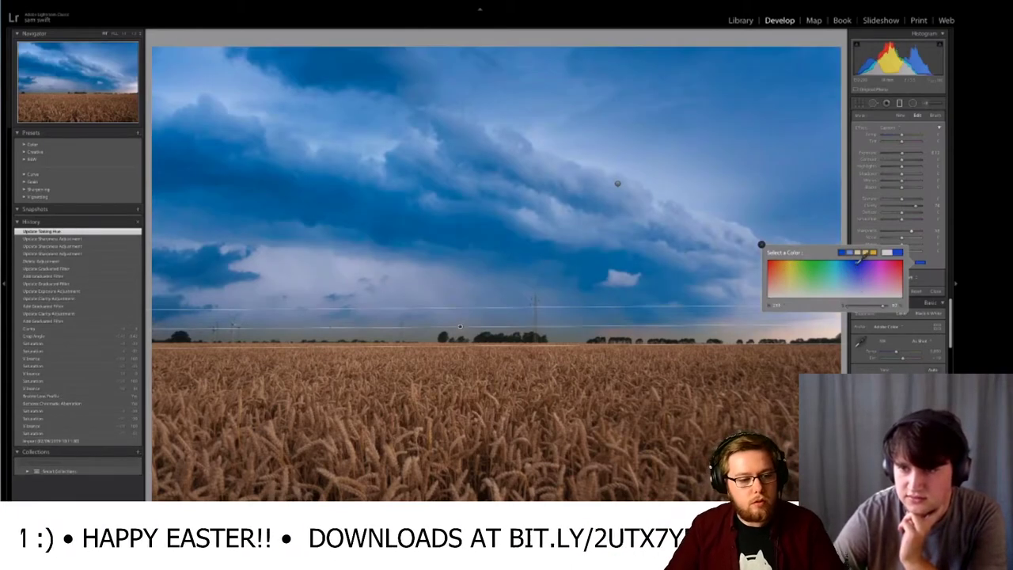
click(843, 264)
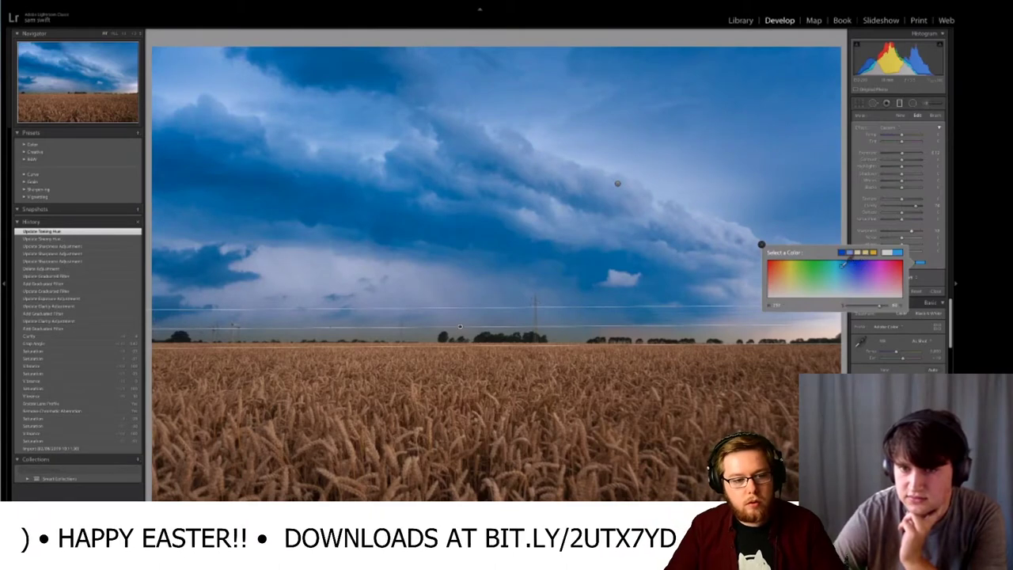
click(850, 266)
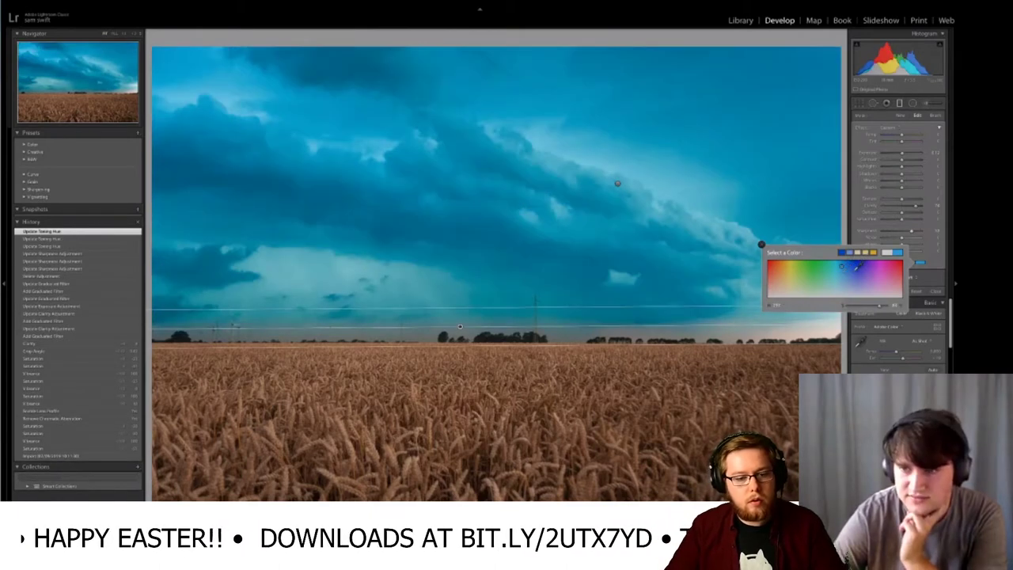
click(852, 266)
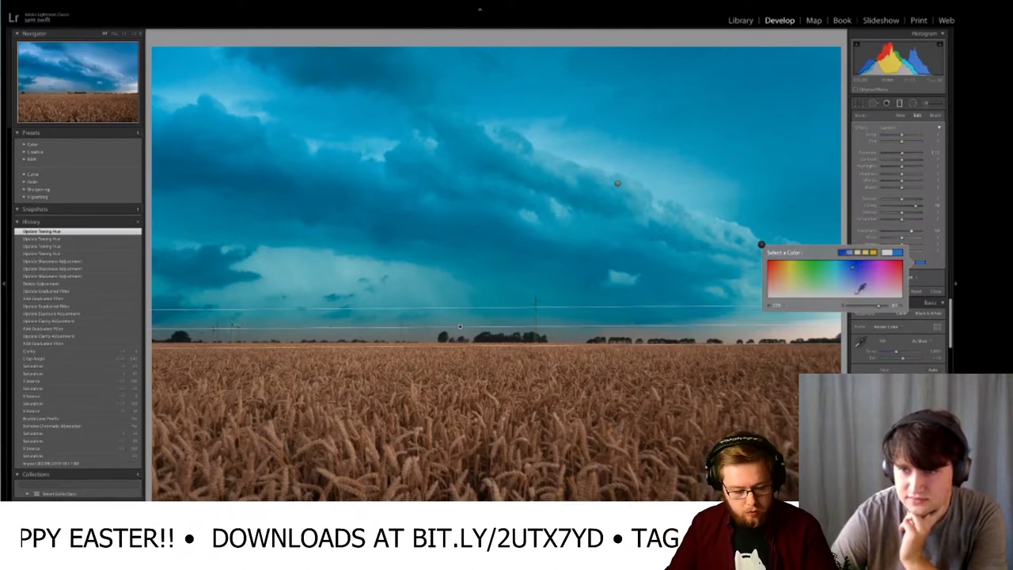
click(860, 289)
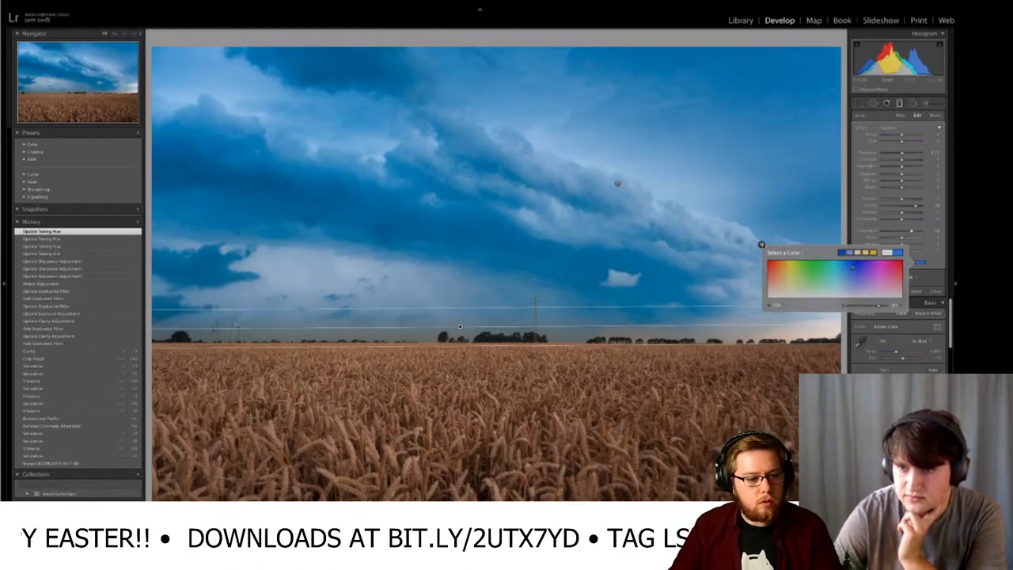
click(922, 263)
click(922, 264)
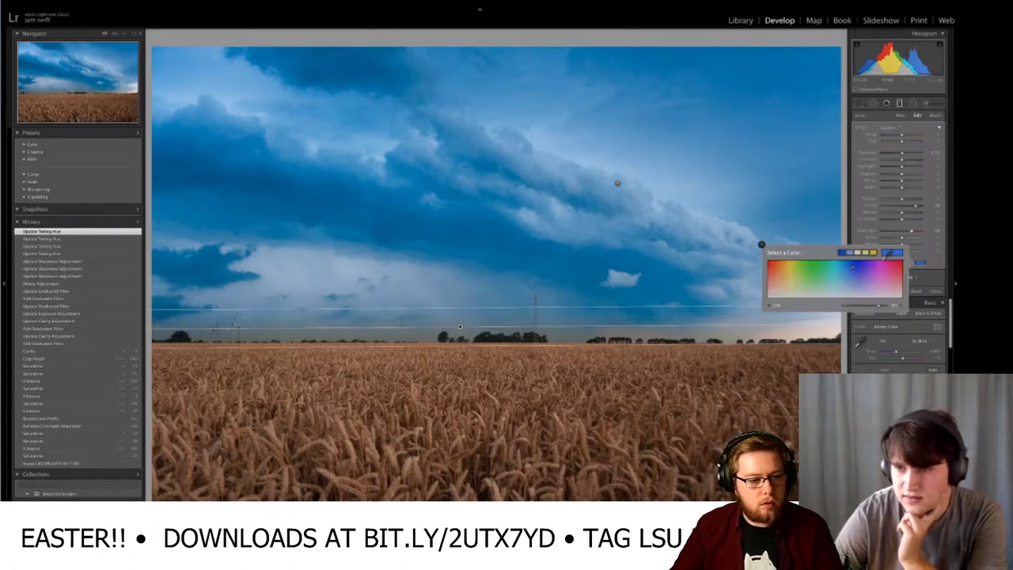
click(835, 296)
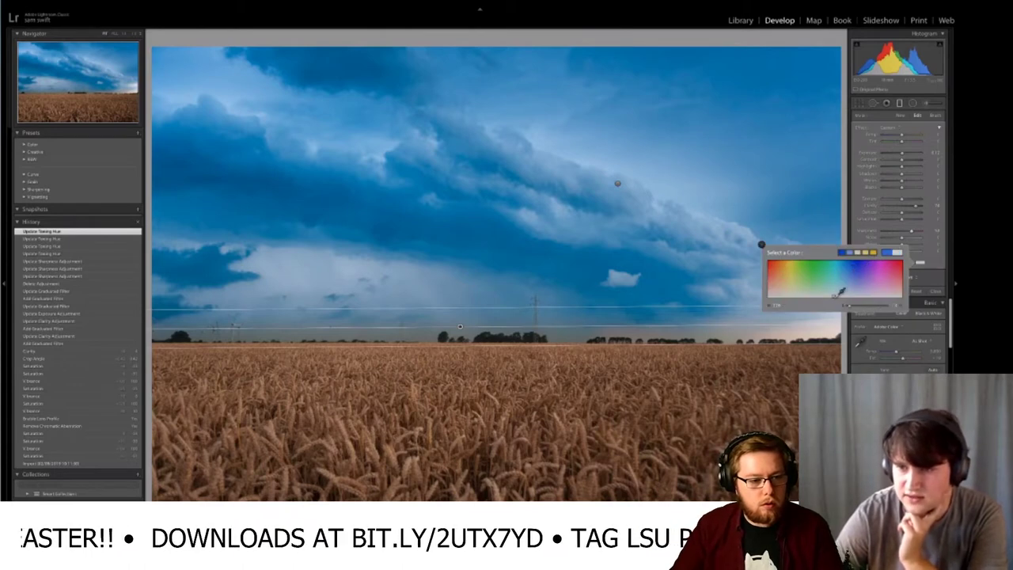
click(761, 243)
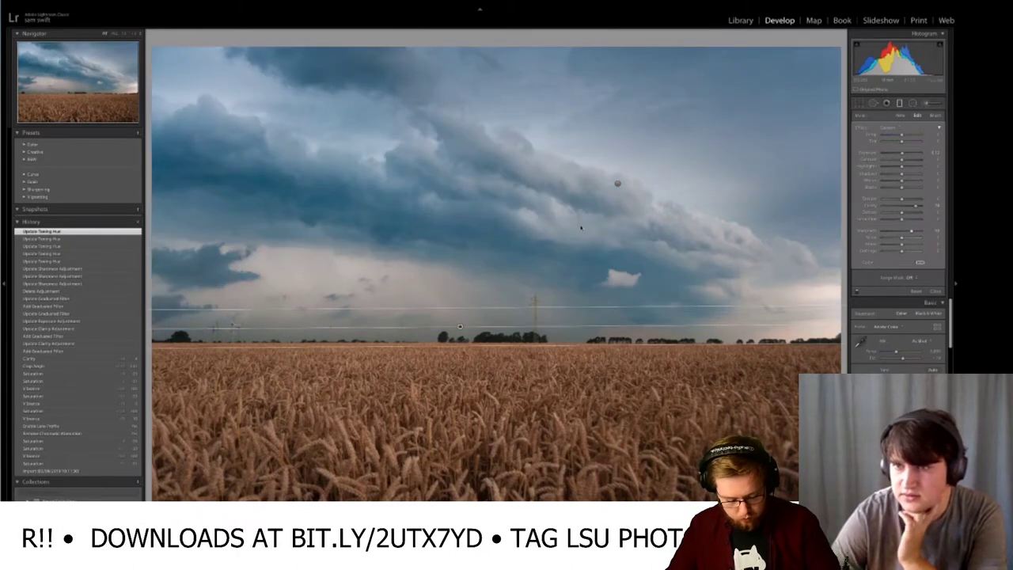
- Try an adjustment brush stroke on the pale sky above the horizon with altered Sharpness and Saturation, then delete it
key(k)
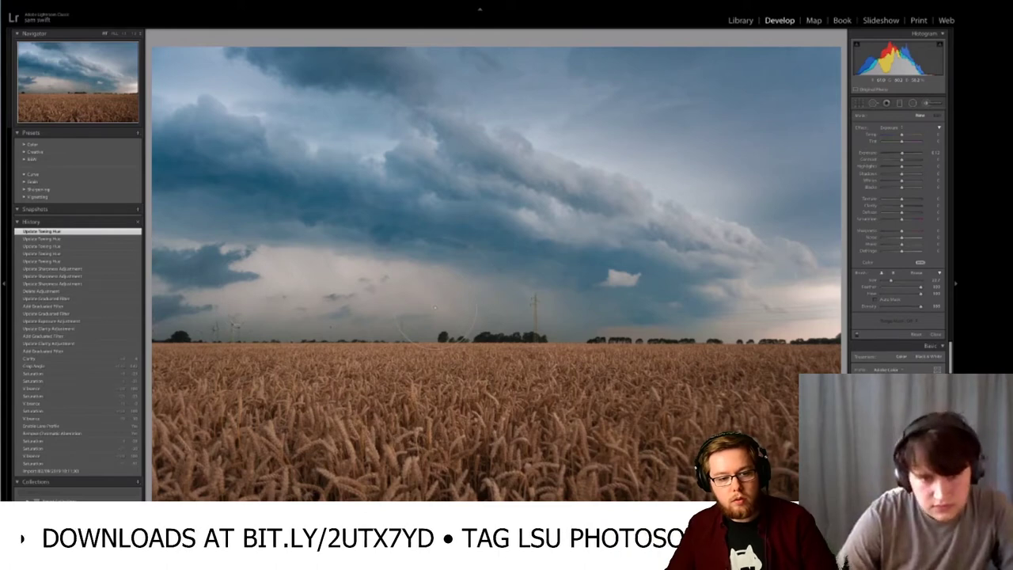
drag(435, 308, 435, 308)
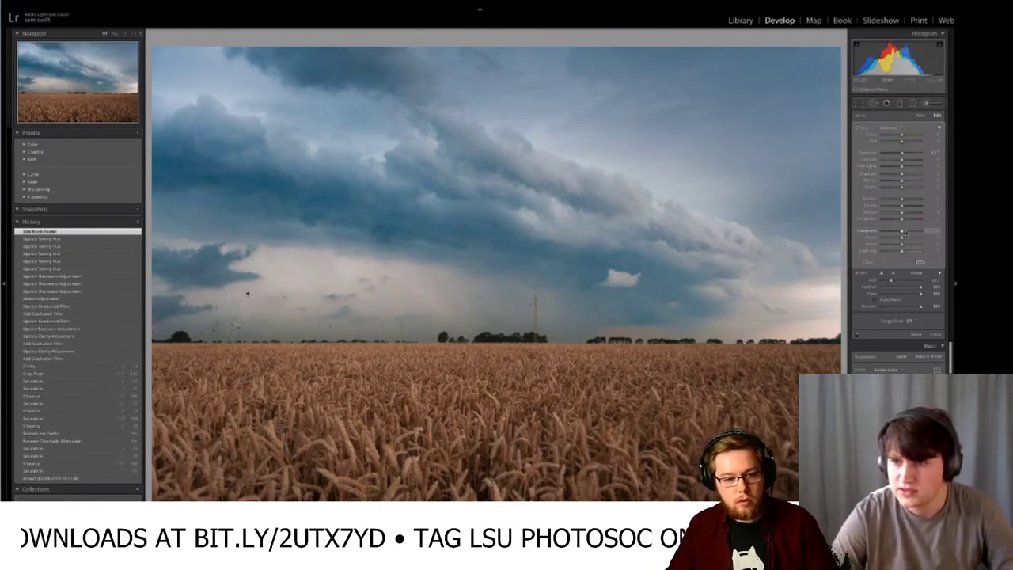
drag(906, 232, 910, 231)
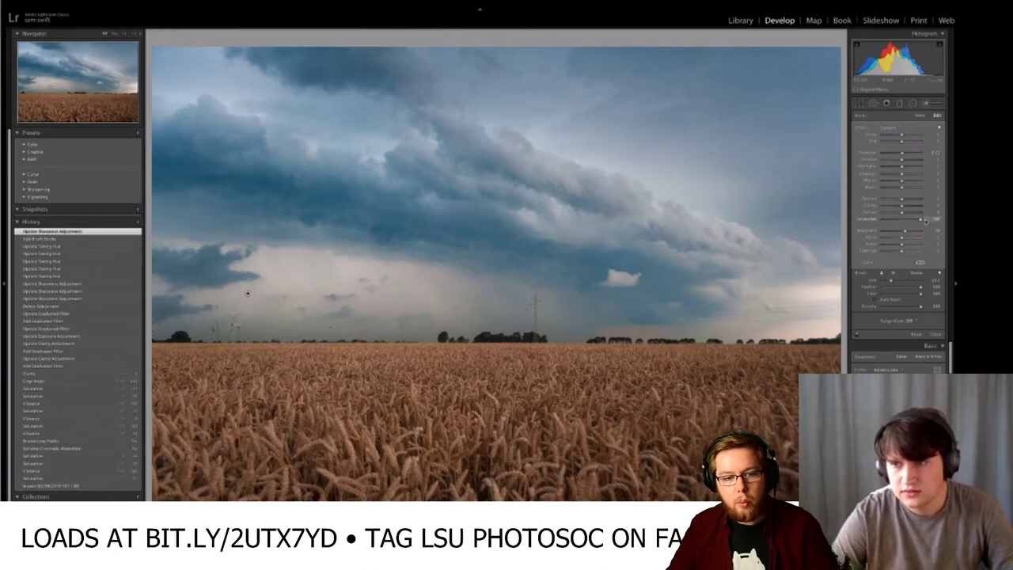
drag(937, 214, 938, 213)
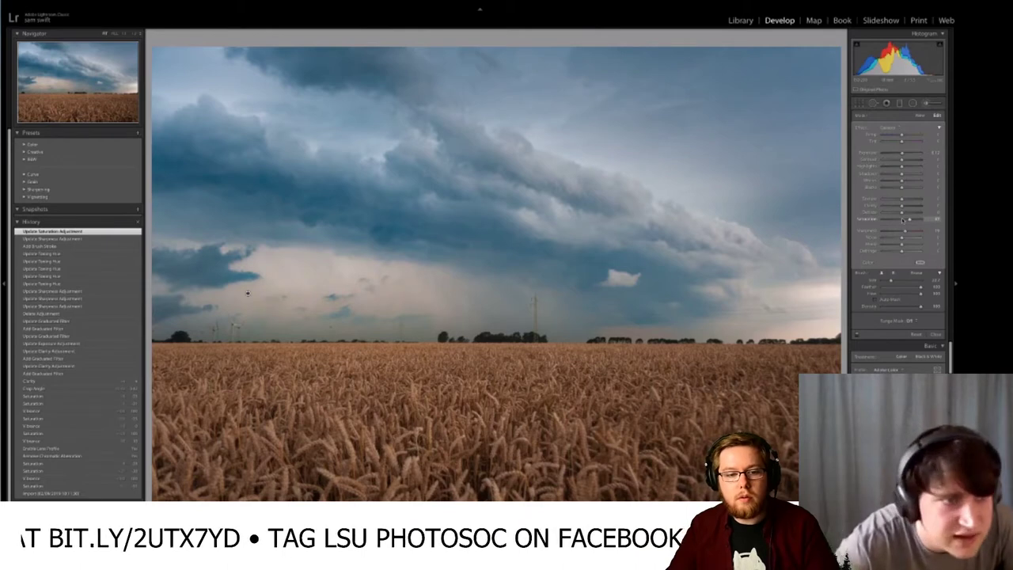
drag(901, 219, 902, 219)
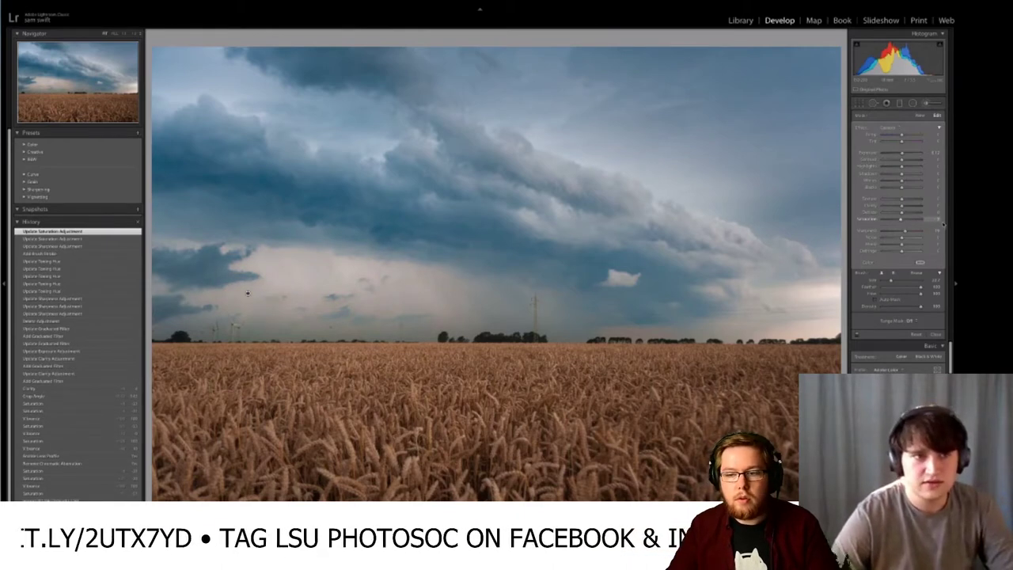
click(936, 220)
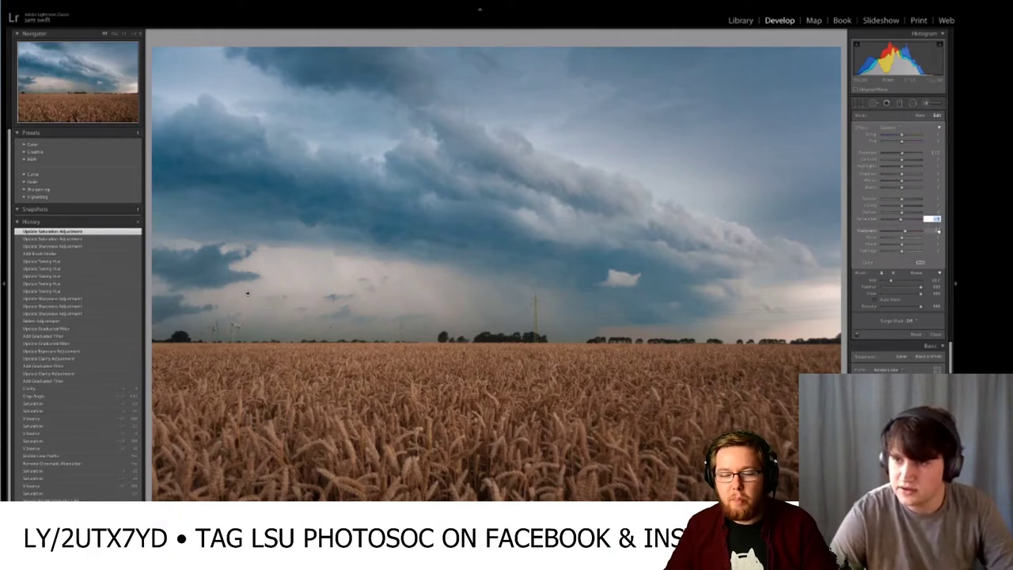
click(938, 230)
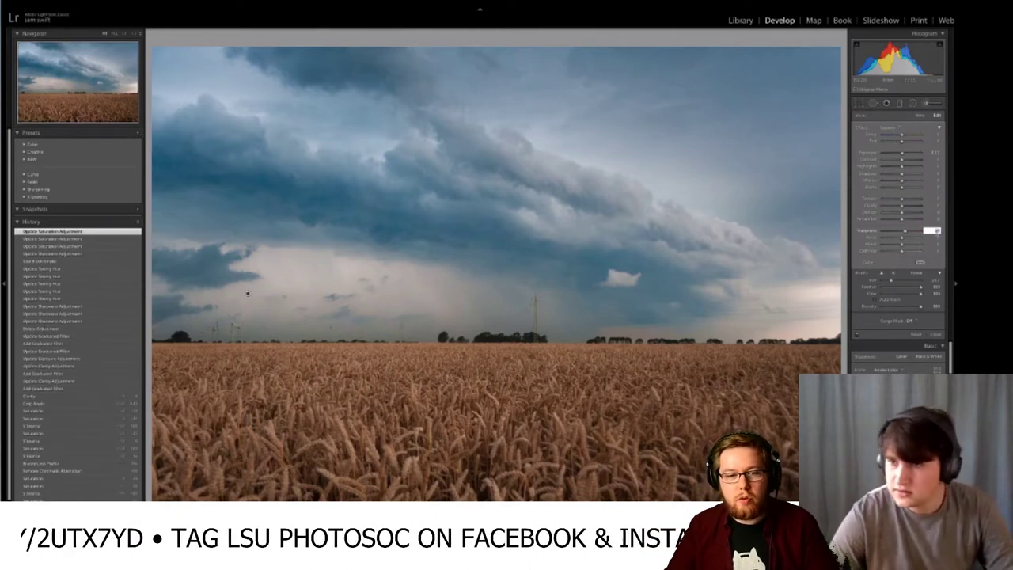
text(0)
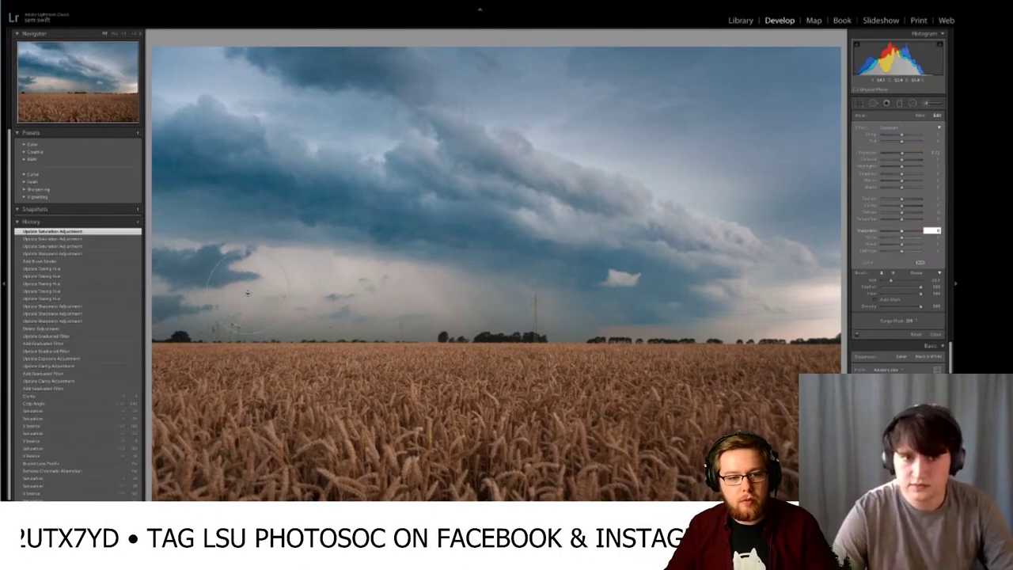
key(Return)
key(Delete)
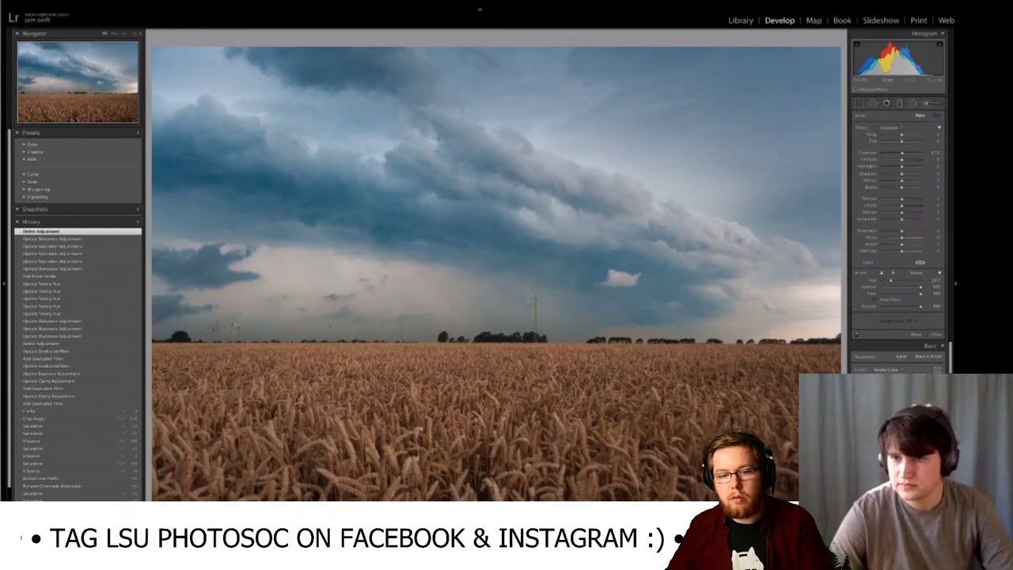
- Try cooler and warmer white balance temperatures on the whole photo
scroll(922, 366, down, 5)
scroll(921, 367, up, 3)
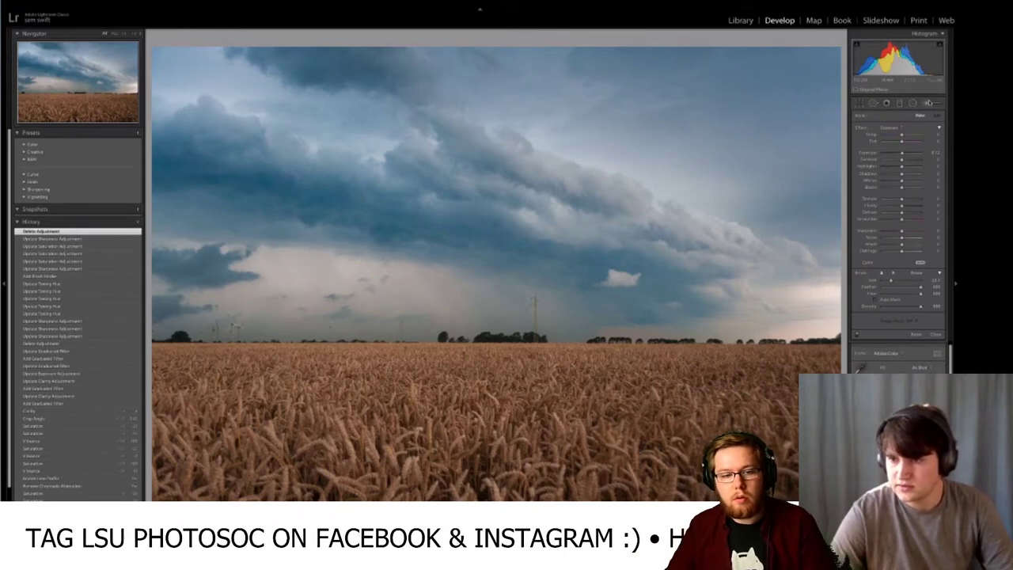
scroll(878, 277, down, 5)
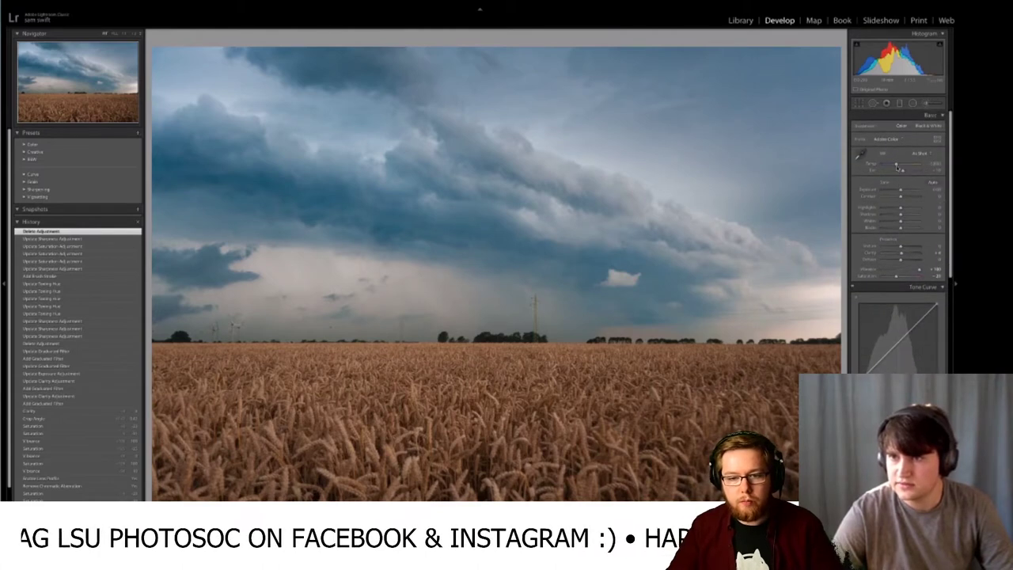
drag(896, 166, 893, 165)
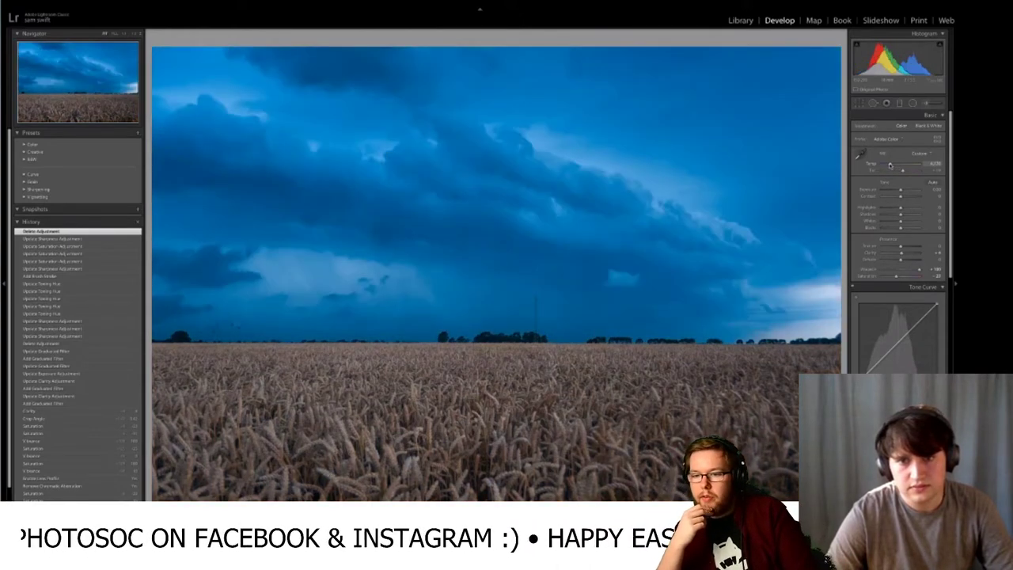
drag(894, 165, 897, 165)
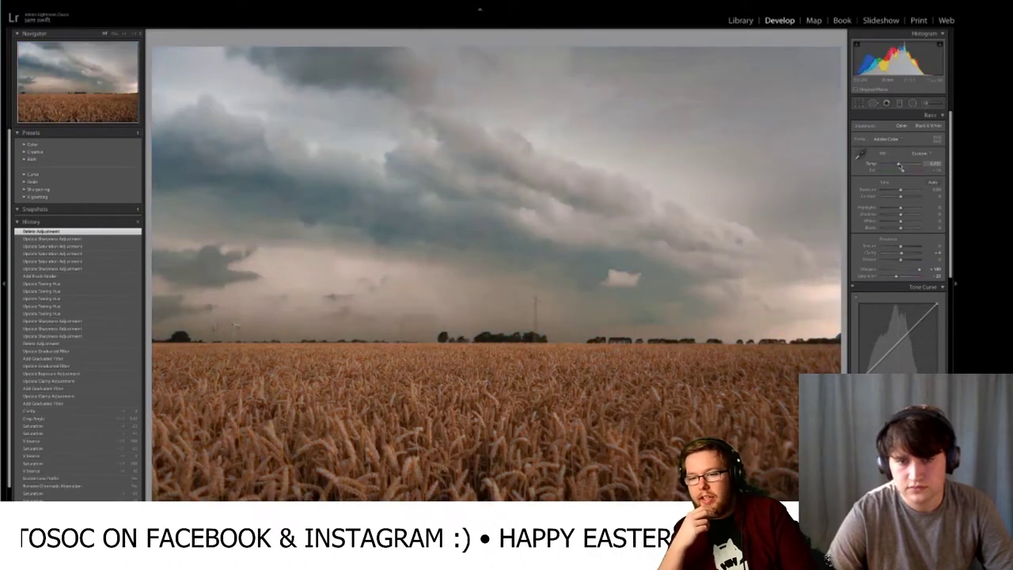
drag(900, 166, 897, 165)
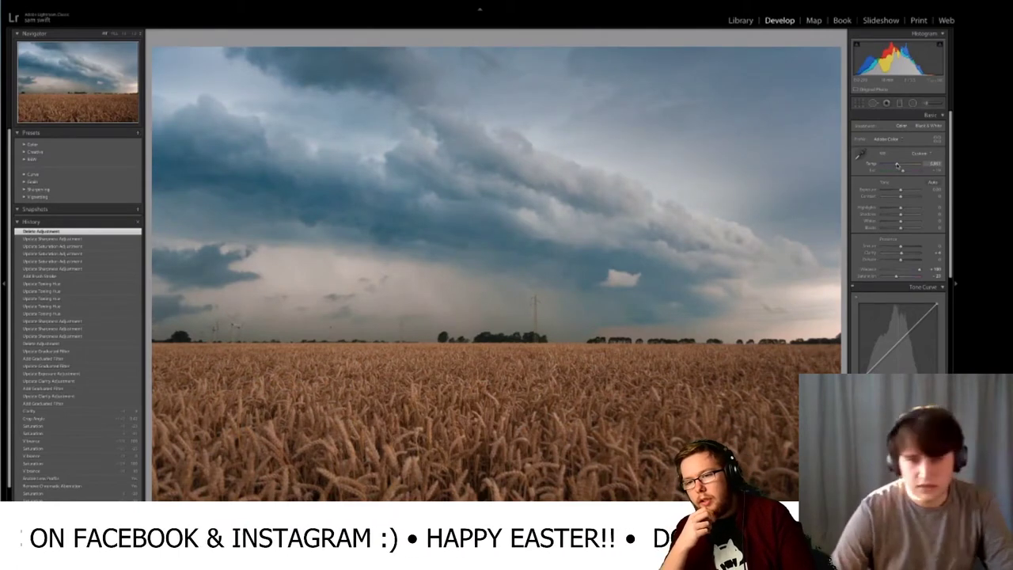
drag(896, 166, 905, 169)
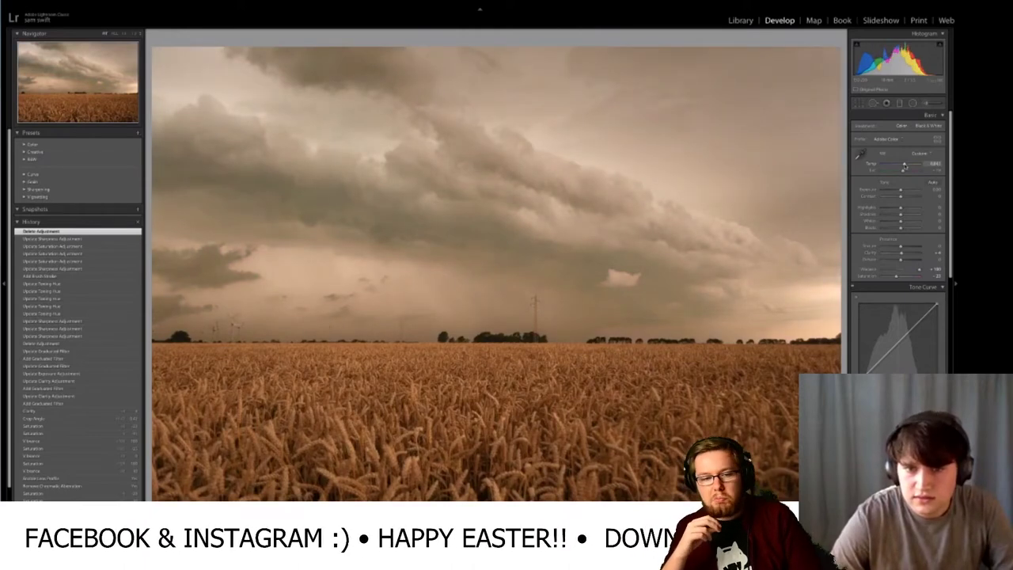
drag(904, 169, 900, 169)
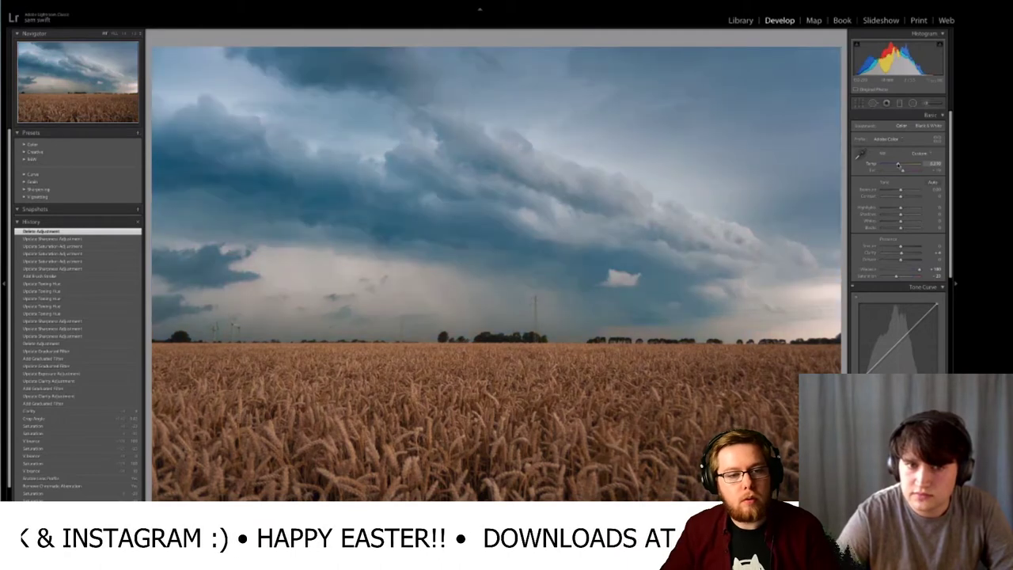
- Set the photo's white balance to the Auto preset
click(918, 153)
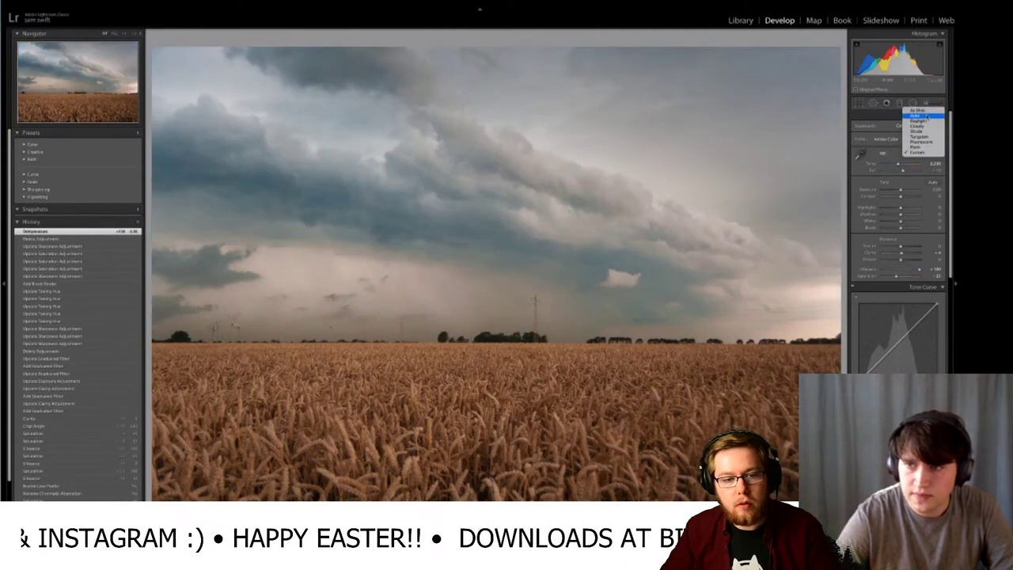
click(927, 116)
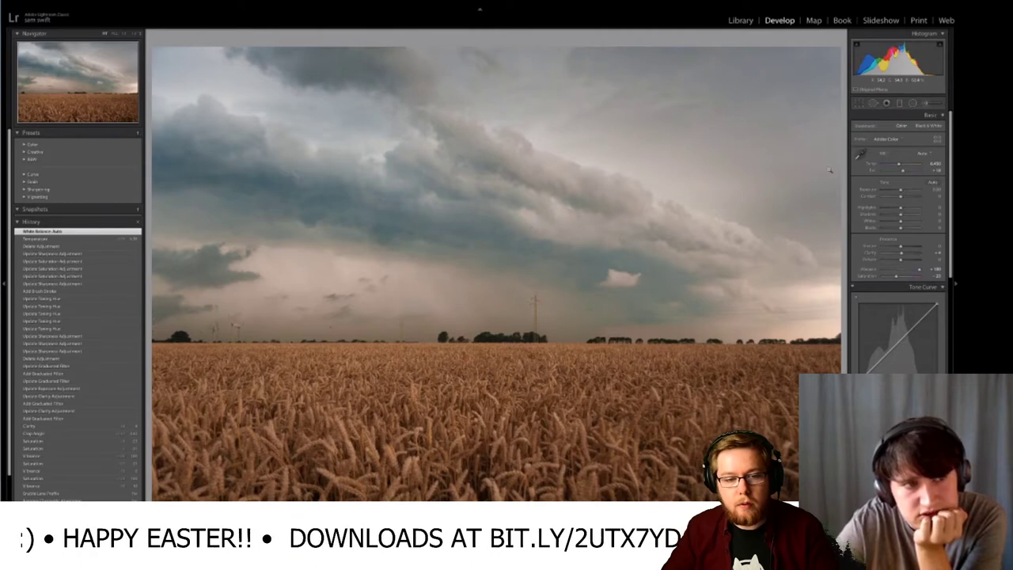
- Select the graduated filter just above the tree line, raise its Contrast to the maximum and try a slight Saturation change
key(m)
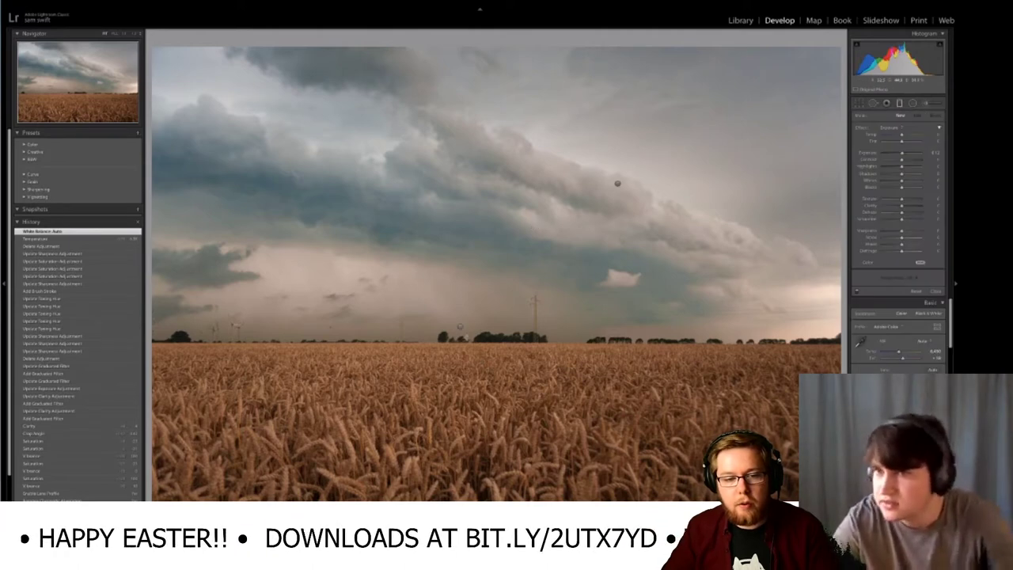
drag(459, 326, 459, 345)
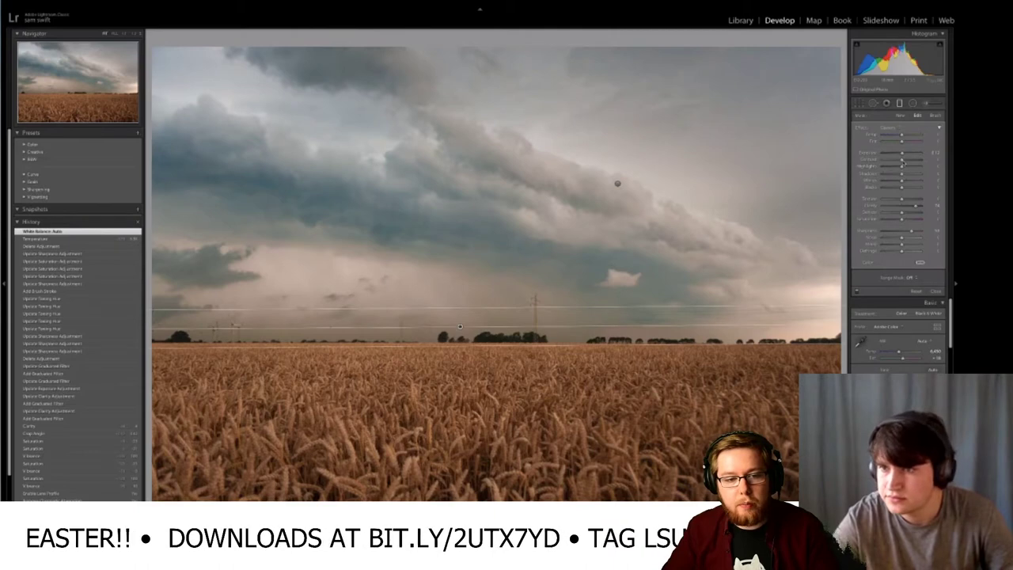
drag(915, 161, 928, 161)
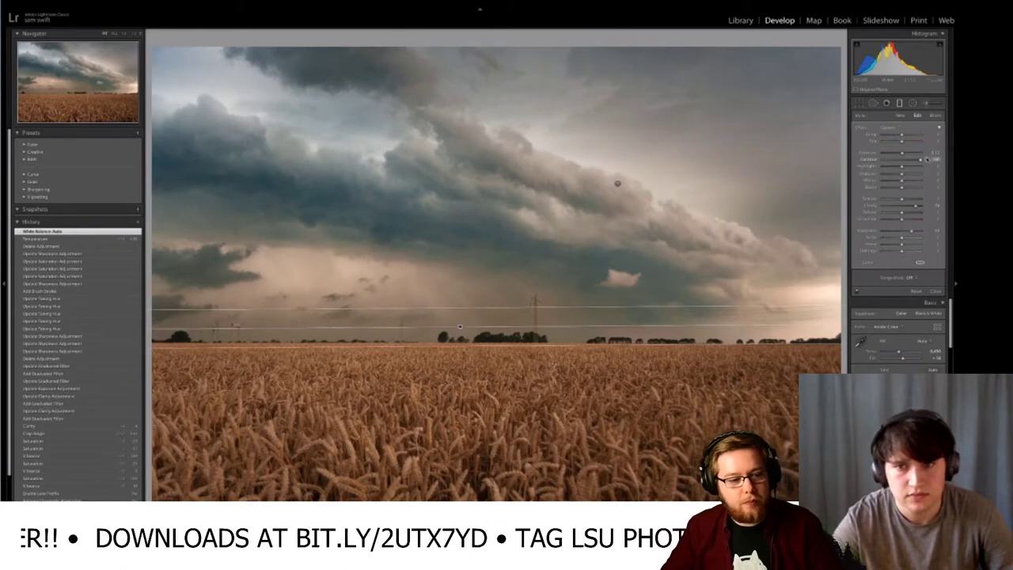
drag(927, 159, 927, 159)
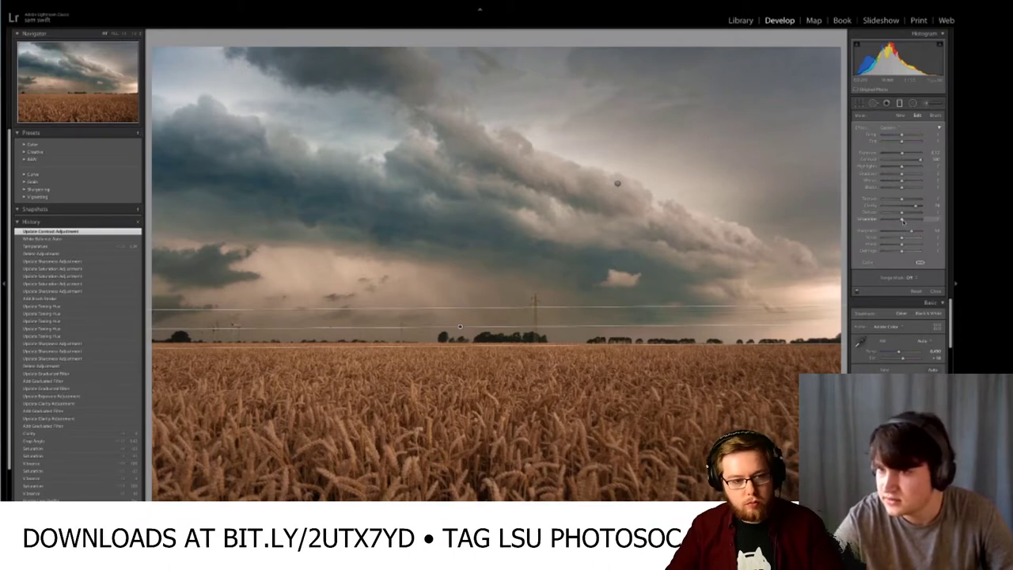
mouse_move(902, 221)
mouse_down()
mouse_move(922, 220)
mouse_move(905, 219)
mouse_up()
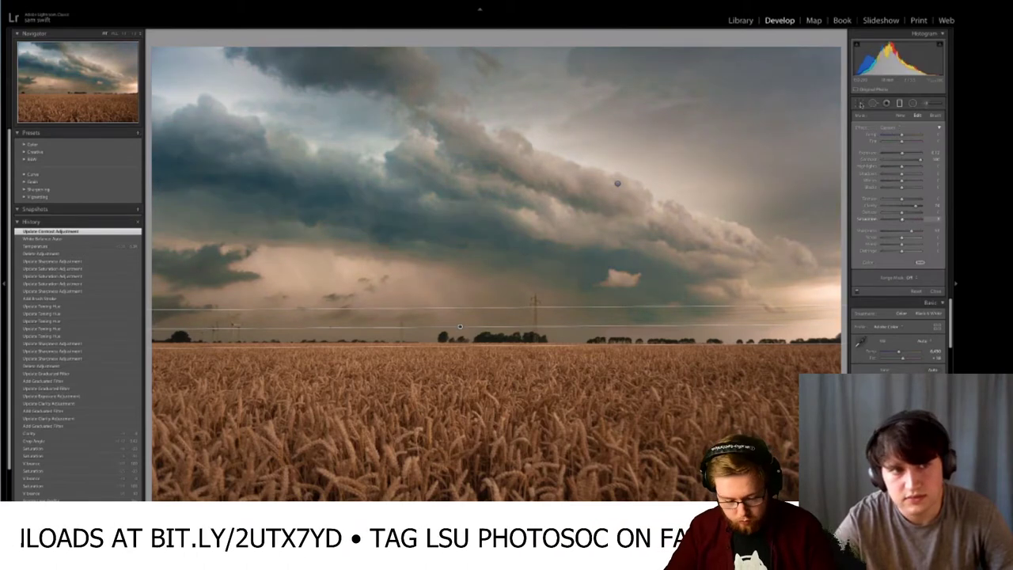
- Lower the Vibrance of the whole photo in the basic adjustments
scroll(906, 325, down, 5)
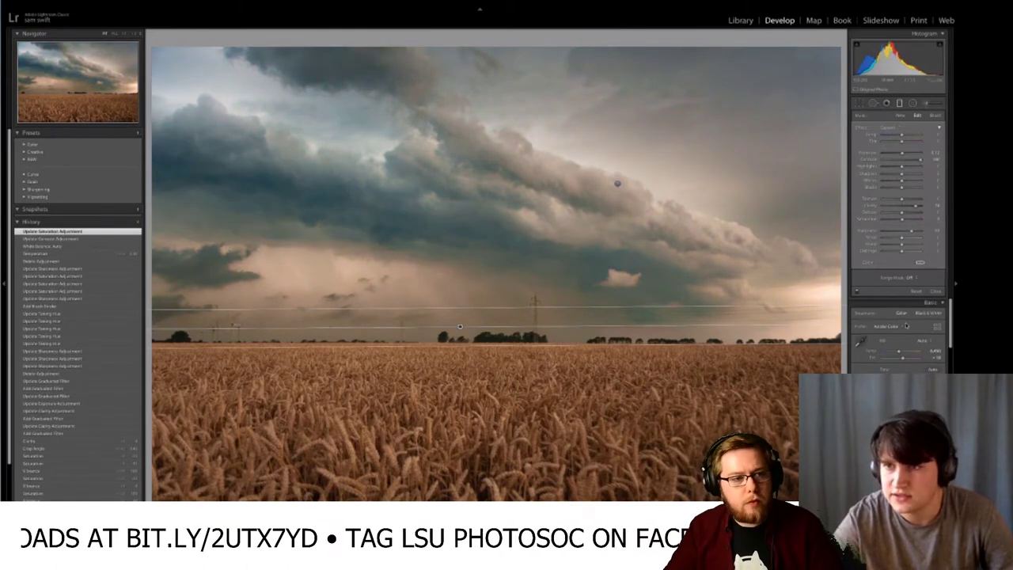
drag(907, 329, 914, 332)
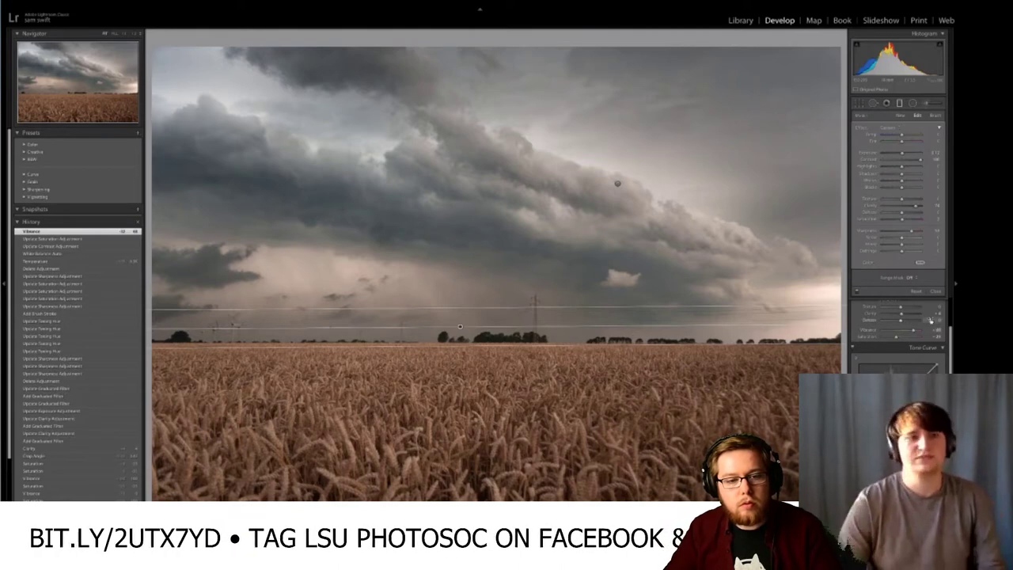
- Raise the Clarity of the selected graduated filter over the sky
scroll(929, 313, up, 5)
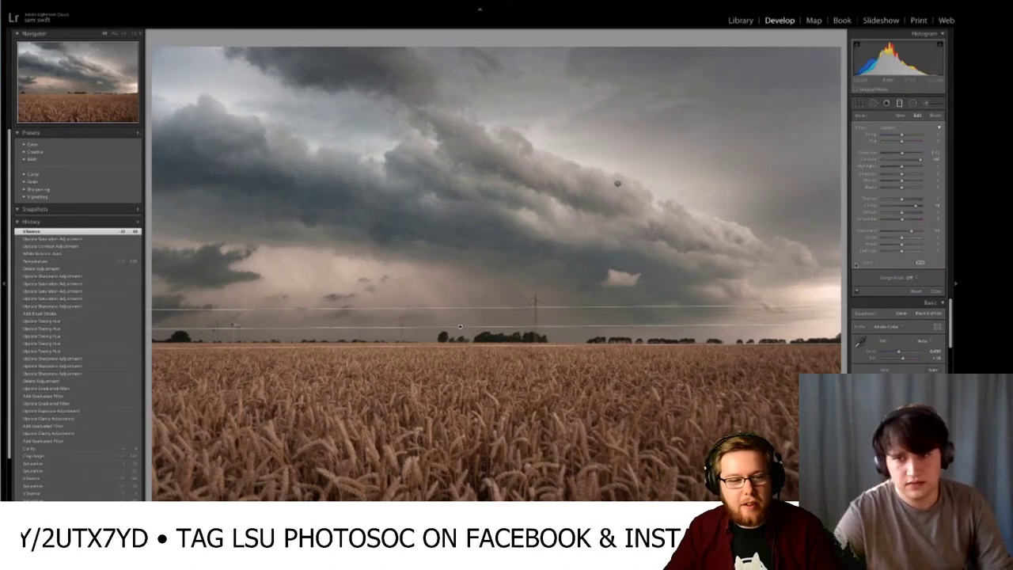
click(919, 206)
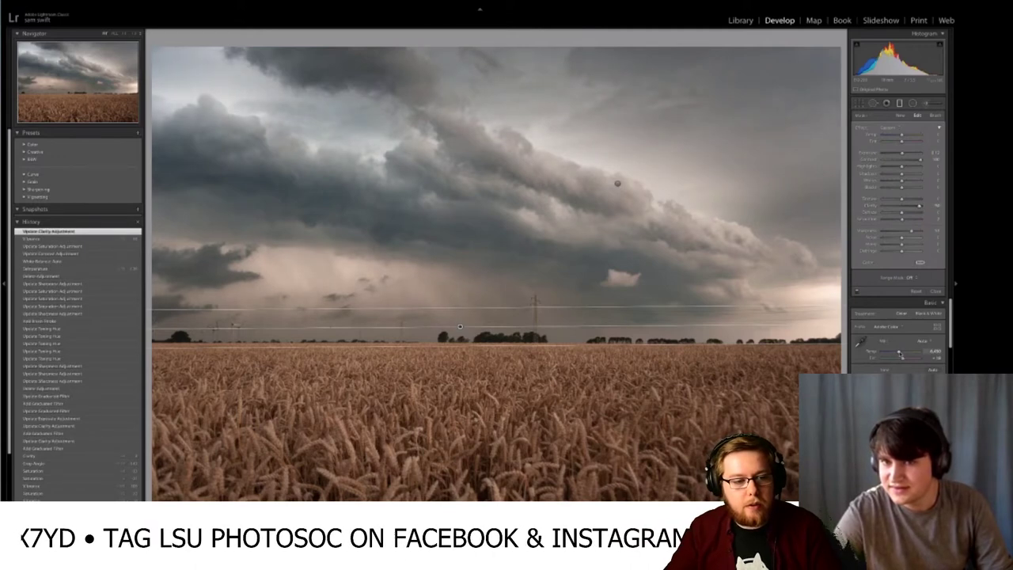
- Try a cooler temperature on the whole photo and set its white balance to As Shot
drag(898, 353, 895, 353)
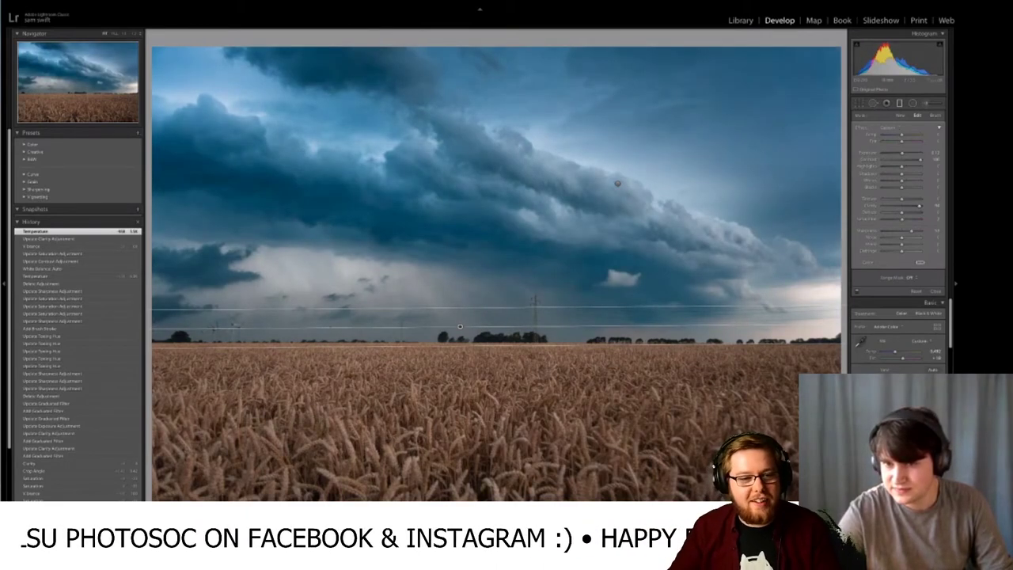
click(922, 341)
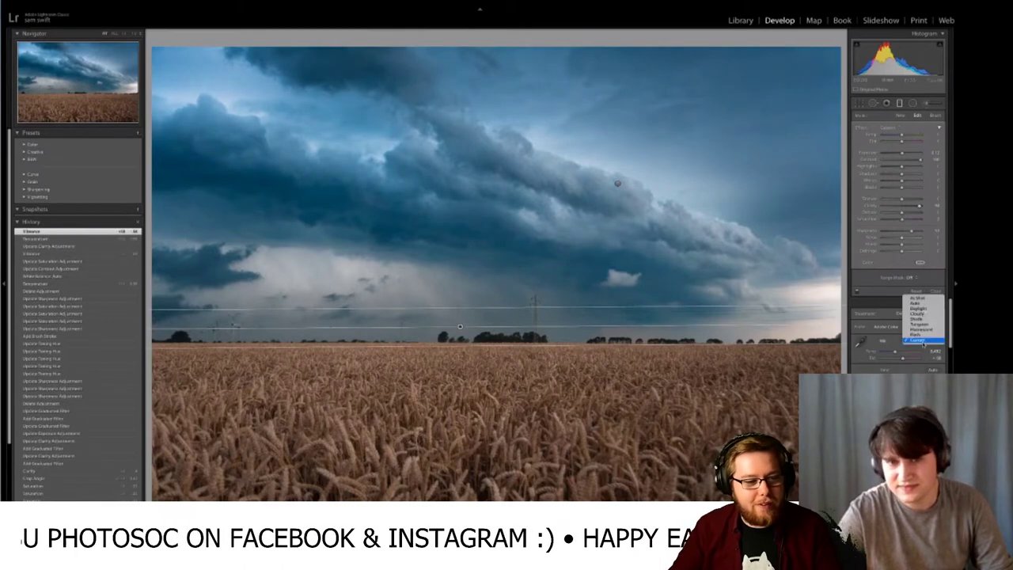
click(926, 301)
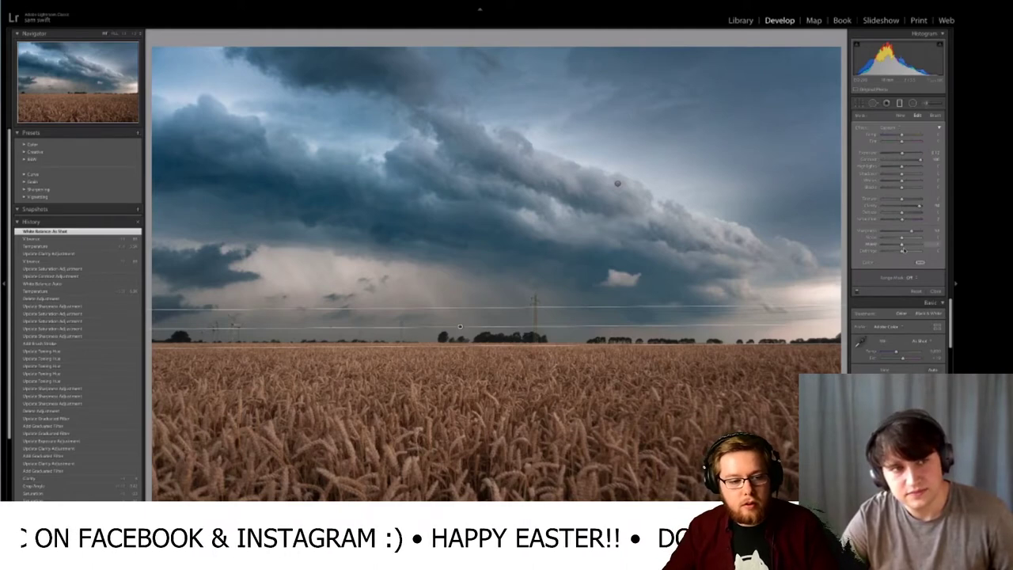
- Raise the sky graduated filter's Clarity to the maximum, try different temperatures and set its Temp to -4
drag(919, 206, 920, 206)
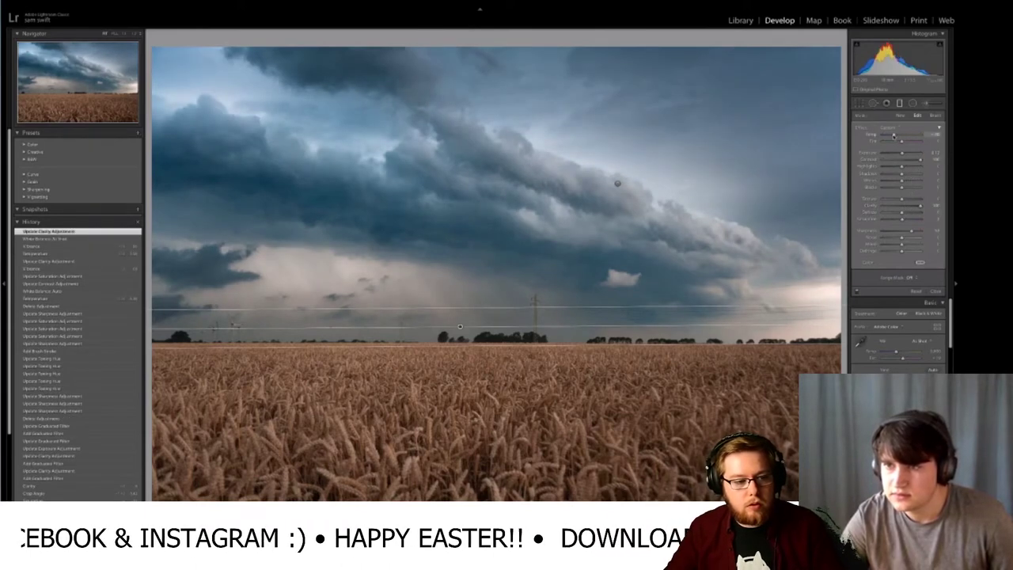
click(893, 136)
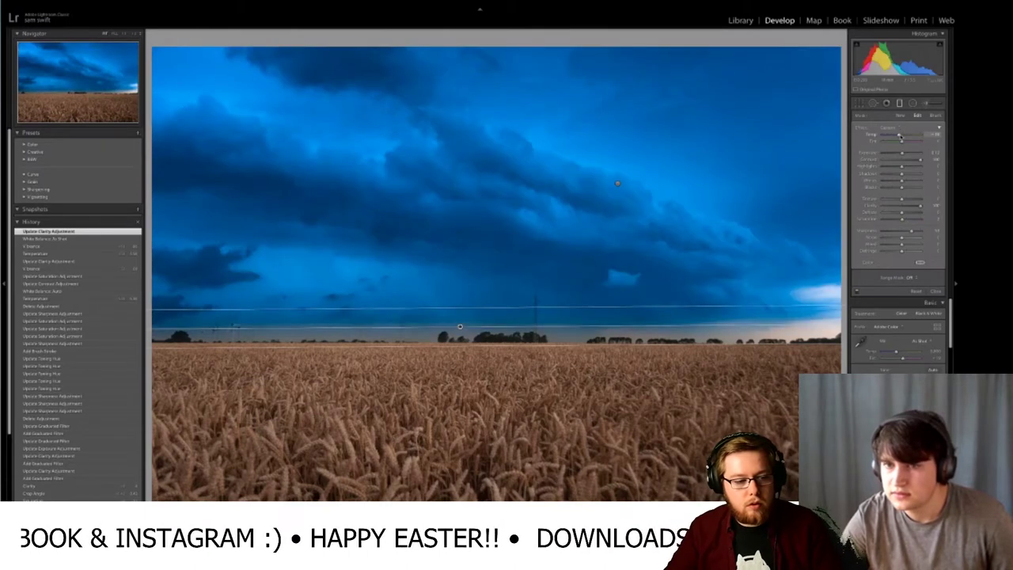
drag(899, 135, 901, 136)
click(902, 135)
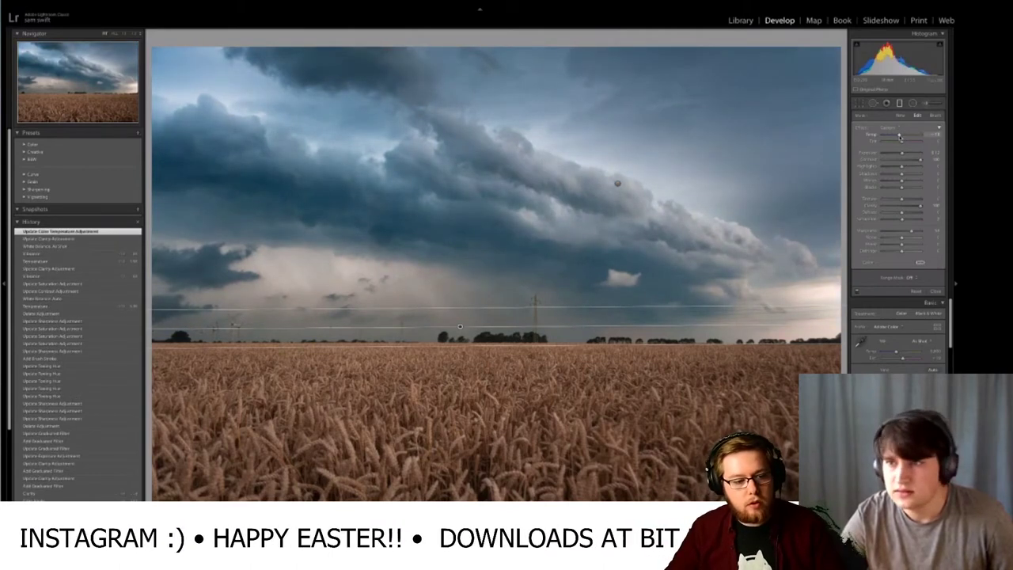
drag(901, 135, 898, 135)
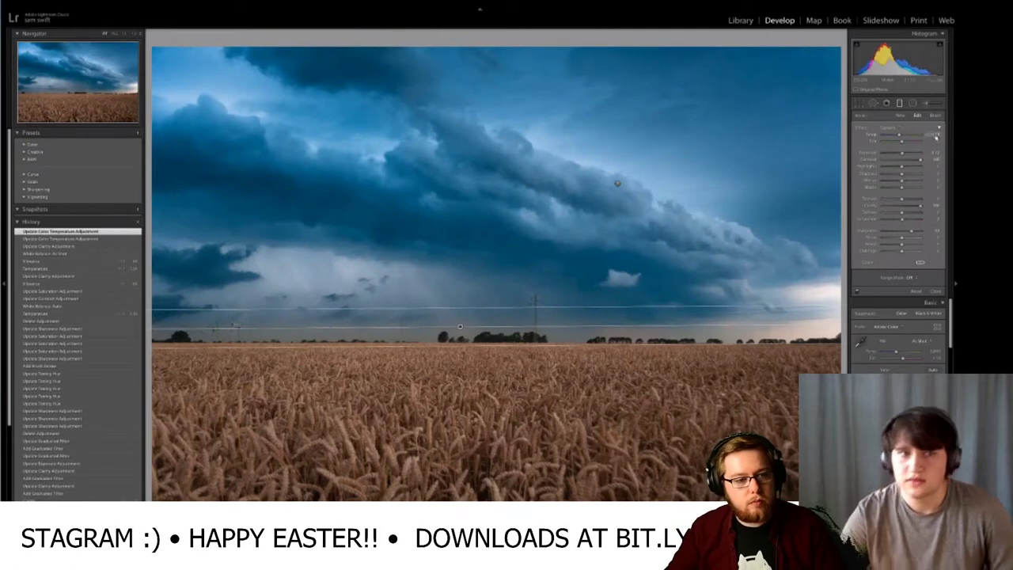
click(932, 135)
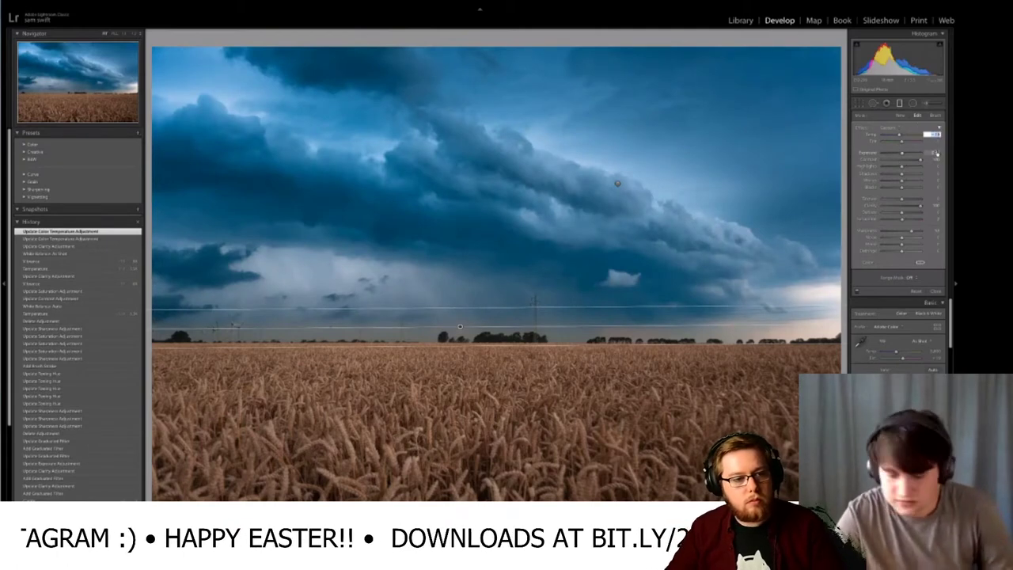
text(-4)
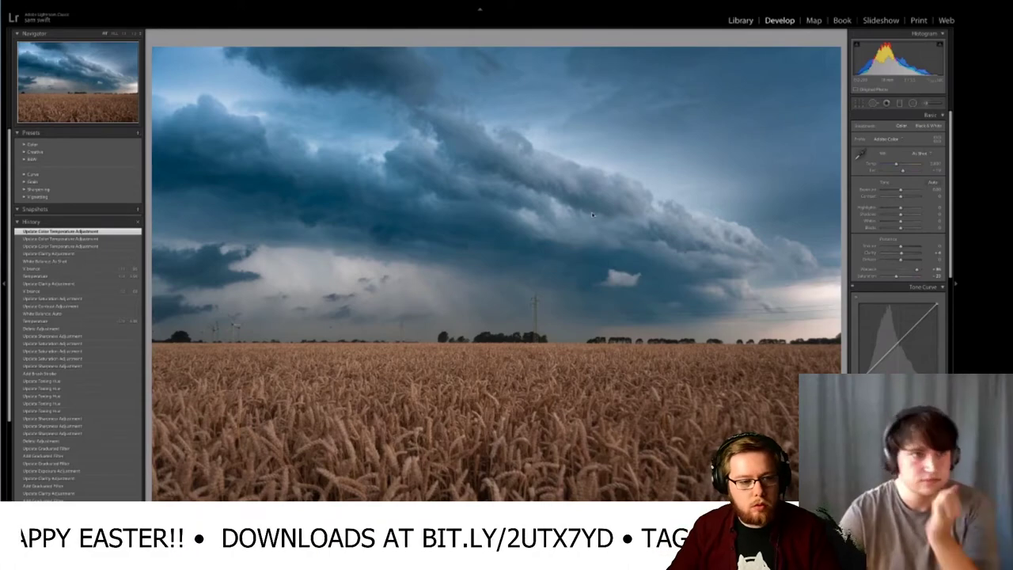
- Return to the library grid and look through the folder's photo thumbnails
key(g)
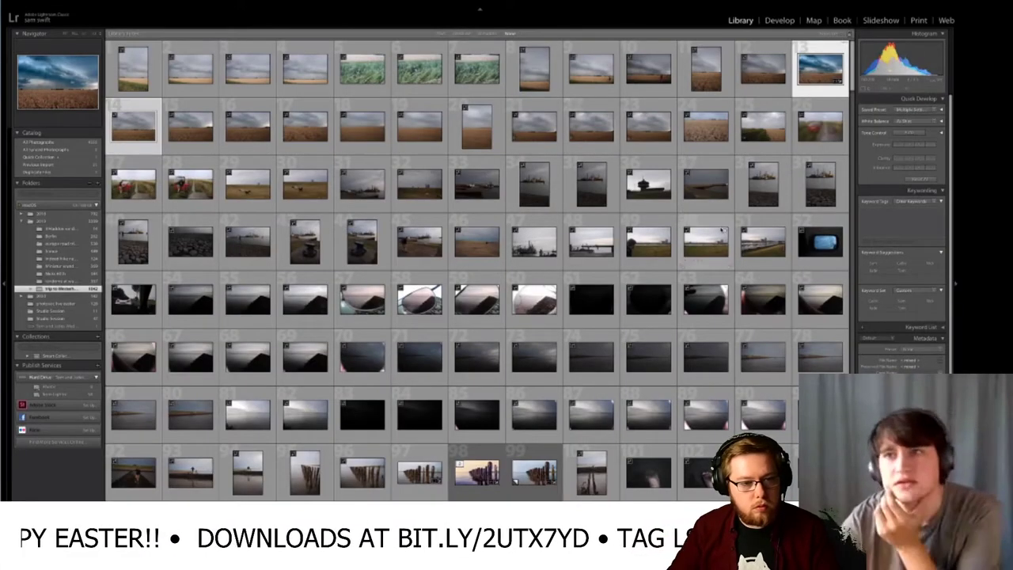
scroll(724, 251, down, 1)
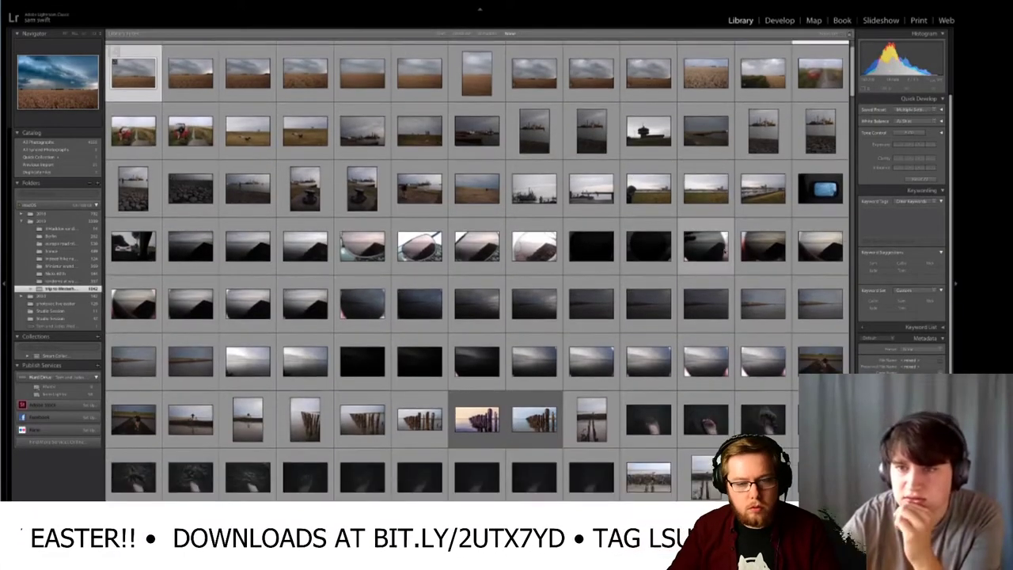
scroll(724, 251, down, 3)
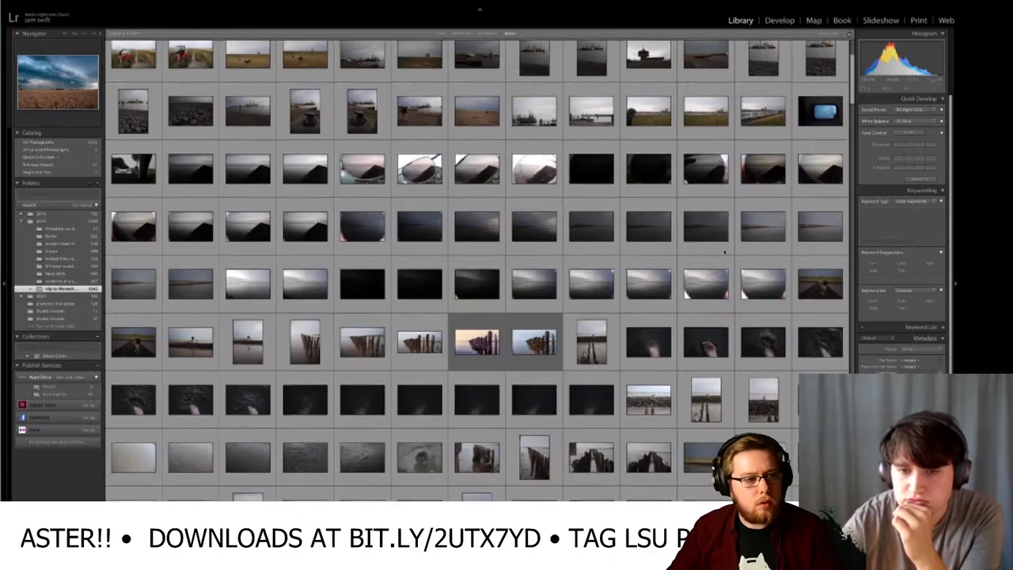
scroll(724, 251, down, 2)
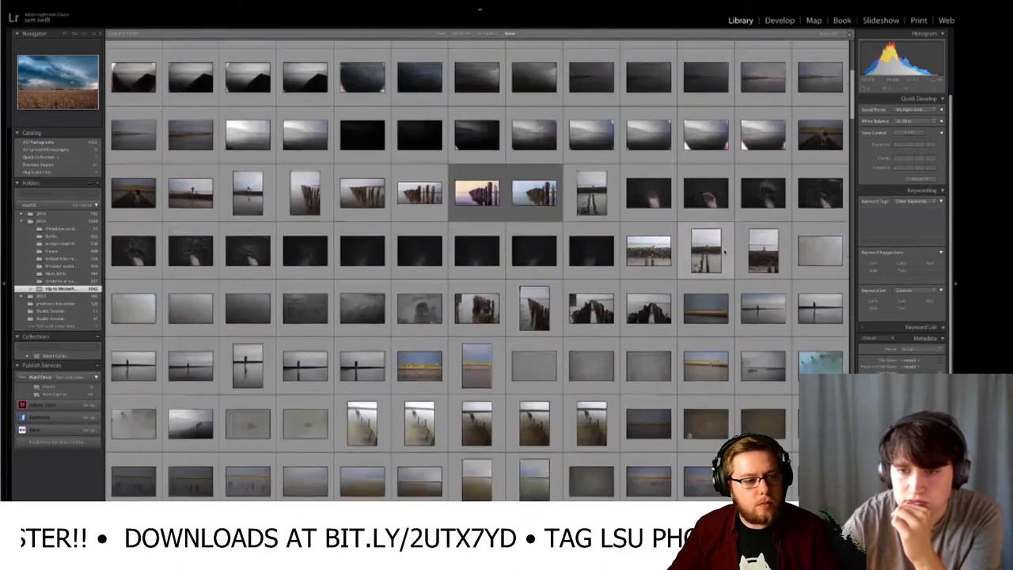
scroll(724, 251, down, 1)
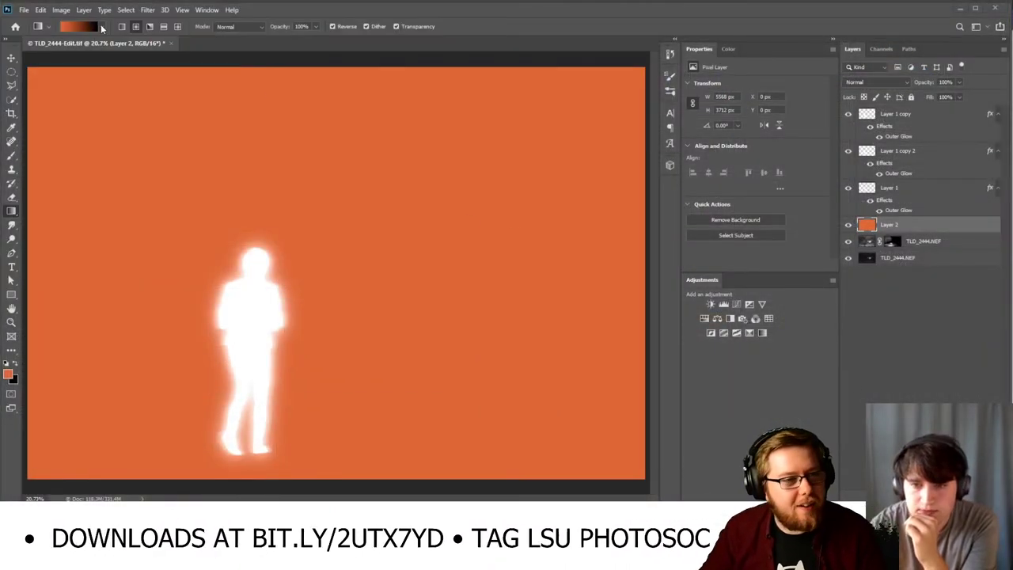
- Switch to Photoshop, make orange the background colour and set the foreground colour to white (ffffff)
click(16, 365)
click(9, 374)
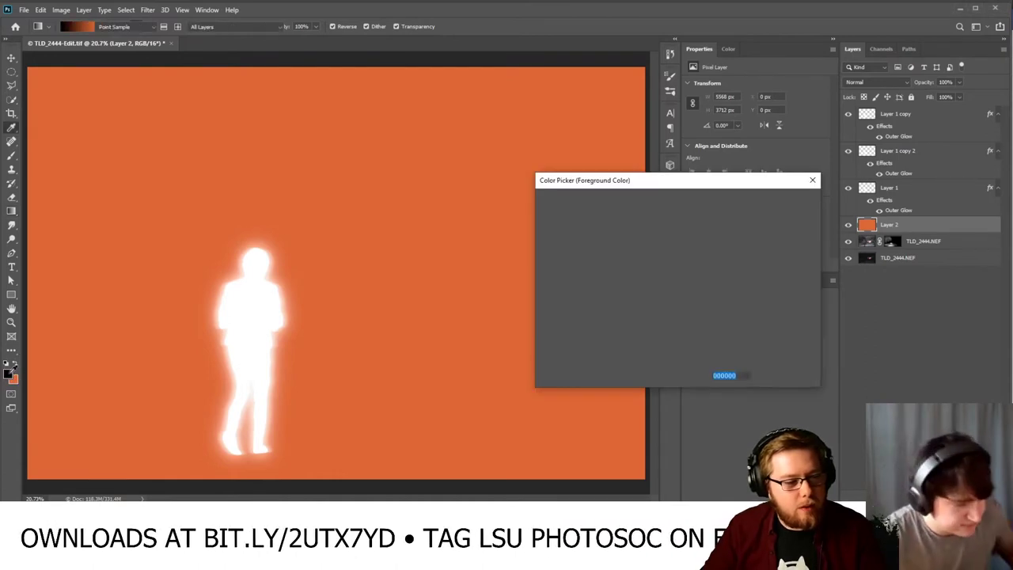
drag(648, 243, 519, 199)
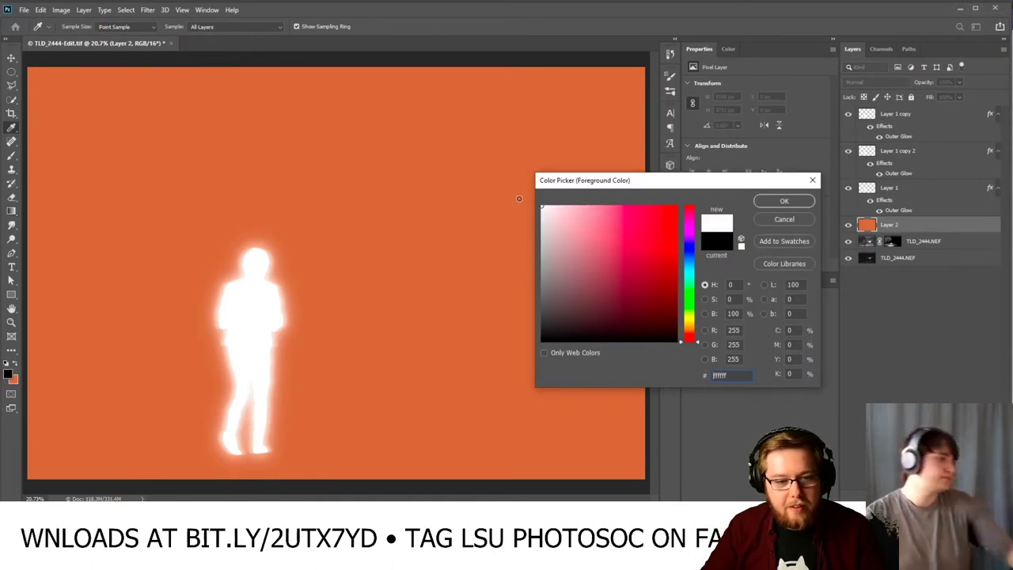
click(792, 202)
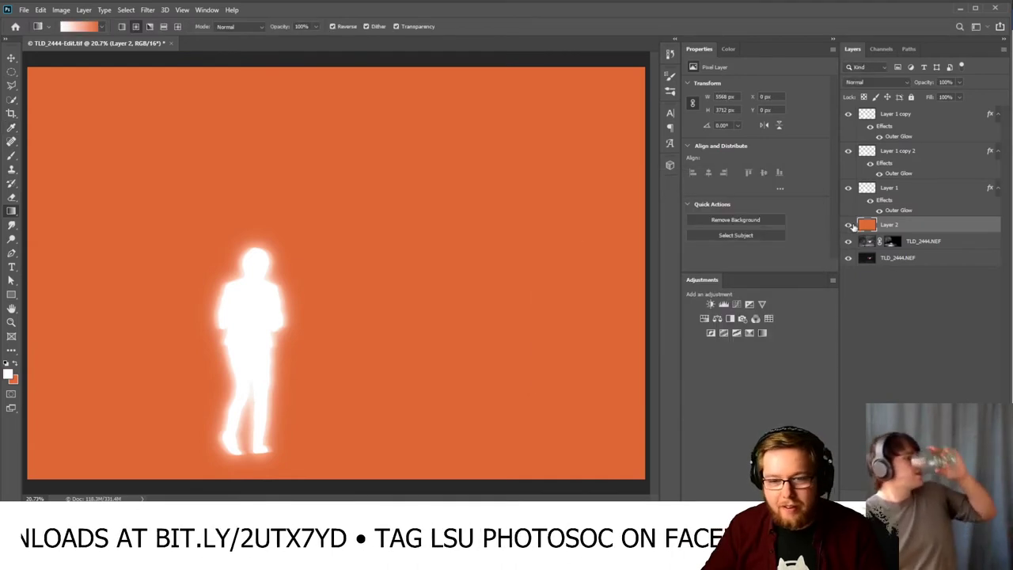
- Hide the orange Layer 2 and toggle the visibility of the masked TLD_2444.NEF layer to compare the scene
click(849, 225)
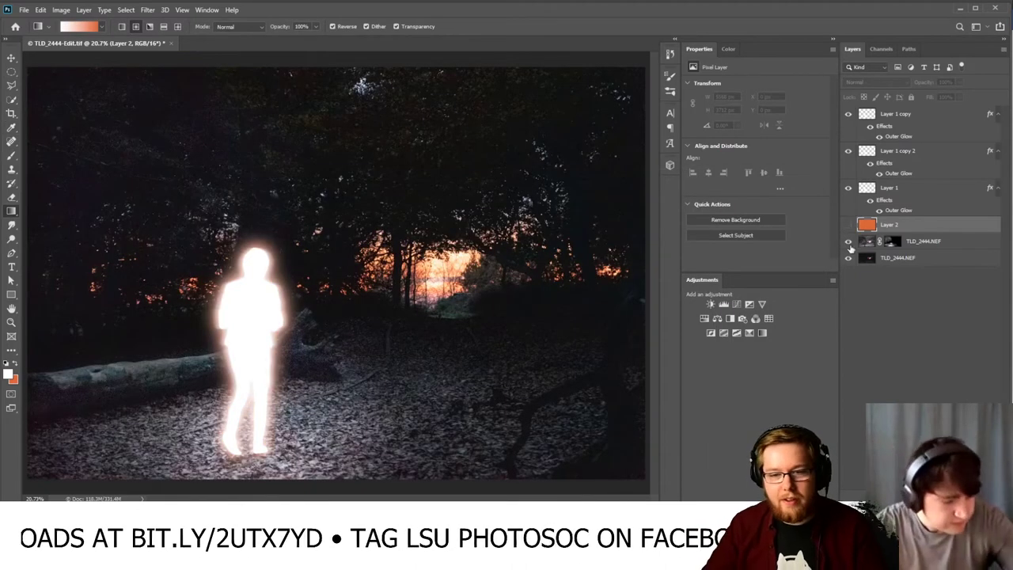
click(849, 241)
click(849, 241)
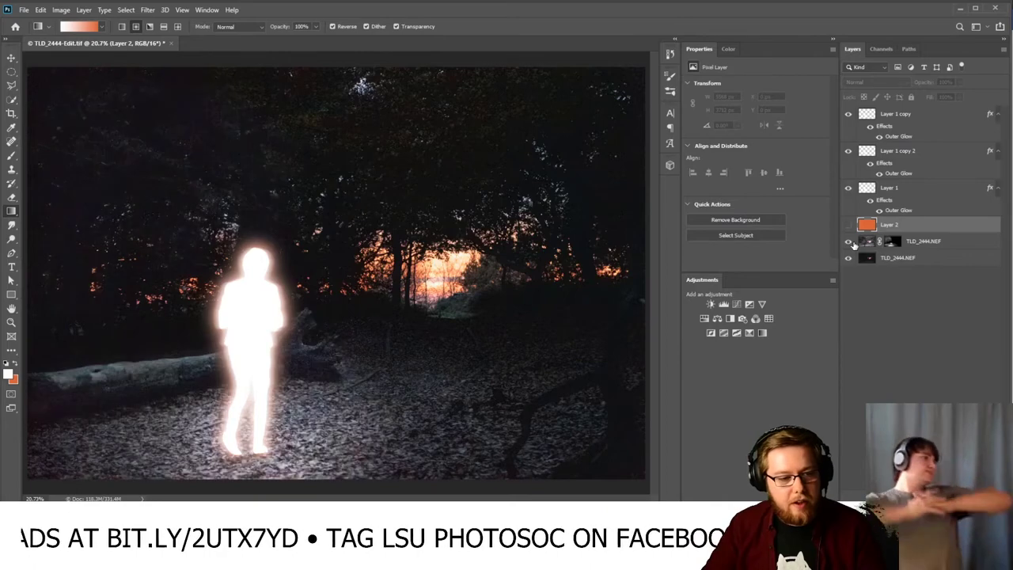
- Compare the scene with the TLD_2444.NEF layer's mask disabled and enabled, and with that layer hidden
right_click(897, 248)
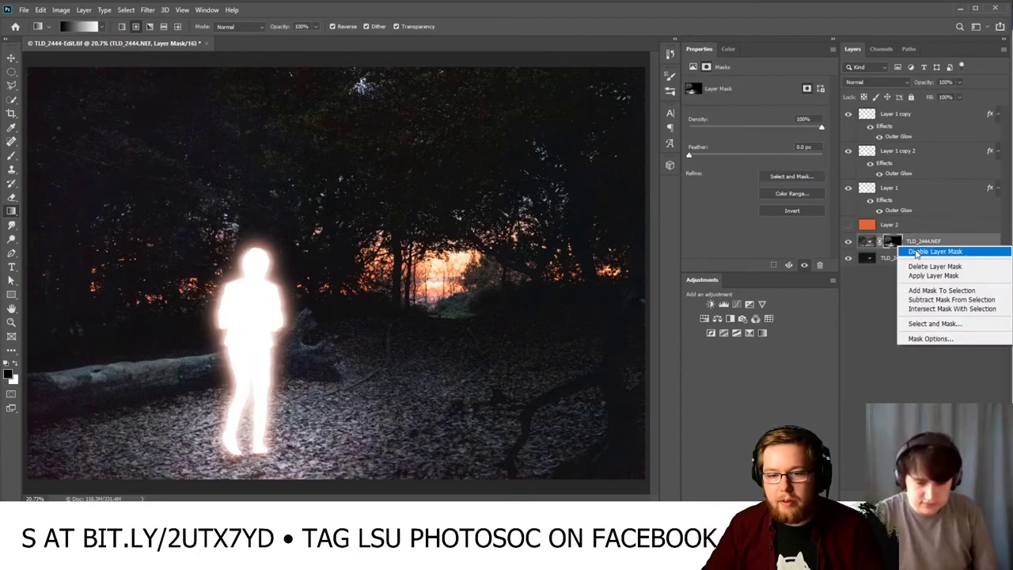
click(925, 250)
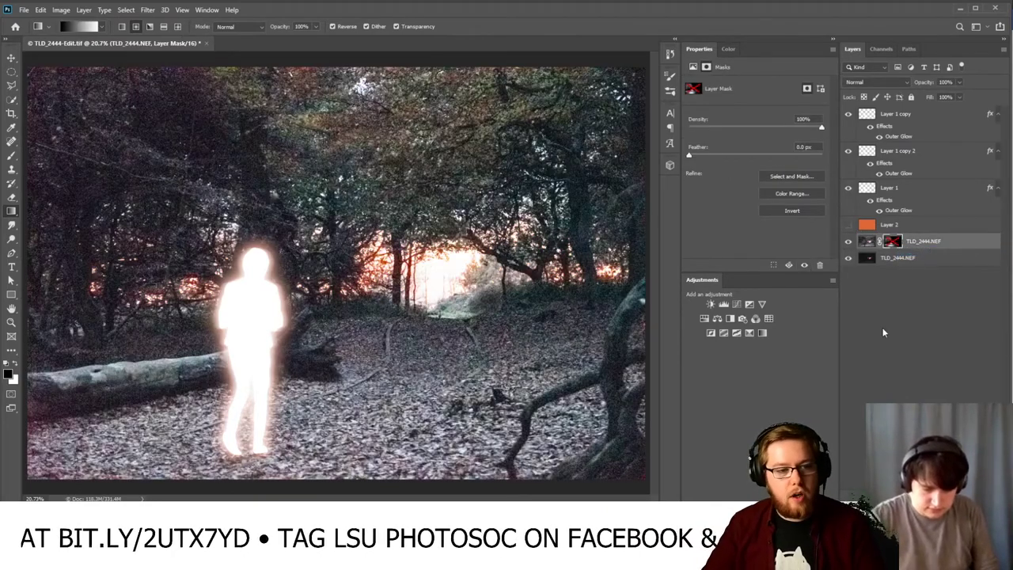
shift+click(890, 245)
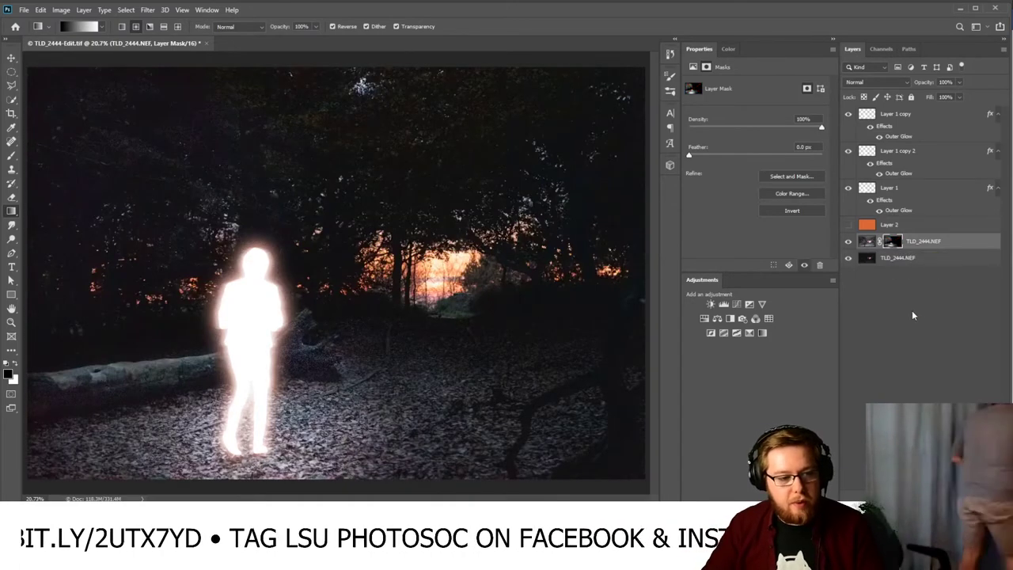
click(858, 242)
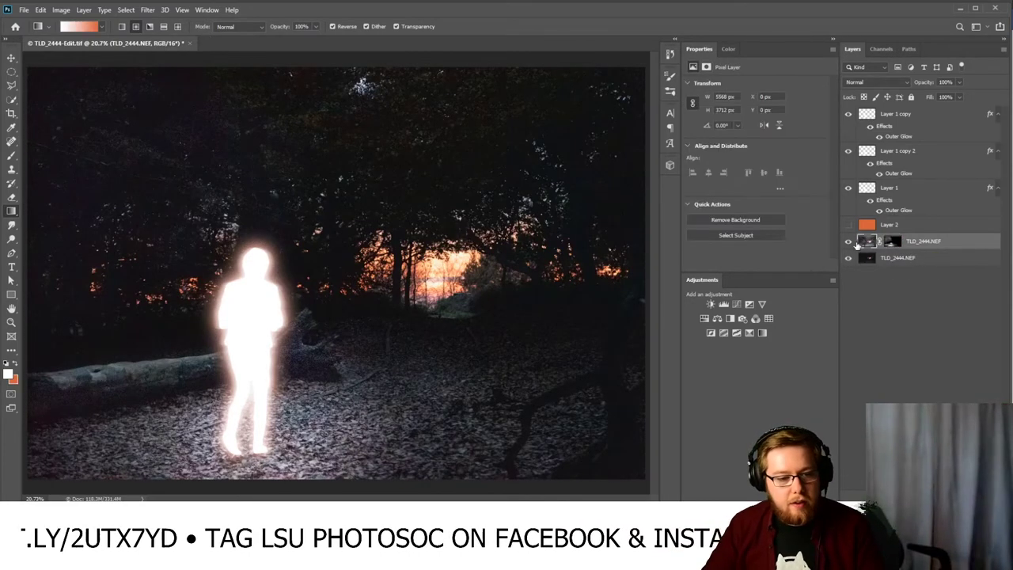
click(849, 242)
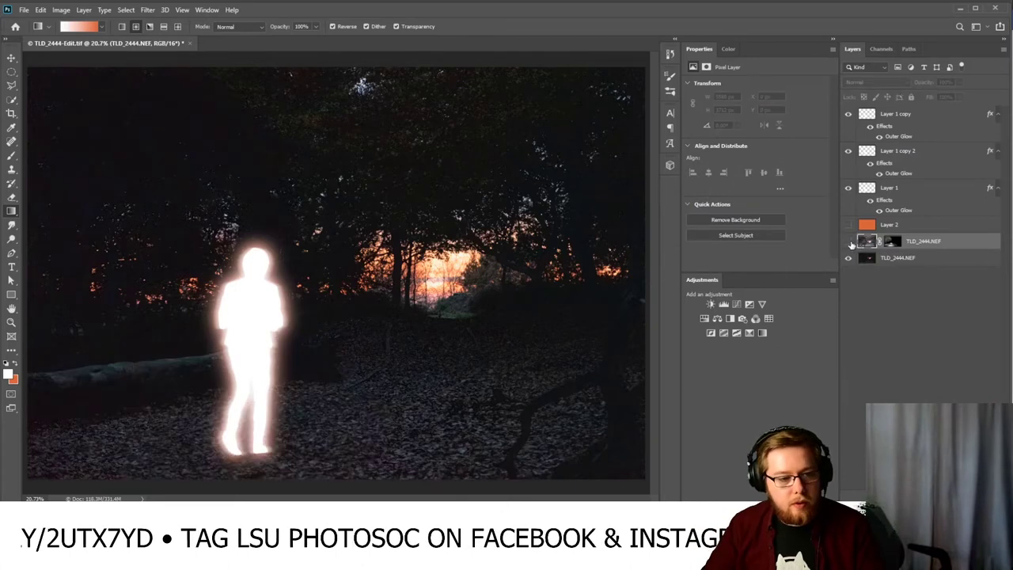
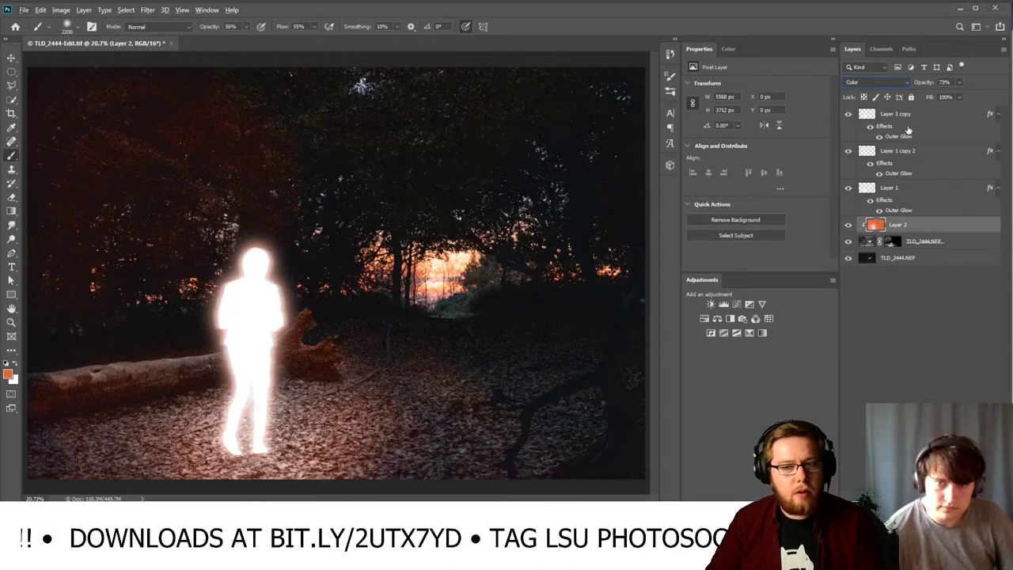
- Set the clipped orange Layer 2 to Normal blending at 19% opacity and deselect it
drag(924, 82, 912, 88)
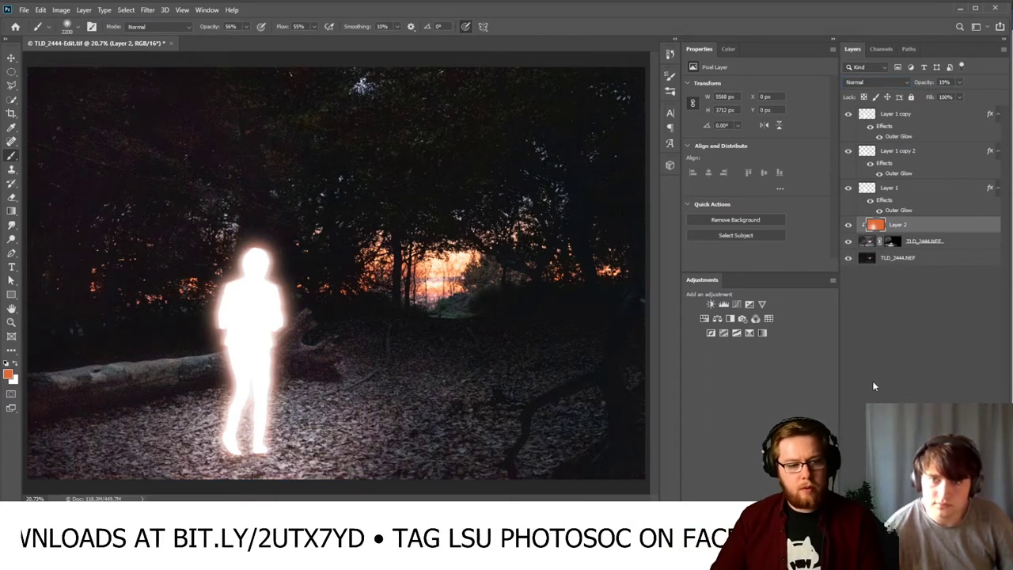
click(861, 287)
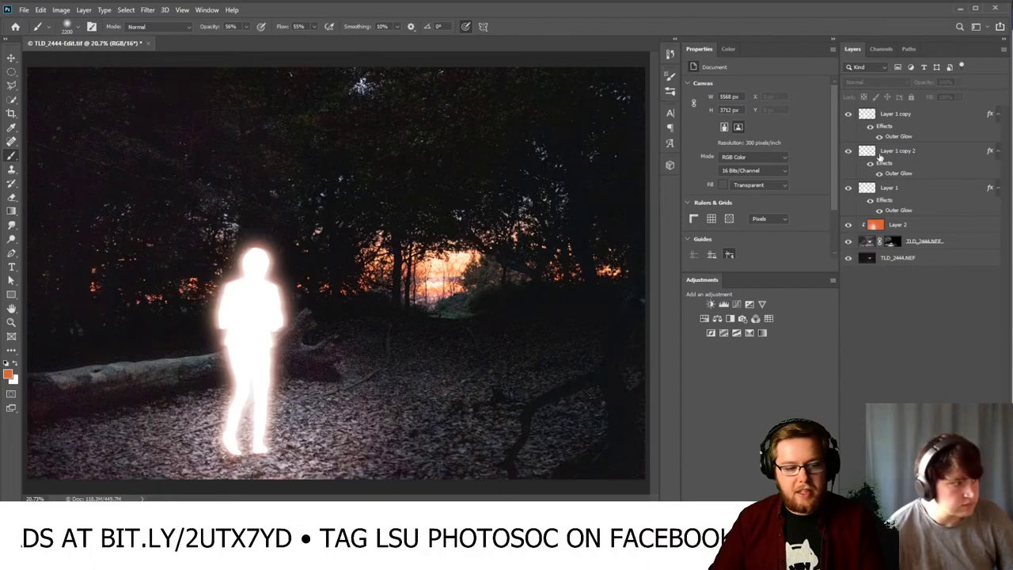
- Target the mask of the upper TLD_2444.NEF layer and set up a 45 px brush at 28% opacity for the branch area
scroll(552, 446, up, 3)
scroll(553, 447, up, 4)
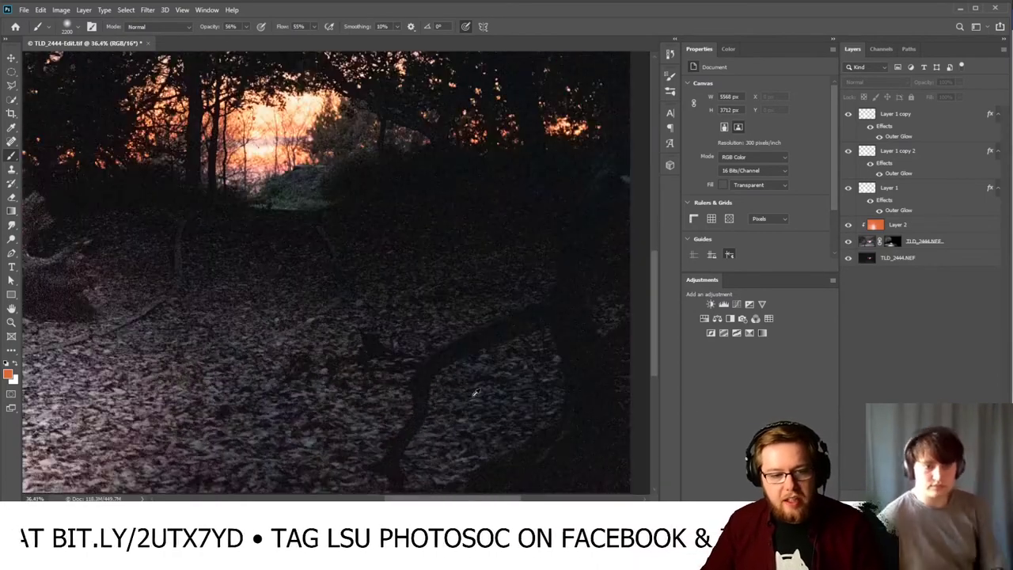
scroll(552, 414, up, 2)
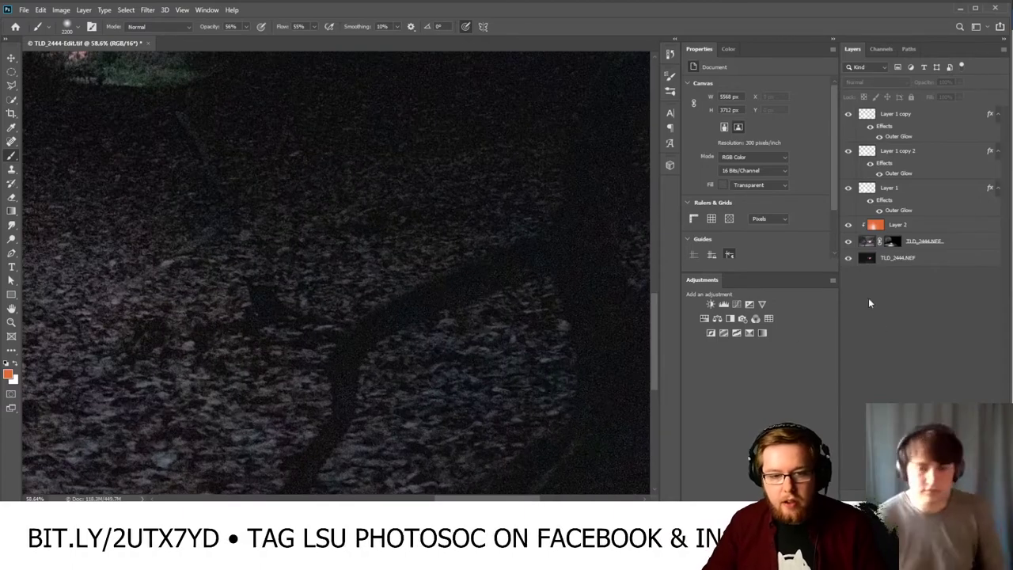
click(892, 240)
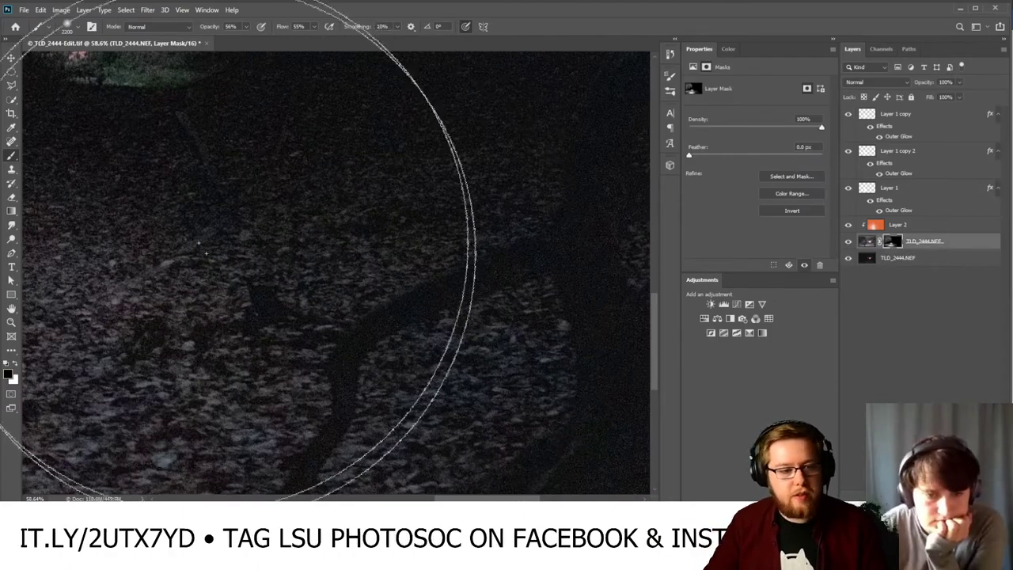
key(bracketleft)
key(bracketleft)
key(bracketleft)
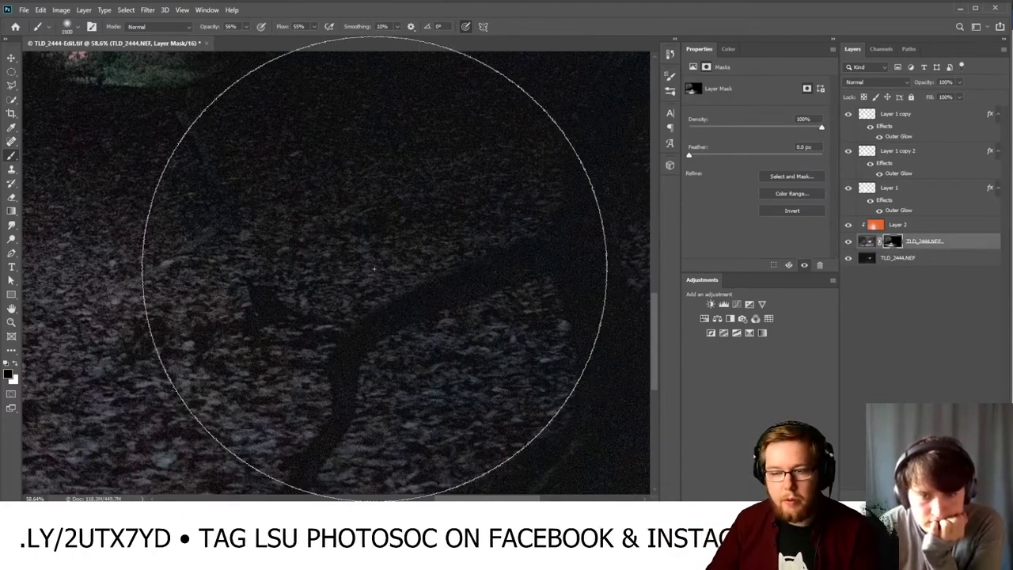
key(bracketleft)
key(bracketleft)
key(bracketleft)
key(bracketleft)
key(bracketleft)
key(bracketleft)
key(bracketleft)
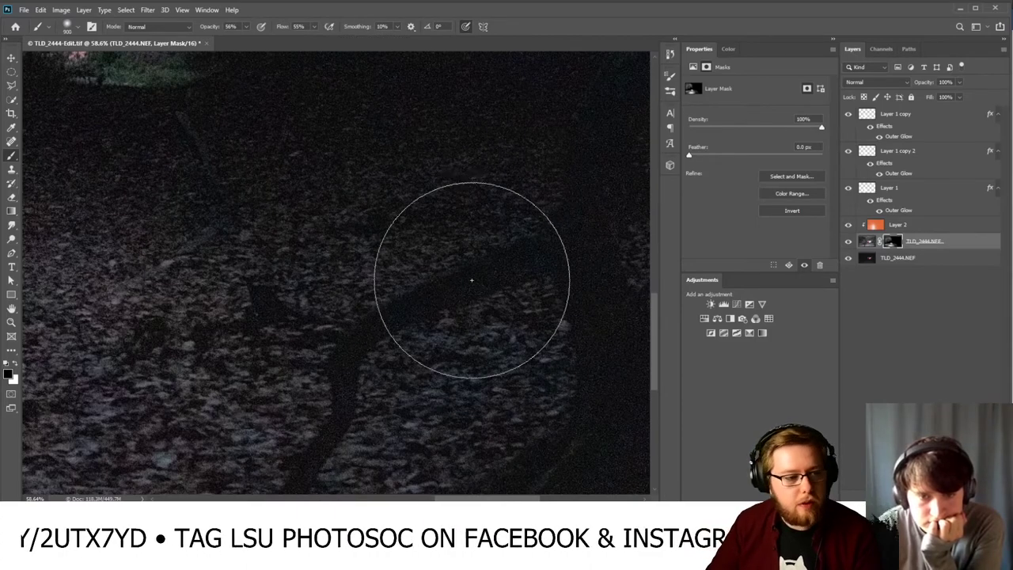
key(bracketleft)
key(bracketleft)
key(bracketleft)
key(bracketleft)
key(bracketleft)
key(bracketleft)
key(bracketleft)
key(bracketleft)
key(bracketleft)
key(bracketleft)
key(bracketleft)
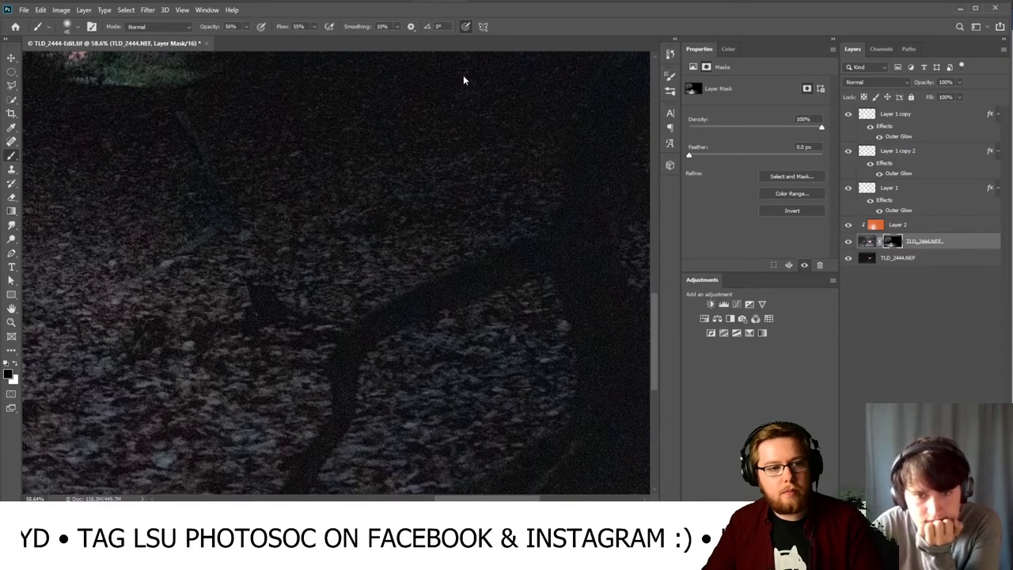
drag(214, 29, 199, 28)
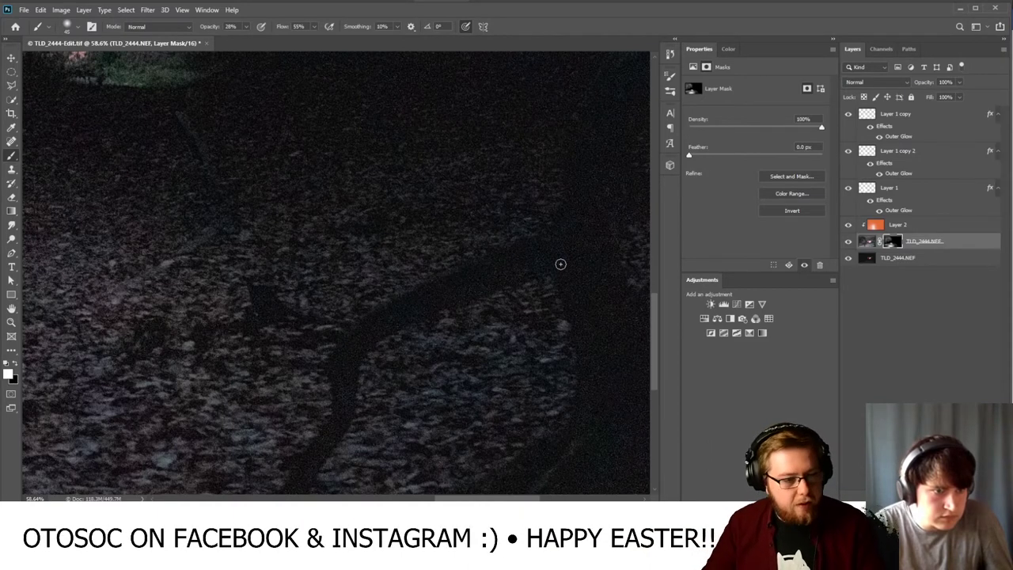
- Paint white on the mask along the upper edge of the dark curved branch to light it
mouse_move(532, 240)
mouse_down()
mouse_move(379, 313)
mouse_move(334, 359)
mouse_move(332, 398)
mouse_up()
mouse_move(539, 232)
mouse_down()
mouse_move(520, 252)
mouse_move(377, 302)
mouse_move(339, 341)
mouse_move(333, 409)
mouse_move(332, 341)
mouse_move(319, 426)
mouse_up()
mouse_move(341, 379)
mouse_down()
mouse_move(330, 428)
mouse_move(291, 478)
mouse_move(328, 407)
mouse_move(287, 488)
mouse_move(325, 424)
mouse_move(300, 446)
mouse_up()
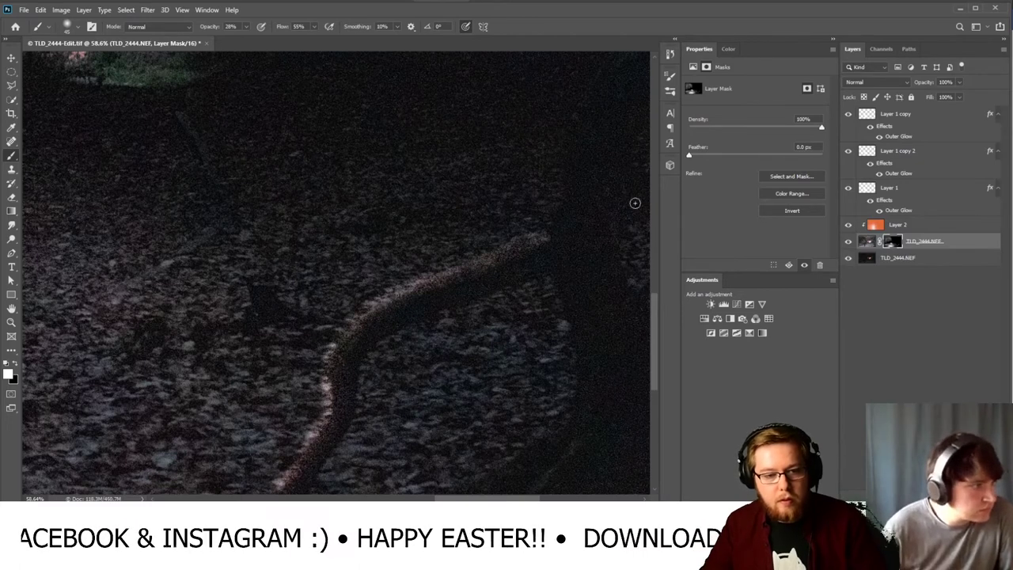
mouse_move(546, 228)
mouse_down()
mouse_move(373, 312)
mouse_move(332, 360)
mouse_move(319, 433)
mouse_up()
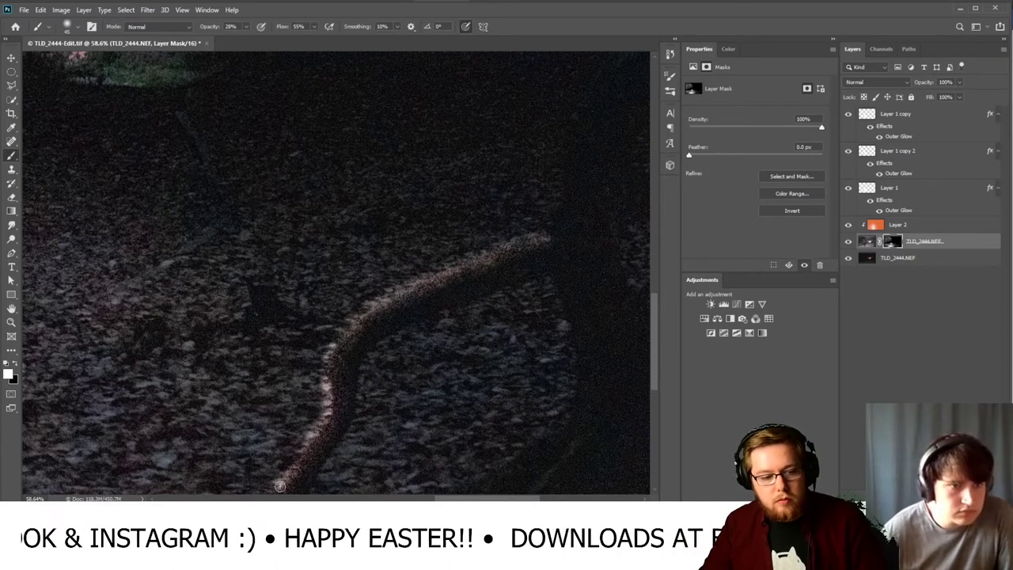
mouse_move(547, 224)
mouse_down()
mouse_move(417, 285)
mouse_move(360, 326)
mouse_move(333, 370)
mouse_move(337, 407)
mouse_up()
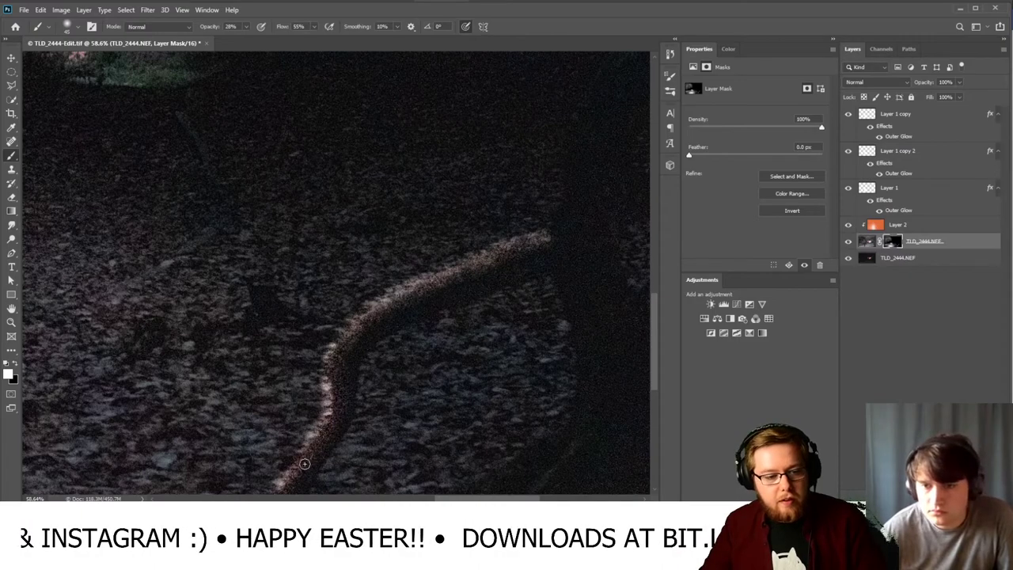
- Disable the mask briefly to locate the tree trunk, re-enable it, and paint white along the trunk edge facing the figure
scroll(351, 429, up, 5)
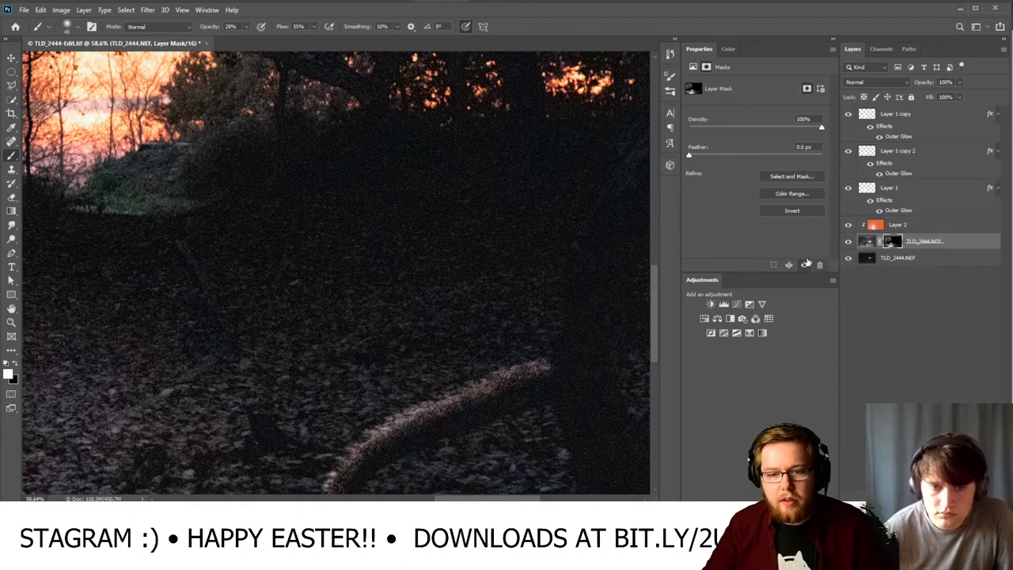
right_click(902, 242)
click(914, 243)
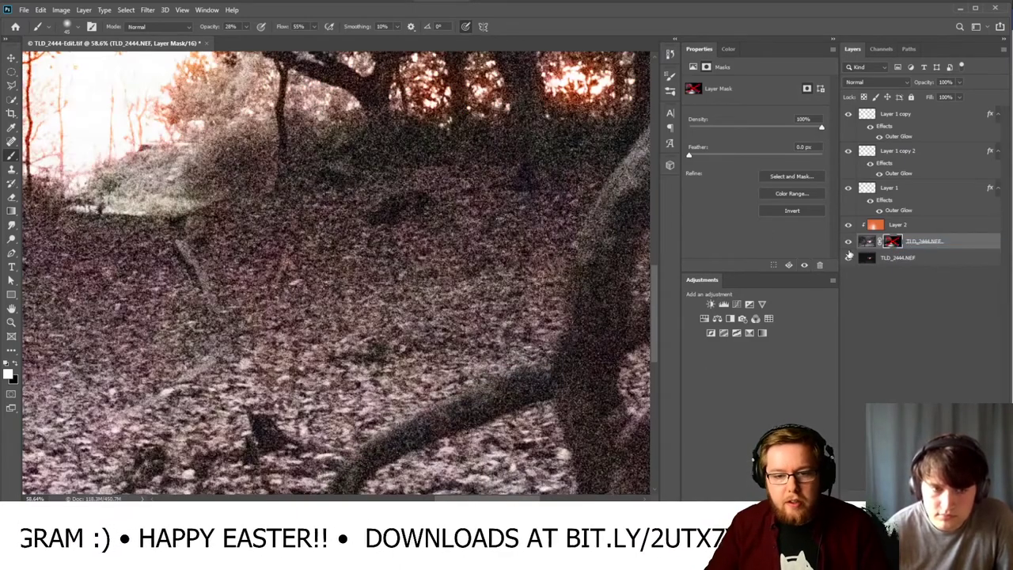
shift+click(891, 242)
mouse_move(606, 207)
mouse_down()
mouse_move(562, 296)
mouse_move(552, 358)
mouse_move(593, 230)
mouse_move(628, 174)
mouse_move(611, 182)
mouse_move(564, 274)
mouse_up()
mouse_move(556, 347)
mouse_down()
mouse_move(545, 365)
mouse_move(567, 285)
mouse_move(558, 303)
mouse_up()
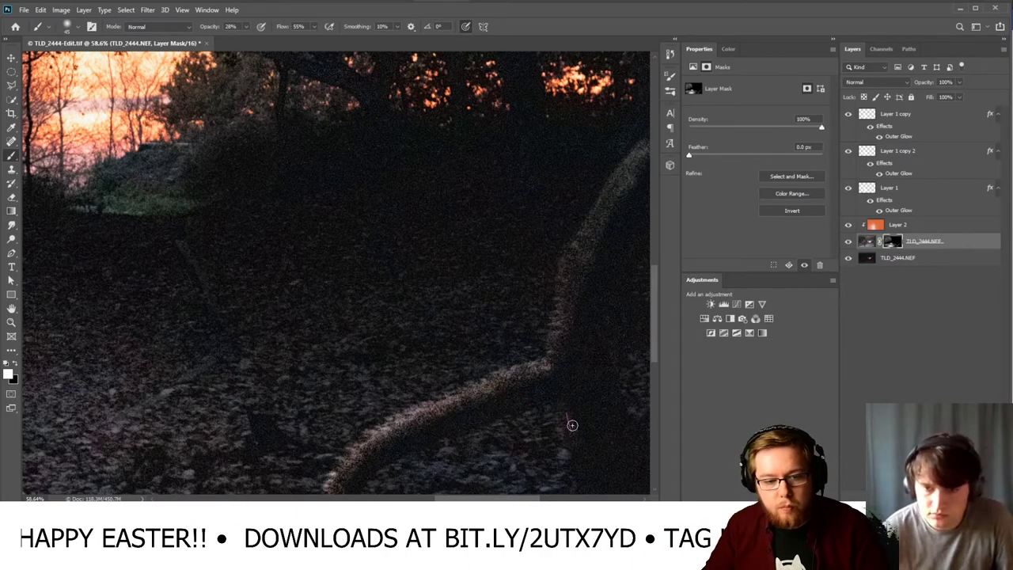
- Paint white on the mask along the inner edge of the root curving down from the trunk to the image's lower edge
scroll(538, 419, down, 3)
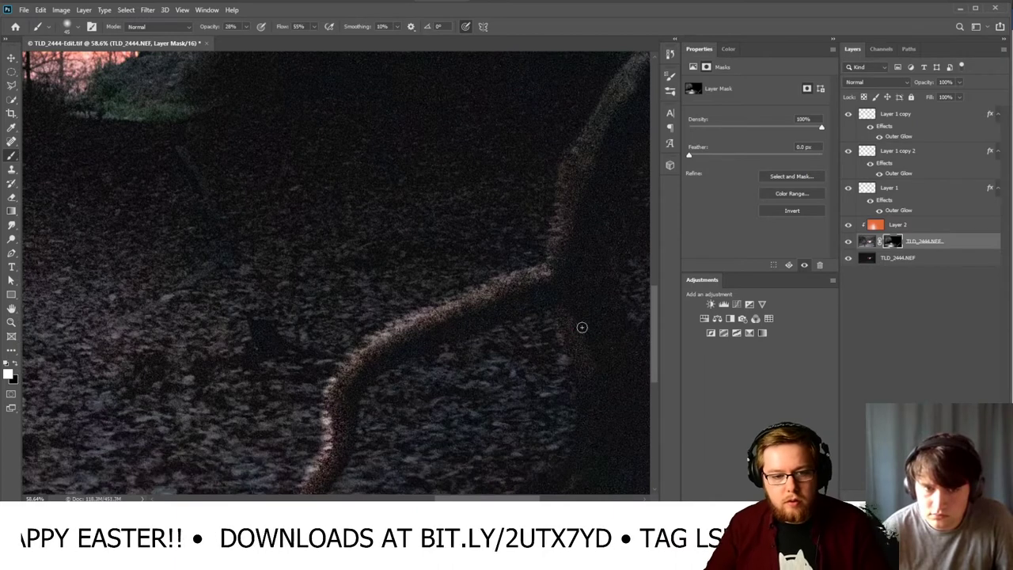
mouse_move(572, 361)
mouse_down()
mouse_move(577, 439)
mouse_move(587, 375)
mouse_move(587, 396)
mouse_move(564, 448)
mouse_move(552, 315)
mouse_move(576, 394)
mouse_move(566, 440)
mouse_move(566, 349)
mouse_up()
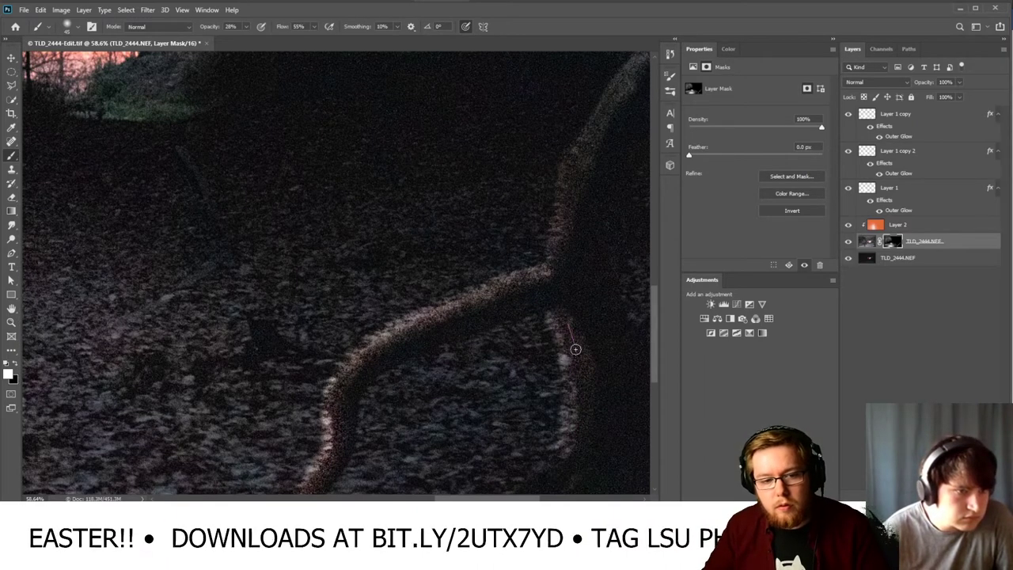
scroll(571, 412, down, 3)
mouse_move(569, 356)
mouse_down()
mouse_move(587, 319)
mouse_move(563, 376)
mouse_move(530, 408)
mouse_move(553, 394)
mouse_move(401, 465)
mouse_move(523, 399)
mouse_move(562, 342)
mouse_move(554, 235)
mouse_up()
mouse_move(466, 453)
mouse_down()
mouse_move(521, 419)
mouse_move(437, 455)
mouse_move(485, 415)
mouse_move(566, 297)
mouse_move(571, 247)
mouse_up()
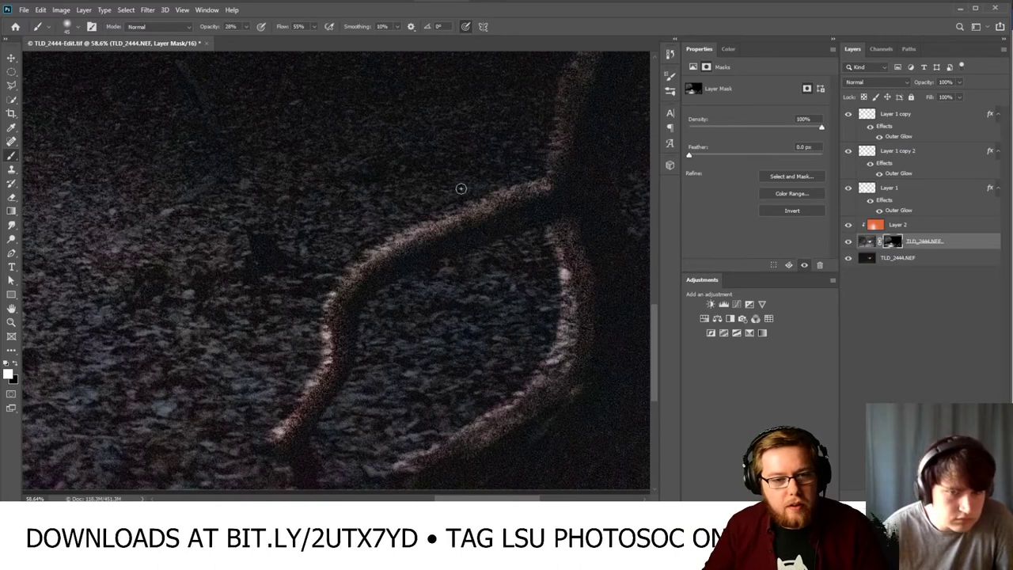
- Reveal the small stump among the leaves in white, and trim its spill with a harder black brush at 100% opacity
scroll(300, 341, down, 3)
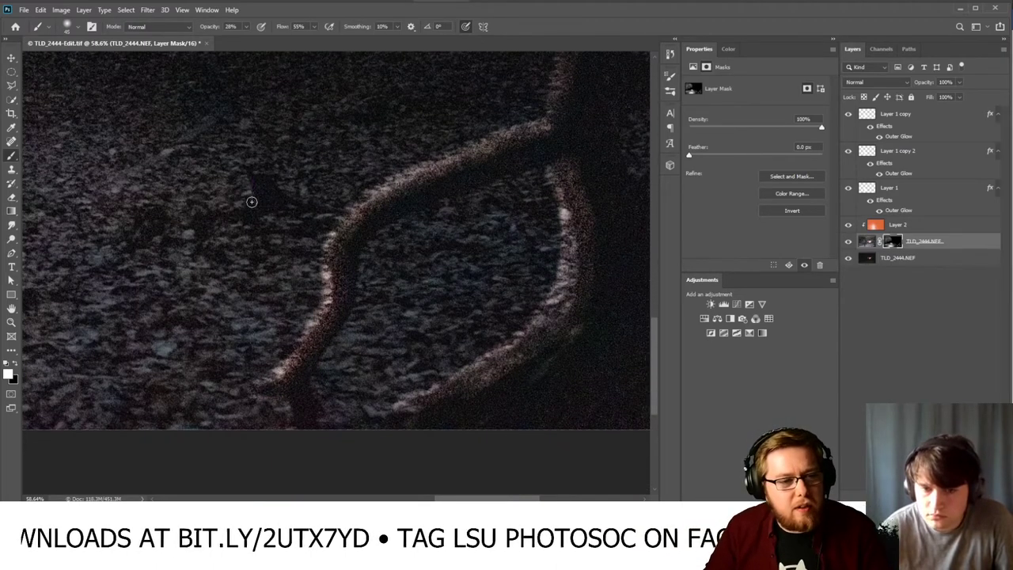
mouse_move(252, 181)
mouse_down()
mouse_move(242, 206)
mouse_move(256, 191)
mouse_up()
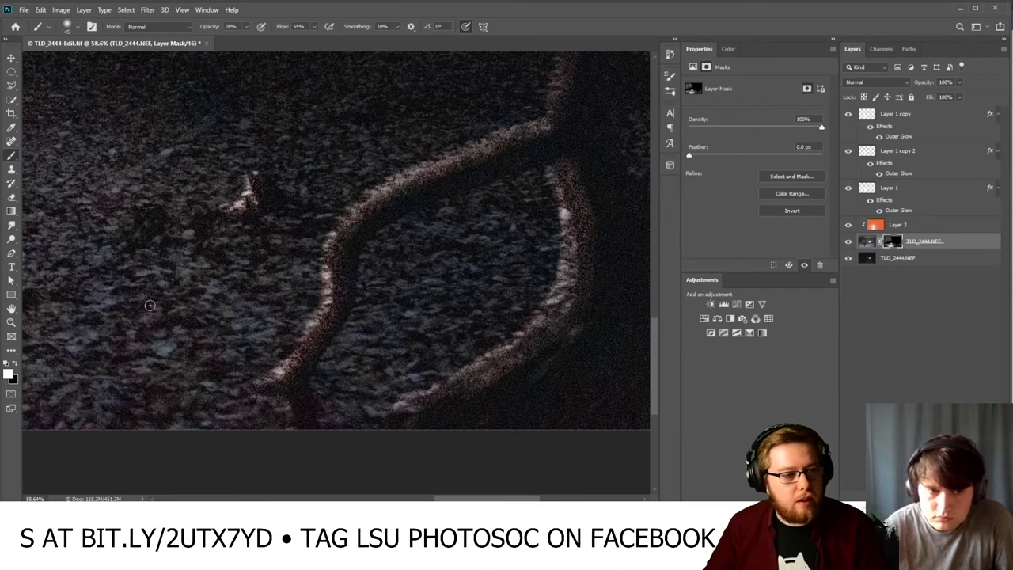
click(16, 365)
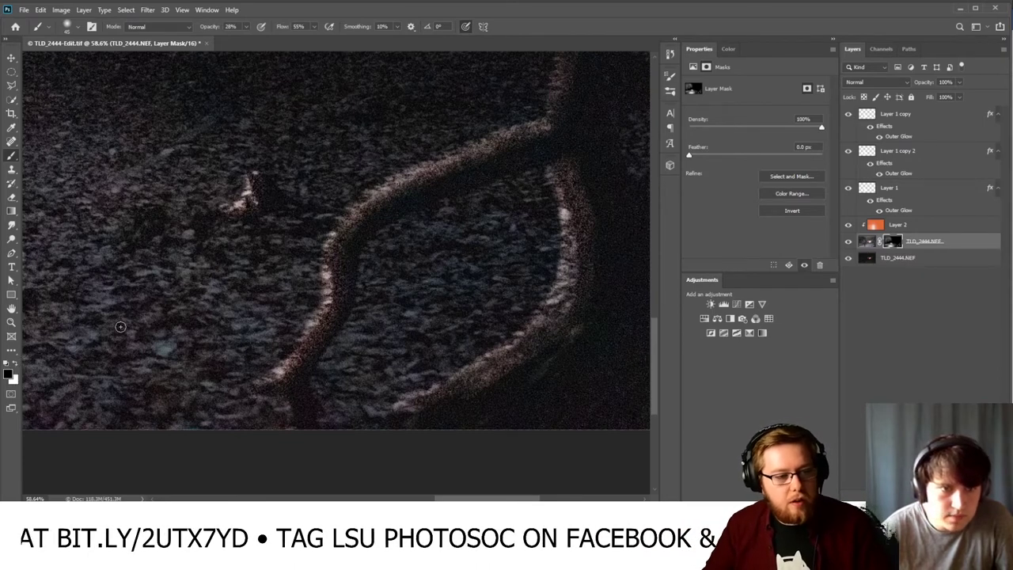
right_click(255, 181)
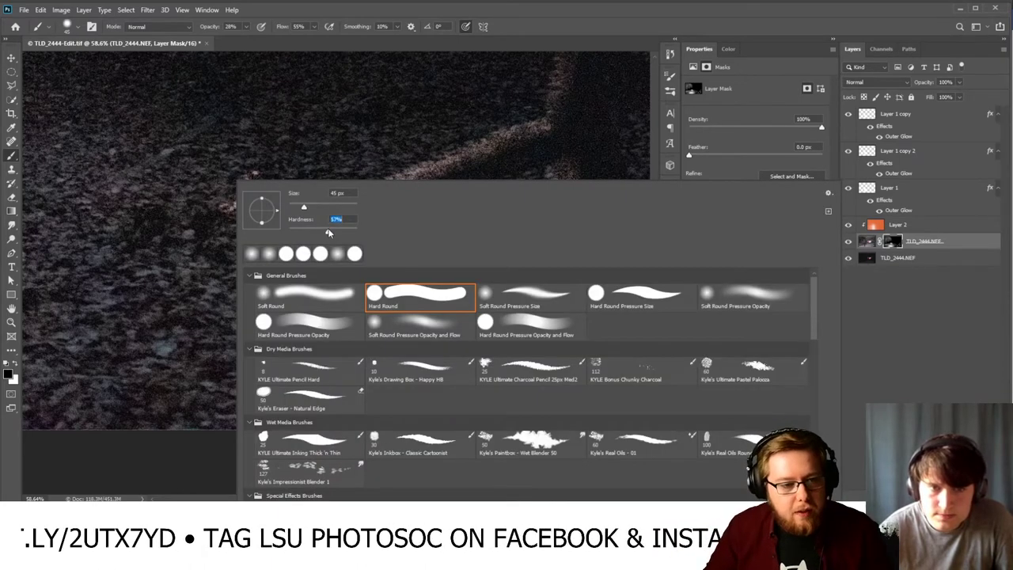
click(410, 13)
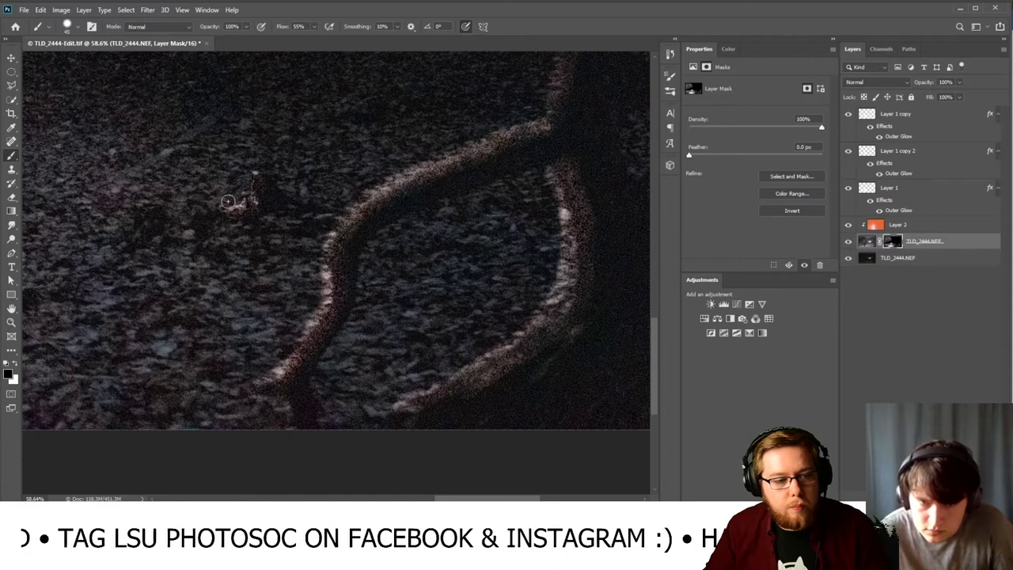
click(226, 29)
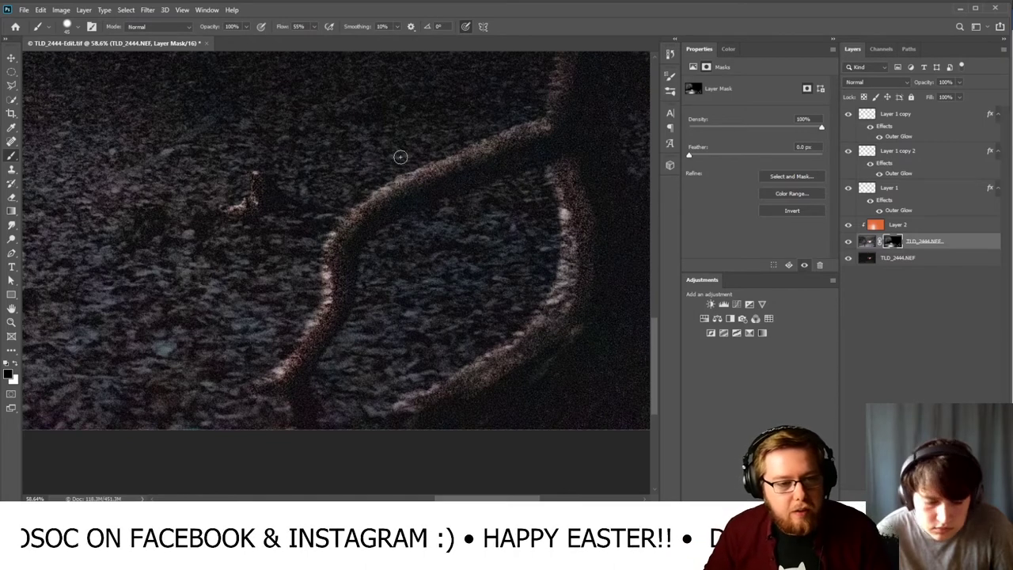
- Paint black on the mask along the outer edge of the curved branch to remove light spill from the surrounding leaves
mouse_move(445, 151)
mouse_down()
mouse_move(342, 201)
mouse_move(448, 140)
mouse_move(369, 187)
mouse_up()
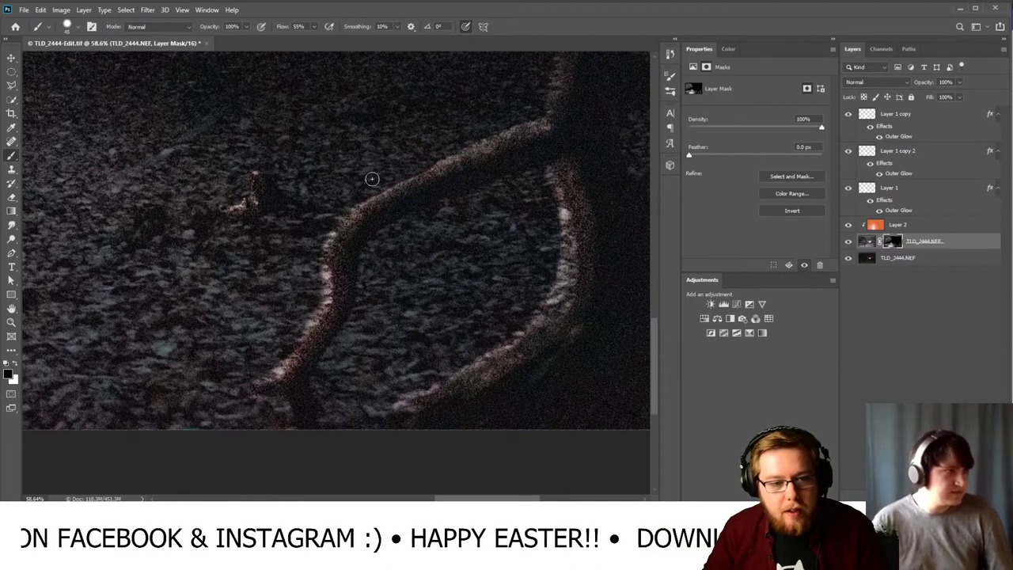
mouse_move(523, 113)
mouse_down()
mouse_move(515, 129)
mouse_move(419, 167)
mouse_up()
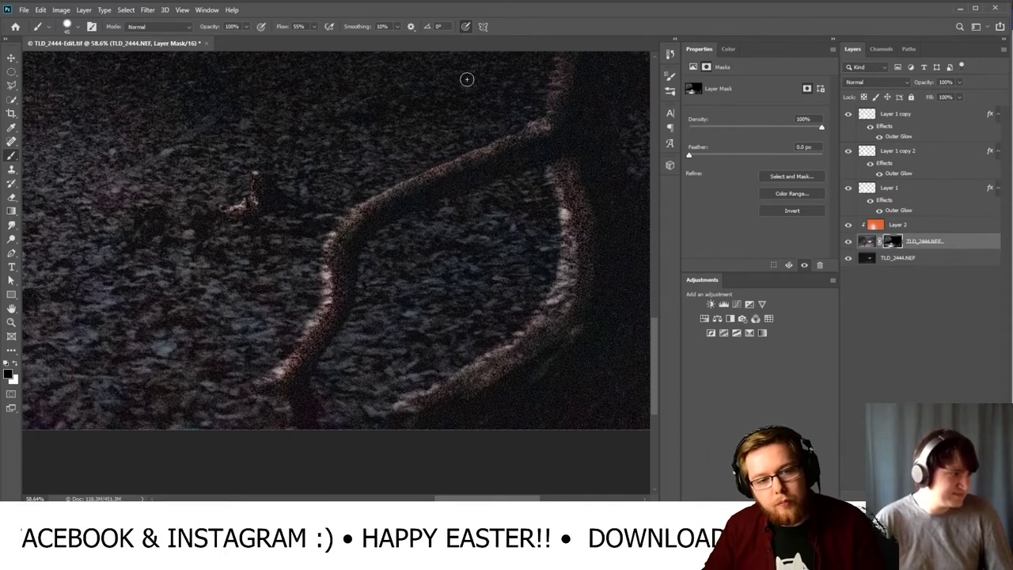
key(ctrl+z)
mouse_move(530, 114)
mouse_down()
mouse_move(497, 138)
mouse_move(426, 163)
mouse_up()
drag(515, 126, 413, 171)
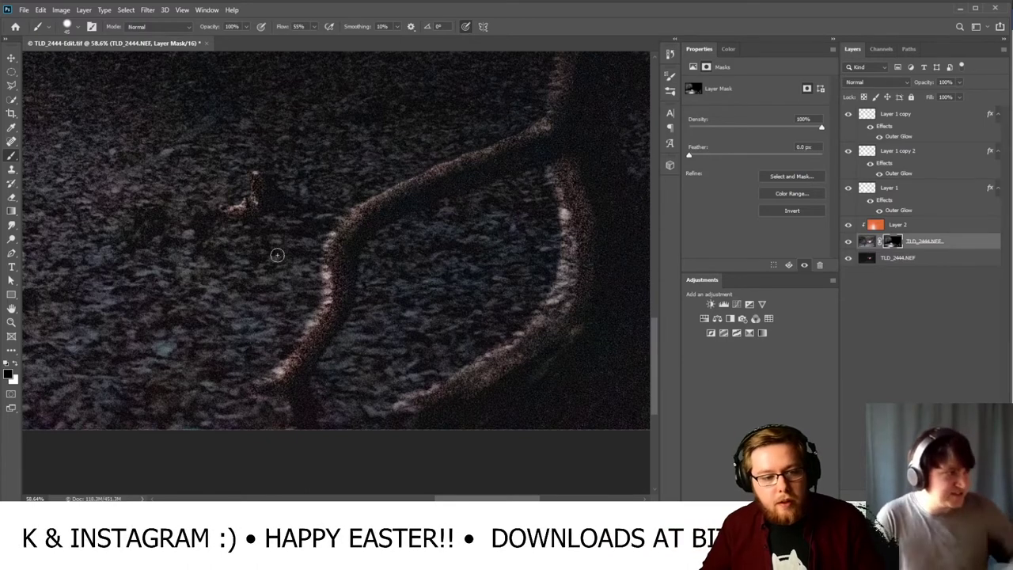
drag(345, 192, 322, 258)
mouse_move(355, 204)
mouse_down()
mouse_move(328, 231)
mouse_move(328, 301)
mouse_move(305, 328)
mouse_up()
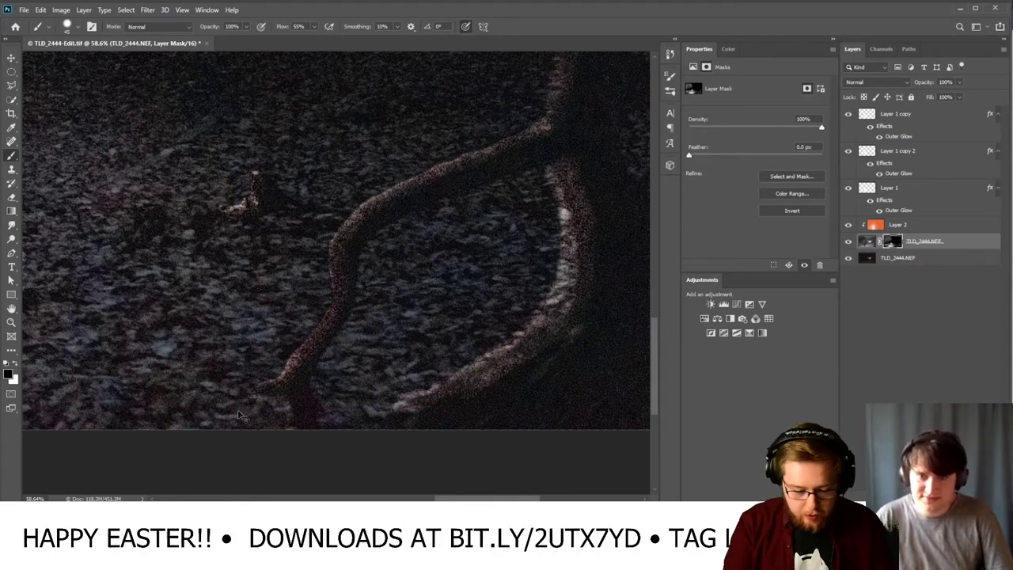
key(ctrl+0)
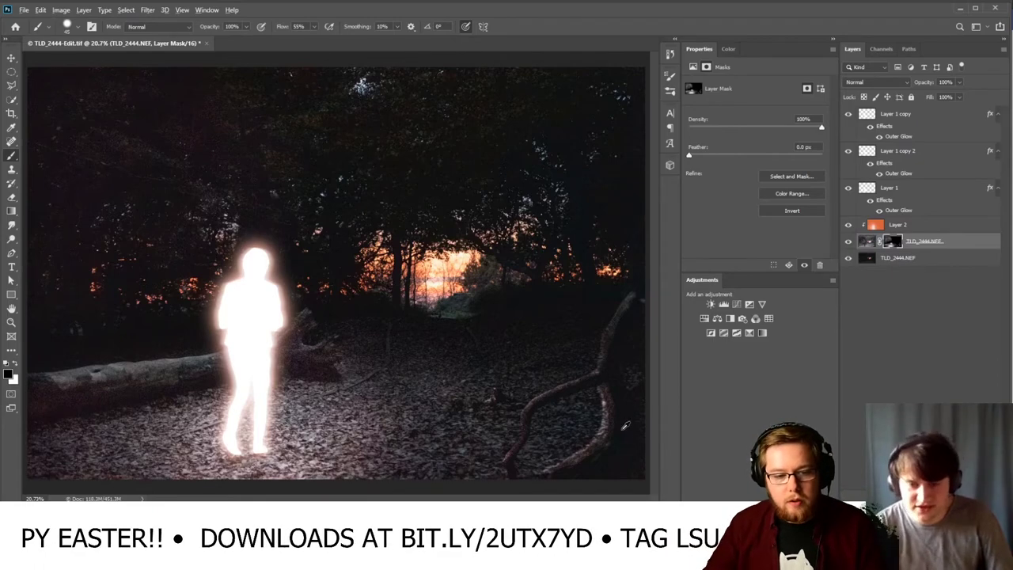
- Paint black on the mask along the inner side of the curved root to remove the bright spill on the leaves
scroll(625, 426, up, 5)
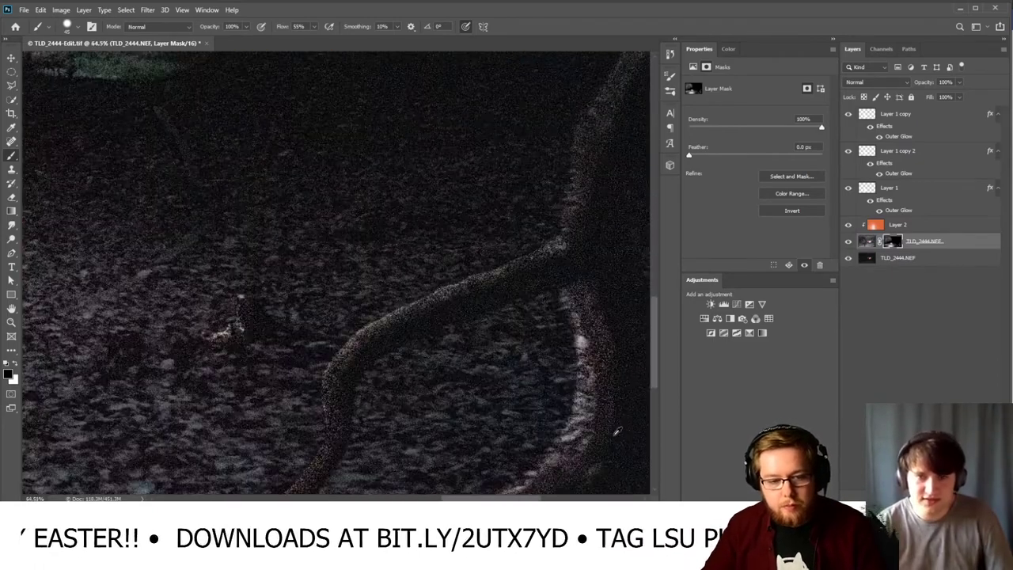
scroll(616, 431, up, 2)
scroll(354, 276, down, 3)
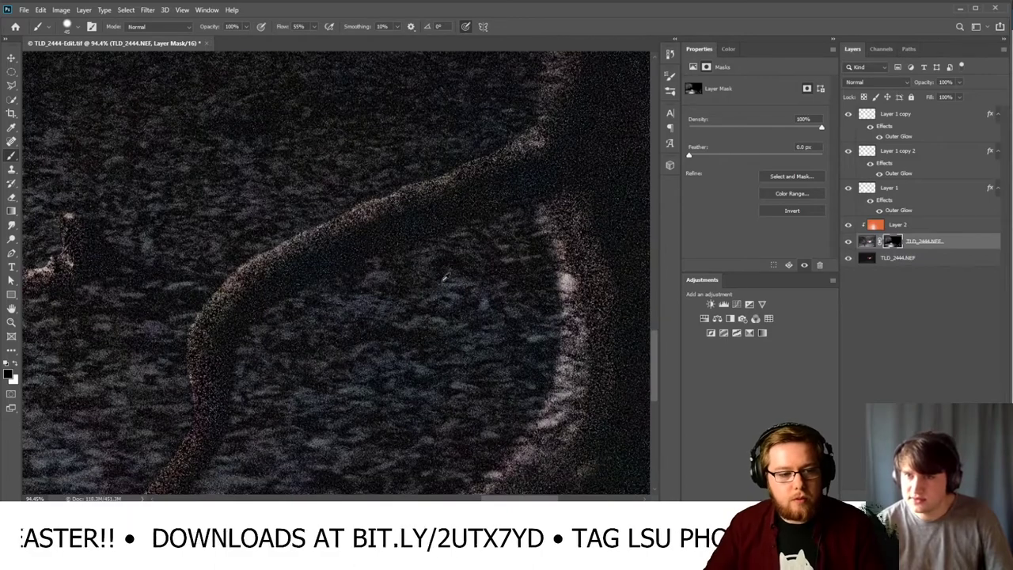
scroll(528, 256, down, 1)
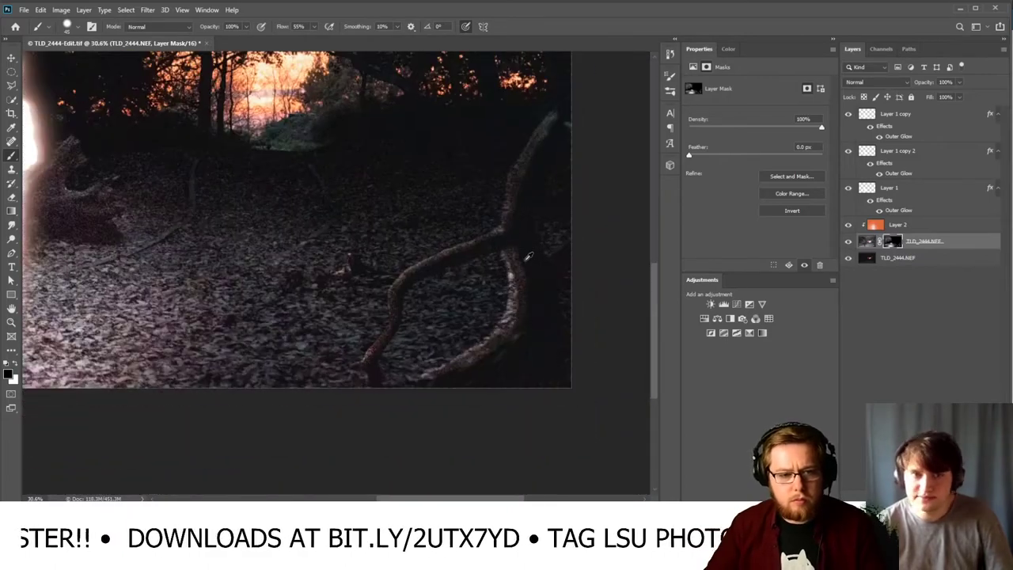
scroll(580, 291, up, 3)
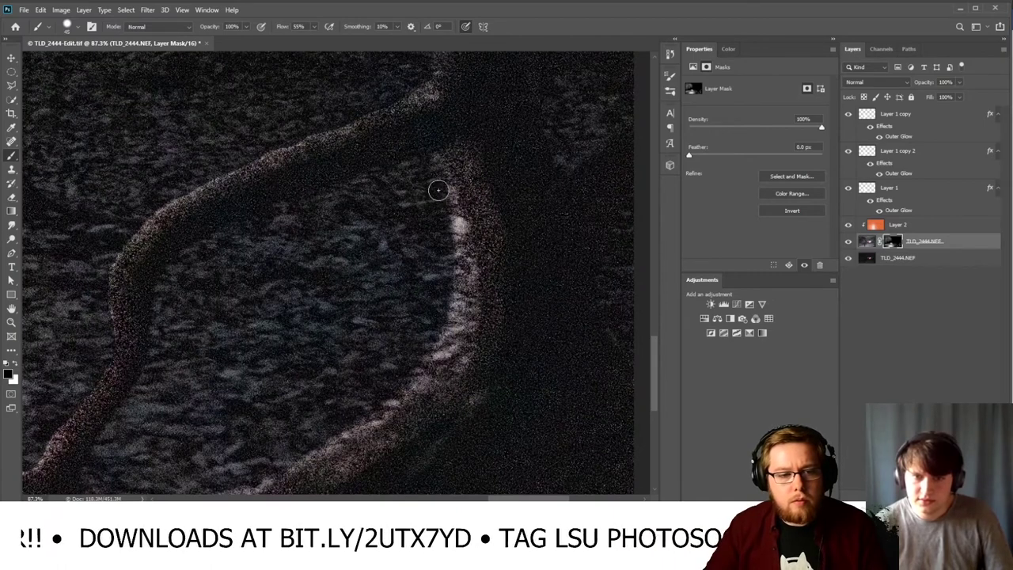
mouse_move(466, 256)
mouse_down()
mouse_move(462, 337)
mouse_move(438, 376)
mouse_move(459, 252)
mouse_move(436, 318)
mouse_move(463, 303)
mouse_move(466, 285)
mouse_move(461, 359)
mouse_move(426, 394)
mouse_up()
scroll(398, 393, down, 3)
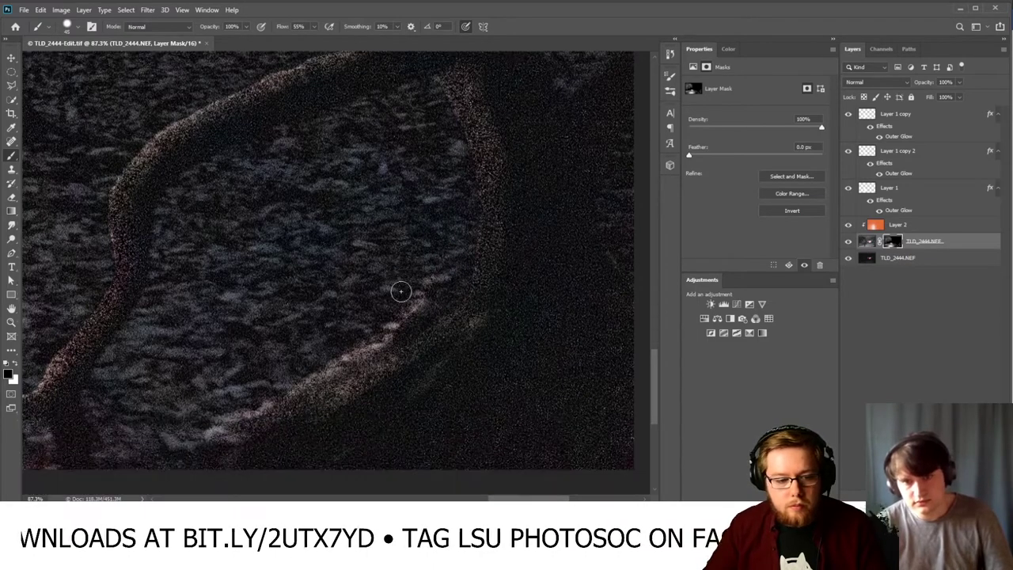
drag(370, 300, 206, 385)
drag(370, 308, 254, 362)
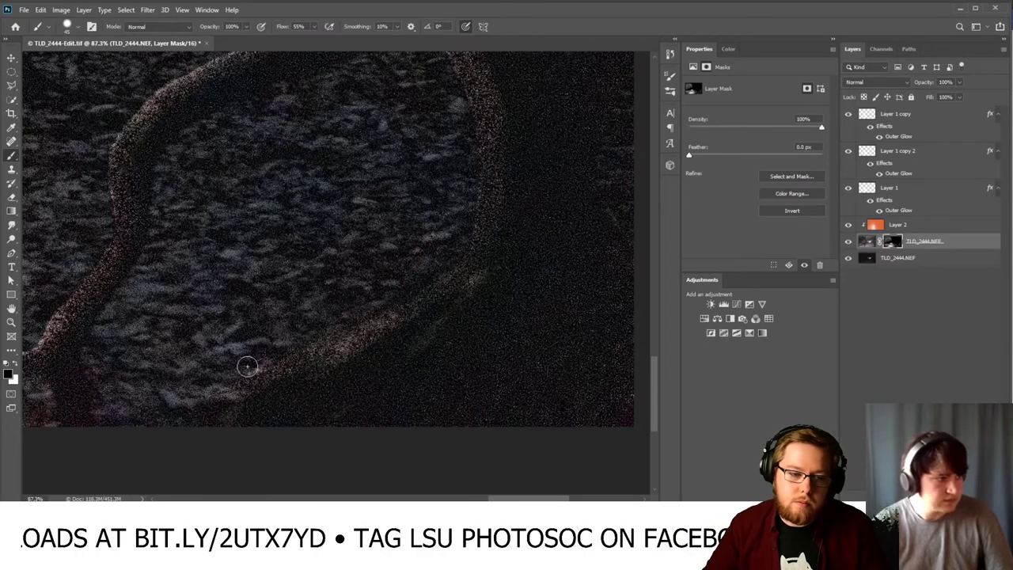
key(ctrl+0)
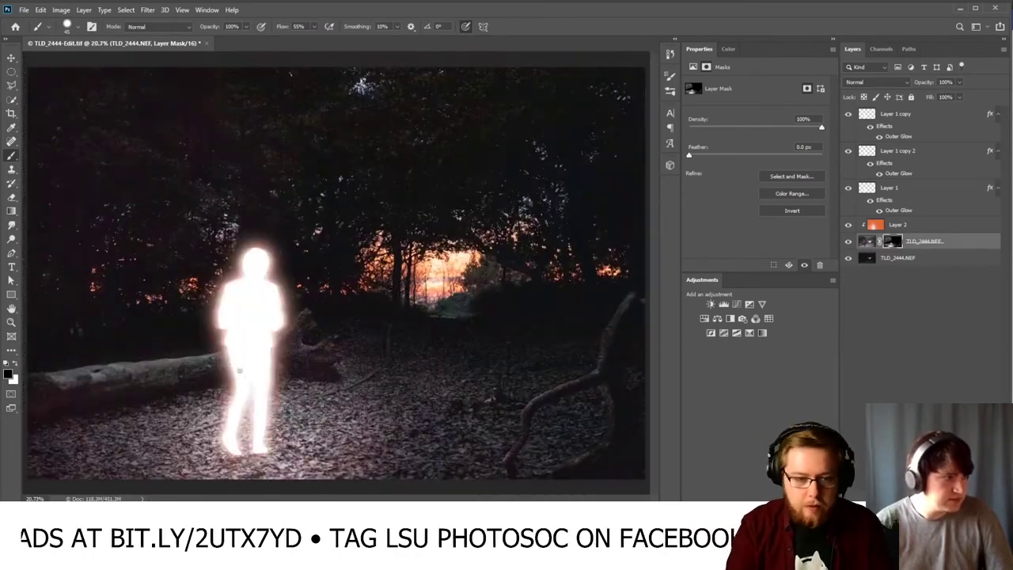
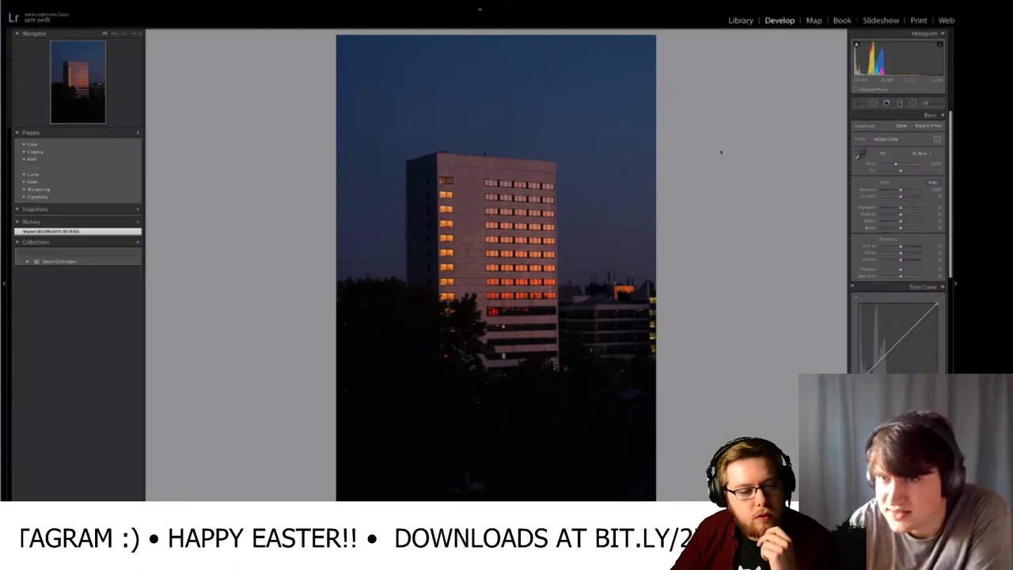
- Adjust the exposure, vibrance, clarity and blacks of the dusk tower photo in Lightroom Classic
mouse_move(900, 190)
mouse_down()
mouse_move(884, 191)
mouse_move(900, 191)
mouse_up()
drag(902, 271, 900, 229)
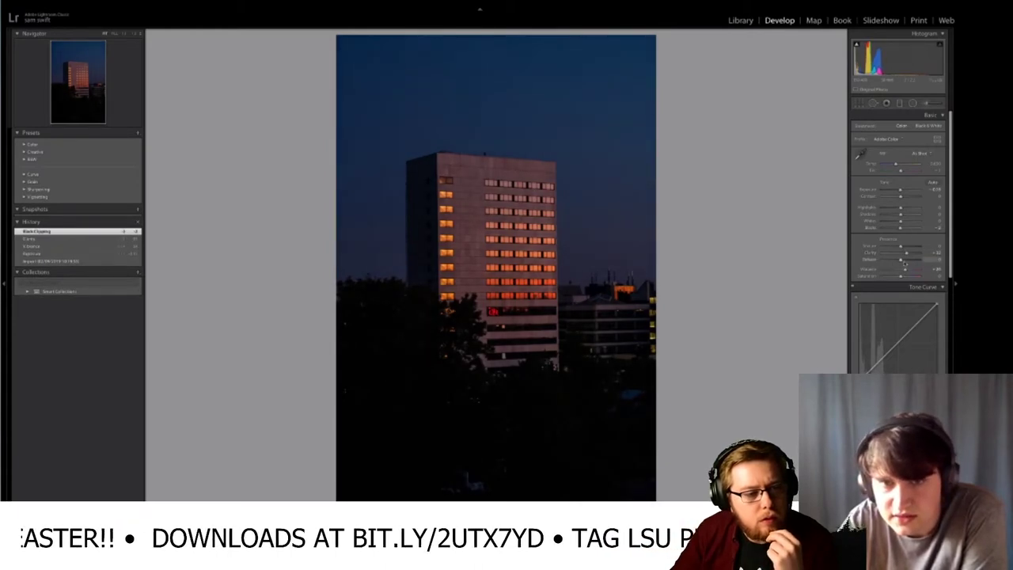
drag(901, 279, 903, 278)
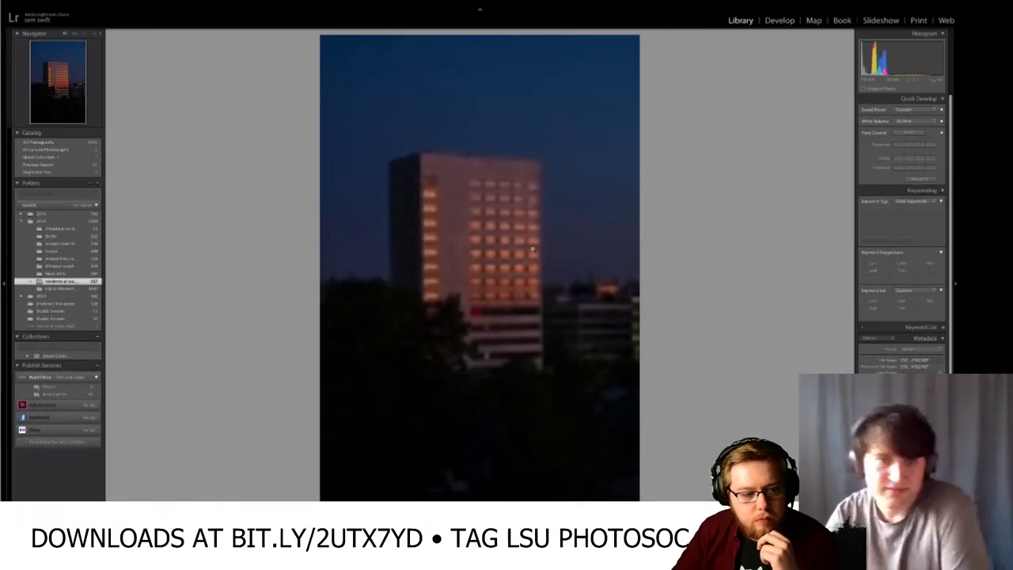
- Start a hard drive export of the tower photo and direct it to the Desktop without a subfolder
right_click(516, 250)
mouse_move(569, 395)
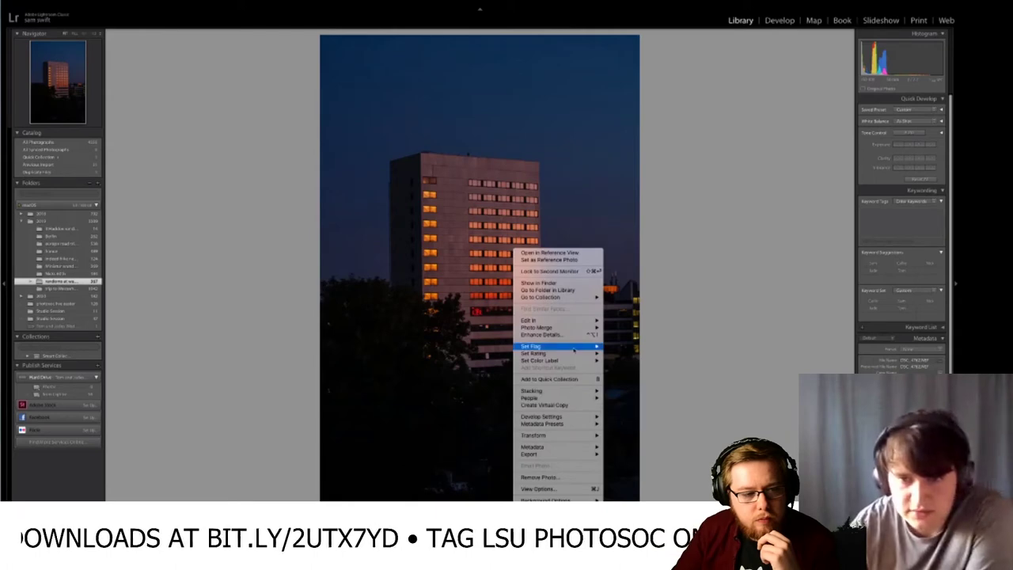
mouse_move(569, 448)
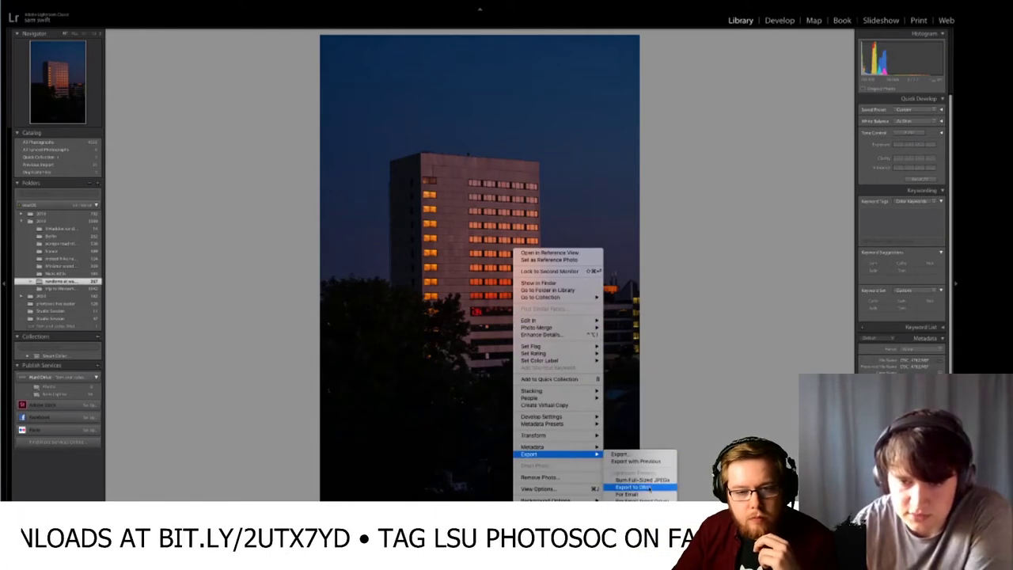
click(650, 454)
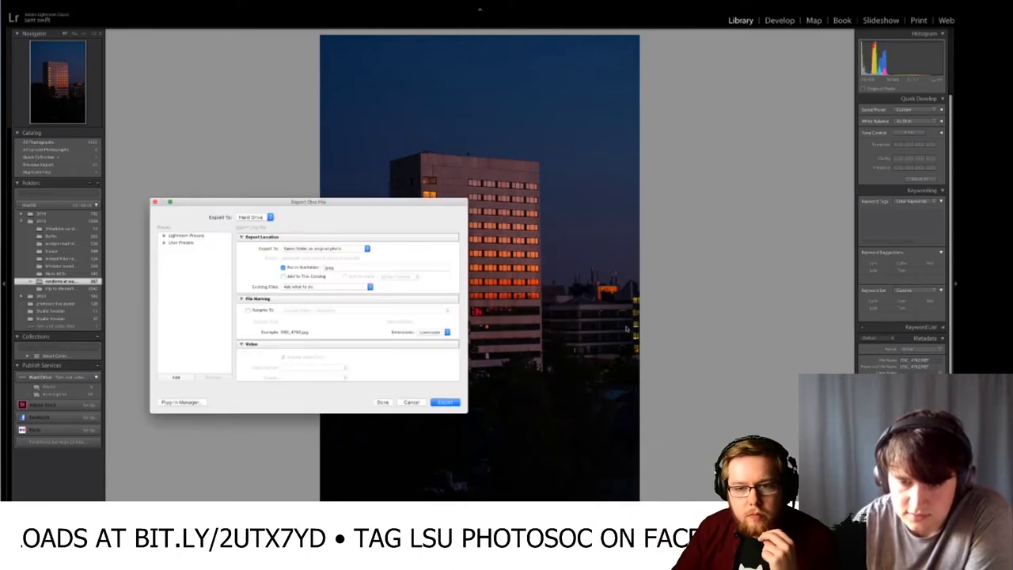
click(333, 215)
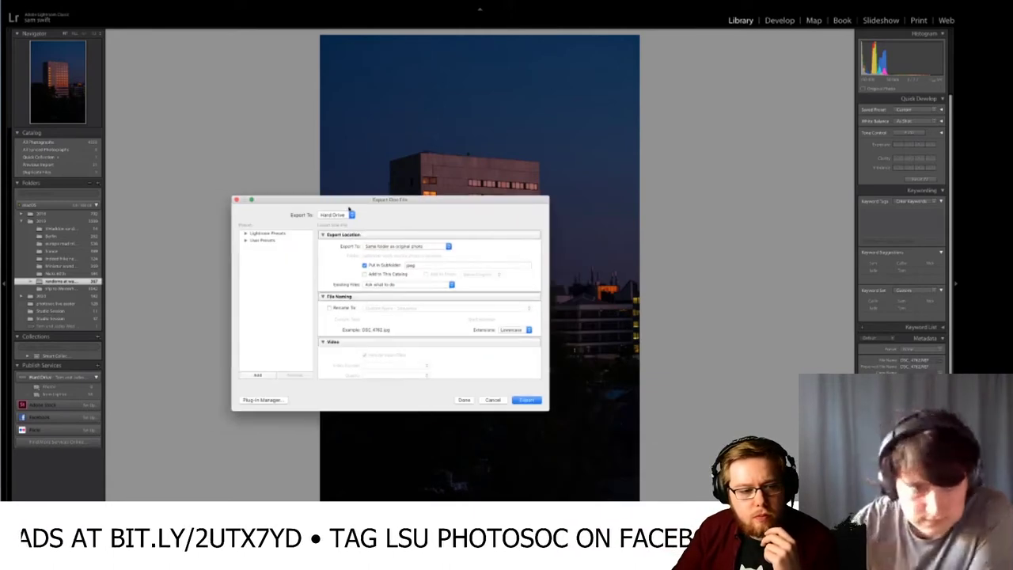
click(332, 214)
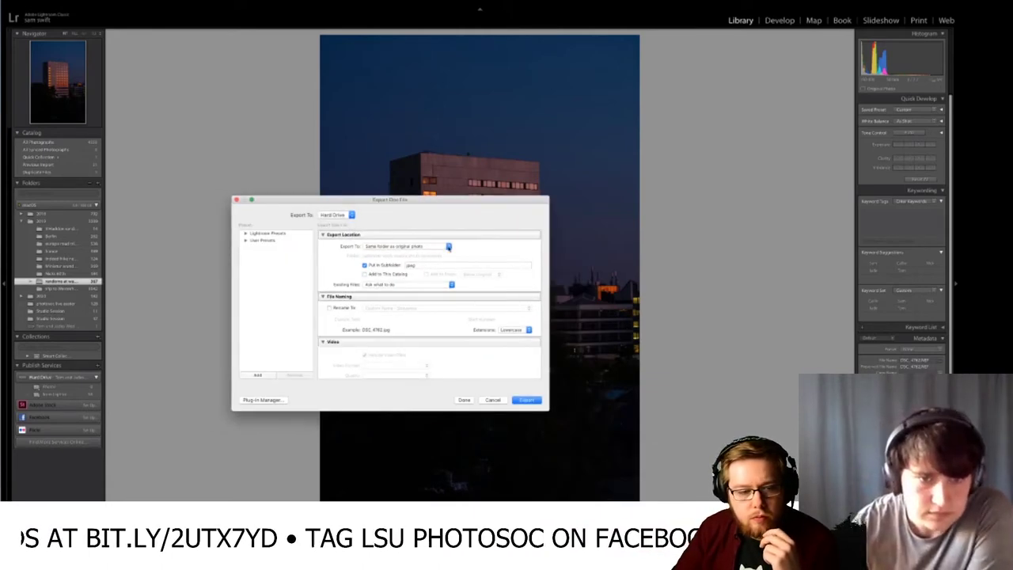
click(447, 247)
click(420, 266)
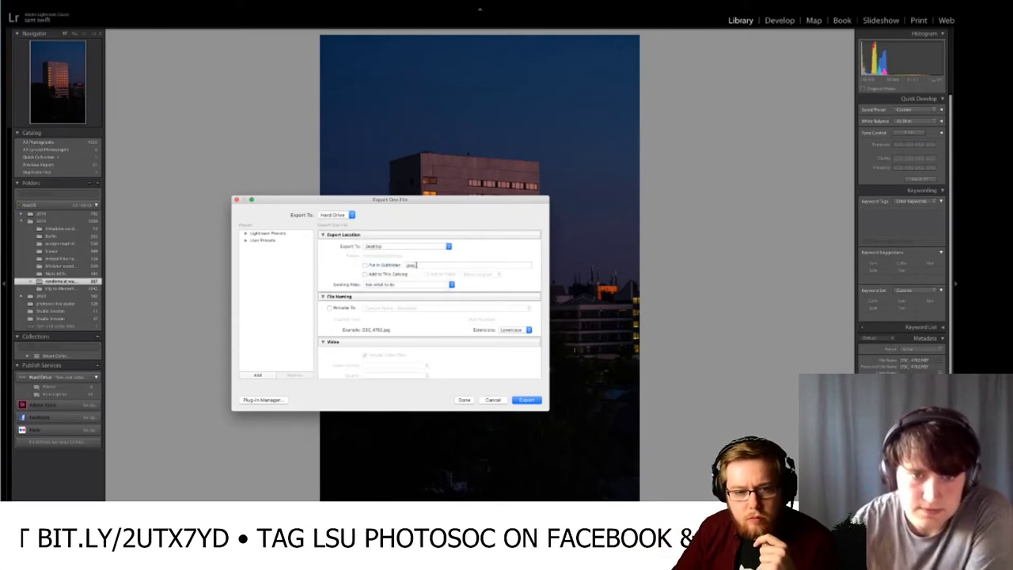
- Enable renaming of the exported file and choose the Custom Name naming template
scroll(429, 336, down, 2)
click(345, 296)
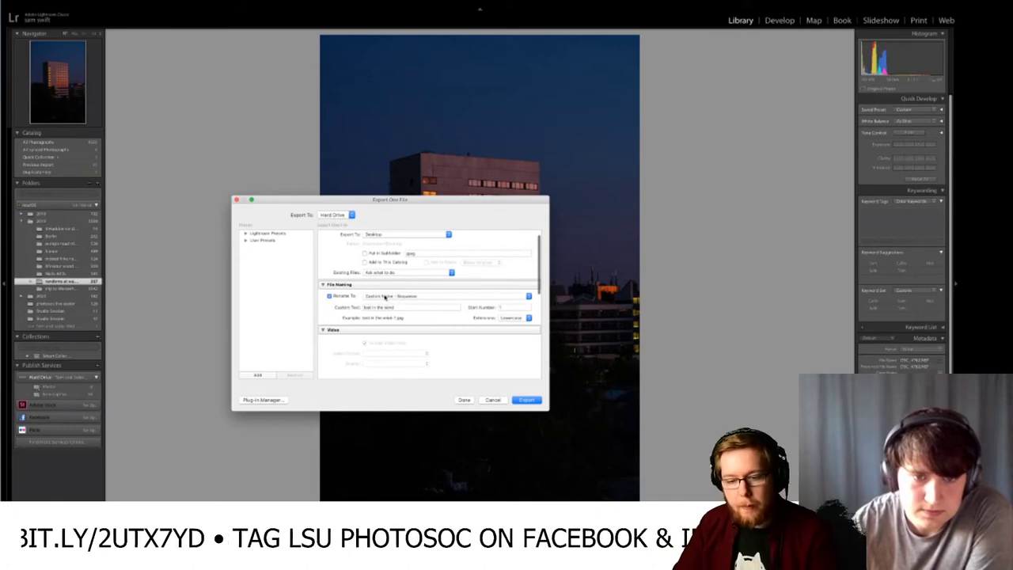
click(385, 296)
click(410, 315)
click(412, 296)
click(420, 279)
click(418, 296)
click(413, 296)
- Set the export's custom text to "photosoc stream test" and export the photo
triple_click(409, 307)
click(412, 307)
key(BackSpace)
key(BackSpace)
key(BackSpace)
key(BackSpace)
key(BackSpace)
key(BackSpace)
key(BackSpace)
key(BackSpace)
key(BackSpace)
key(BackSpace)
key(BackSpace)
key(BackSpace)
key(BackSpace)
key(BackSpace)
key(BackSpace)
key(BackSpace)
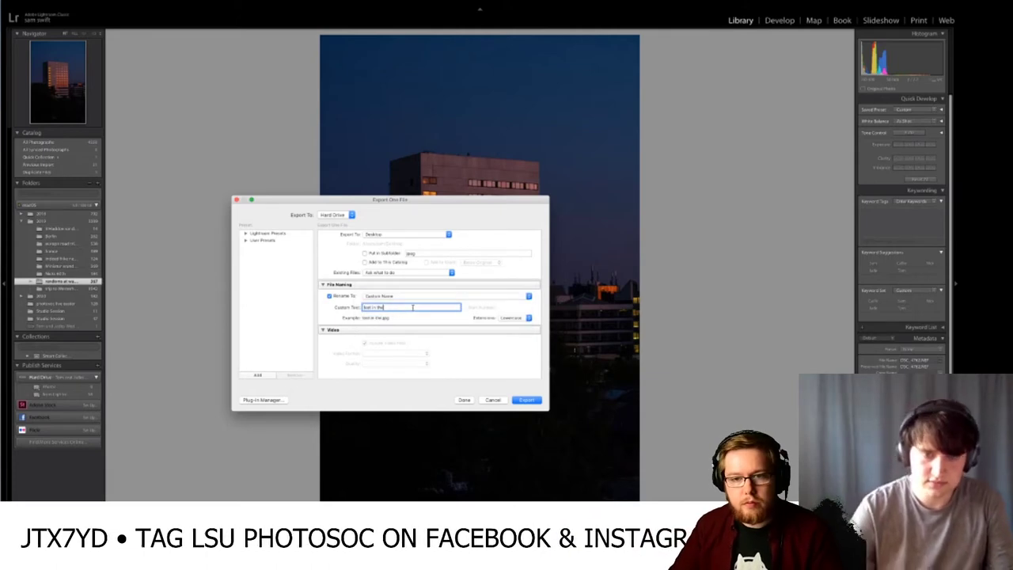
text(photosoc)
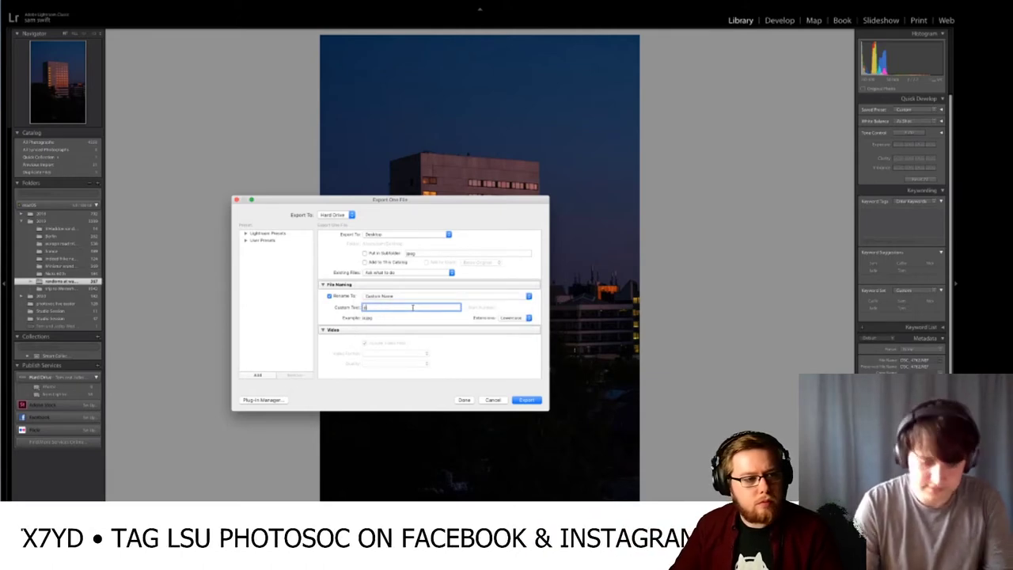
text( stre)
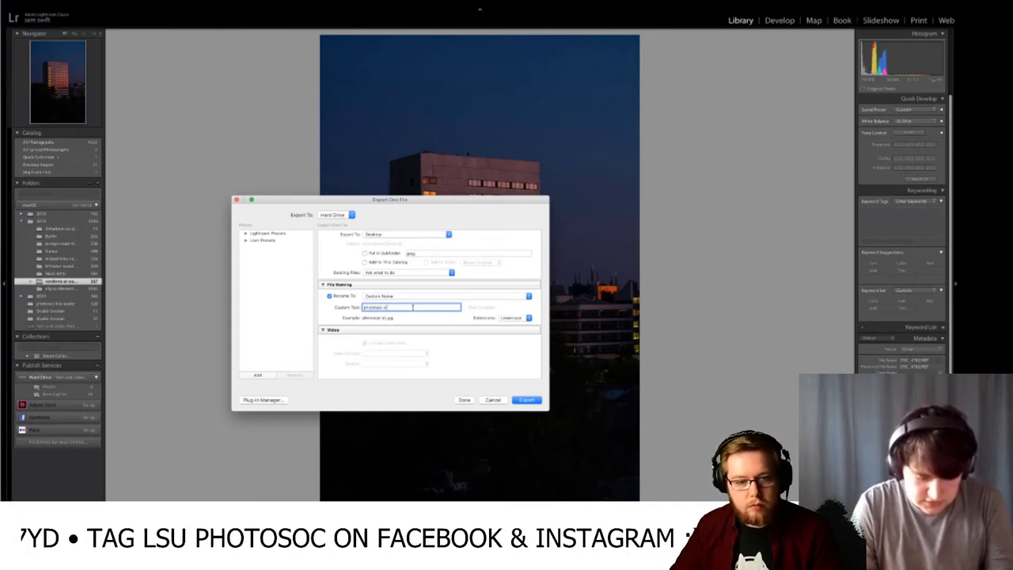
text(am tes)
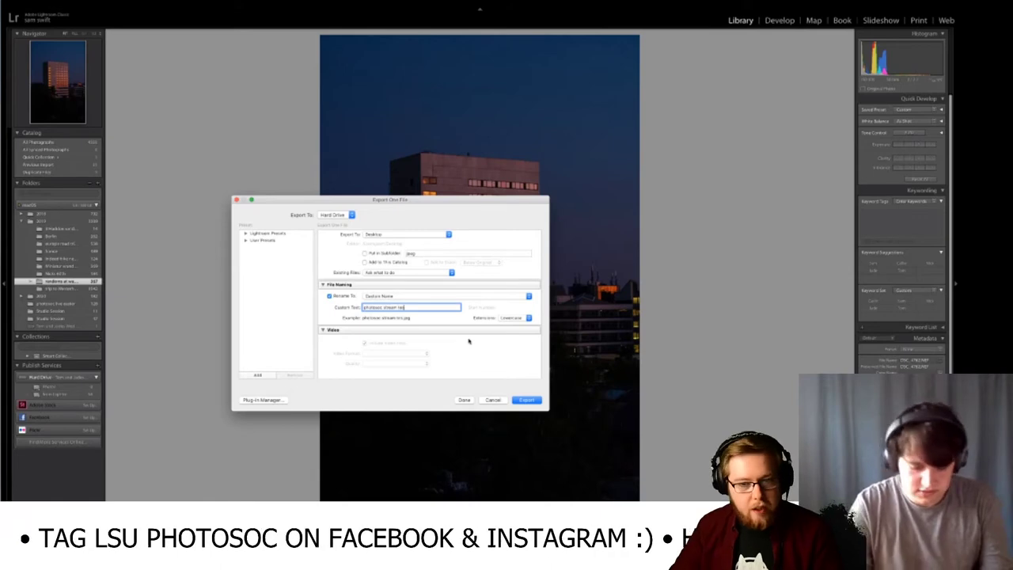
click(526, 400)
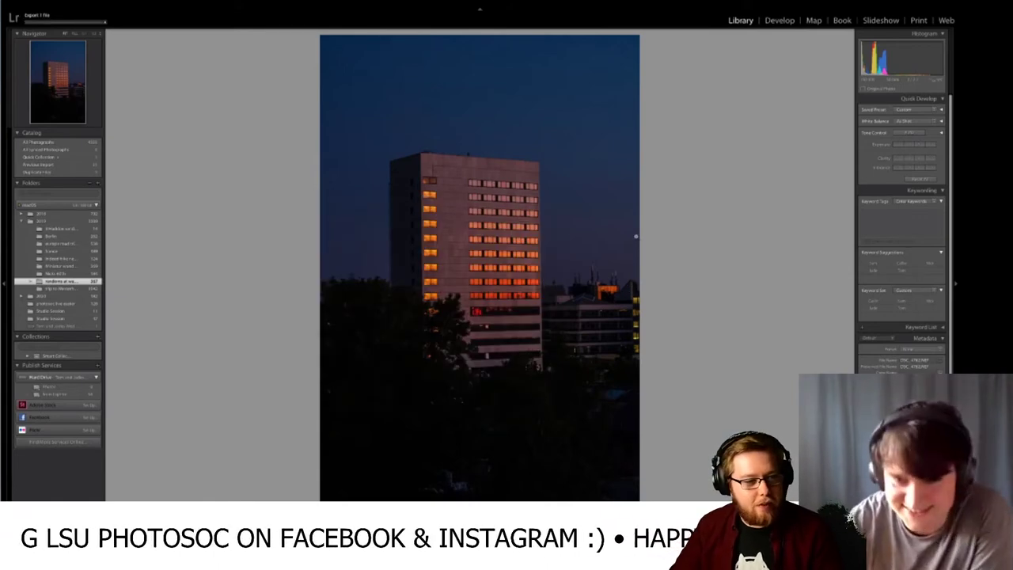
- Switch to the Photopea browser window and enlarge it to fill the screen
key(ctrl+Up)
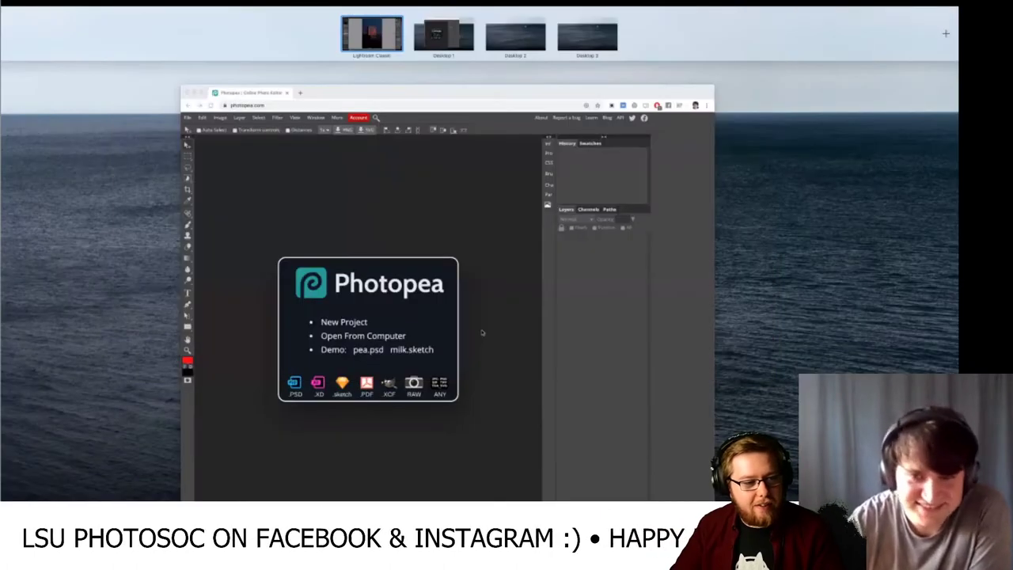
click(481, 255)
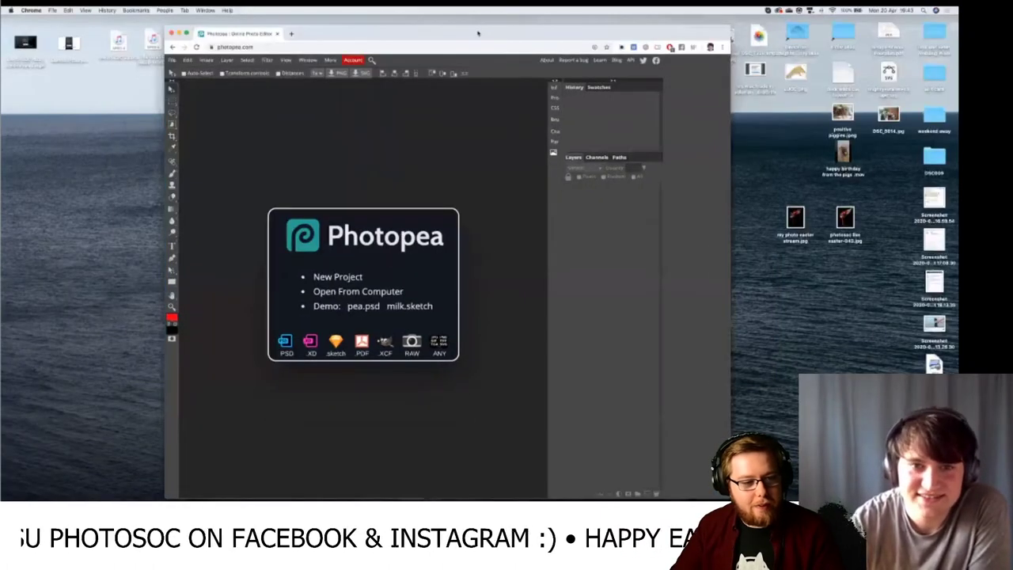
click(186, 34)
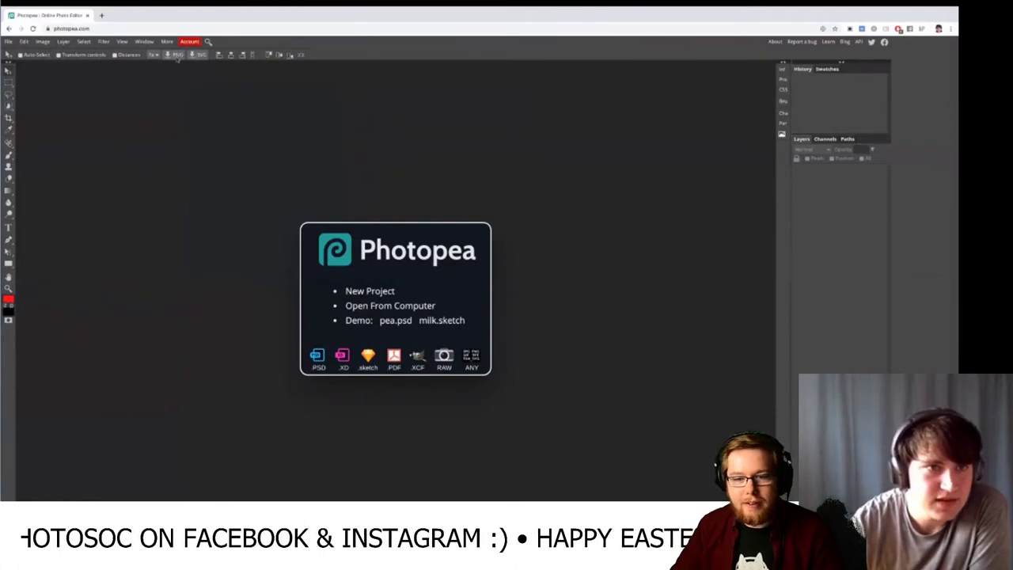
- Open photosoc stream test.jpg from the Desktop in Photopea
click(8, 41)
click(36, 65)
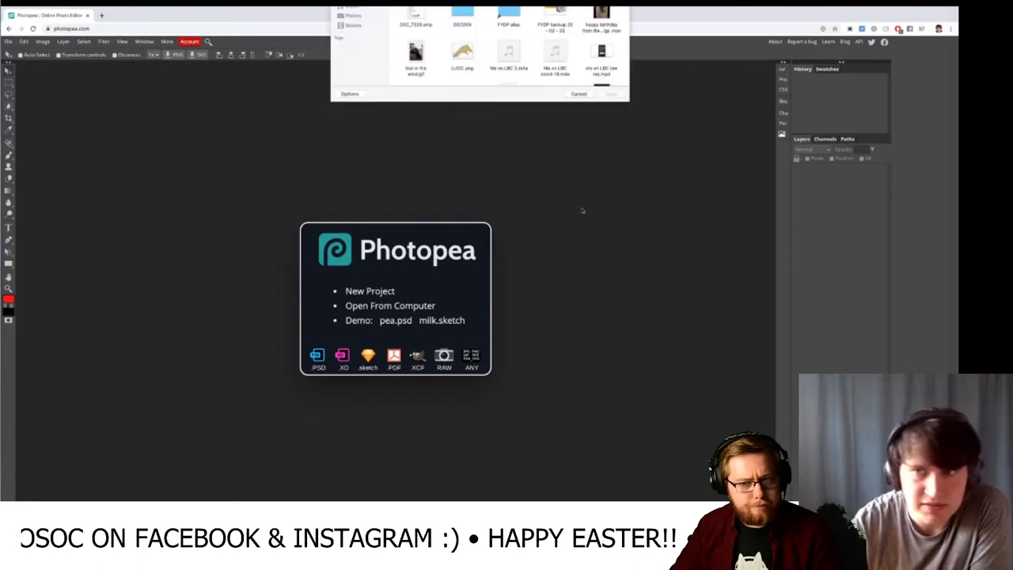
scroll(534, 218, down, 10)
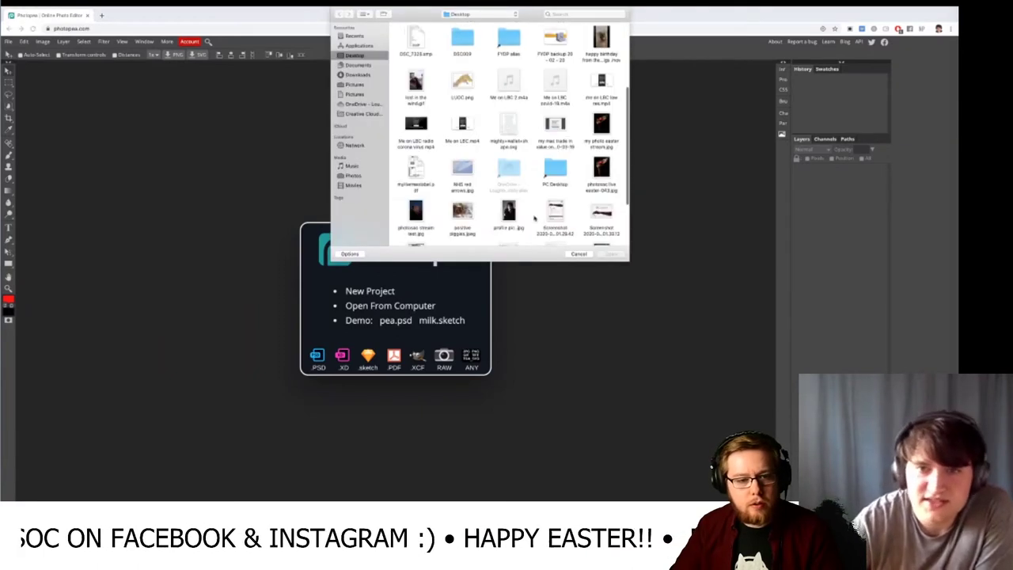
click(429, 150)
click(610, 254)
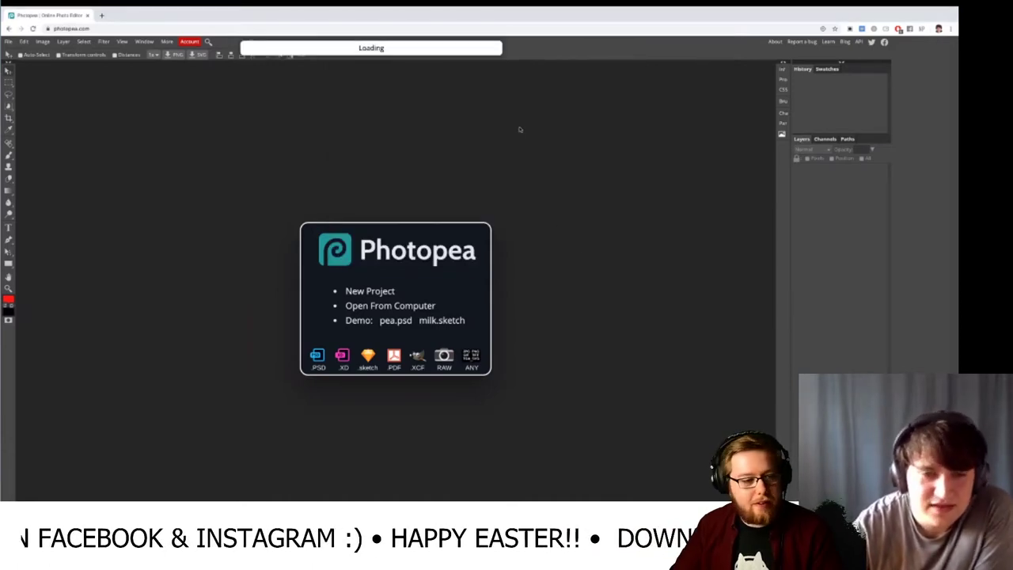
- Examine the tower and its windows in the opened photo at several zoom levels
scroll(403, 252, up, 5)
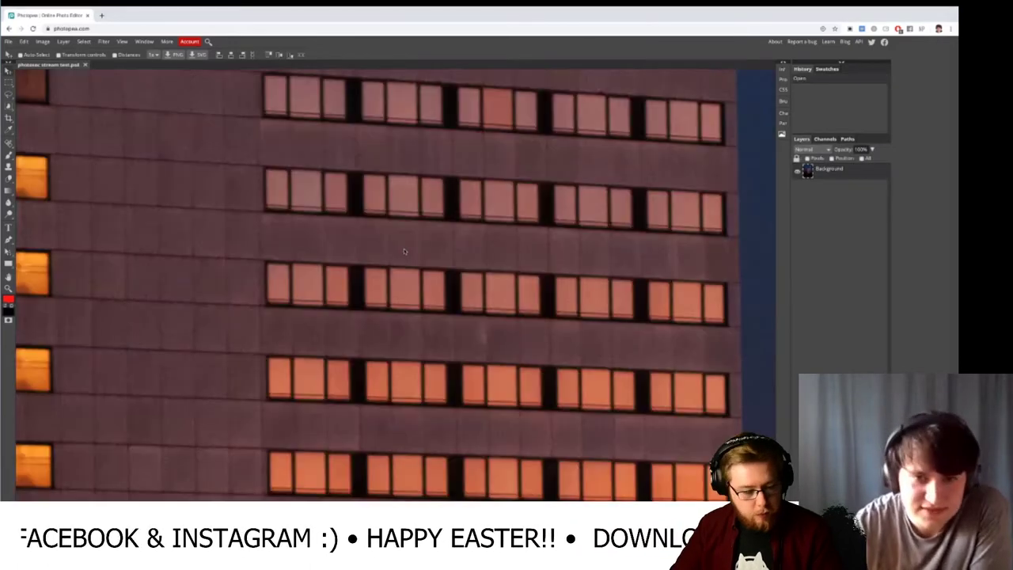
scroll(404, 251, down, 5)
scroll(403, 251, up, 2)
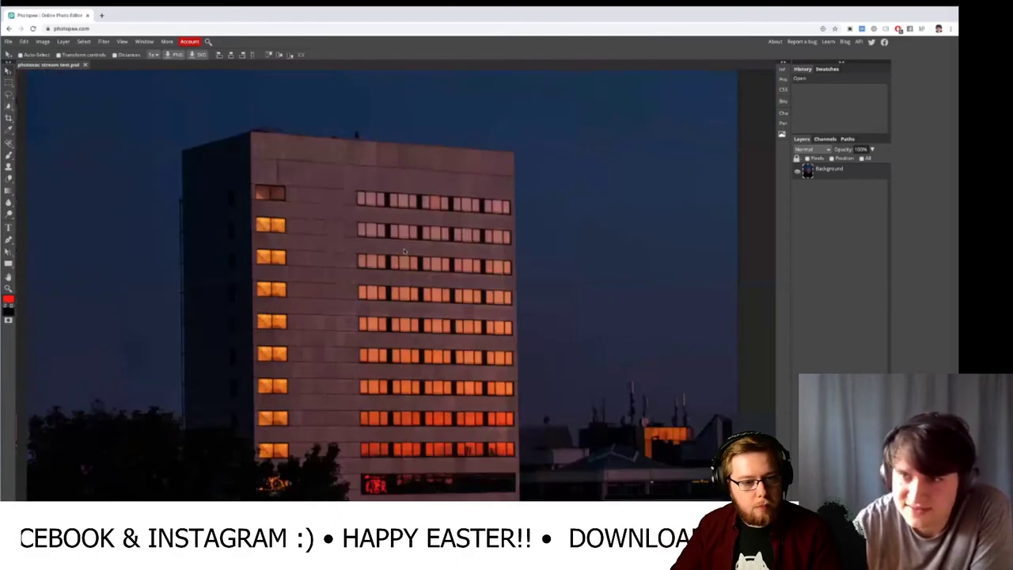
scroll(418, 234, up, 1)
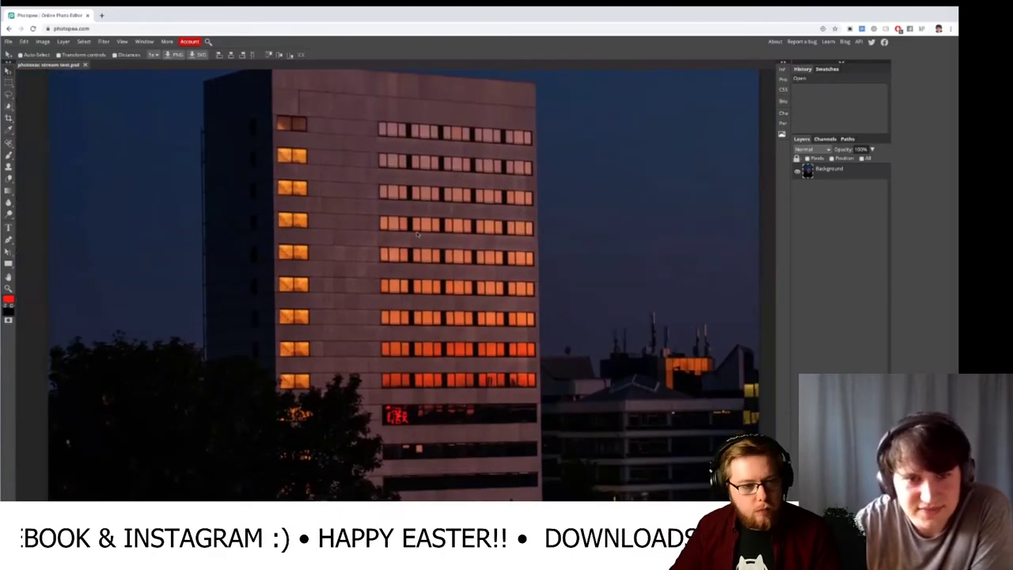
scroll(464, 247, down, 3)
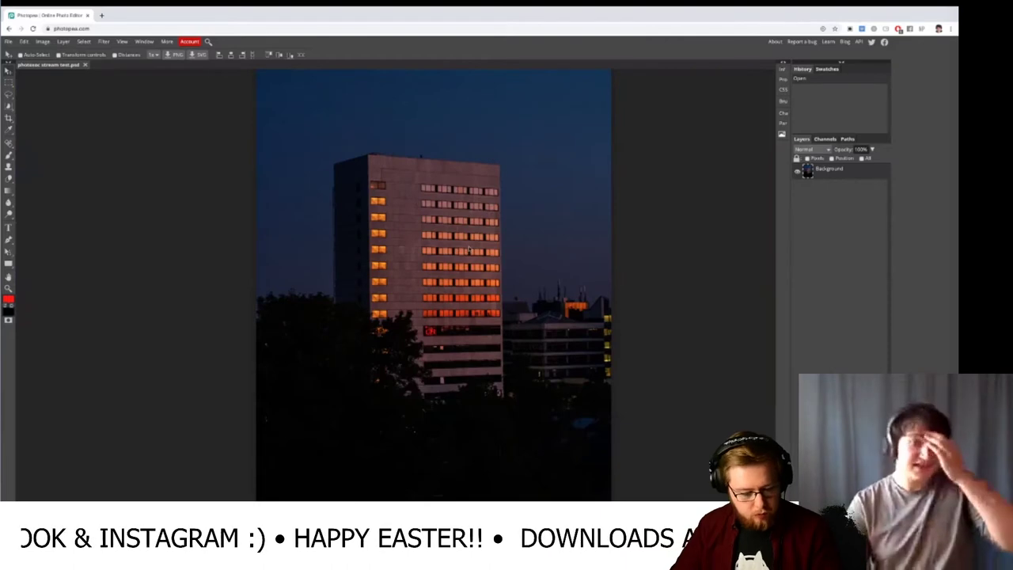
scroll(469, 248, up, 3)
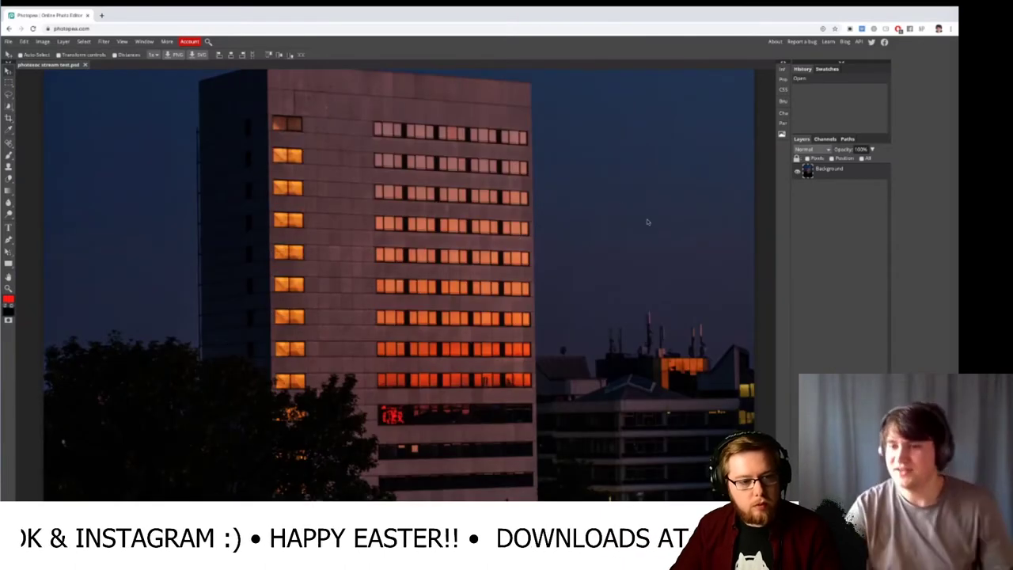
scroll(480, 178, up, 3)
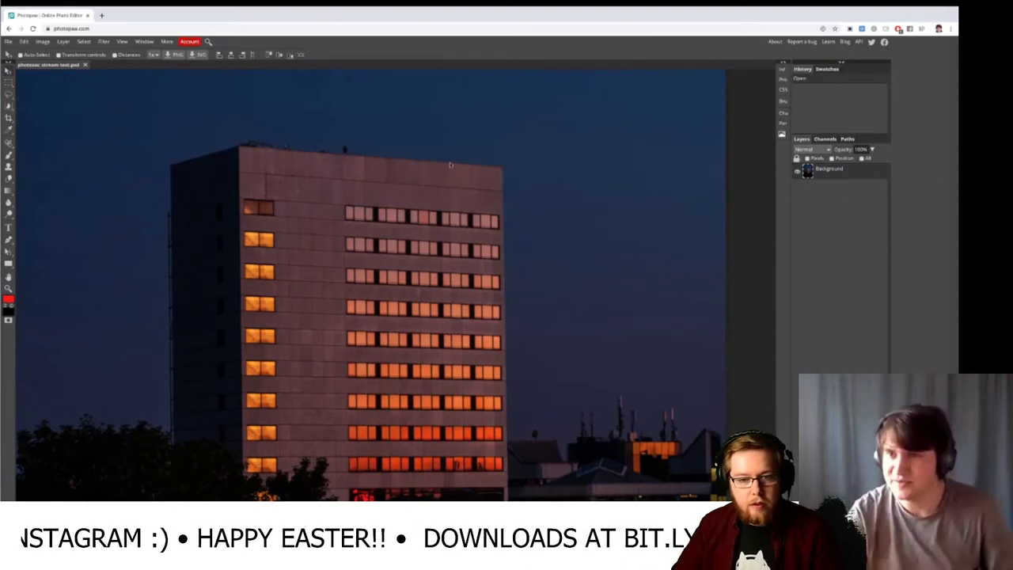
- Outline a downward-pointing triangle across the tower's facade with the Polygonal Lasso, starting at its uppermost windows
click(7, 83)
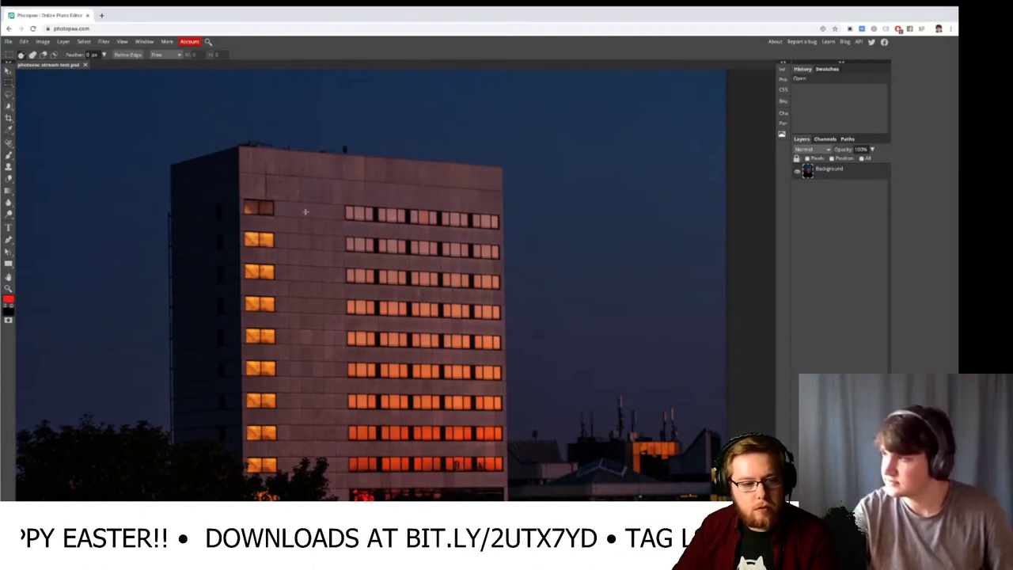
right_click(8, 95)
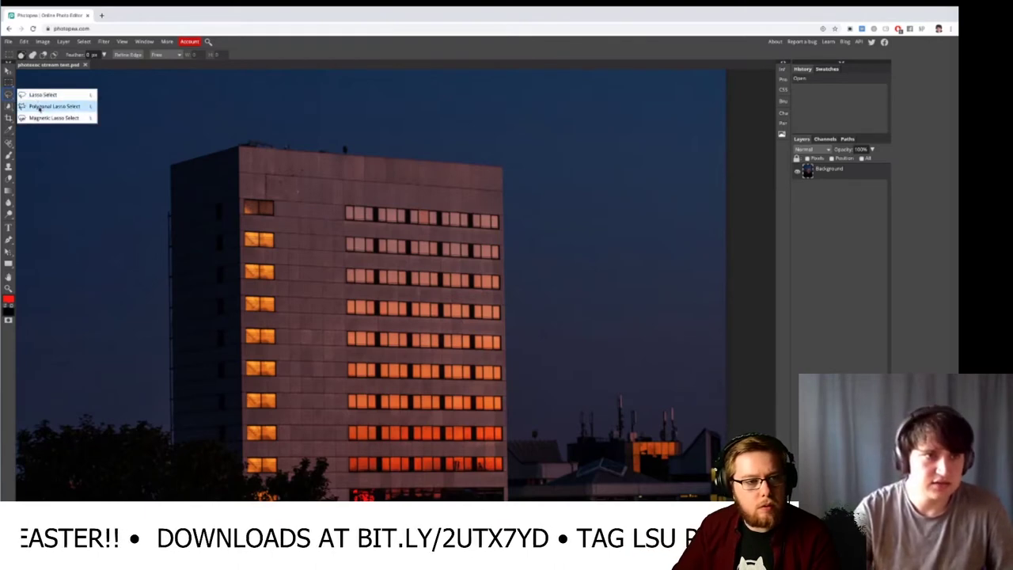
click(39, 107)
click(250, 209)
click(497, 222)
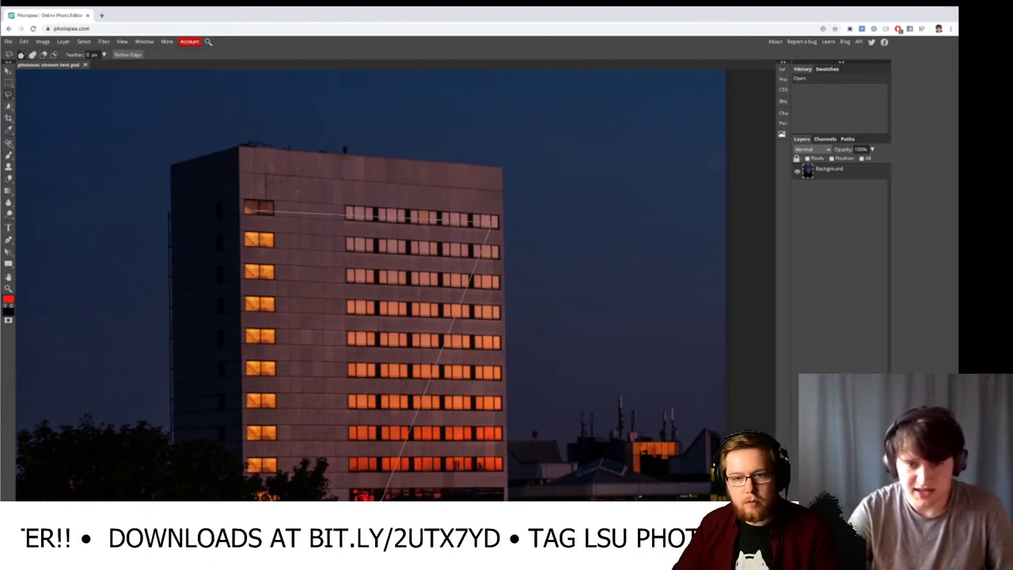
click(379, 500)
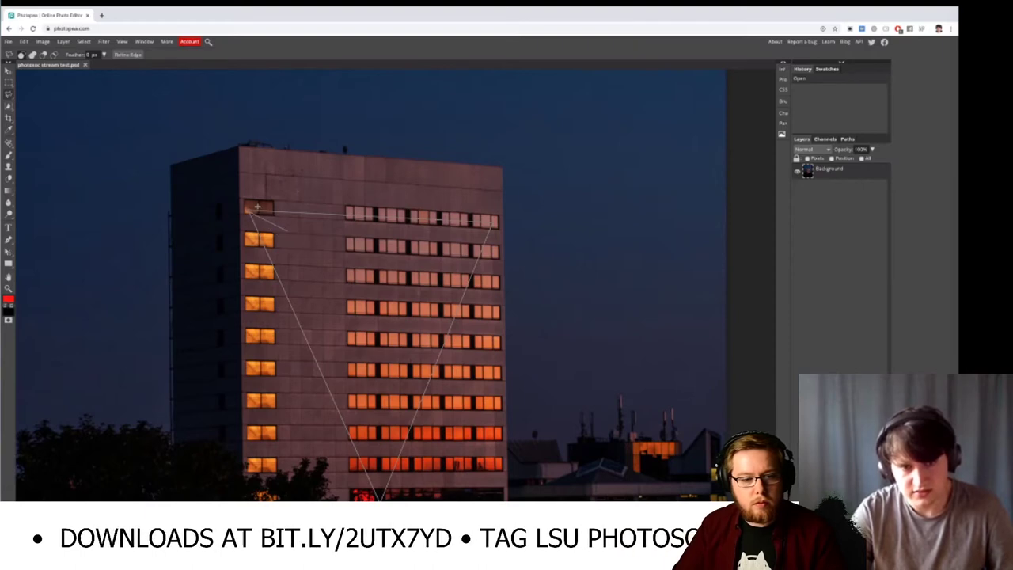
click(247, 211)
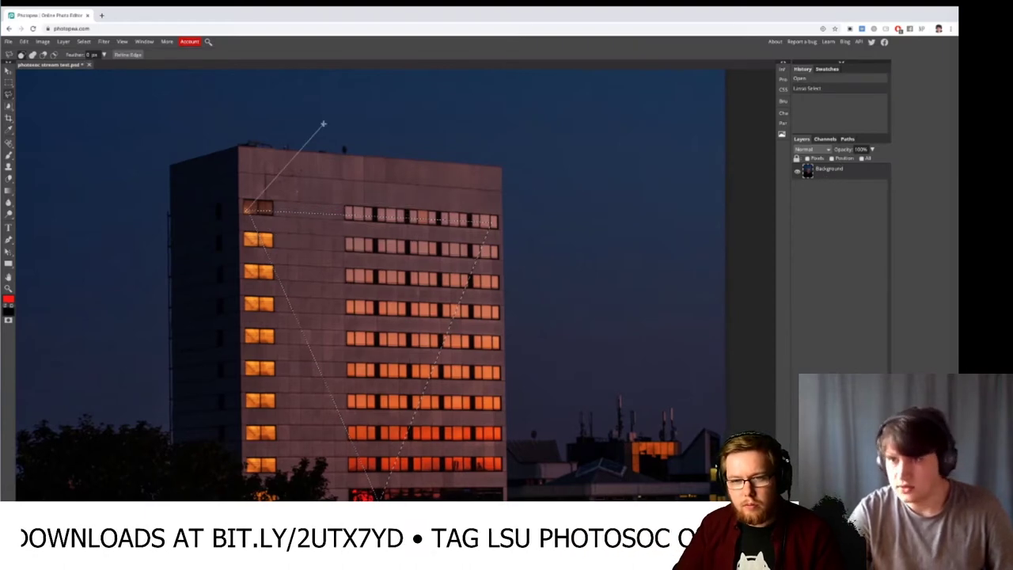
- Copy the triangular selection of the tower to its own layer with Layer Via Copy
click(104, 41)
mouse_move(63, 41)
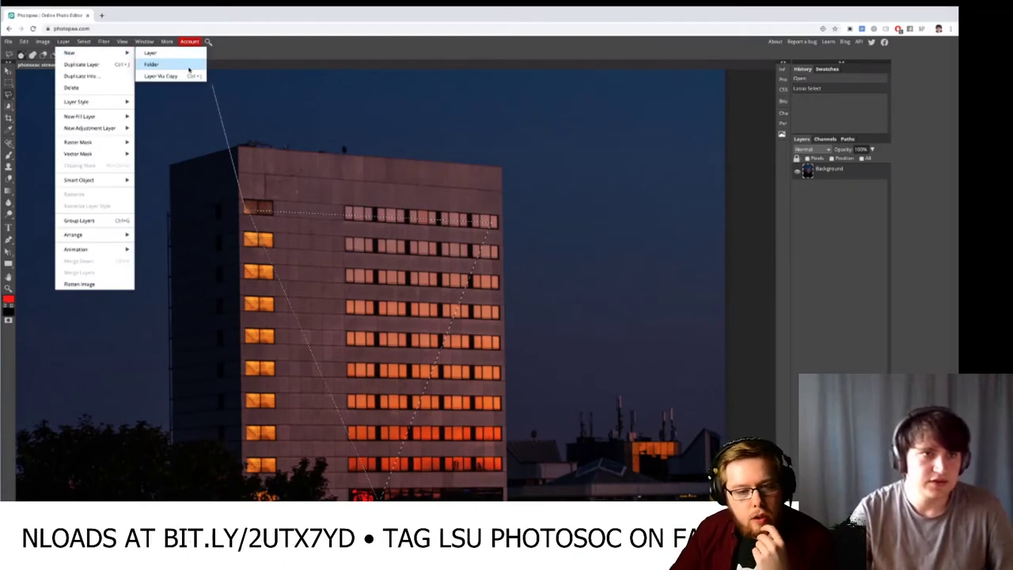
click(187, 76)
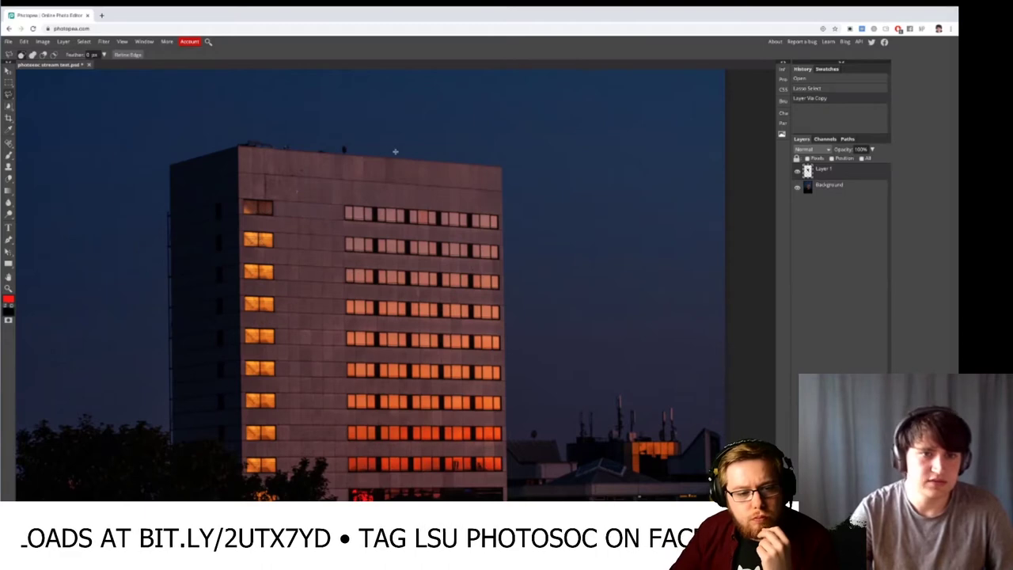
- Hide the Background layer and move the copied triangle up and to the left on the canvas
click(798, 188)
key(v)
drag(343, 227, 251, 146)
scroll(288, 199, down, 2)
scroll(384, 272, up, 1)
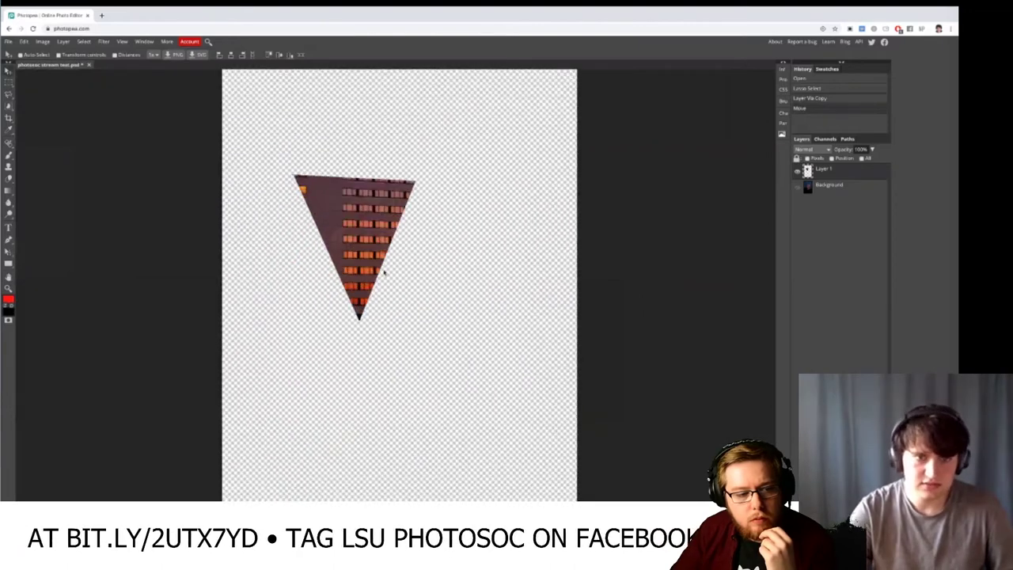
drag(383, 272, 384, 279)
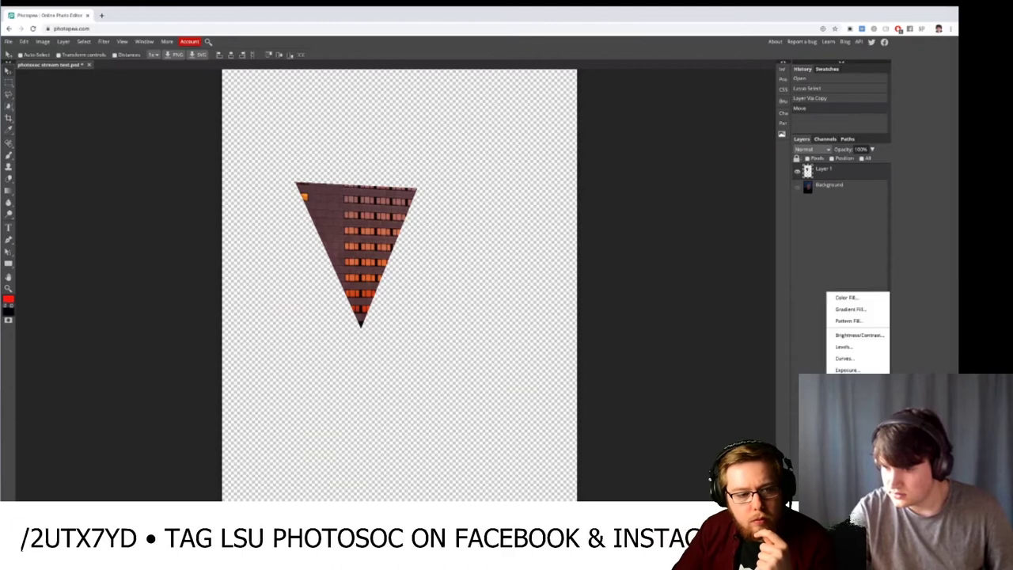
- Add a Color Fill layer, set its colour to white, and place it beneath the triangle's layer
click(870, 299)
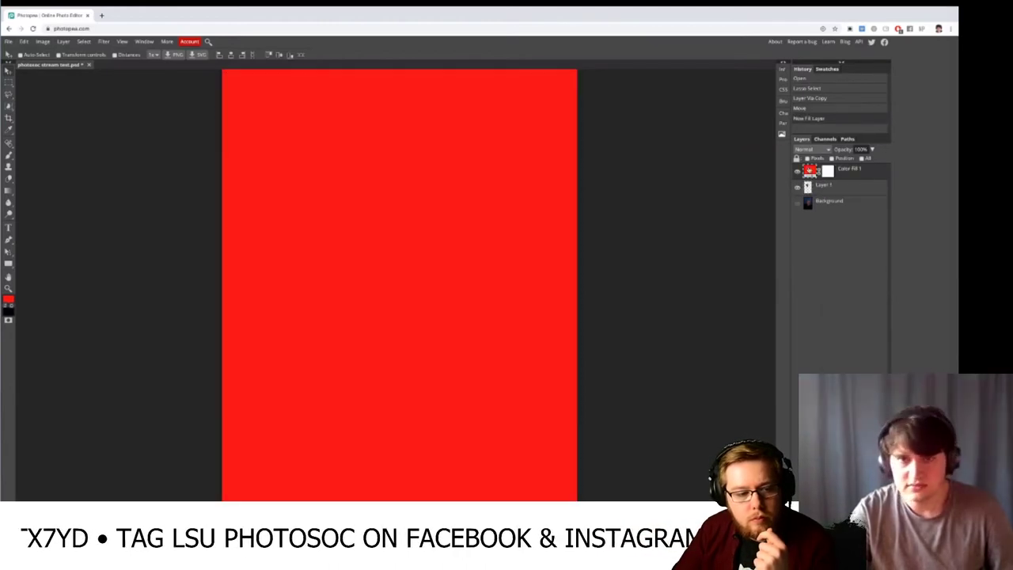
click(782, 79)
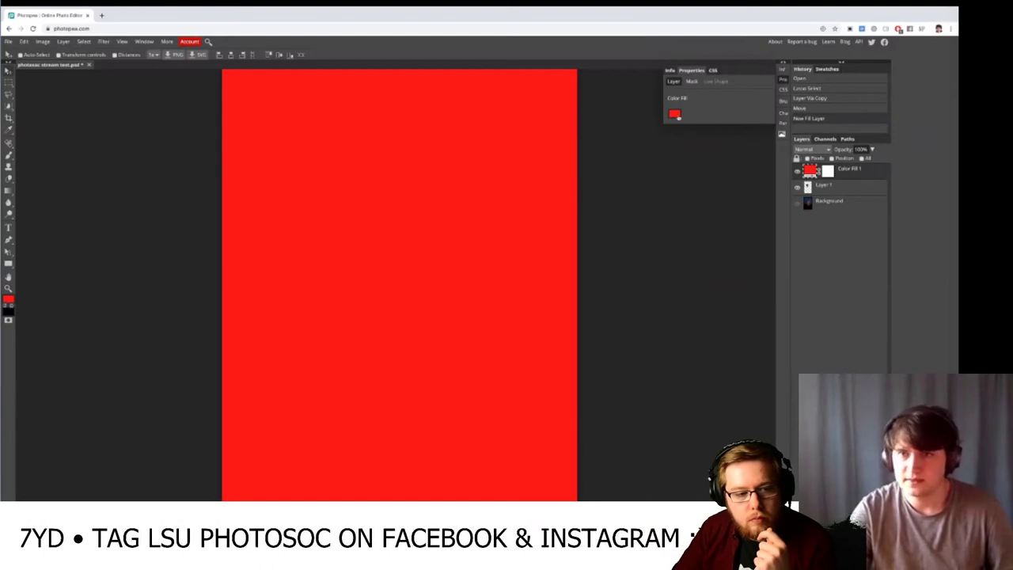
click(674, 113)
drag(70, 115, 45, 90)
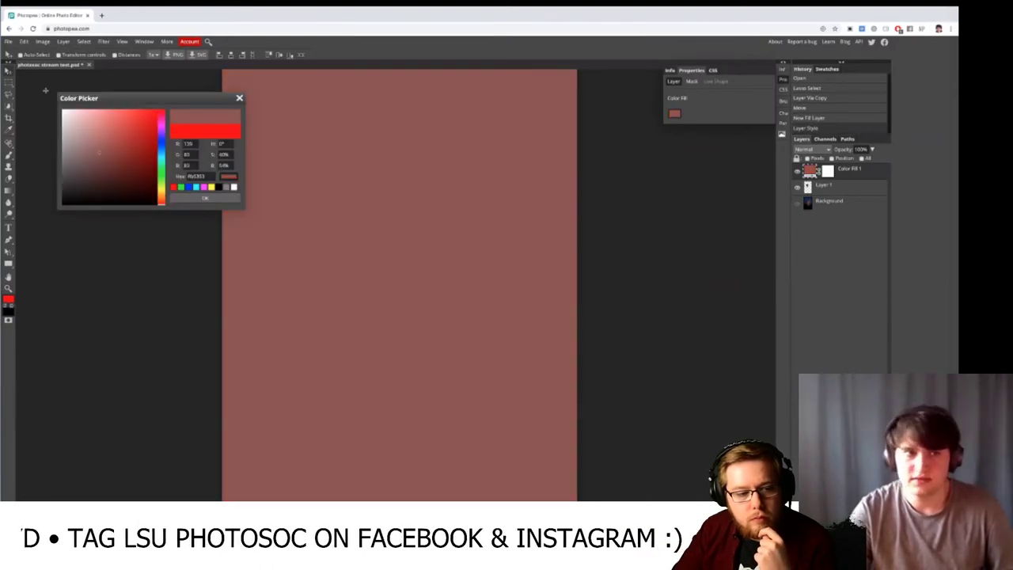
click(204, 198)
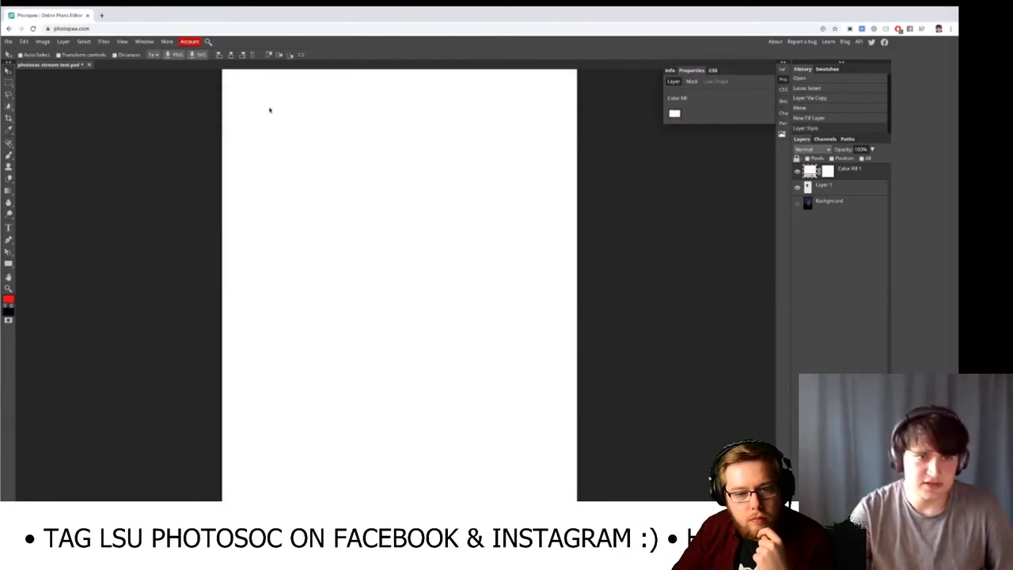
click(782, 79)
mouse_move(858, 171)
mouse_down()
mouse_move(854, 216)
mouse_move(858, 186)
mouse_up()
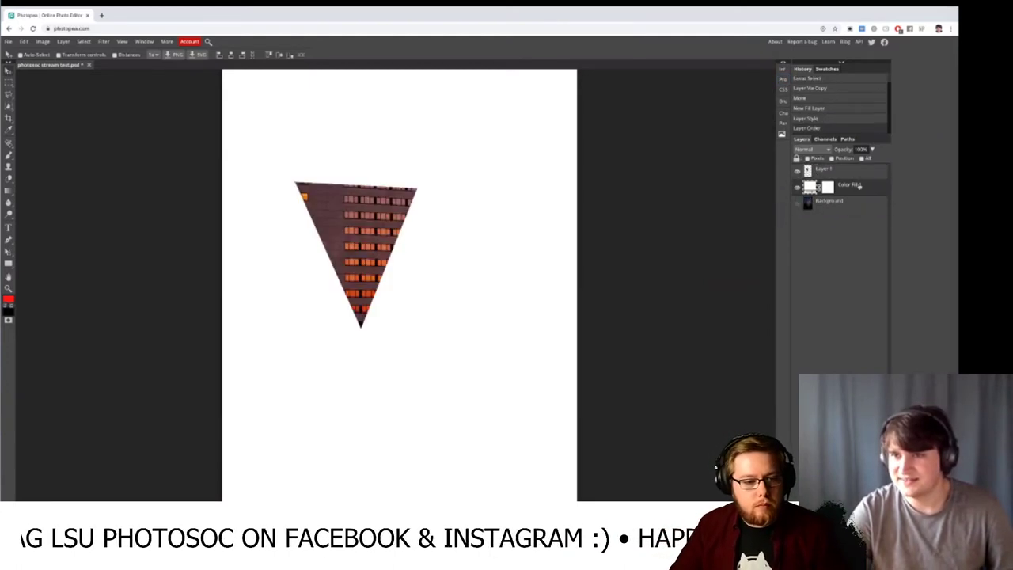
drag(322, 242, 376, 304)
- Select the triangle's layer and shift the triangle slightly up and to the right on the white background
click(850, 174)
mouse_move(347, 231)
mouse_down()
mouse_move(388, 258)
mouse_move(359, 217)
mouse_up()
key(super+t)
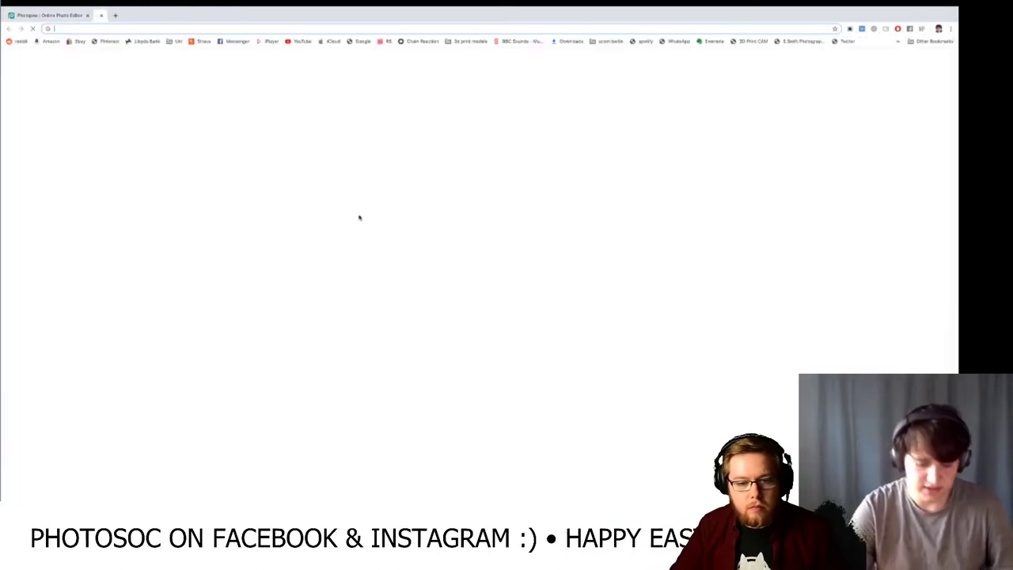
key(ctrl+t)
click(181, 15)
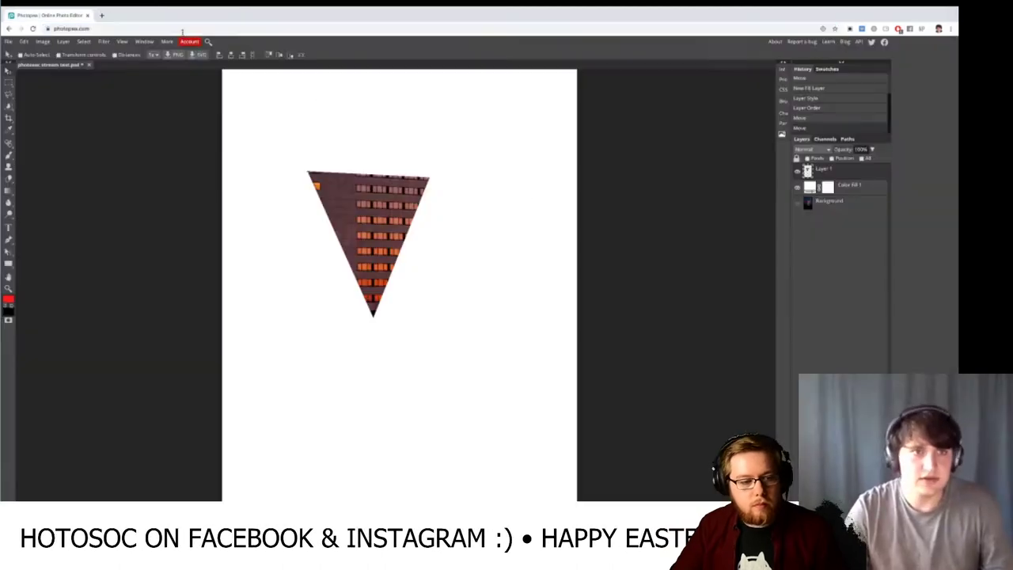
drag(421, 206, 447, 202)
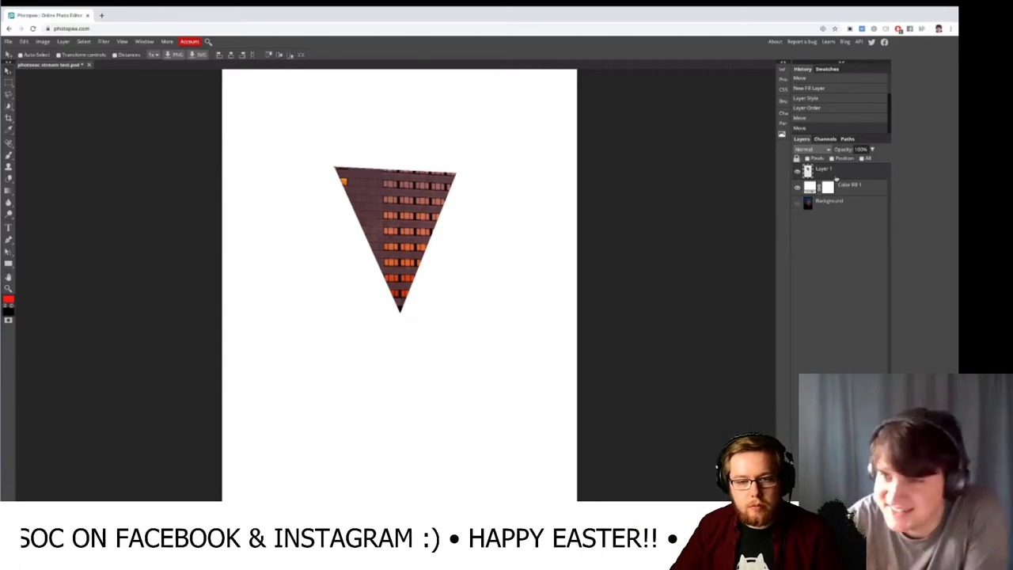
- Scale the triangle down proportionally to roughly two thirds of its size using Transform controls
click(88, 55)
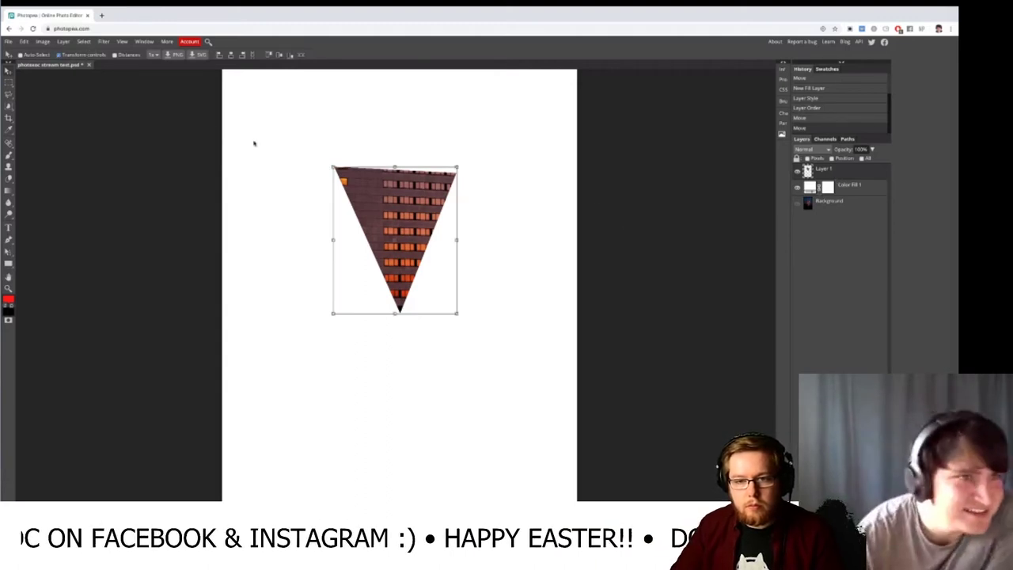
mouse_move(402, 199)
mouse_down()
mouse_move(356, 190)
mouse_move(413, 193)
mouse_up()
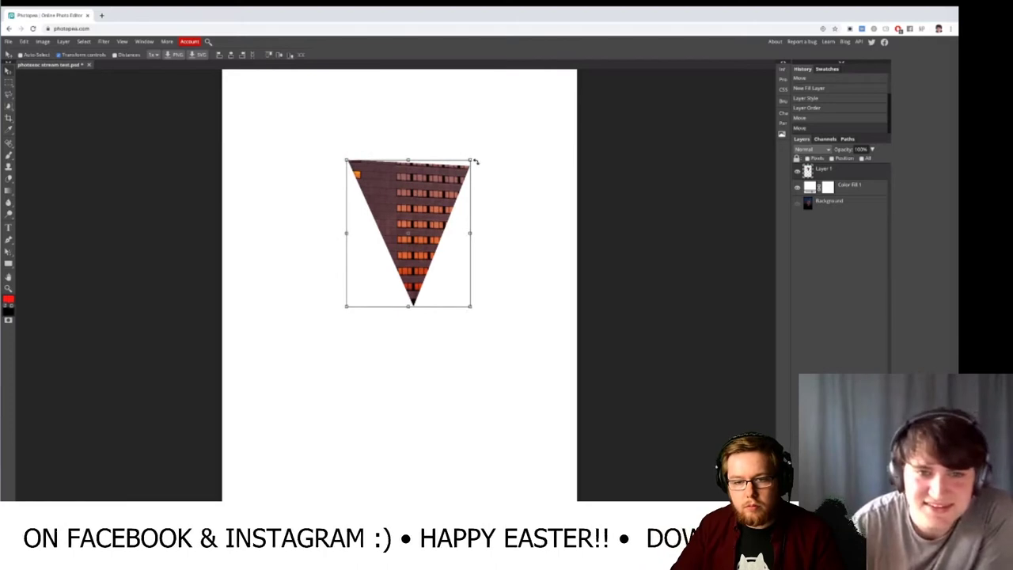
mouse_move(471, 159)
mouse_down()
mouse_move(402, 207)
mouse_move(390, 198)
mouse_move(411, 193)
mouse_move(413, 206)
mouse_move(461, 182)
mouse_move(465, 168)
mouse_up()
drag(423, 208, 427, 213)
key(Return)
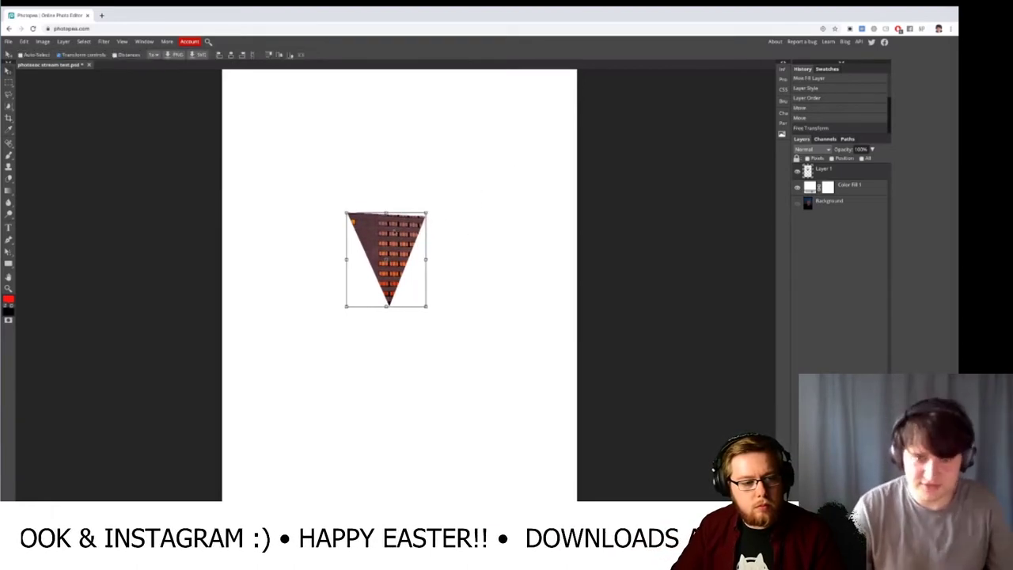
- Move the scaled triangle left of the canvas centre and turn off the Transform controls
drag(386, 245, 348, 226)
click(58, 55)
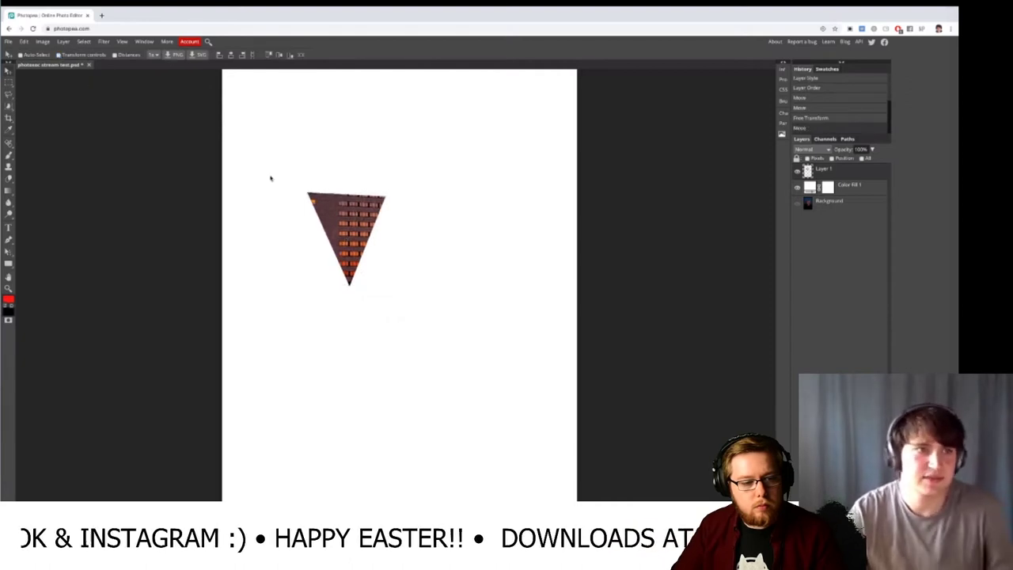
drag(559, 216, 560, 230)
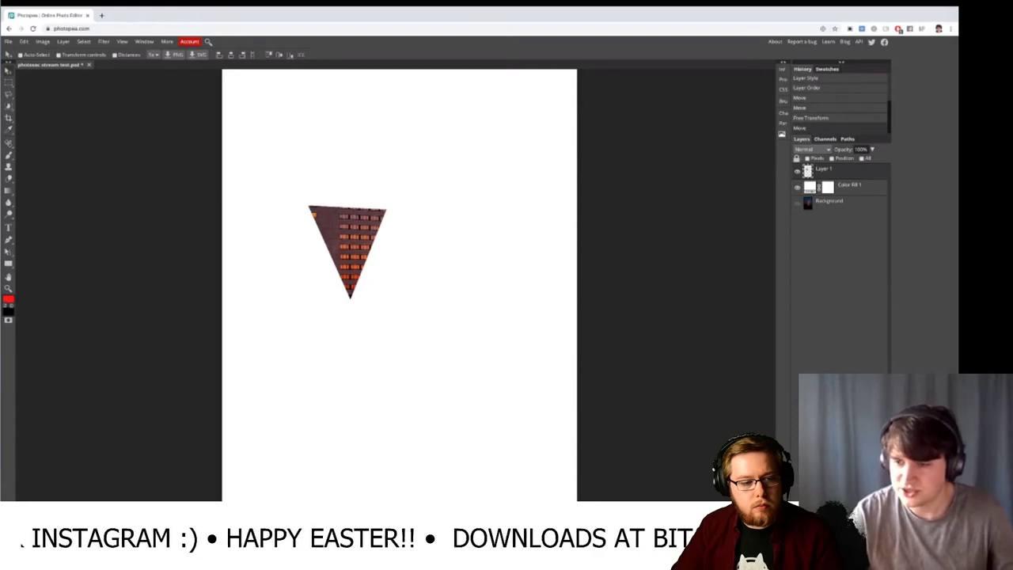
- Duplicate the triangle layer and shift the copy slightly up and to the left of the original
key(ctrl+j)
mouse_move(419, 230)
mouse_down()
mouse_move(482, 233)
mouse_move(407, 219)
mouse_move(415, 226)
mouse_up()
key(shift+Left)
key(shift+Left)
key(shift+Left)
key(shift+Left)
key(shift+Left)
key(shift+Left)
key(shift+Left)
key(shift+Left)
- Rotate the duplicate triangle by -30° and position it so its lower tip meets the original's lower tip
click(84, 56)
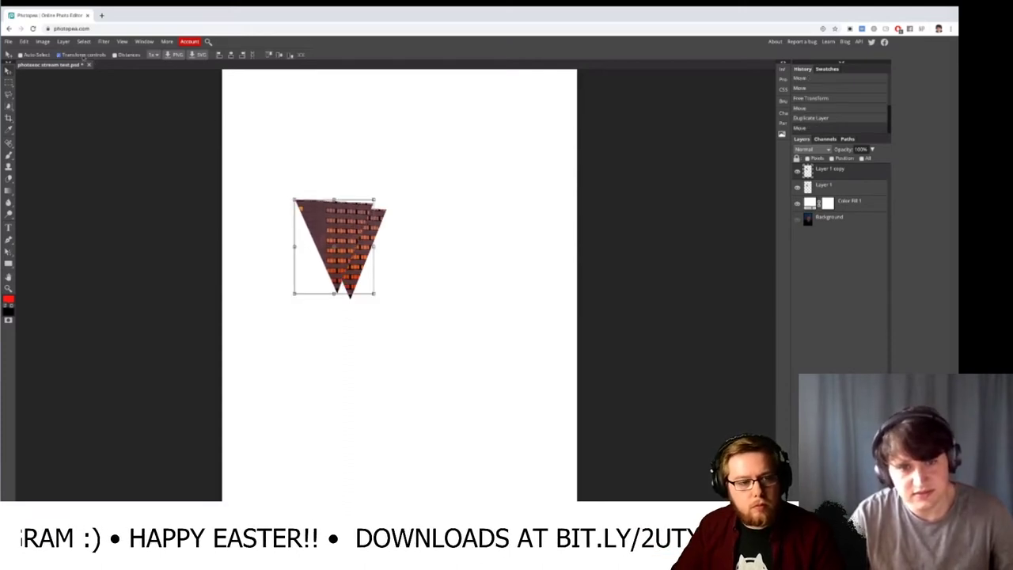
drag(376, 193, 348, 194)
drag(347, 230, 337, 235)
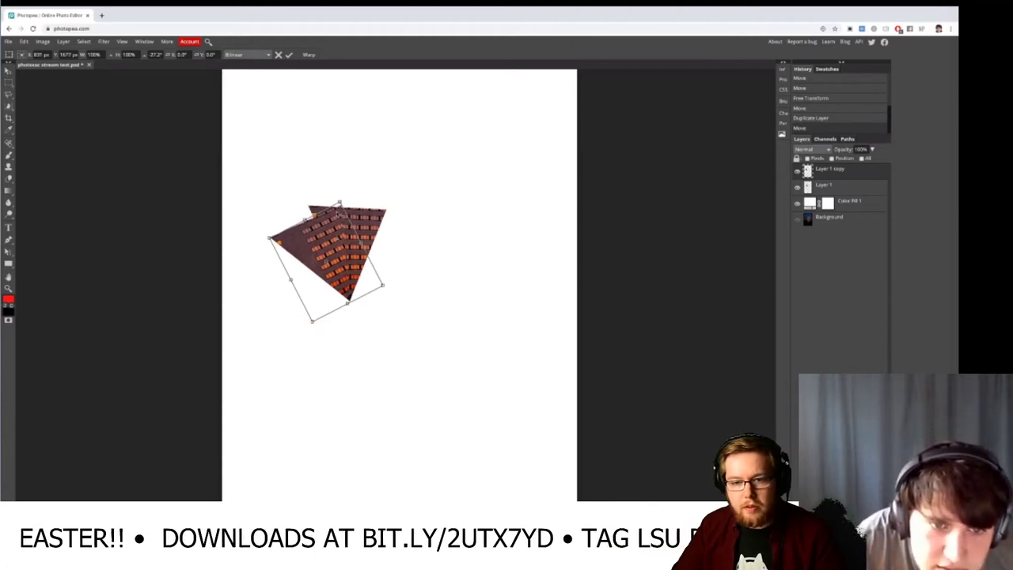
drag(337, 235, 507, 192)
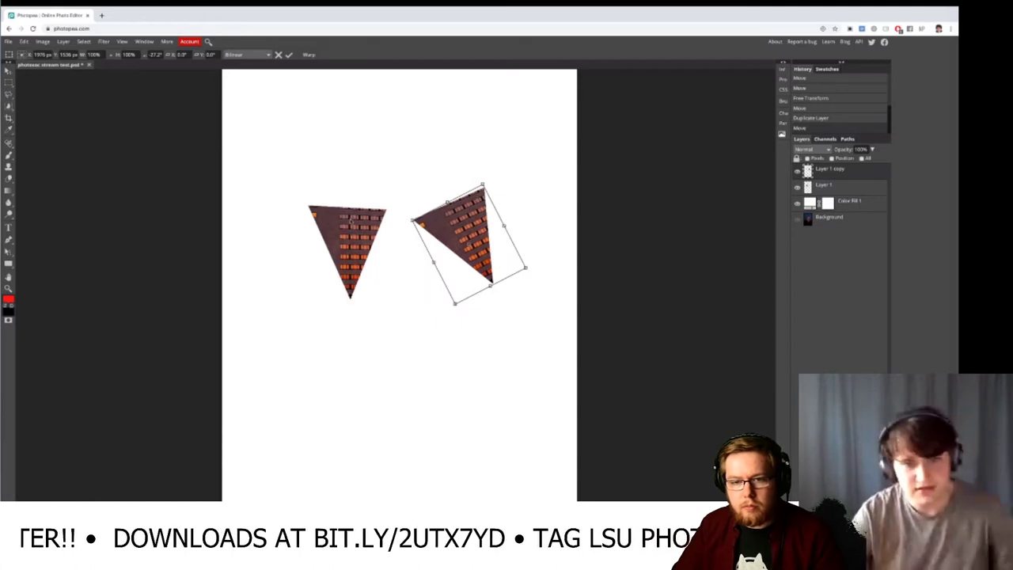
drag(503, 231, 341, 247)
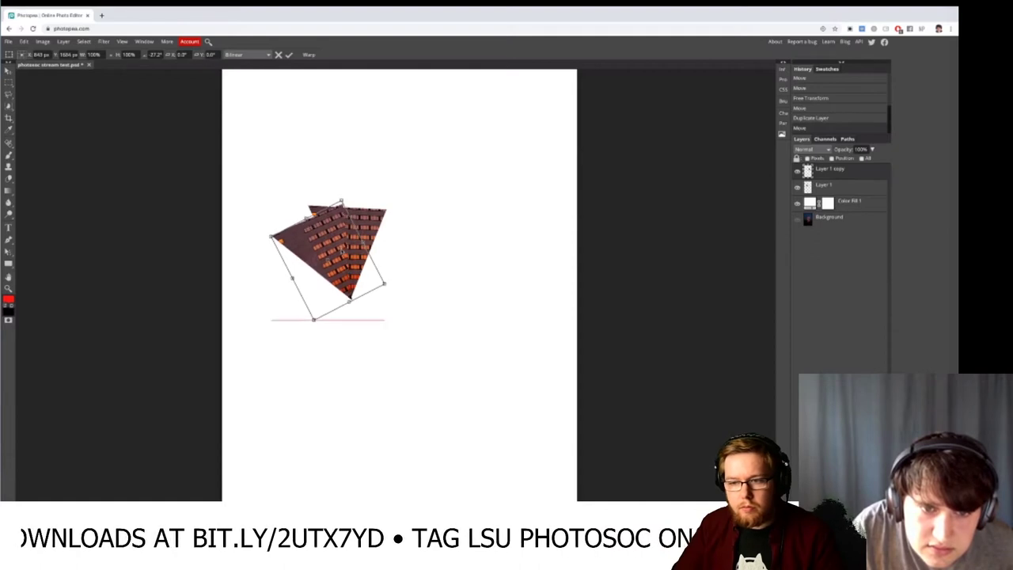
drag(161, 56, 139, 56)
text(-3)
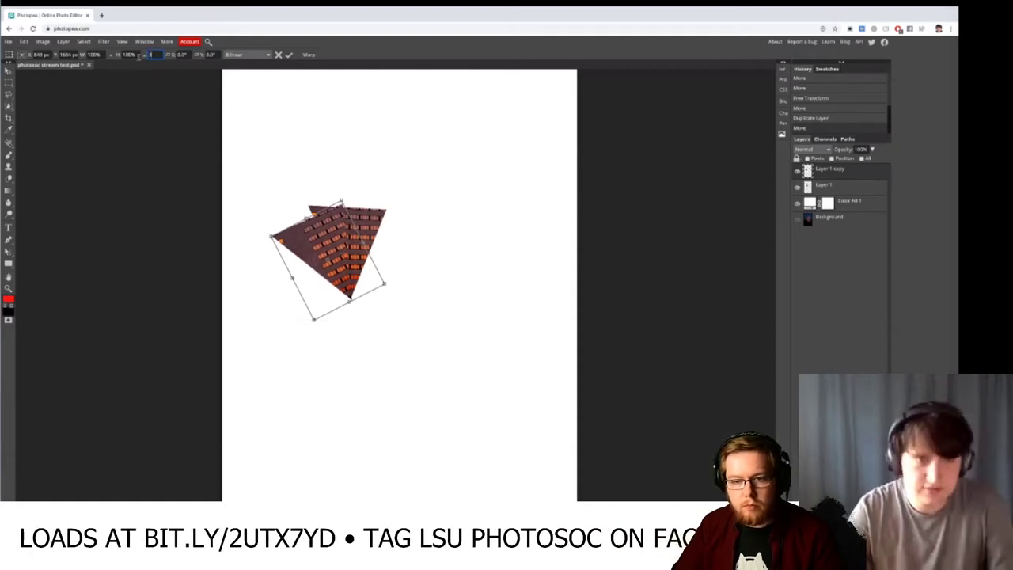
text(0)
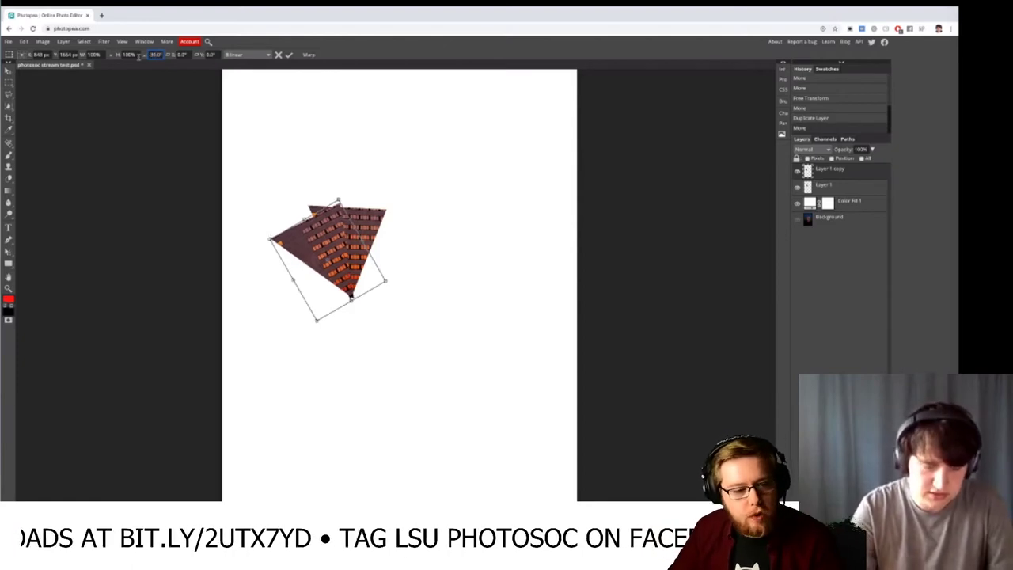
click(289, 54)
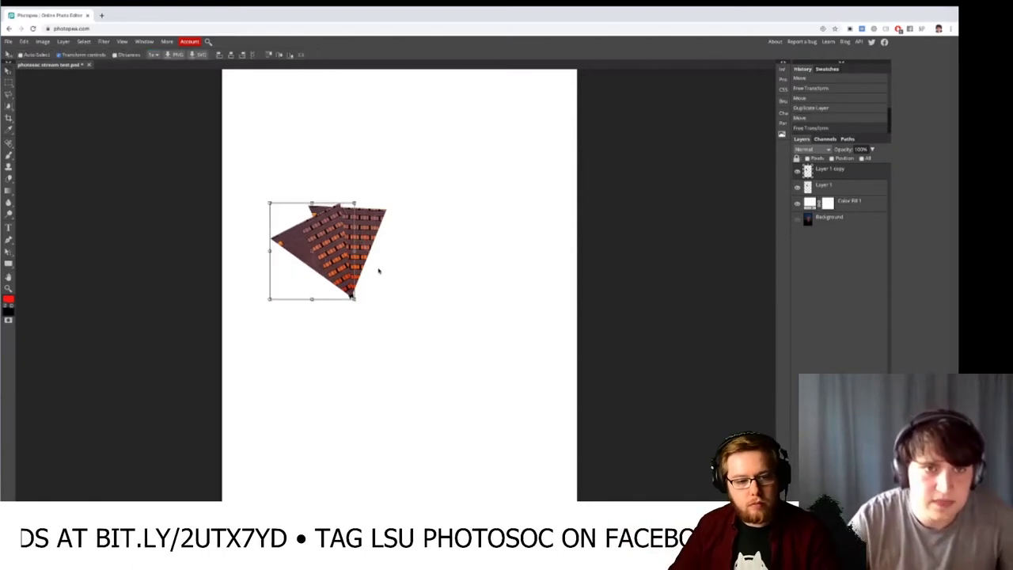
drag(345, 268, 350, 271)
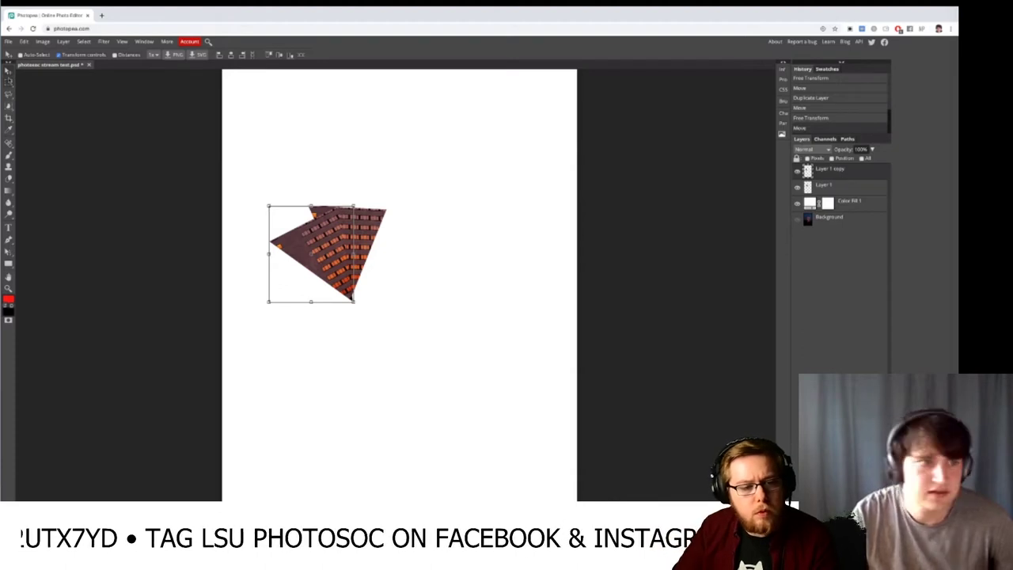
- Duplicate the rotated triangle layer and offset the new copy down and to the left
drag(865, 173, 864, 411)
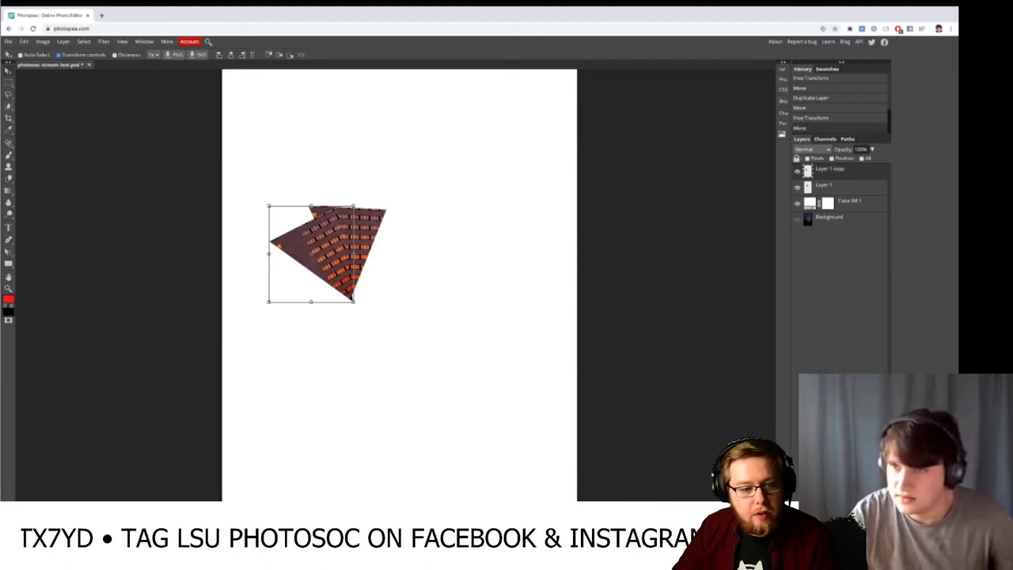
key(ctrl+j)
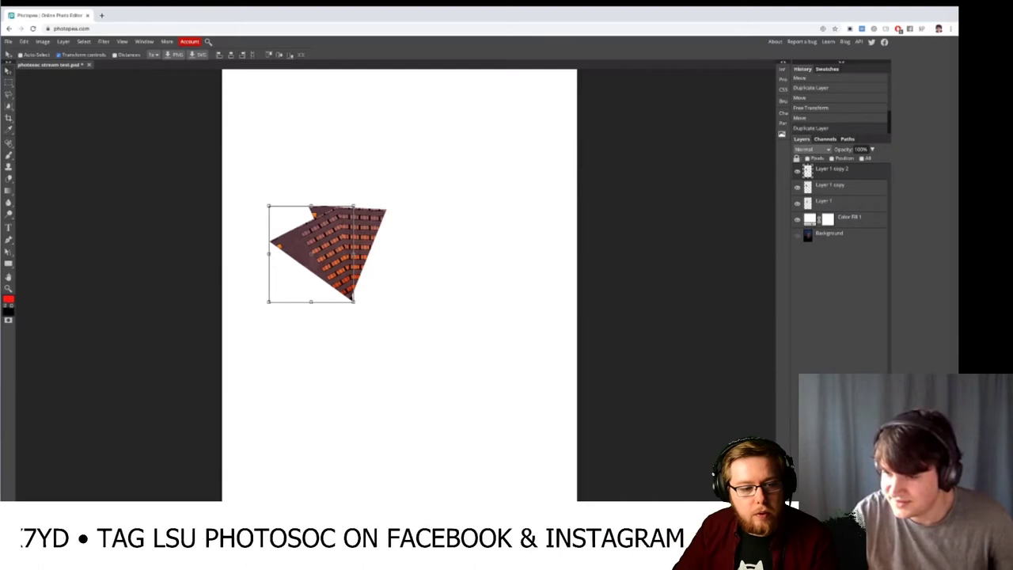
drag(336, 262, 323, 277)
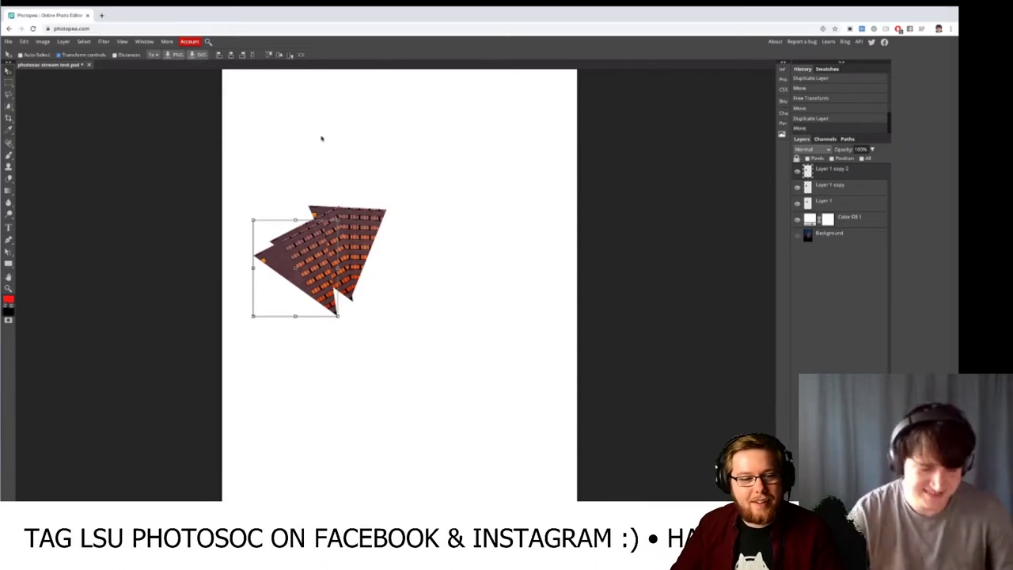
- Rotate the second copy by -30° and align its tip with the tips of the other triangles
key(ctrl+t)
drag(330, 202, 310, 196)
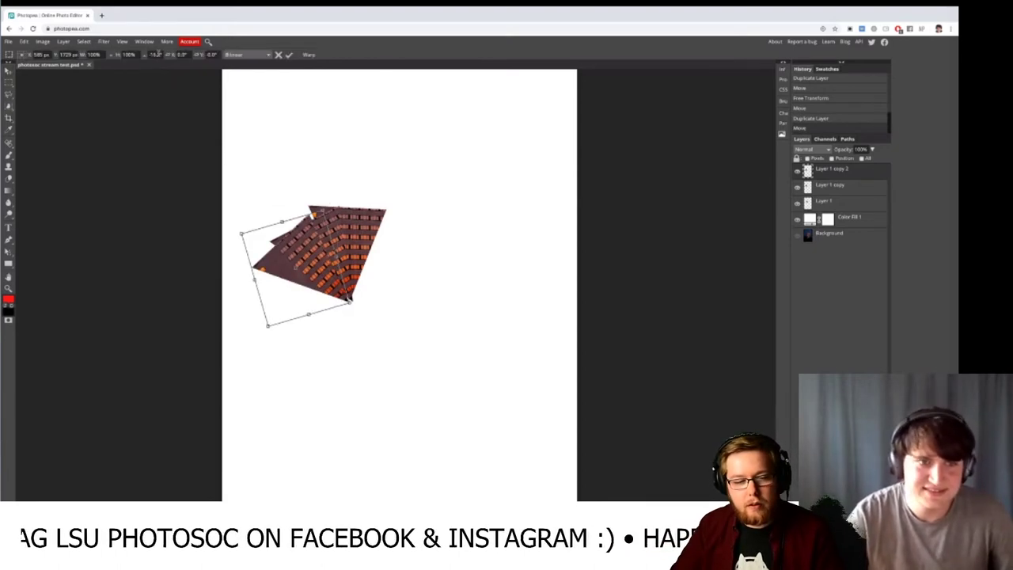
double_click(155, 53)
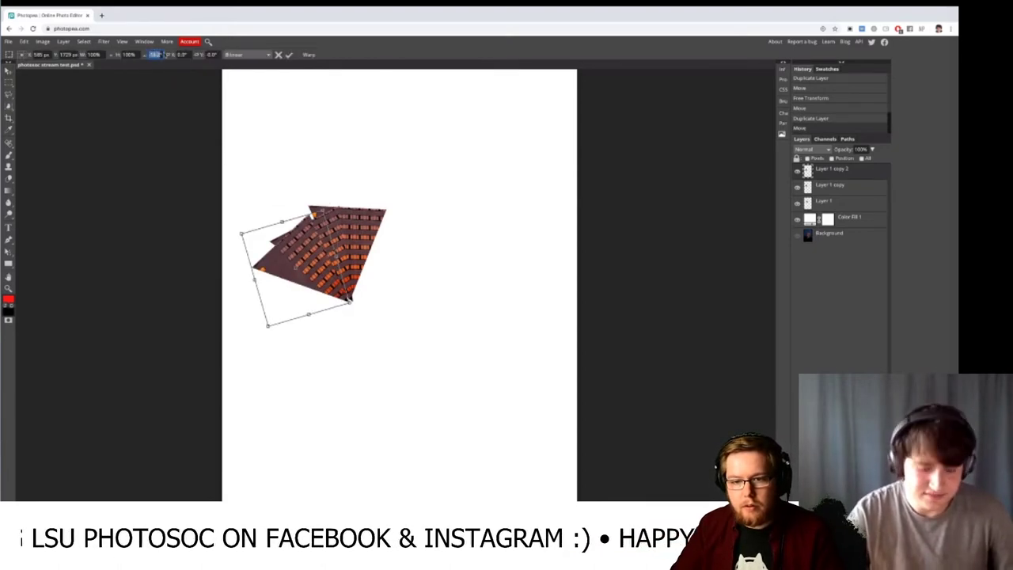
key(BackSpace)
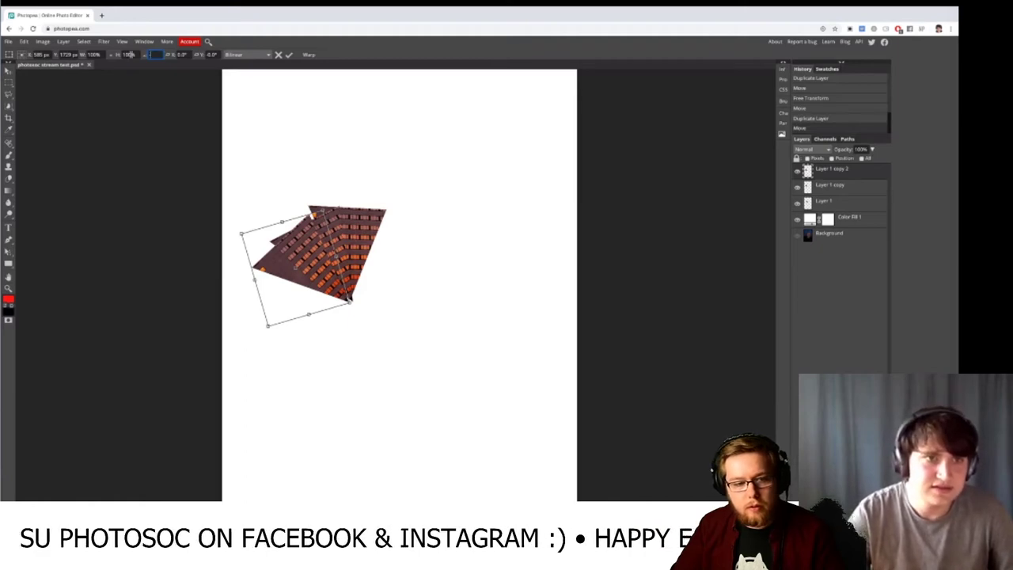
key(Return)
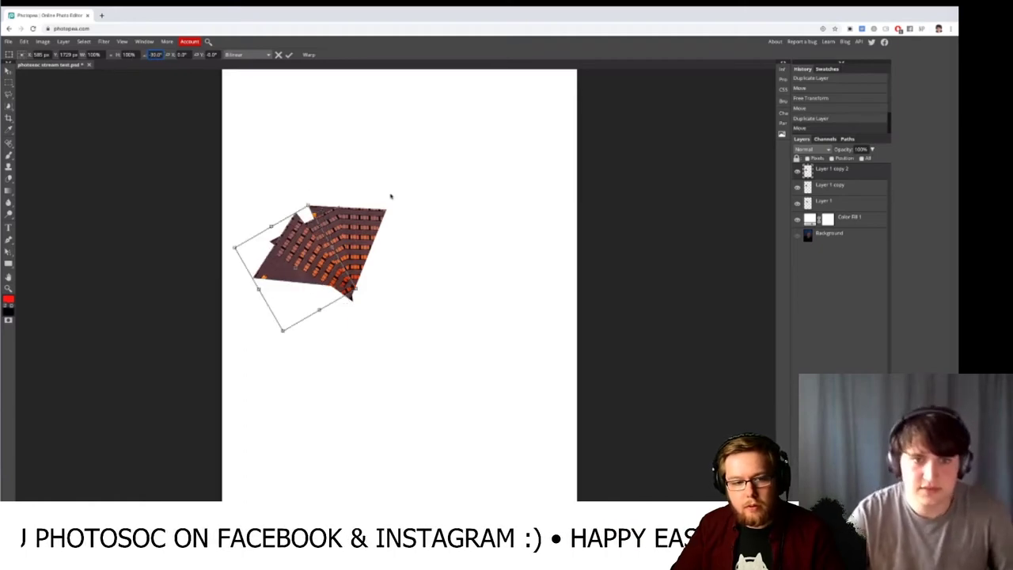
drag(310, 268, 308, 283)
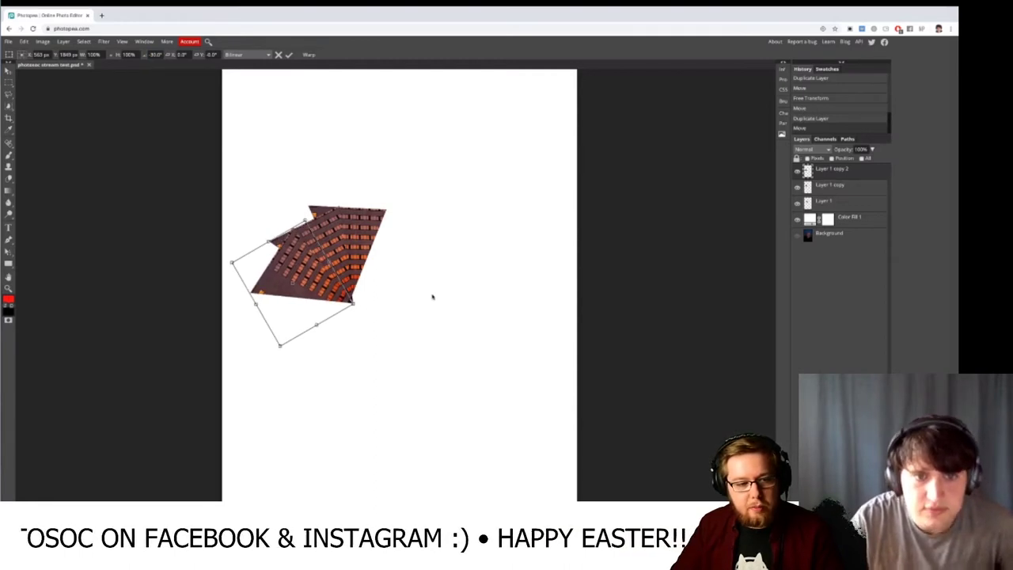
key(Return)
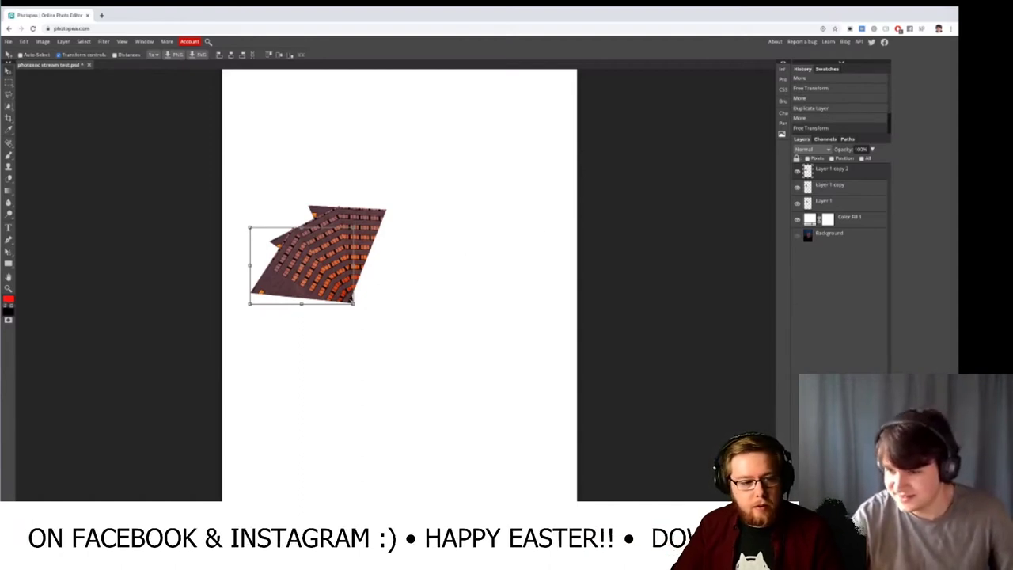
- Add a third copy of the triangle, rotated further counter-clockwise, with its tip at the fan's shared point
key(ctrl+j)
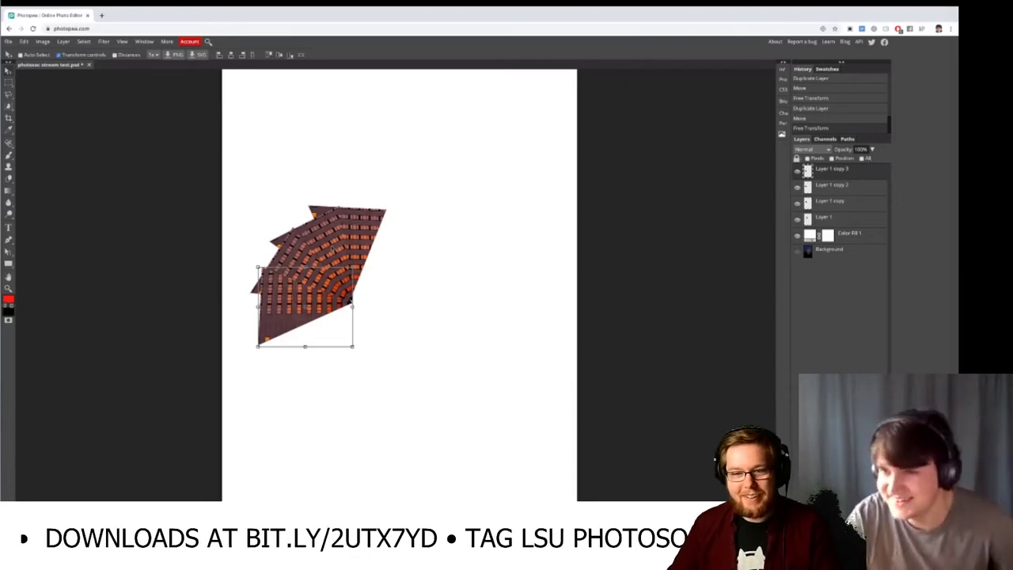
drag(282, 313, 283, 296)
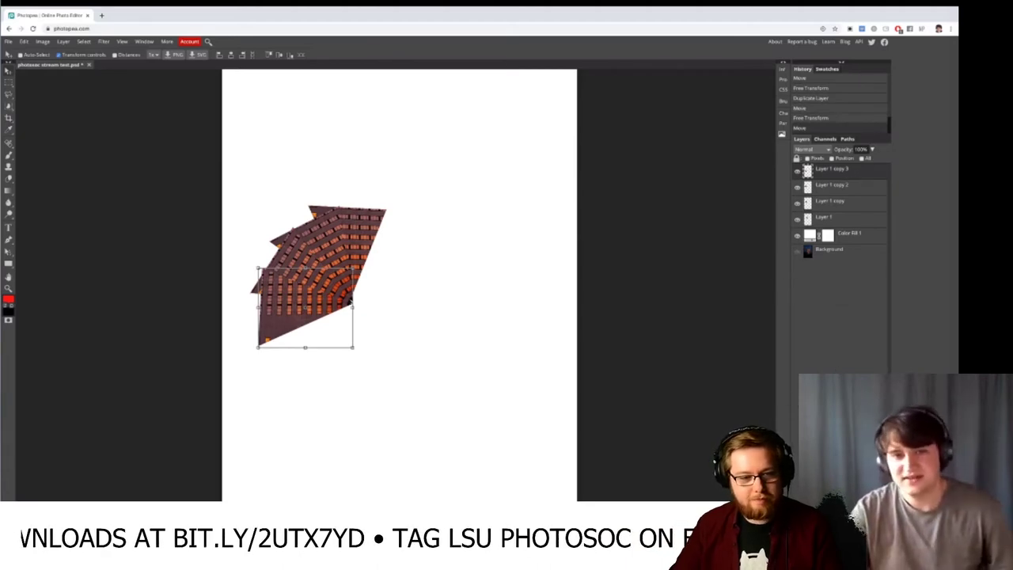
- Add a fourth copy of the triangle, rotated a further -30°, with its tip at the fan's shared point
key(ctrl+j)
drag(350, 305, 354, 336)
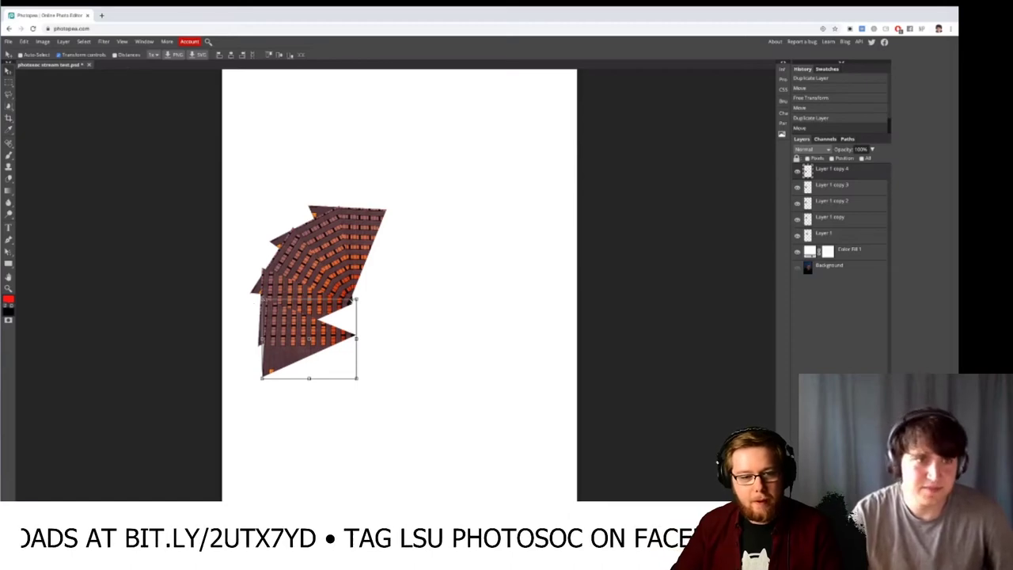
drag(251, 303, 240, 305)
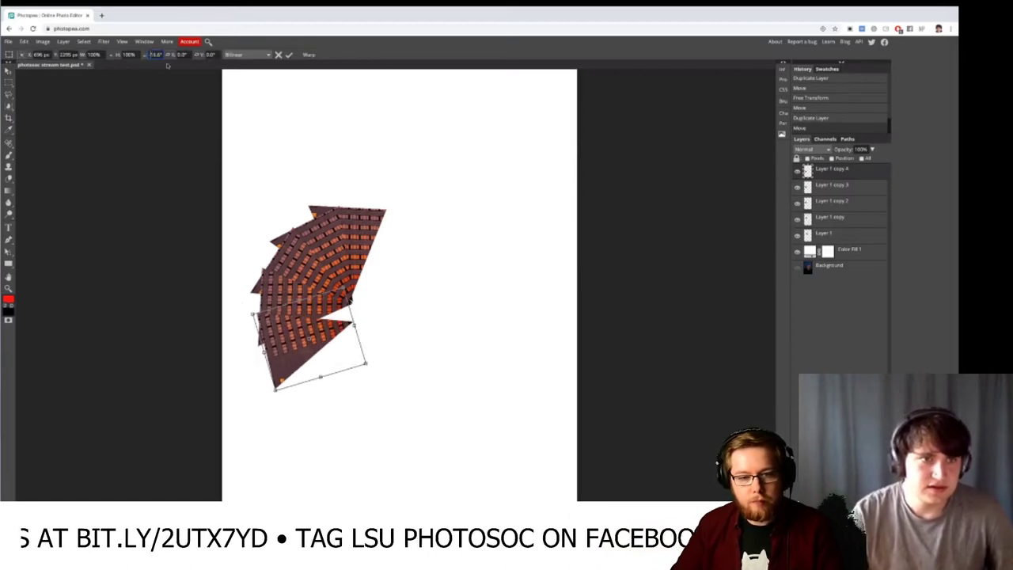
key(ctrl+a)
key(BackSpace)
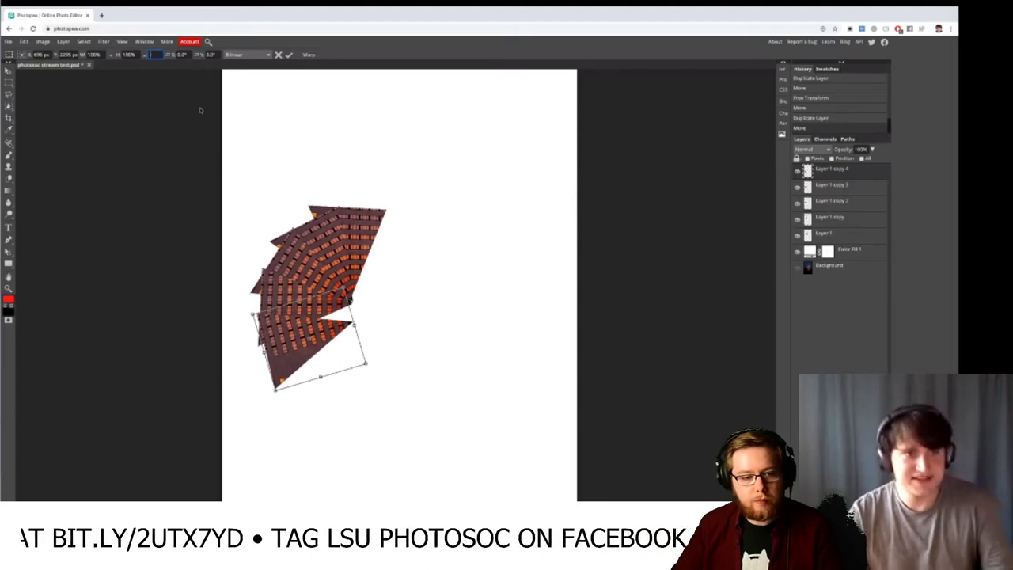
text(-30)
key(Return)
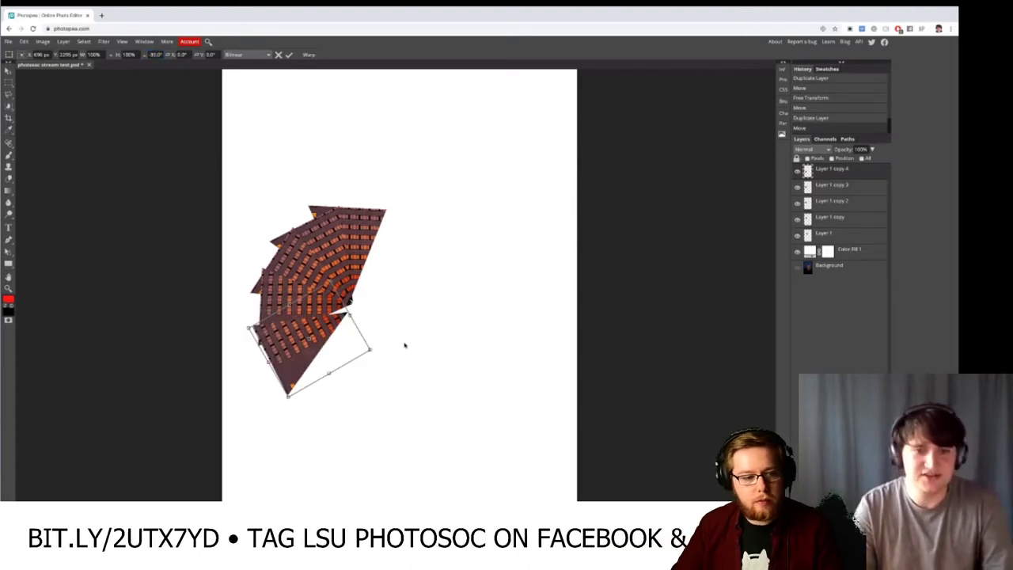
drag(332, 320, 335, 315)
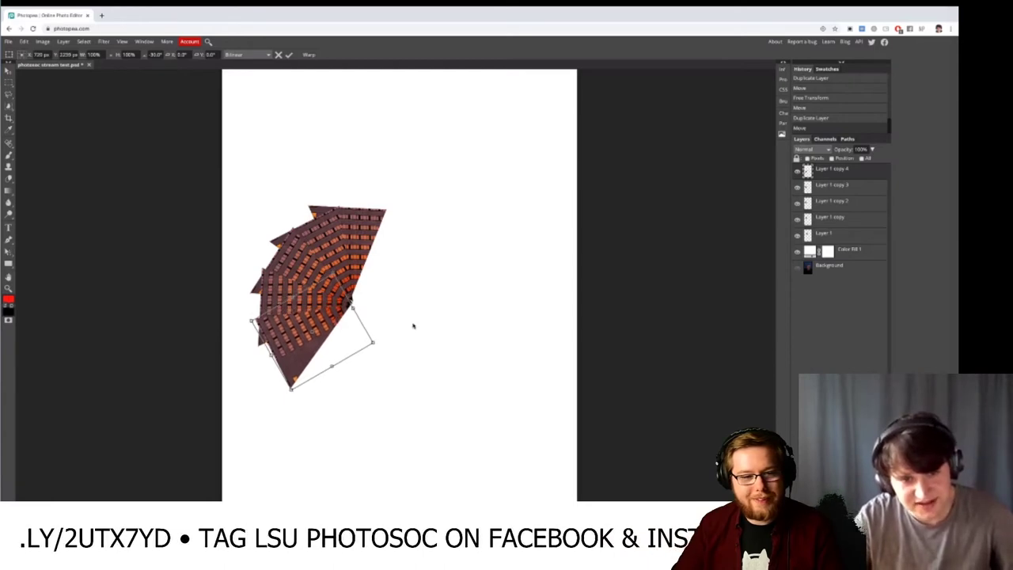
key(Return)
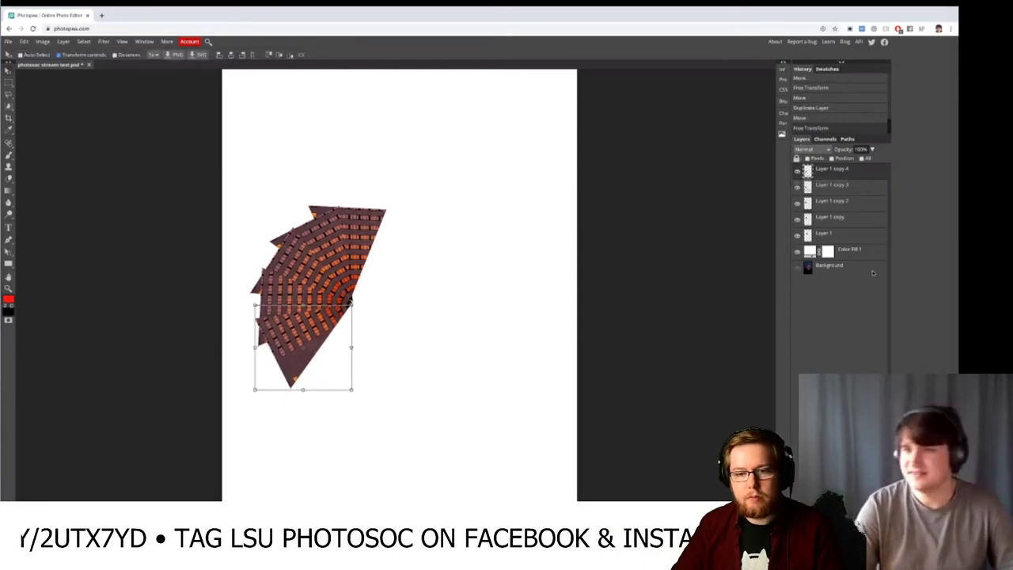
- Duplicate the newest triangle, rotate the fifth copy by -30° and nudge its tip onto the fan's shared point
key(ctrl+j)
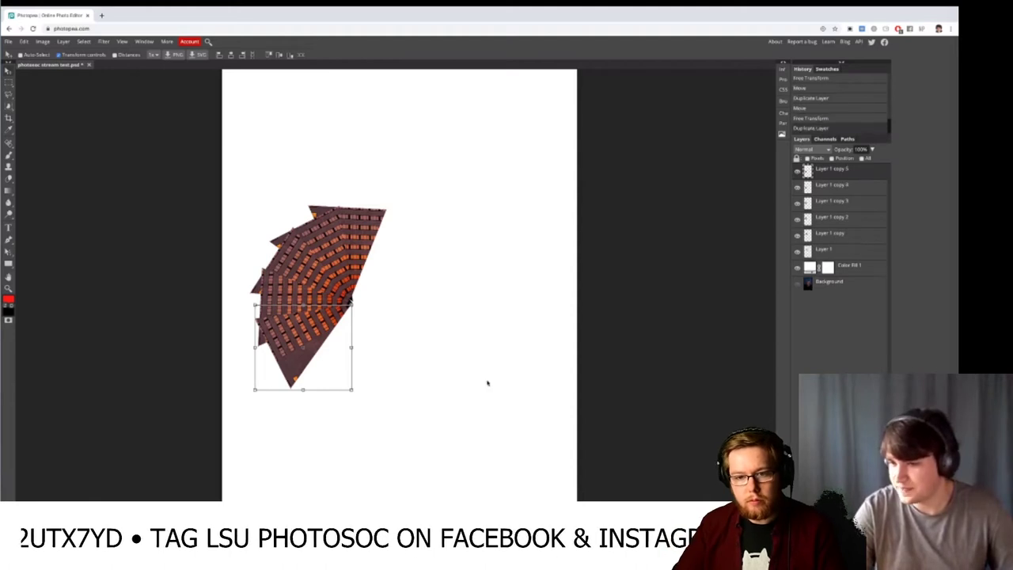
drag(331, 333, 352, 301)
click(156, 54)
text(-30)
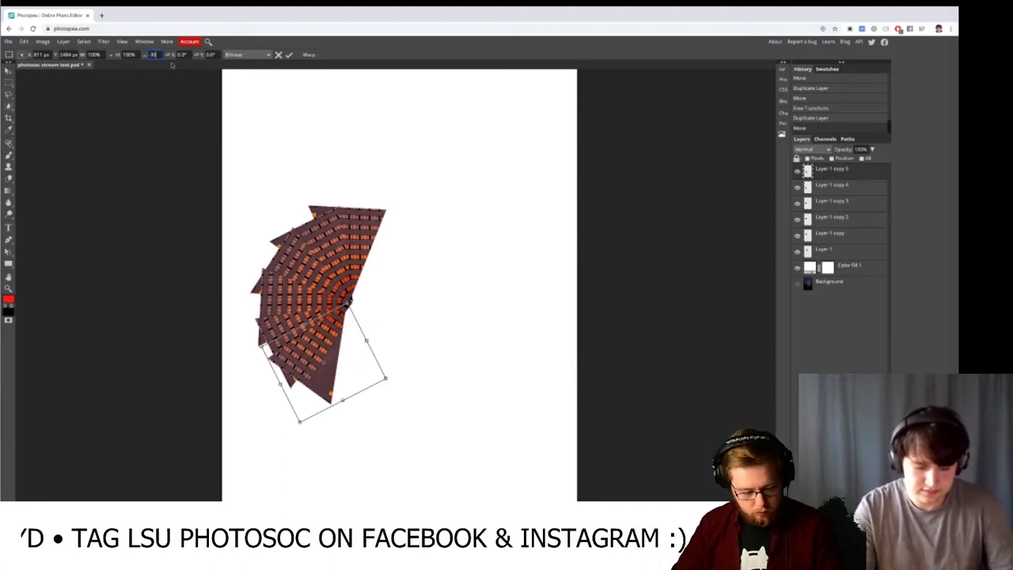
key(Return)
drag(342, 300, 349, 304)
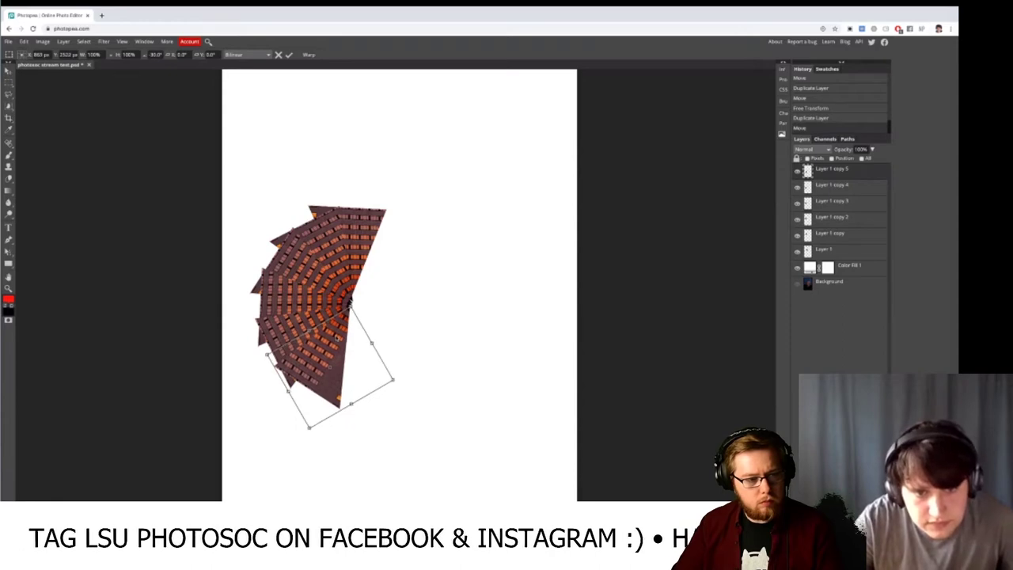
key(Return)
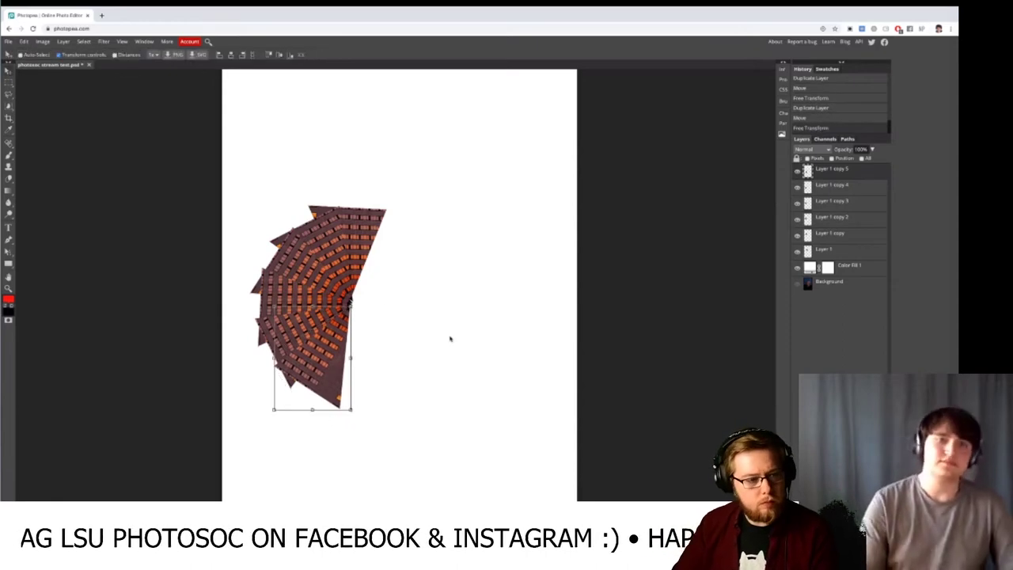
key(Left)
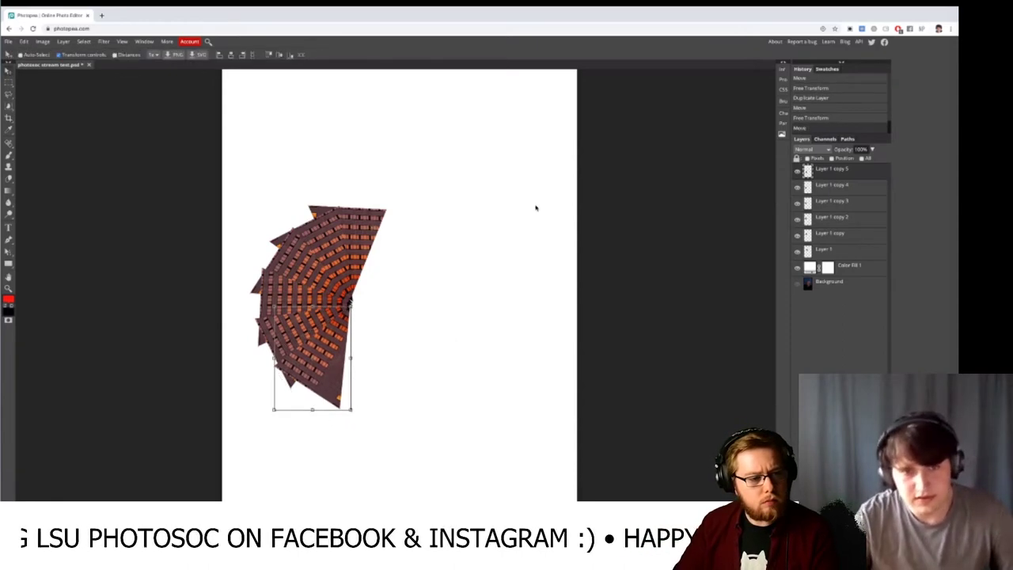
- Reveal the original tower photo behind the fan by hiding Color Fill 1, and show the white fill again
click(837, 284)
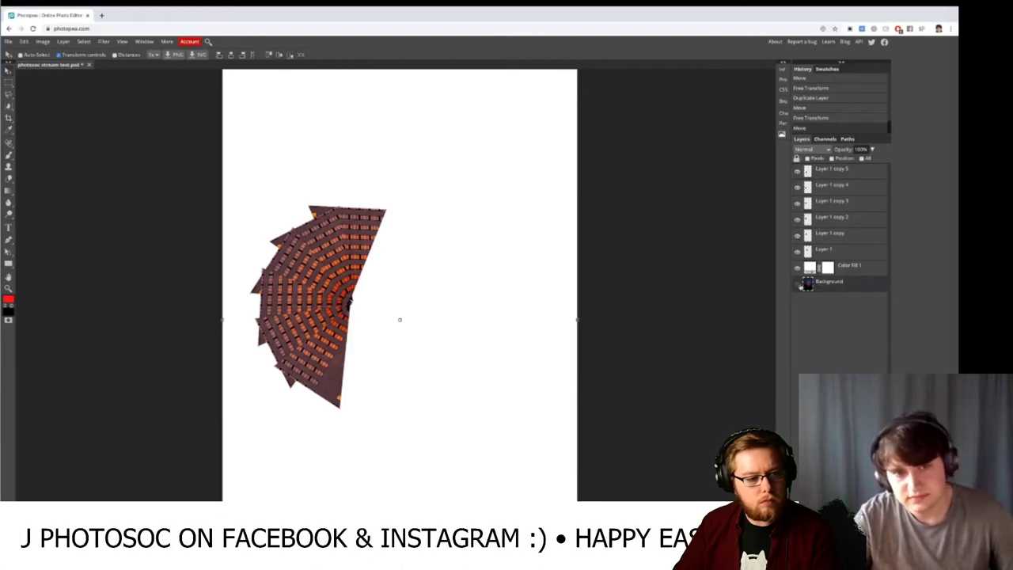
click(797, 268)
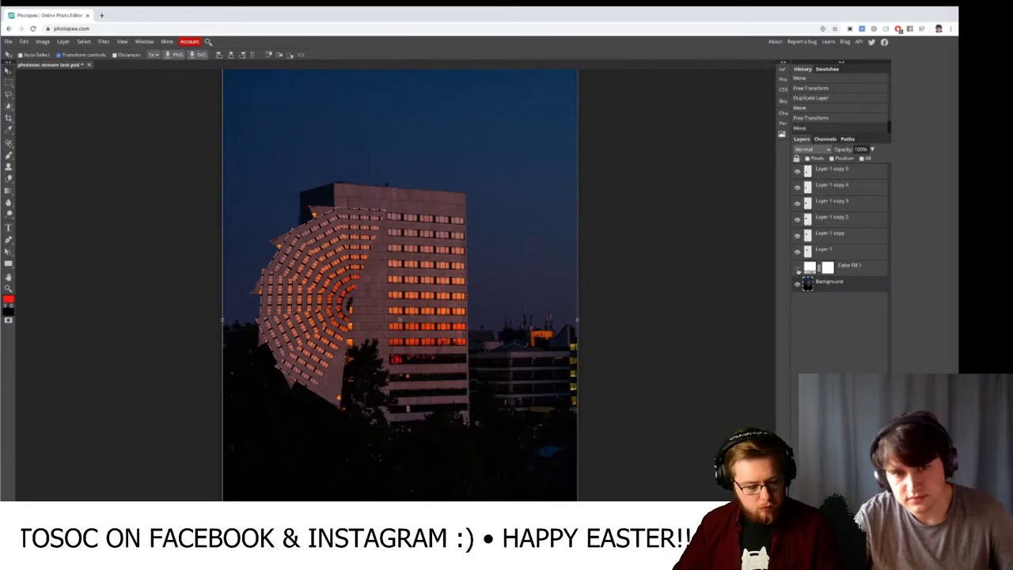
click(855, 253)
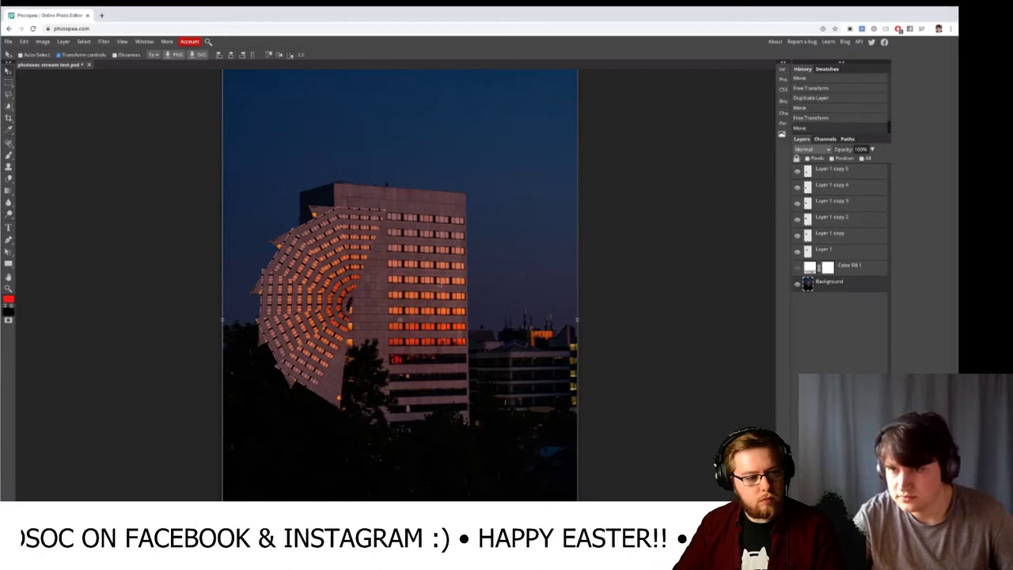
drag(435, 282, 455, 282)
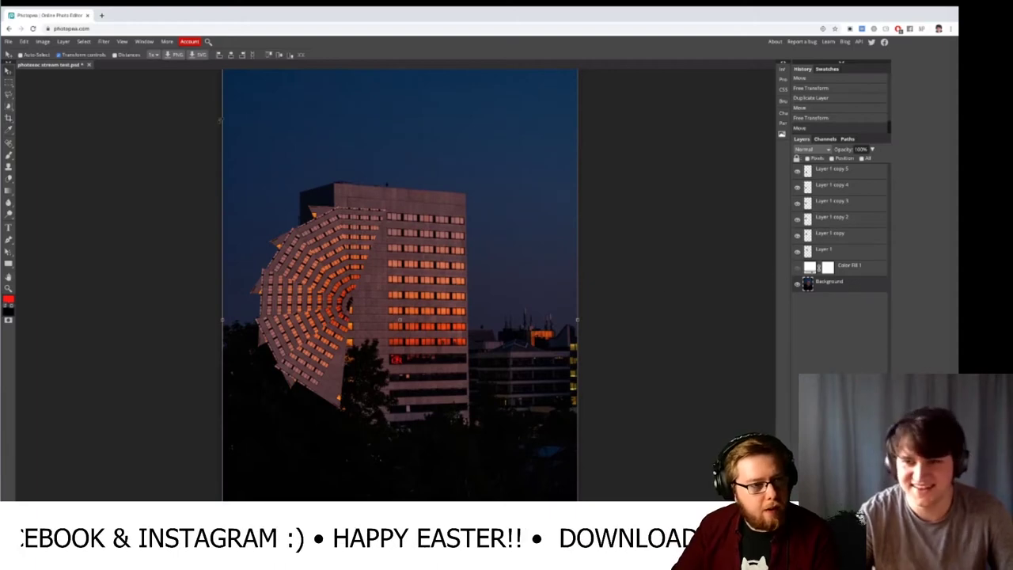
click(797, 269)
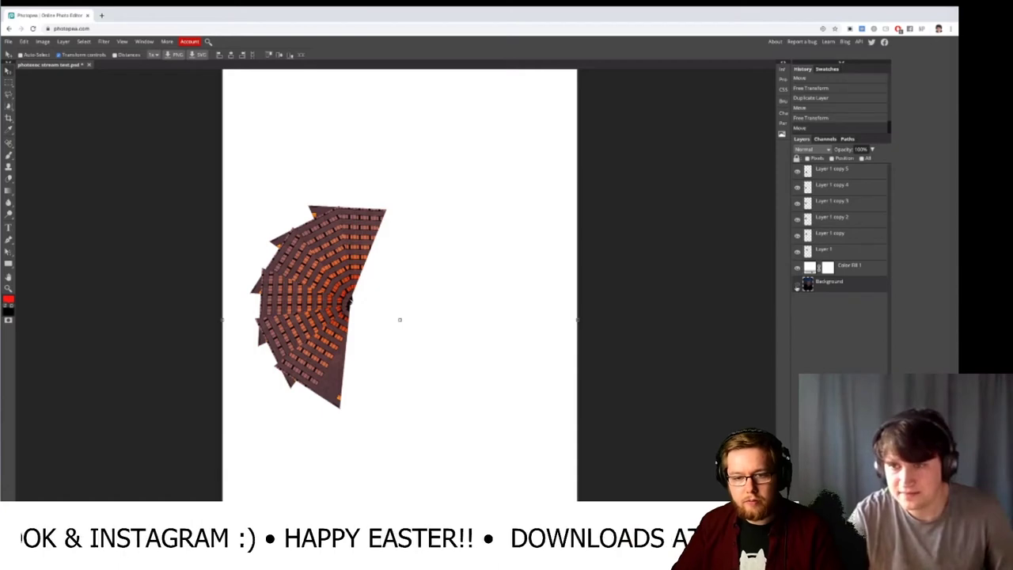
- Change the Color Fill 1 layer from white to a dark navy blue
click(808, 268)
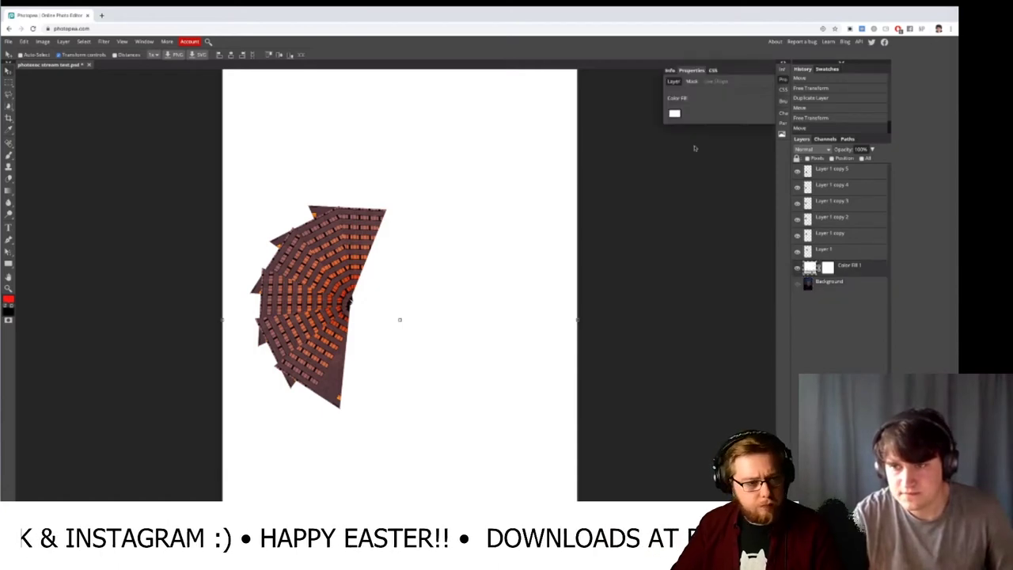
click(674, 114)
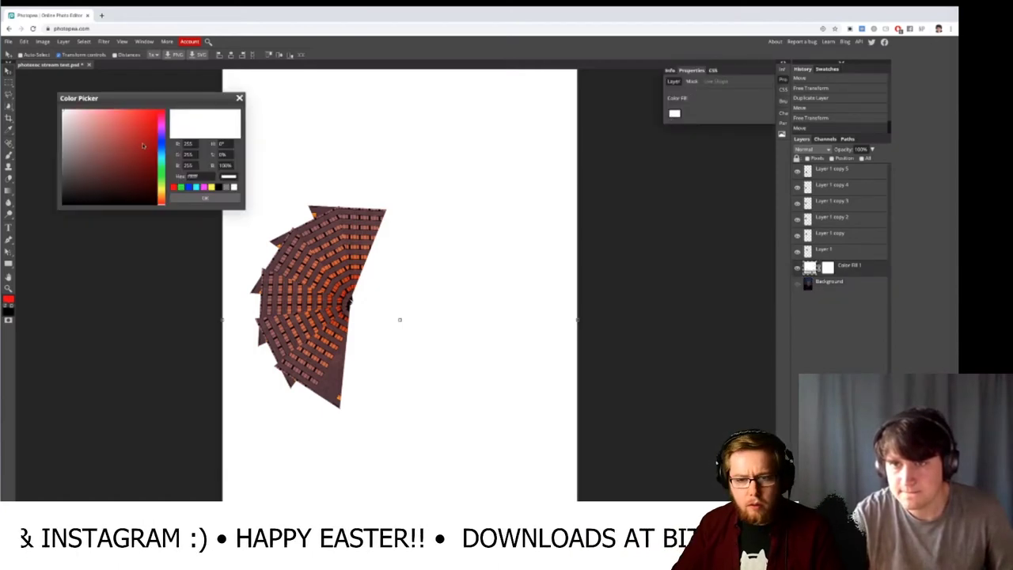
drag(161, 147, 161, 144)
drag(98, 178, 91, 174)
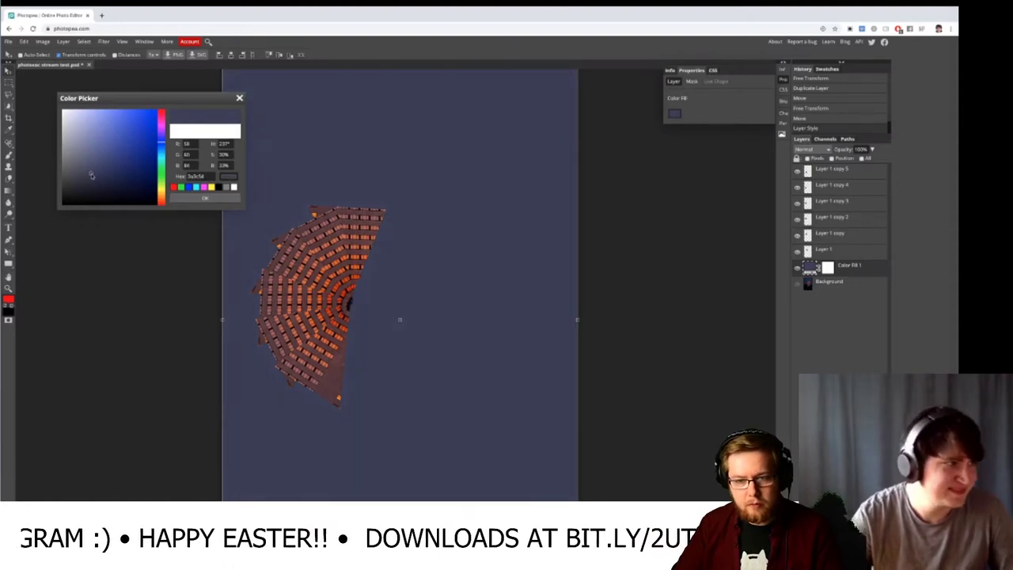
click(162, 142)
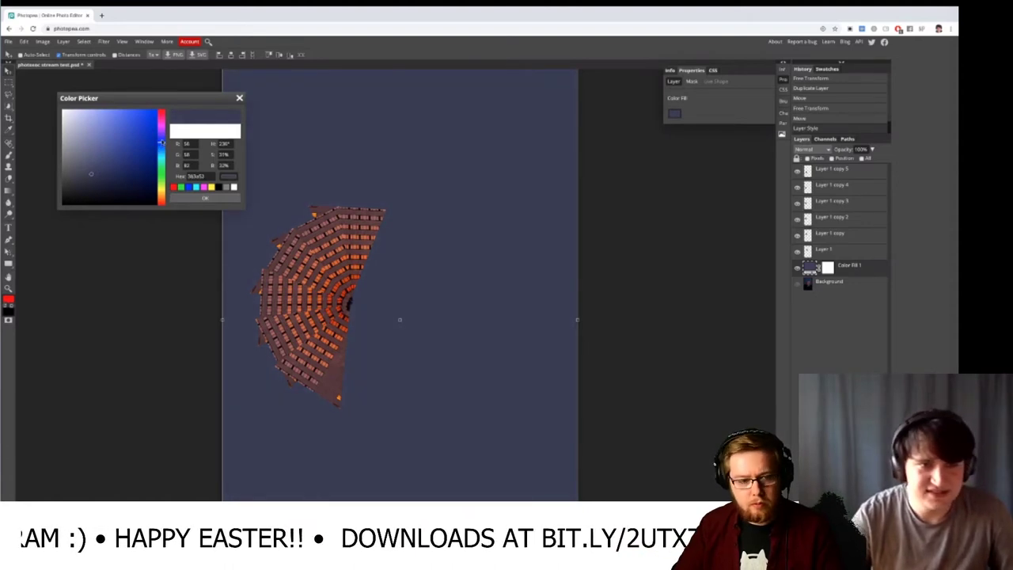
click(96, 177)
click(107, 180)
click(110, 188)
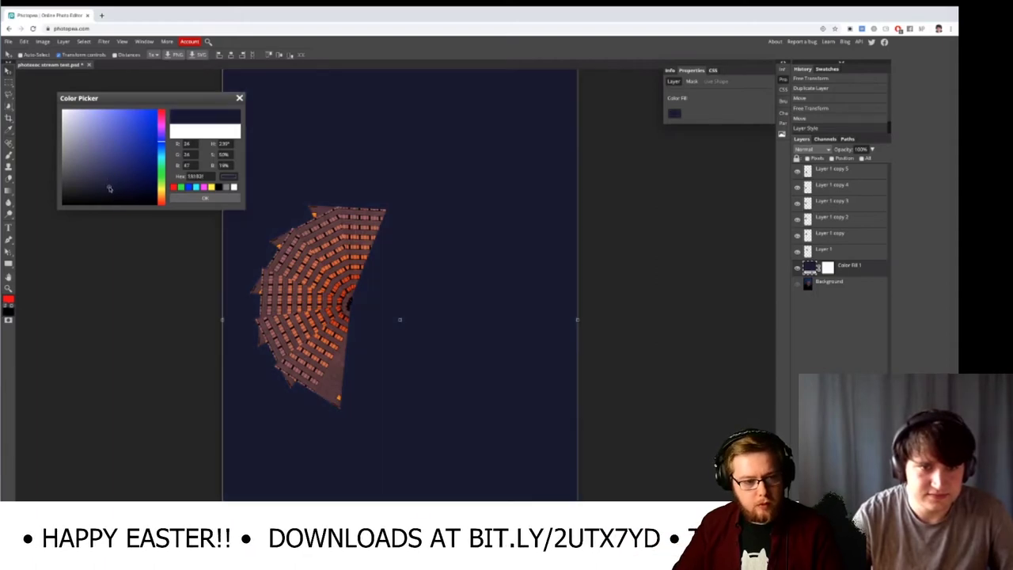
click(107, 182)
click(108, 187)
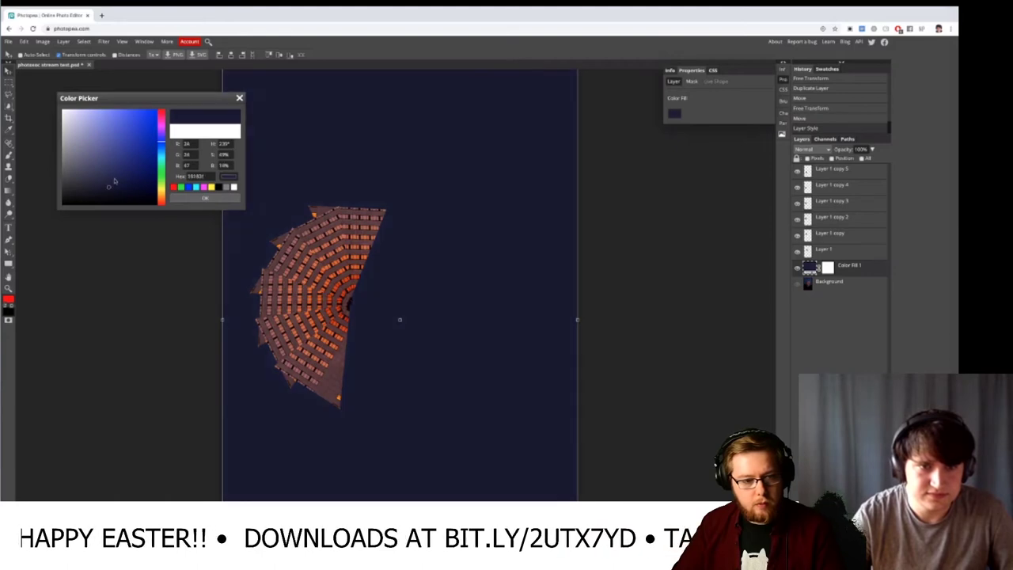
click(202, 199)
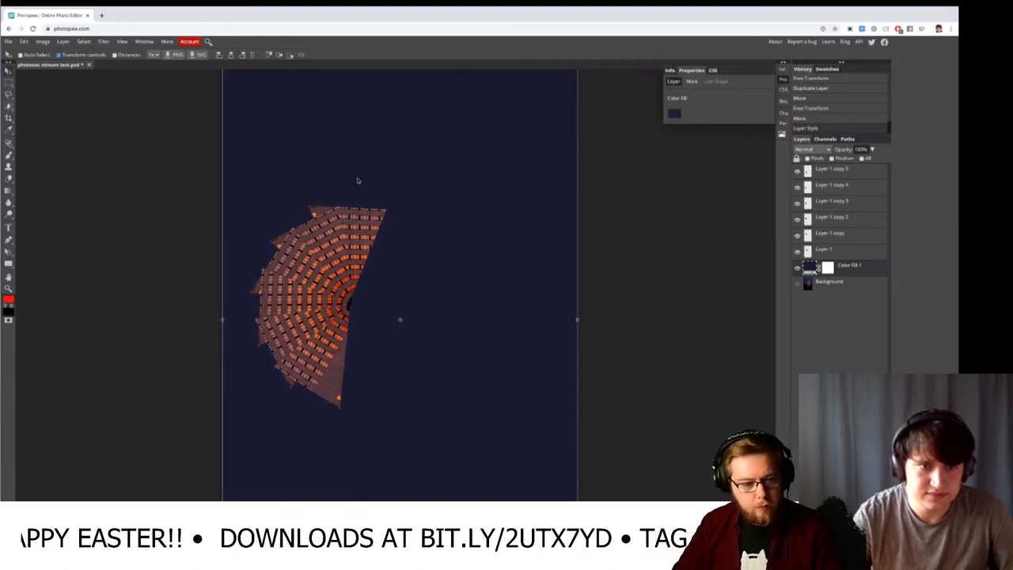
key(ctrl+alt+t)
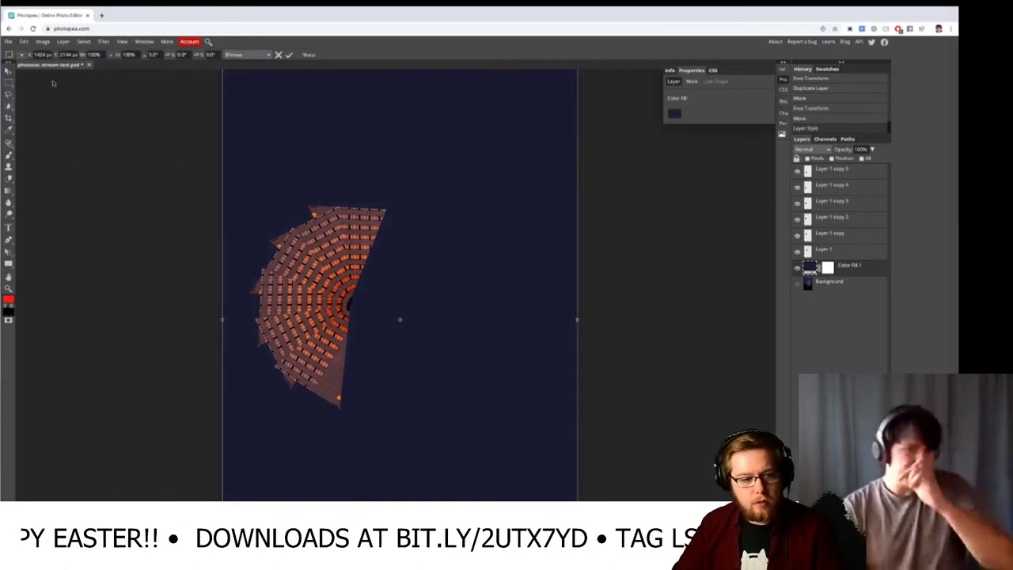
key(Return)
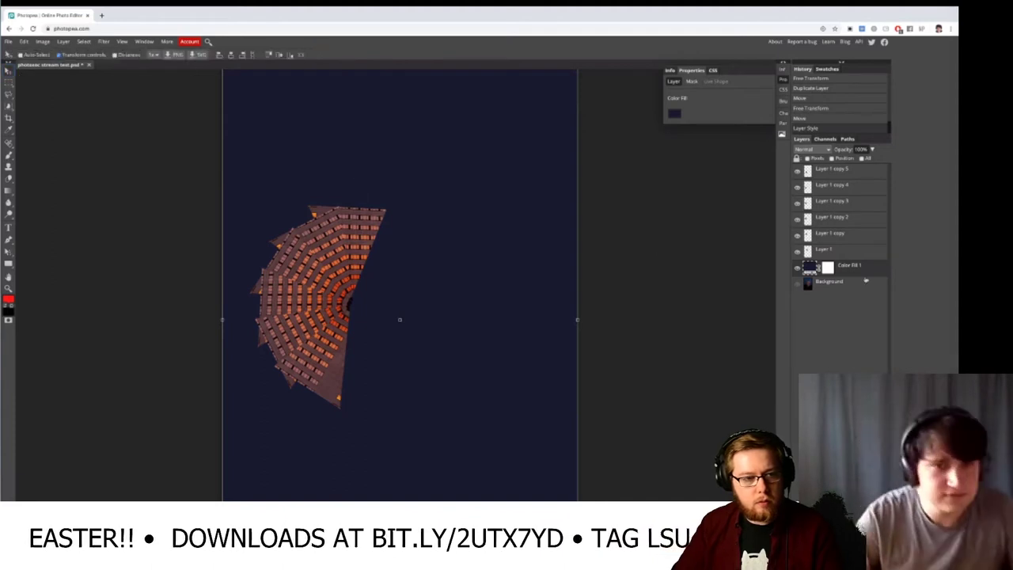
key(ctrl+alt+t)
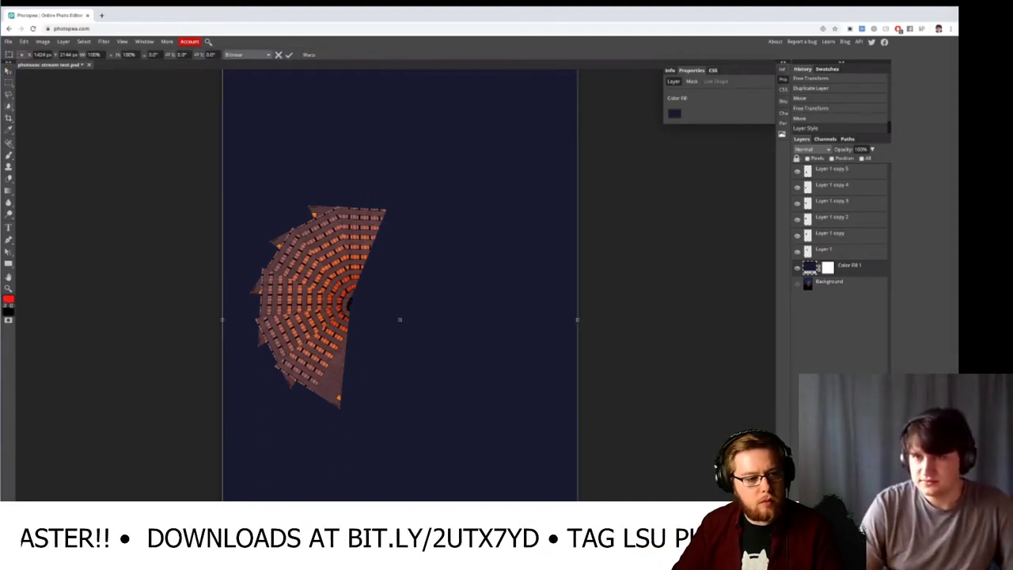
key(Return)
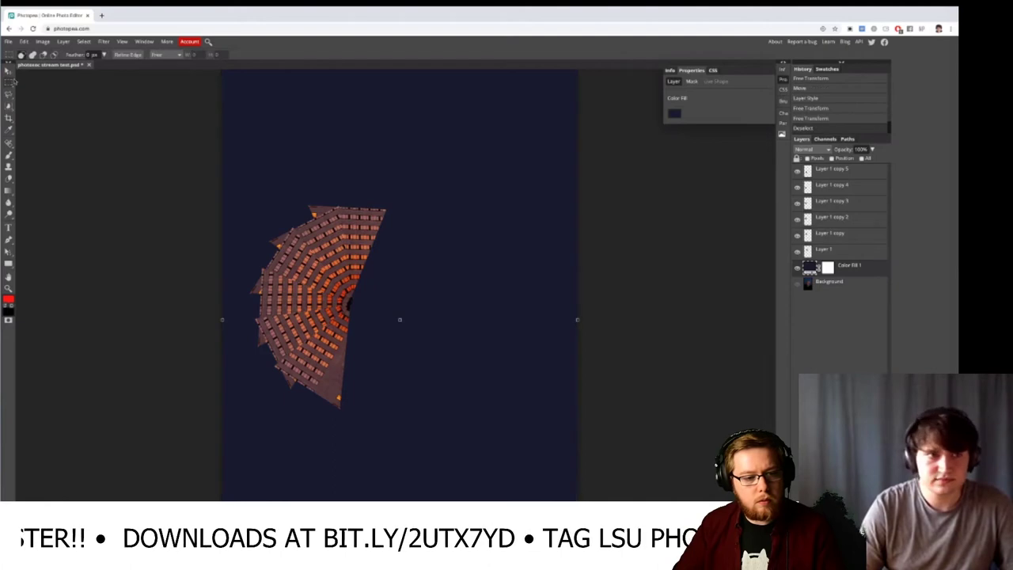
key(ctrl+d)
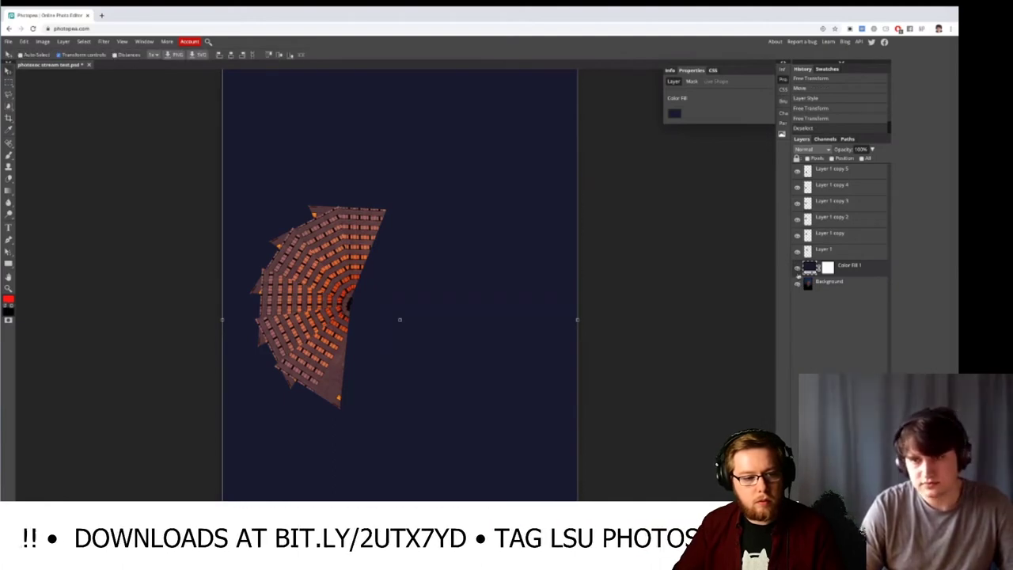
click(796, 267)
click(797, 266)
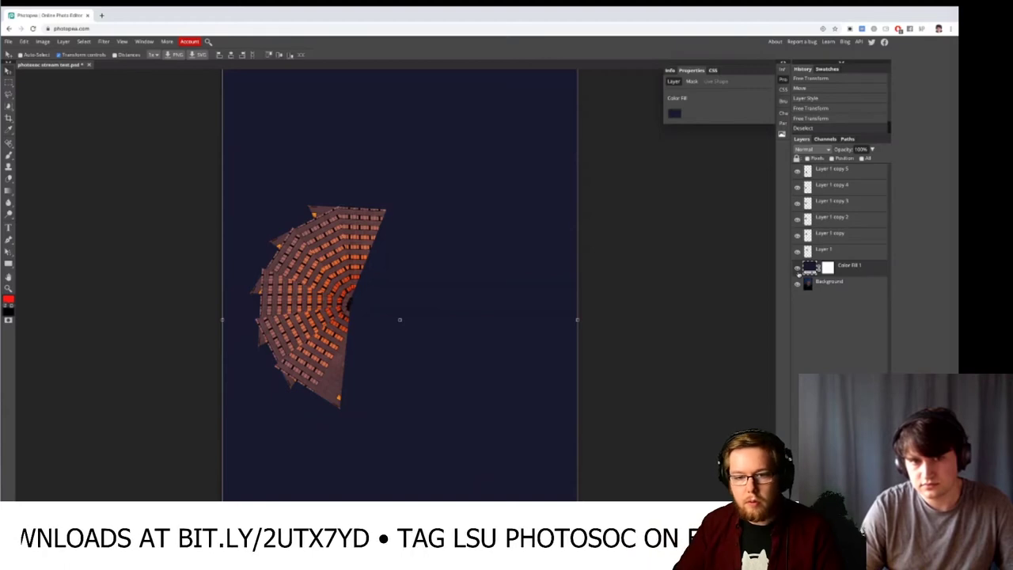
- Create a layer folder with a mask above the fan and move Layer 1 and its five copies into it
click(862, 168)
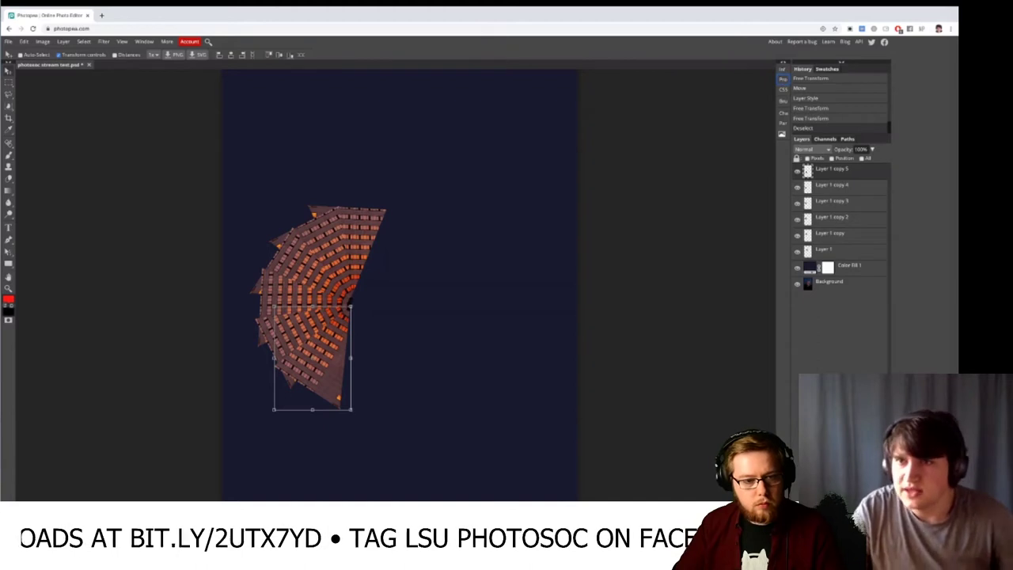
key(ctrl+g)
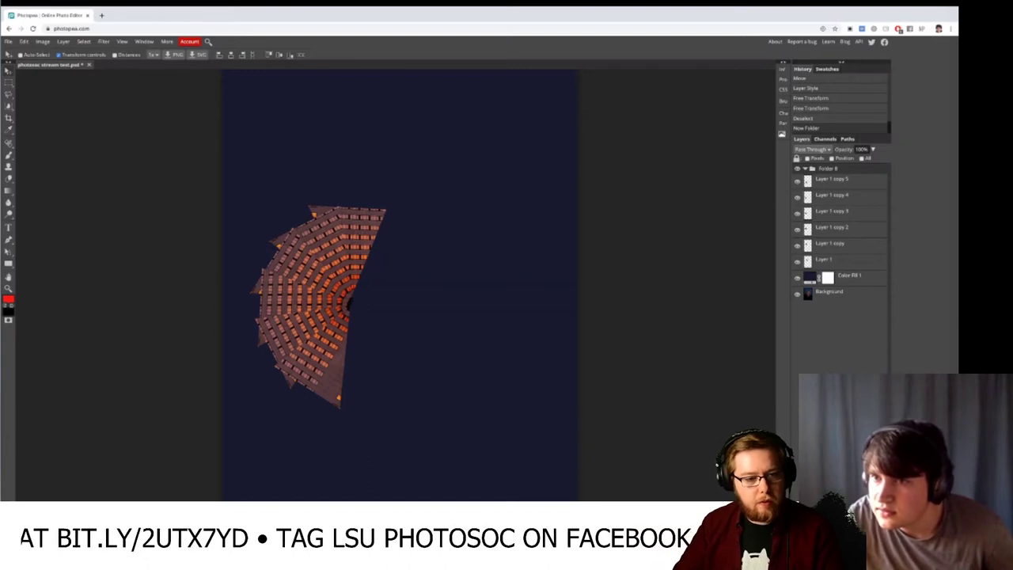
click(828, 538)
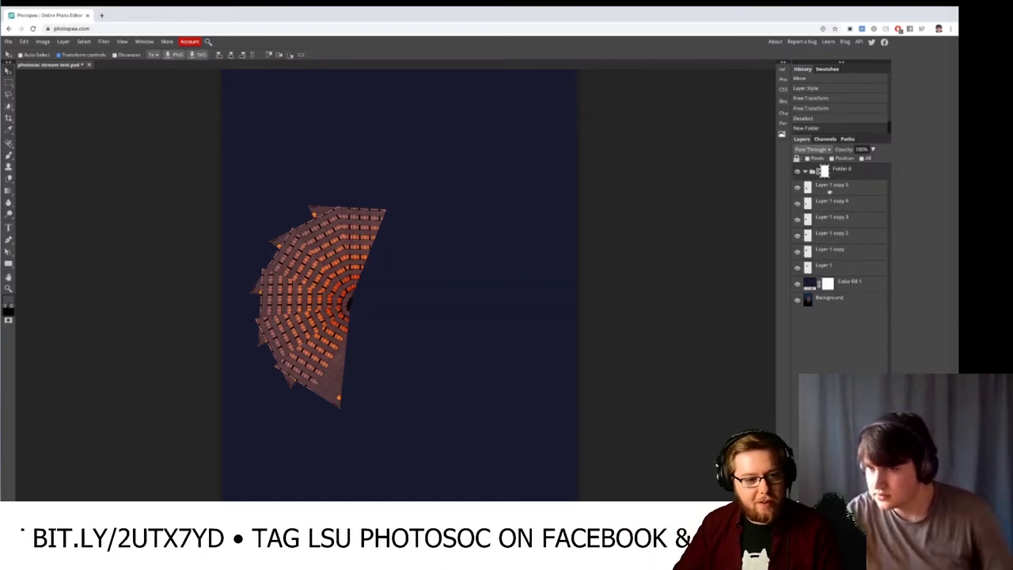
click(847, 189)
click(841, 267)
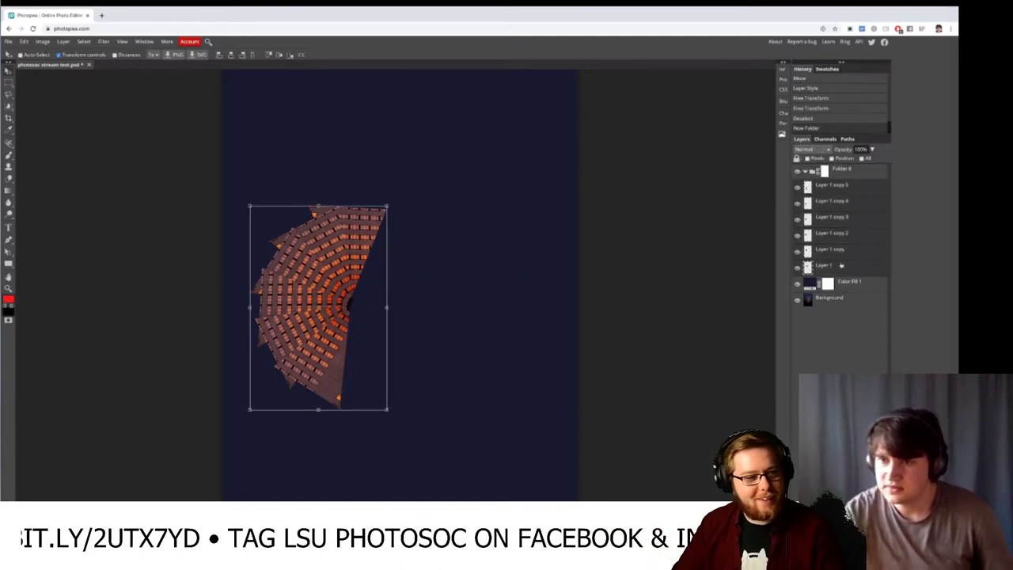
drag(856, 190, 857, 174)
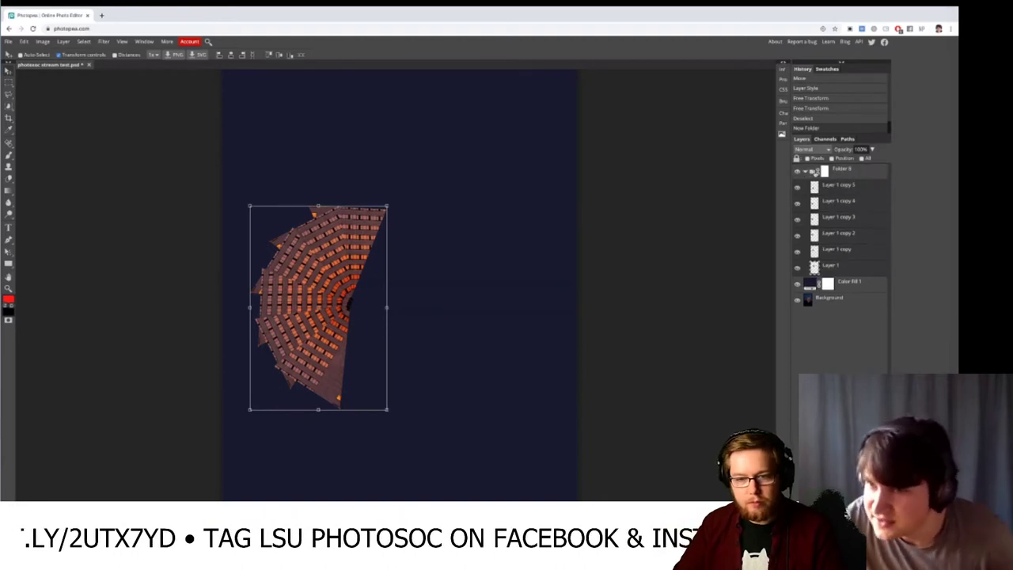
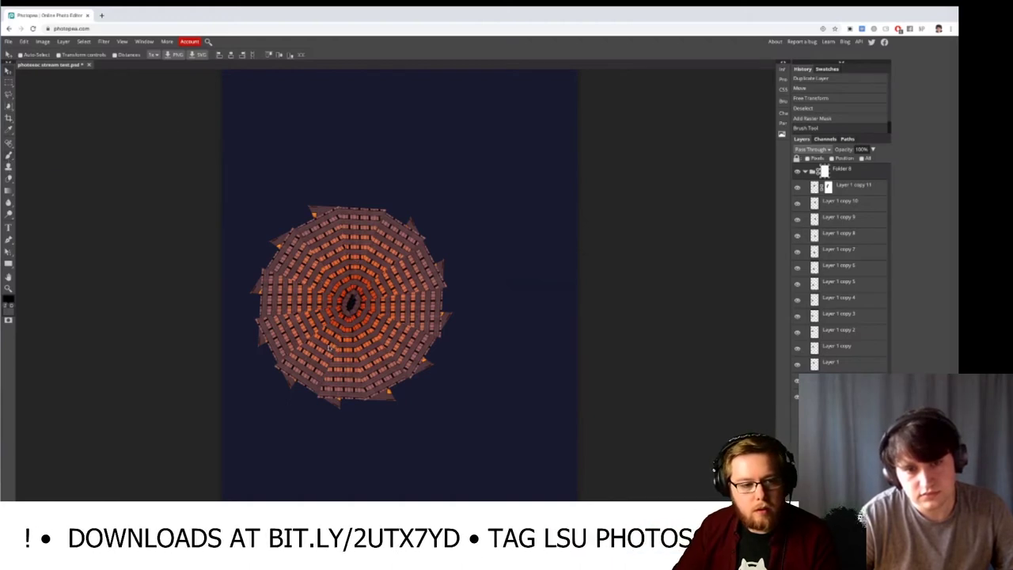
- Move the folder containing the complete circular fan rightwards and slightly up so it sits near the middle of the navy canvas
drag(329, 346, 374, 337)
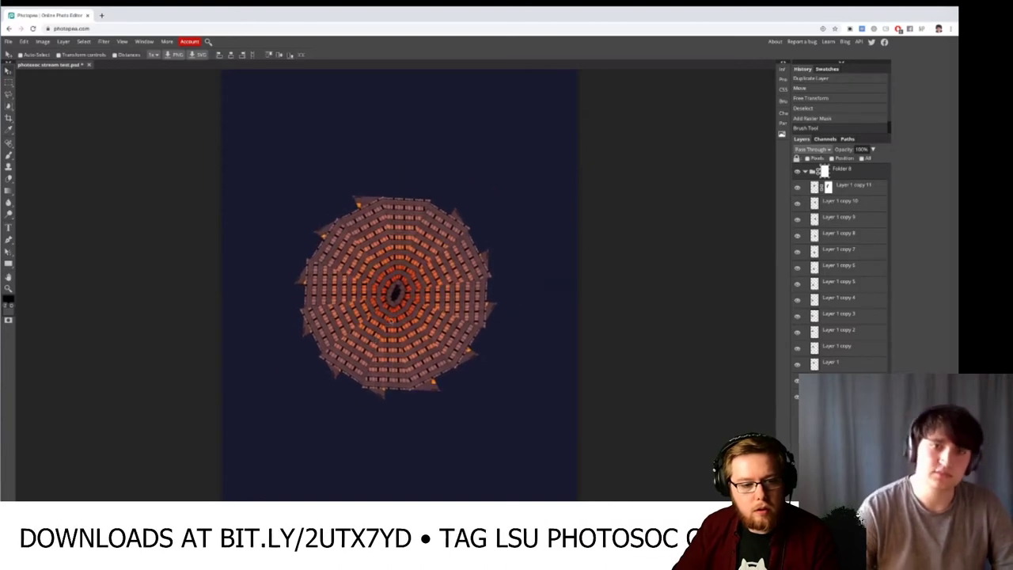
scroll(394, 317, up, 4)
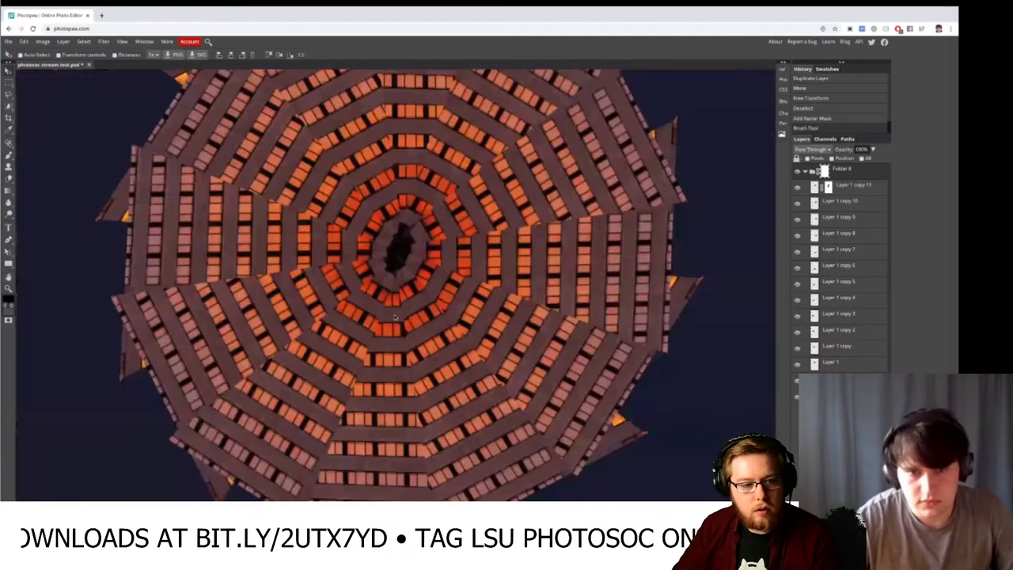
drag(450, 170, 417, 253)
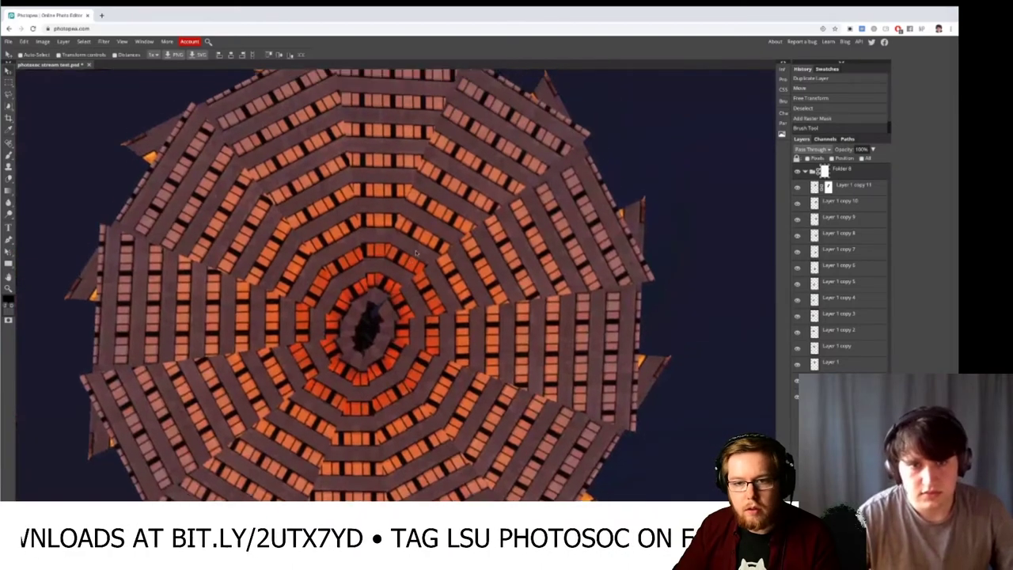
scroll(417, 252, down, 1)
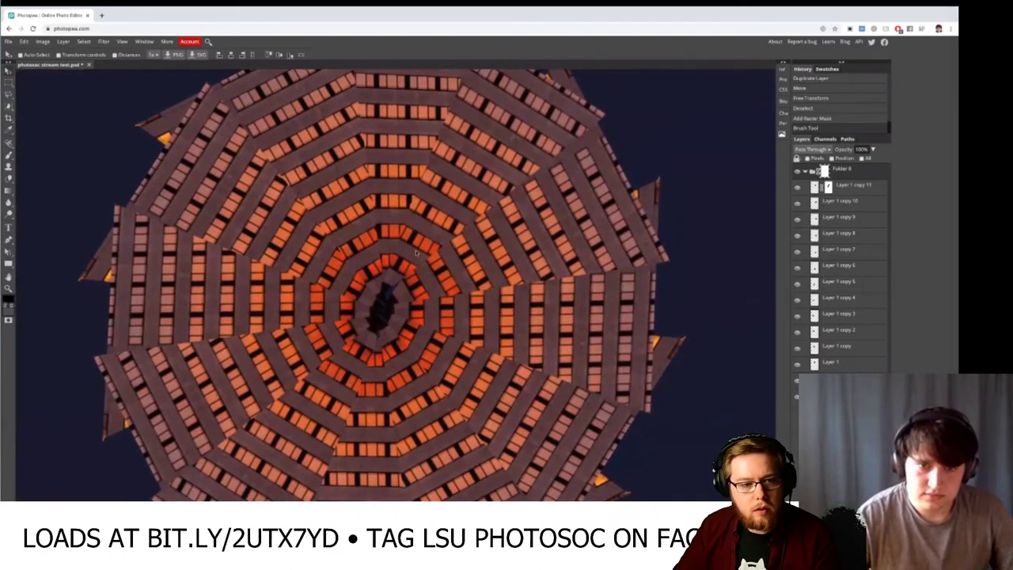
scroll(416, 252, down, 6)
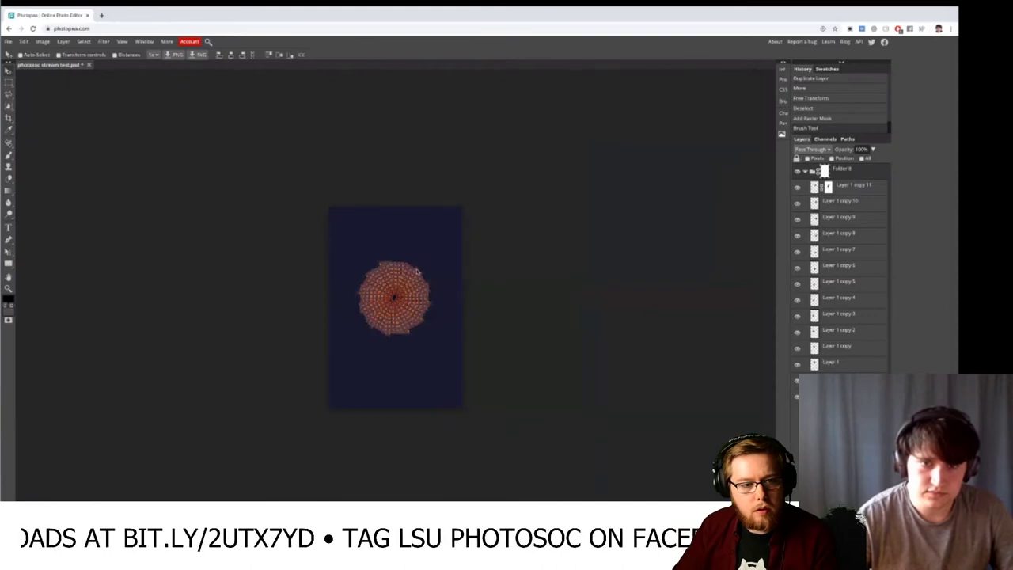
scroll(417, 272, down, 1)
scroll(408, 303, up, 6)
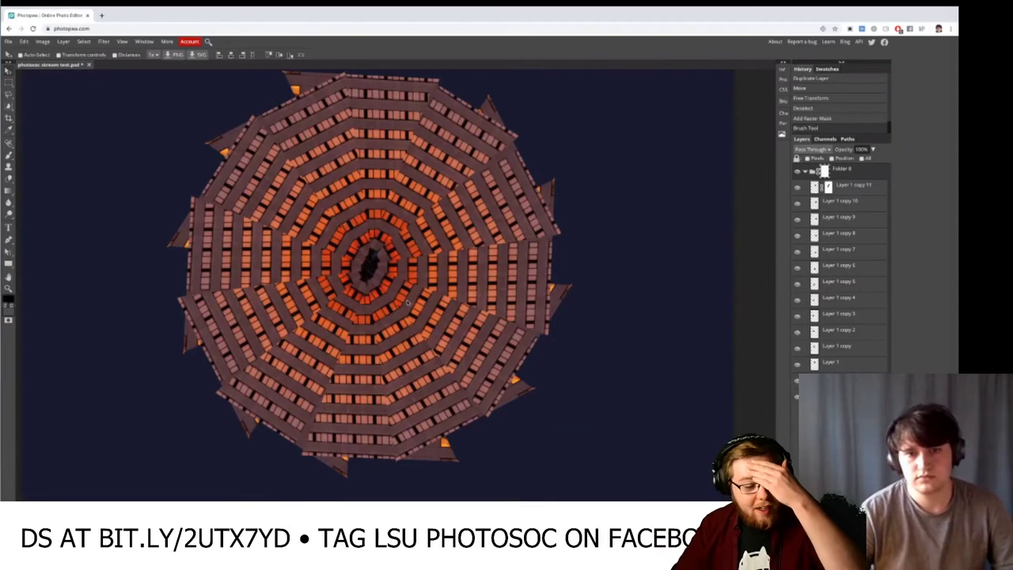
- Switch to the Brush tool and set the background colour to white
scroll(408, 304, down, 3)
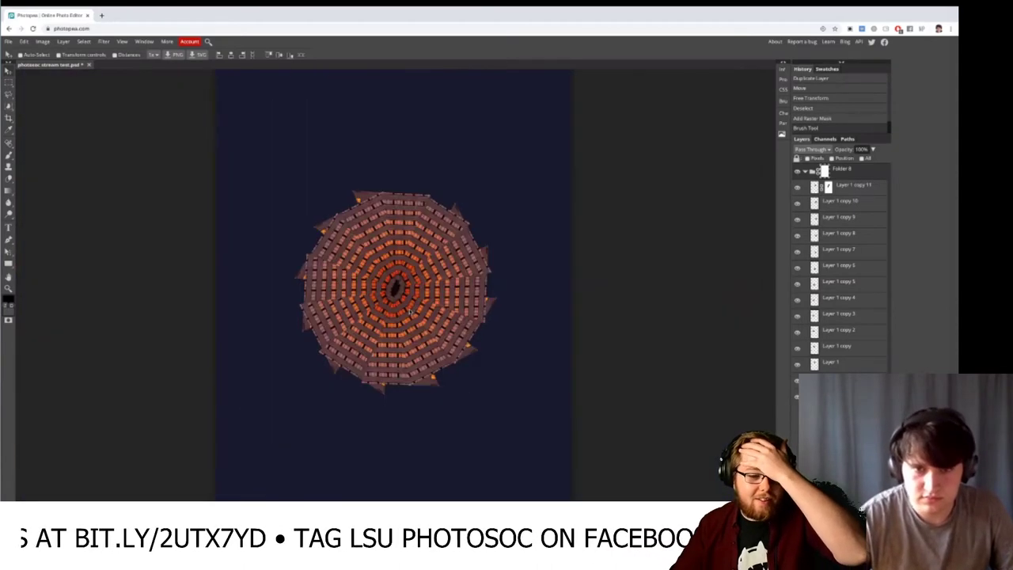
drag(411, 310, 407, 312)
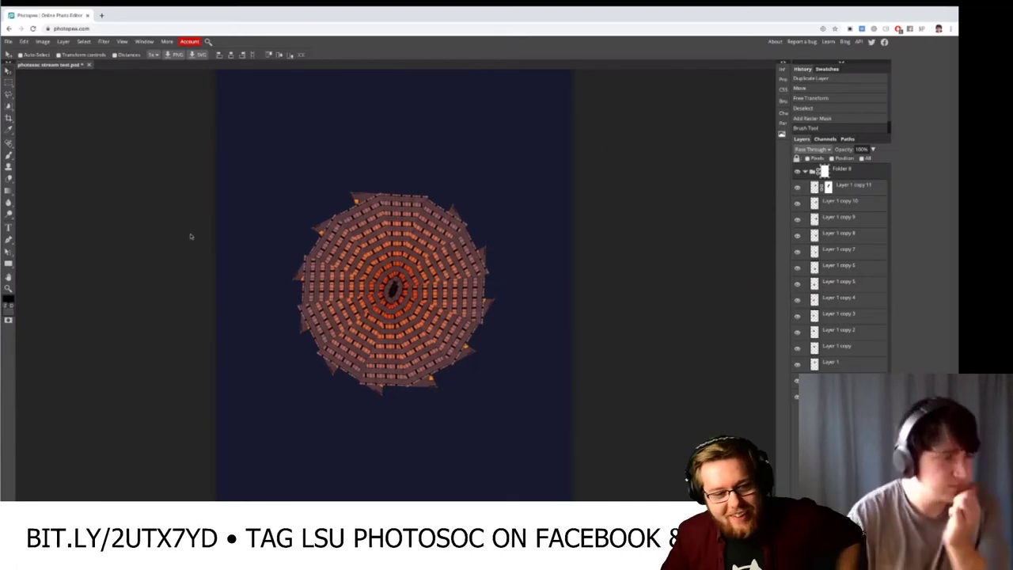
key(b)
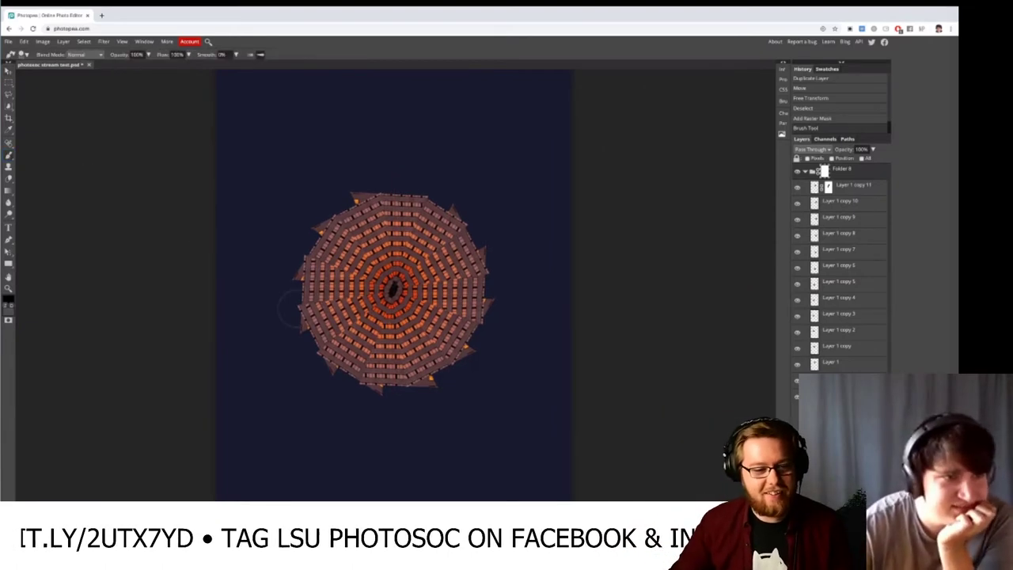
click(8, 298)
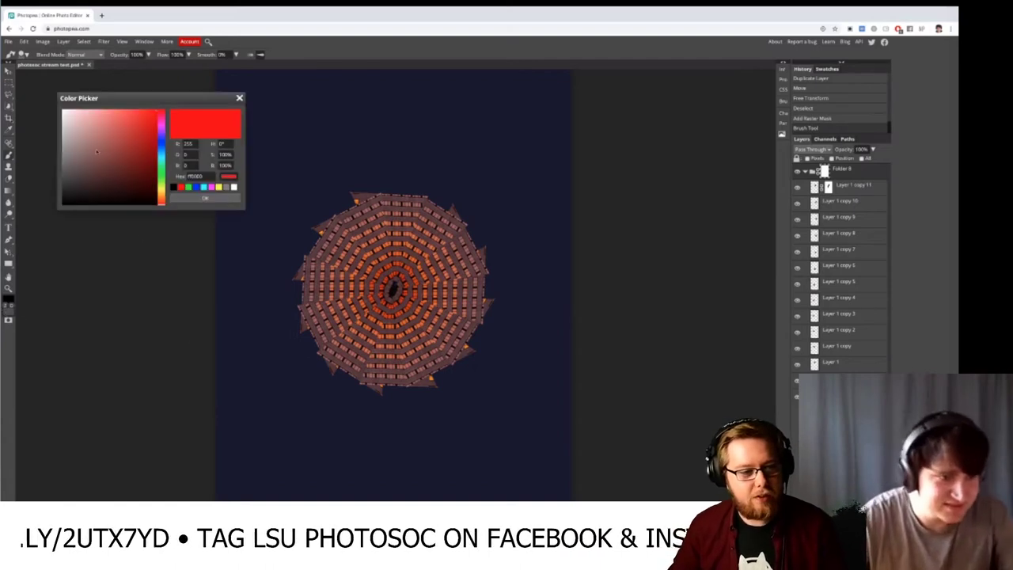
click(96, 149)
drag(78, 134, 62, 109)
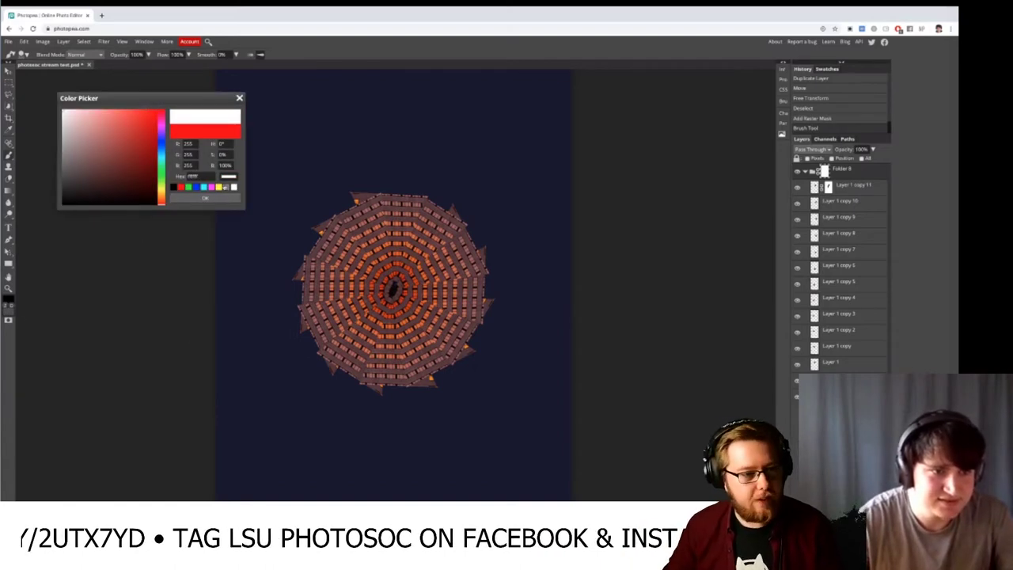
click(205, 197)
- Hide the whole spiral pattern by painting its folder mask black, using a much larger brush to finish
mouse_move(332, 228)
mouse_down()
mouse_move(428, 237)
mouse_move(392, 261)
mouse_move(334, 261)
mouse_up()
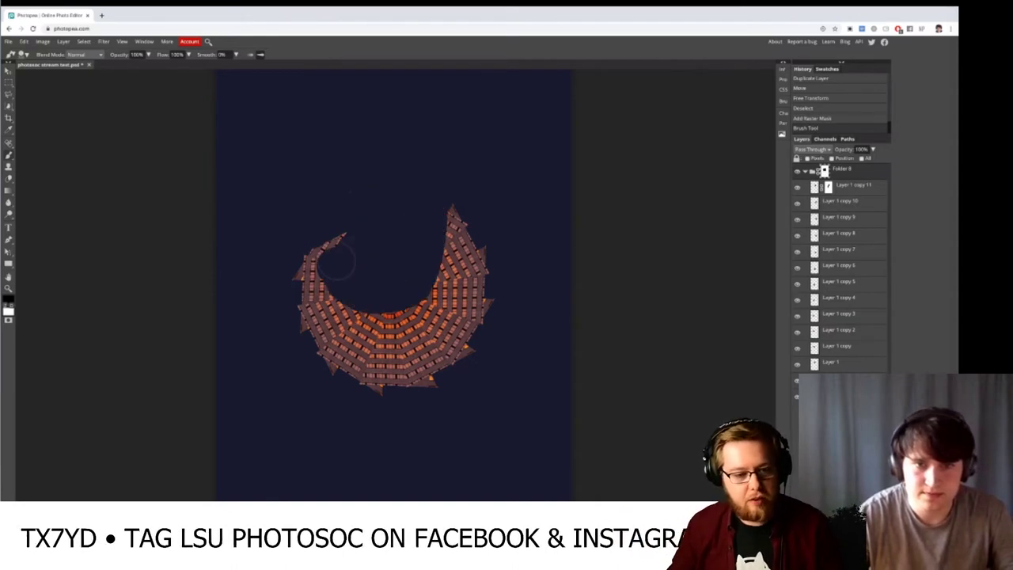
key(bracketright)
key(bracketright)
key(bracketright)
key(bracketright)
key(bracketright)
key(bracketright)
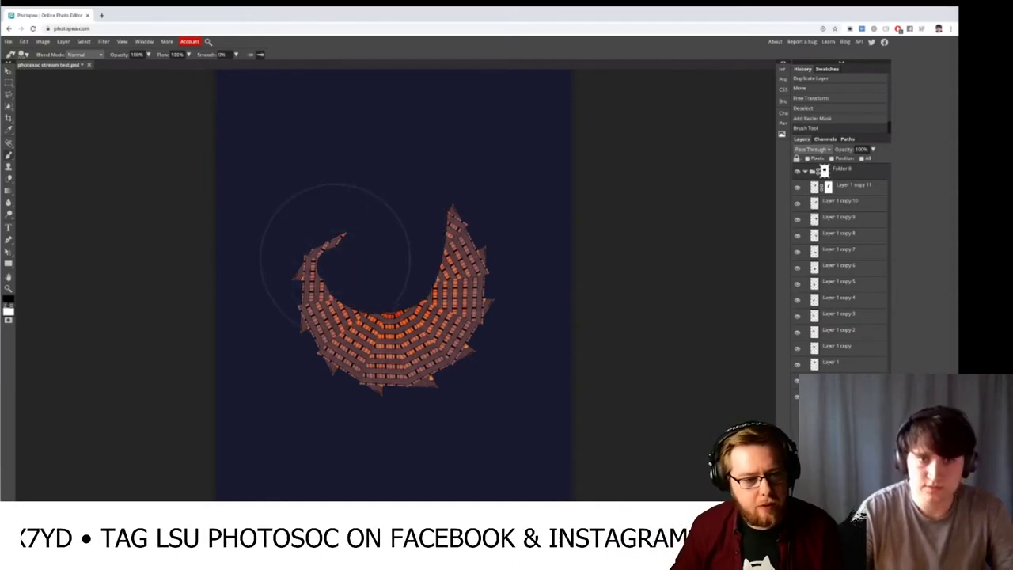
mouse_move(335, 259)
mouse_down()
mouse_move(392, 205)
mouse_move(416, 206)
mouse_move(412, 327)
mouse_move(367, 315)
mouse_move(337, 339)
mouse_move(308, 311)
mouse_move(340, 239)
mouse_move(391, 242)
mouse_move(380, 300)
mouse_up()
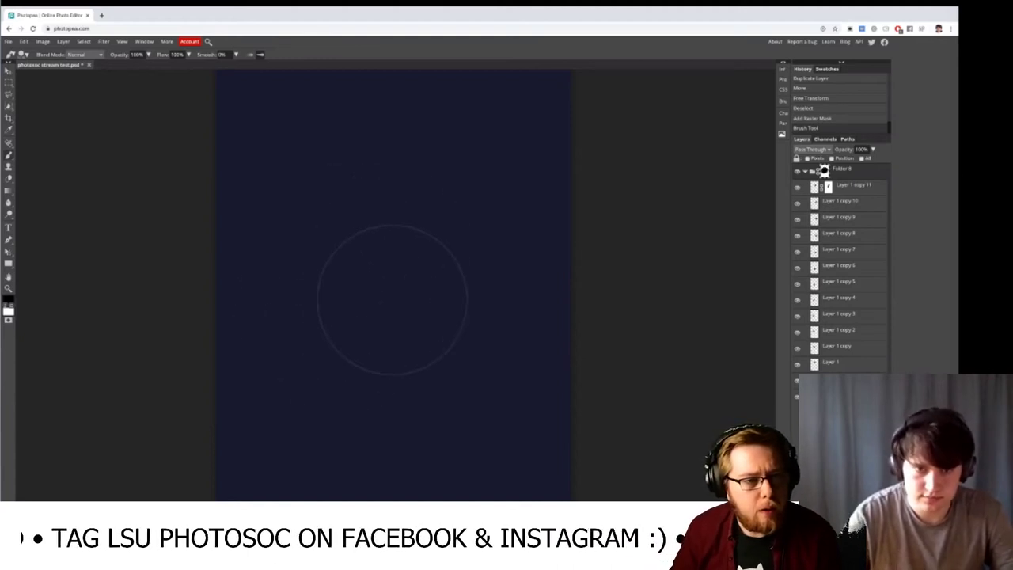
- Reveal a circle of the spiral with one white brush dab on the folder mask, and move the unlinked mask up to centre it
key(x)
click(393, 300)
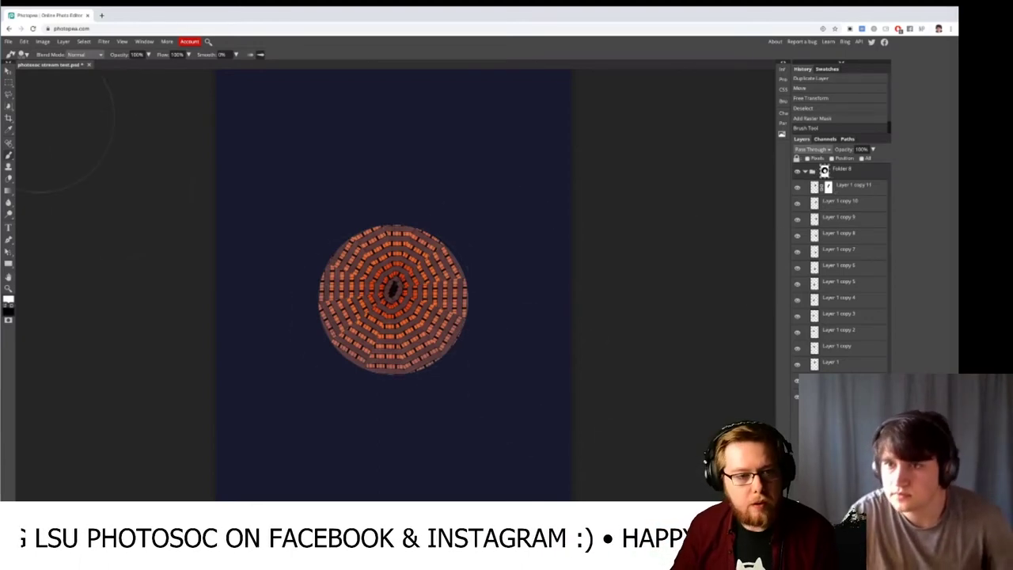
click(8, 70)
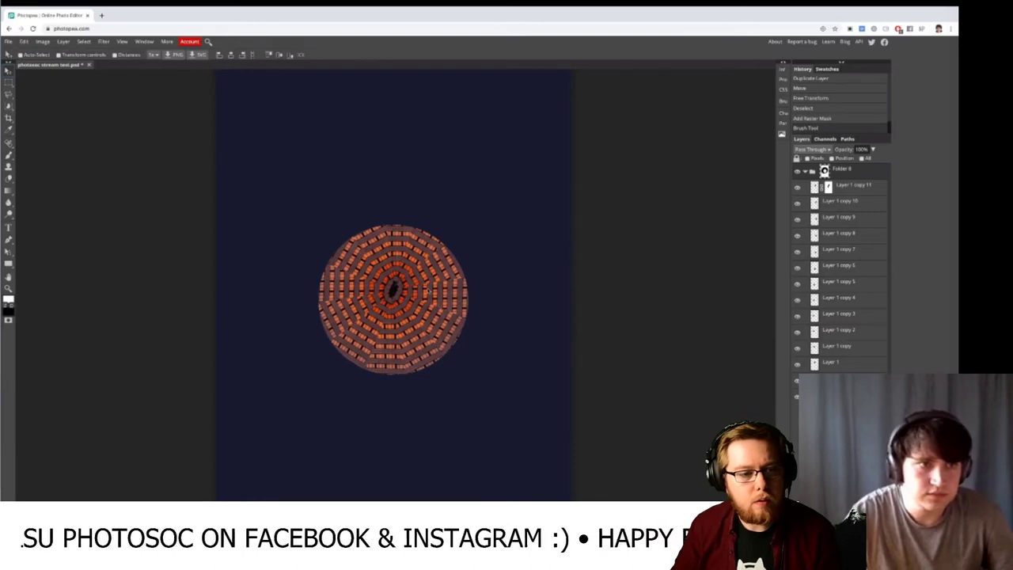
drag(428, 292, 427, 280)
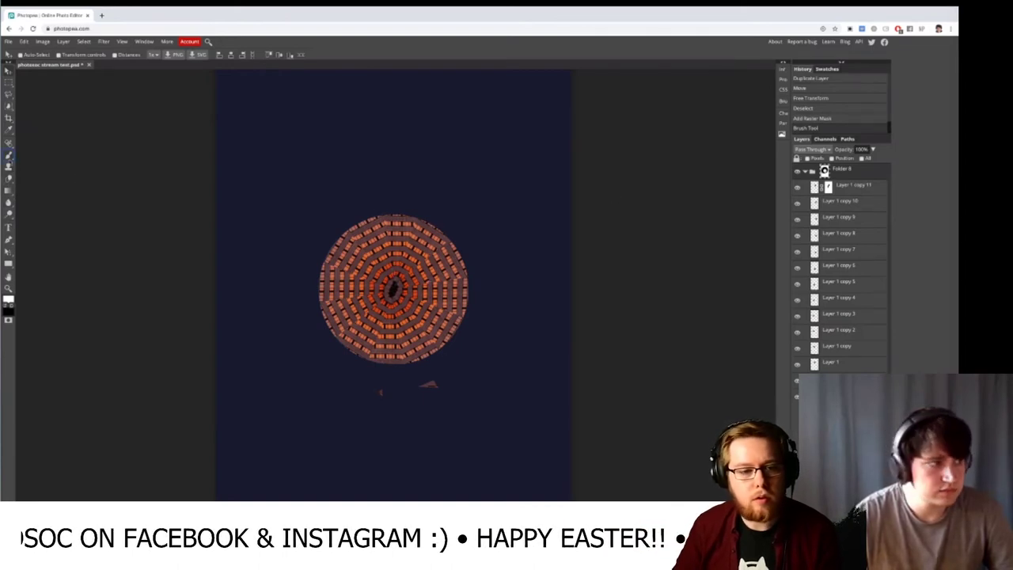
- Clean up the stray fragments below the circle by painting them out with black on the folder mask using a smaller brush
click(9, 155)
mouse_move(404, 440)
mouse_down()
mouse_move(396, 437)
mouse_move(421, 444)
mouse_up()
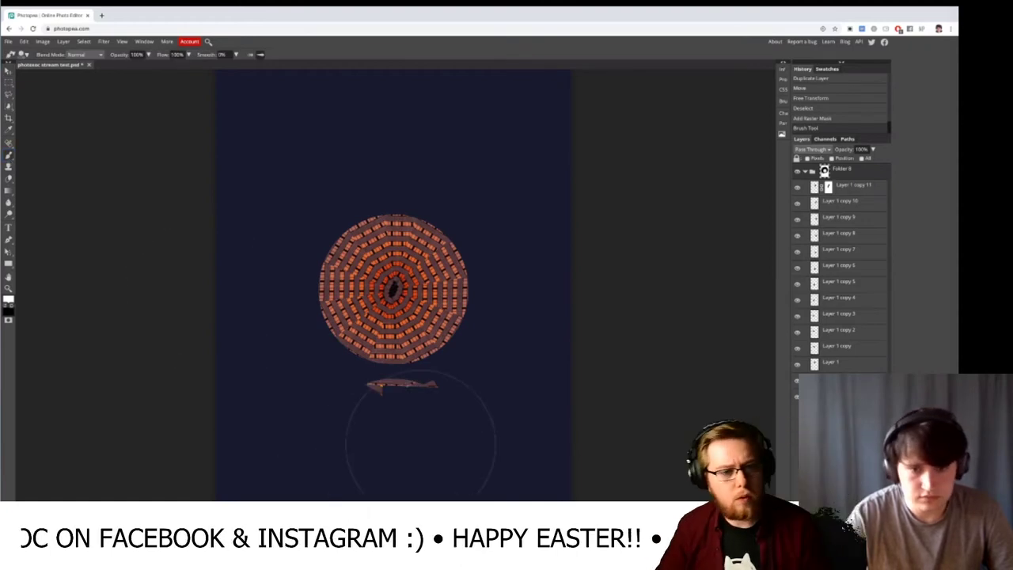
key(x)
key(bracketleft)
key(bracketleft)
key(bracketleft)
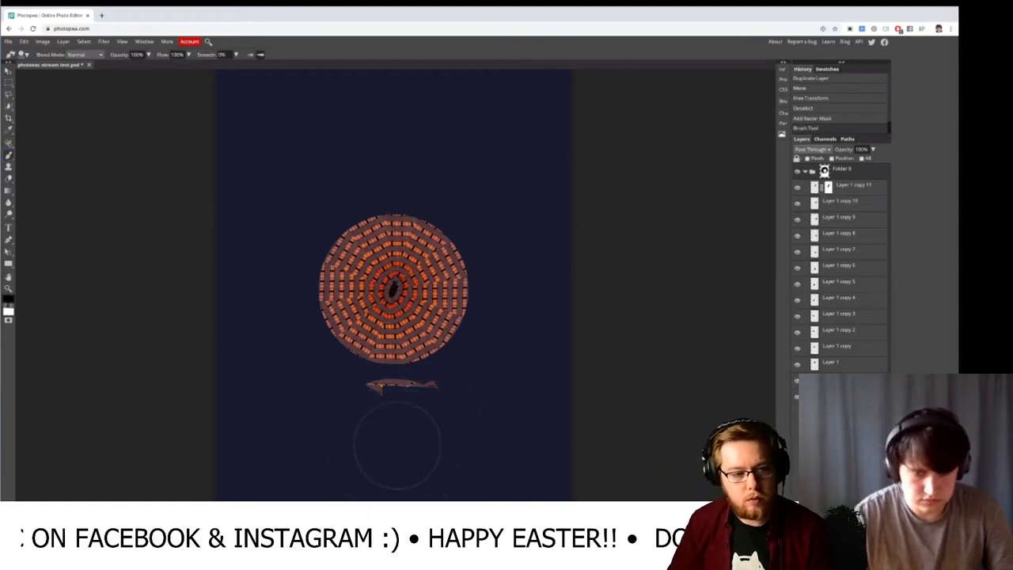
drag(369, 396, 443, 395)
- Switch to the Move tool and collapse the folder holding the rotated building copies
click(8, 71)
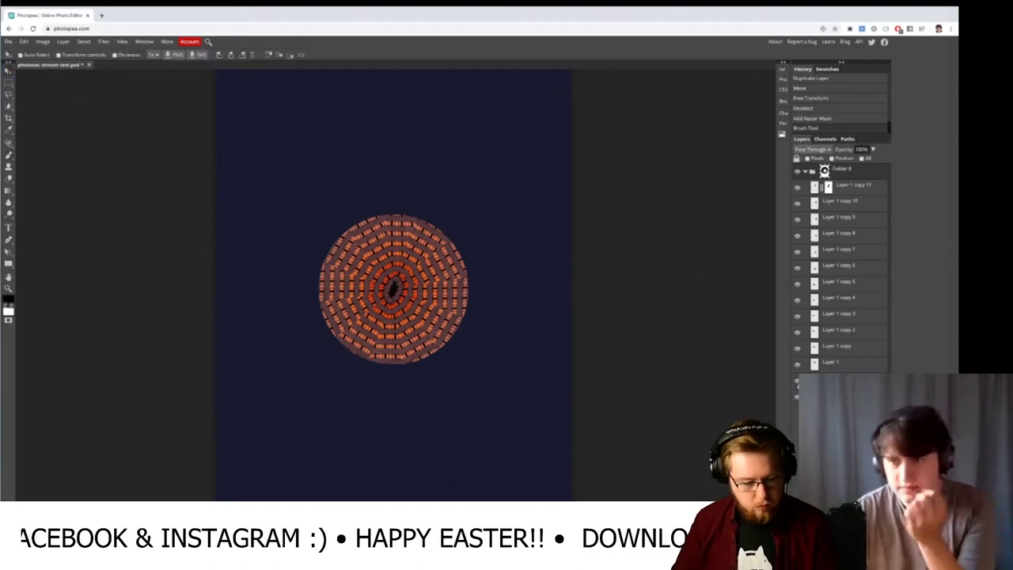
click(797, 381)
click(797, 394)
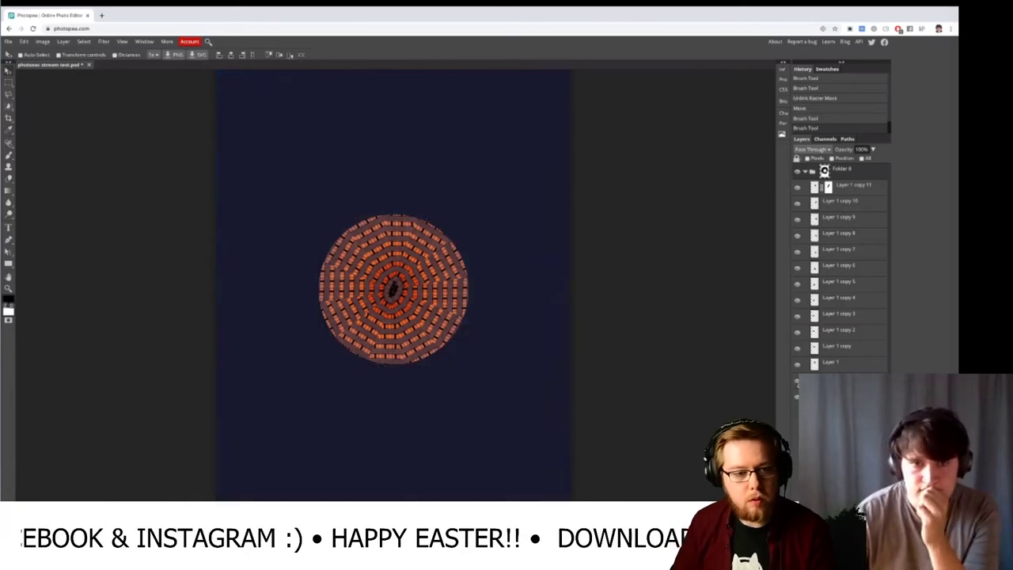
click(805, 172)
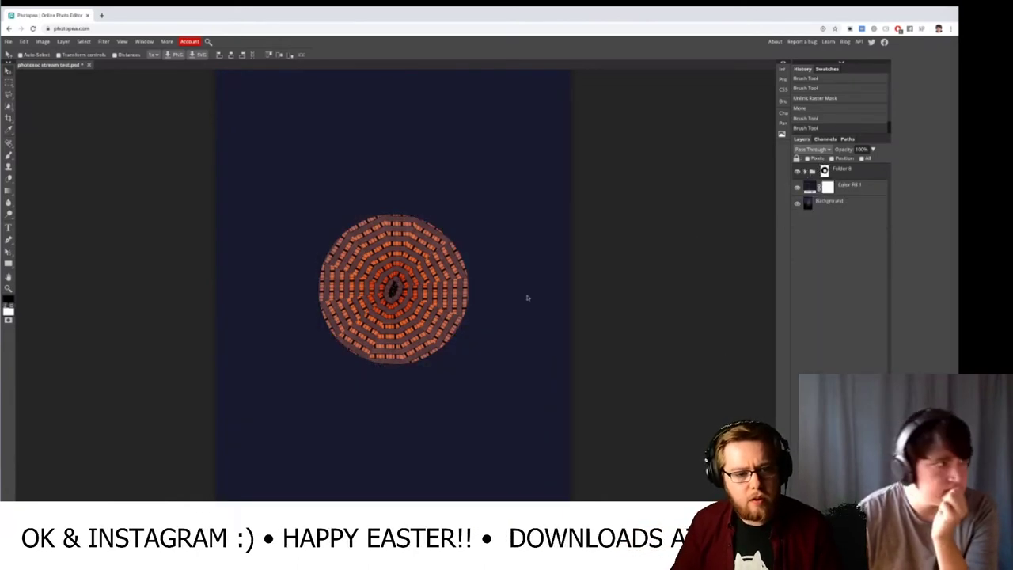
- Shift the spiral slightly inside its circular mask and move the masked circle to the upper-left area of the canvas
drag(411, 328, 428, 340)
drag(415, 300, 394, 289)
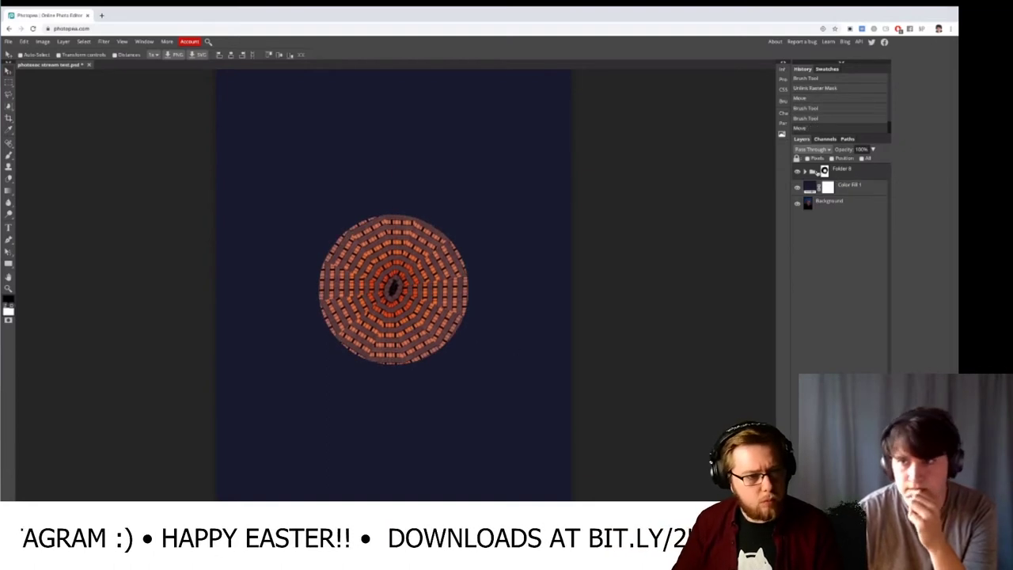
drag(453, 315, 396, 241)
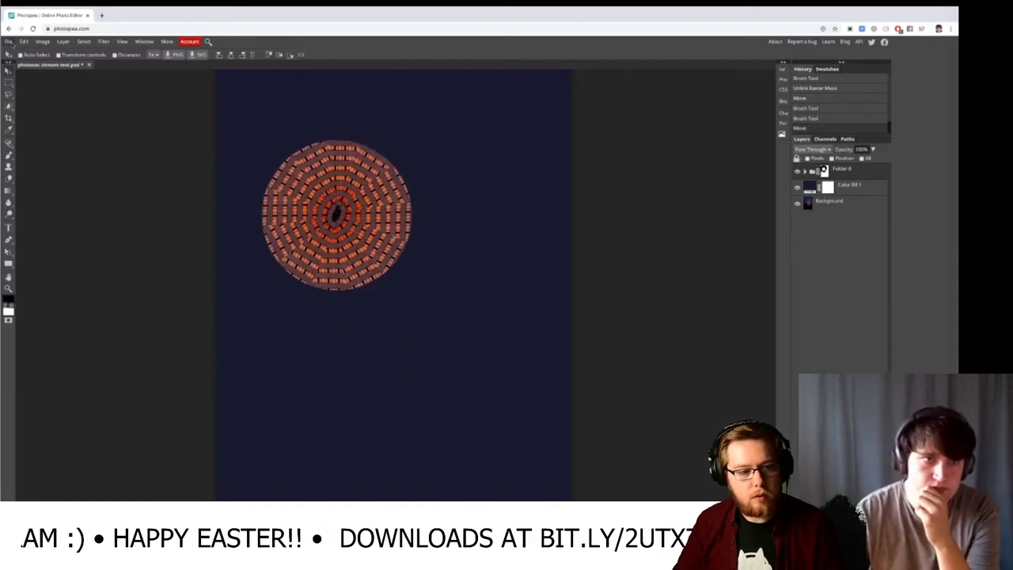
- Open the image photosoc stream test.jpg from the Desktop as a separate document
click(8, 41)
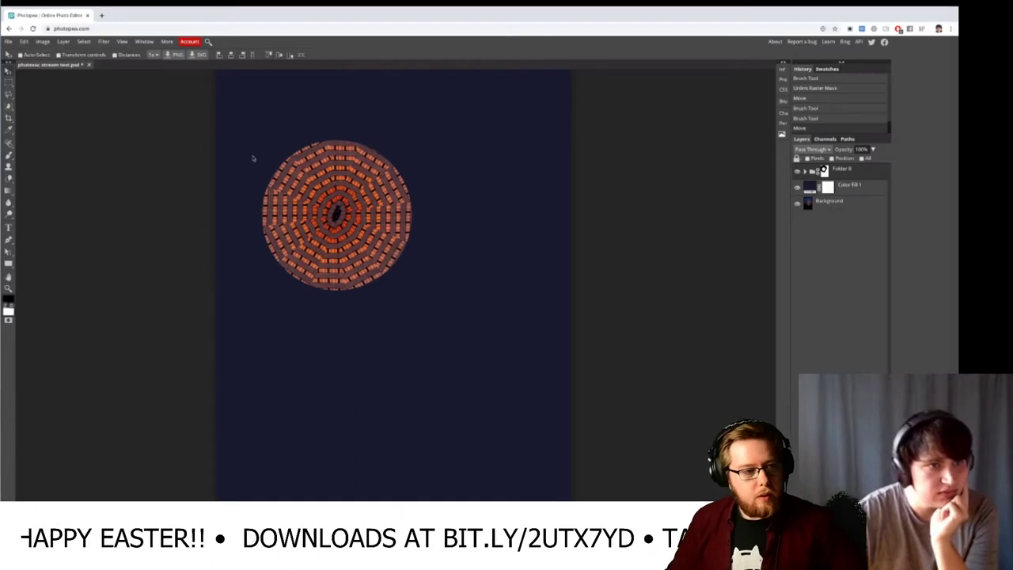
scroll(445, 223, down, 5)
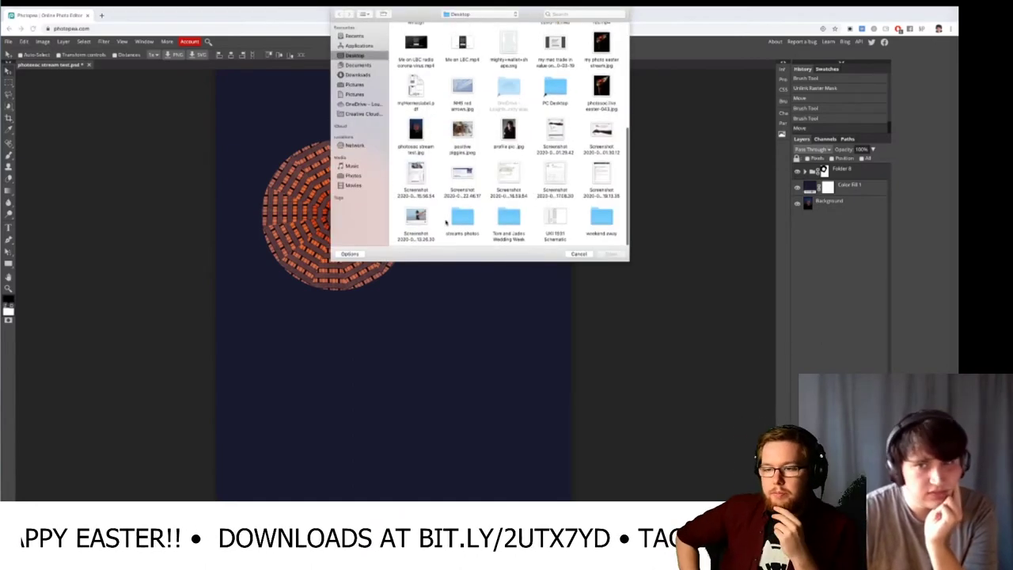
click(417, 133)
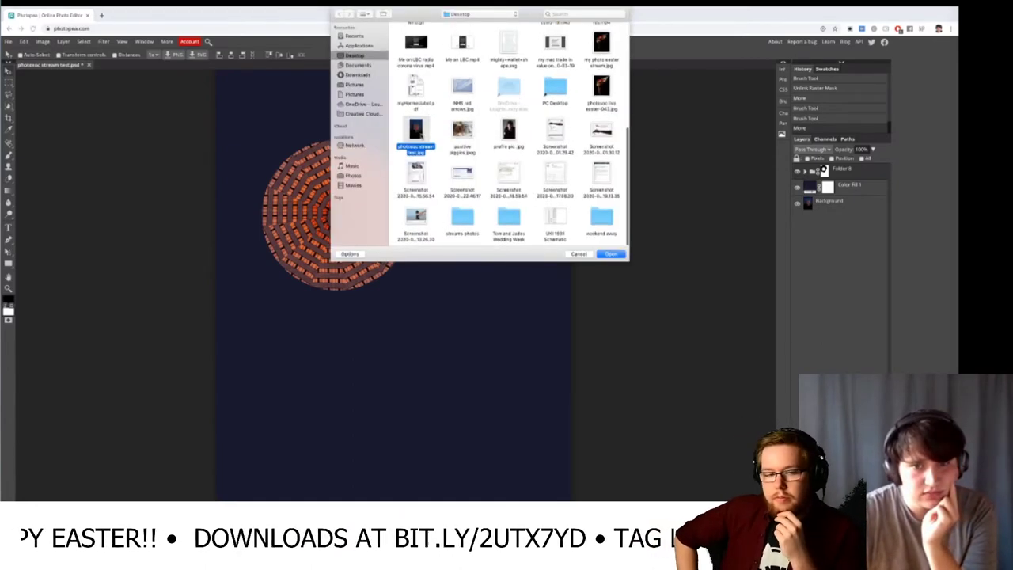
click(610, 254)
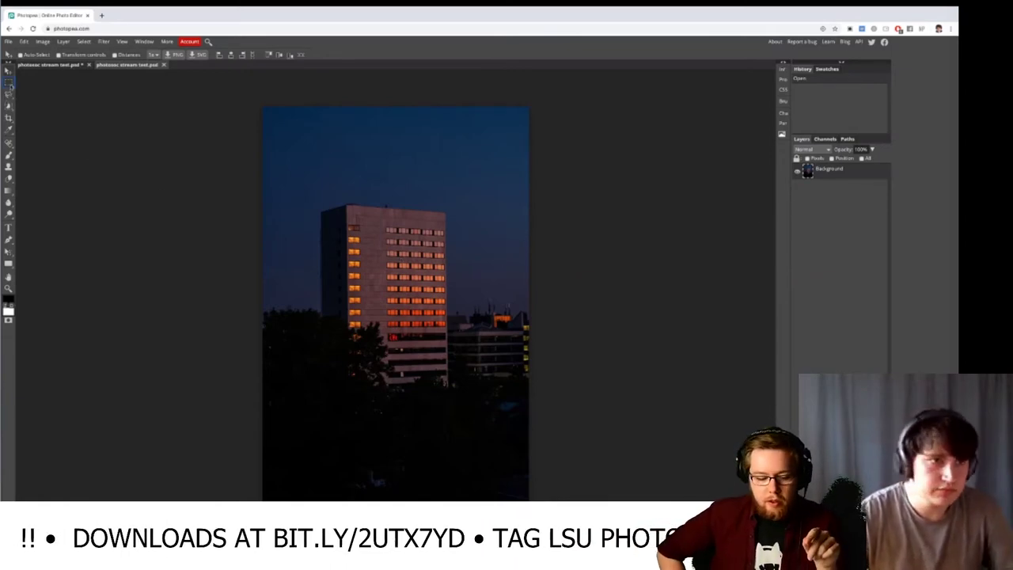
- Copy a rectangular selection of the tower's lit windows to a new layer and hide the Background layer
click(9, 81)
drag(387, 239, 436, 340)
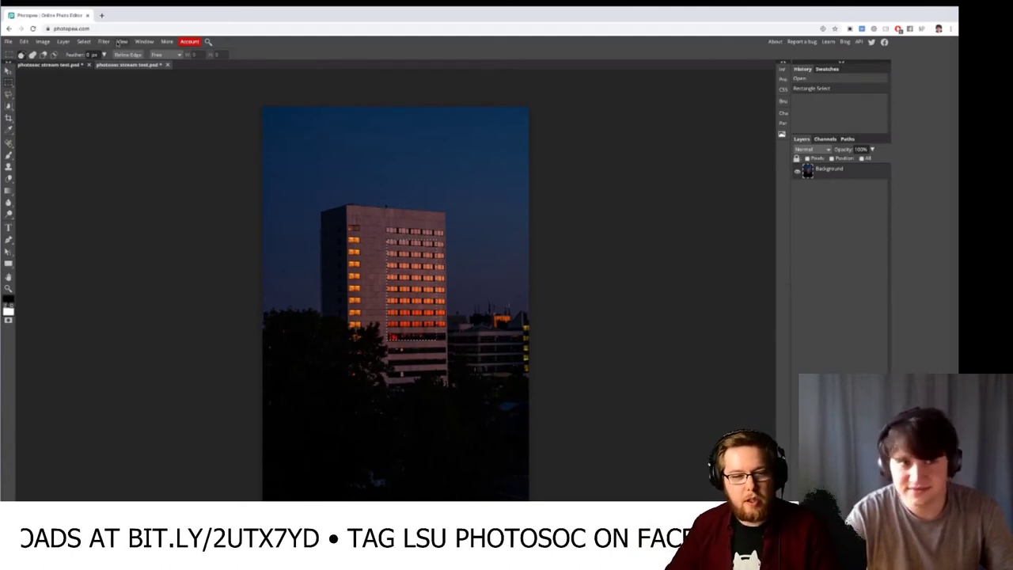
click(104, 41)
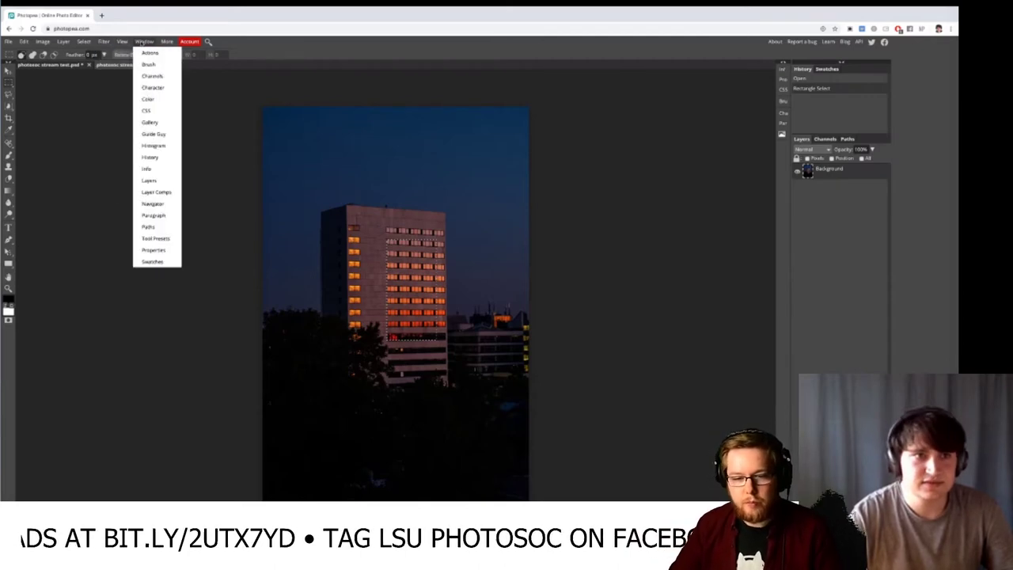
mouse_move(130, 41)
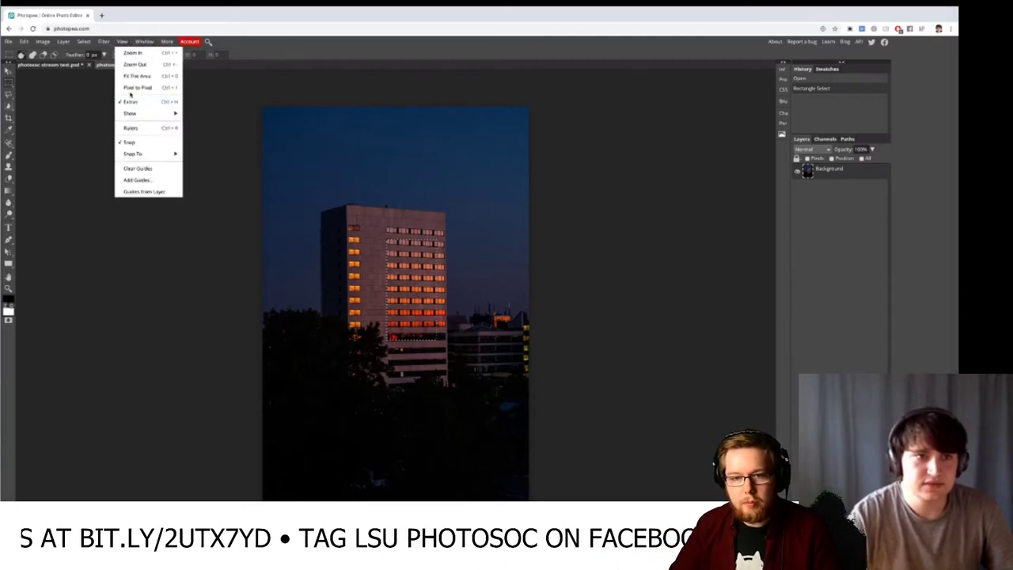
mouse_move(84, 44)
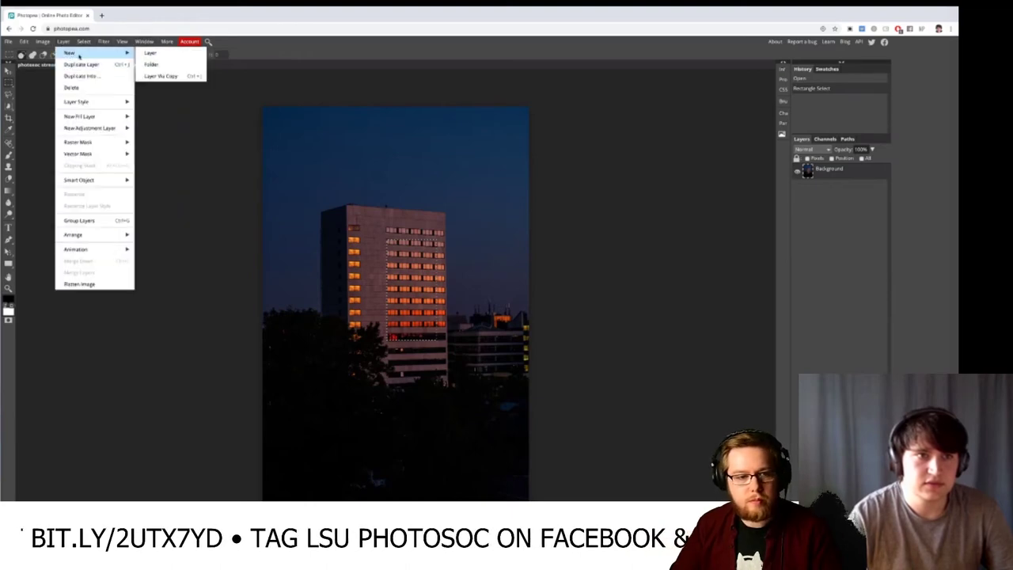
key(ctrl+j)
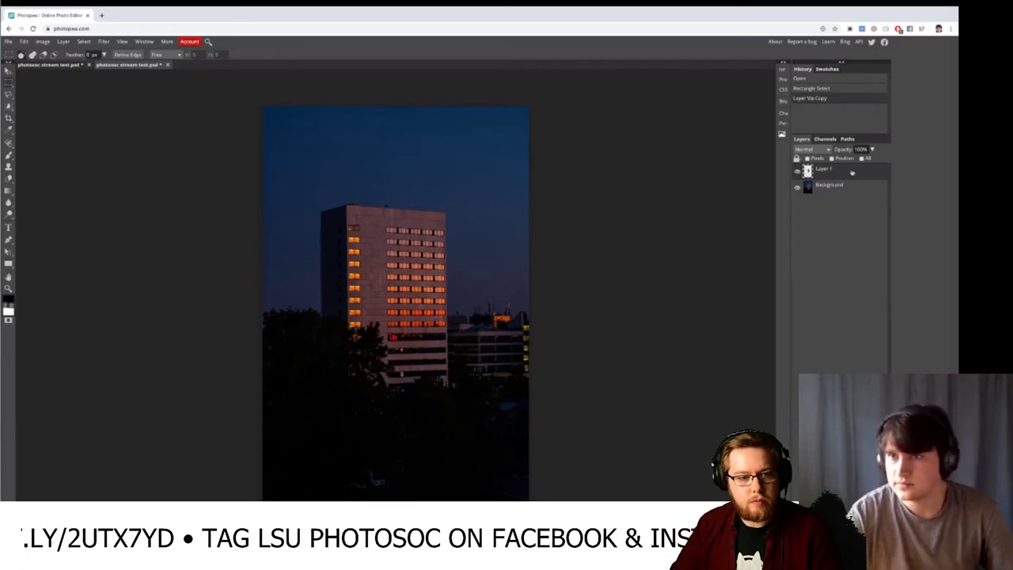
click(797, 189)
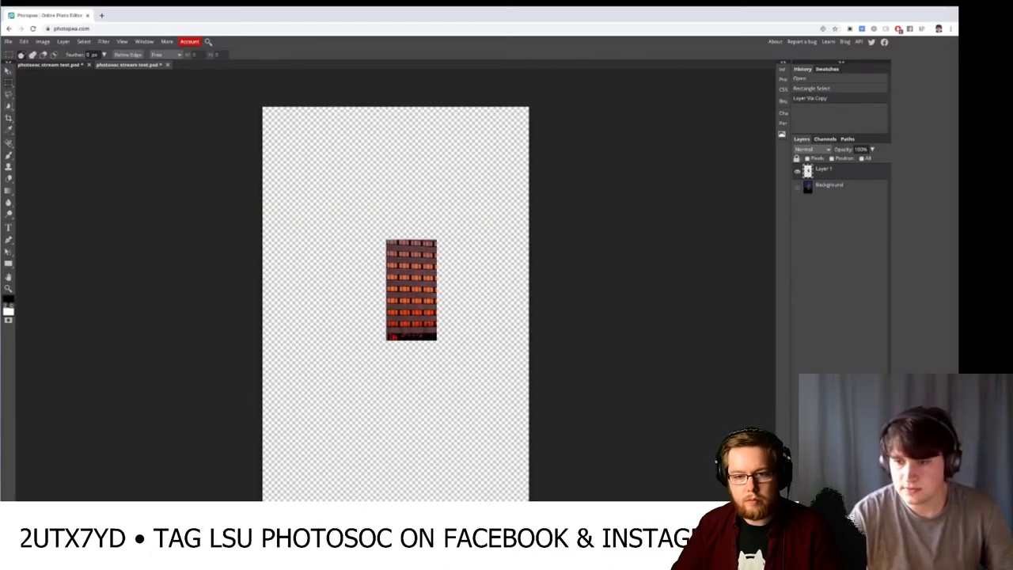
- Duplicate the window cut-out layer and move the copy directly to the left of the original
key(ctrl+j)
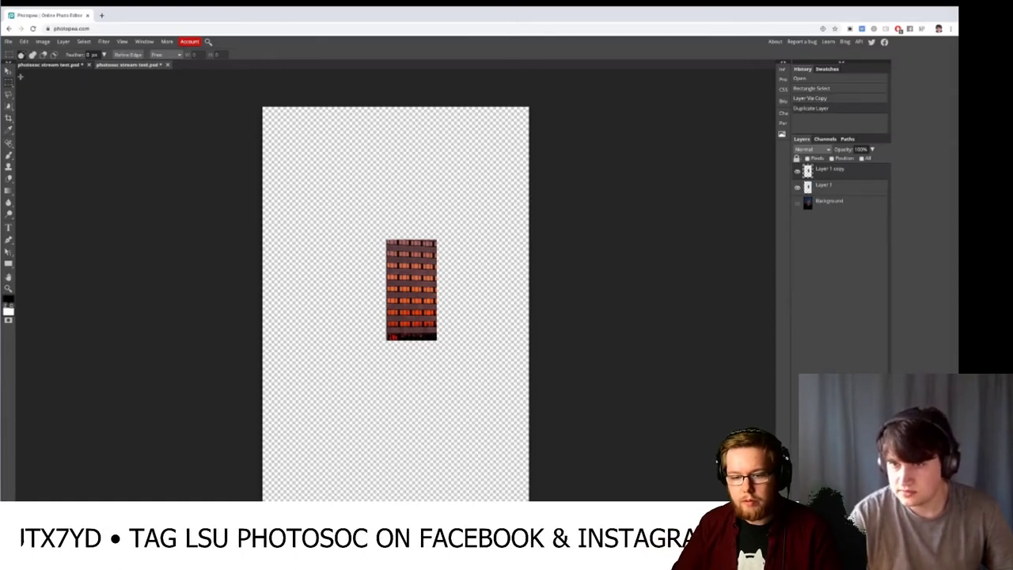
key(v)
drag(406, 285, 358, 281)
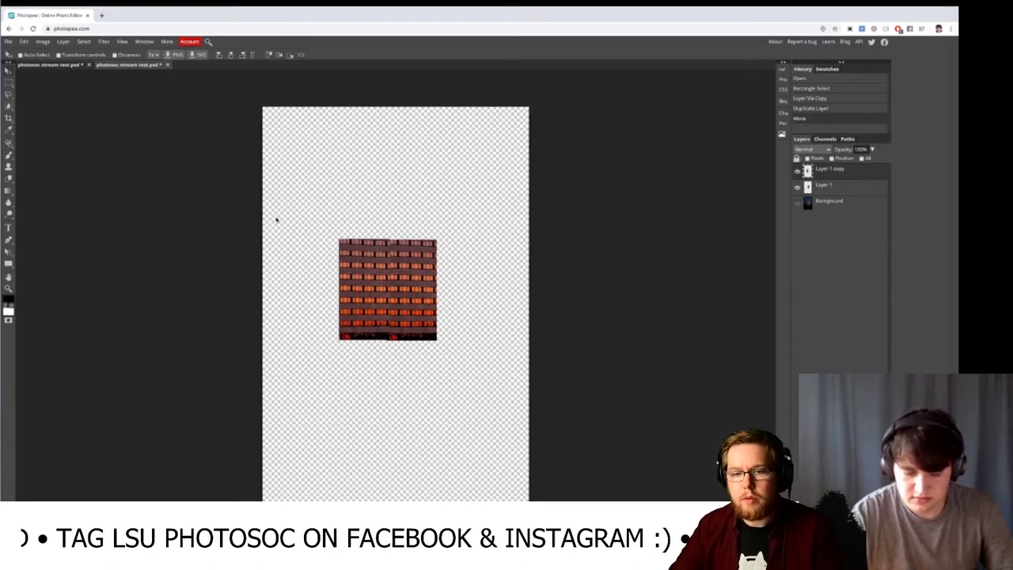
- Rotate the copied cut-out about 42° clockwise, move it to overlap the original's upper part, and turn off the transform controls
key(ctrl+alt+t)
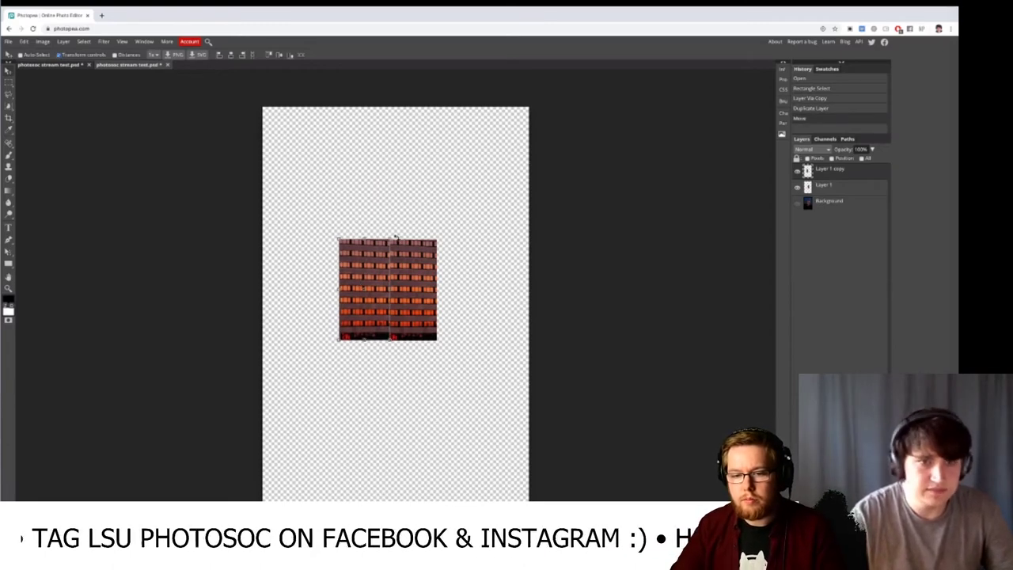
drag(396, 237, 449, 267)
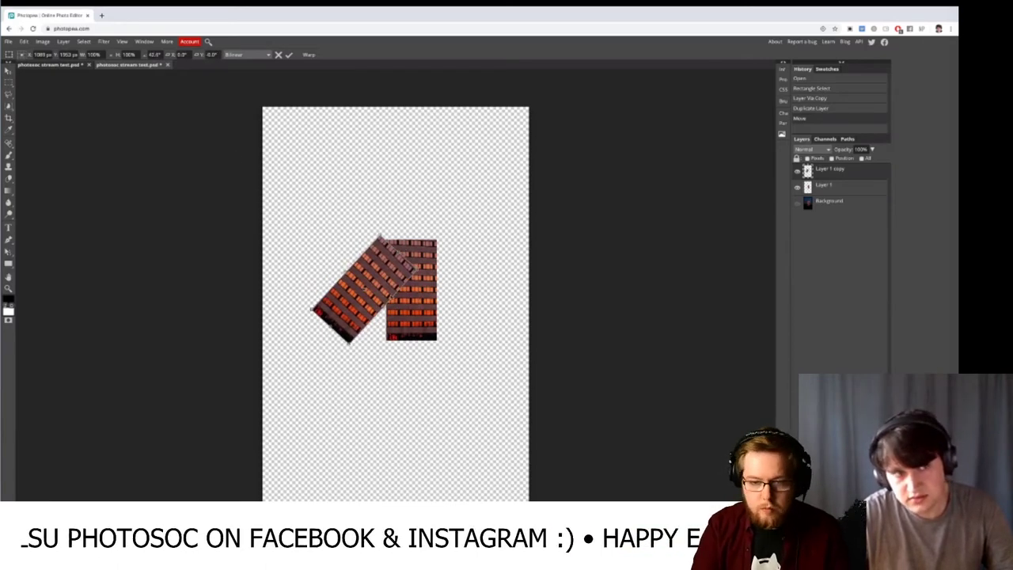
click(289, 55)
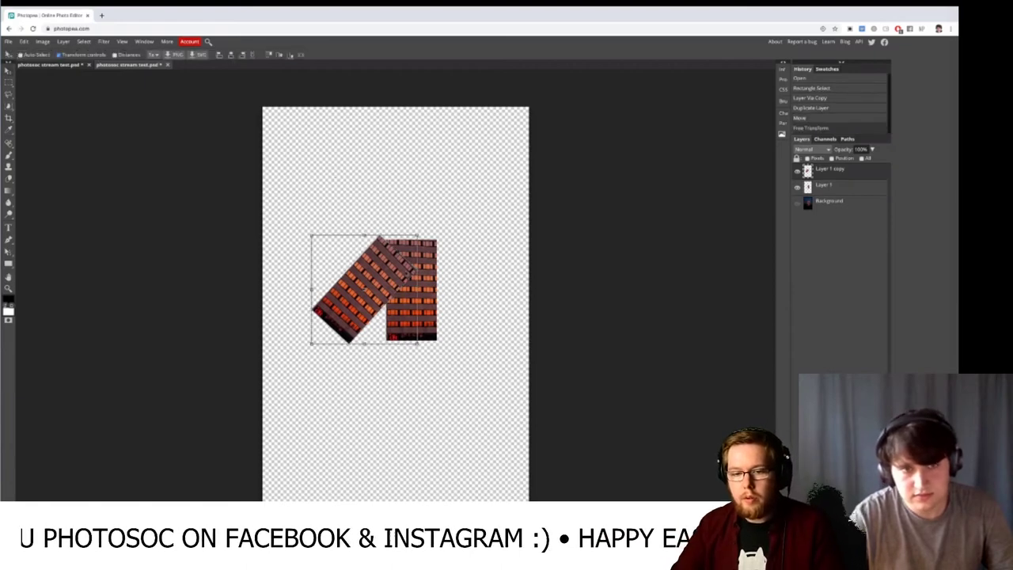
drag(402, 283, 423, 281)
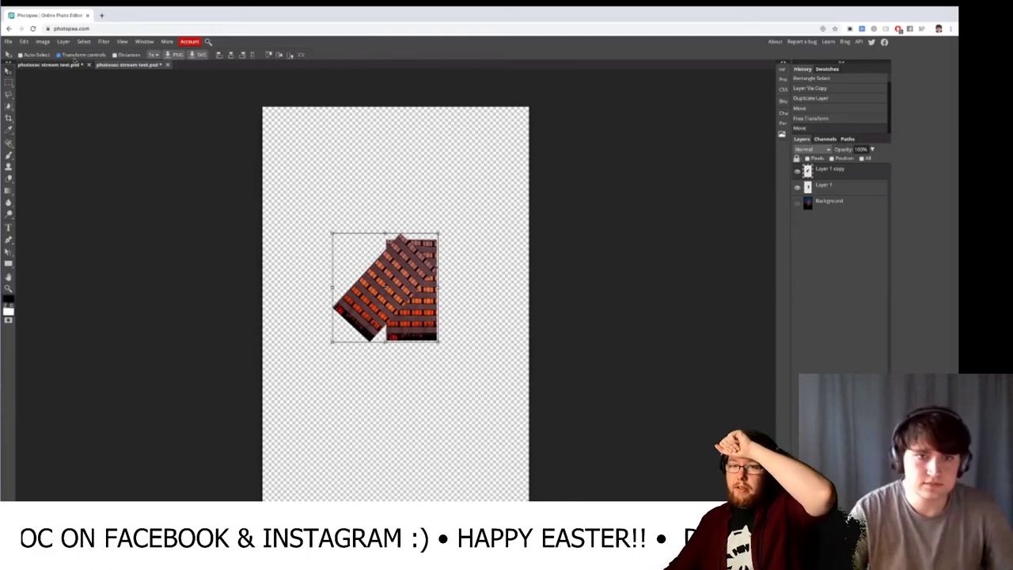
click(71, 57)
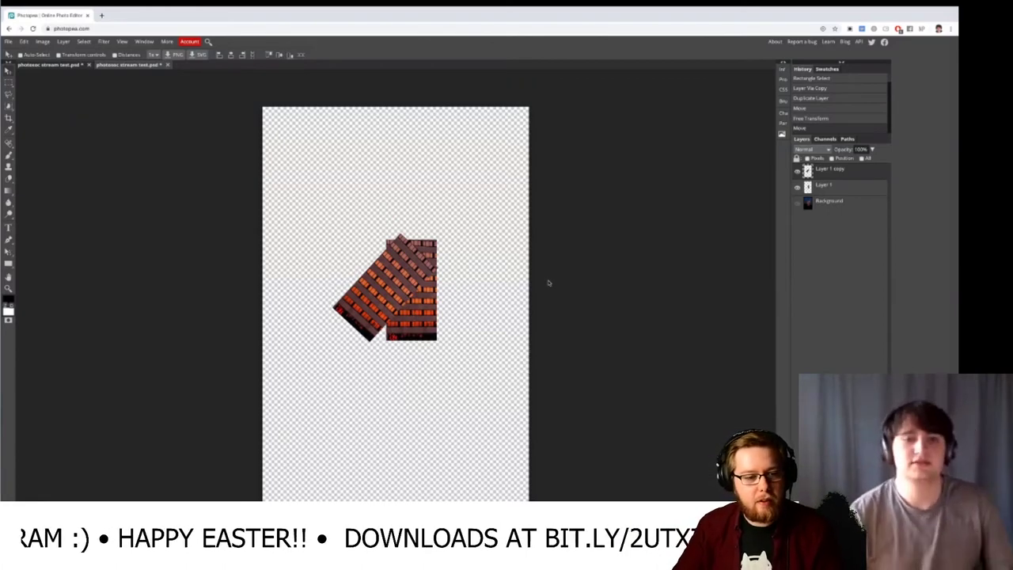
- Move both window cut-out layers together to the upper-left corner of the canvas
shift+click(846, 187)
drag(453, 279, 350, 149)
drag(323, 155, 324, 156)
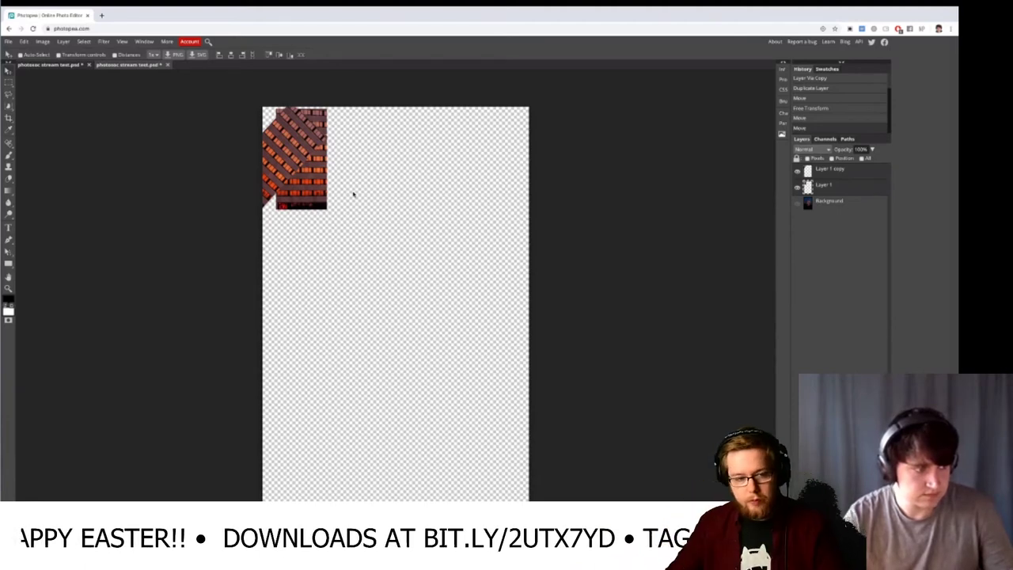
- Allow the site clipboard access, duplicate both cut-out layers and place the copied pair directly to the right of the originals
key(ctrl+v)
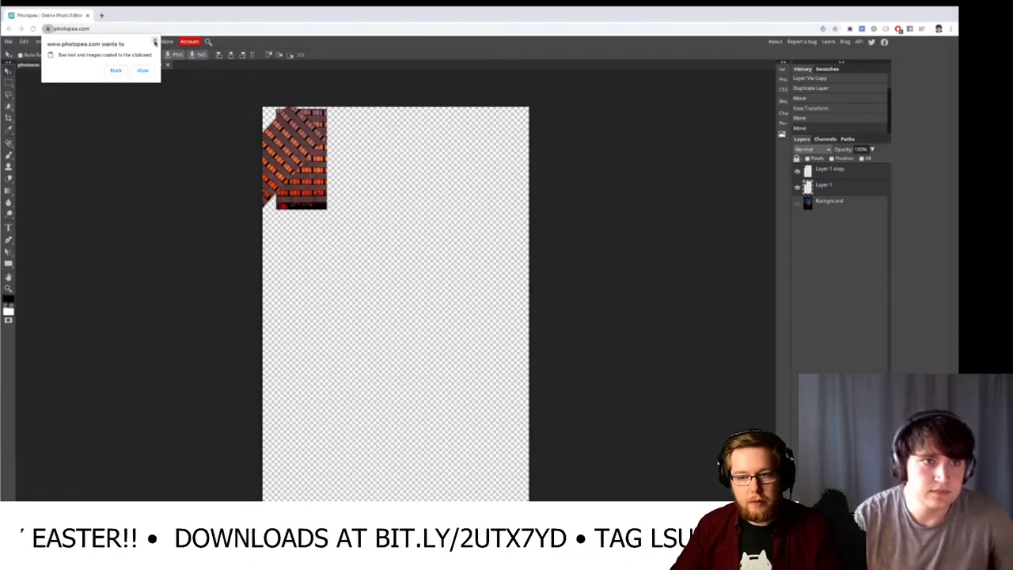
click(139, 72)
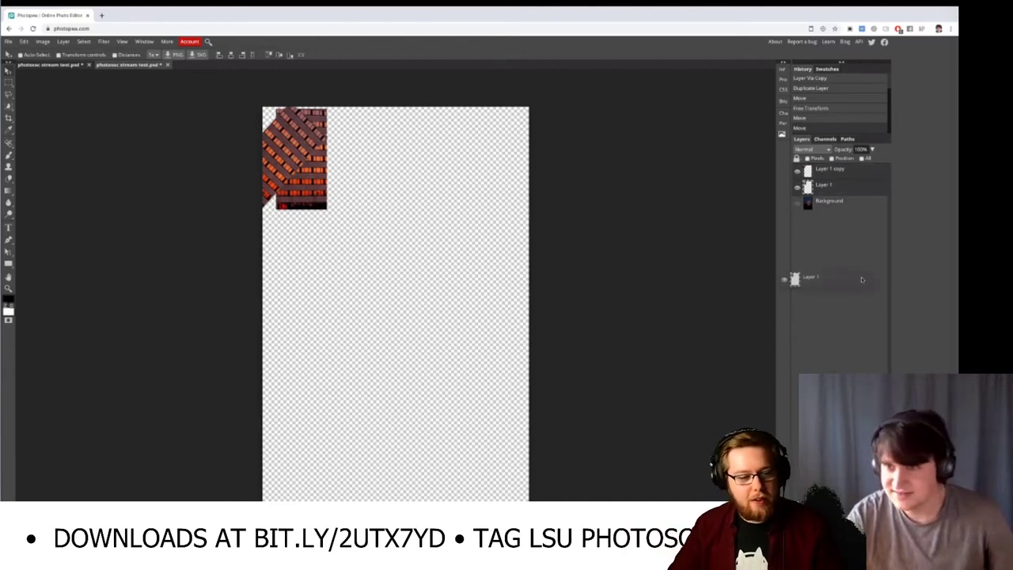
key(ctrl+j)
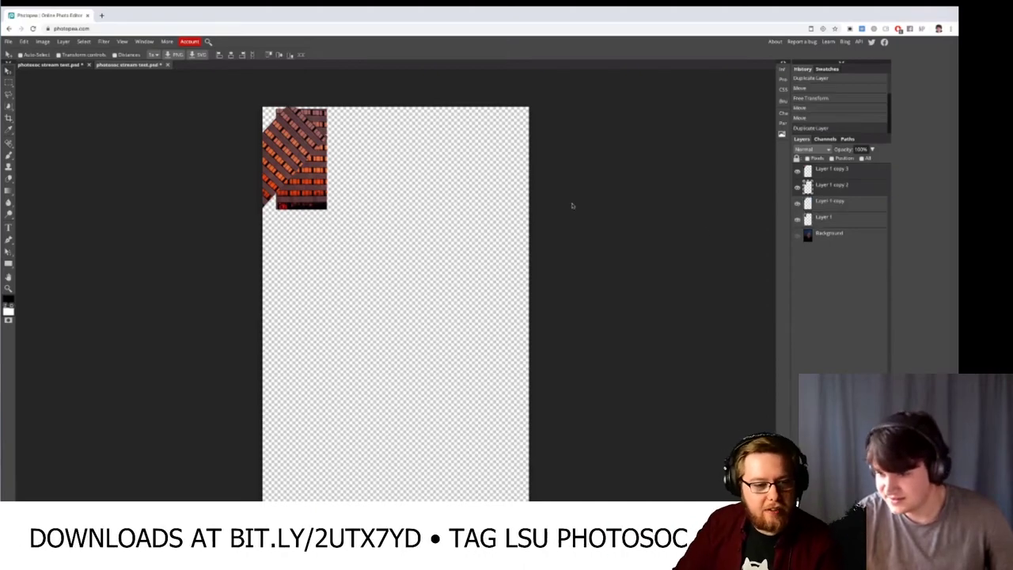
drag(368, 209, 395, 188)
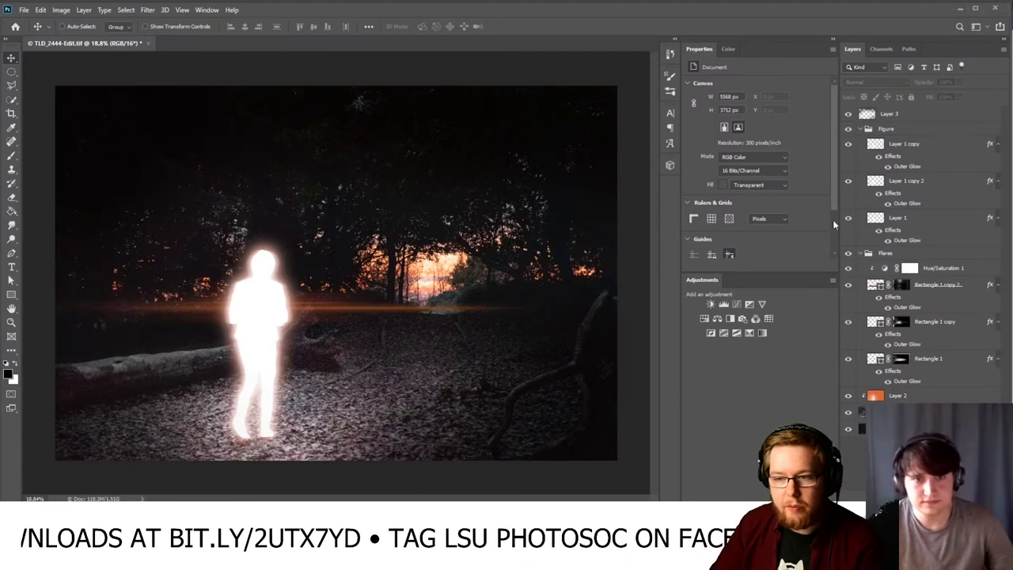
click(849, 114)
click(849, 114)
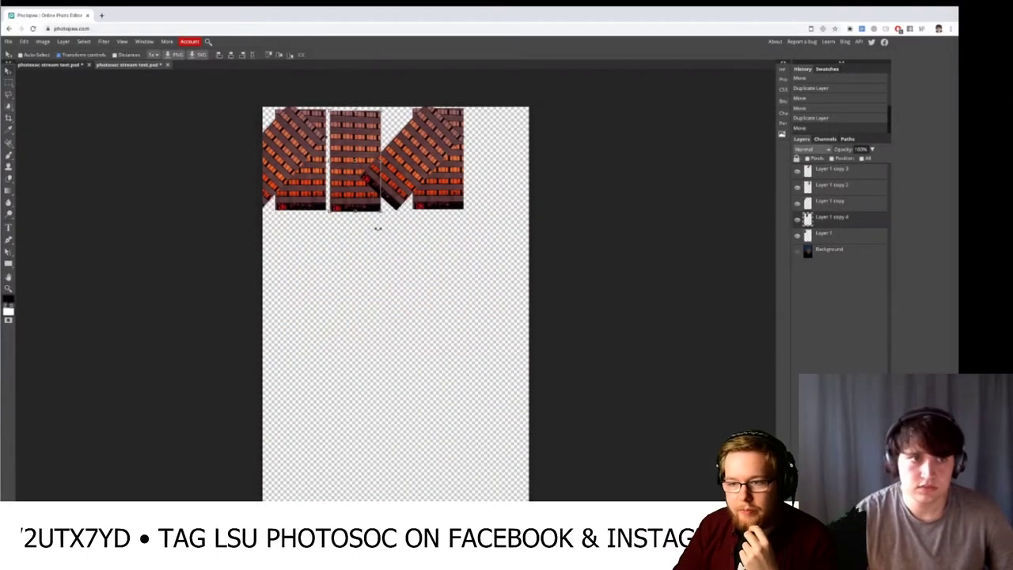
- Rotate the upright copy Layer 1 copy 4 by -44.4° and move it to overlap the first pair of cut-outs
drag(382, 217, 333, 157)
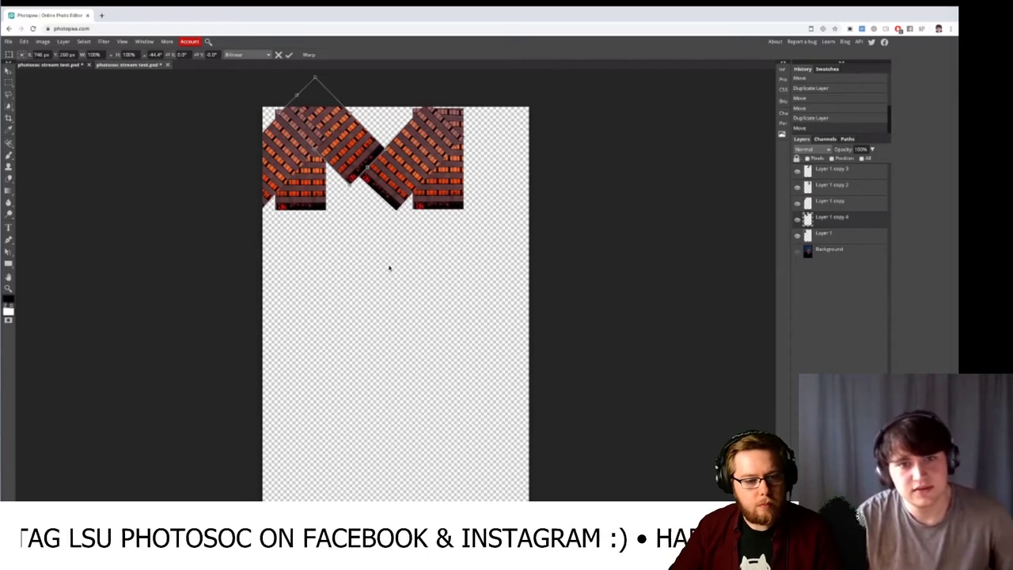
key(Return)
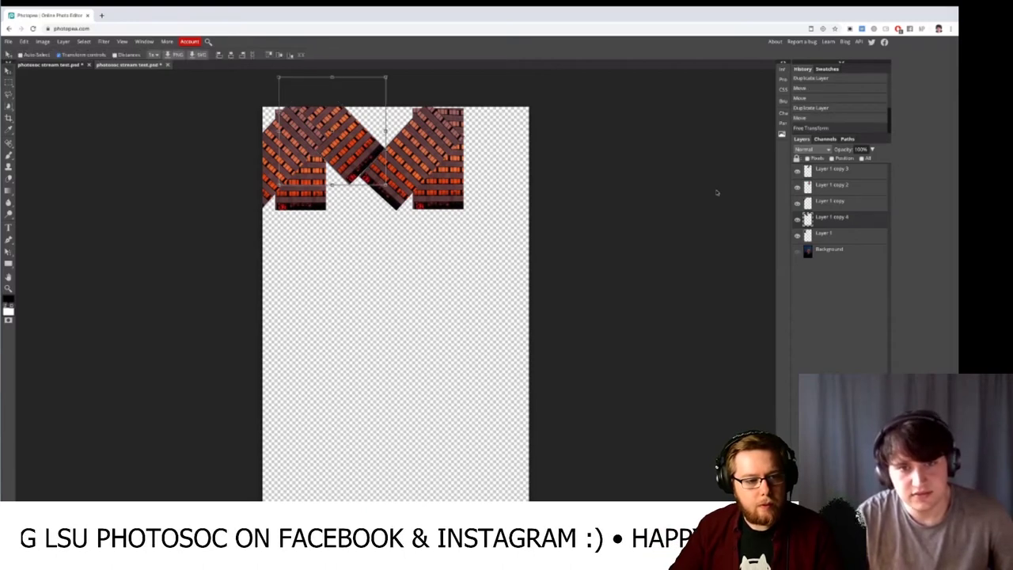
- Move Layer 1 copy 2 and Layer 1 copy 3 together to the left so they overlap the newly rotated cut-out
click(858, 206)
click(860, 186)
click(864, 173)
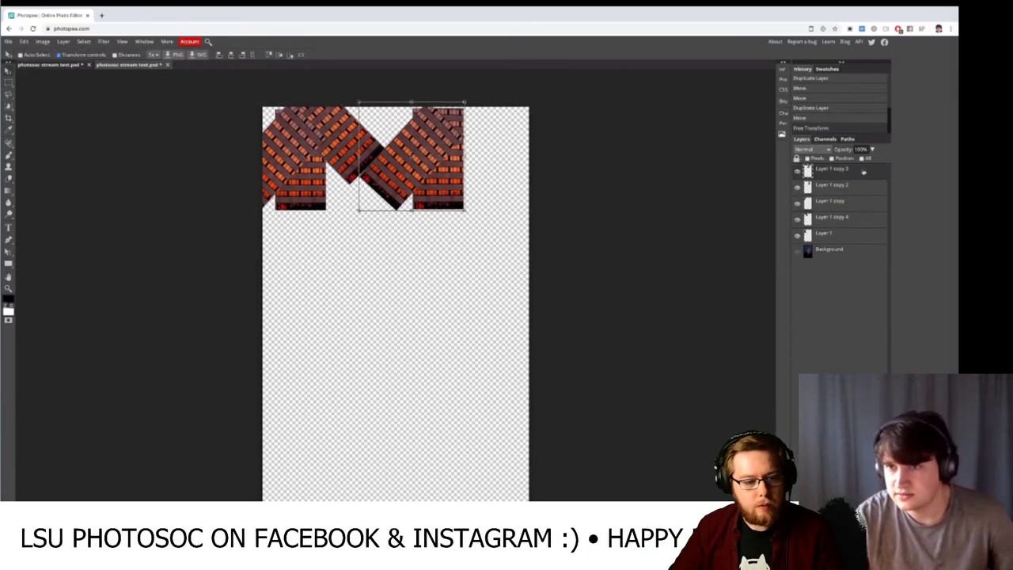
click(856, 190)
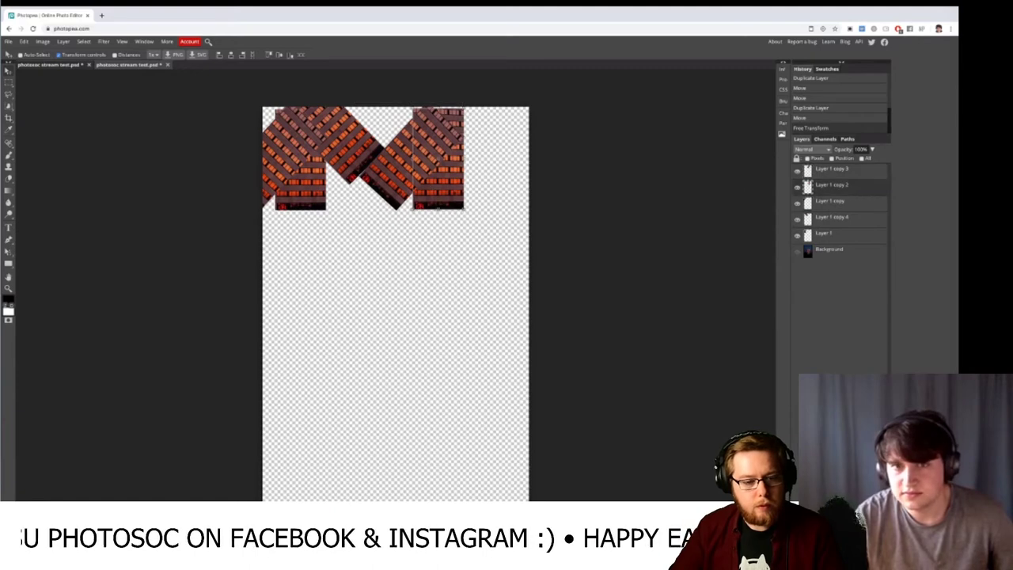
shift+click(838, 175)
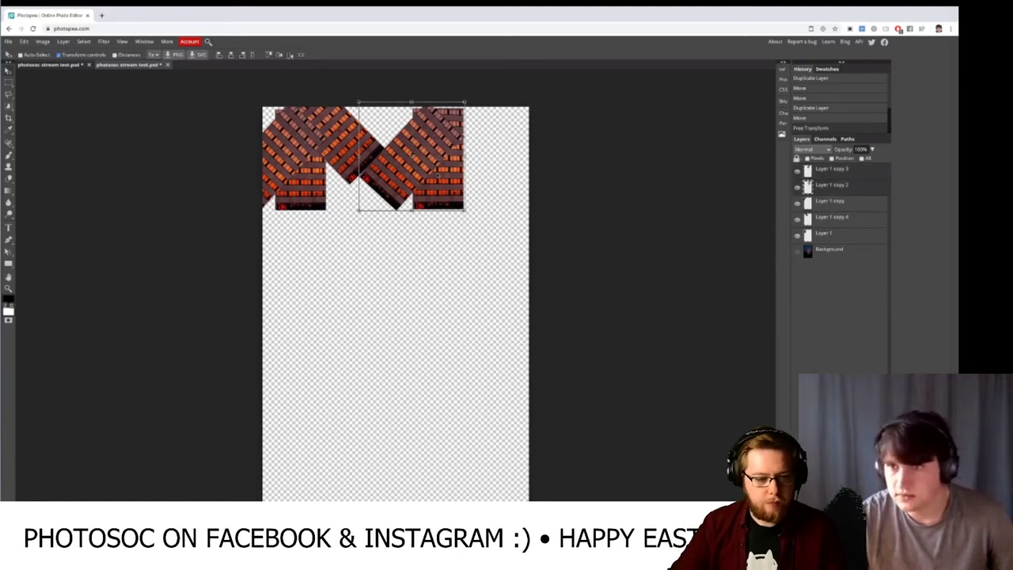
drag(428, 176, 388, 178)
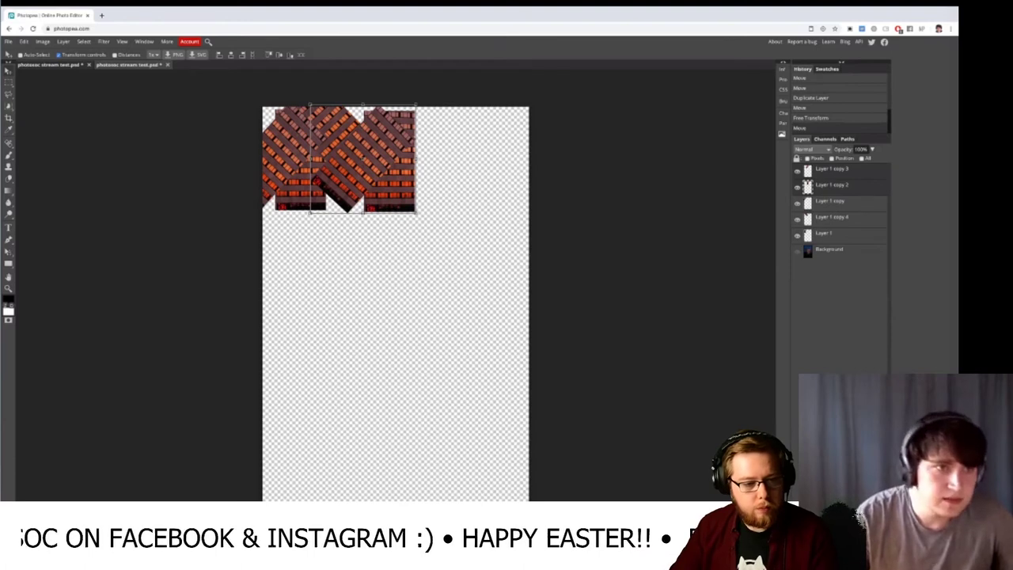
- Group all the window cut-out layers above the Background into one folder
click(876, 175)
click(865, 233)
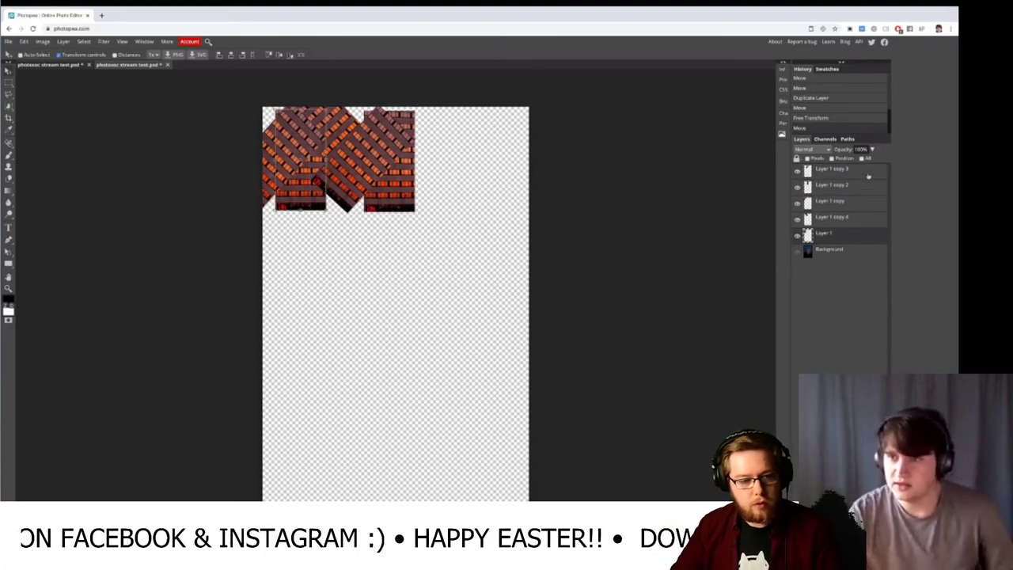
shift+click(868, 176)
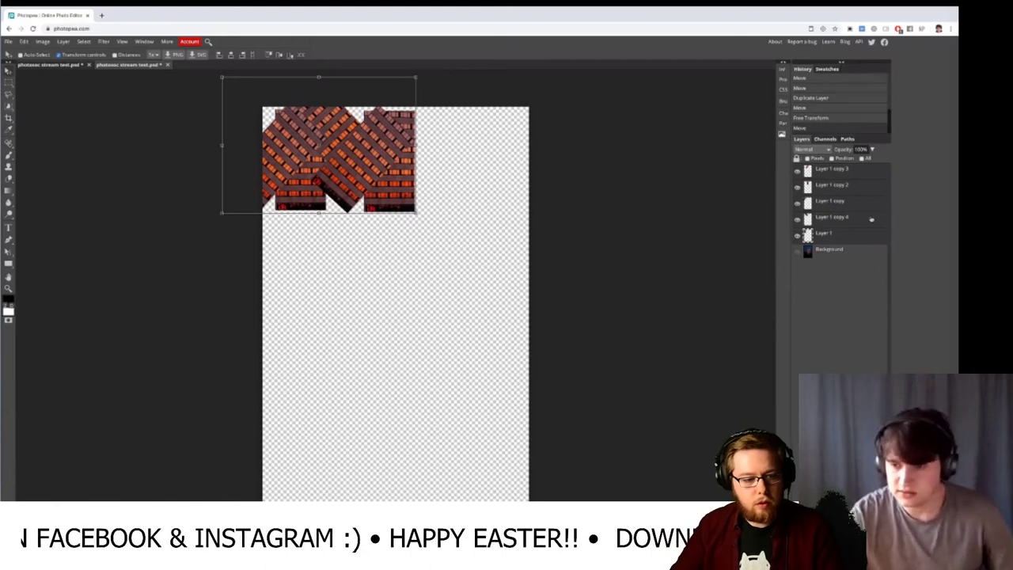
key(ctrl+g)
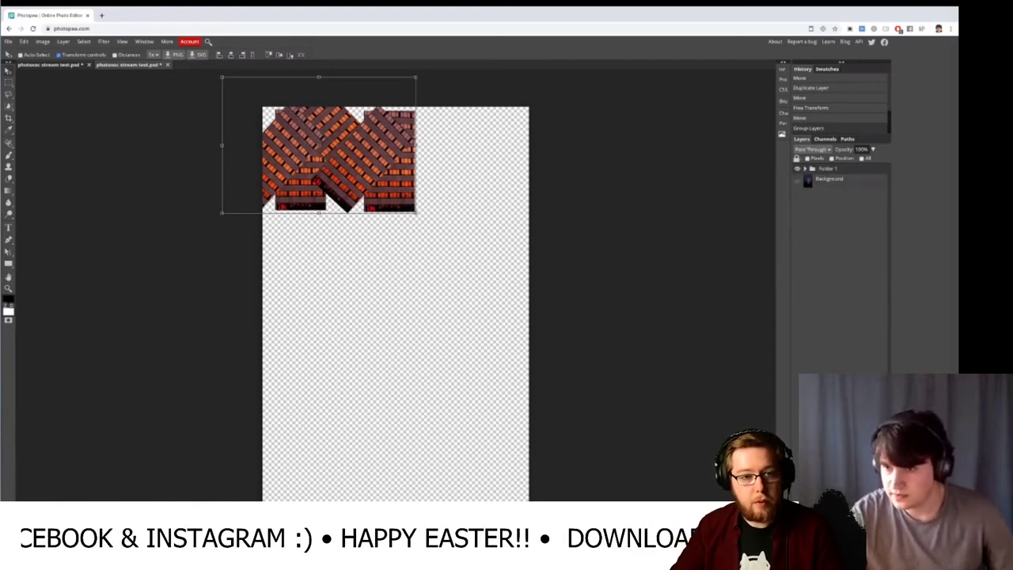
key(ctrl+j)
drag(388, 181, 444, 309)
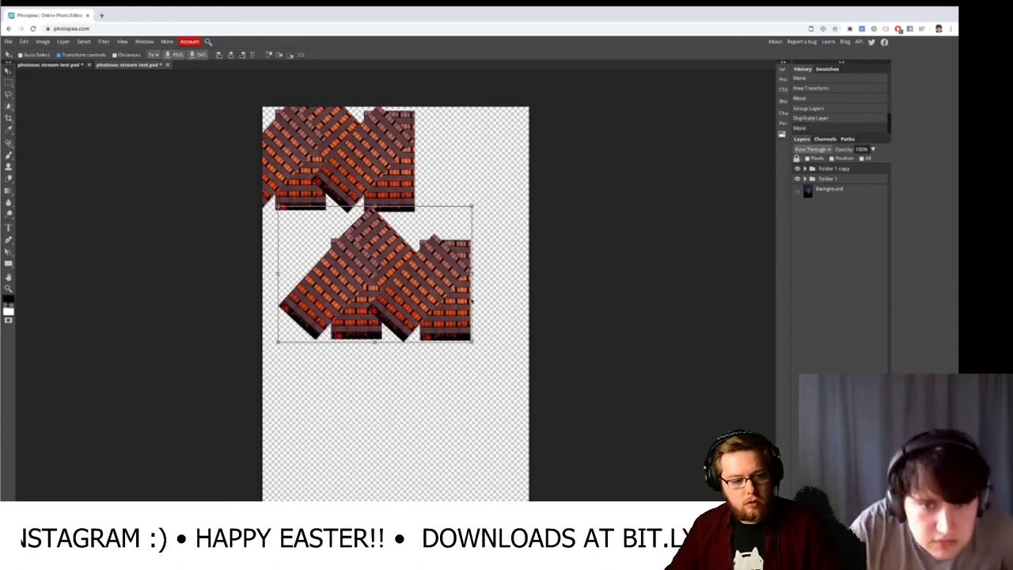
key(ctrl+z)
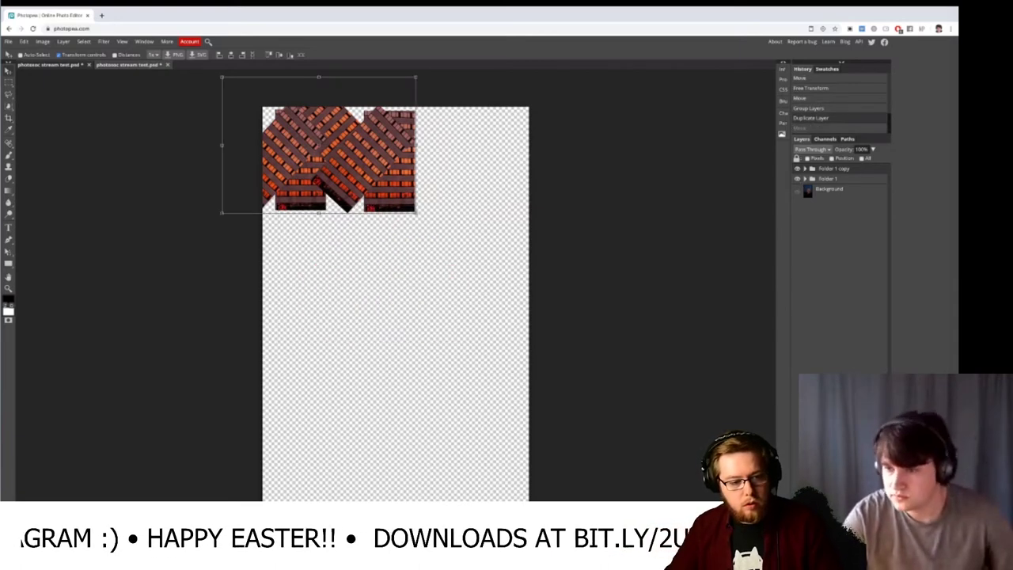
key(Delete)
- Hide and delete Layer 1 copy 2 and Layer 1 copy 3 from the cut-out folder
click(806, 170)
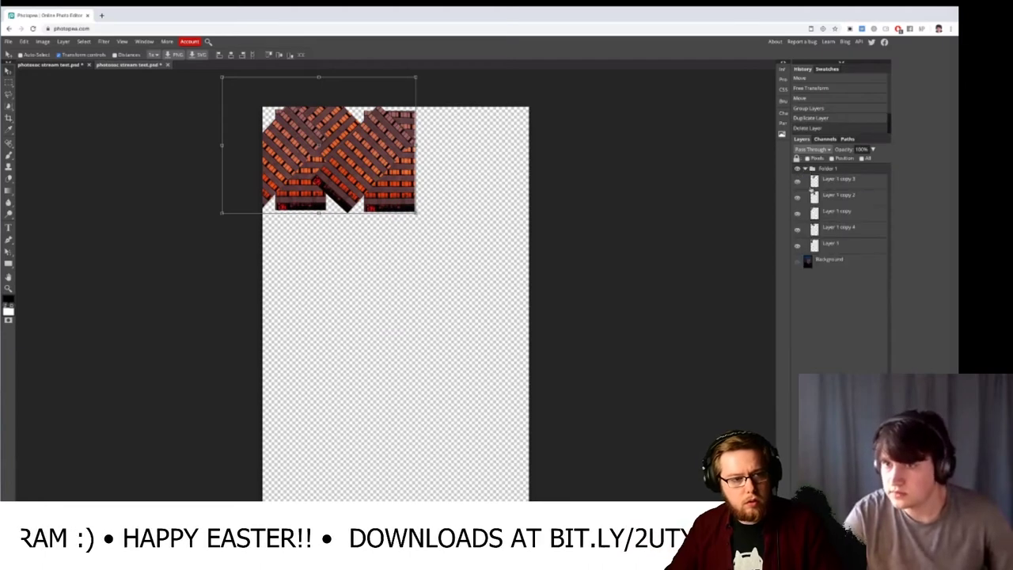
click(797, 182)
click(798, 198)
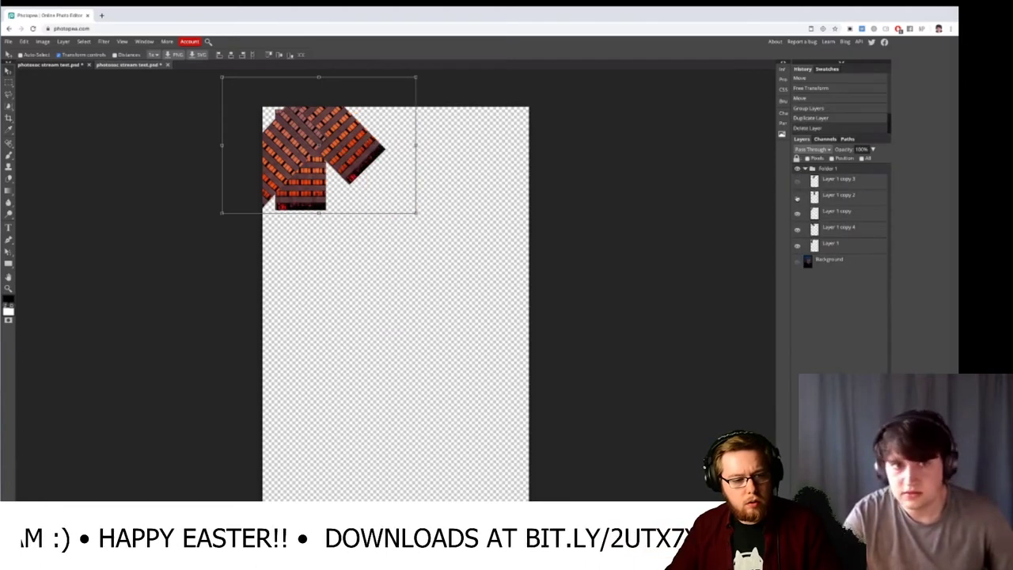
click(849, 197)
click(869, 181)
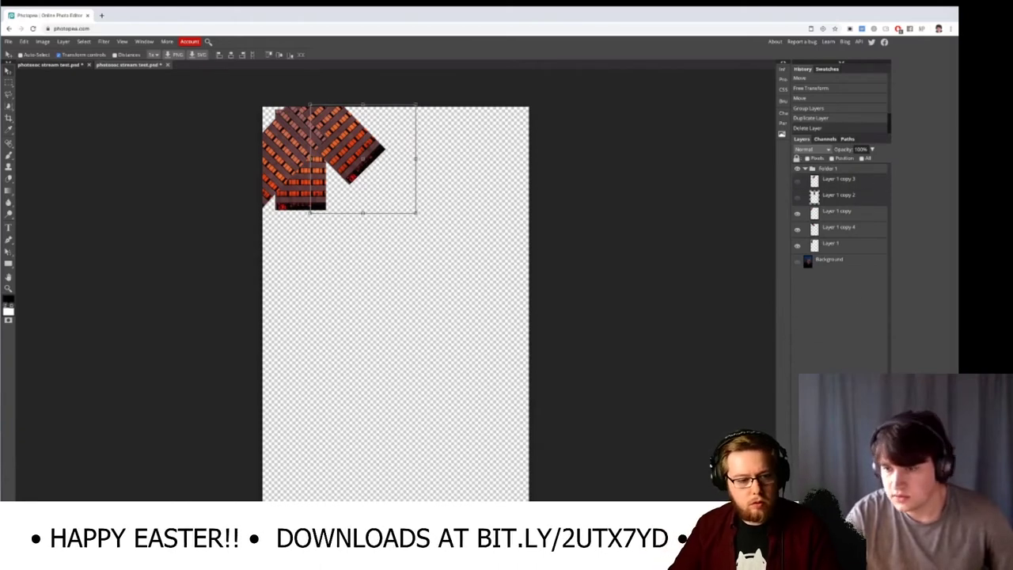
key(Delete)
- Duplicate the folder's three cut-out layers and move the copies to the right, overlapping the originals' edge
click(870, 184)
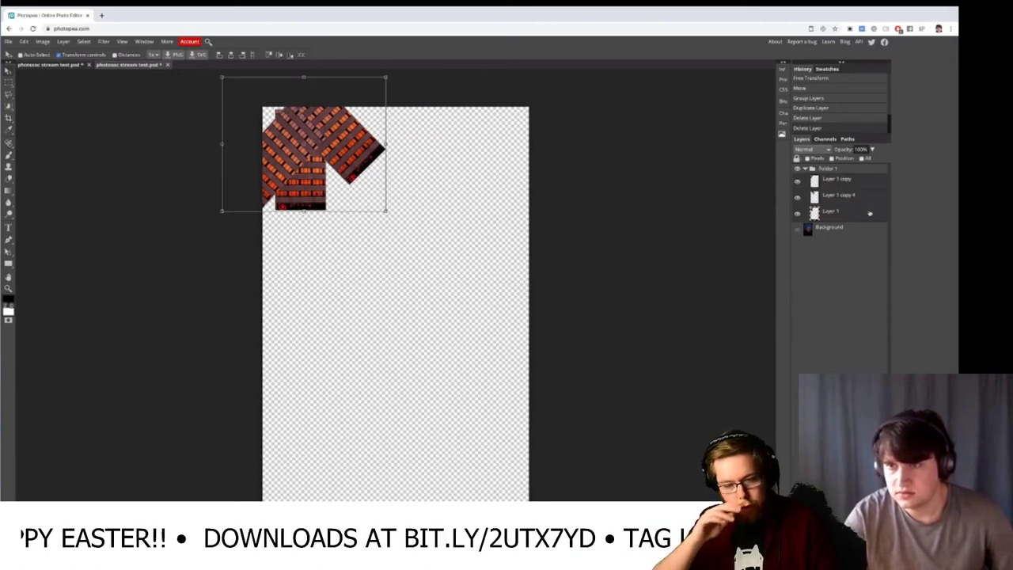
drag(823, 212, 823, 284)
key(ctrl+j)
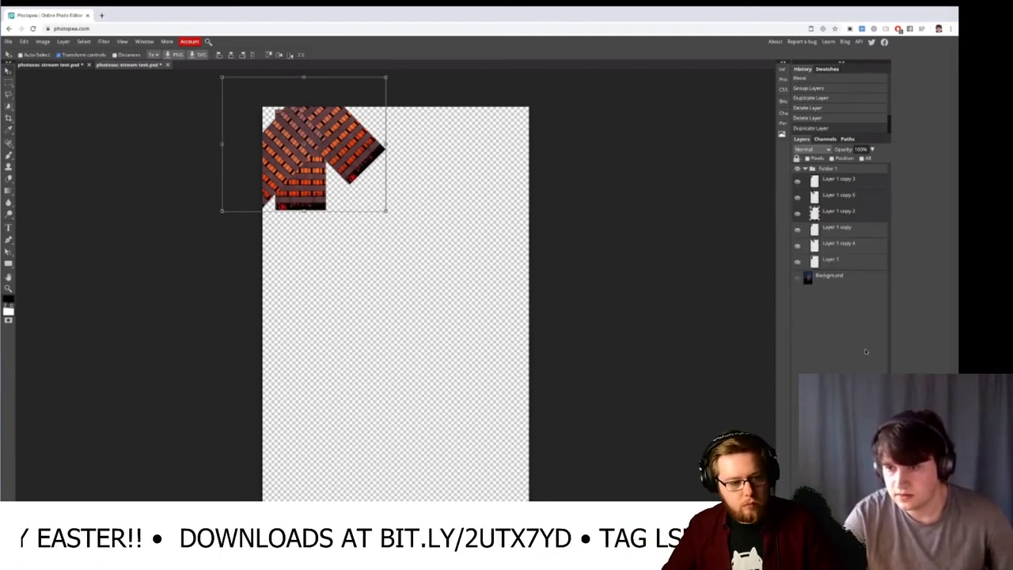
drag(360, 157, 440, 161)
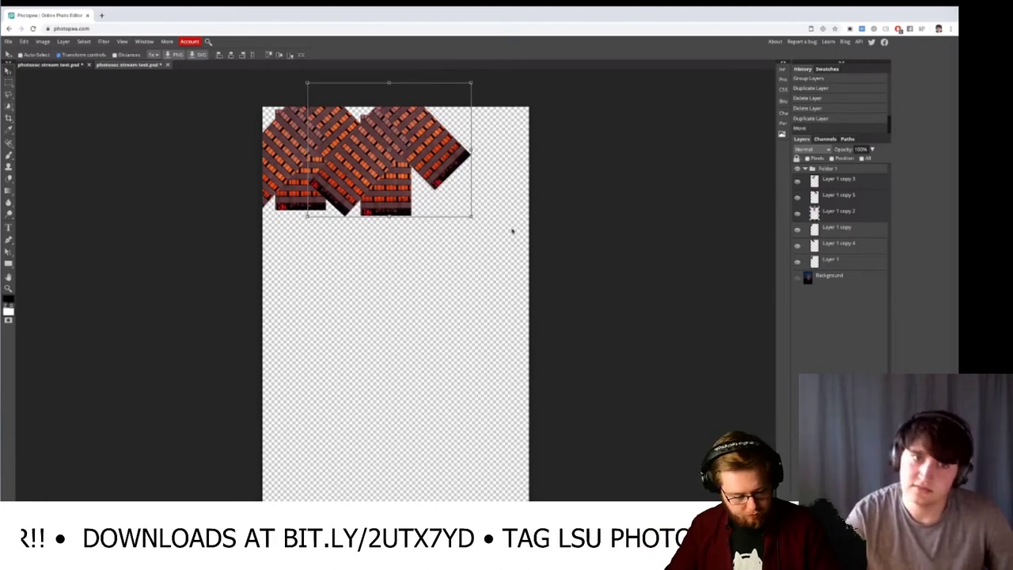
- Duplicate the whole cut-out folder and move the copy to the right so the pattern spans the canvas width
click(9, 82)
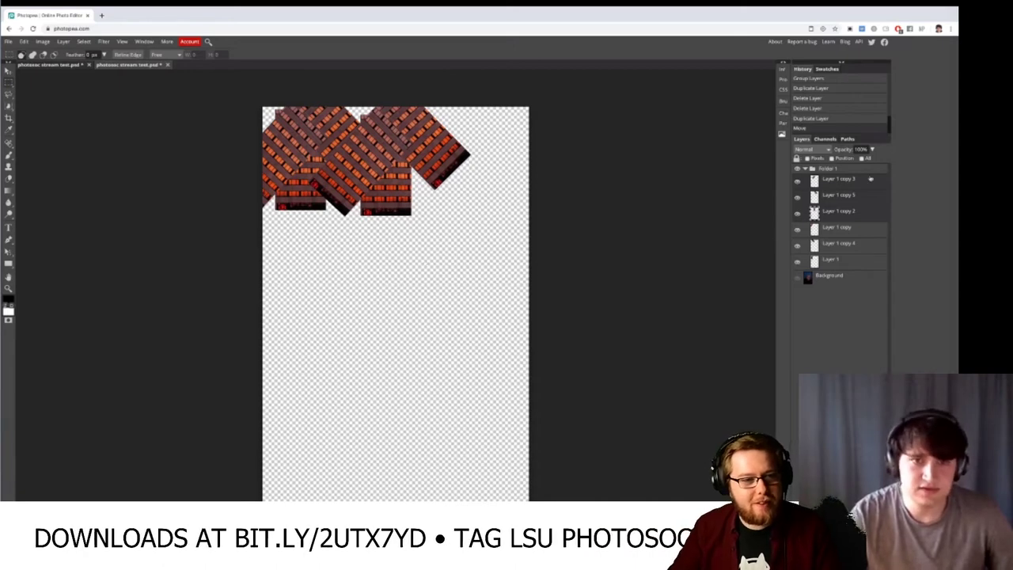
click(807, 169)
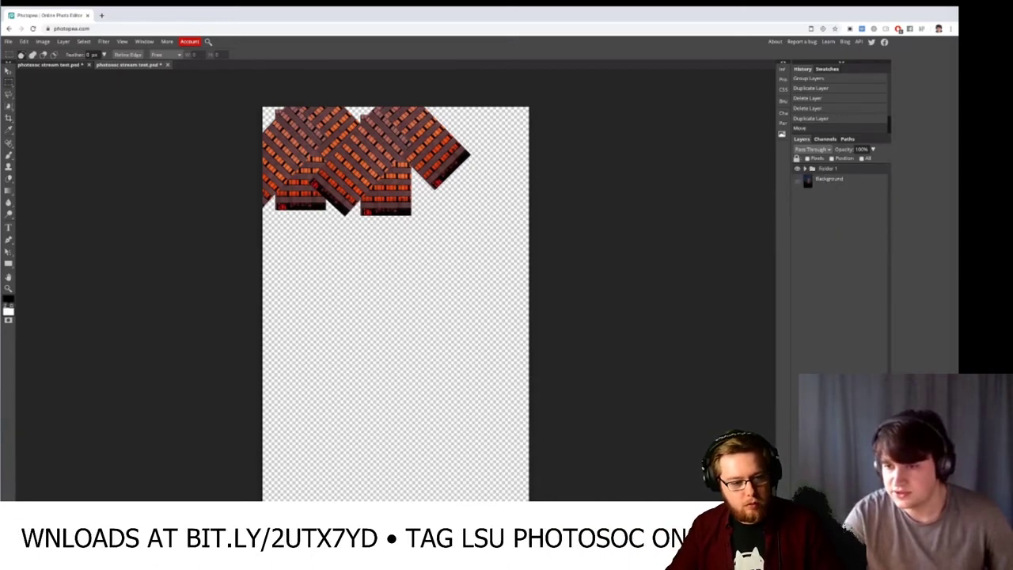
key(ctrl+j)
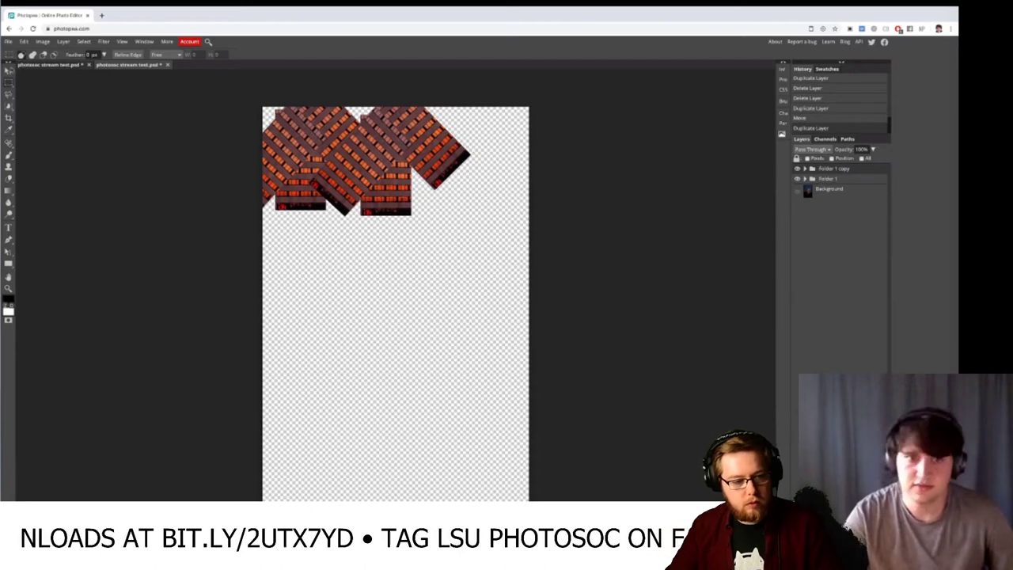
click(8, 69)
drag(366, 165, 536, 176)
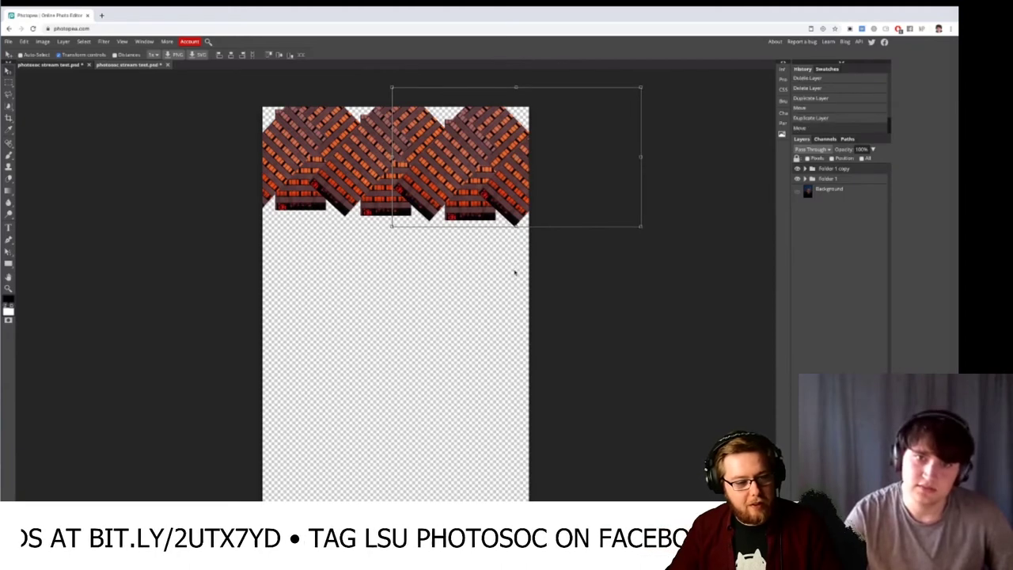
click(8, 83)
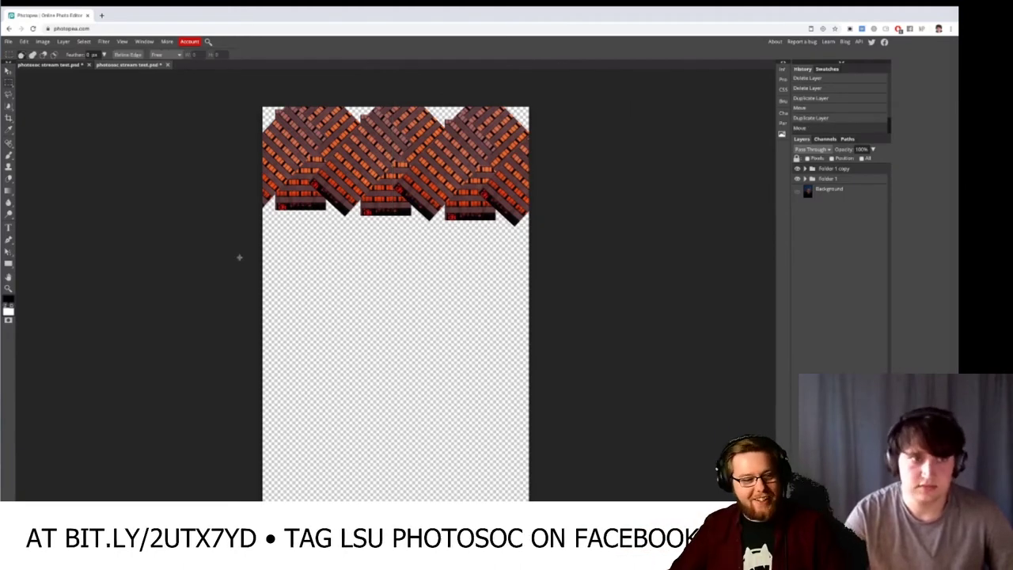
click(8, 69)
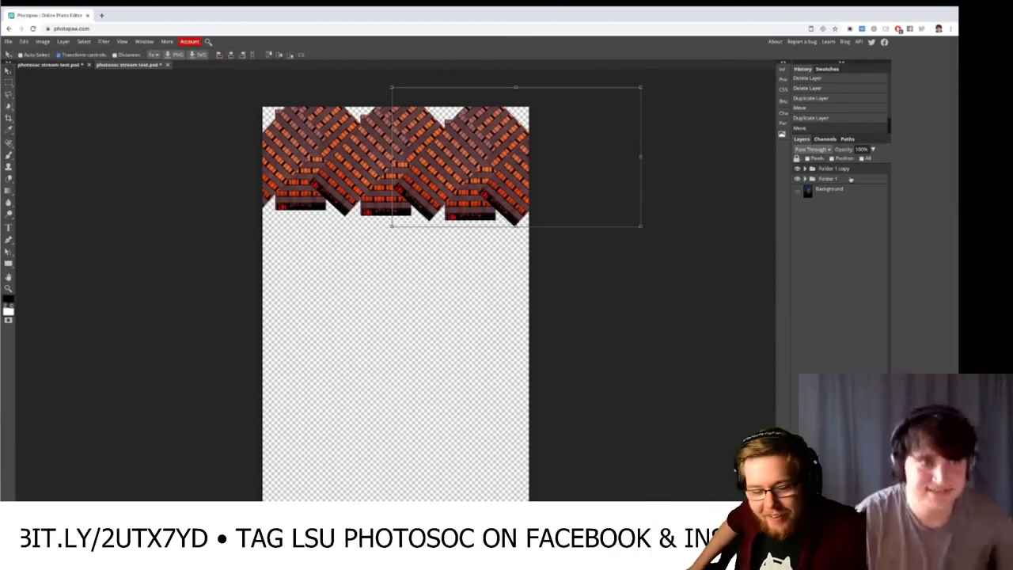
- Duplicate Folder 1 and Folder 1 copy together
click(836, 179)
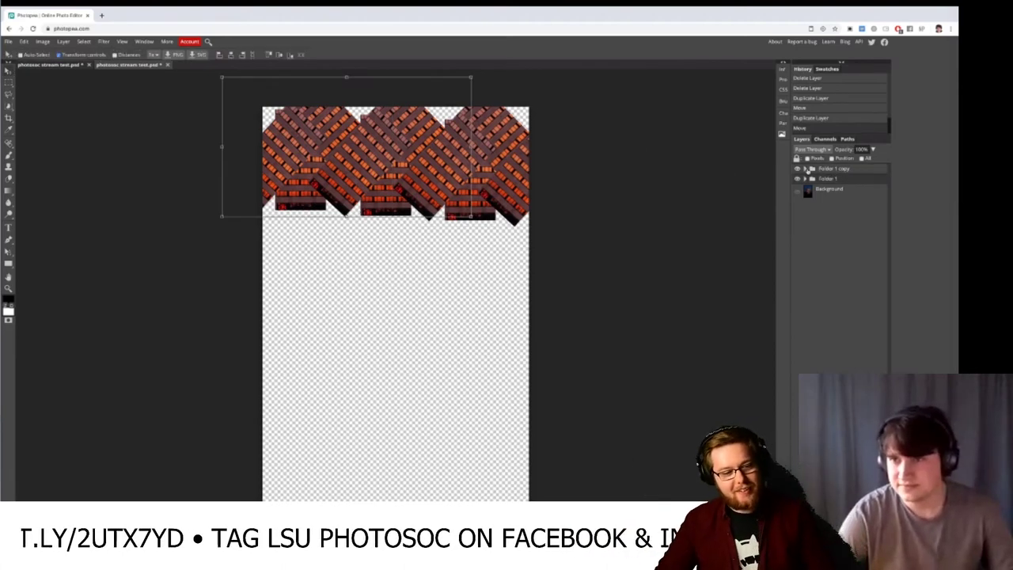
click(805, 170)
click(805, 170)
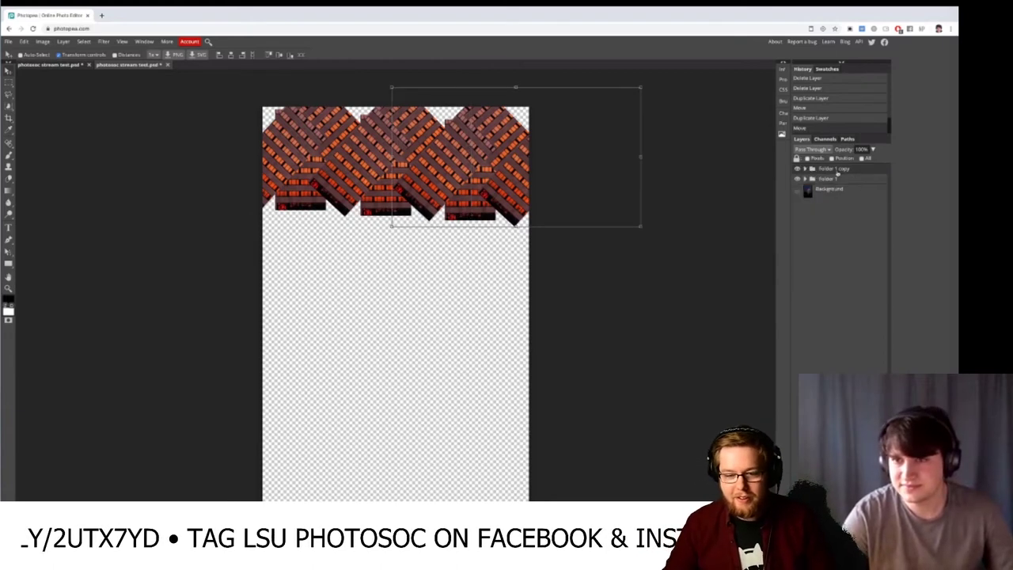
click(846, 179)
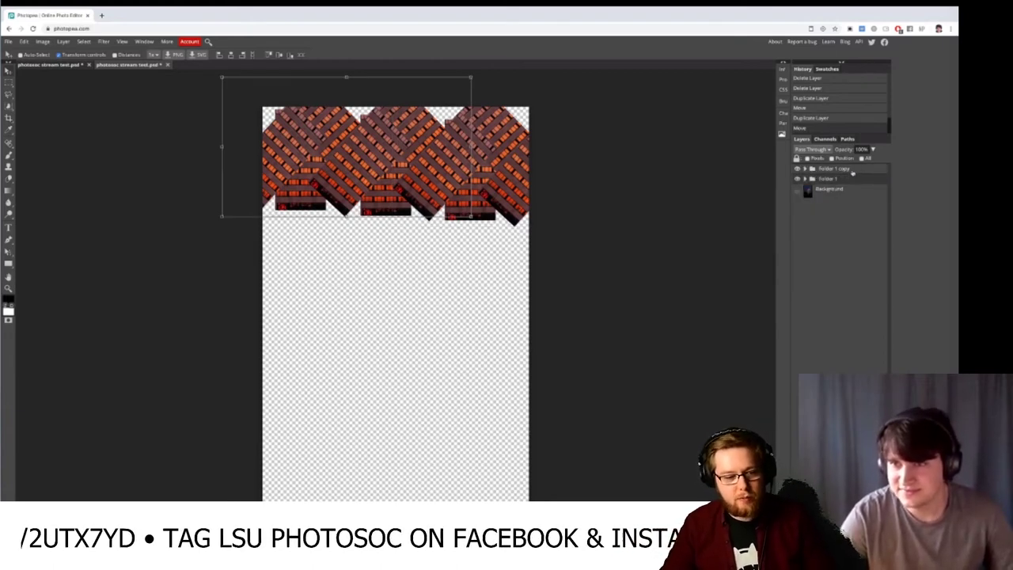
shift+click(853, 171)
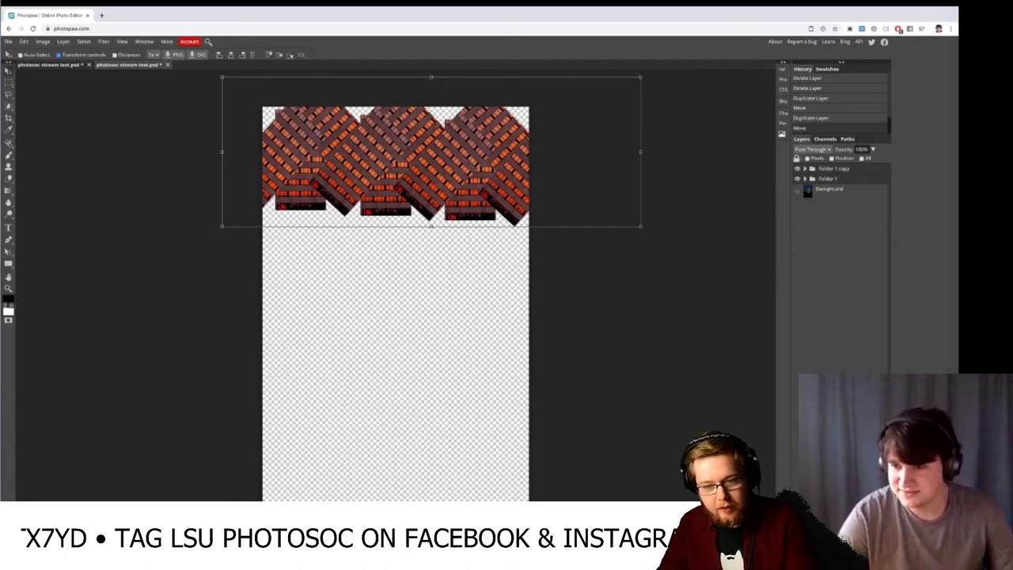
key(ctrl+j)
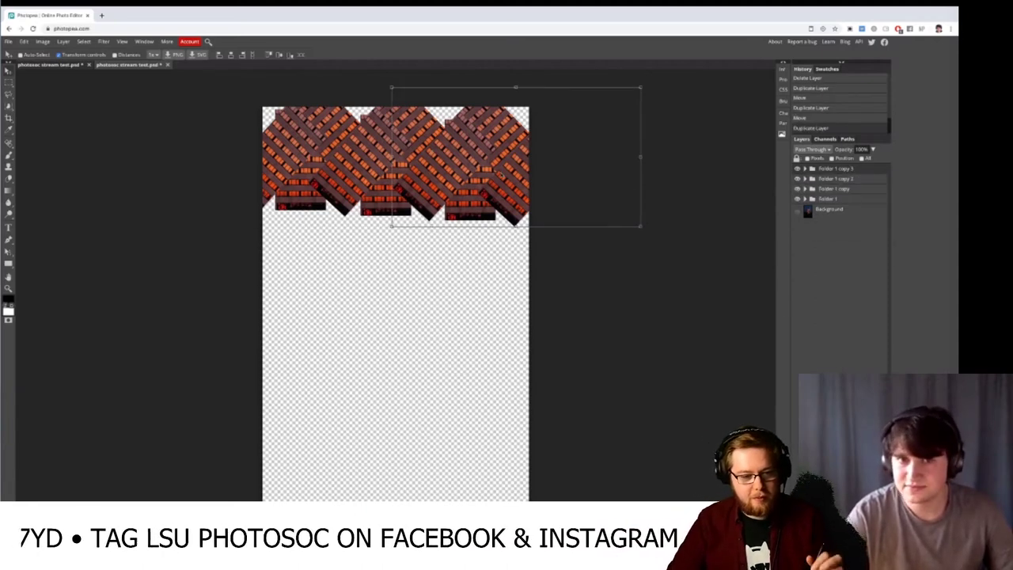
- Move both new folder copies straight down to form a second row of window cut-outs overlapping the first row
drag(500, 175, 497, 235)
key(ctrl+z)
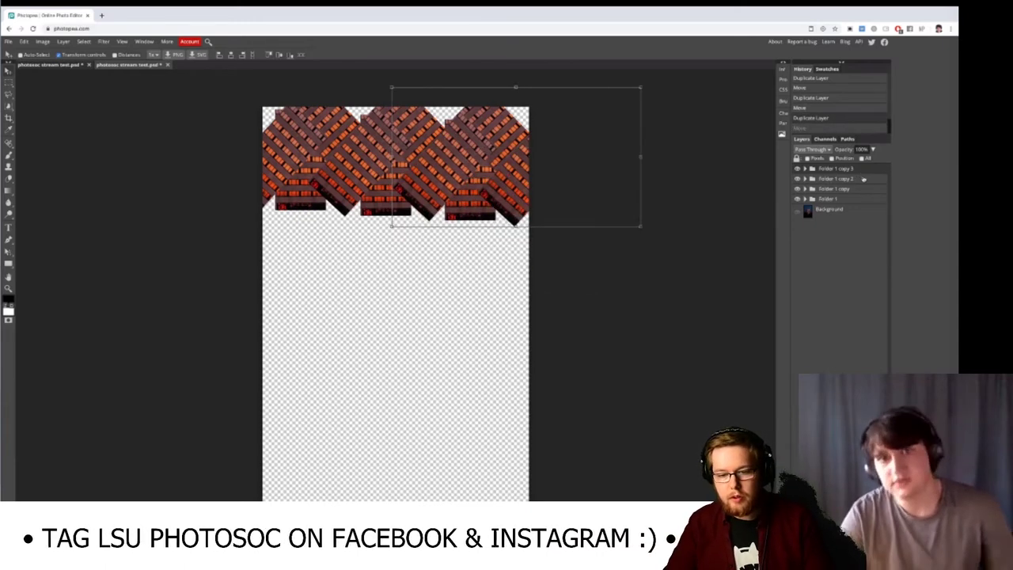
click(864, 171)
click(864, 179)
shift+click(863, 170)
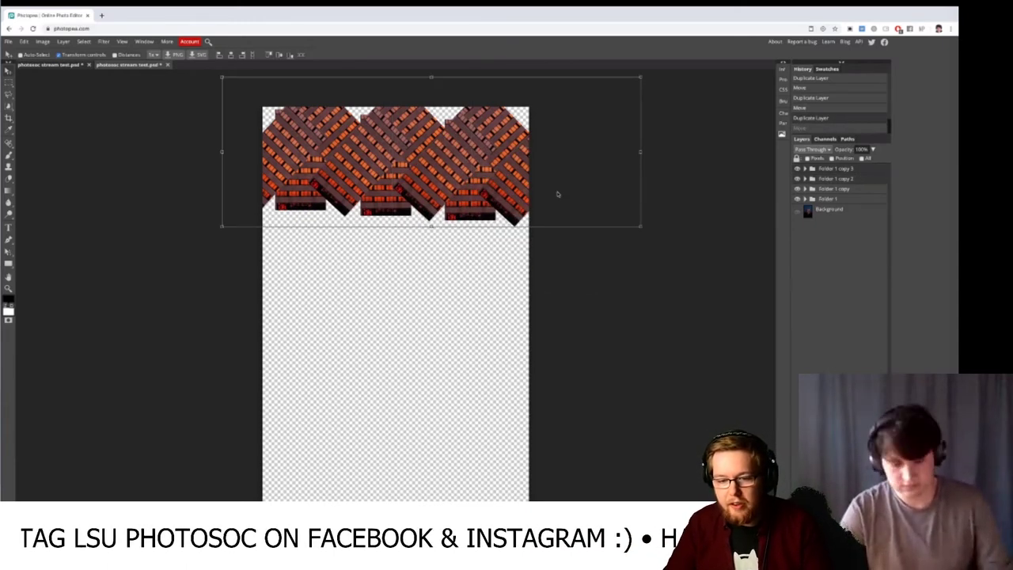
drag(506, 189, 505, 259)
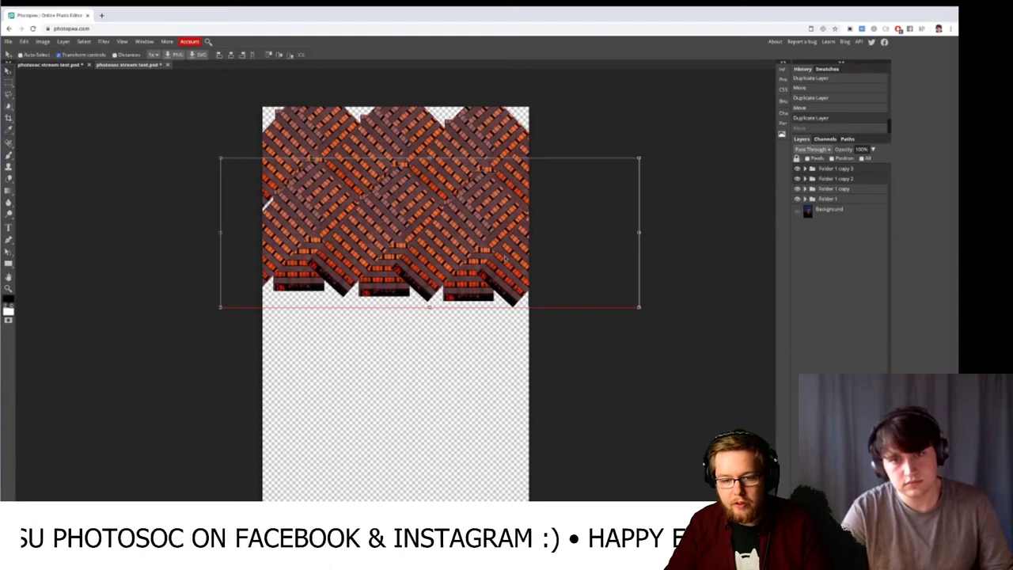
drag(505, 259, 505, 259)
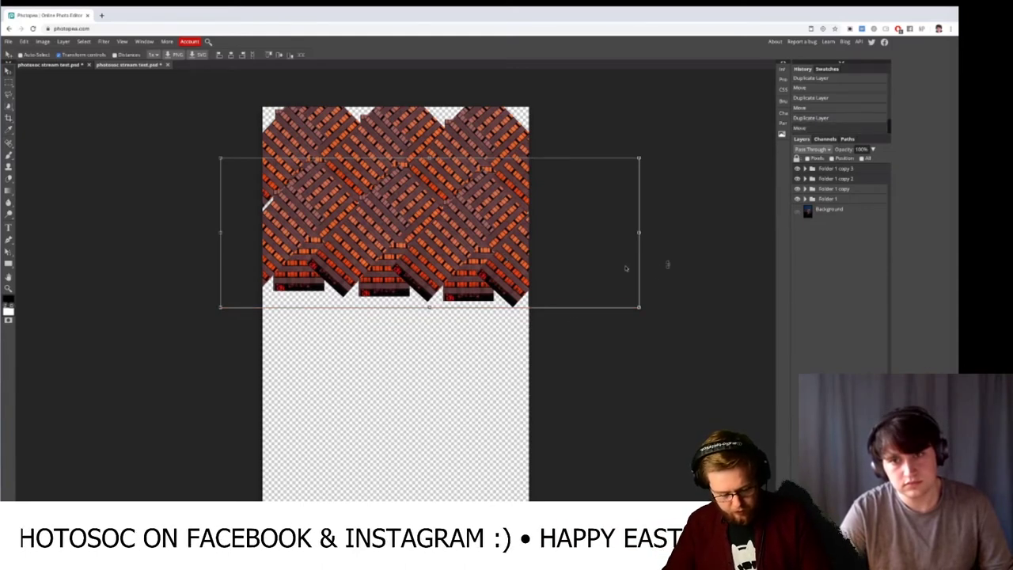
- Group all four pattern folders above the Background into one folder
click(827, 180)
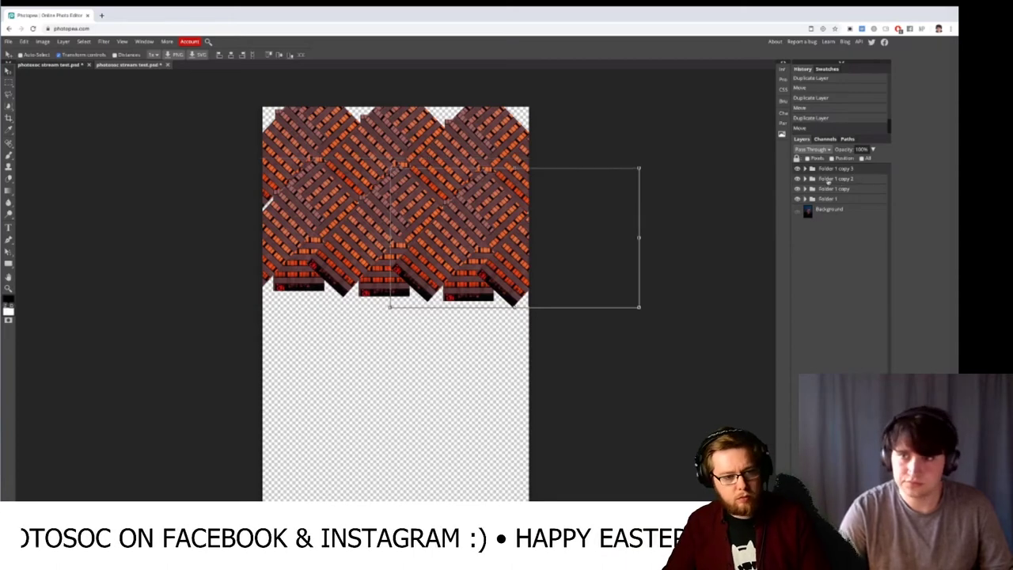
click(805, 168)
click(805, 168)
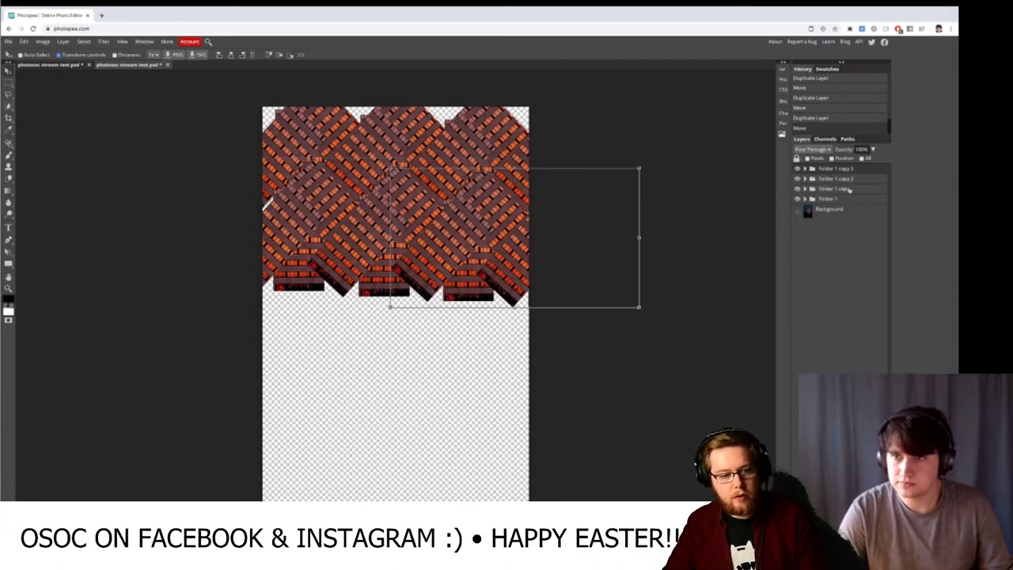
shift+click(863, 201)
key(ctrl+g)
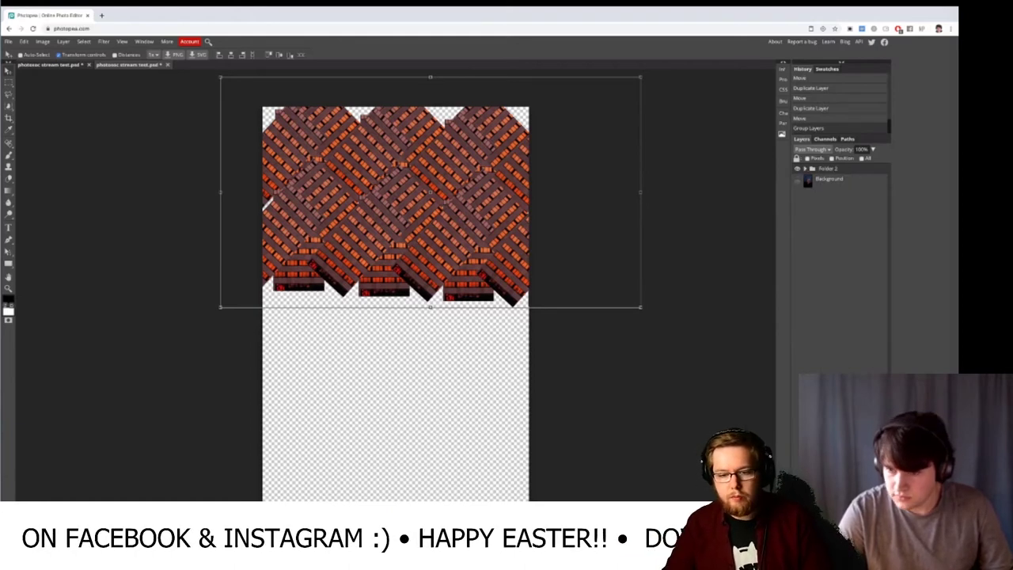
- Duplicate the combined folder and move the copy straight down so its rows overlap the lower edge of the original
key(ctrl+j)
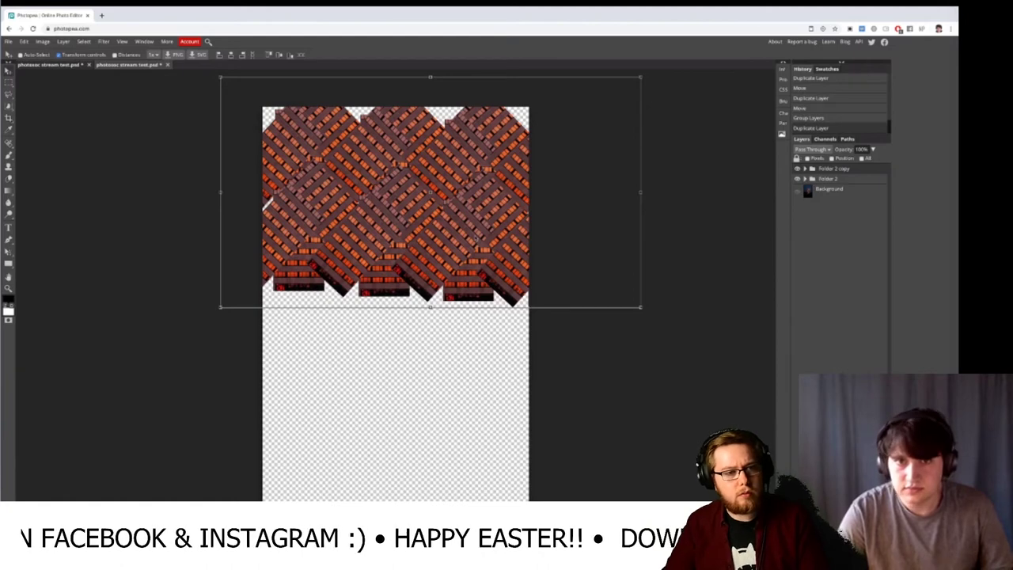
drag(477, 237, 476, 391)
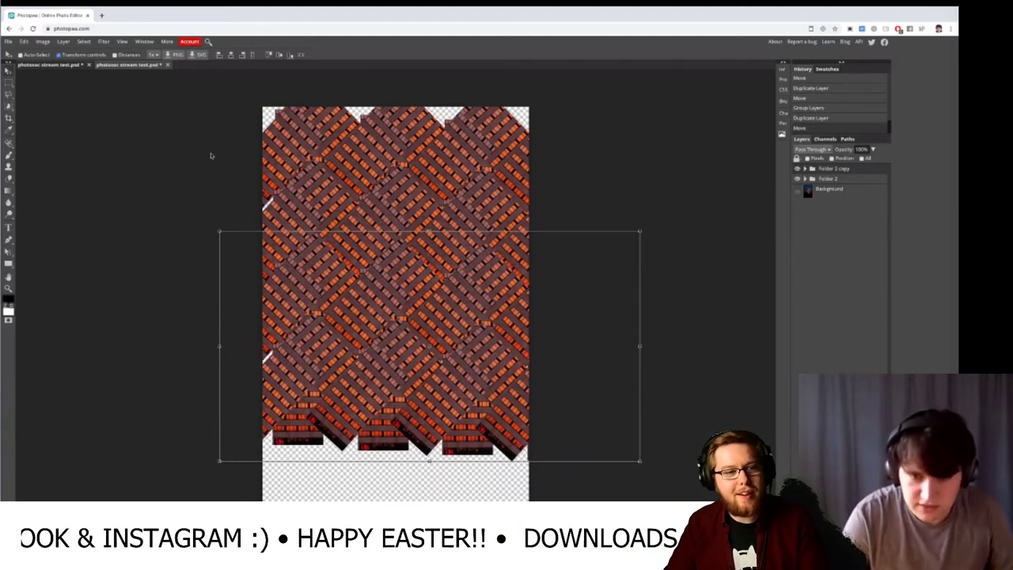
- Inspect the overlapping rows of the window pattern up close and across the whole canvas
key(l)
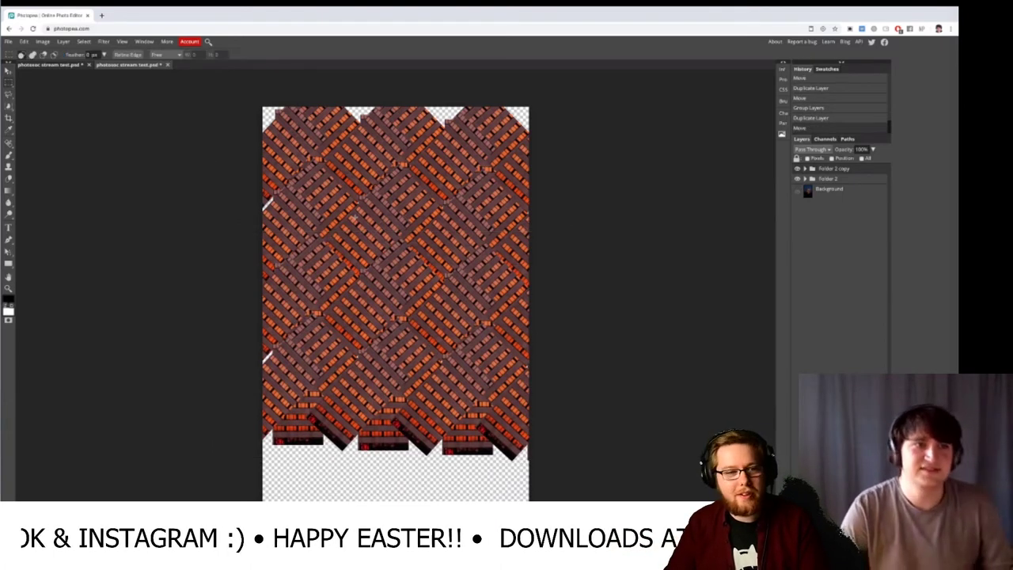
scroll(355, 217, up, 3)
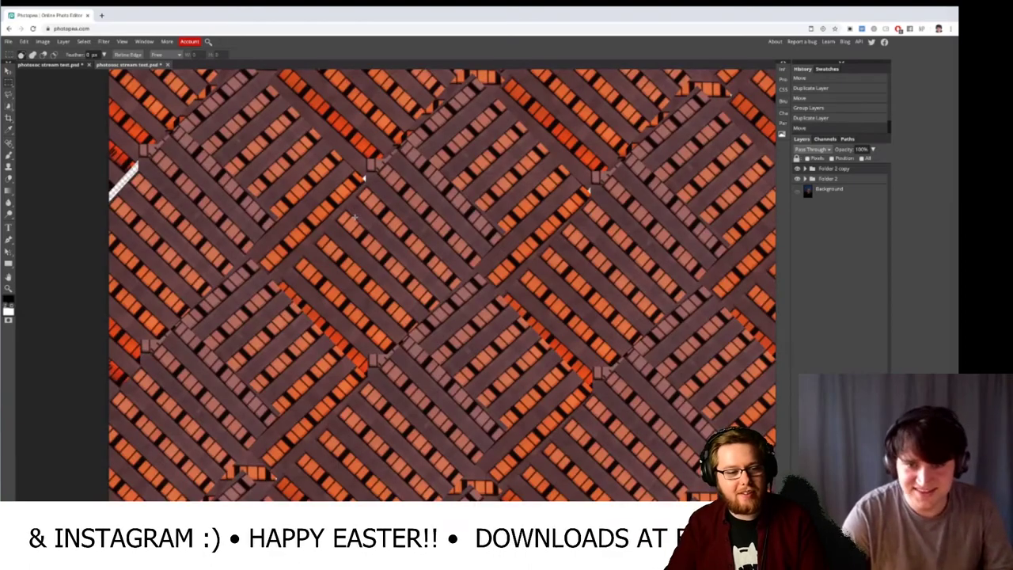
scroll(355, 216, down, 1)
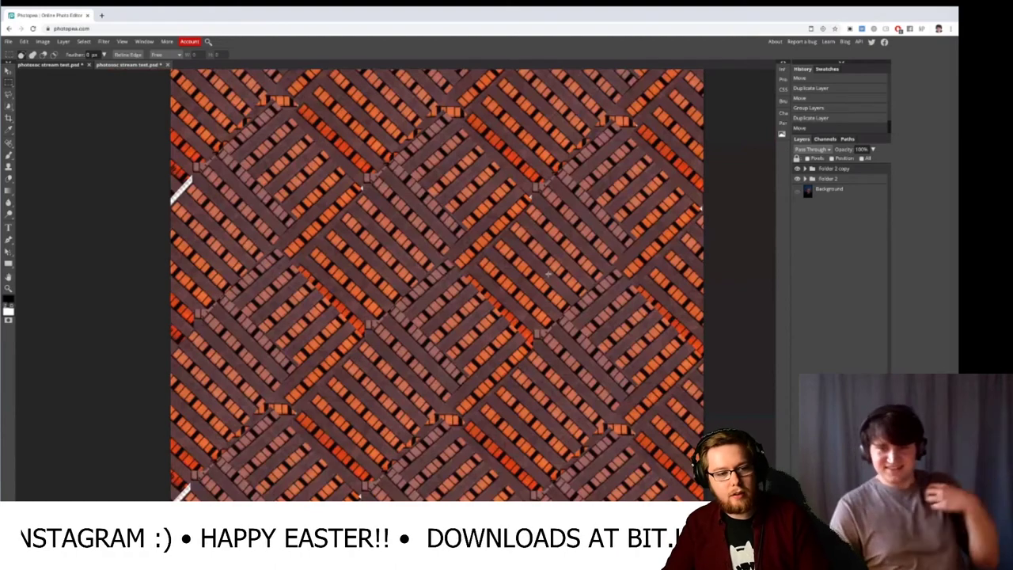
scroll(548, 278, down, 1)
drag(624, 338, 555, 295)
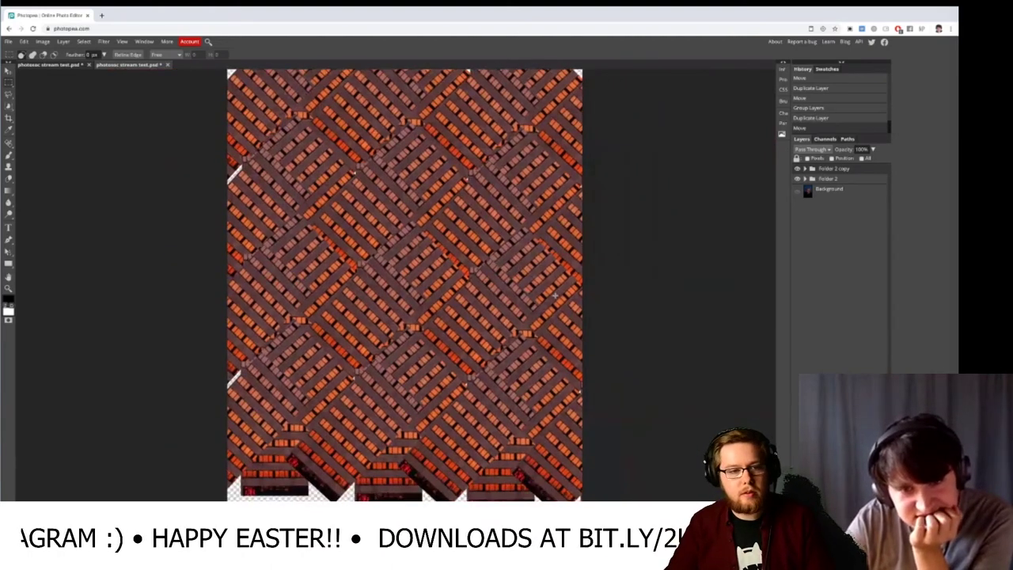
scroll(555, 295, down, 1)
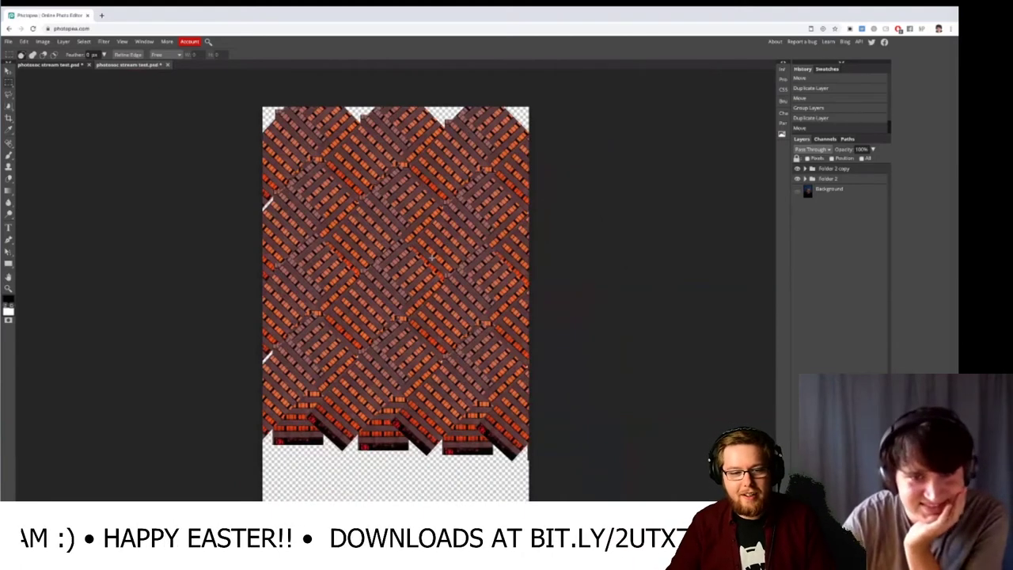
scroll(432, 256, up, 1)
mouse_move(419, 227)
mouse_down()
mouse_move(442, 277)
mouse_move(429, 233)
mouse_up()
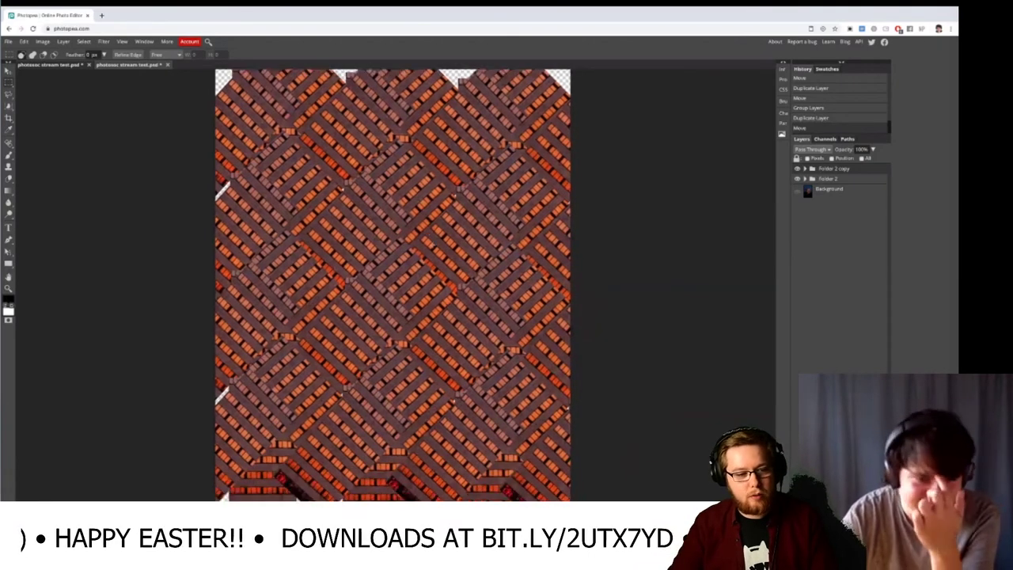
scroll(432, 245, down, 1)
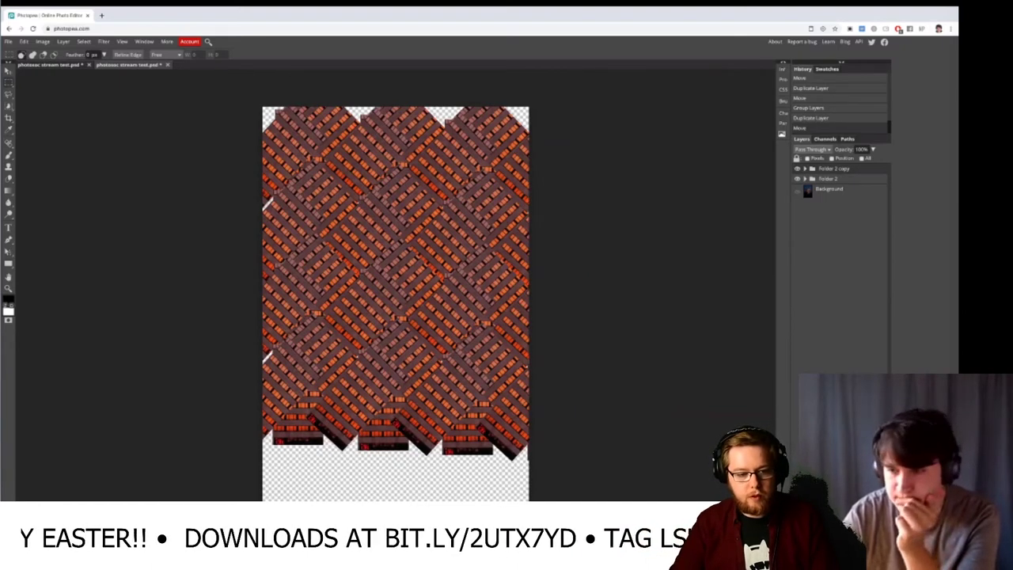
click(864, 495)
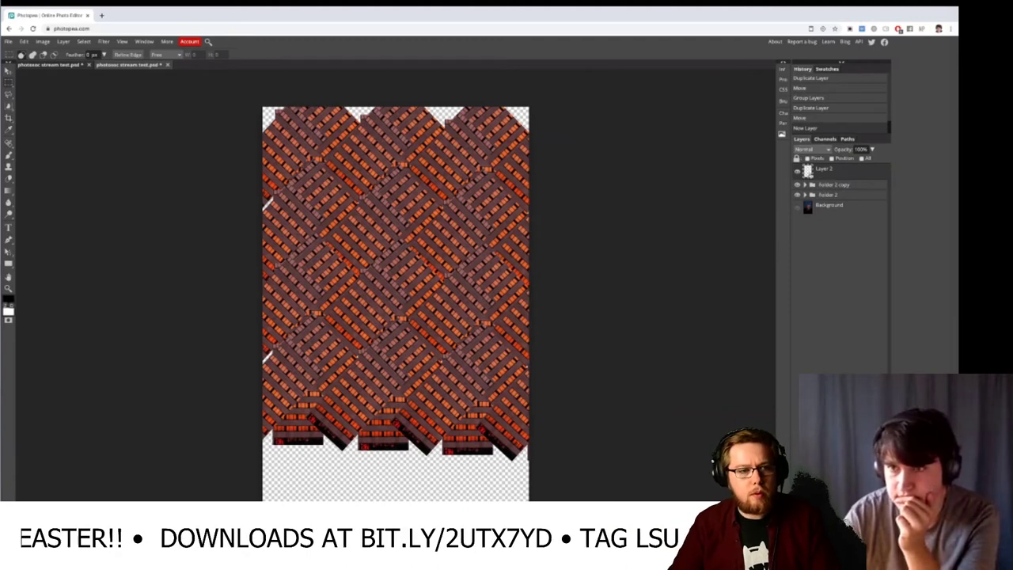
drag(850, 174, 878, 494)
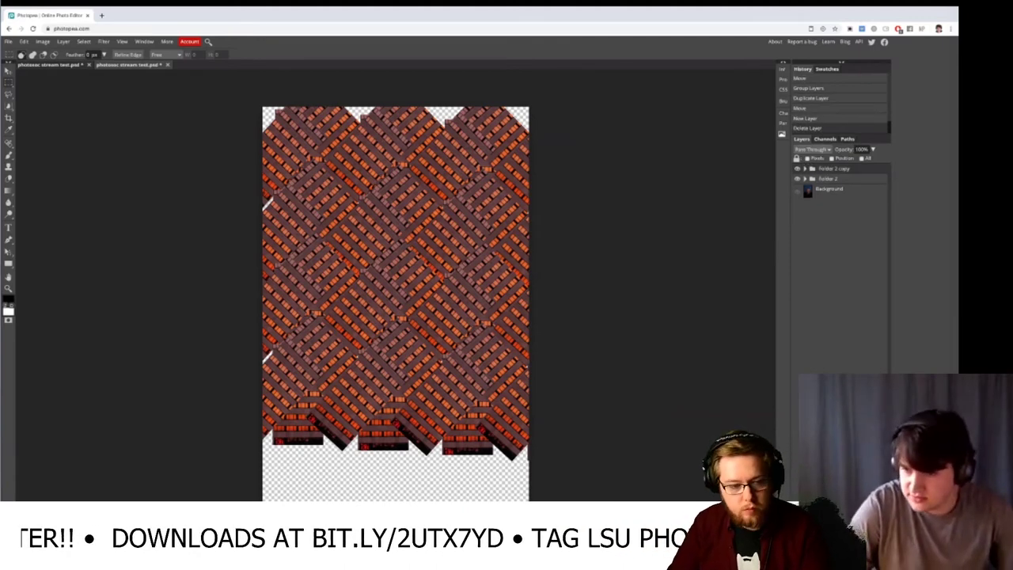
click(837, 494)
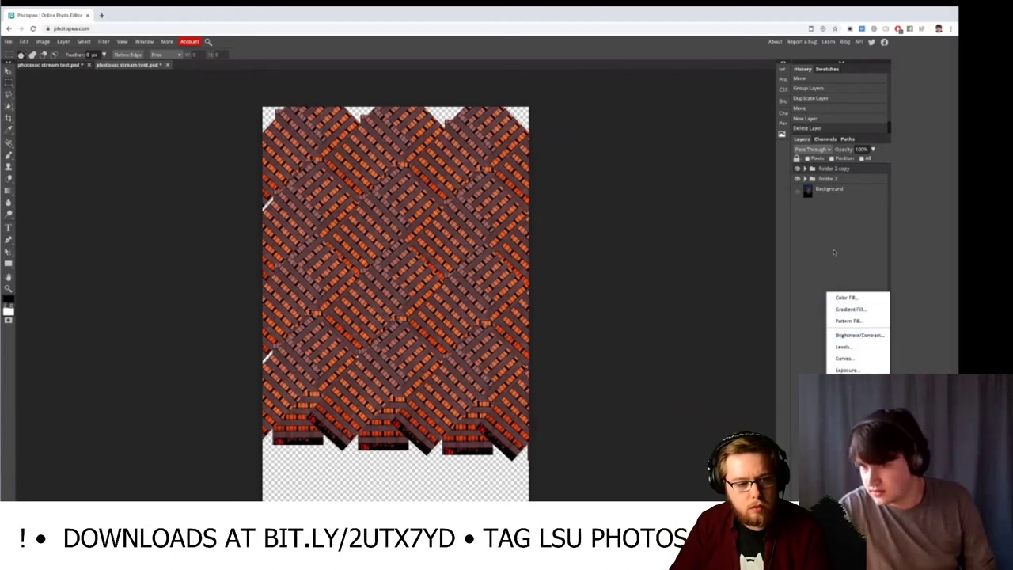
click(835, 251)
- Add a new empty layer above the two pattern folders and switch to the Gradient tool
click(863, 495)
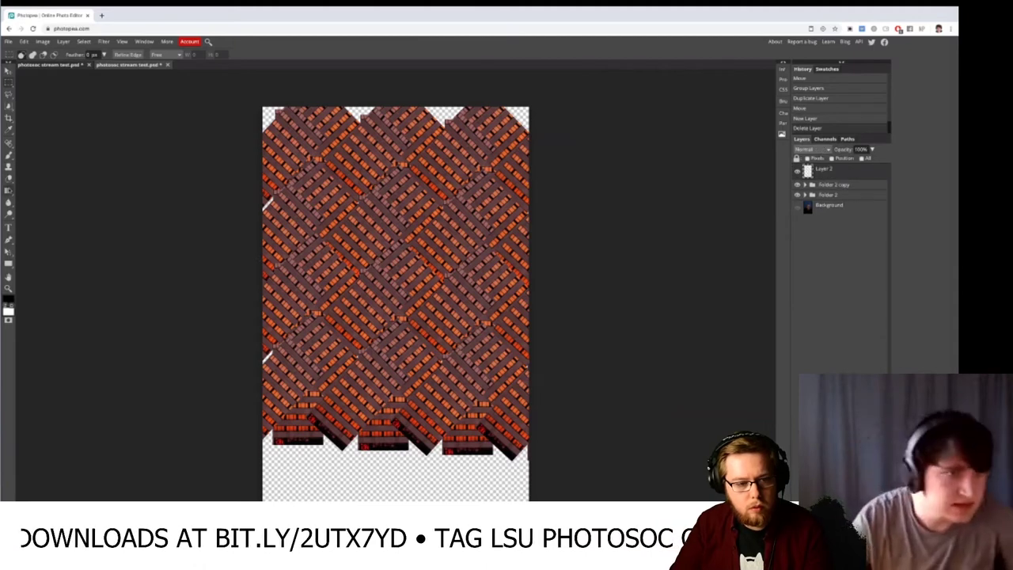
right_click(8, 191)
click(38, 193)
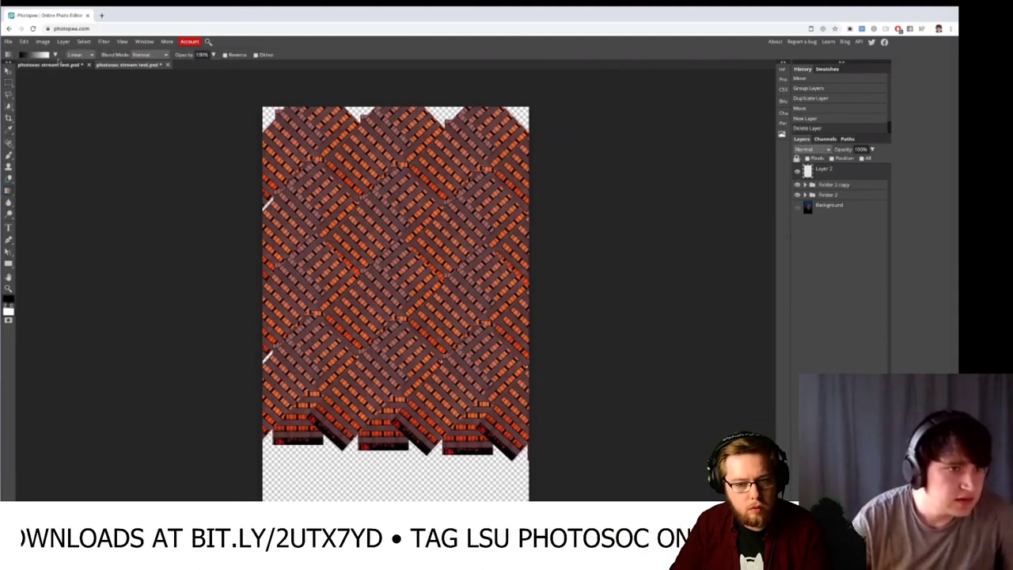
click(46, 55)
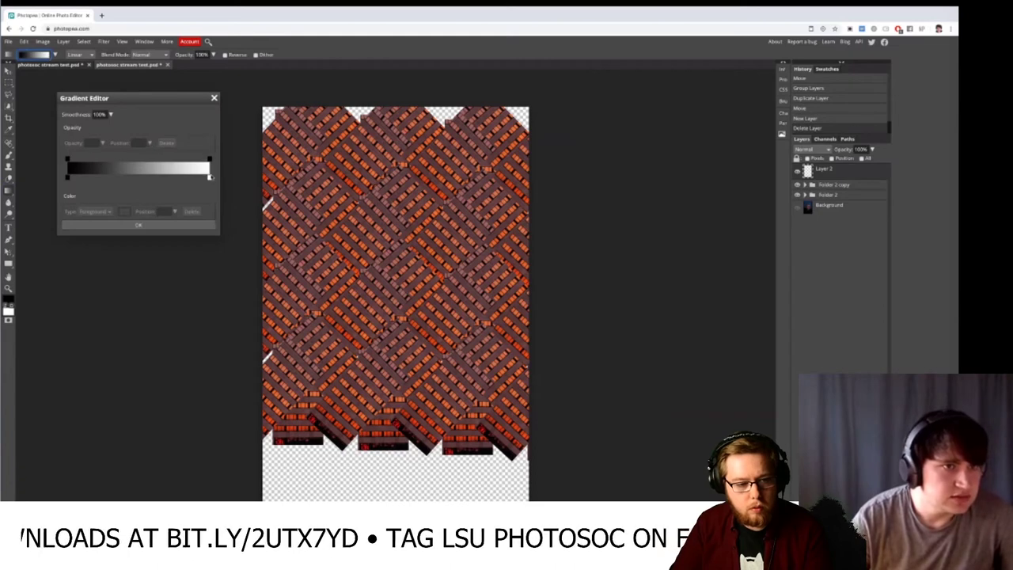
click(210, 176)
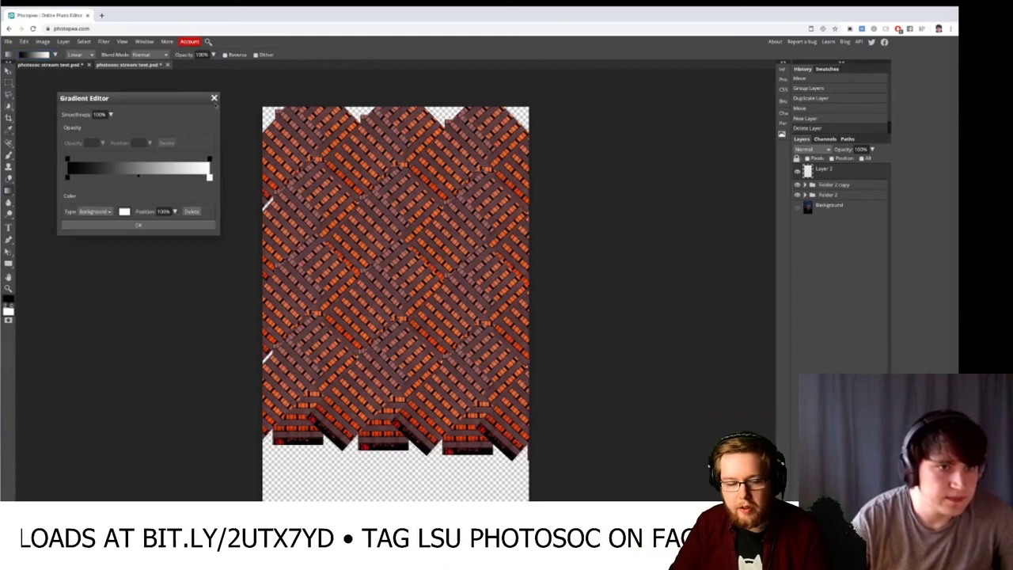
click(213, 97)
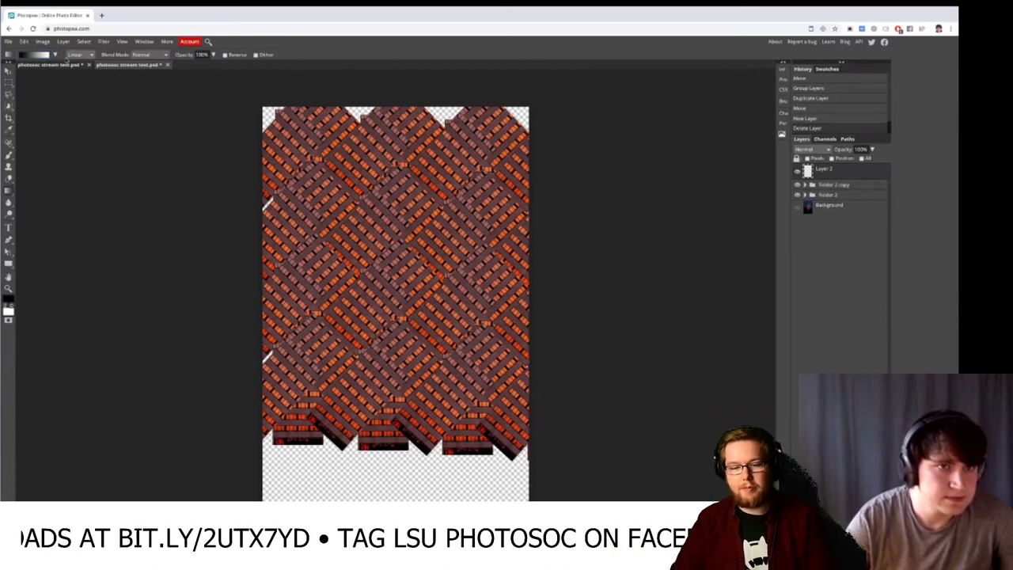
- Draw a vertical linear black-to-transparent gradient on the new layer, fading upward from the lowest pattern row to about the middle of the pattern
click(55, 55)
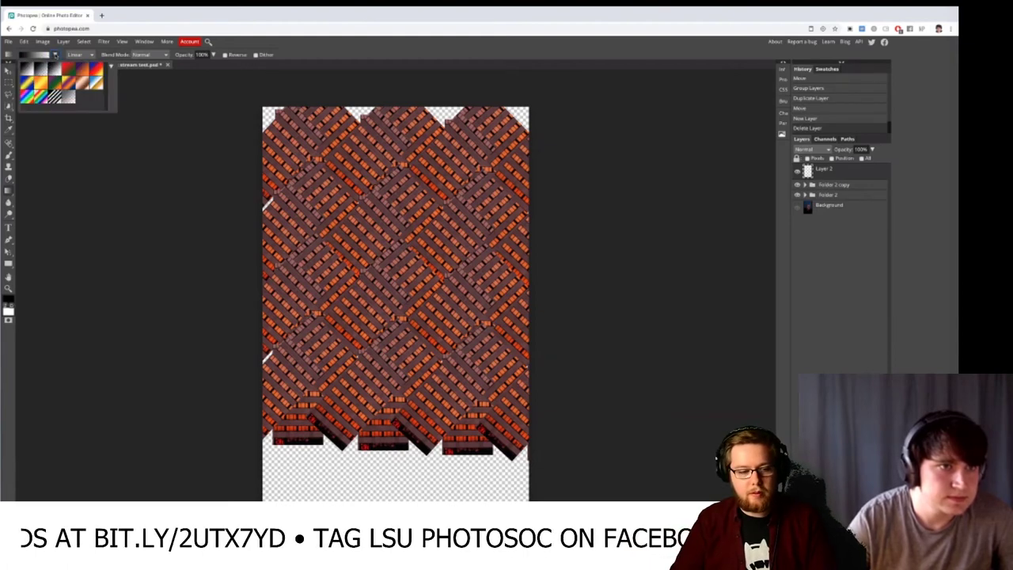
click(380, 375)
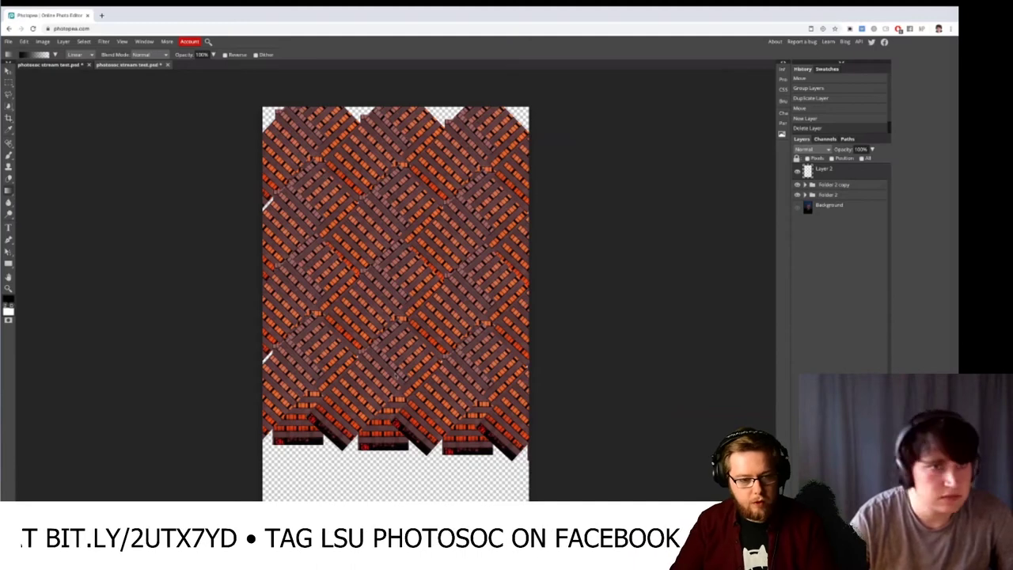
drag(396, 382, 396, 212)
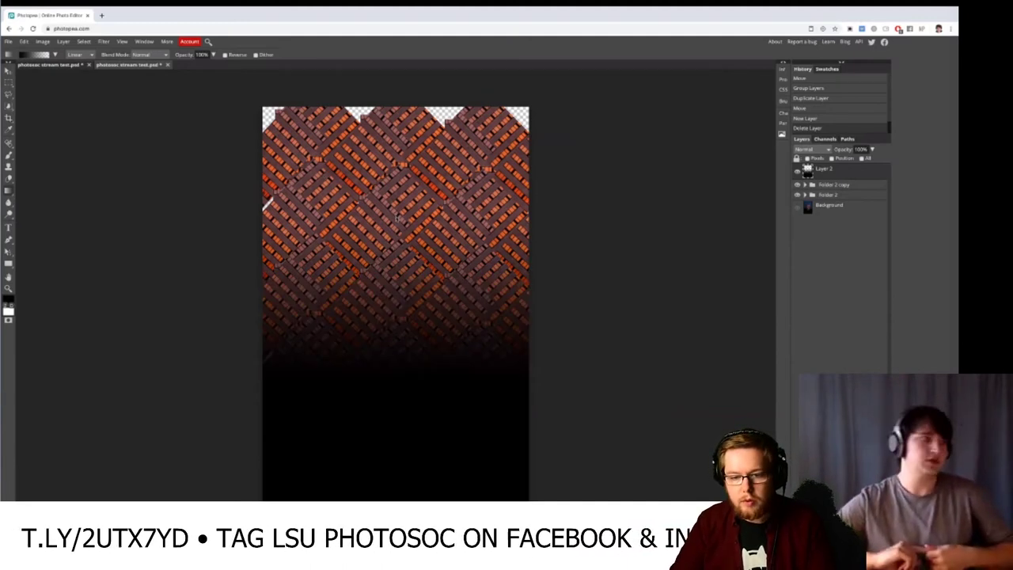
key(ctrl+z)
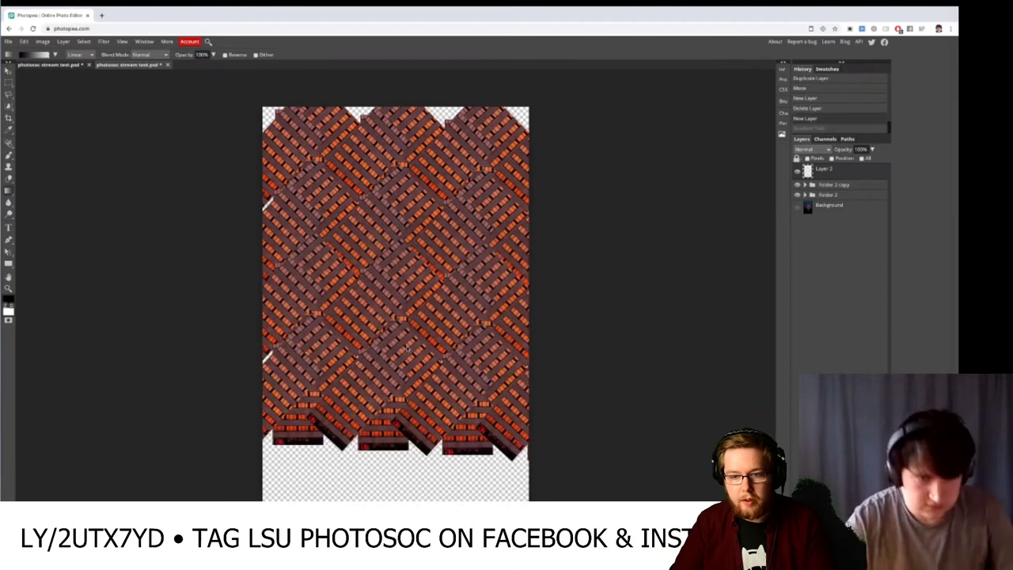
drag(396, 400, 396, 285)
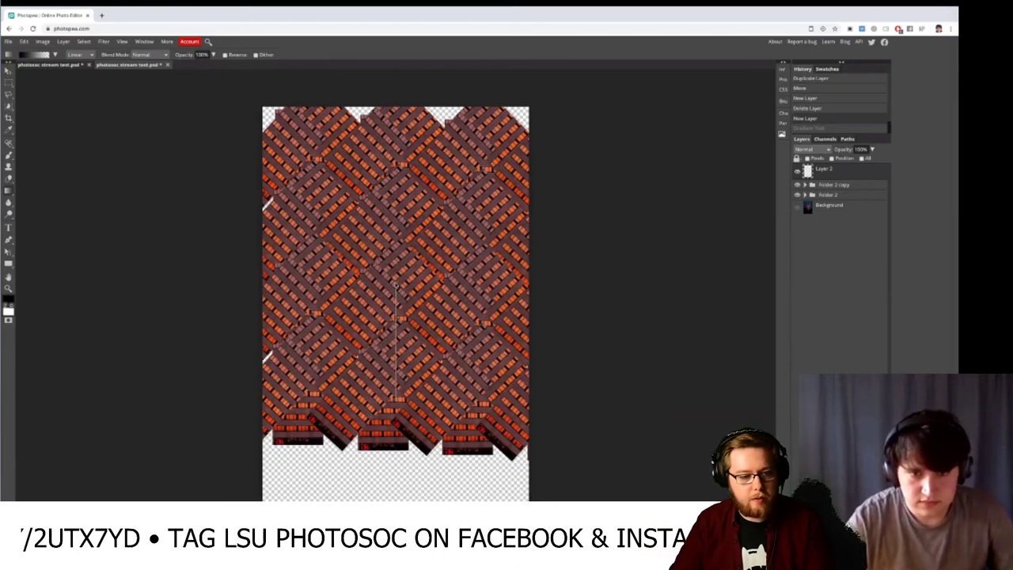
drag(395, 399, 396, 399)
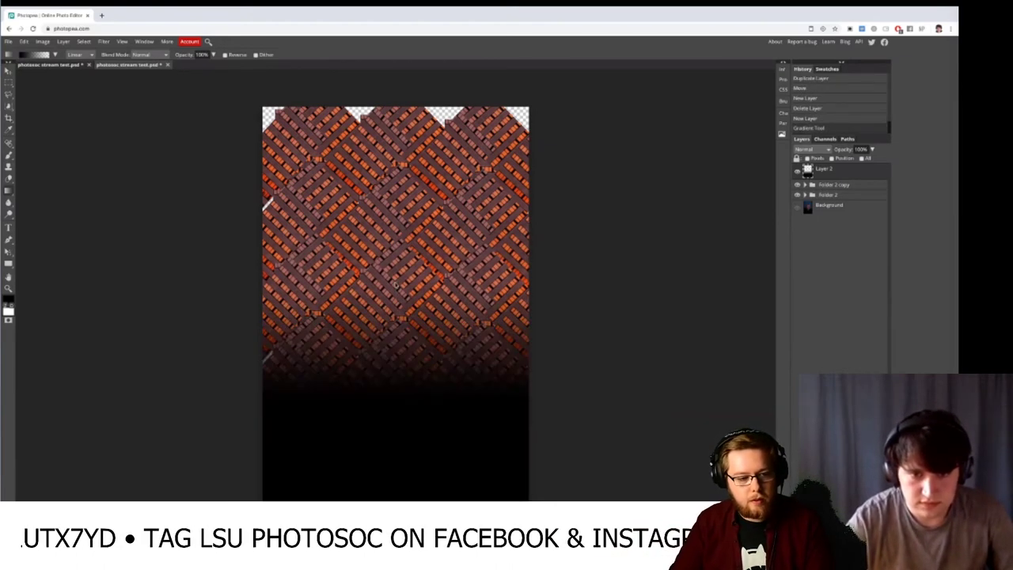
- Undo the black gradient, try a longer vertical one from the lowest pattern row up past the middle, and undo it too
key(ctrl+z)
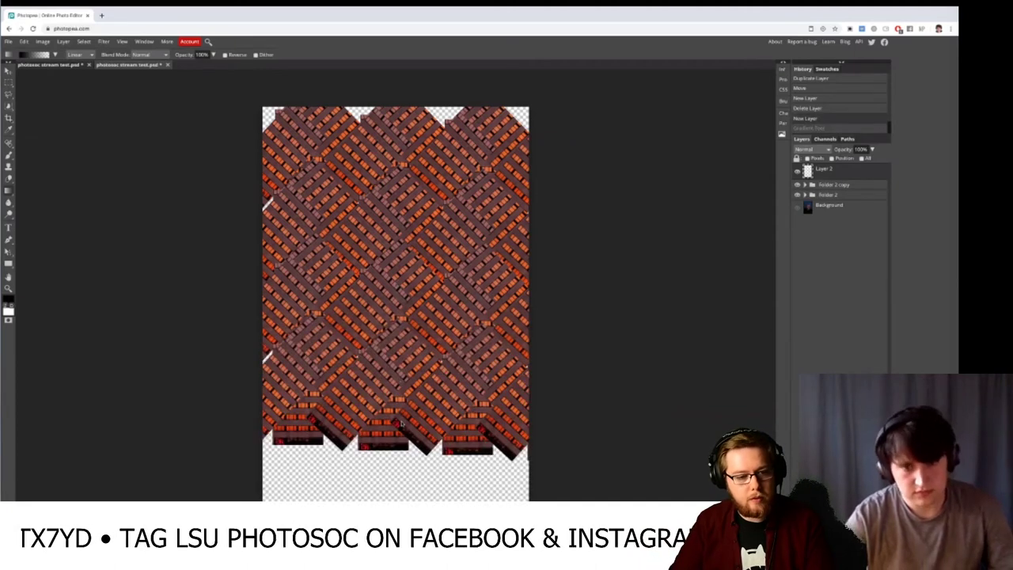
drag(401, 439, 397, 244)
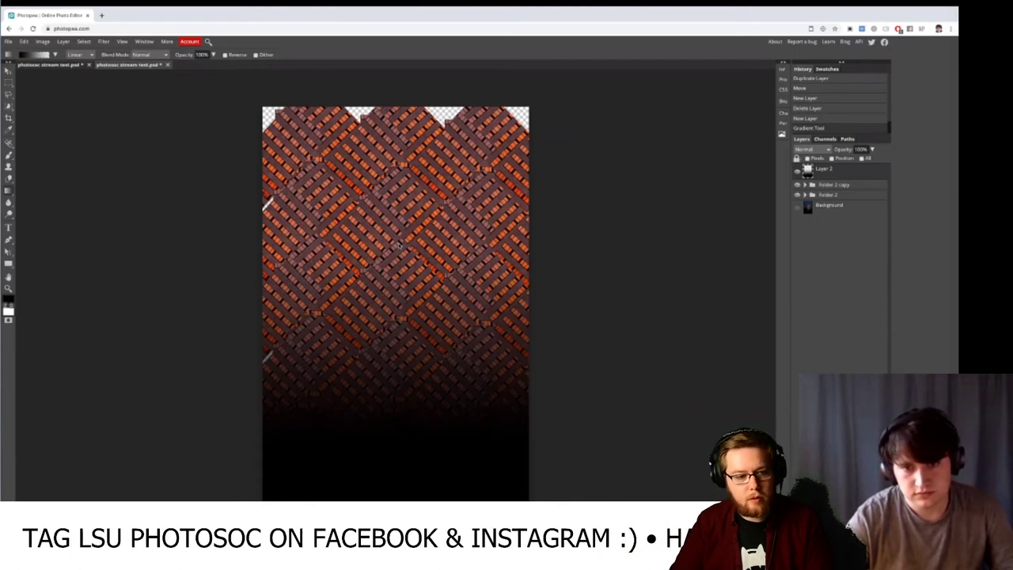
key(ctrl+z)
- Try recolouring the gradient's black stop to dark blue, test a short upward gradient over the lowest pattern row, and undo it
click(55, 54)
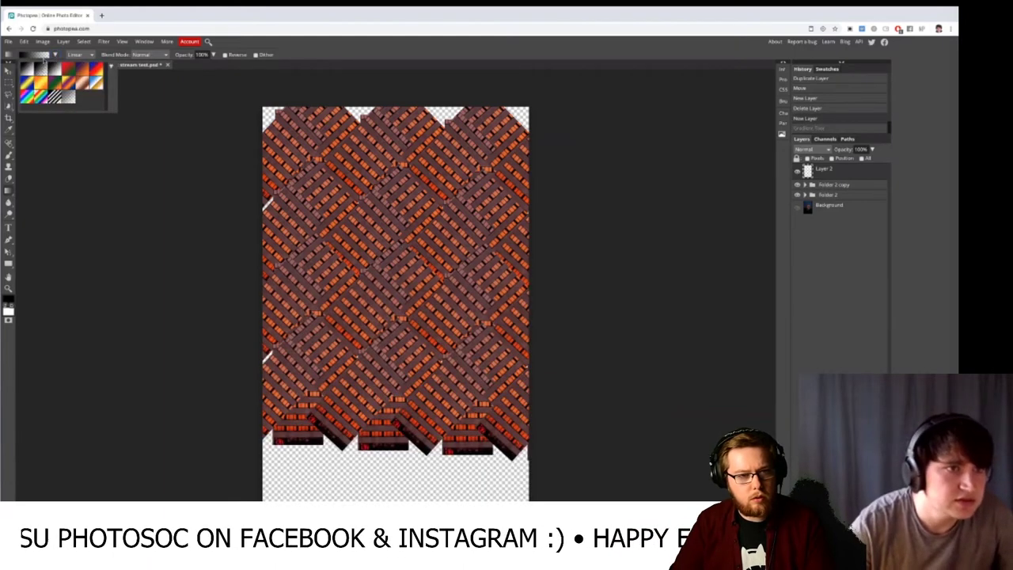
click(35, 54)
double_click(68, 178)
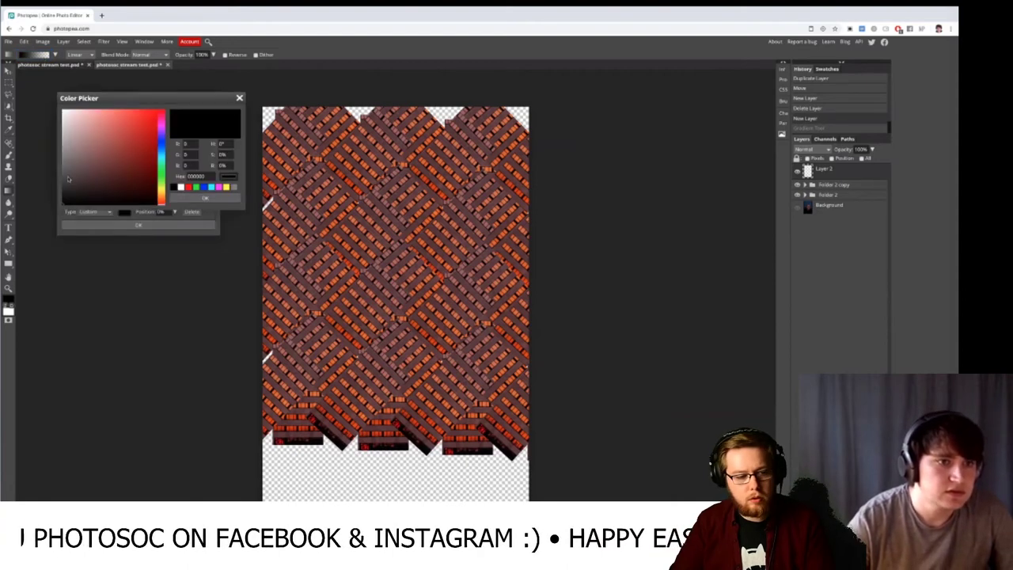
drag(161, 147, 162, 140)
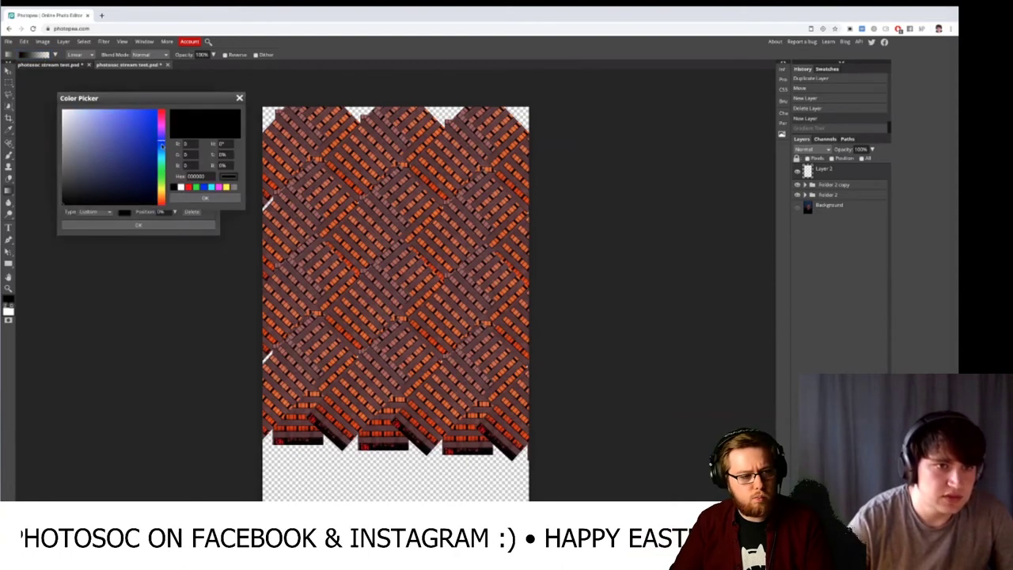
drag(120, 190, 111, 184)
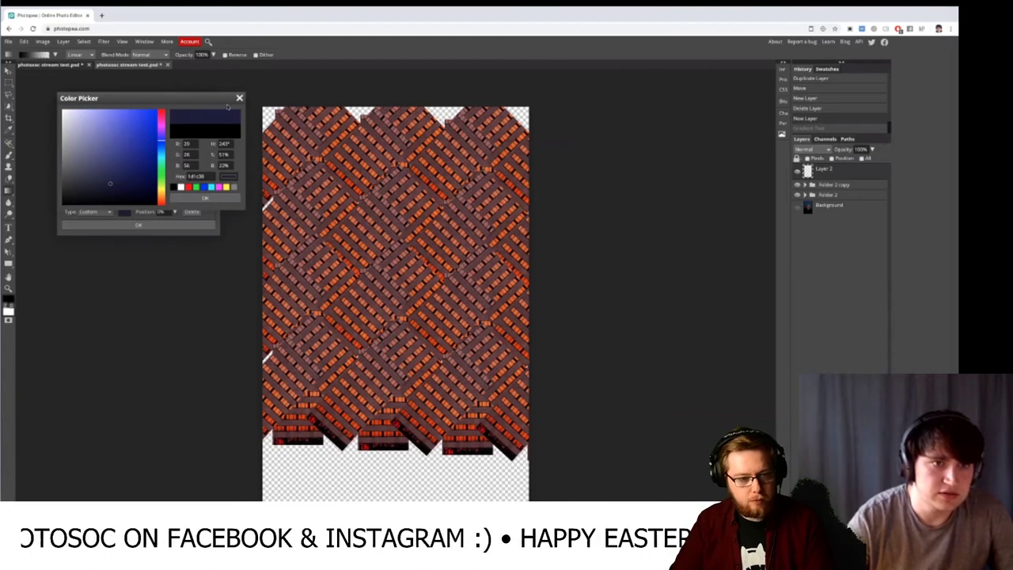
click(239, 98)
click(184, 226)
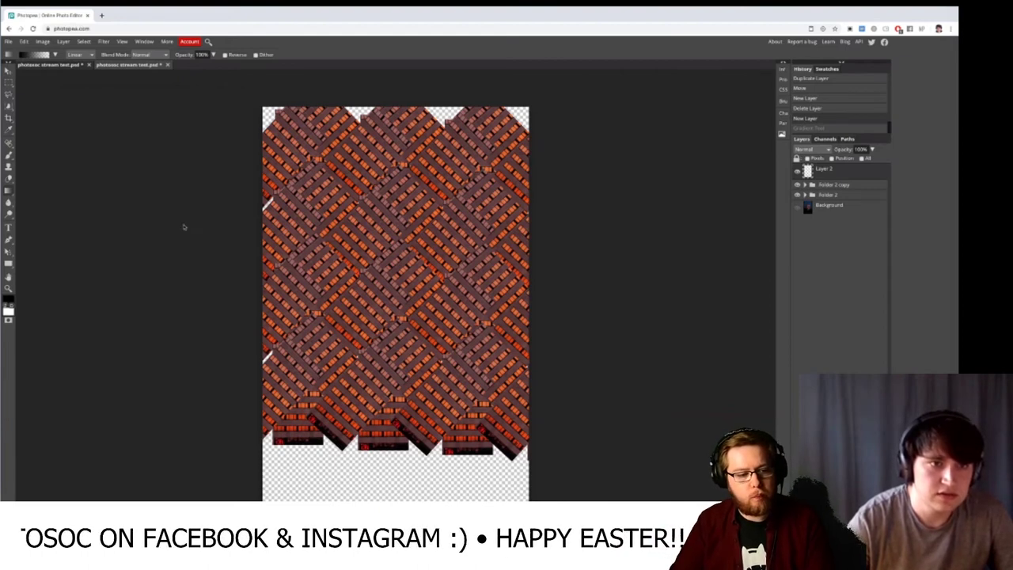
drag(396, 444, 394, 342)
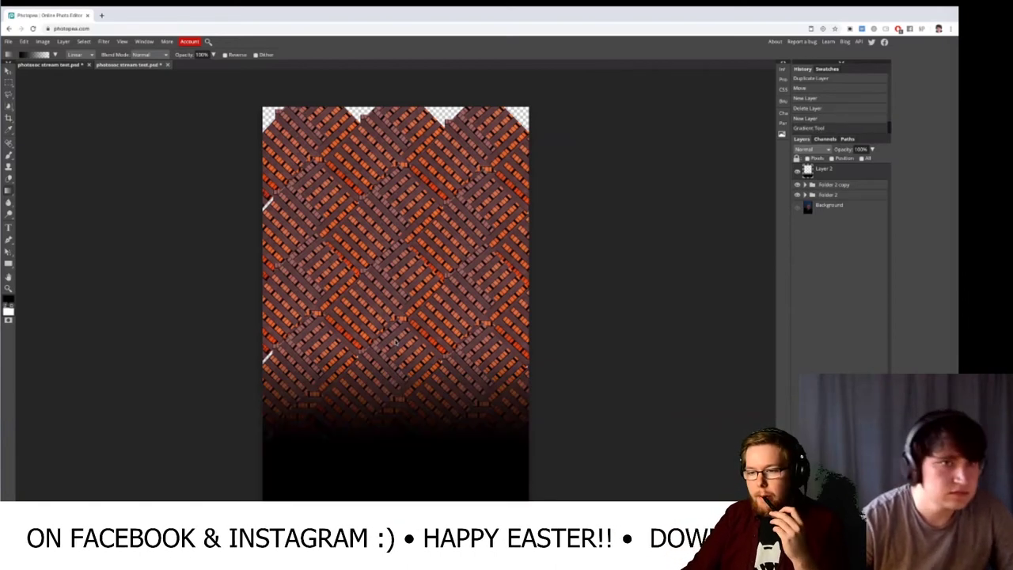
key(ctrl+z)
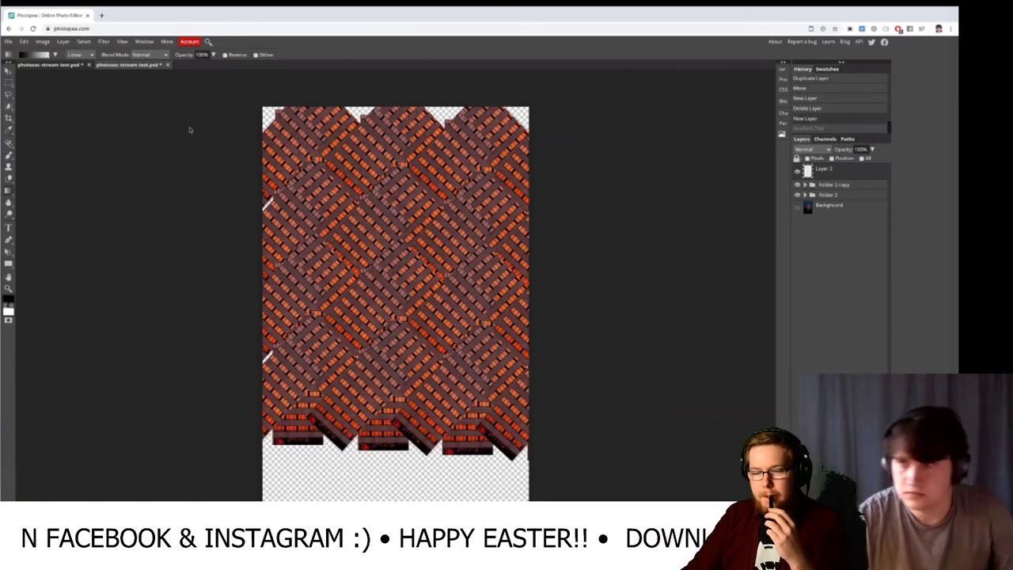
- Recolour the gradient's starting stop to dark navy blue, test a short upward gradient over the lowest pattern row, and undo it
click(40, 54)
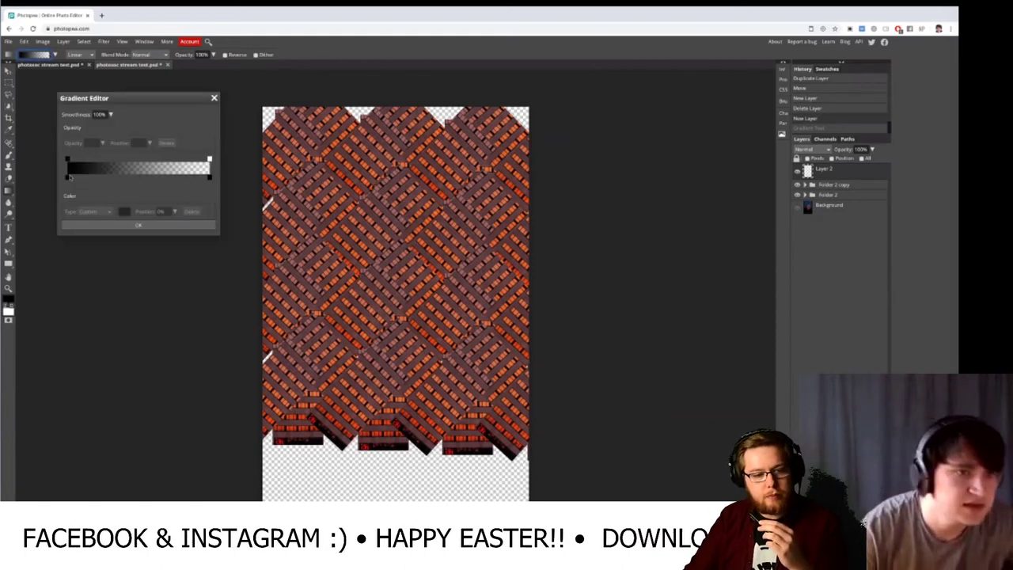
click(68, 177)
click(125, 211)
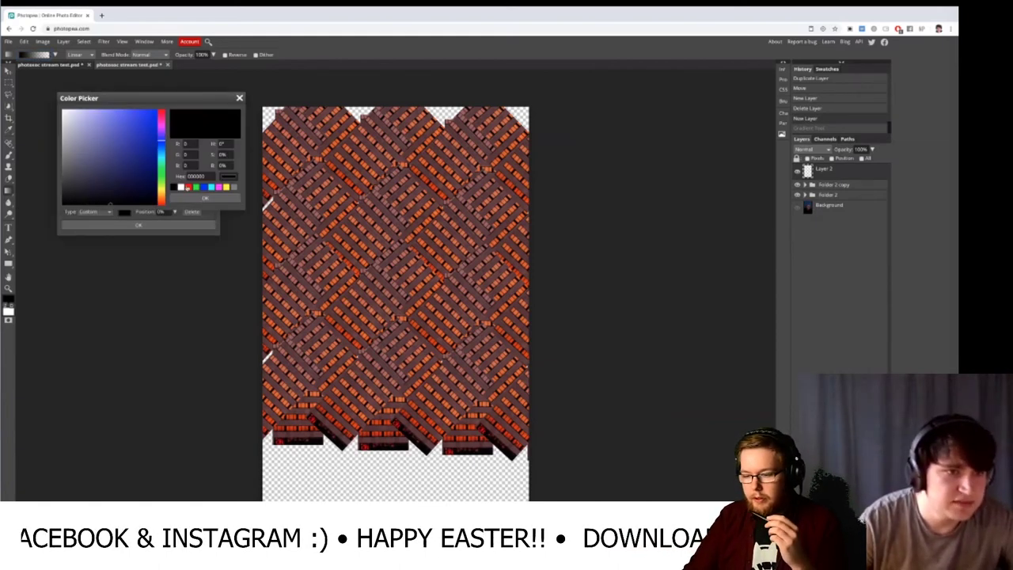
click(117, 187)
click(205, 198)
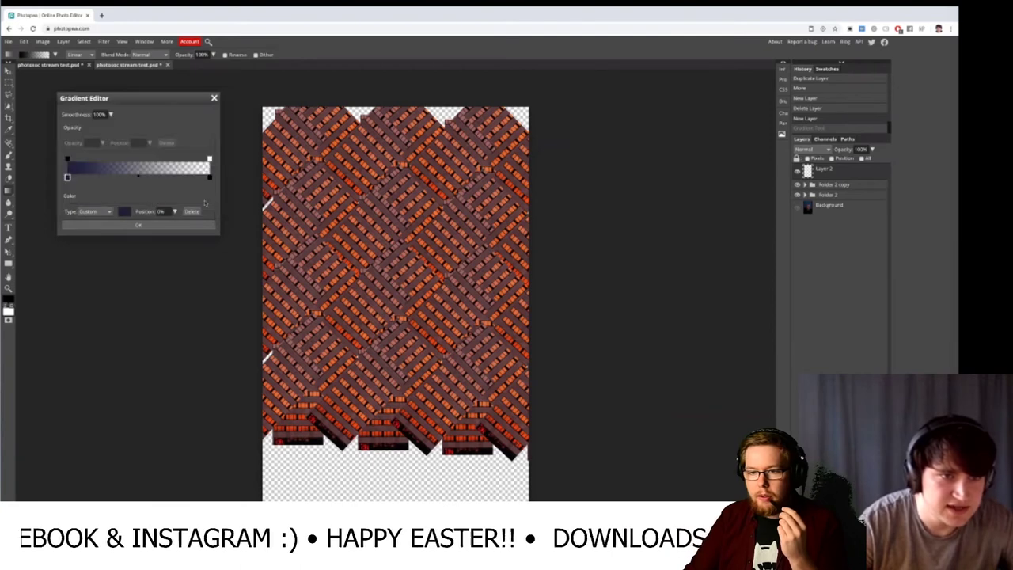
click(161, 226)
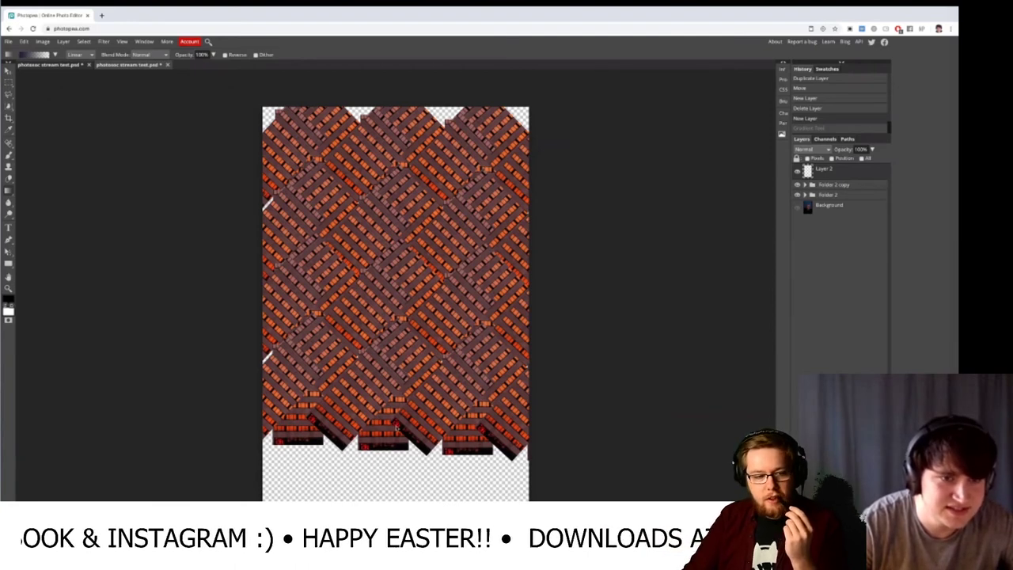
drag(396, 428, 396, 339)
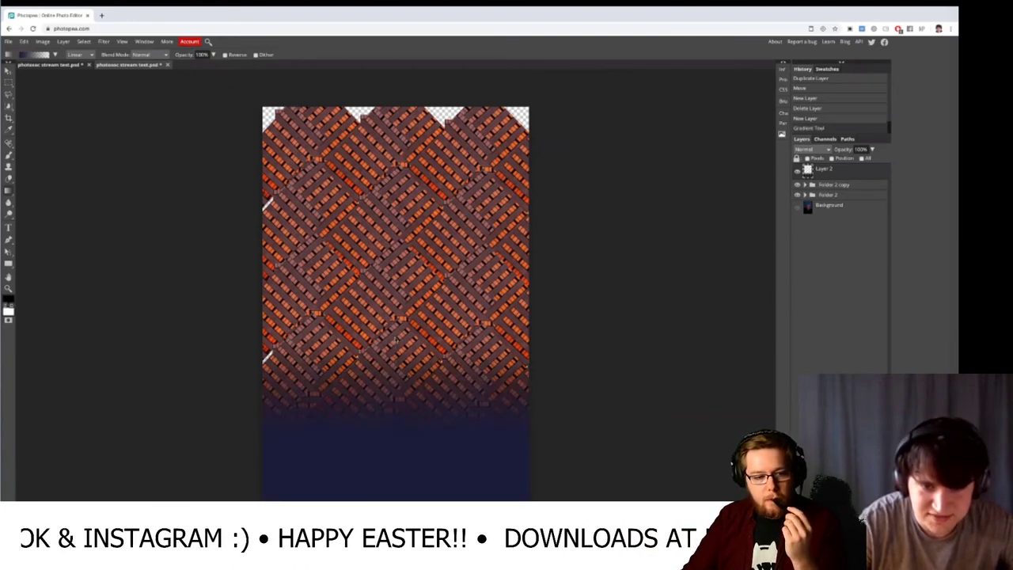
key(ctrl+z)
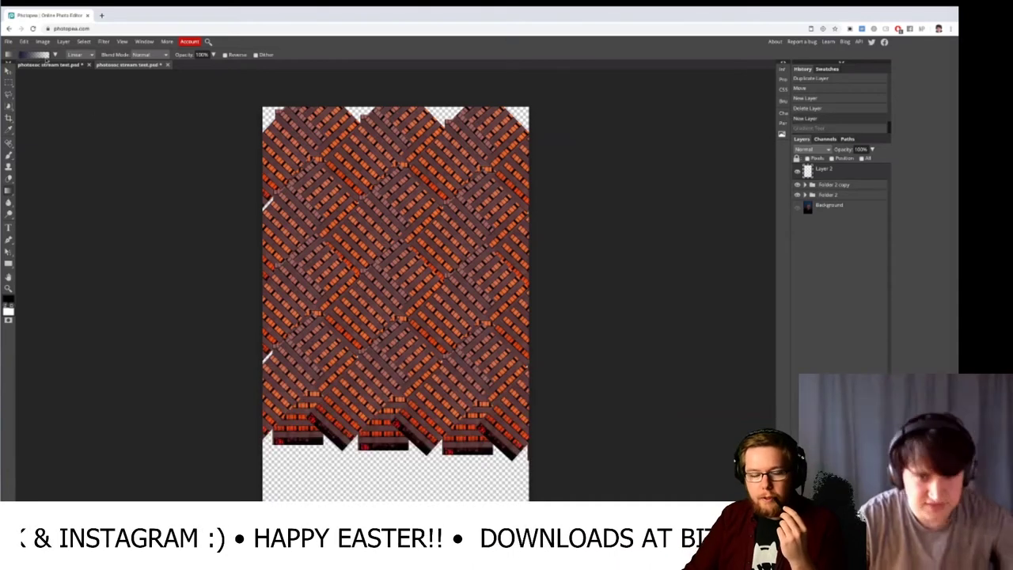
- Set the gradient's starting colour to a darker navy and draw it vertically from the lowest pattern row up to just below the middle
click(40, 54)
click(68, 177)
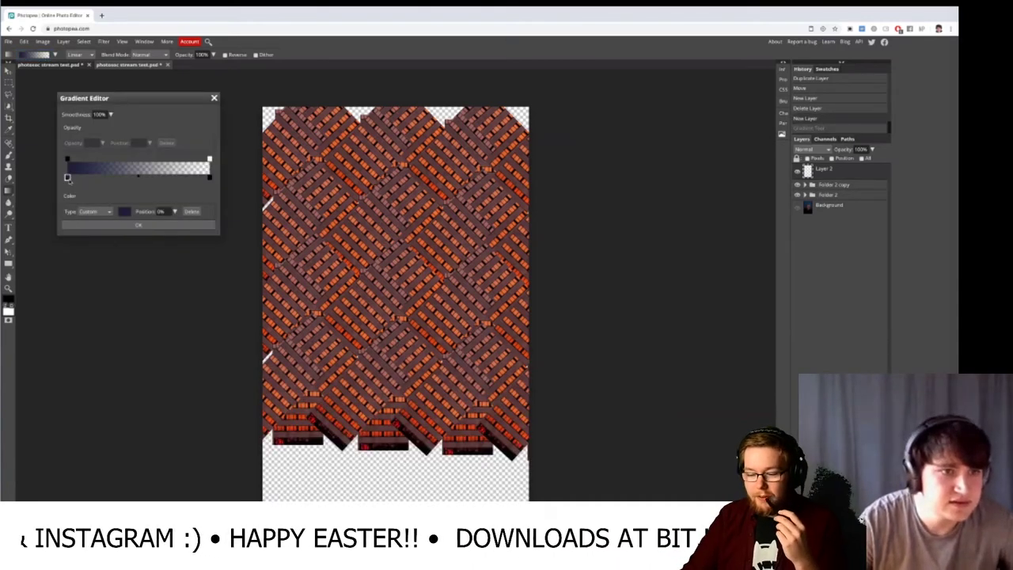
click(124, 211)
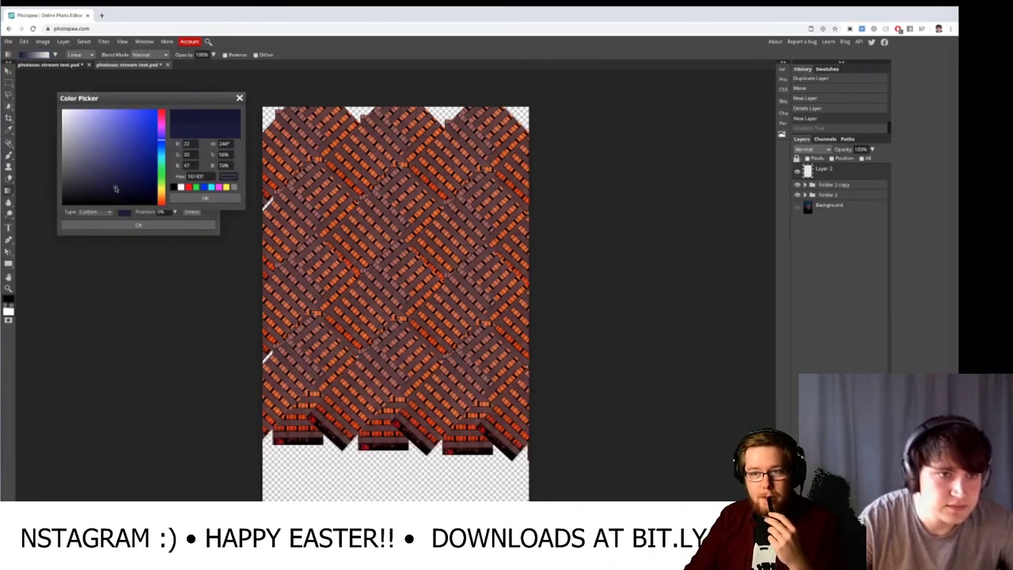
click(190, 199)
click(158, 227)
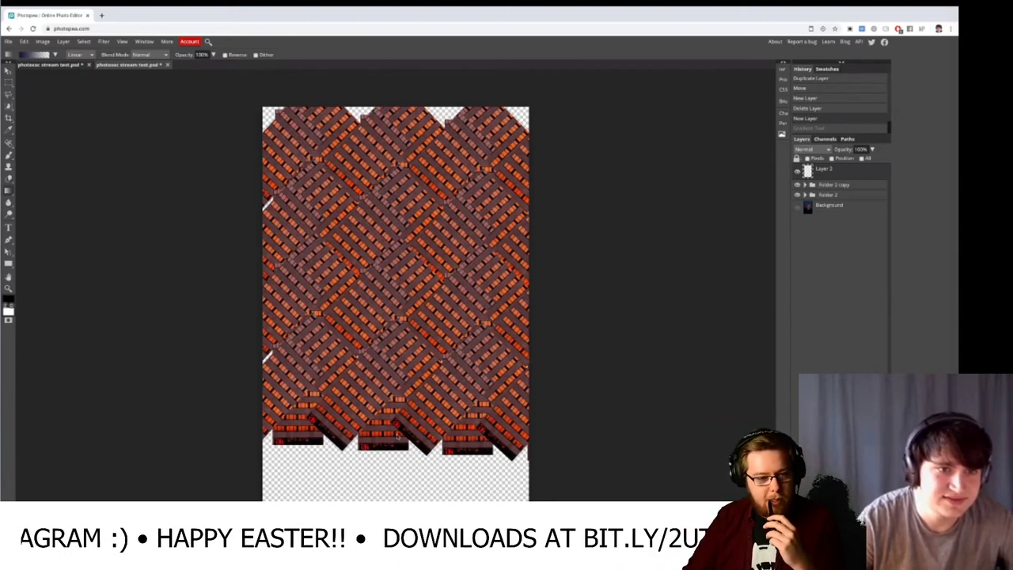
drag(397, 435, 397, 306)
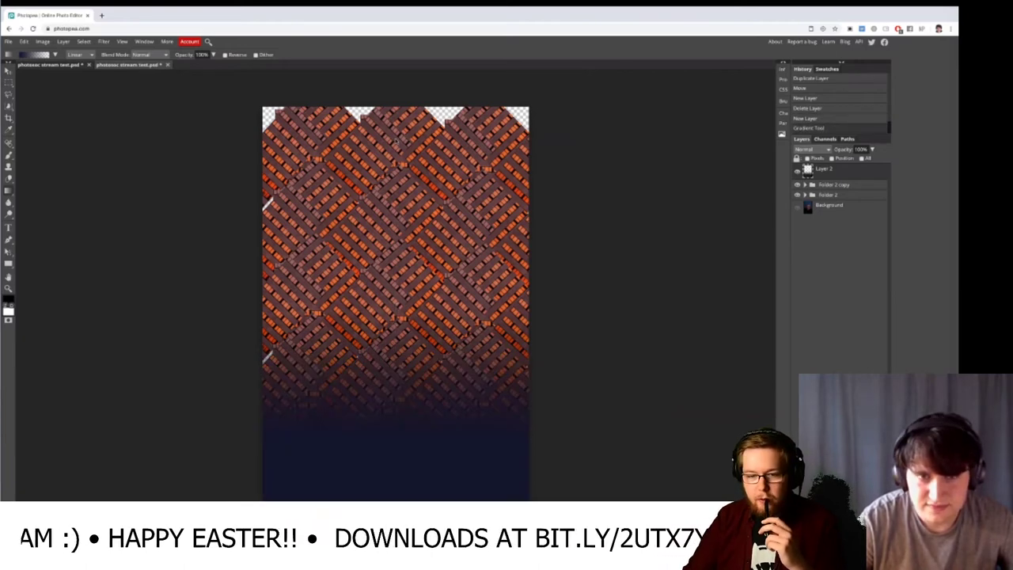
- Try fading the pattern's top rows into navy with short vertical gradients drawn downward, undoing each attempt
drag(395, 138, 396, 190)
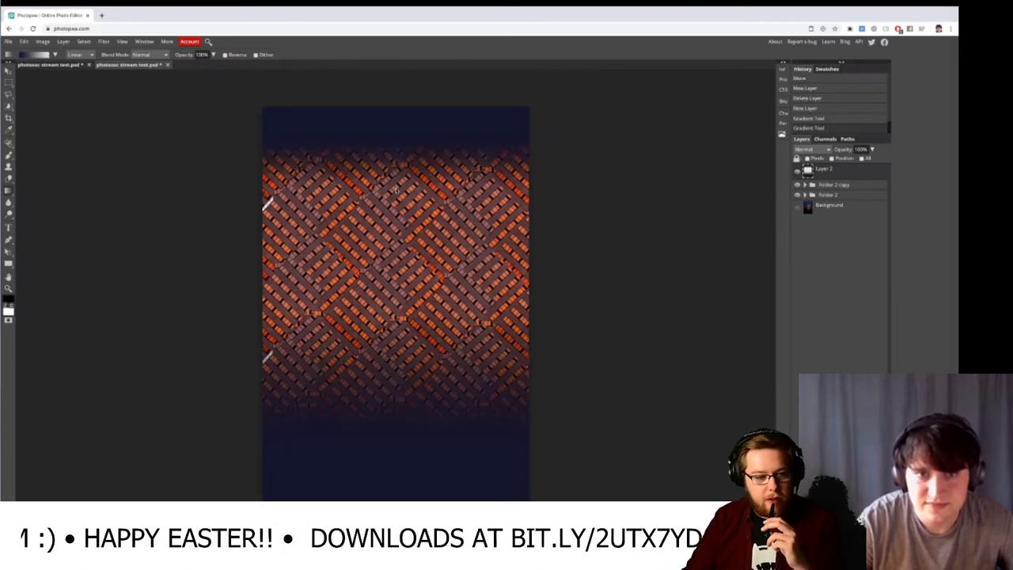
key(ctrl+z)
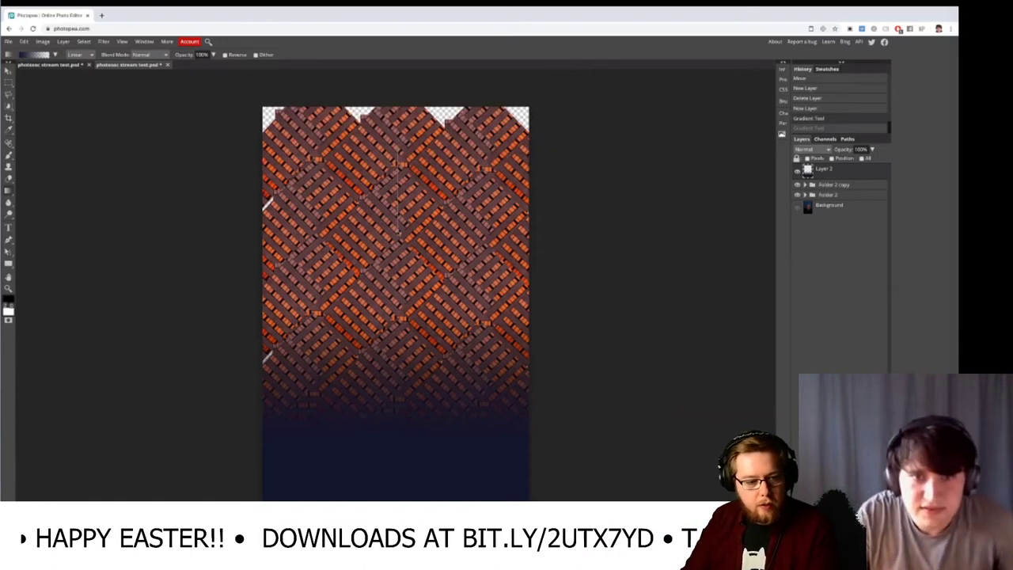
key(ctrl+shift+z)
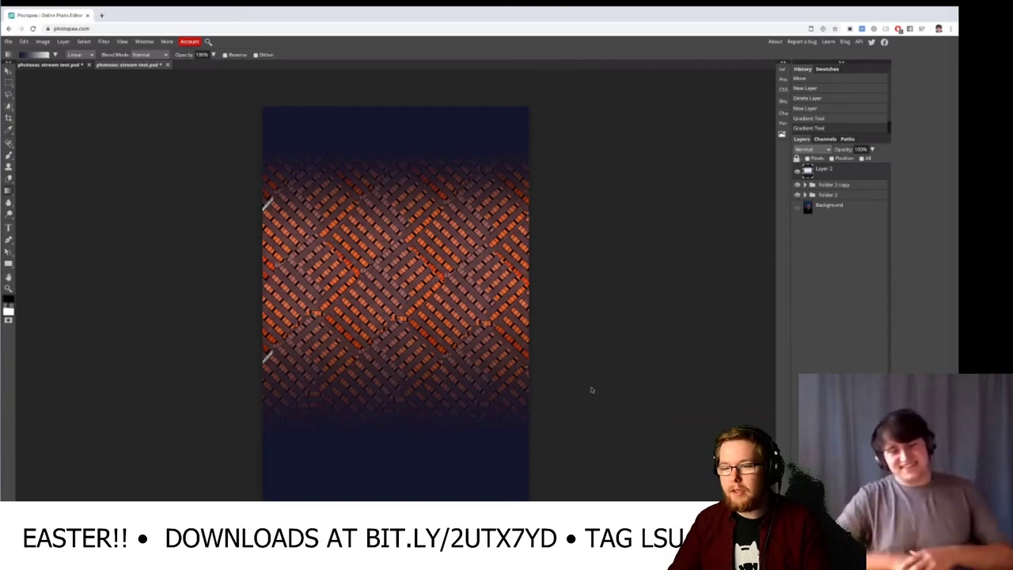
key(ctrl+z)
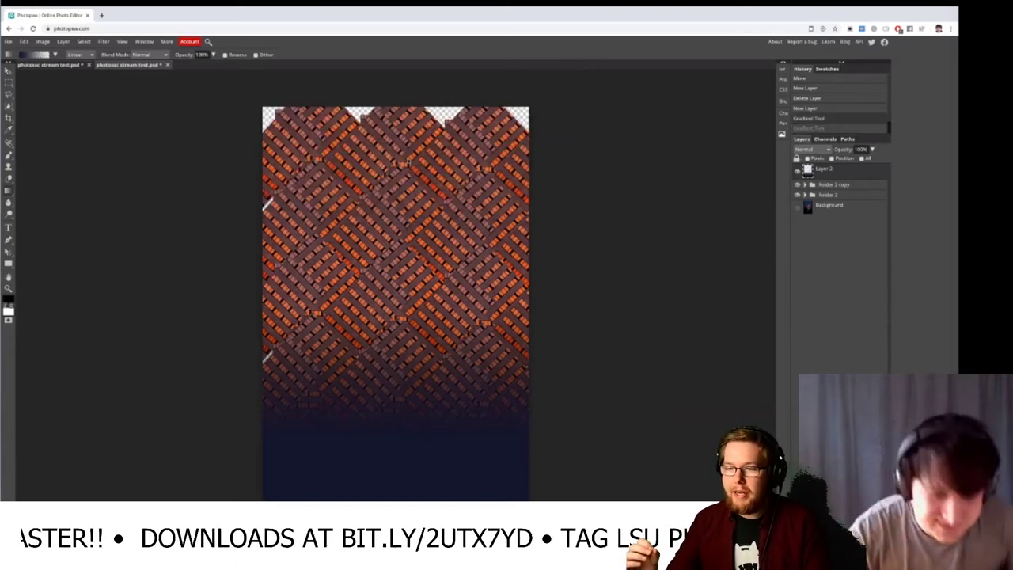
- Fade the pattern's upper part into navy with a long downward gradient, redrawing it until it blends softly about two thirds down the pattern
drag(406, 136, 408, 287)
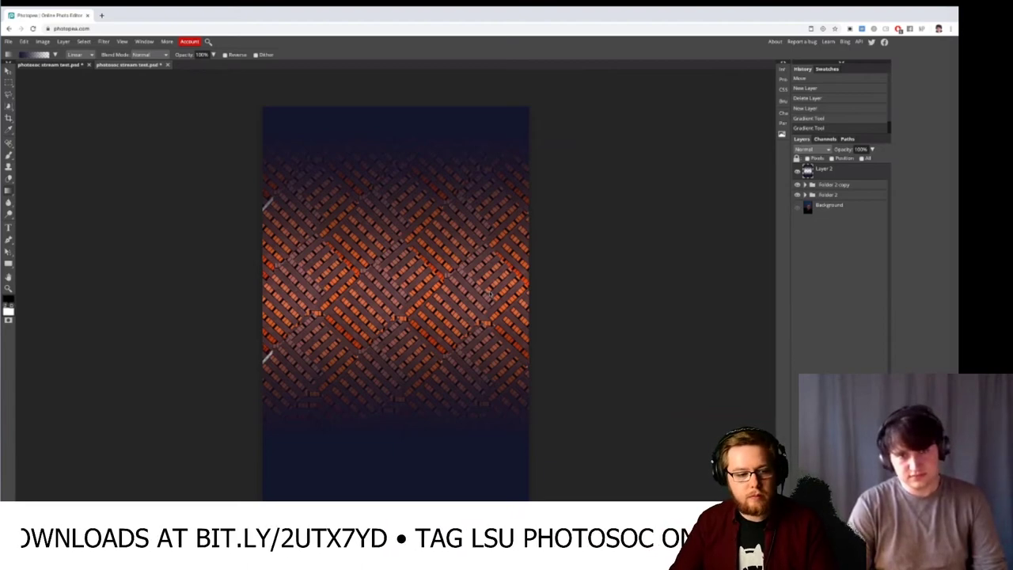
key(ctrl+z)
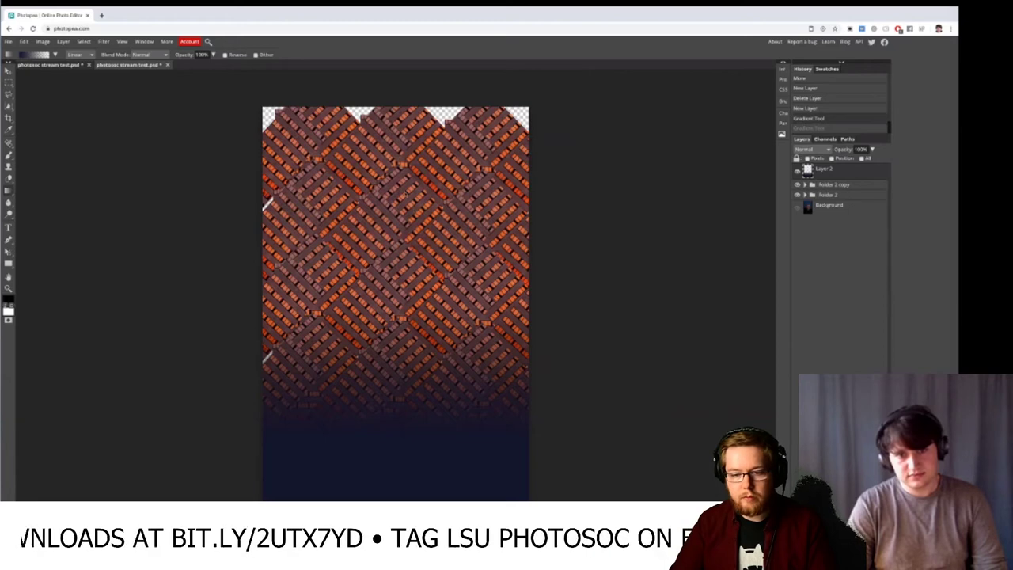
key(ctrl+shift+z)
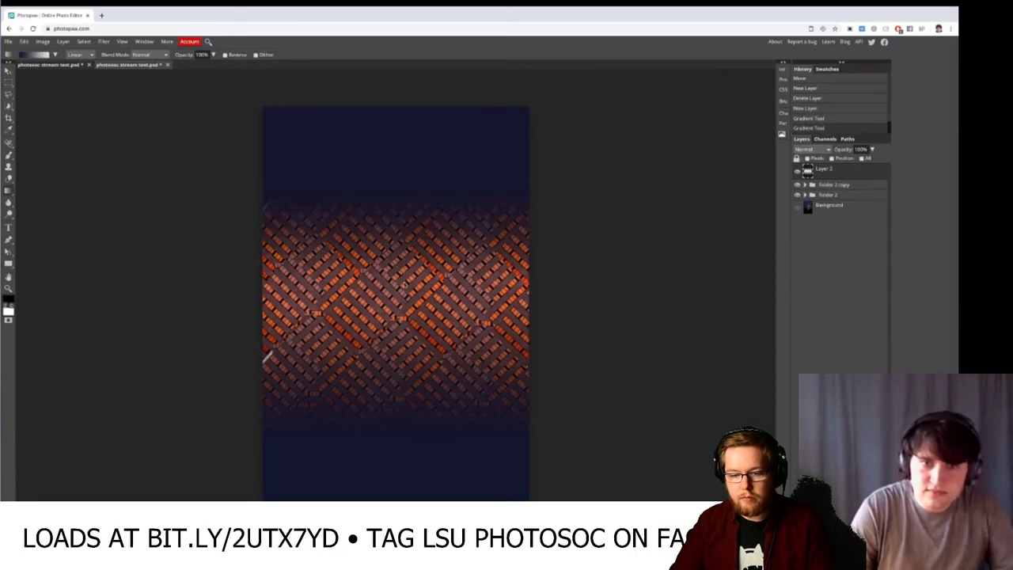
key(ctrl+z)
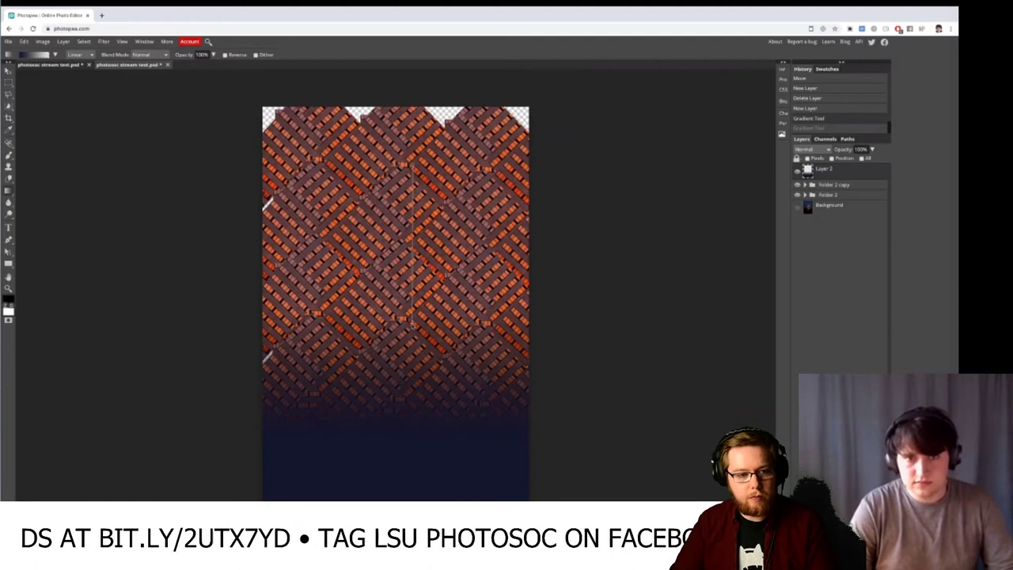
key(ctrl+shift+z)
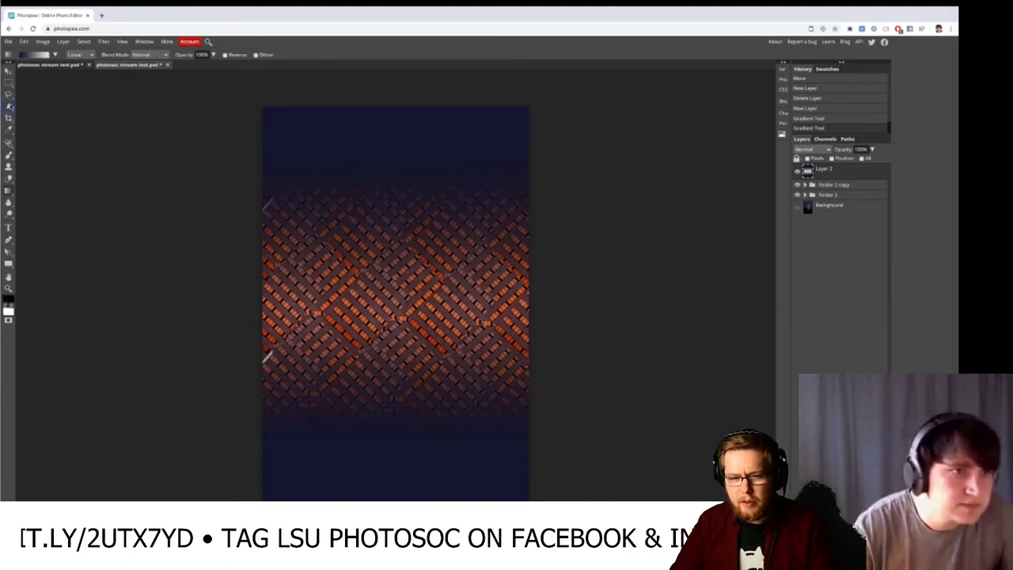
- Crop the canvas to a narrower full-height strip, cutting off both sides of the pattern with the pale gaps at its edge
right_click(9, 106)
click(9, 108)
click(9, 118)
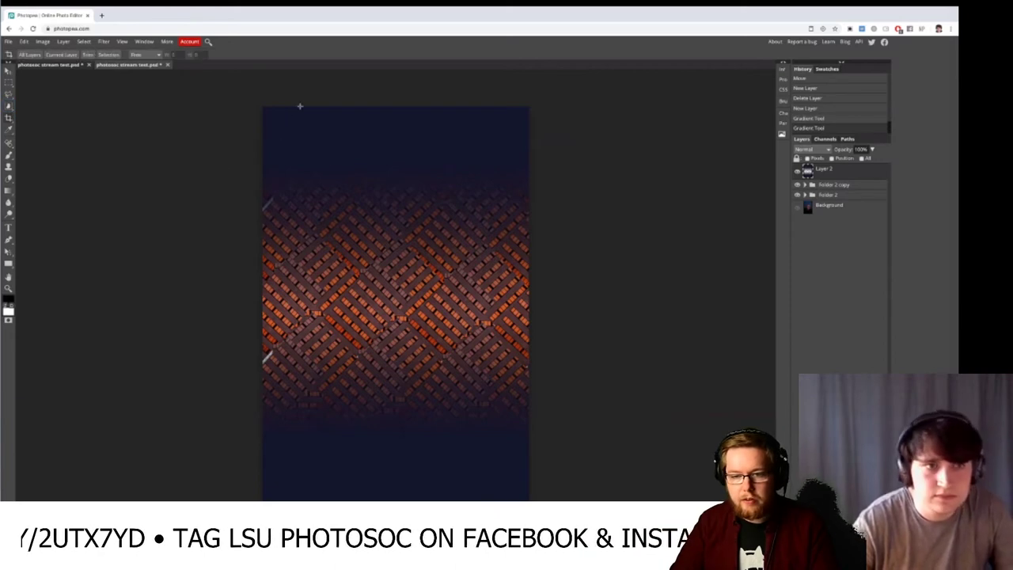
drag(300, 106, 494, 482)
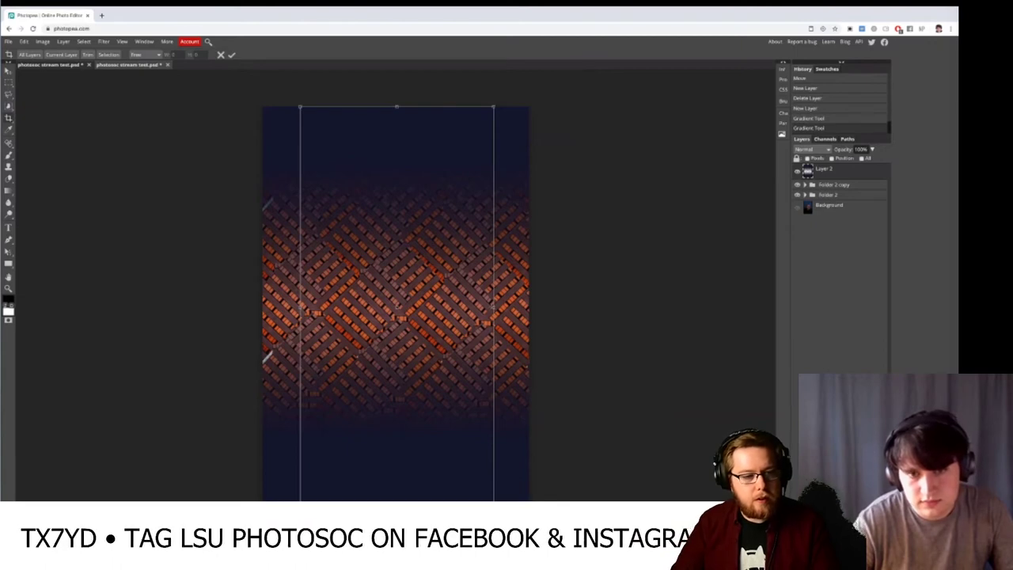
drag(494, 301, 478, 291)
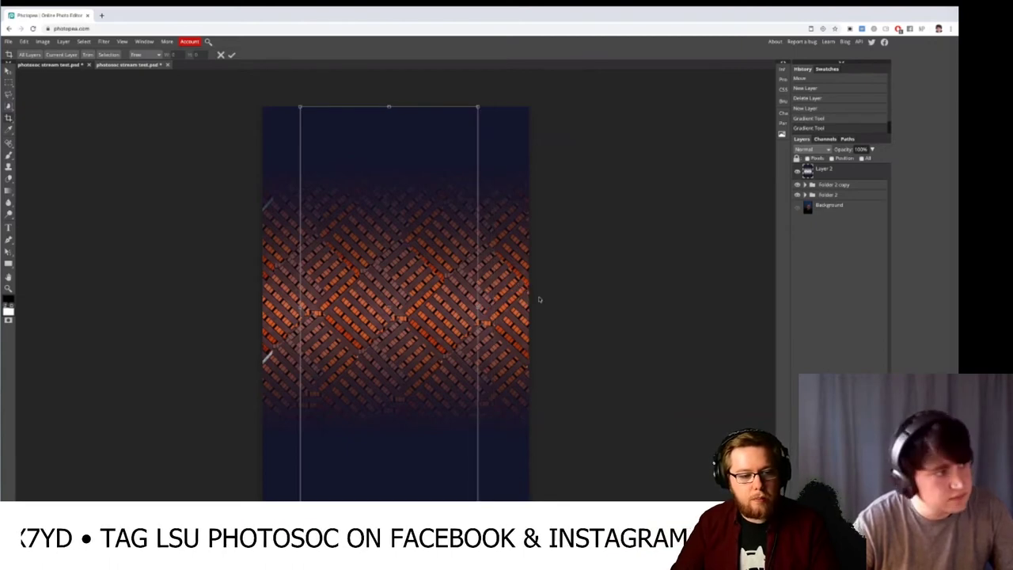
key(Return)
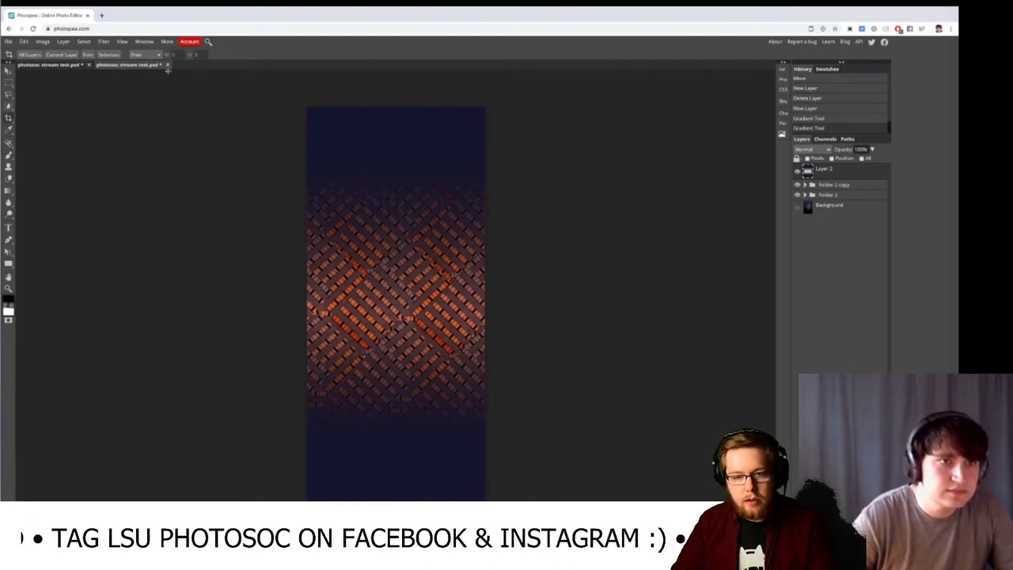
- Rotate the whole image 90° clockwise into landscape format
click(84, 42)
click(43, 41)
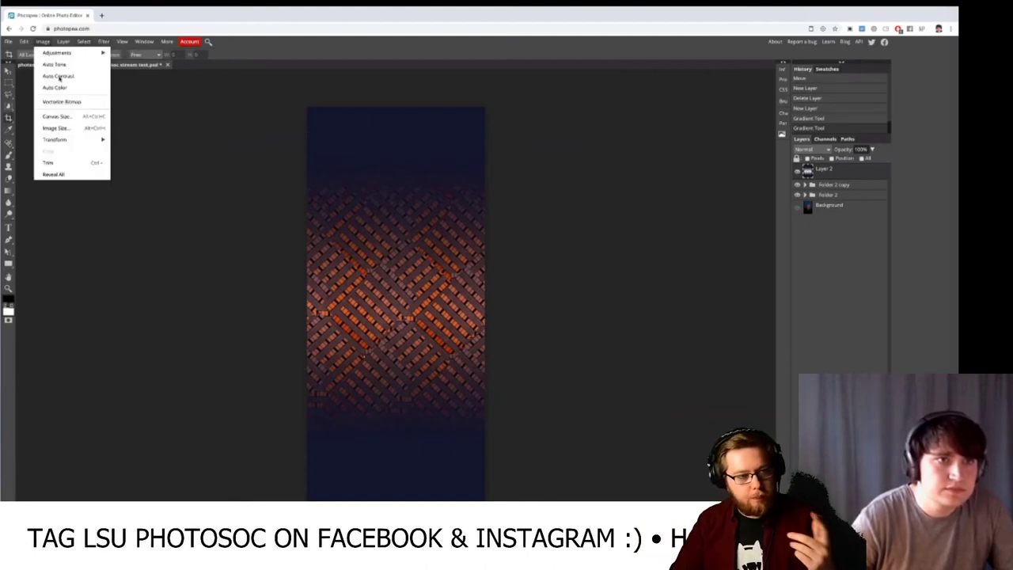
mouse_move(87, 139)
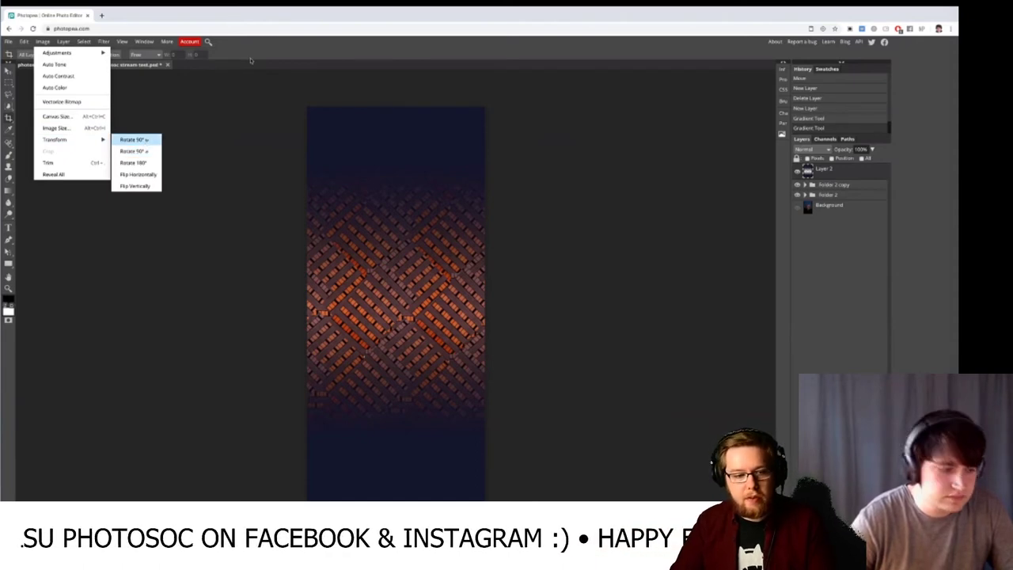
click(132, 139)
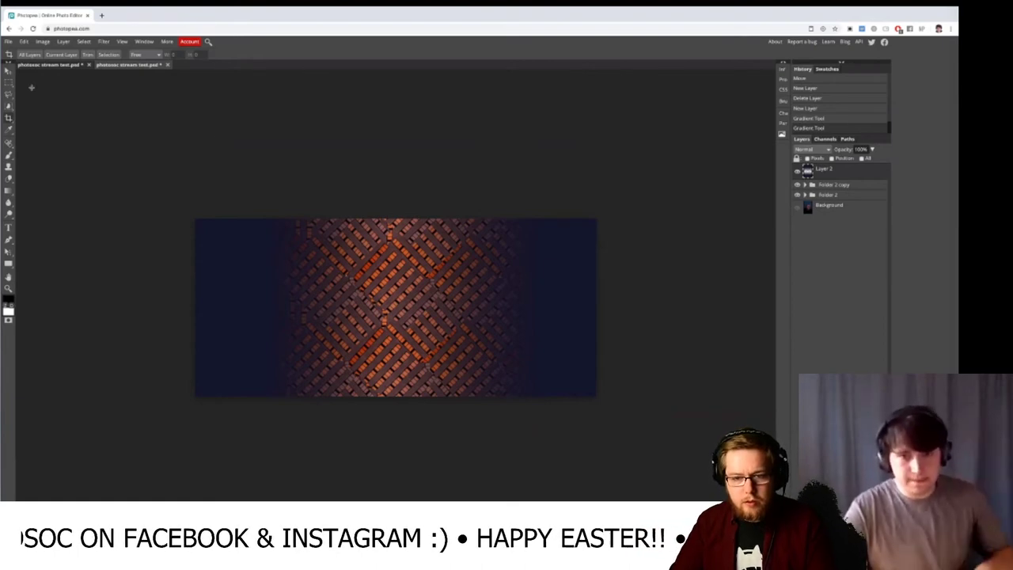
click(9, 70)
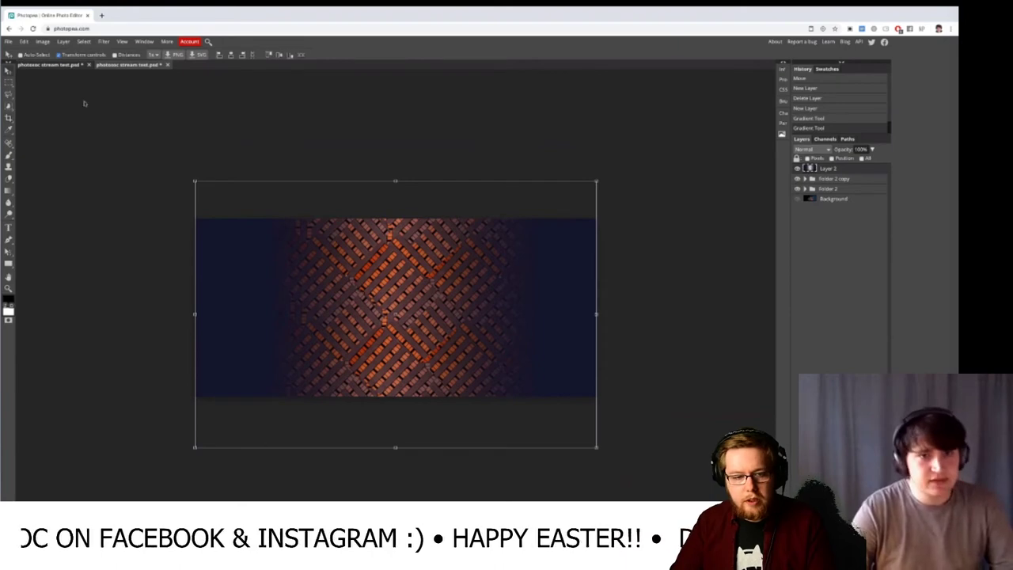
click(8, 81)
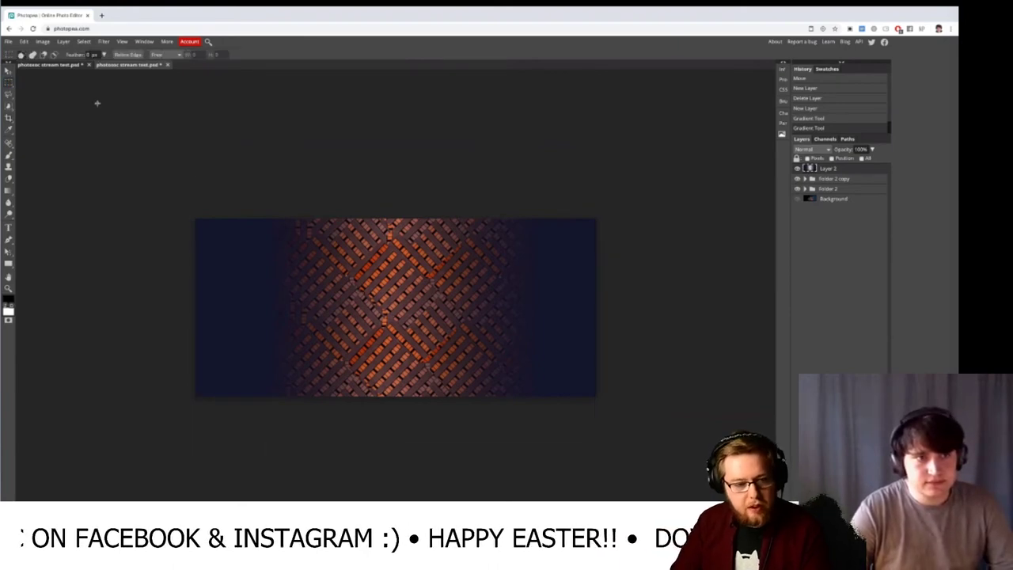
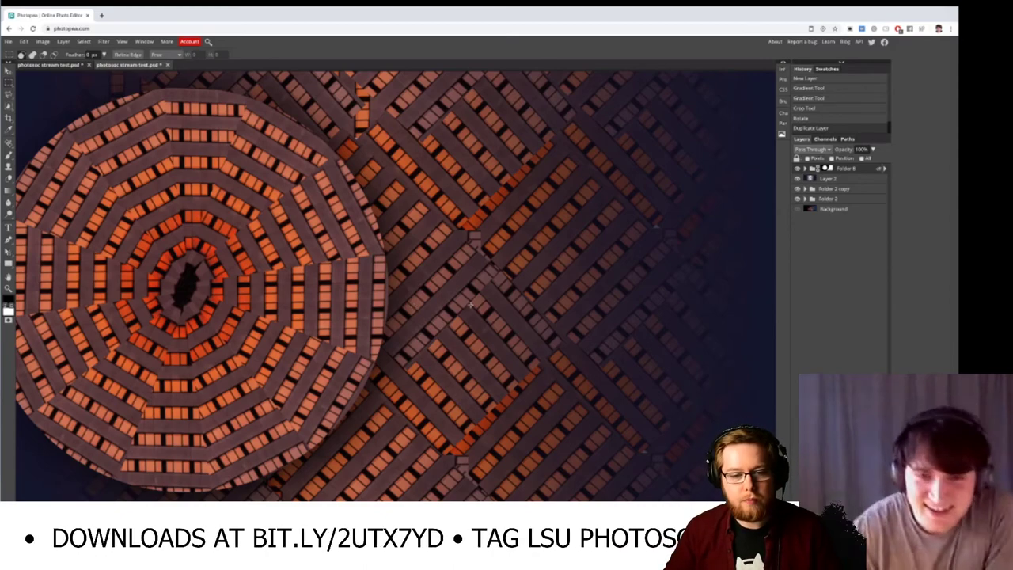
- Examine the circular window motif and how it overlaps the faded diagonal pattern, both as a whole and closer up
scroll(470, 304, down, 2)
scroll(473, 306, up, 3)
scroll(477, 308, right, 2)
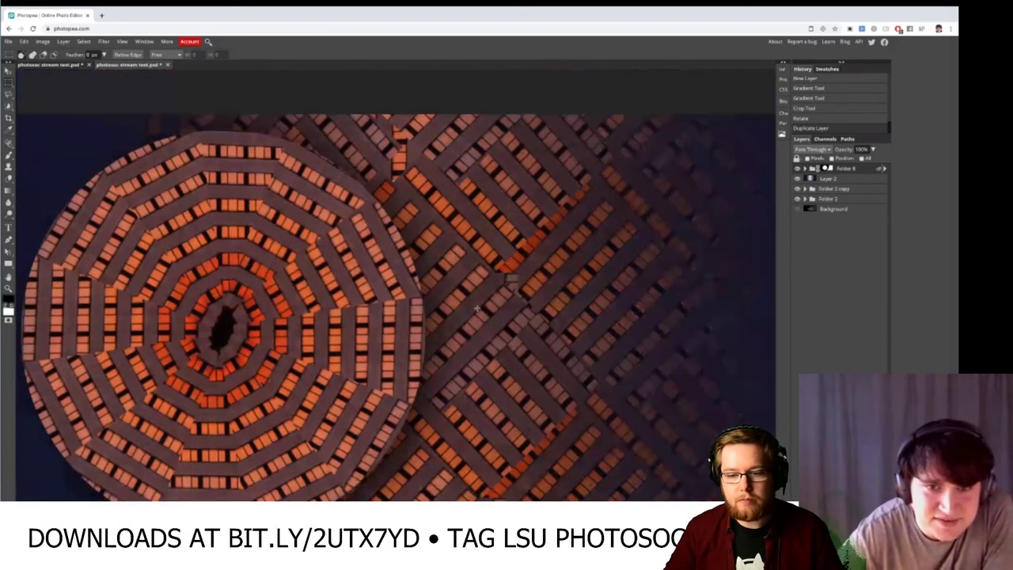
scroll(477, 308, down, 5)
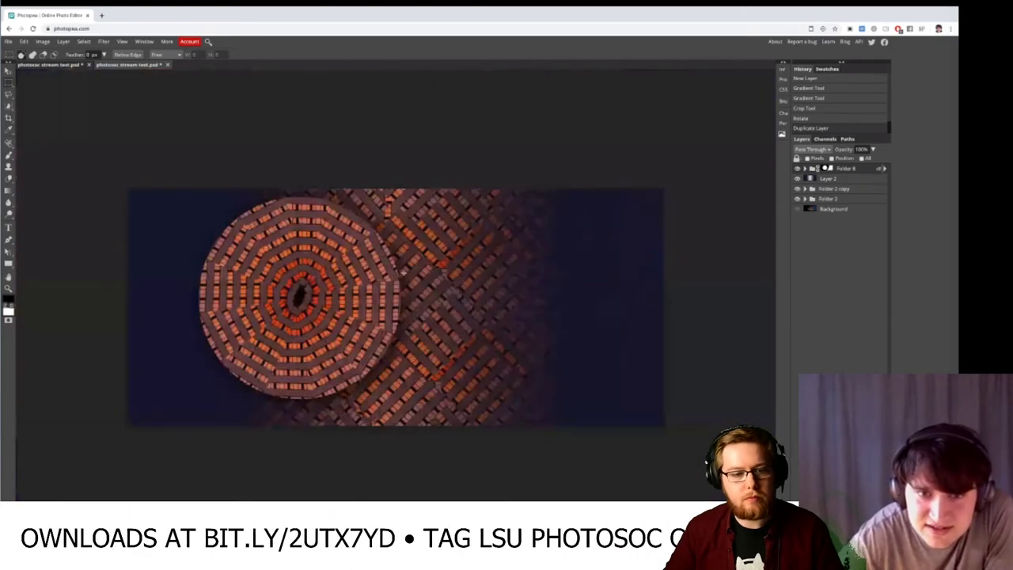
scroll(404, 273, up, 2)
scroll(432, 247, up, 1)
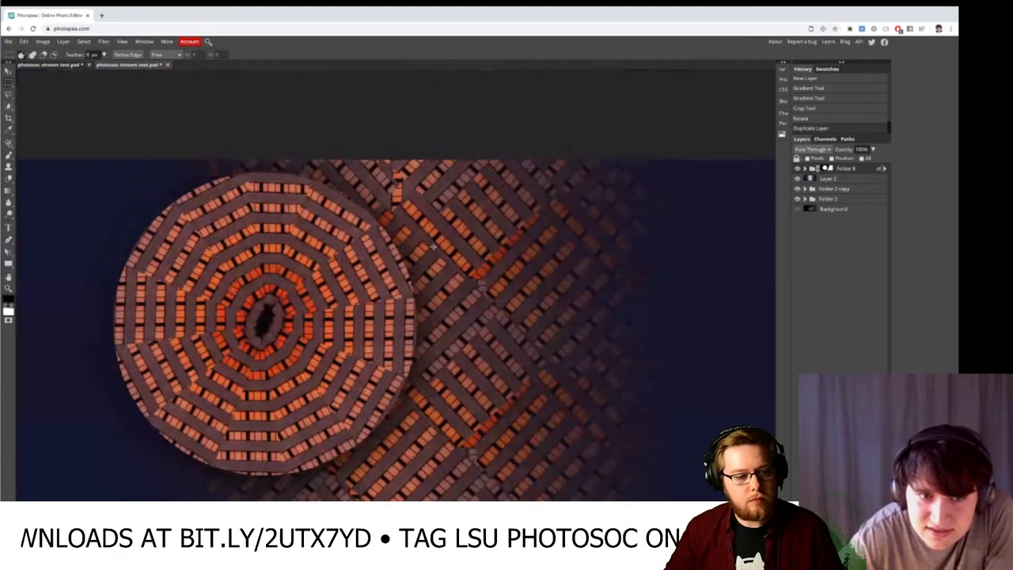
scroll(432, 247, right, 1)
scroll(433, 247, down, 2)
scroll(434, 247, up, 1)
scroll(433, 247, up, 3)
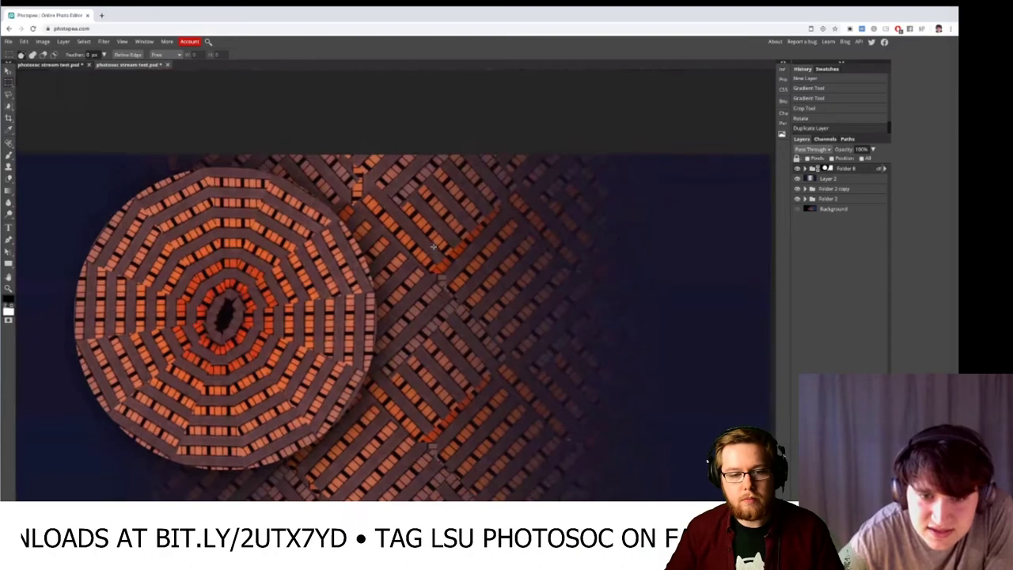
scroll(402, 246, up, 3)
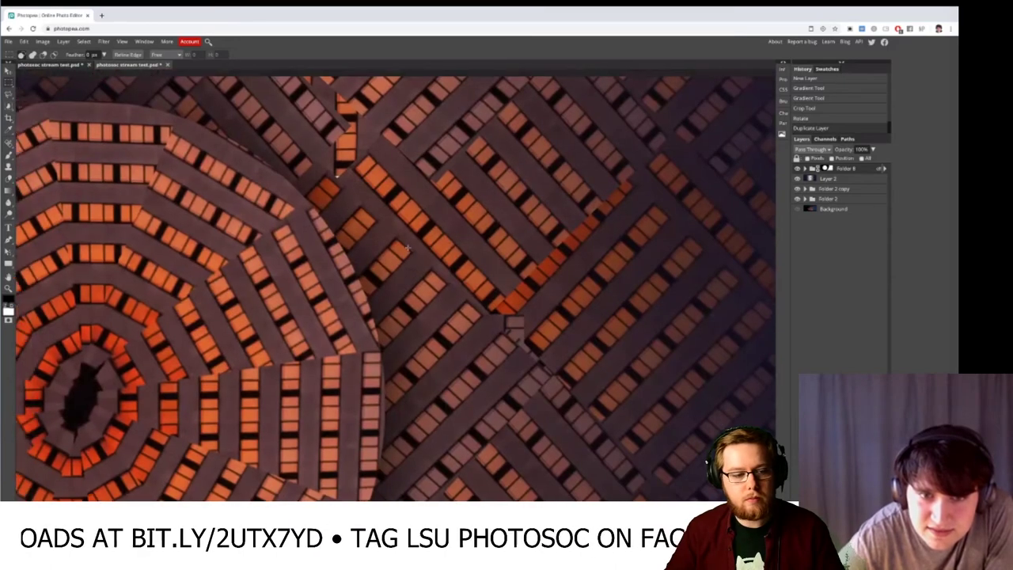
scroll(407, 248, left, 4)
scroll(408, 248, down, 1)
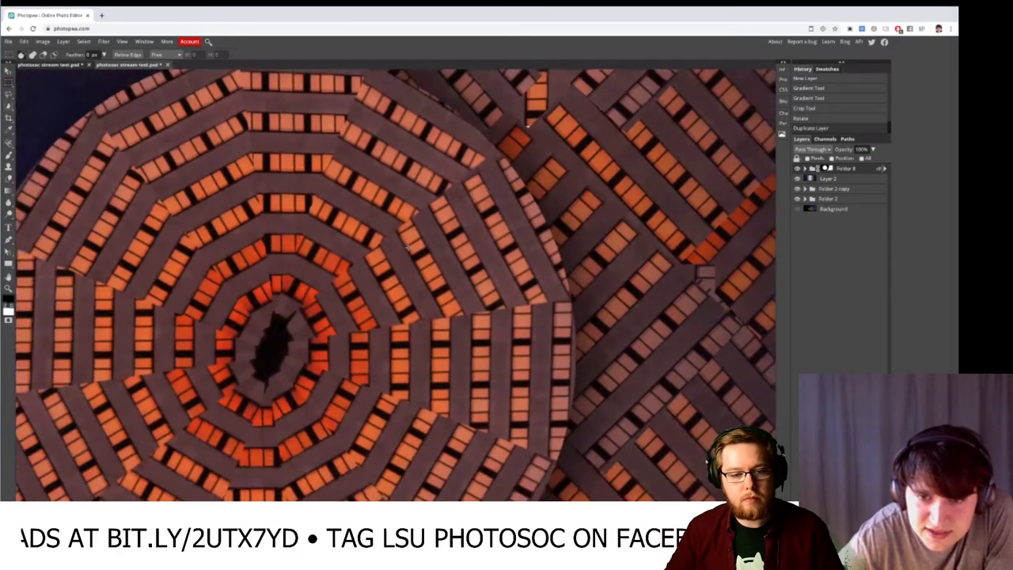
scroll(433, 252, up, 1)
scroll(433, 252, left, 1)
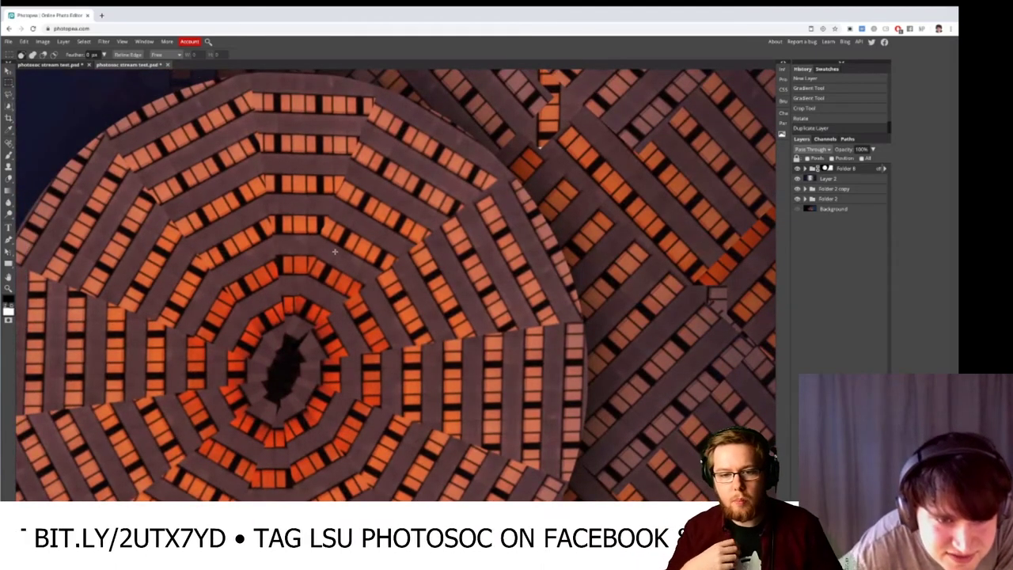
scroll(334, 250, up, 1)
scroll(334, 251, down, 5)
scroll(335, 250, left, 2)
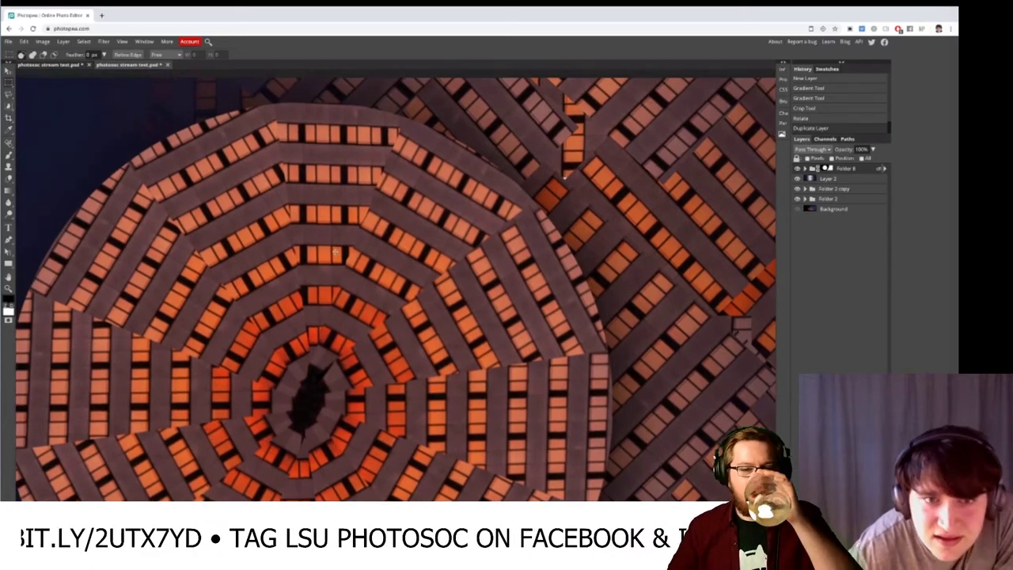
scroll(335, 251, up, 5)
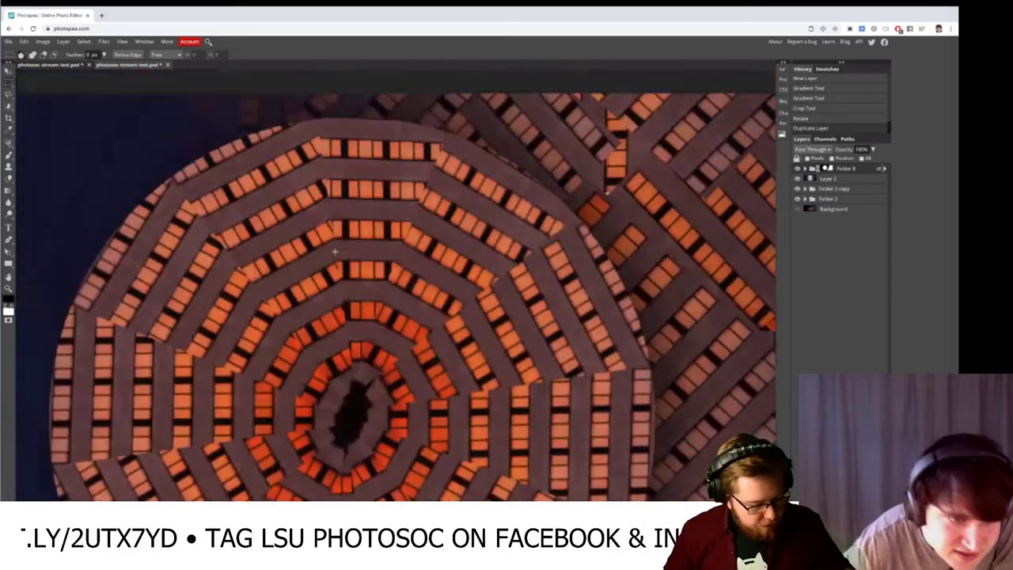
- Inspect the seams between the circular motif's window segments up close, going around its upper, outer and lower parts
scroll(354, 200, up, 4)
scroll(425, 187, right, 4)
scroll(425, 188, up, 1)
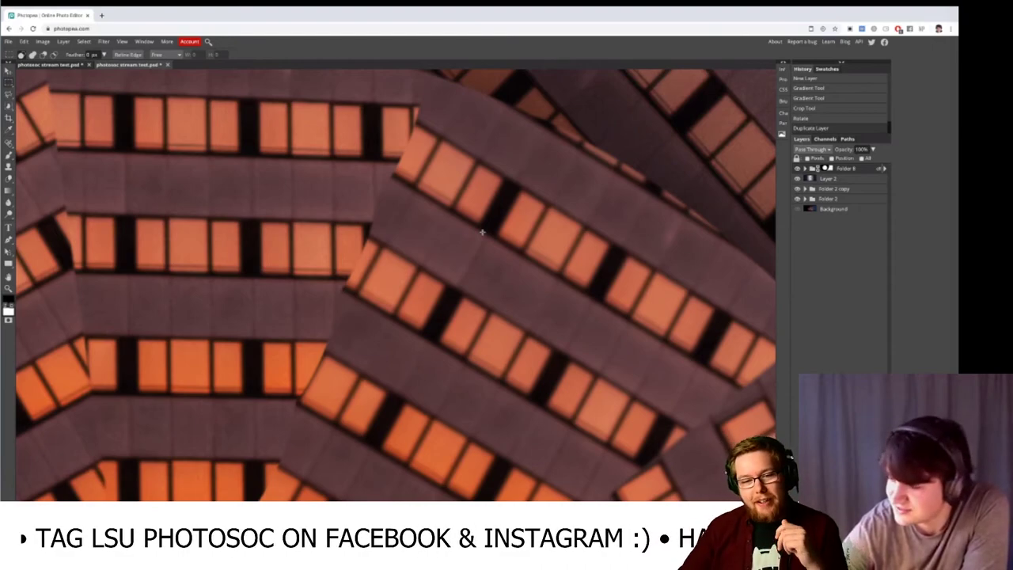
scroll(481, 301, down, 3)
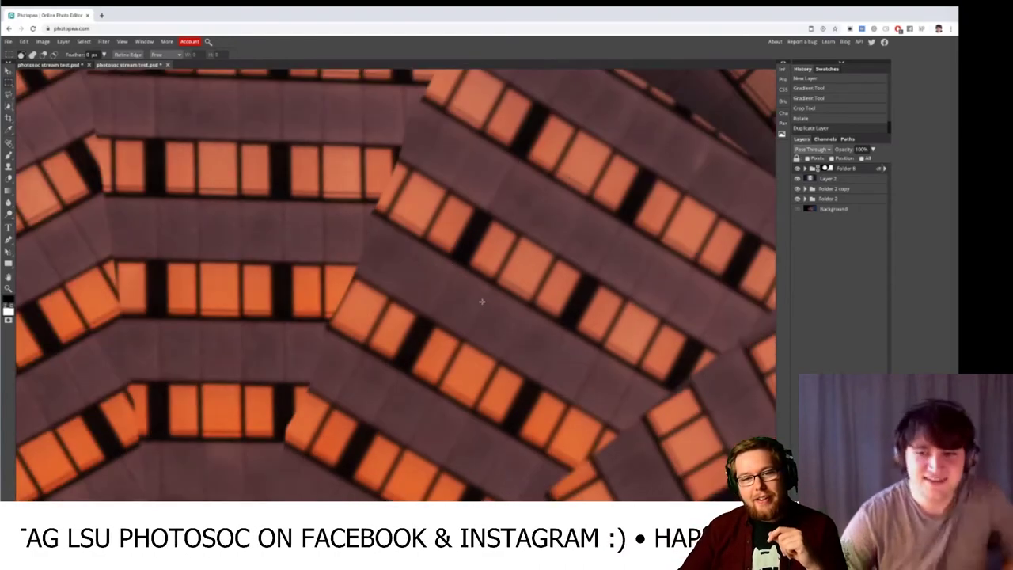
scroll(482, 301, up, 10)
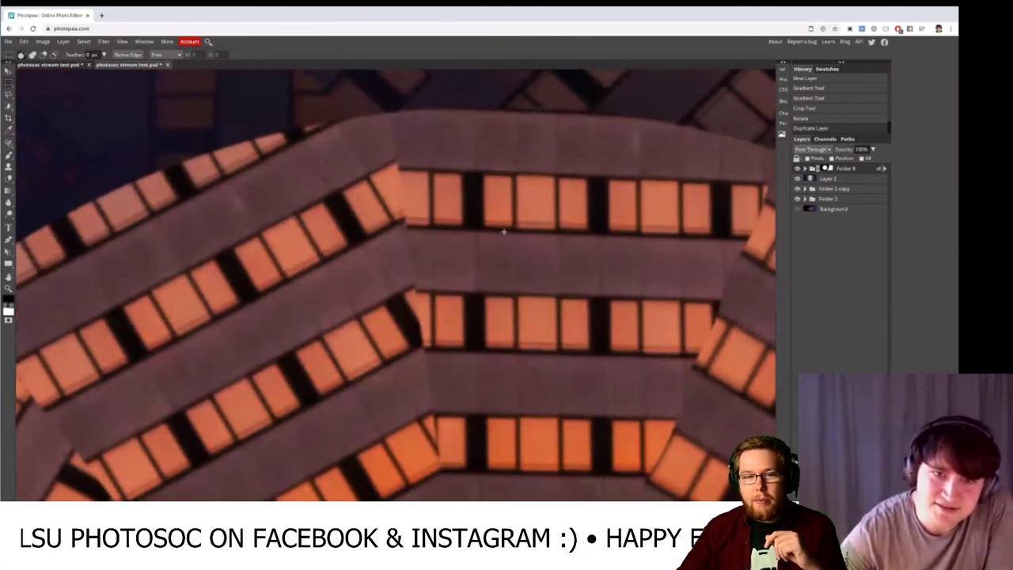
scroll(324, 264, left, 4)
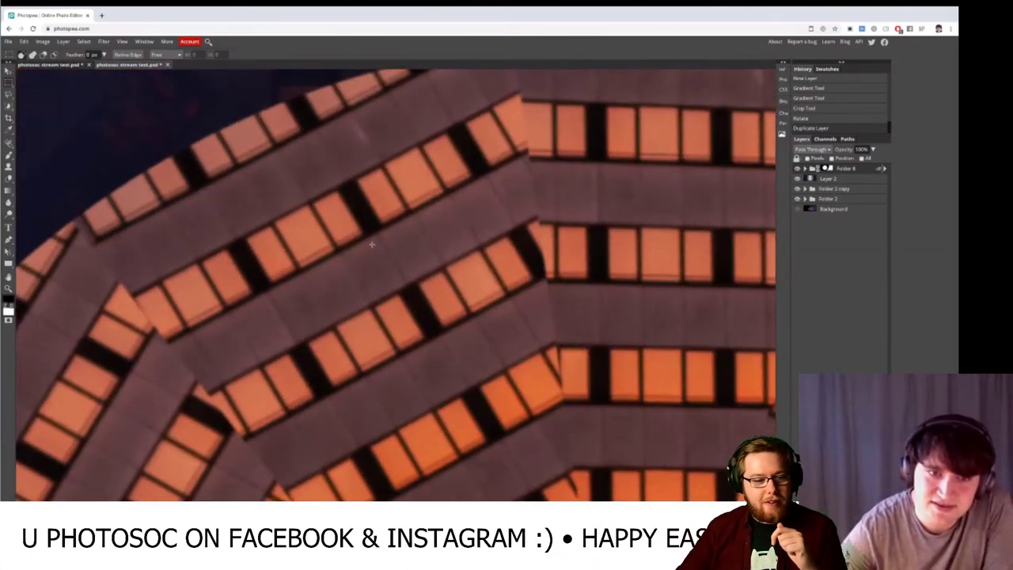
scroll(371, 244, down, 8)
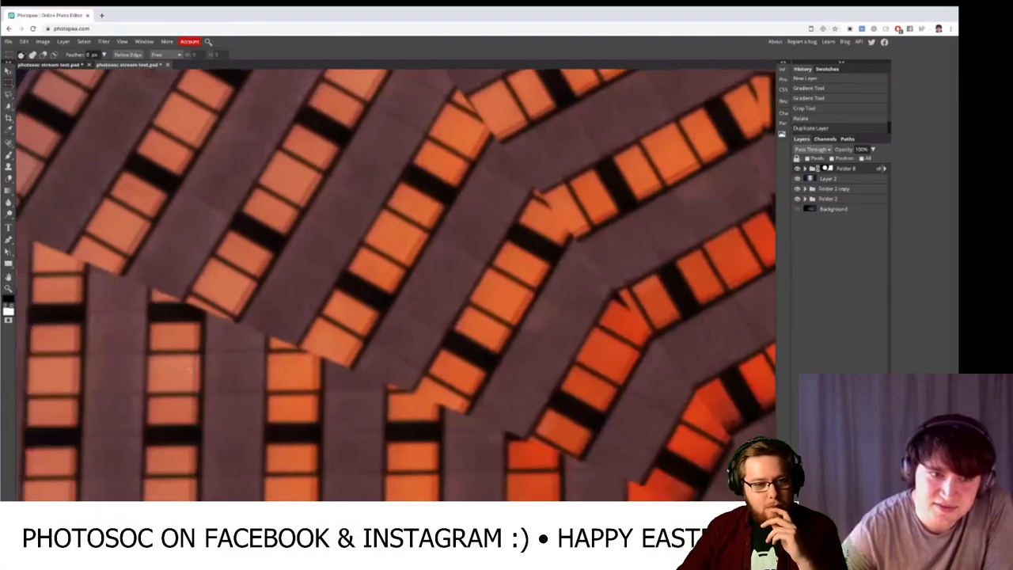
scroll(190, 369, down, 5)
scroll(233, 388, down, 10)
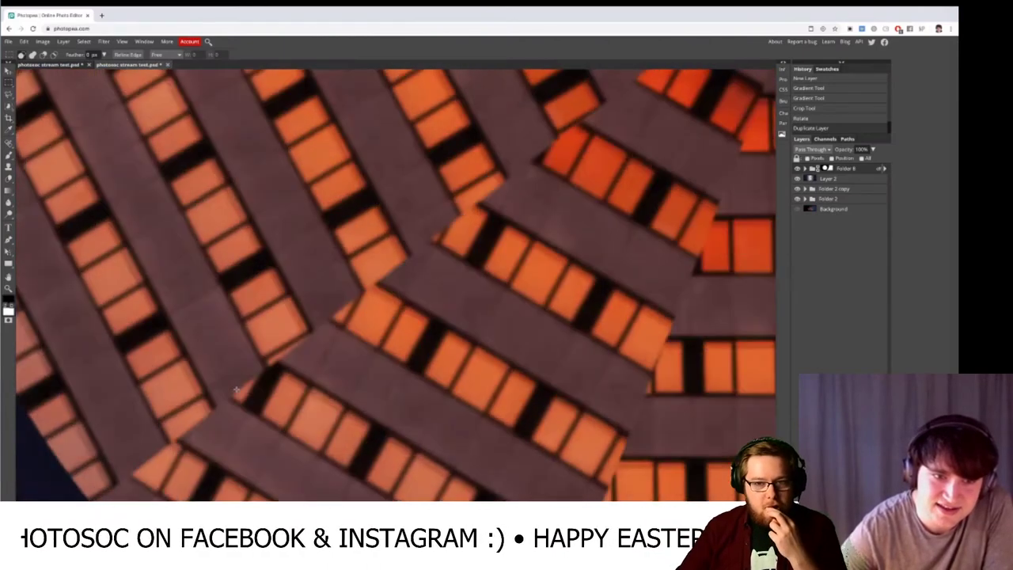
scroll(235, 388, down, 2)
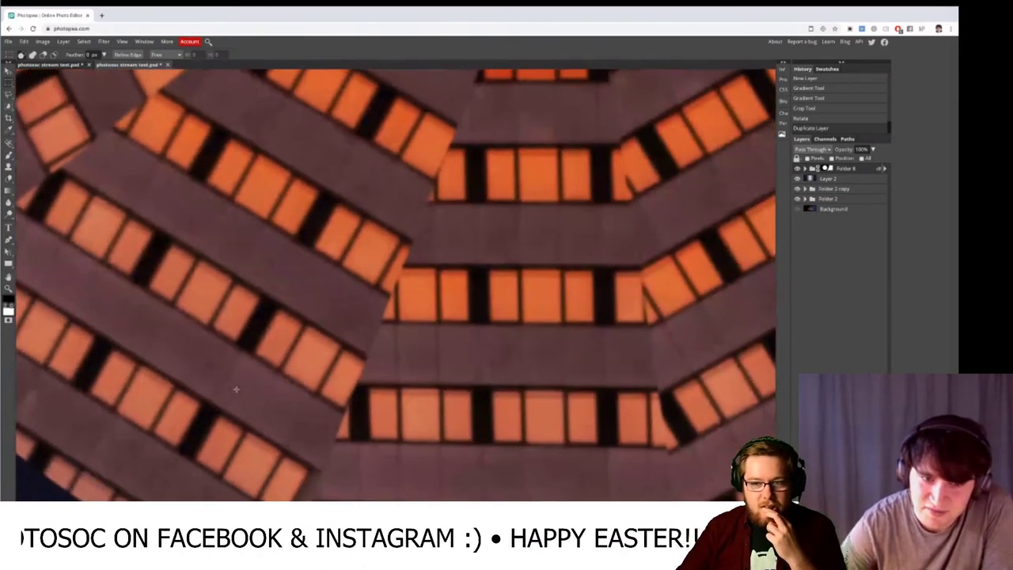
scroll(236, 388, down, 8)
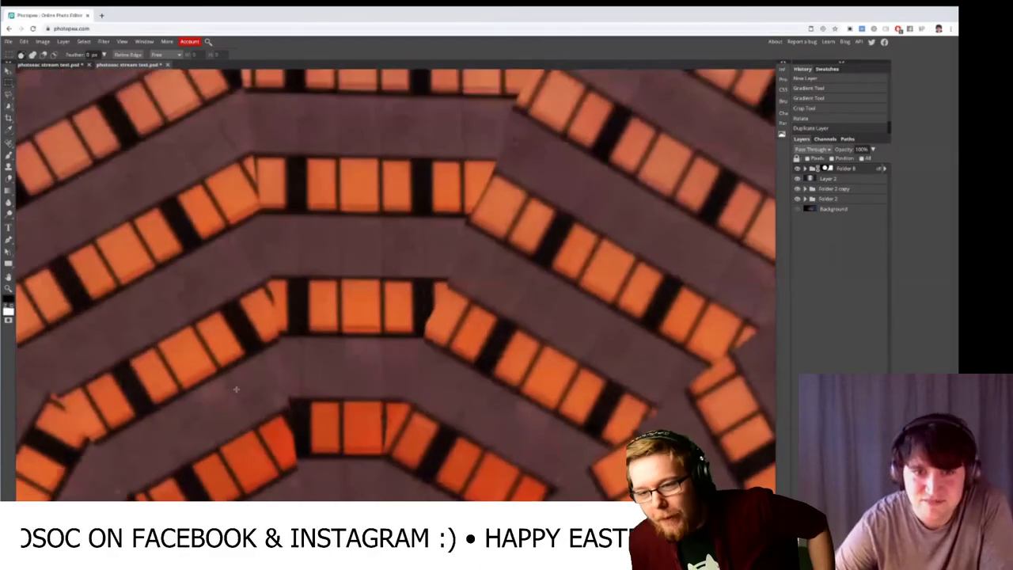
scroll(384, 239, up, 5)
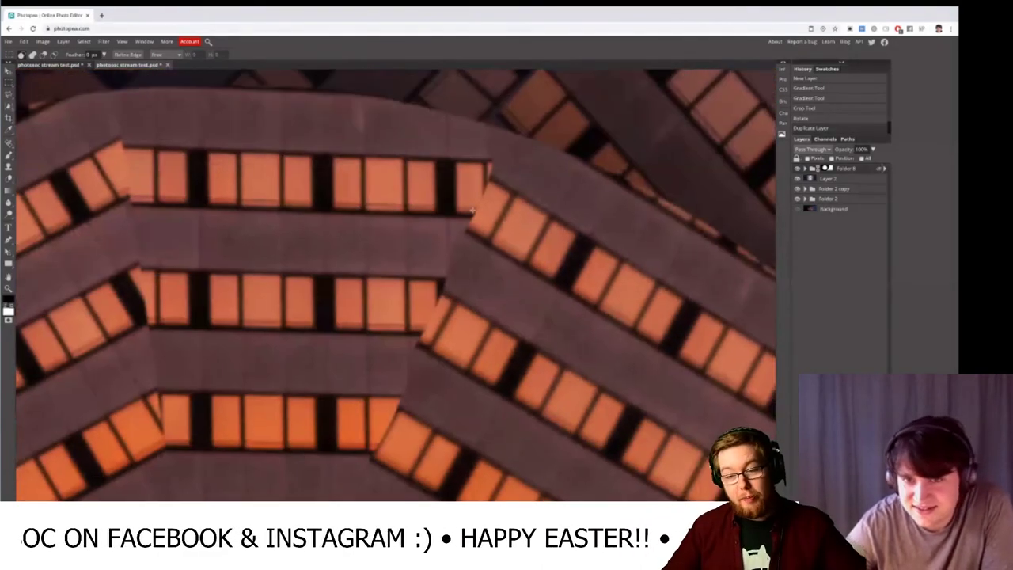
scroll(510, 268, down, 1)
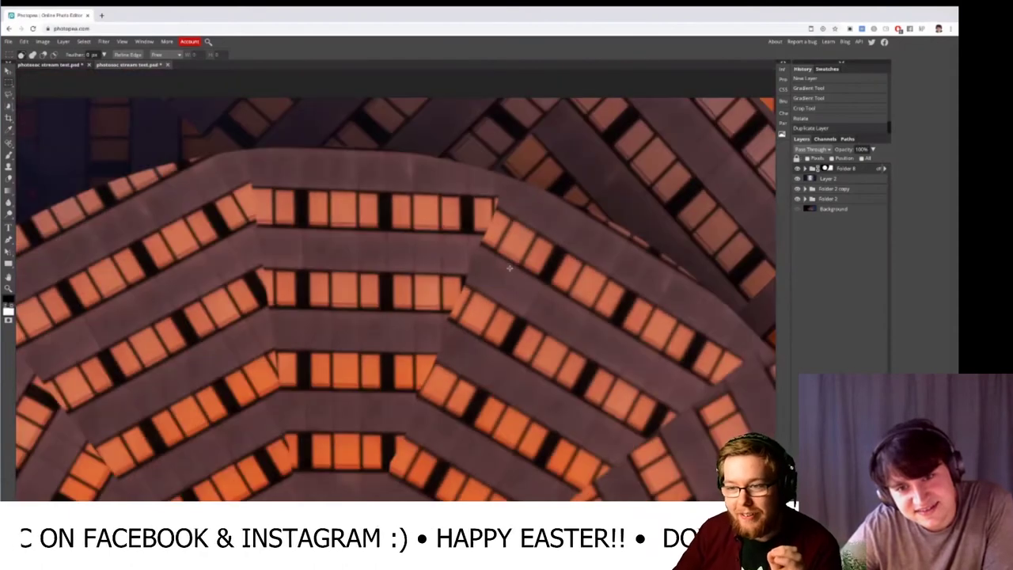
scroll(503, 302, down, 3)
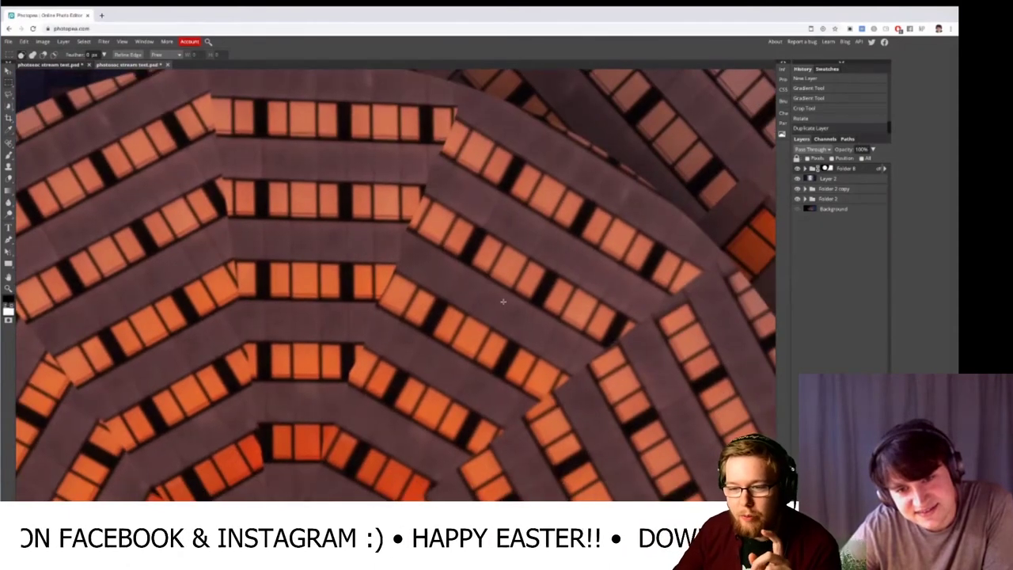
scroll(503, 302, down, 4)
scroll(502, 301, up, 4)
scroll(502, 301, down, 4)
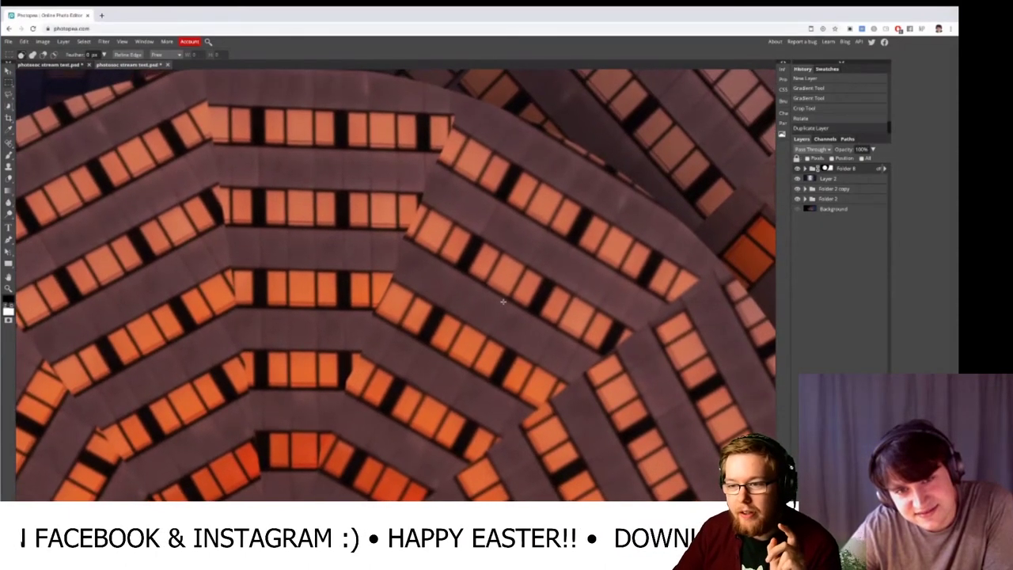
scroll(502, 301, up, 4)
scroll(503, 301, down, 4)
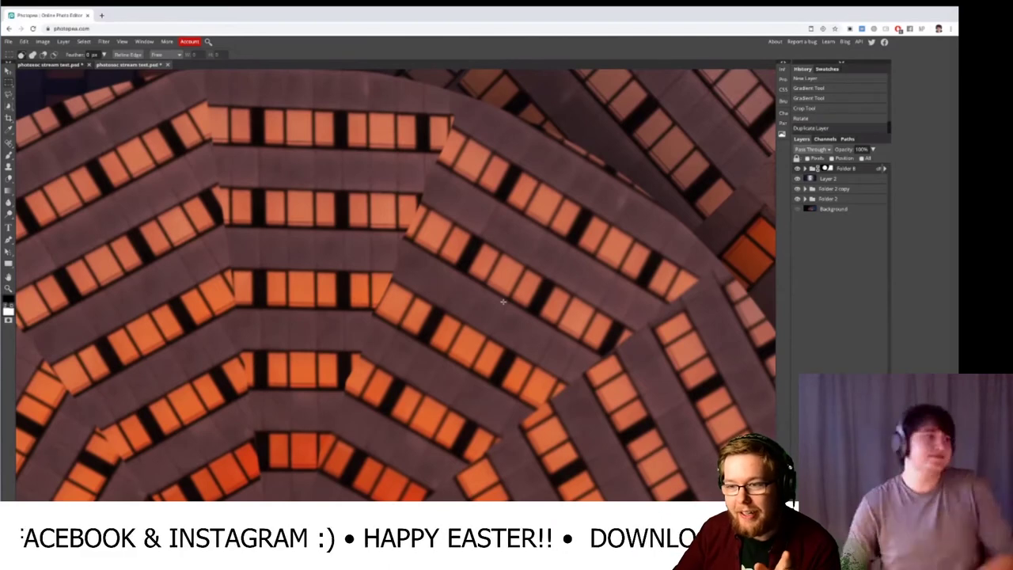
scroll(503, 302, up, 4)
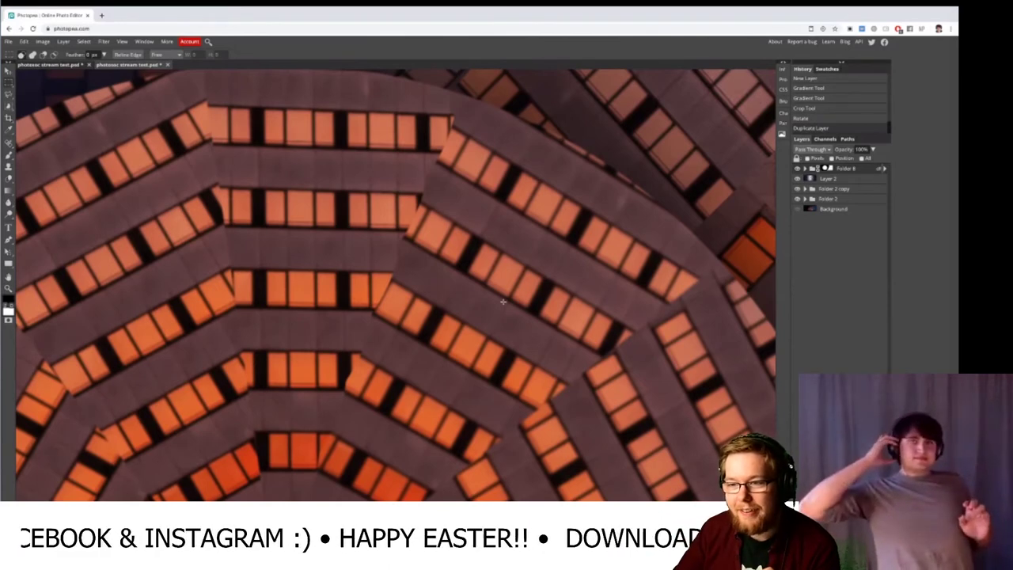
scroll(502, 301, down, 4)
scroll(503, 302, up, 4)
scroll(503, 301, down, 4)
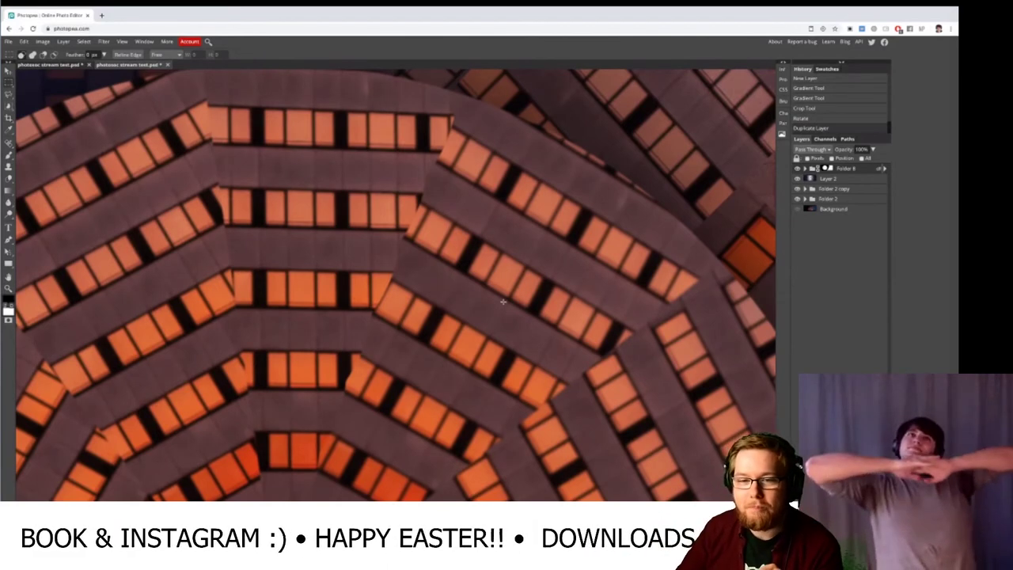
scroll(502, 302, up, 4)
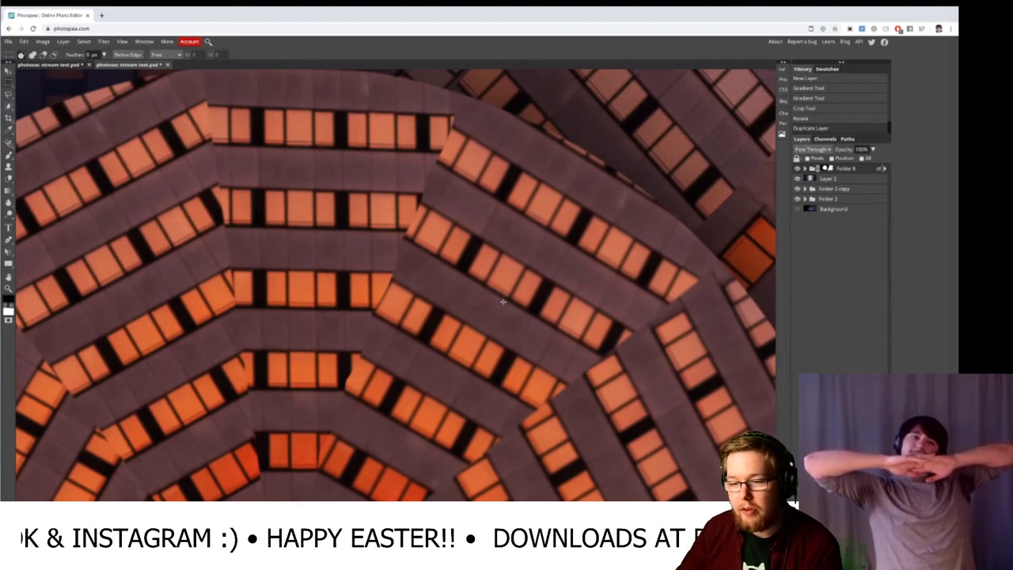
click(49, 64)
click(136, 65)
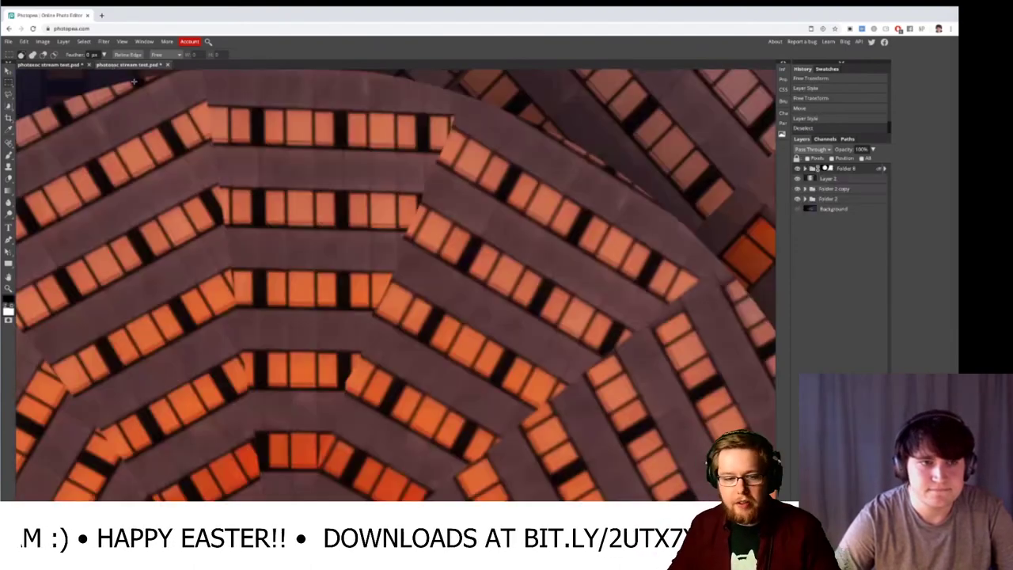
scroll(396, 190, up, 3)
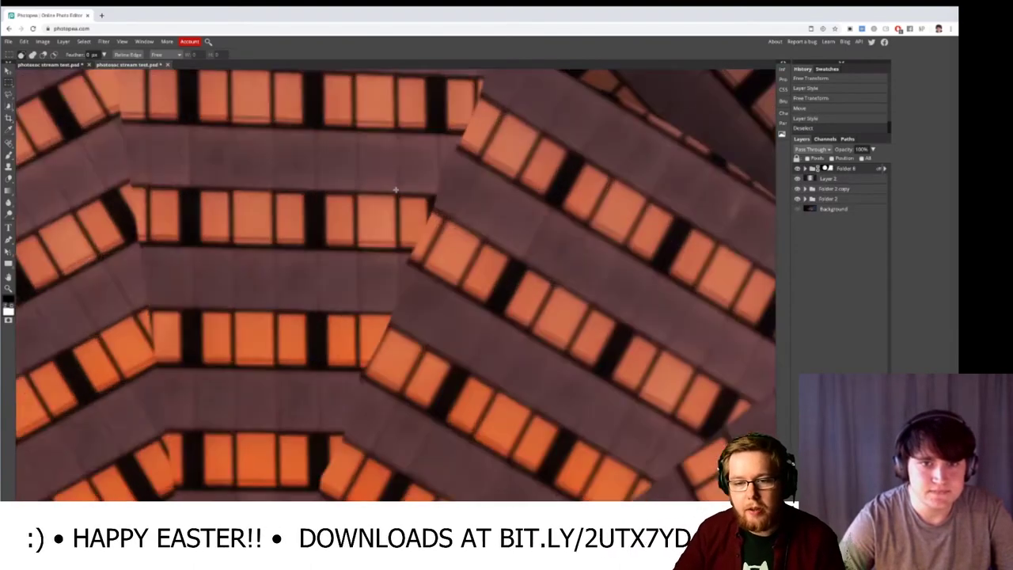
scroll(396, 190, down, 4)
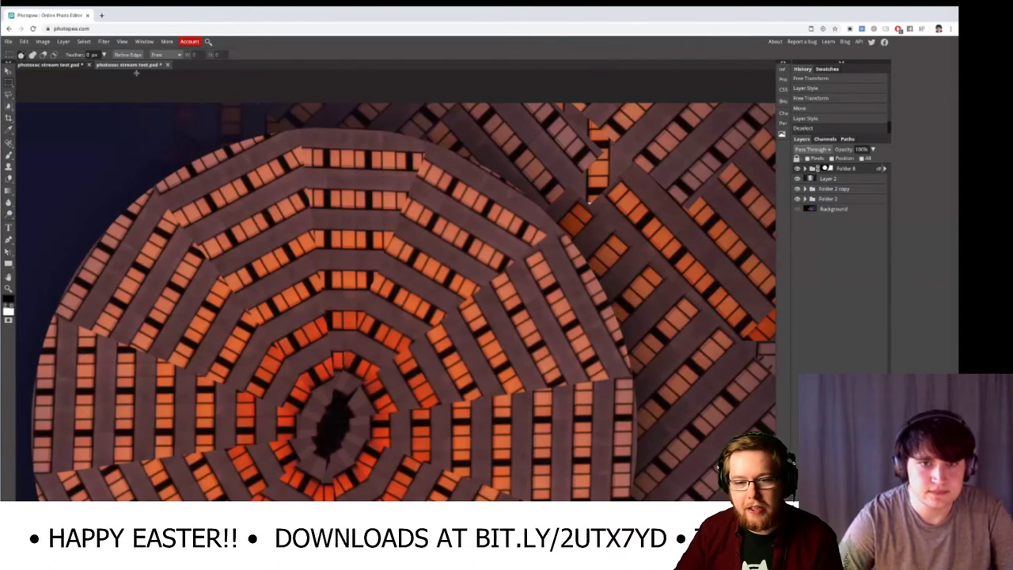
- Open the original tower photo, photosoc stream test.jpg, from the Desktop as a separate document
click(8, 41)
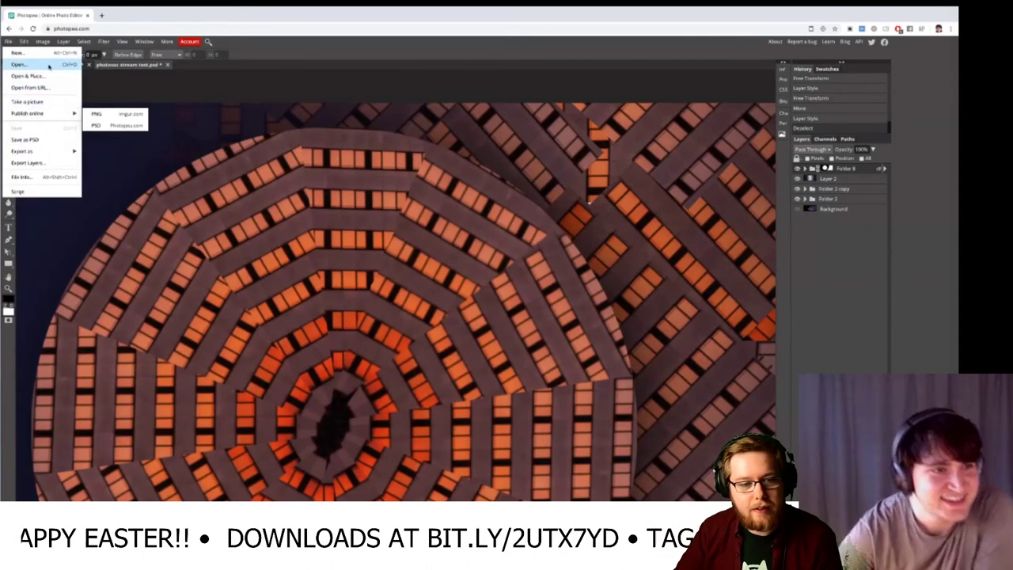
click(19, 64)
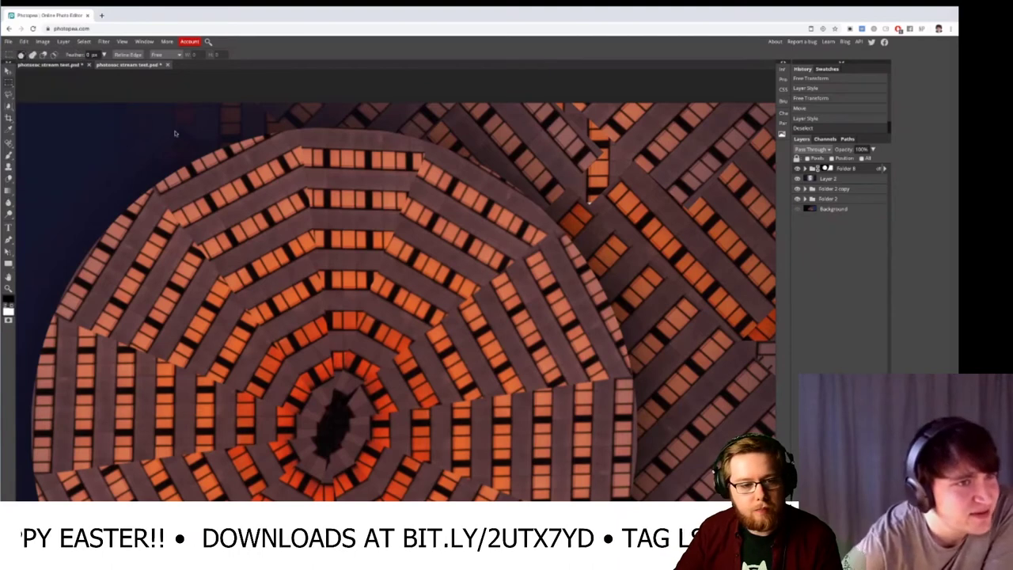
scroll(526, 108, down, 5)
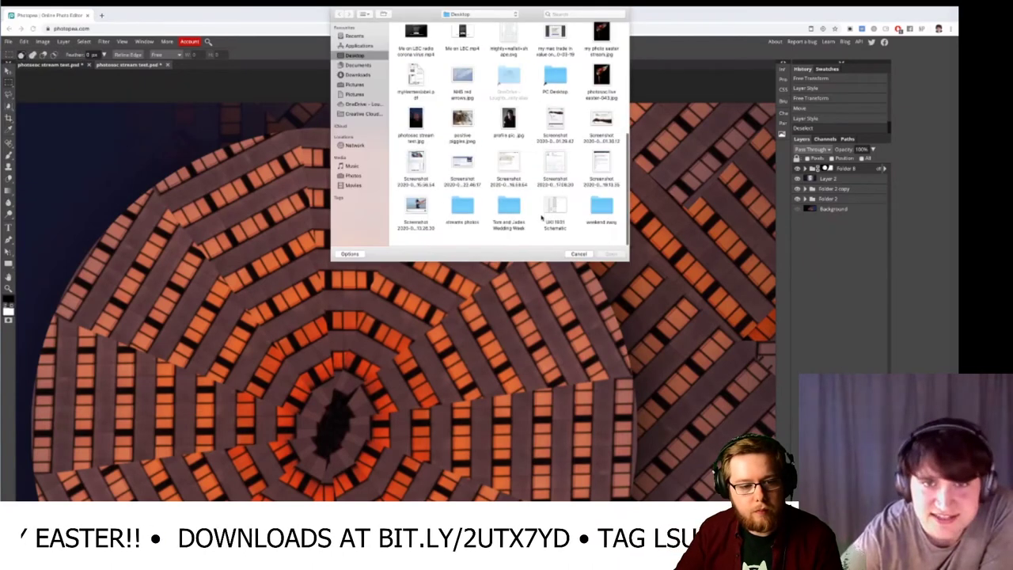
click(416, 133)
key(Return)
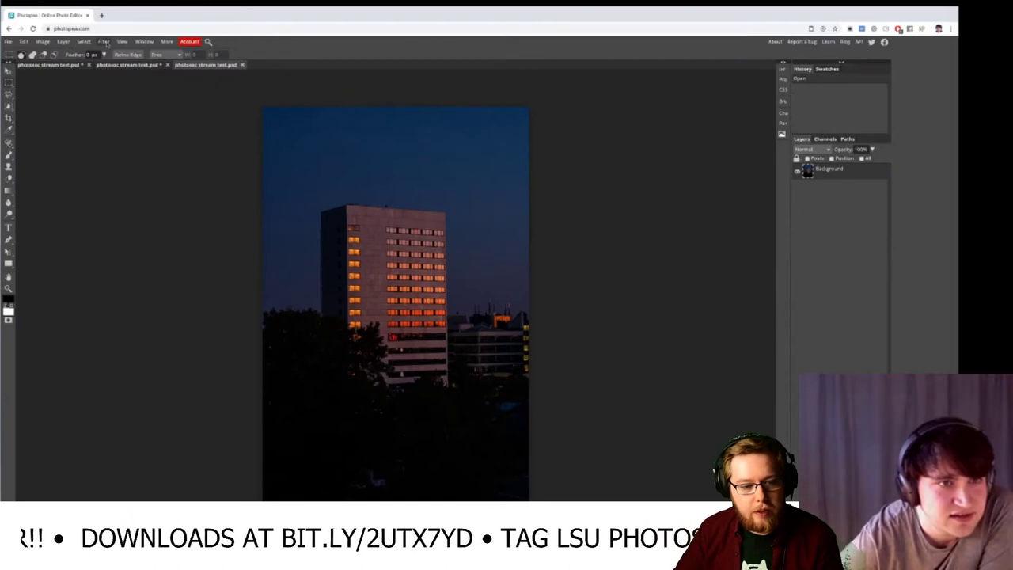
- Try the Polar Coordinates filter with Rect to Polar on the whole tower photo, without applying it
click(106, 43)
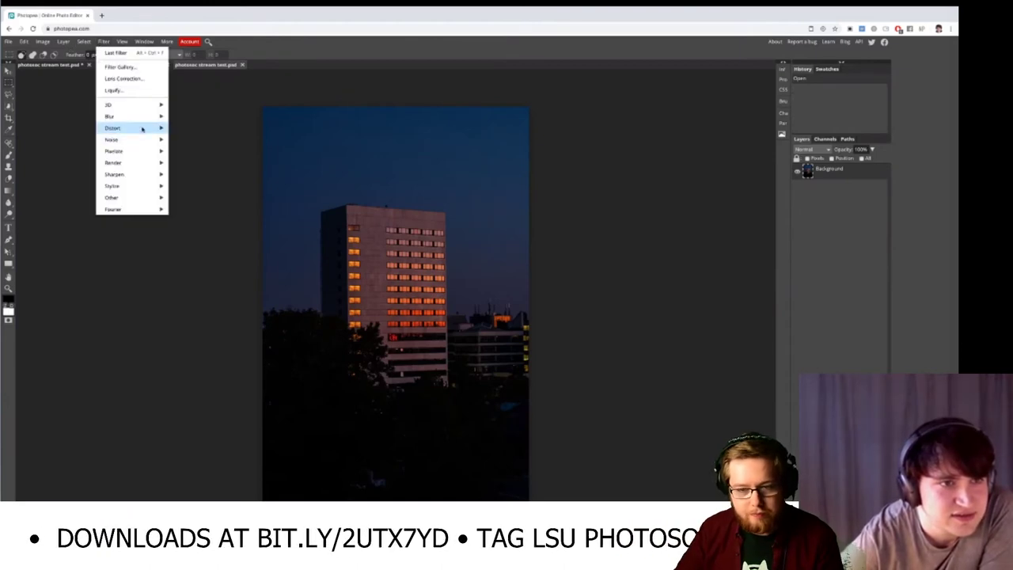
mouse_move(143, 129)
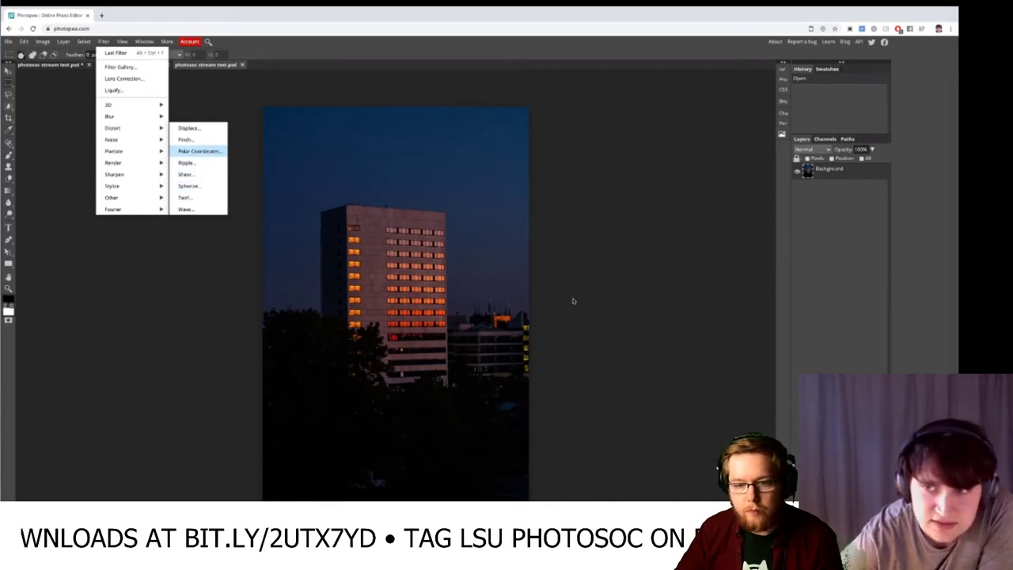
key(Return)
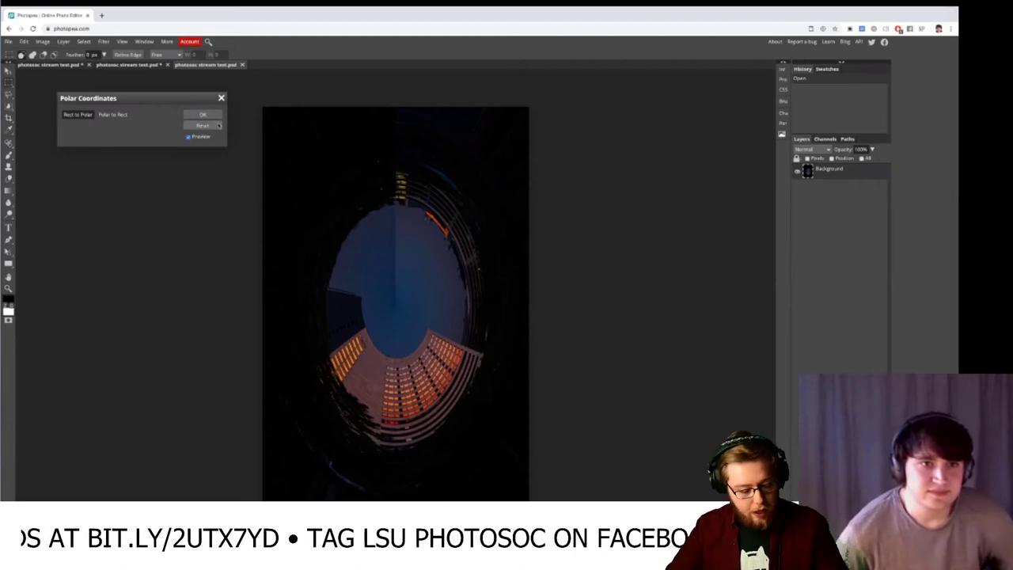
click(221, 97)
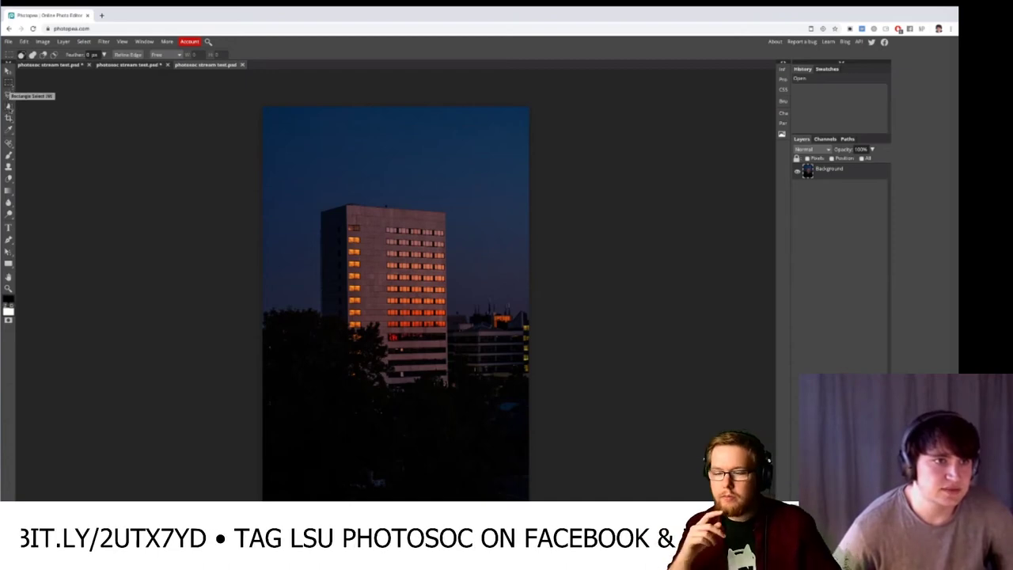
key(v)
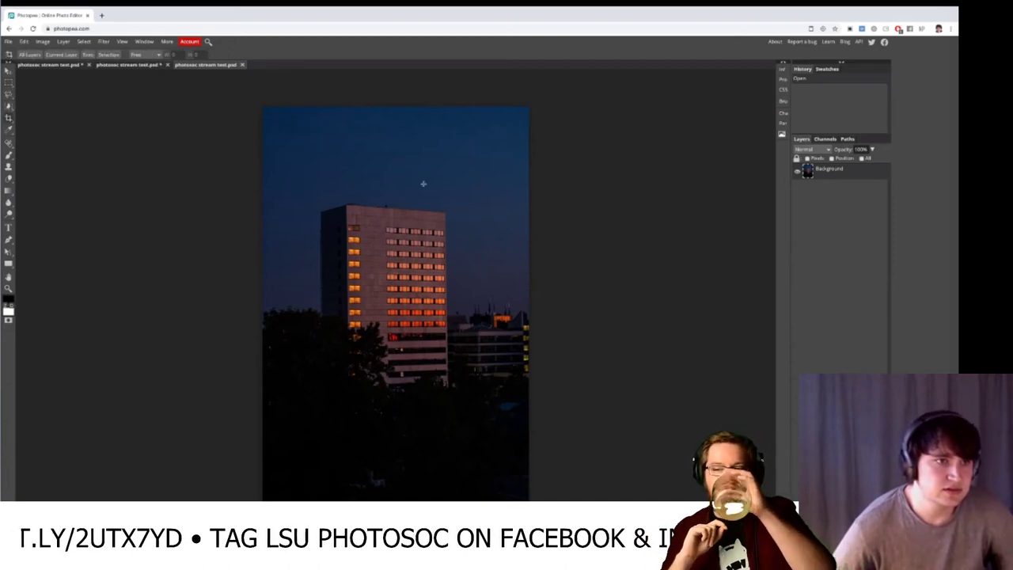
drag(311, 178, 487, 334)
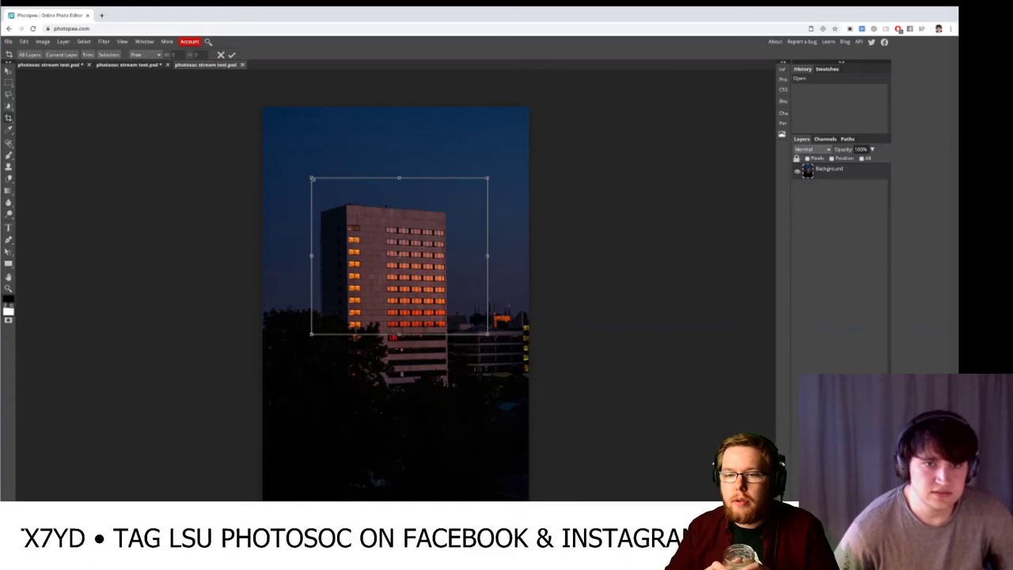
drag(312, 179, 323, 172)
click(222, 55)
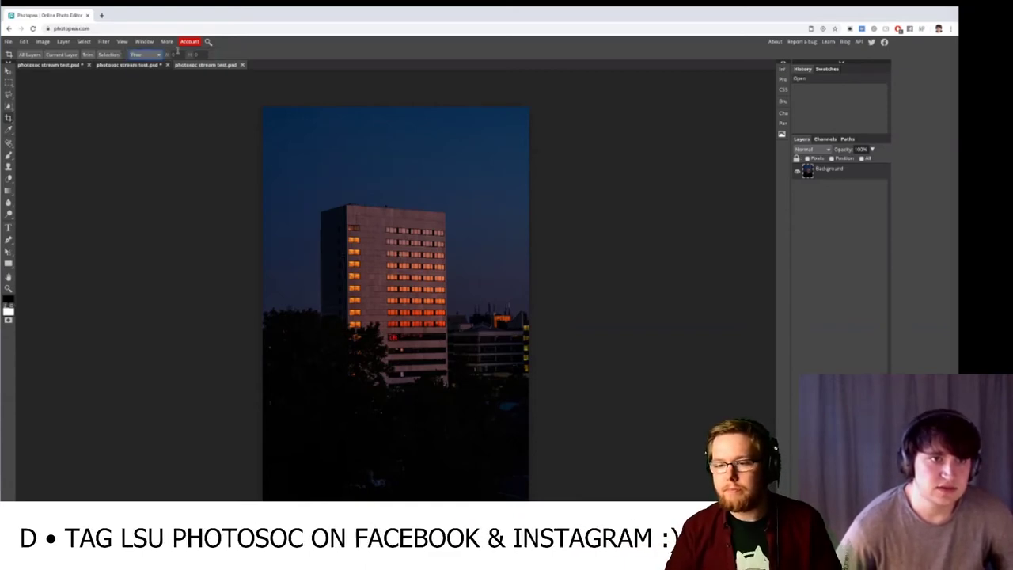
- Crop the photo at a fixed 1:1 ratio to a small tilted square of the tower's orange-lit windows
key(Down)
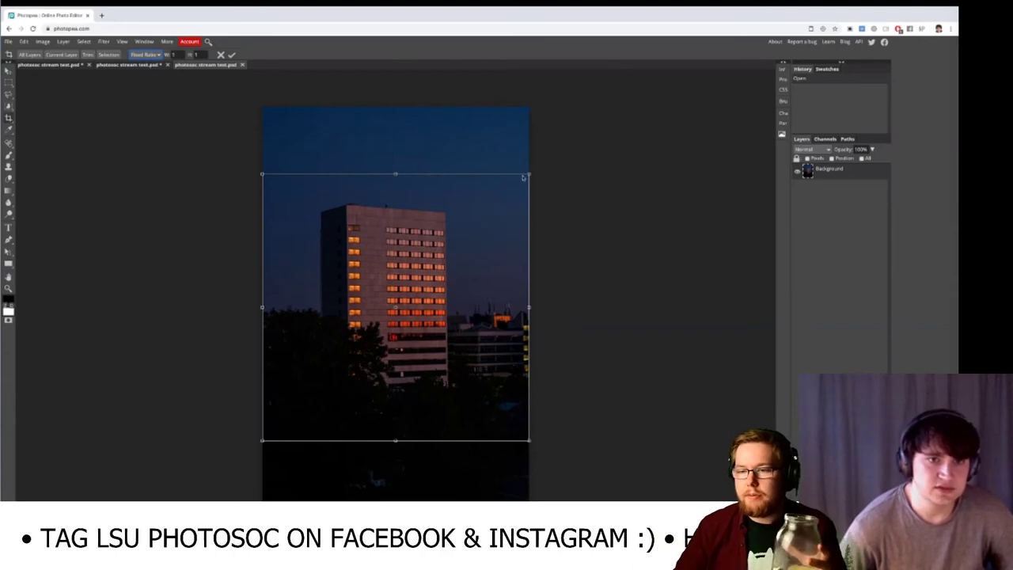
drag(522, 178, 444, 221)
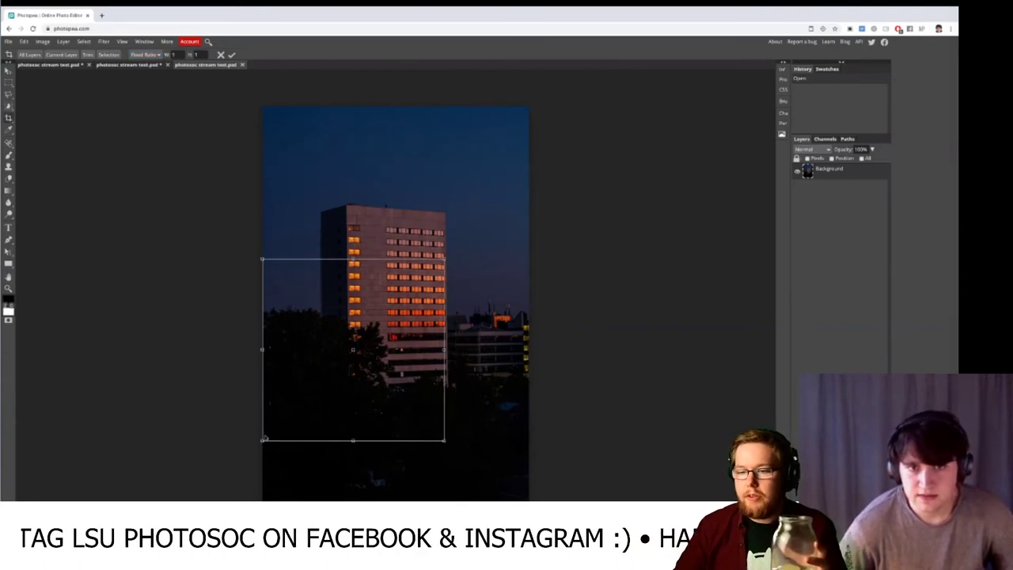
drag(264, 438, 302, 392)
key(Escape)
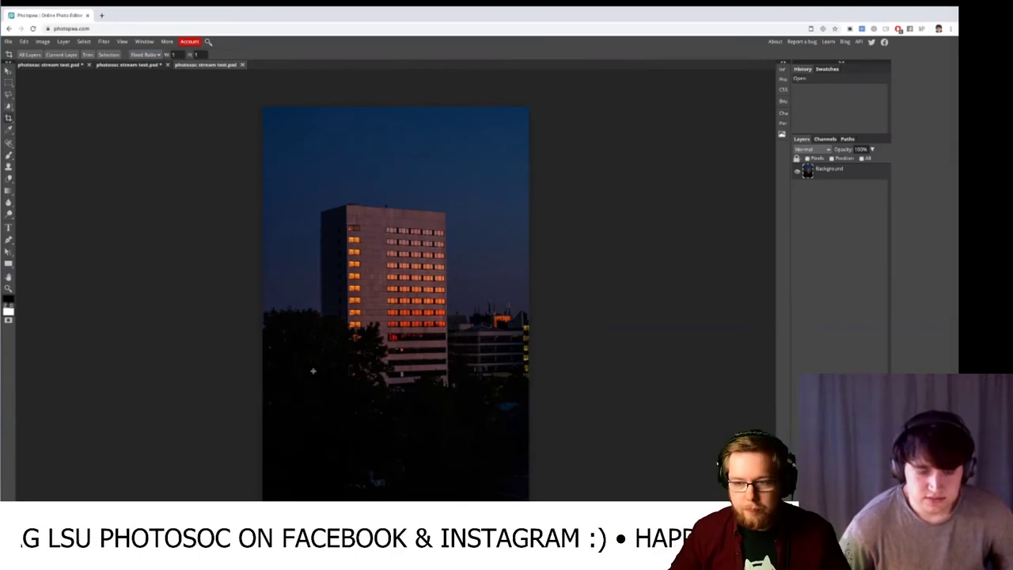
drag(269, 171, 595, 390)
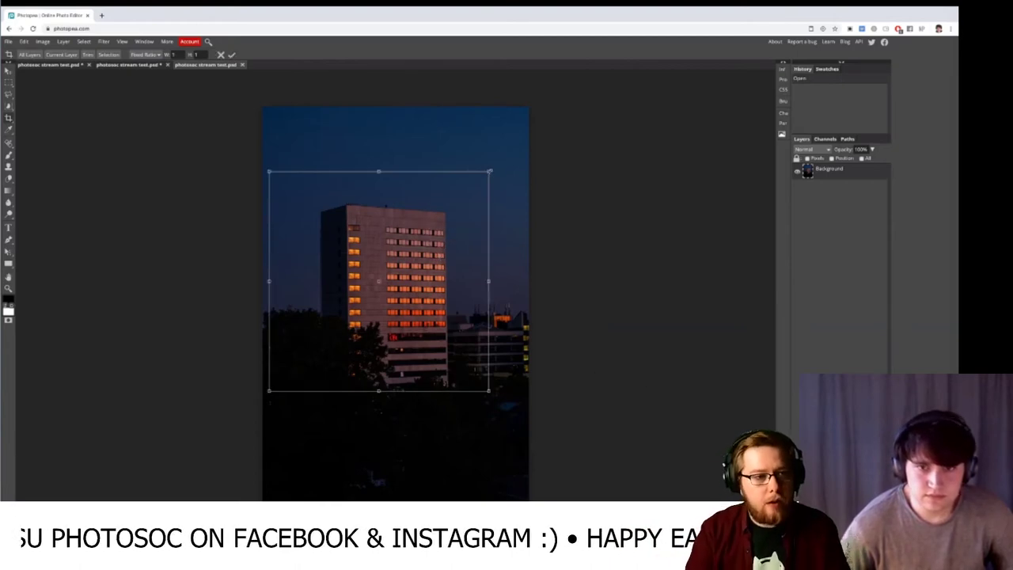
drag(490, 171, 435, 225)
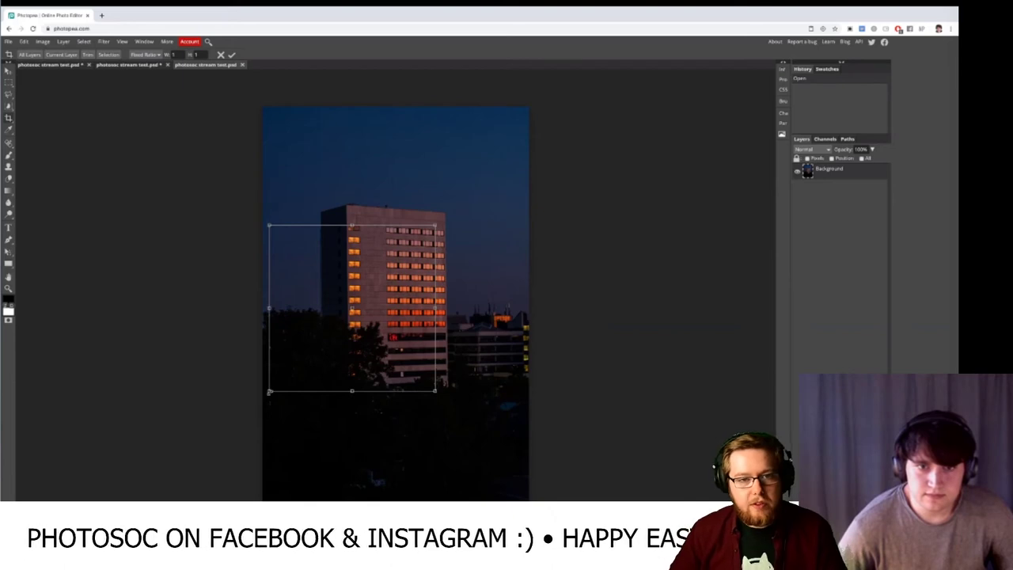
drag(271, 389, 410, 336)
key(Return)
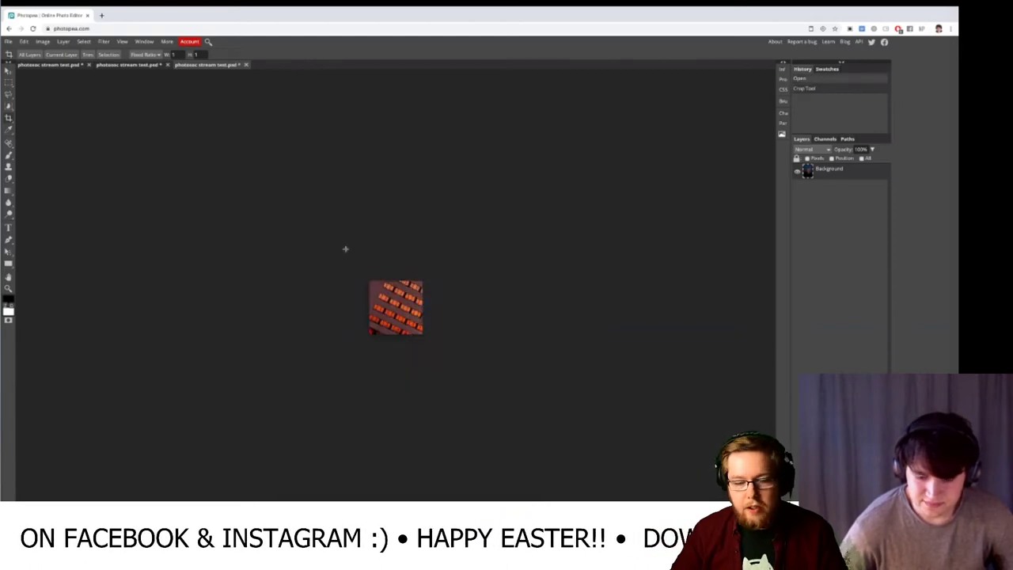
- Apply the Polar Coordinates distortion with Rect to Polar to the cropped window image
scroll(407, 319, up, 3)
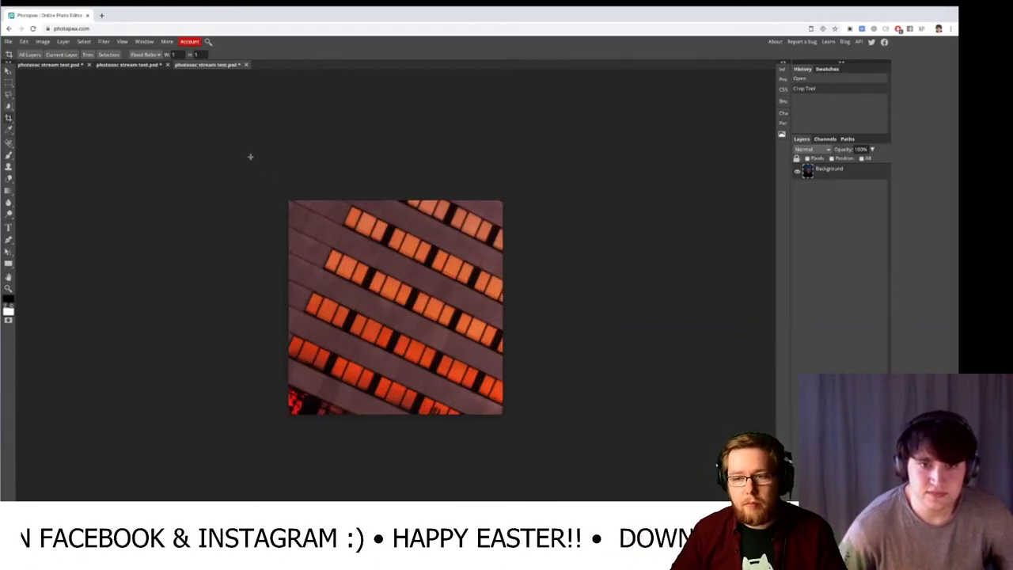
click(103, 41)
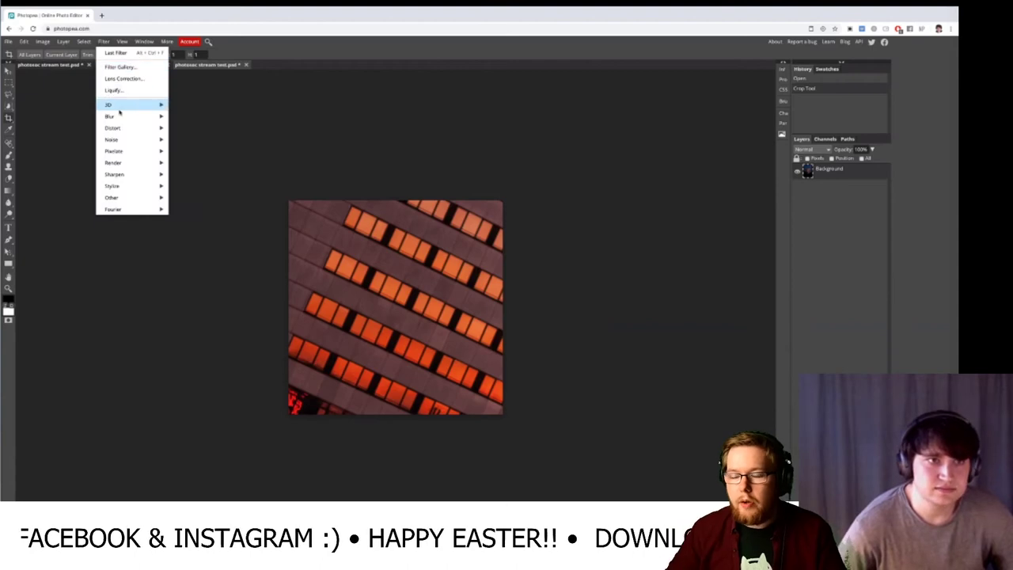
mouse_move(118, 117)
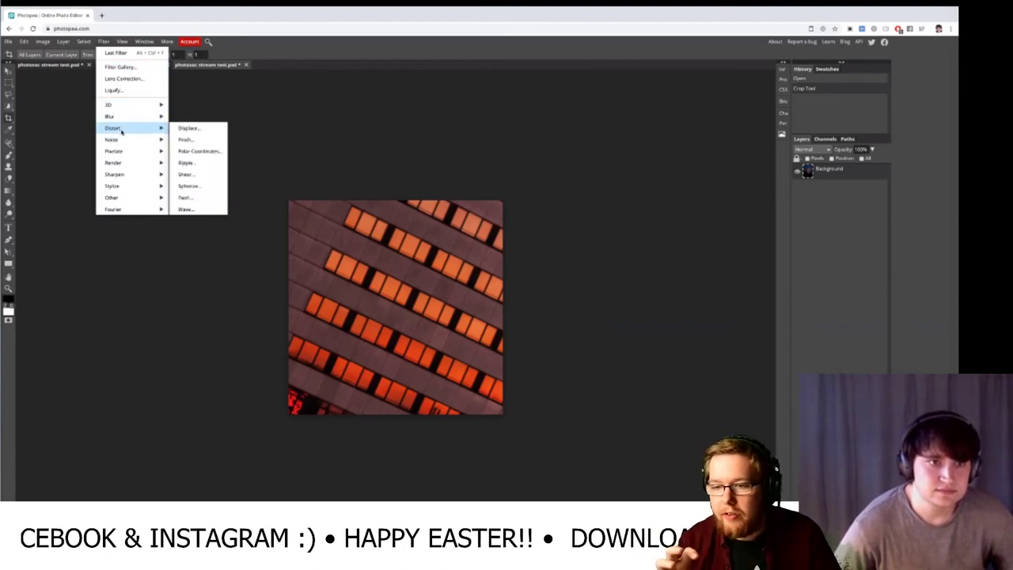
click(203, 186)
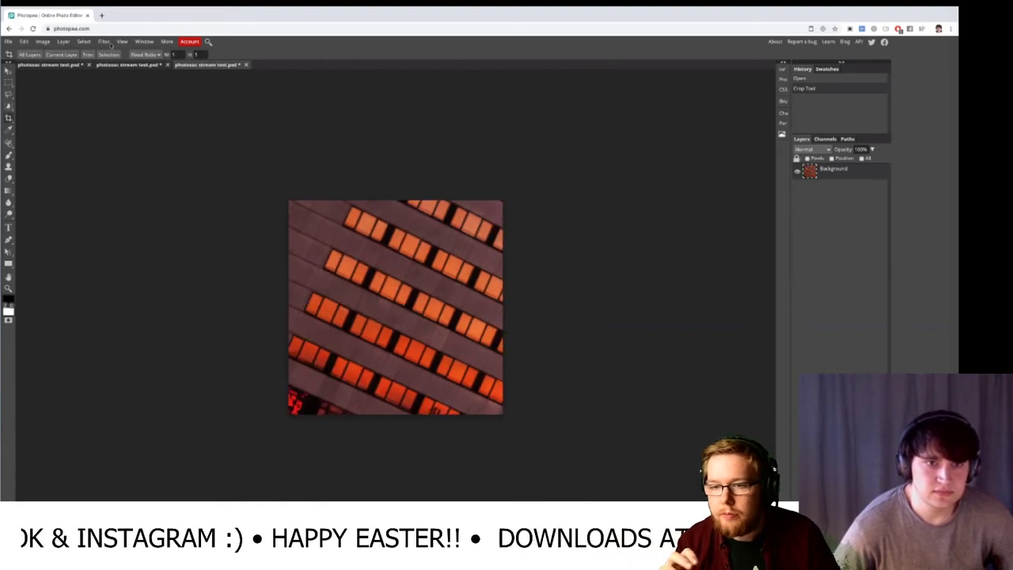
click(107, 42)
mouse_move(131, 127)
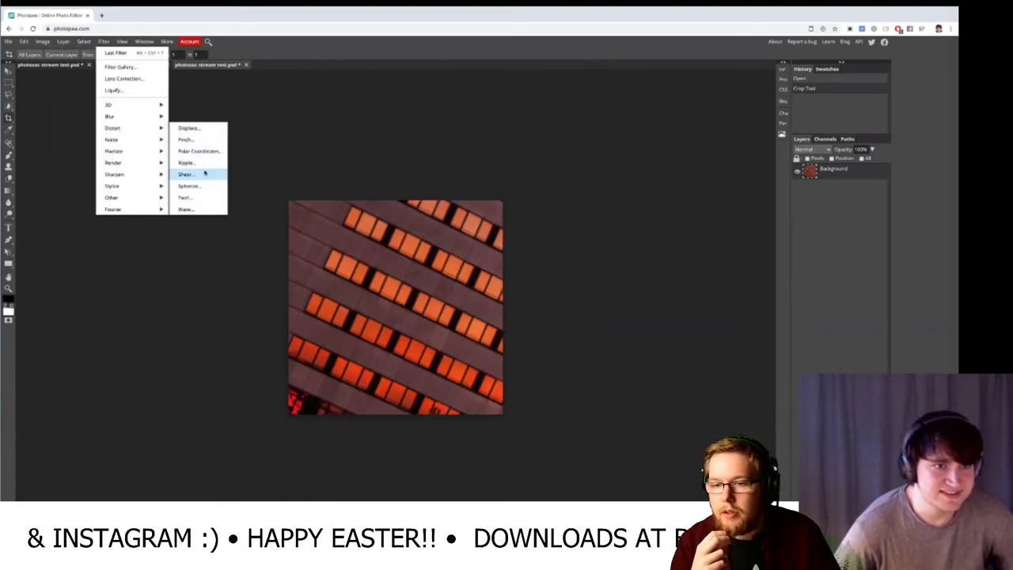
click(199, 150)
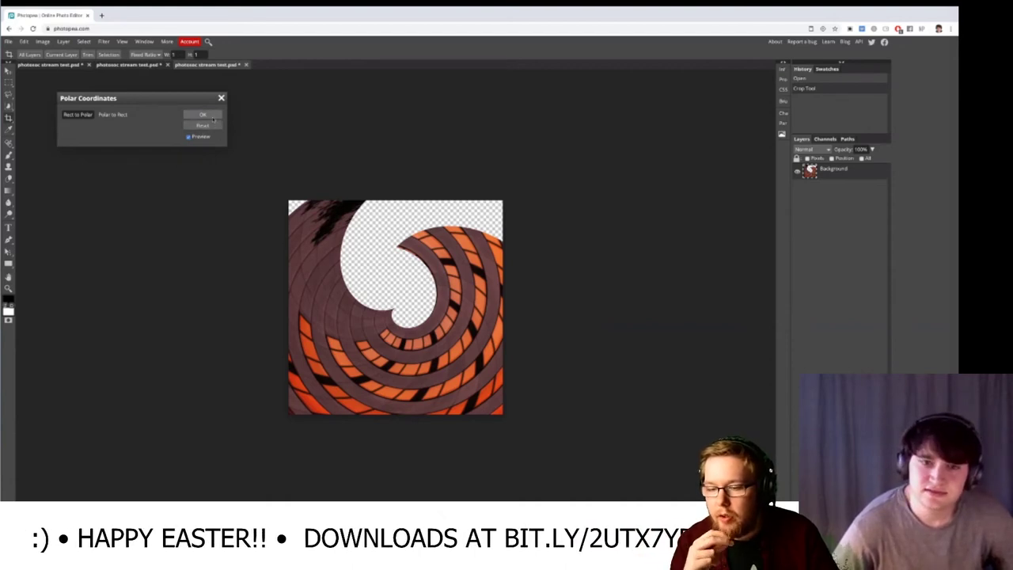
click(203, 115)
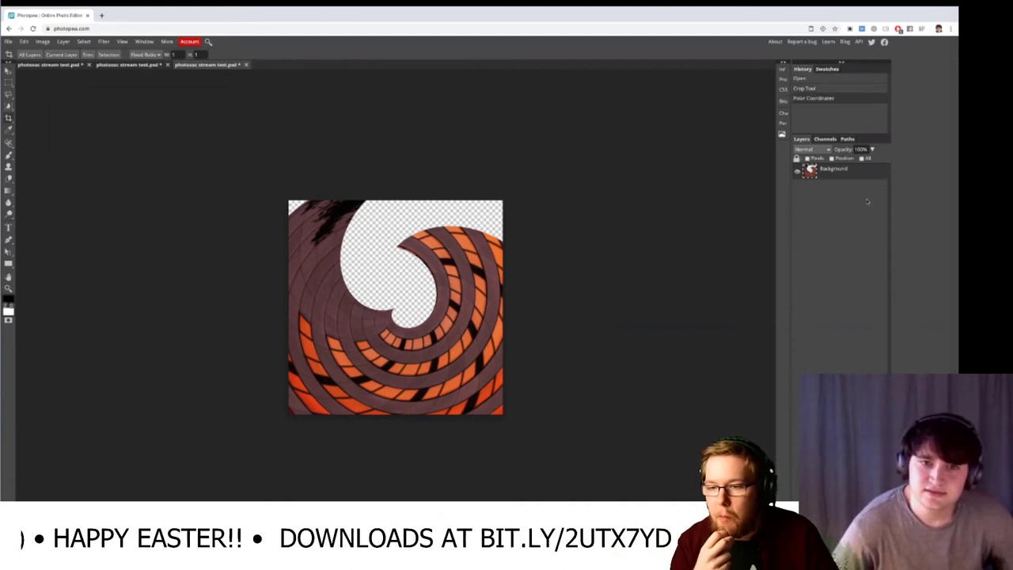
- Duplicate the swirled window layer rotated about 180°, and shift the copy up and left so both swirls interlock around the image centre
key(ctrl+j)
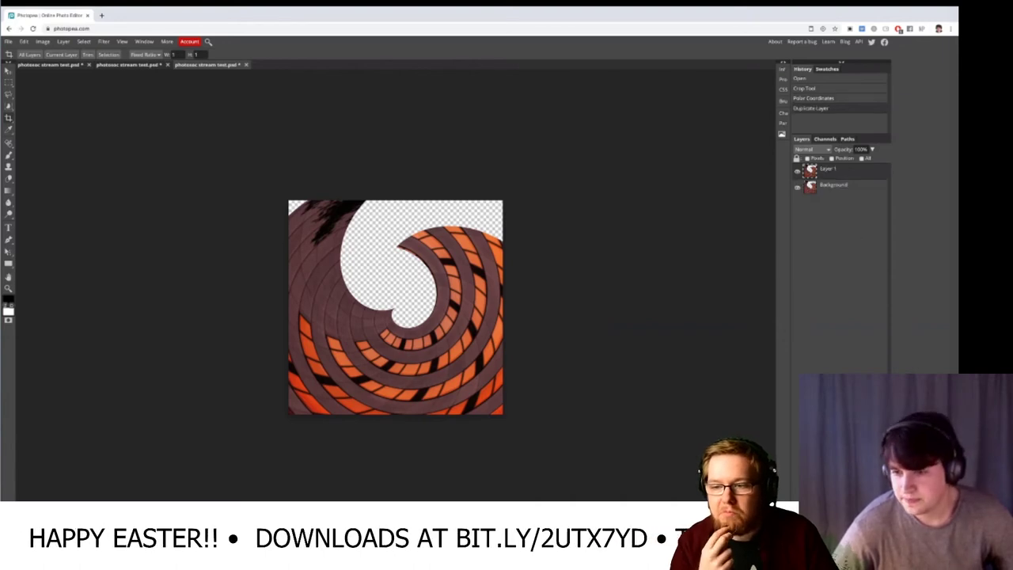
key(v)
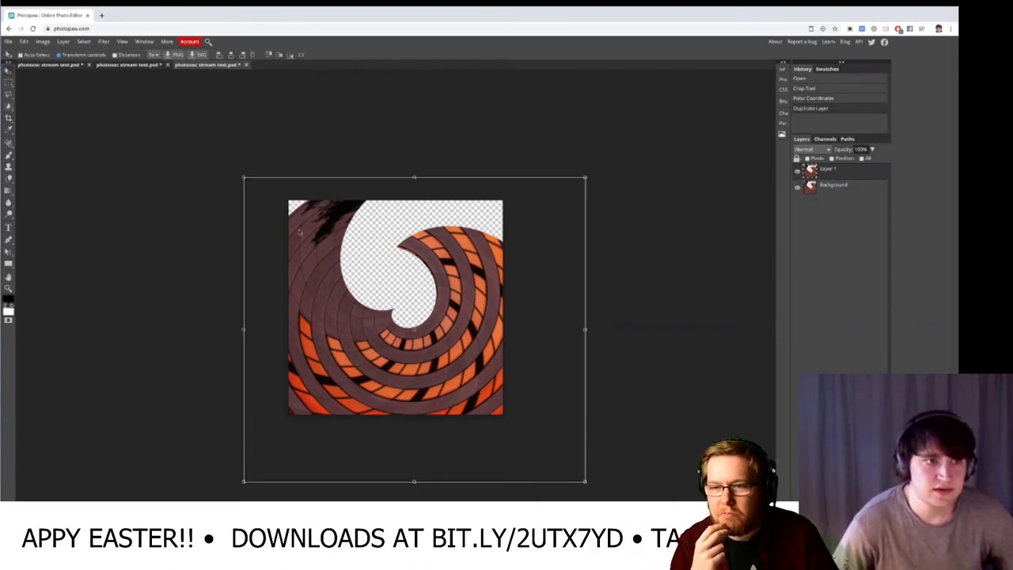
drag(242, 171, 485, 398)
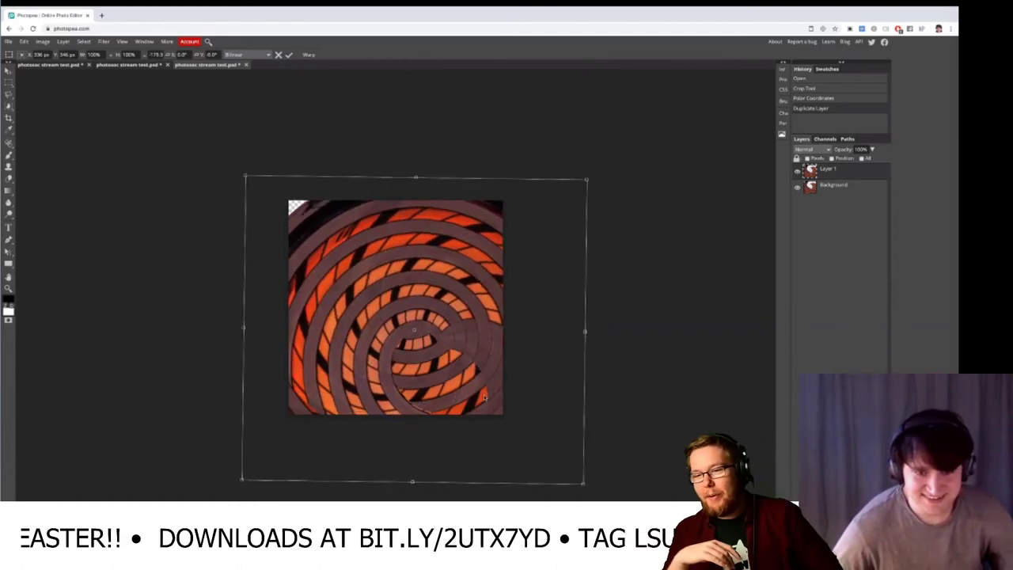
drag(484, 396, 484, 395)
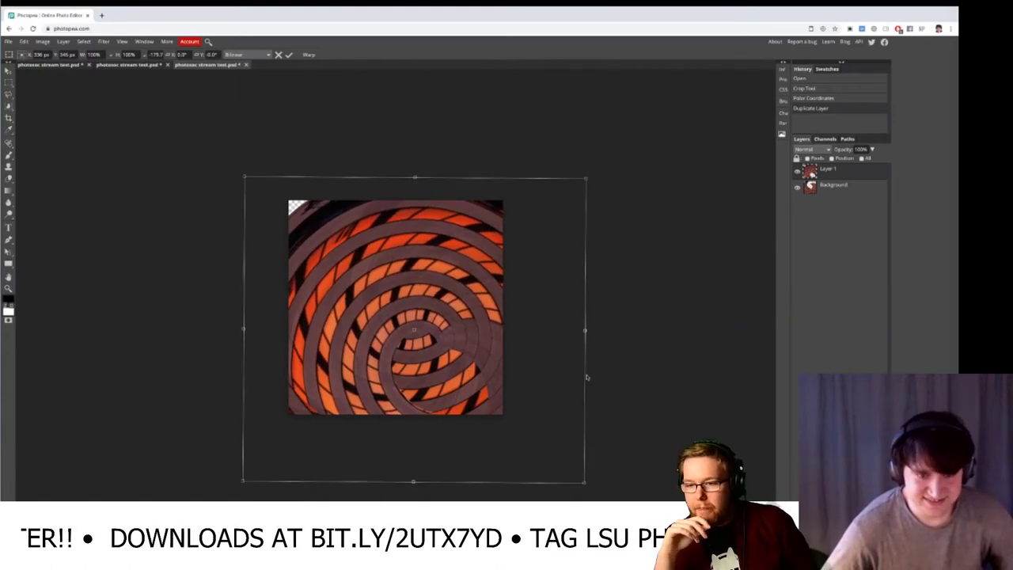
key(Return)
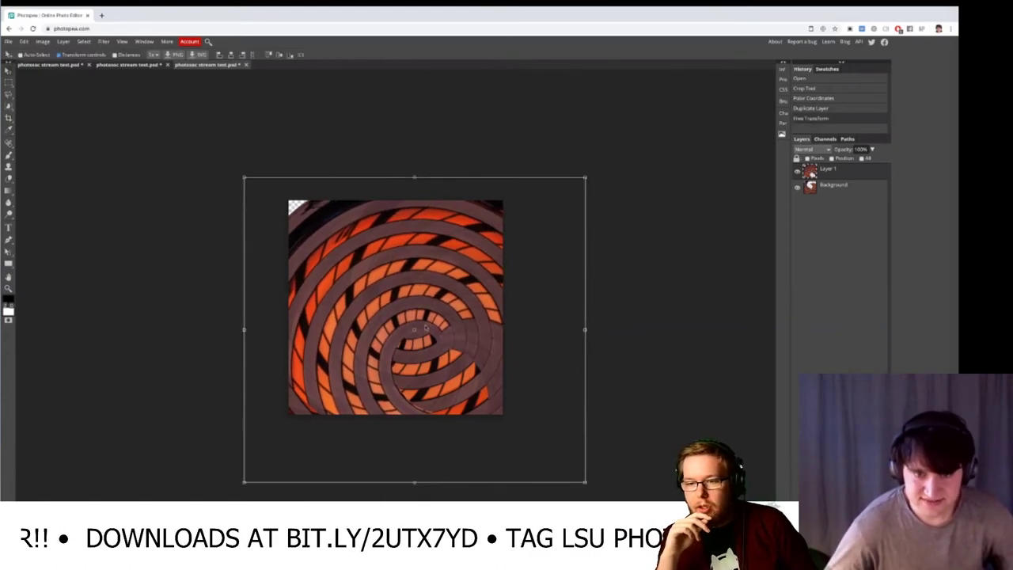
drag(425, 327, 383, 279)
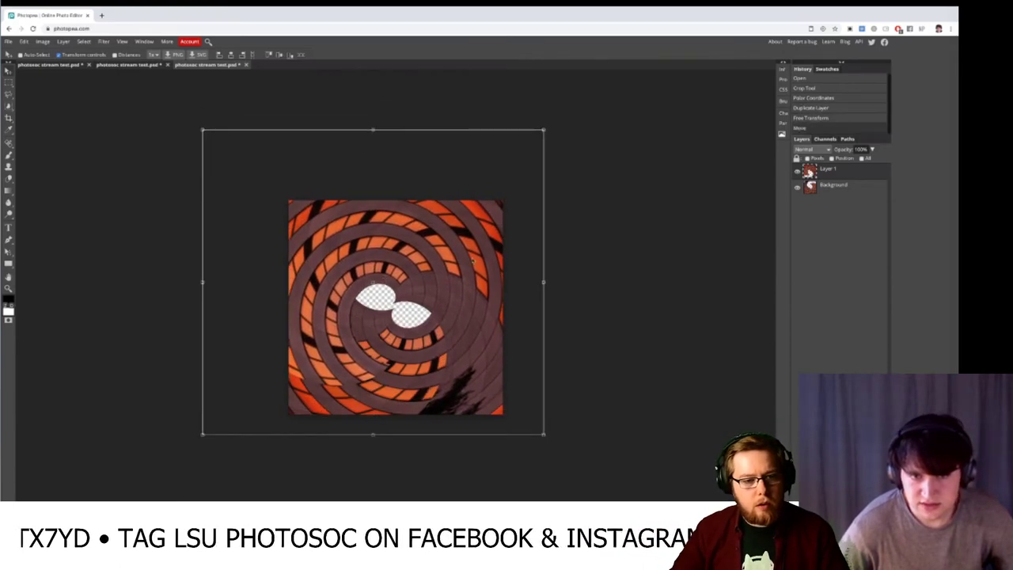
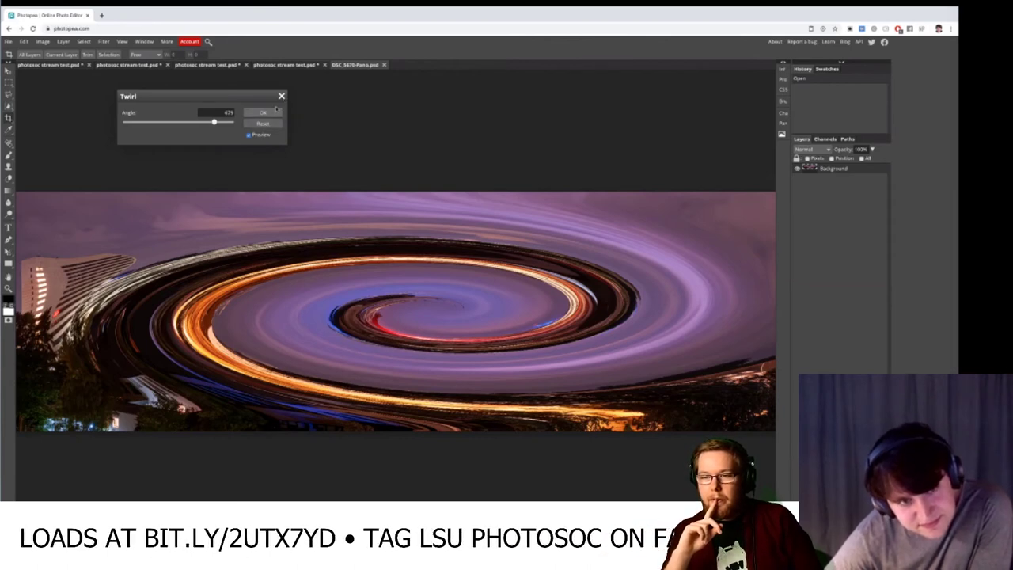
key(Escape)
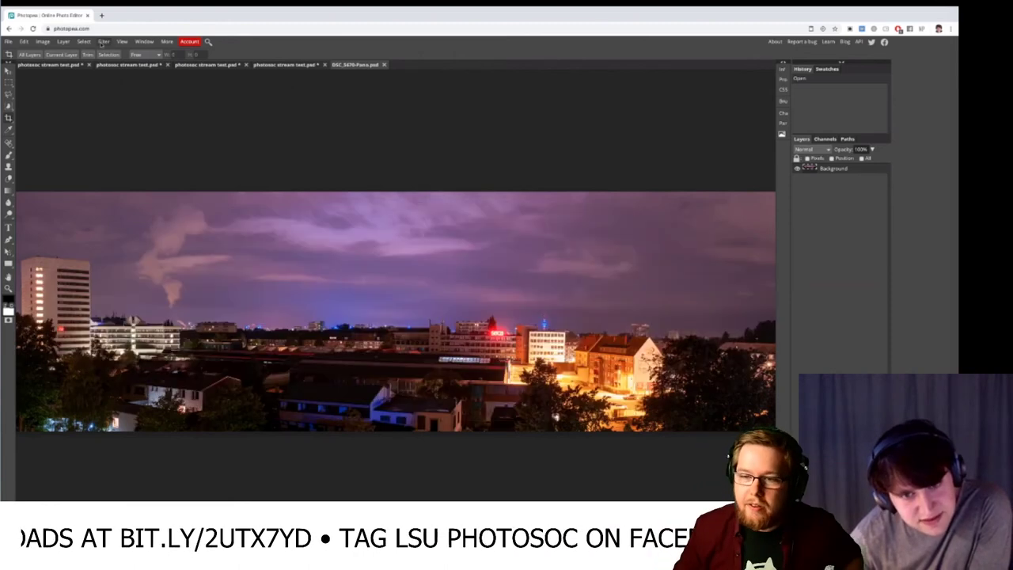
click(104, 41)
mouse_move(130, 118)
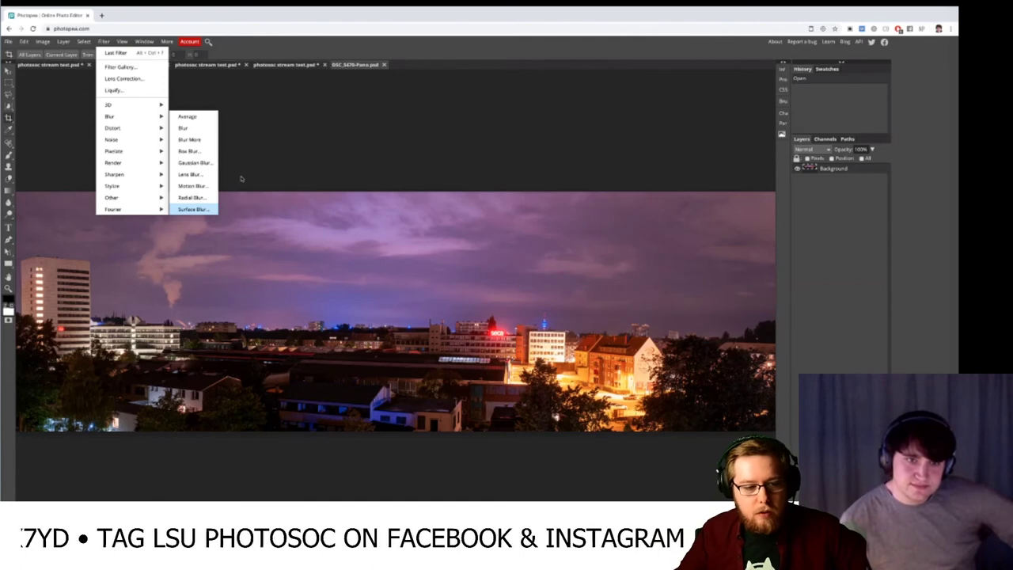
click(193, 209)
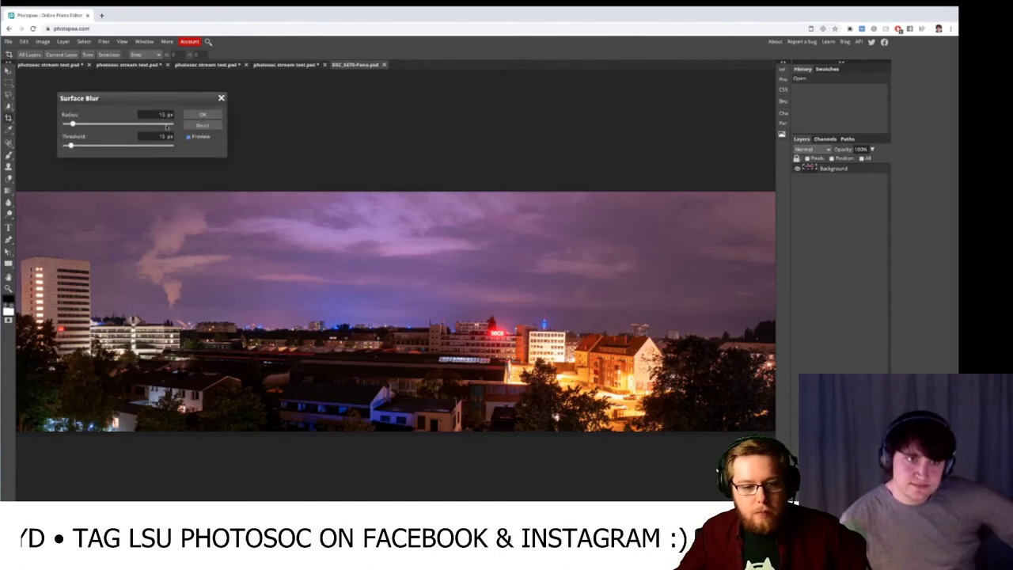
click(221, 97)
- Apply a Radial Blur to the night panorama in Spin mode with amount 10 and both offsets at 0.50
click(102, 41)
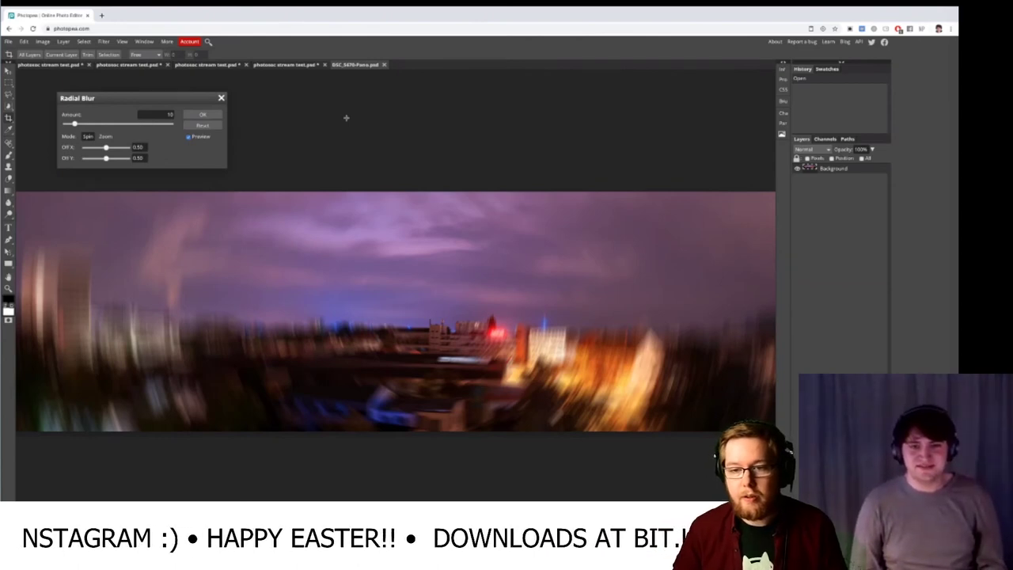
click(202, 115)
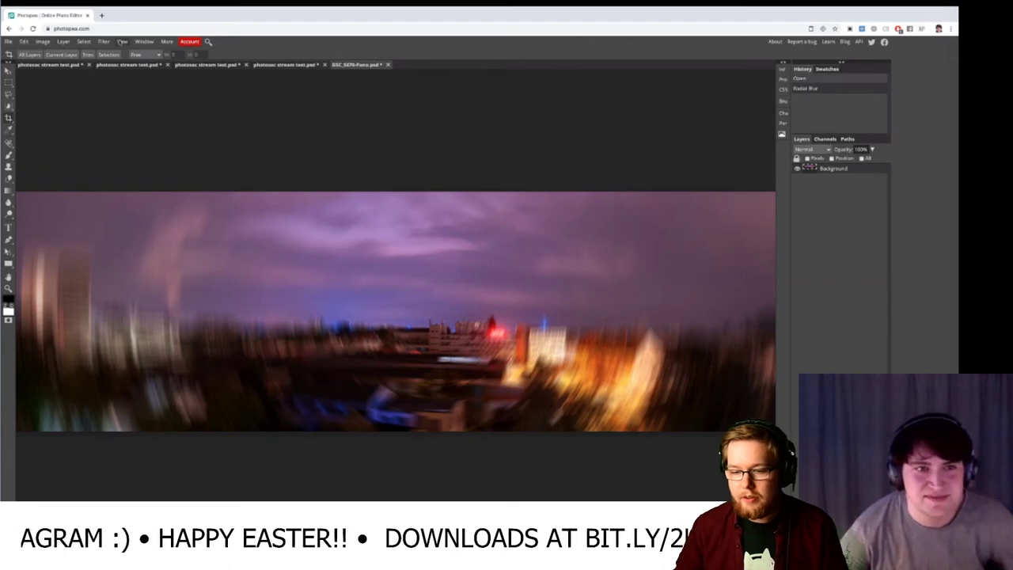
- Apply the Twirl distortion to the blurred night panorama with an angle of 300
click(103, 41)
mouse_move(132, 164)
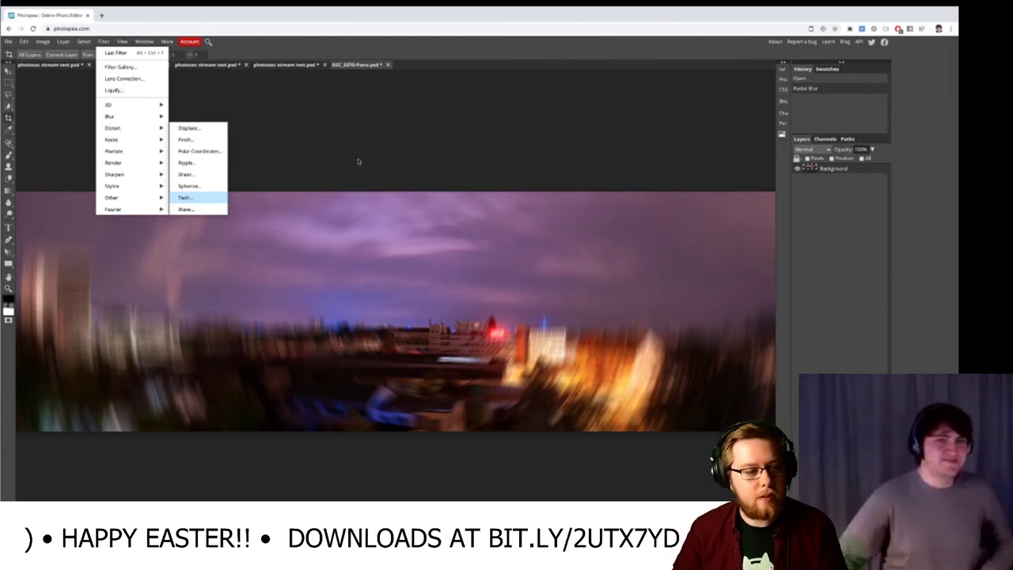
key(Return)
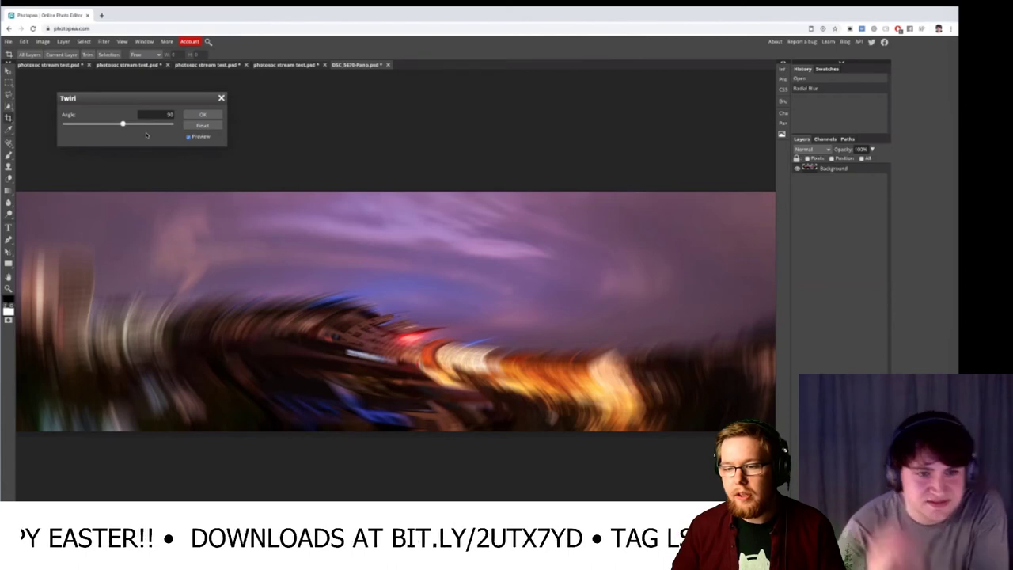
key(shift+Up)
key(shift+Up)
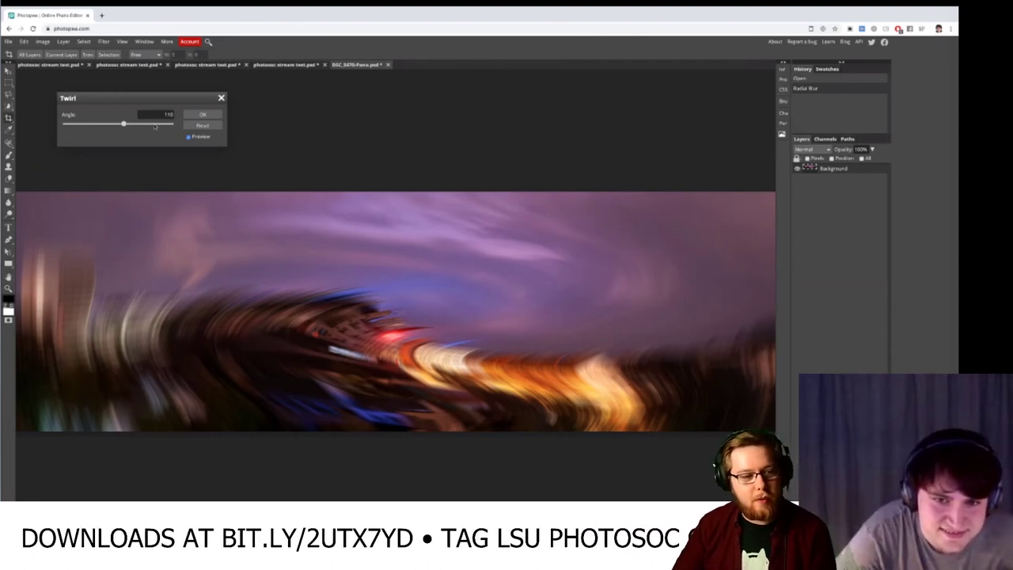
click(154, 125)
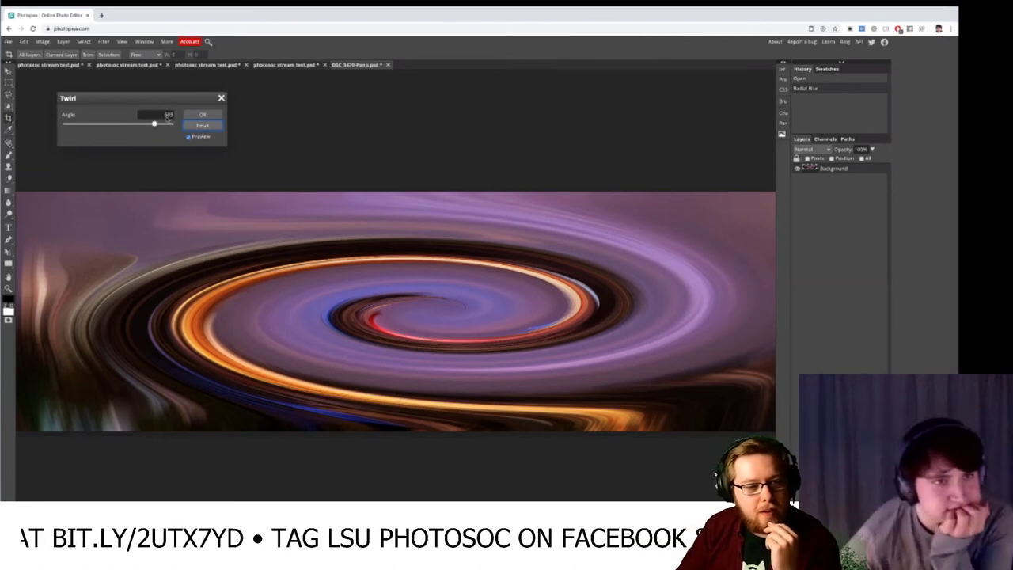
drag(162, 116, 181, 118)
text(300)
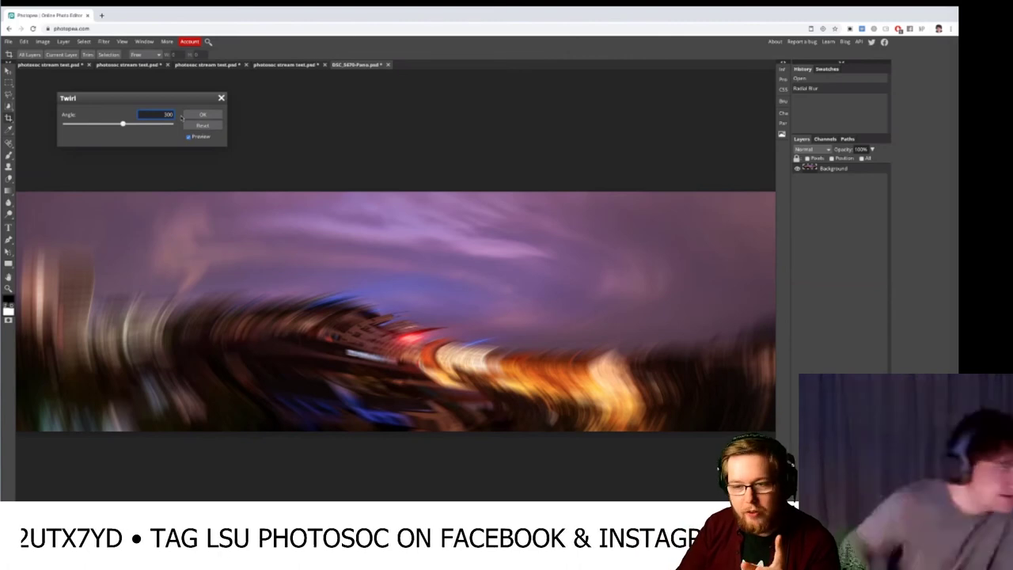
key(Return)
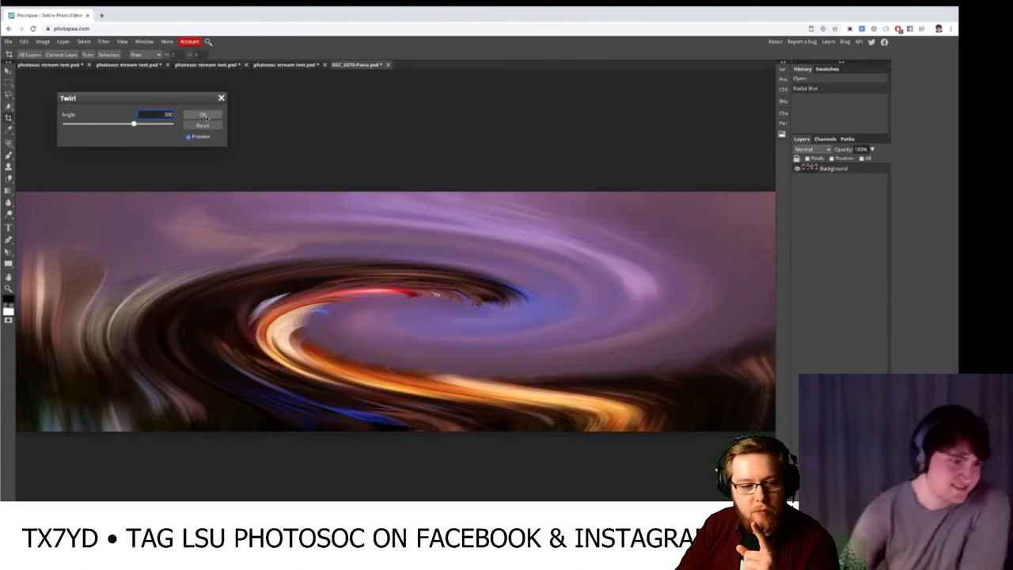
click(204, 115)
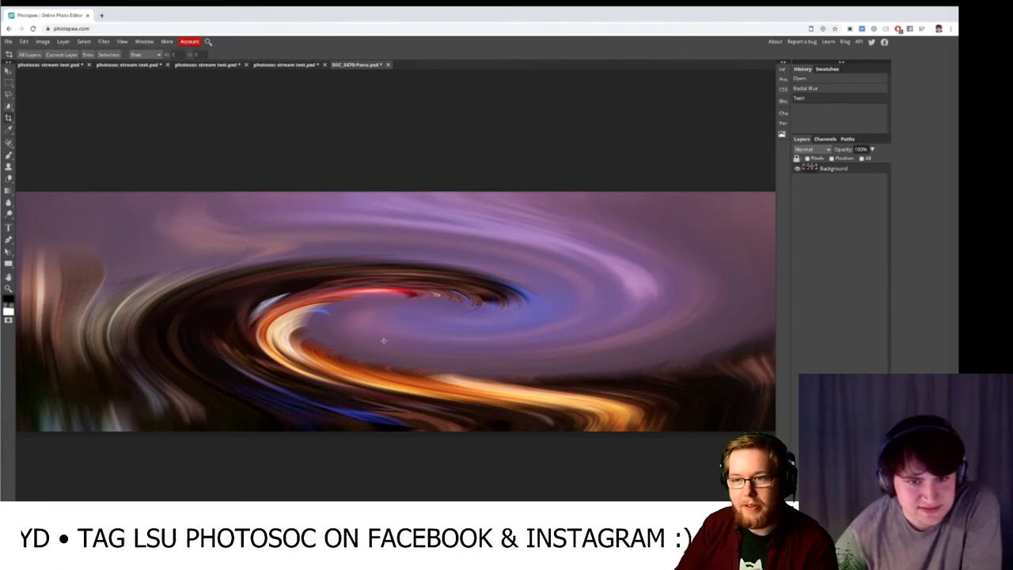
scroll(383, 341, down, 1)
scroll(373, 327, up, 1)
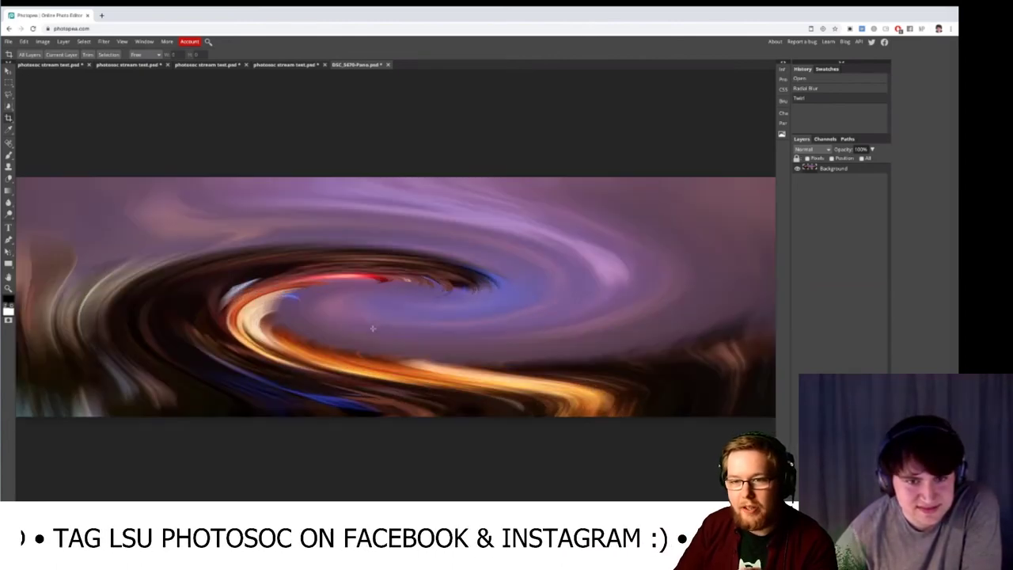
scroll(373, 328, down, 1)
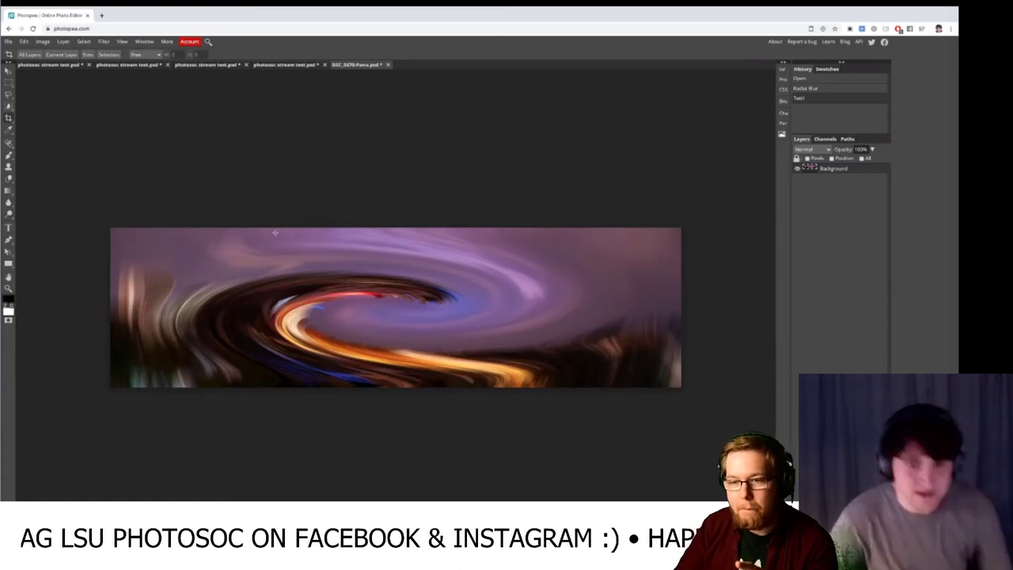
- Squash the twirled panorama horizontally from its right edge to less than half its width, making it nearly square
key(ctrl+t)
click(177, 16)
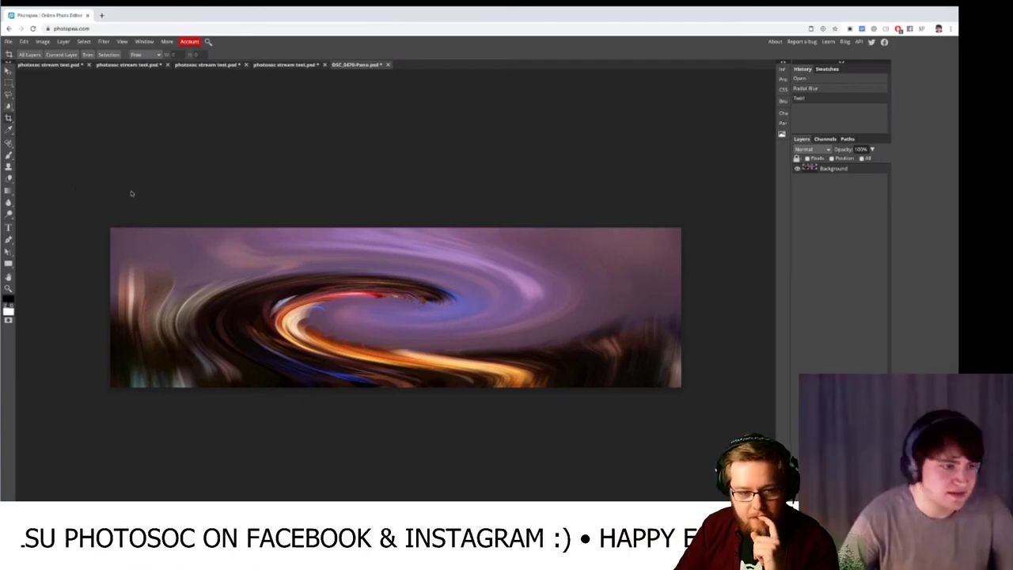
click(7, 69)
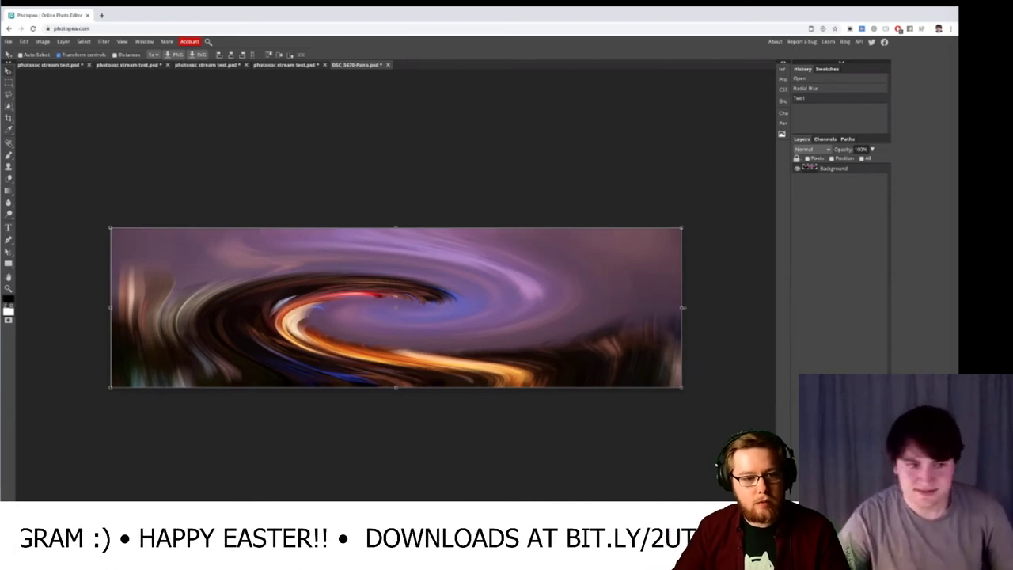
drag(682, 307, 380, 307)
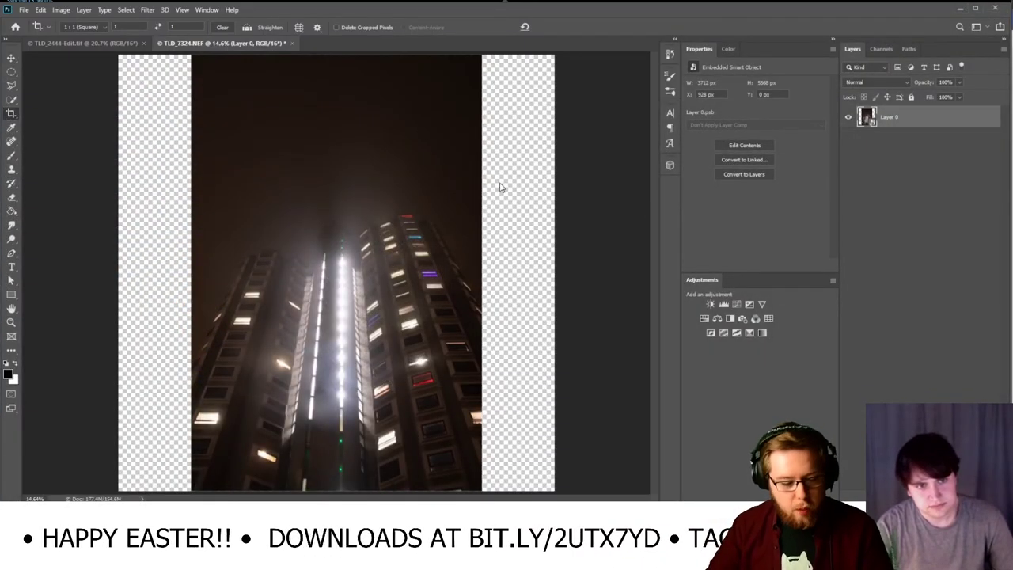
- In Photoshop, stretch the tower photo horizontally to 150% so it fills the full width of the square canvas
key(ctrl+t)
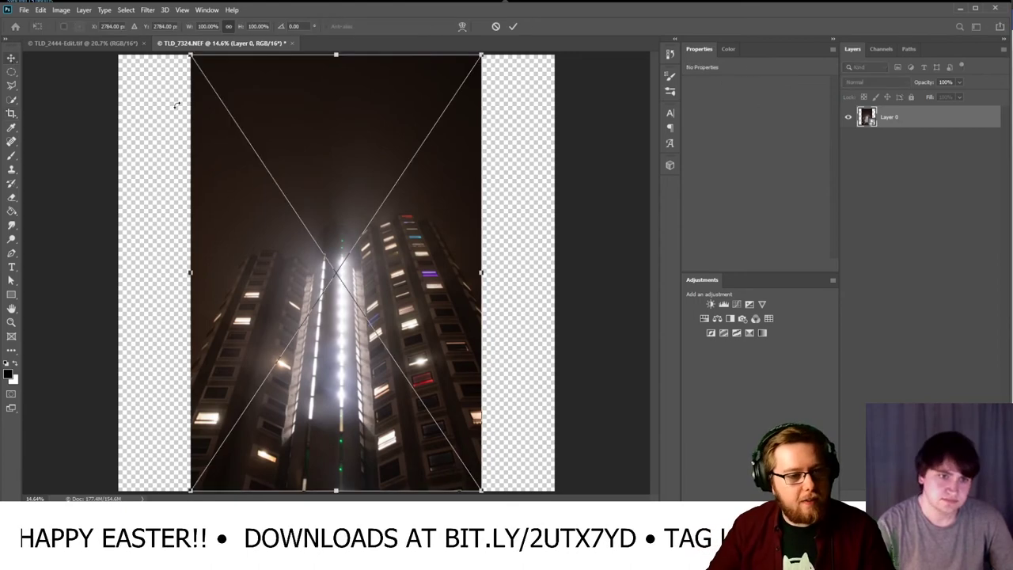
drag(529, 268, 555, 269)
click(513, 27)
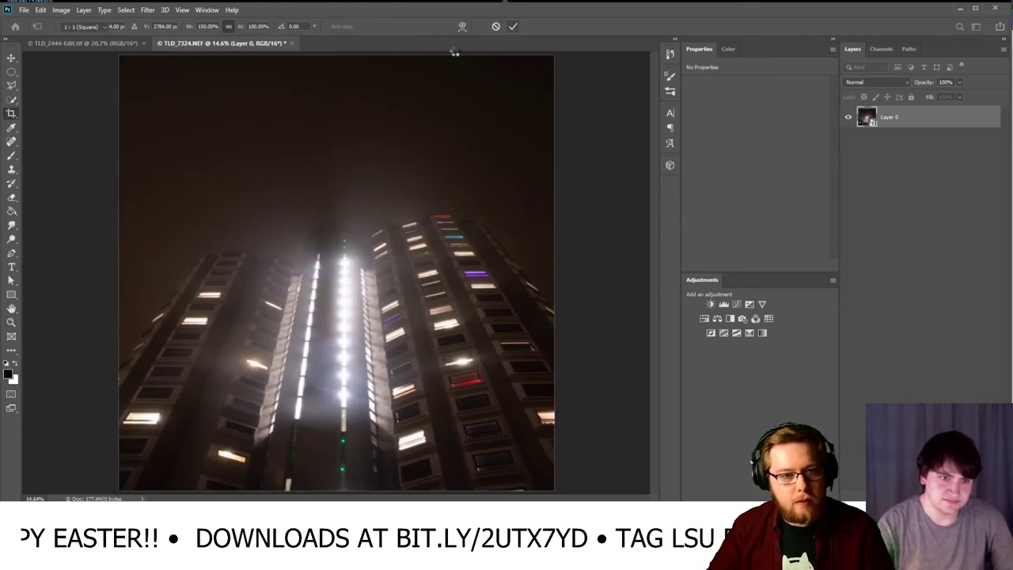
- Try the Polar Coordinates distortion with Rectangular to Polar on the stretched tower photo
click(147, 9)
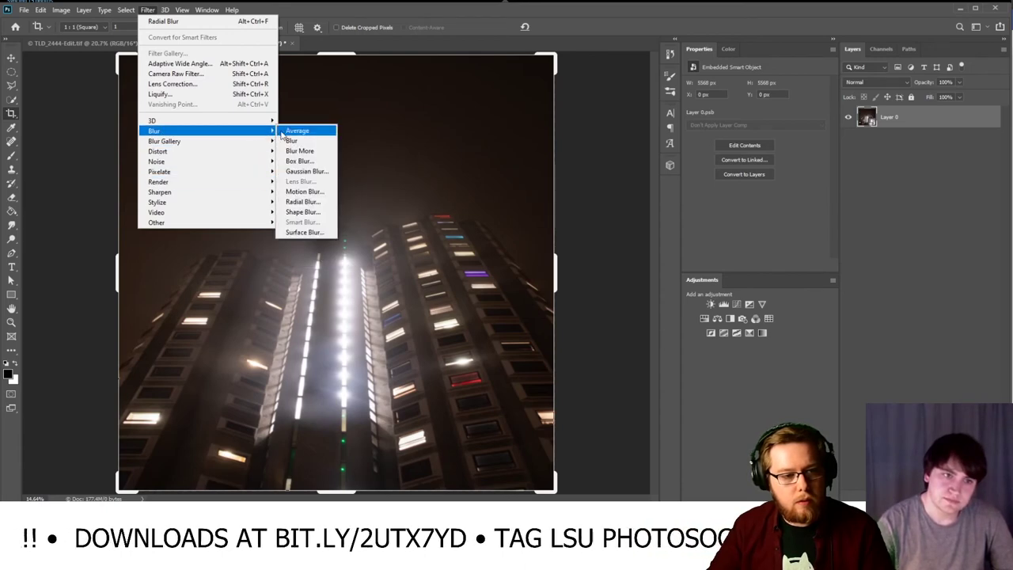
mouse_move(256, 155)
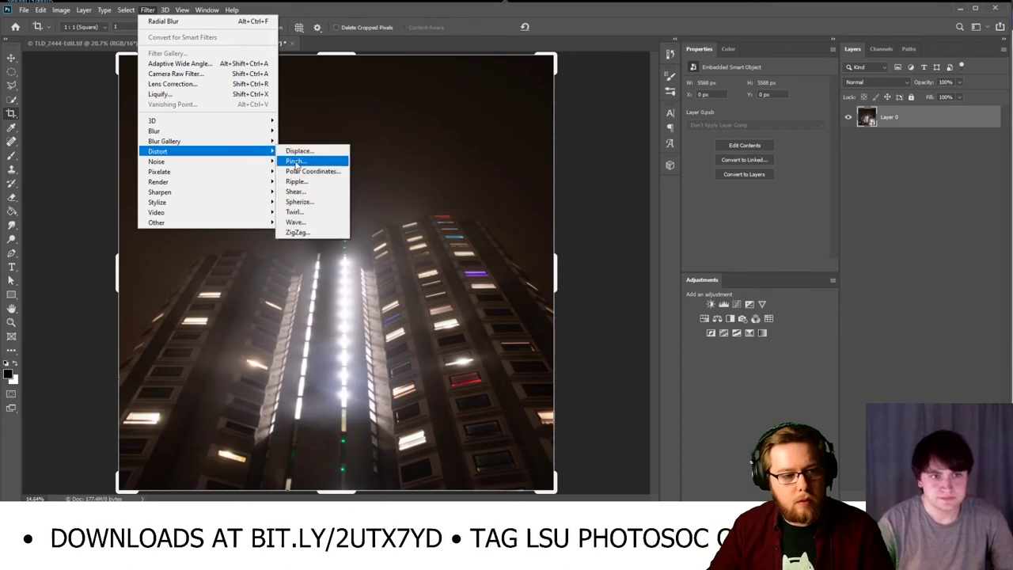
click(316, 171)
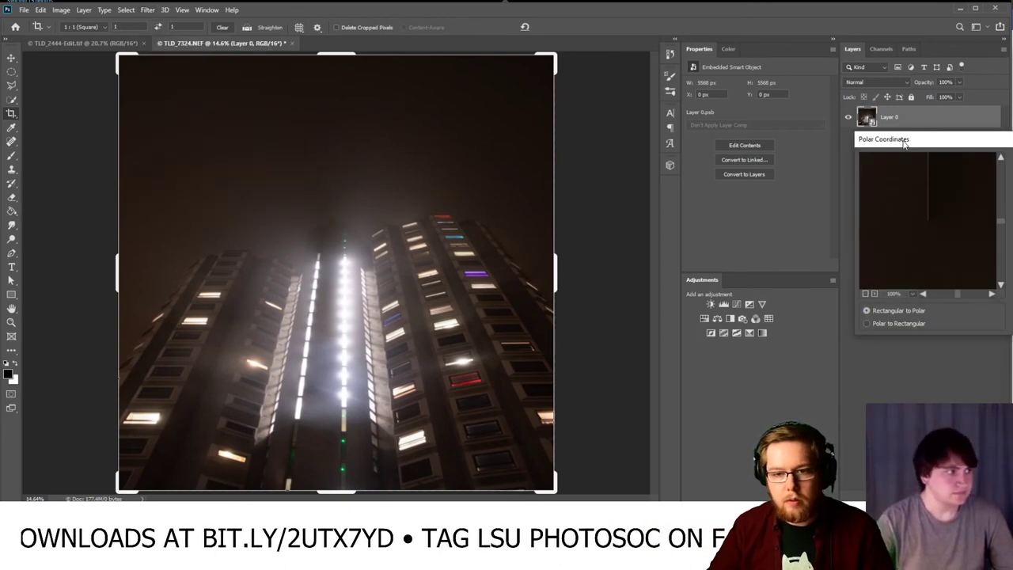
drag(904, 142, 454, 144)
click(591, 166)
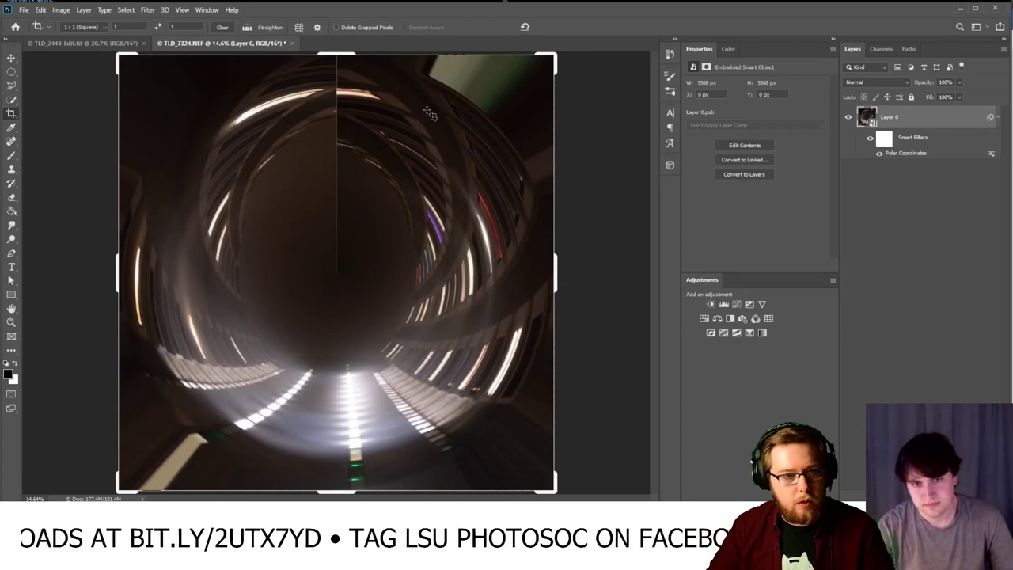
- Undo the Polar Coordinates distortion and the horizontal stretch of the tower photo
click(11, 59)
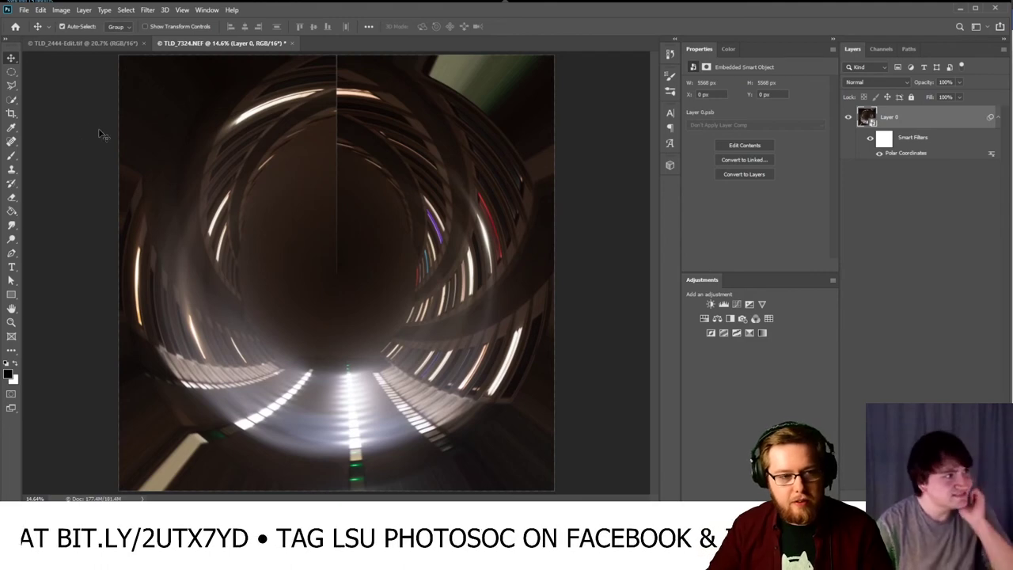
key(ctrl+z)
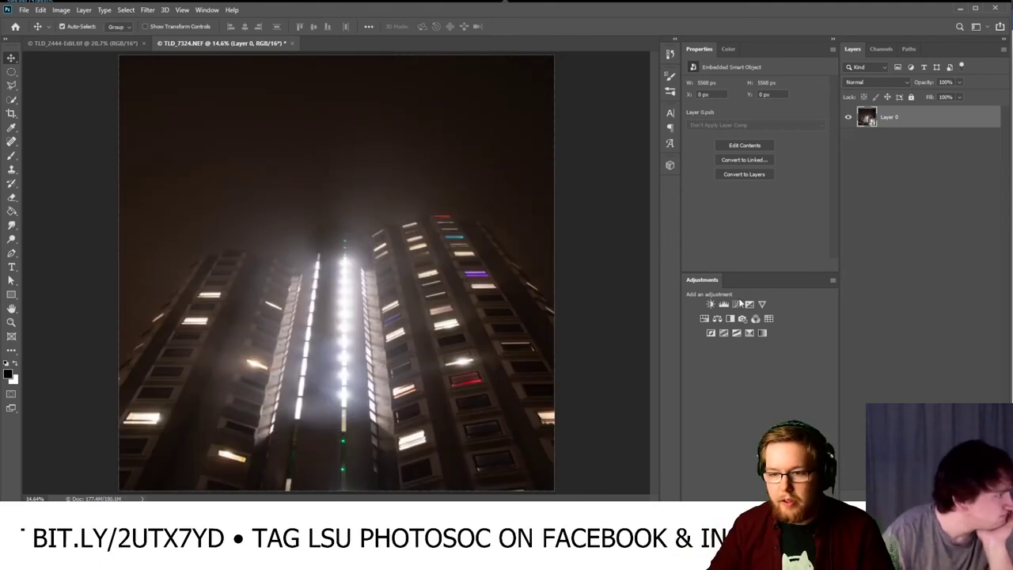
key(ctrl+z)
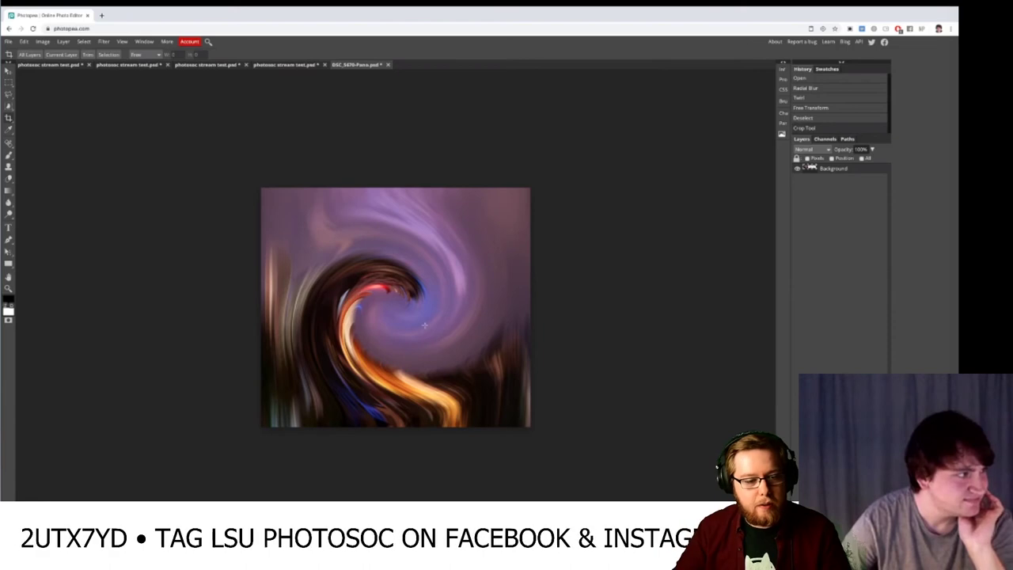
- In Photopea, open the Wave distortion for the squashed swirl and move its settings clear of the image
scroll(425, 325, up, 3)
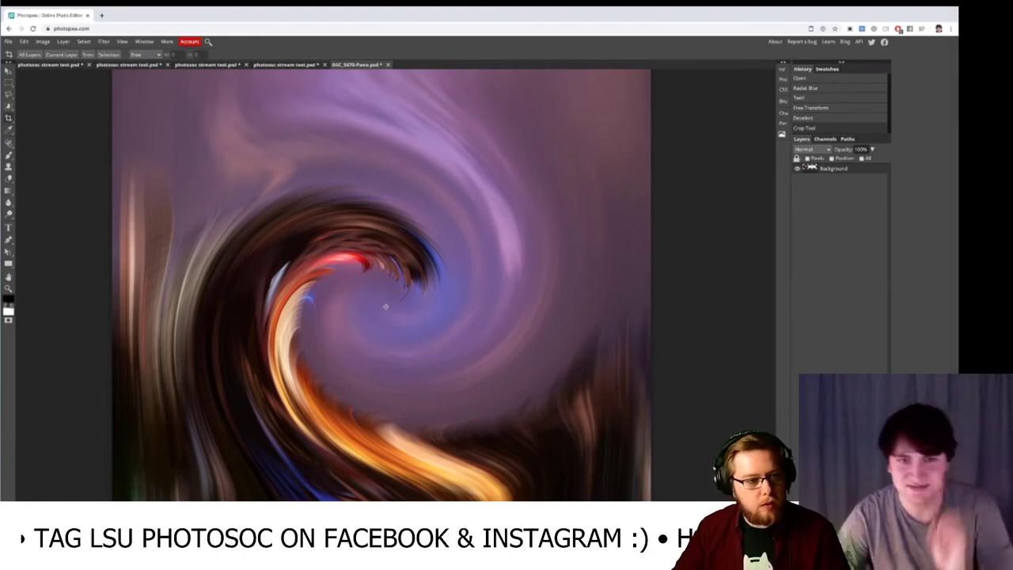
scroll(386, 306, down, 2)
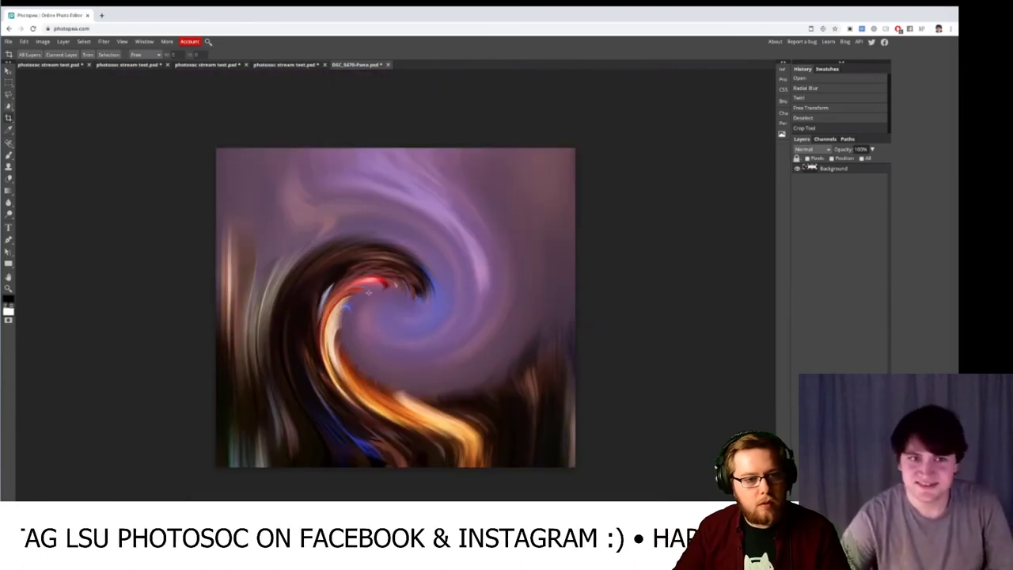
click(104, 42)
mouse_move(133, 120)
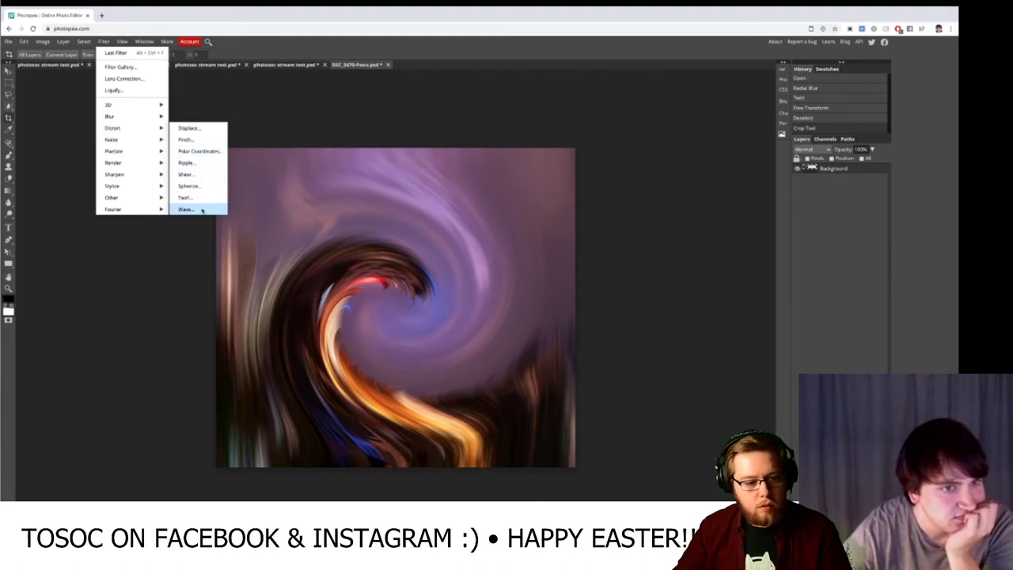
key(Return)
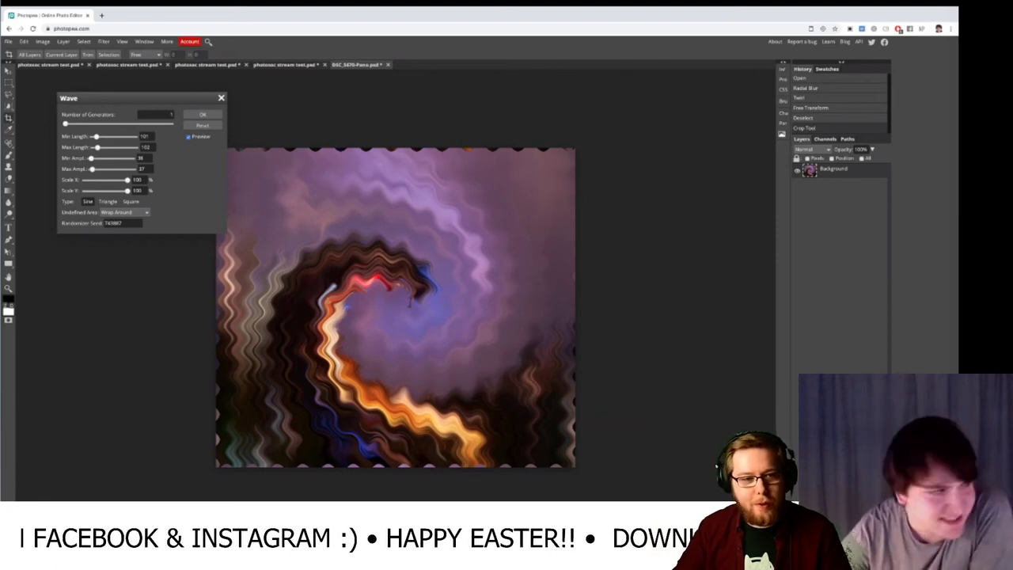
drag(178, 101, 145, 96)
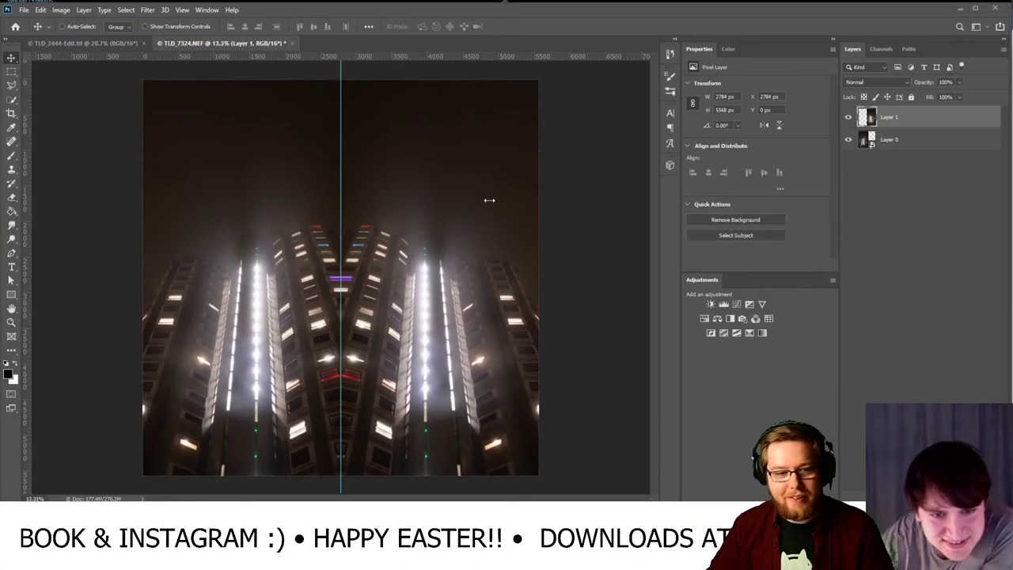
- In Photoshop, duplicate both mirrored tower layers below the originals and convert the copies to a smart object
click(147, 10)
click(907, 203)
click(916, 135)
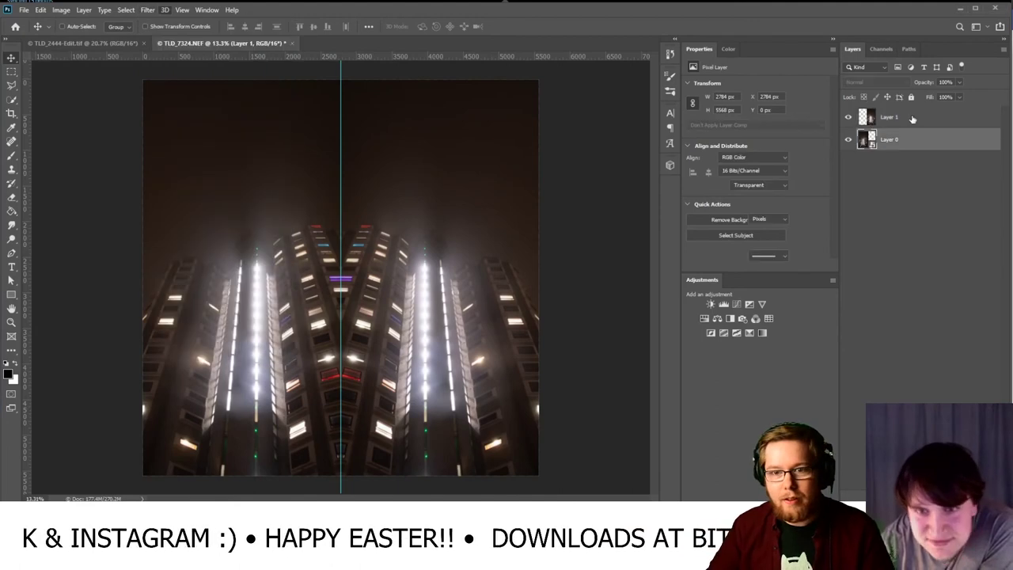
shift+click(913, 119)
drag(913, 119, 910, 159)
right_click(910, 158)
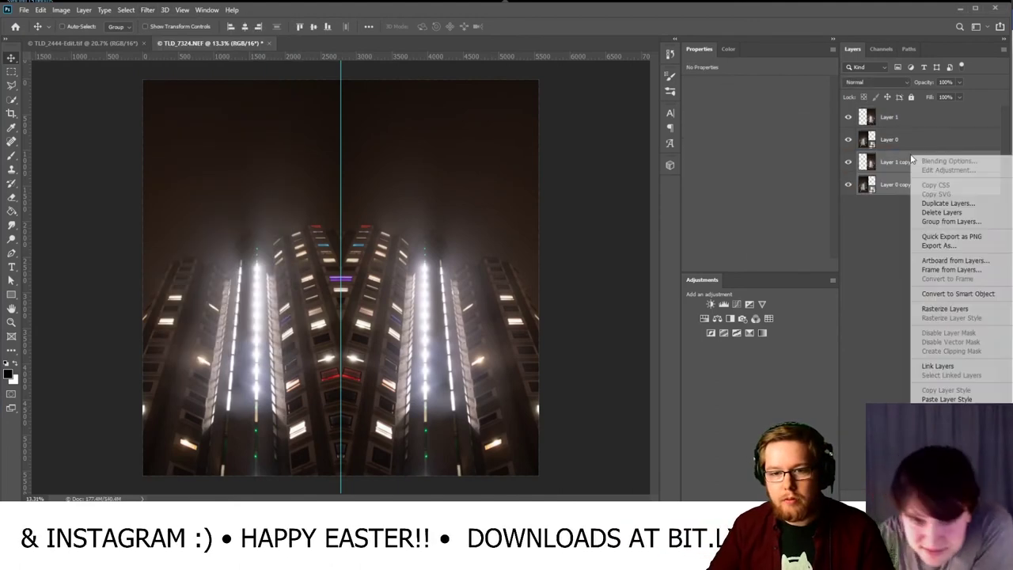
click(940, 295)
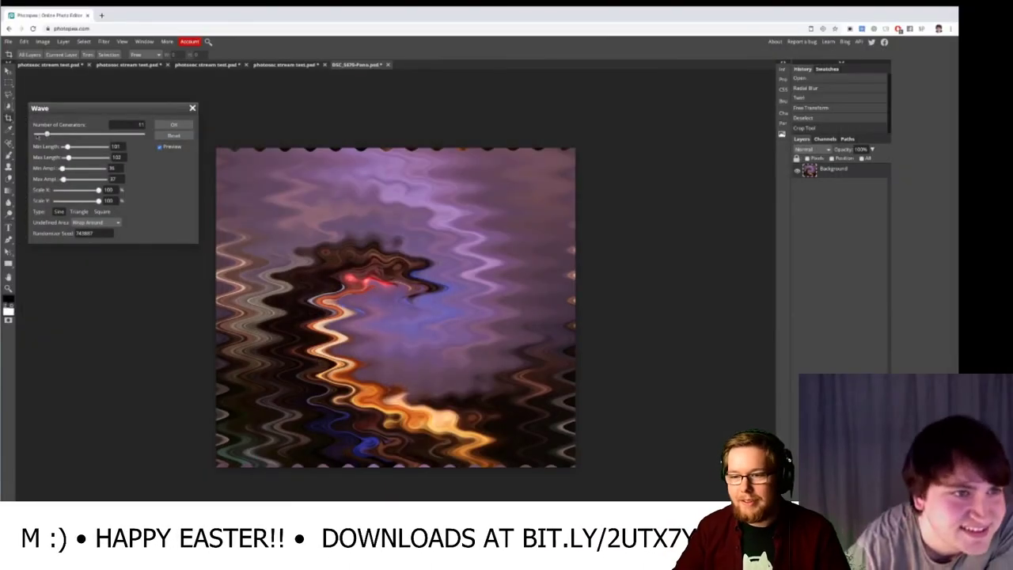
- Reduce the wave generators to 1 and raise the minimum length to about 779 and the maximum length to about 799
click(46, 134)
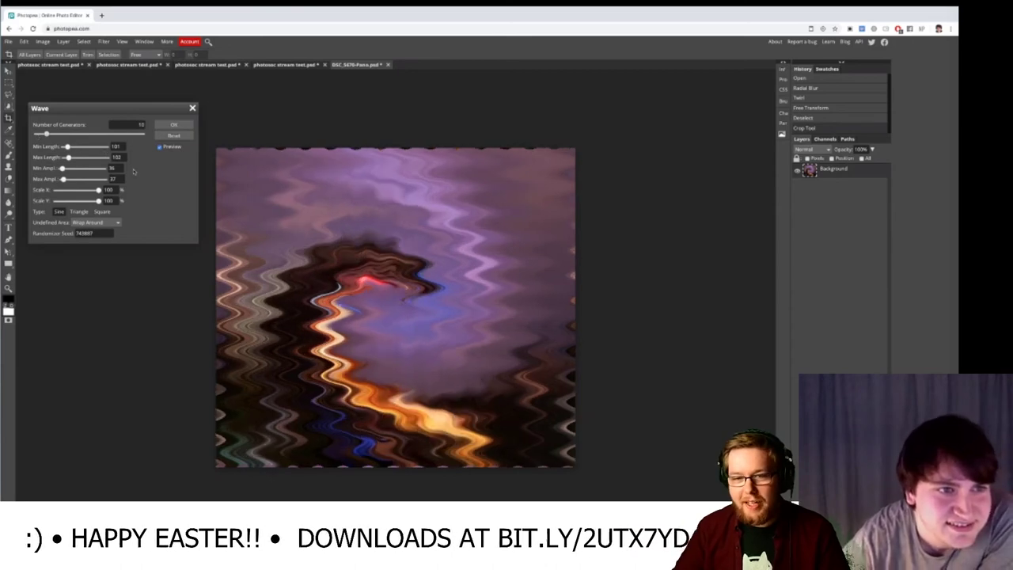
key(BackSpace)
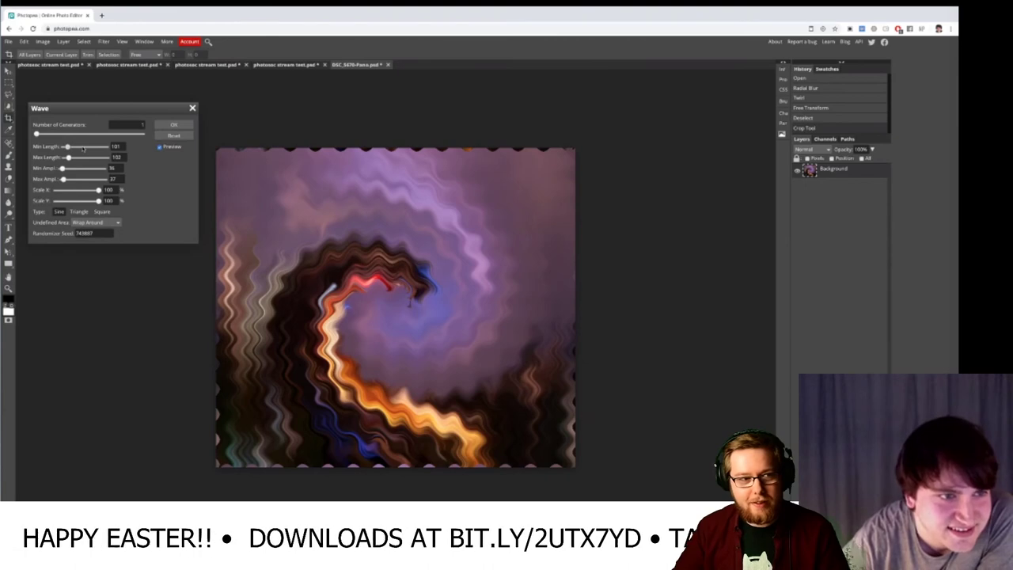
click(82, 147)
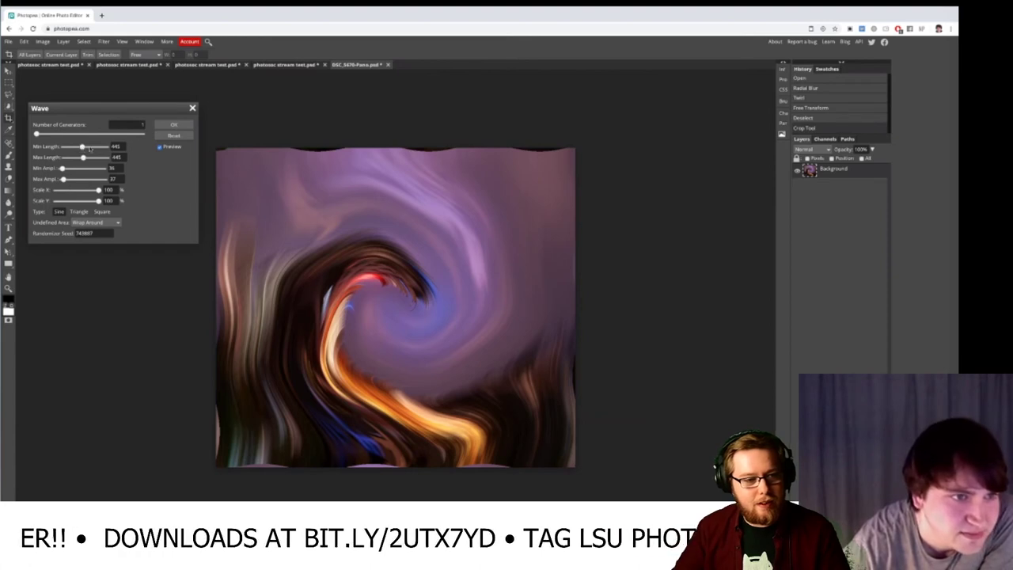
scroll(97, 149, down, 3)
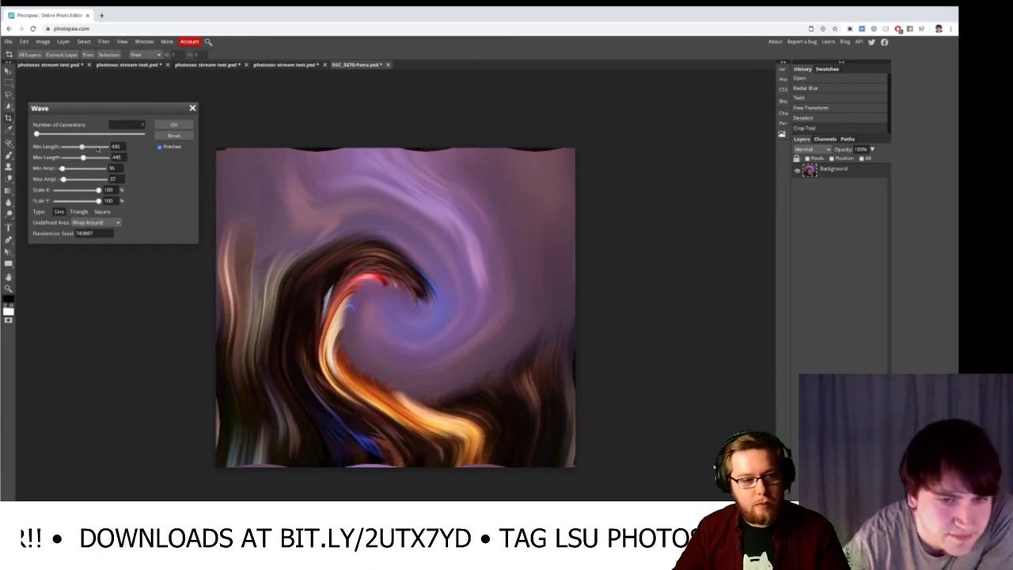
click(97, 148)
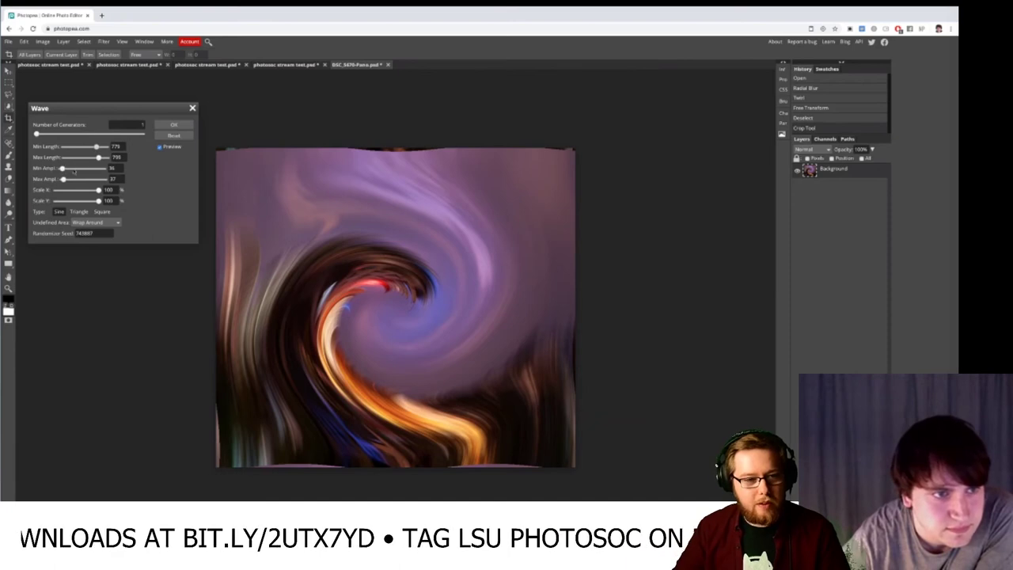
- Set the wave's minimum length to 106, its amplitudes to 290 minimum and 685 maximum, and its type to Square
click(73, 168)
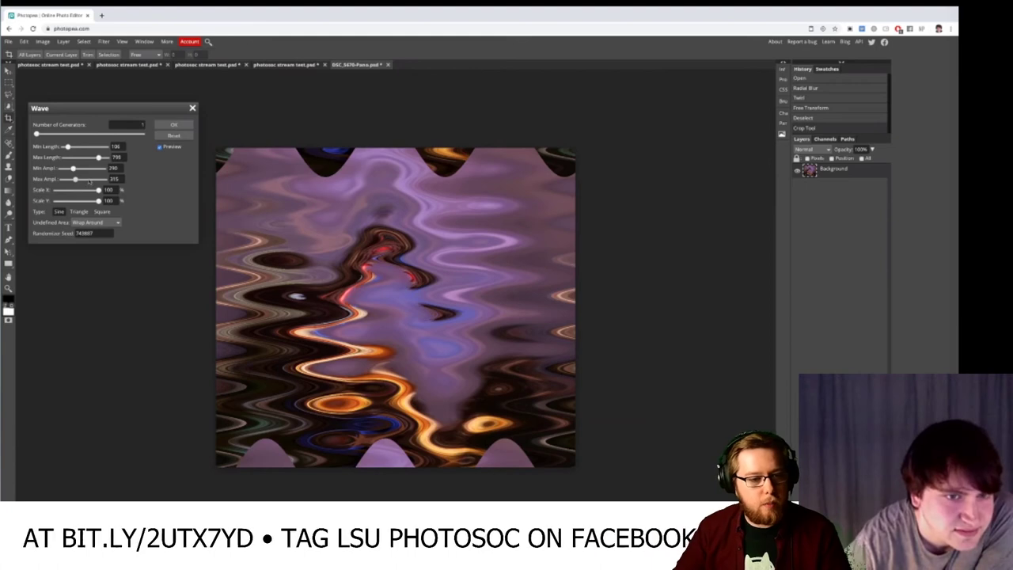
drag(75, 179, 91, 179)
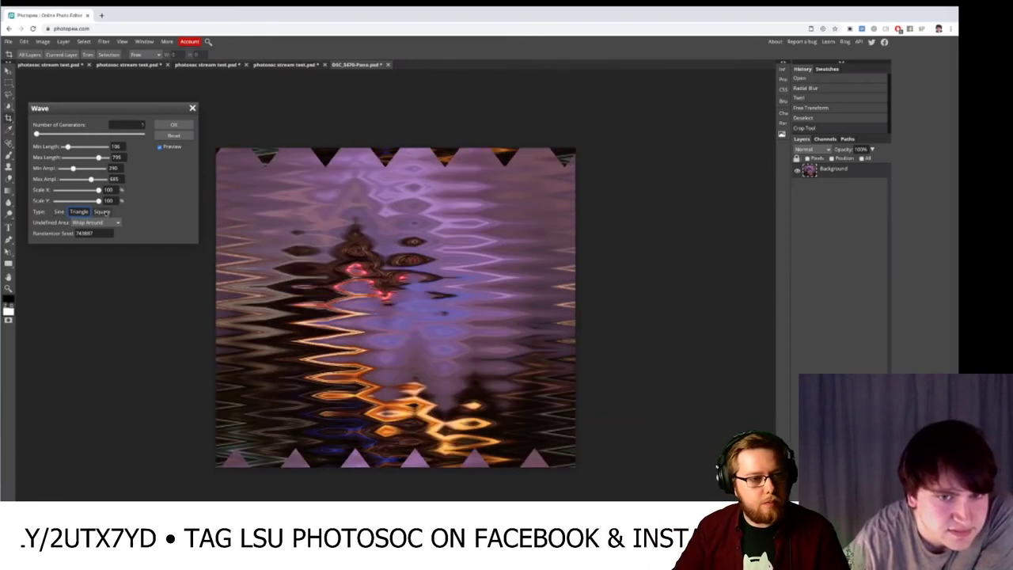
click(102, 213)
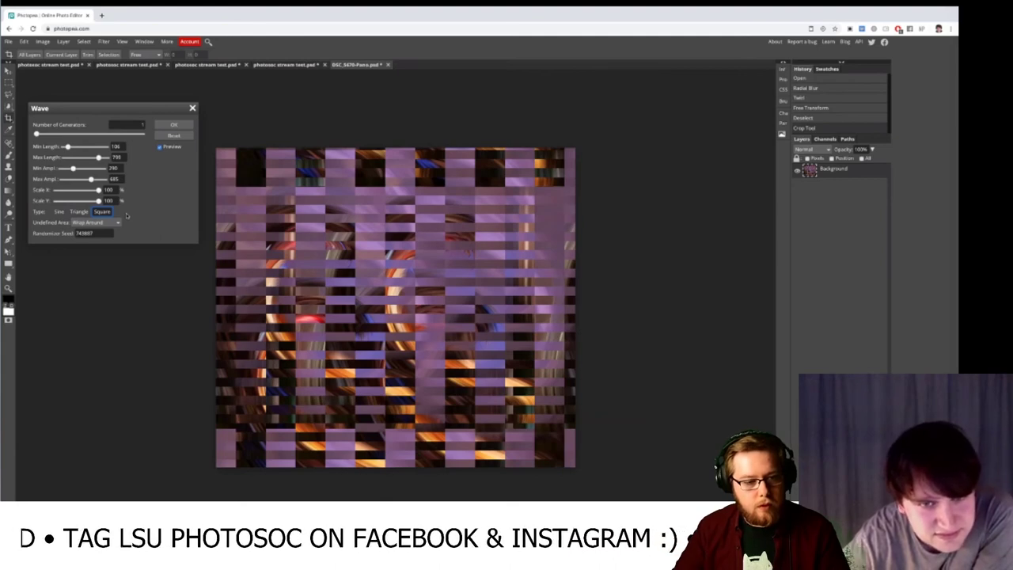
- Set the wave's undefined area to Repeat Edge Pixels, lower its horizontal scale to 22%, and reduce its vertical scale
click(111, 223)
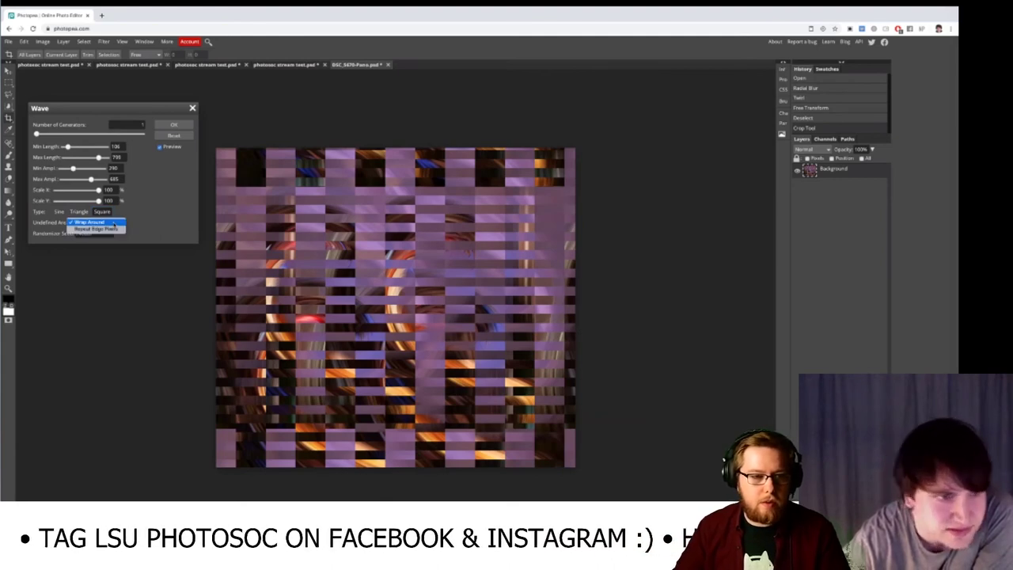
click(123, 222)
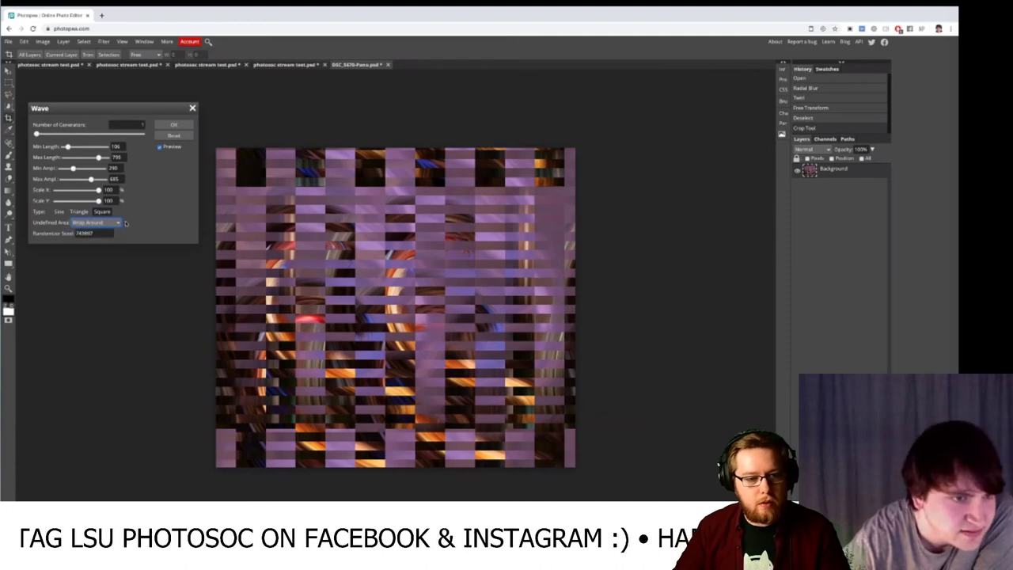
key(Down)
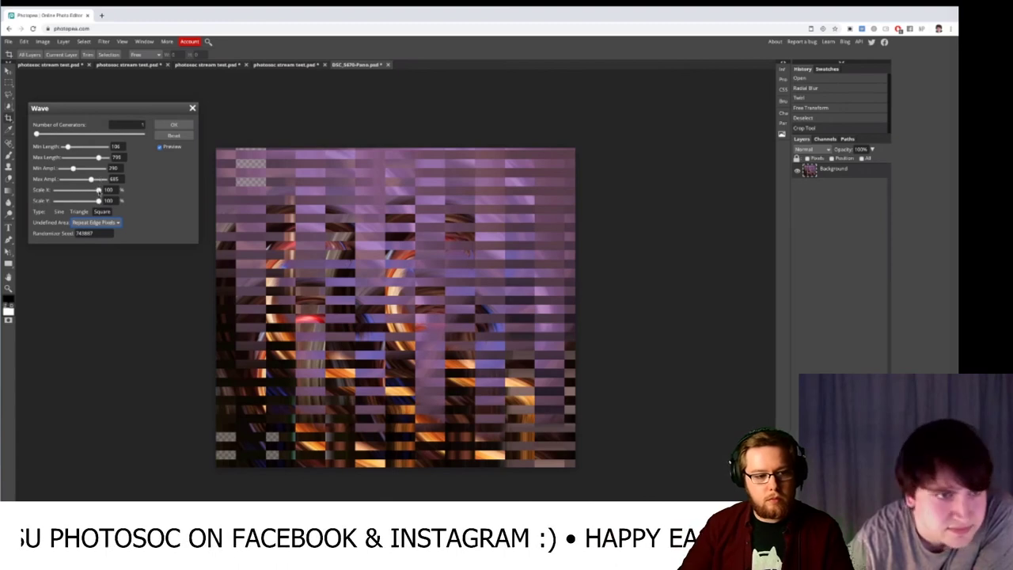
scroll(78, 192, down, 1)
click(78, 192)
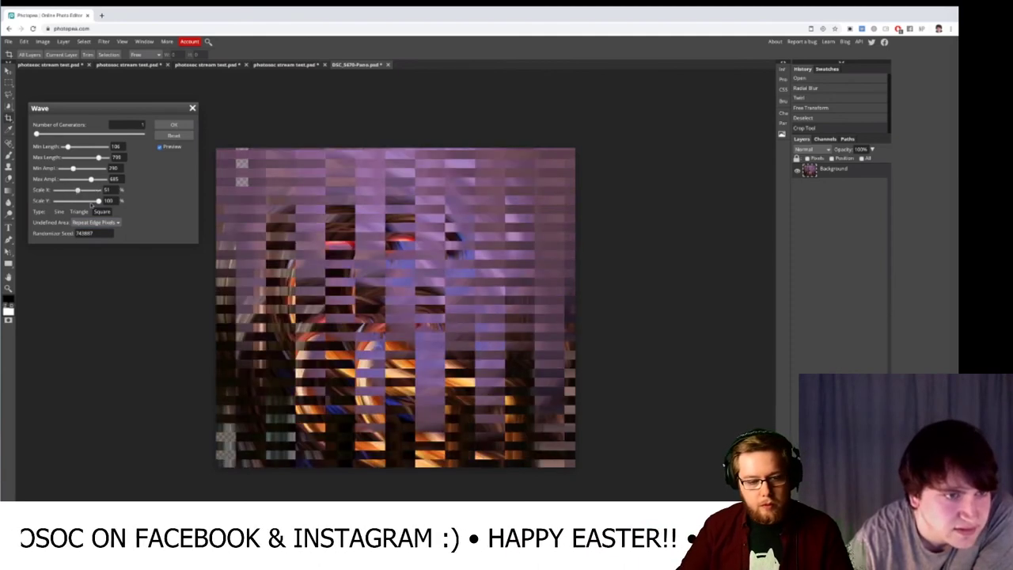
key(shift+Down)
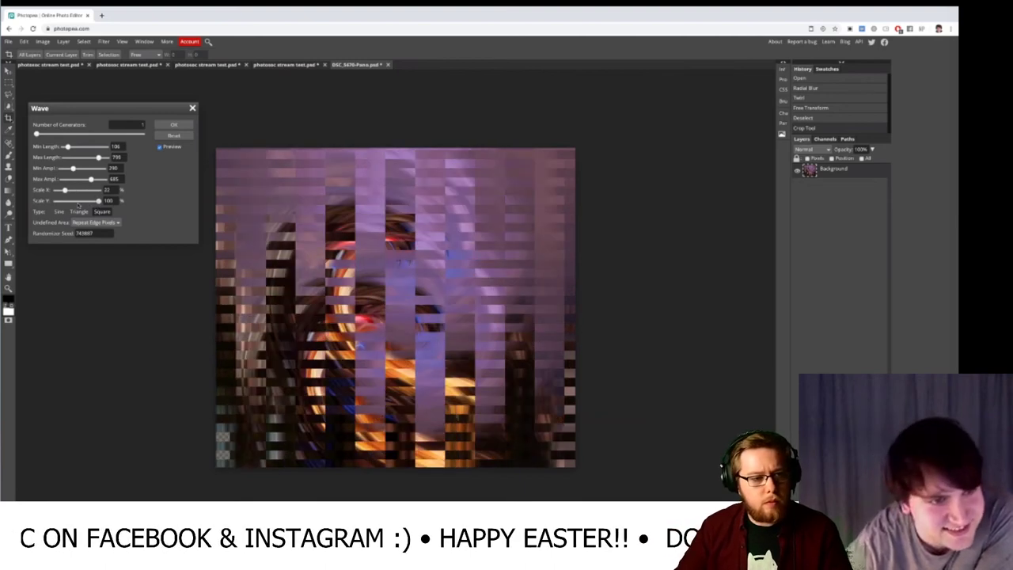
drag(97, 203, 78, 203)
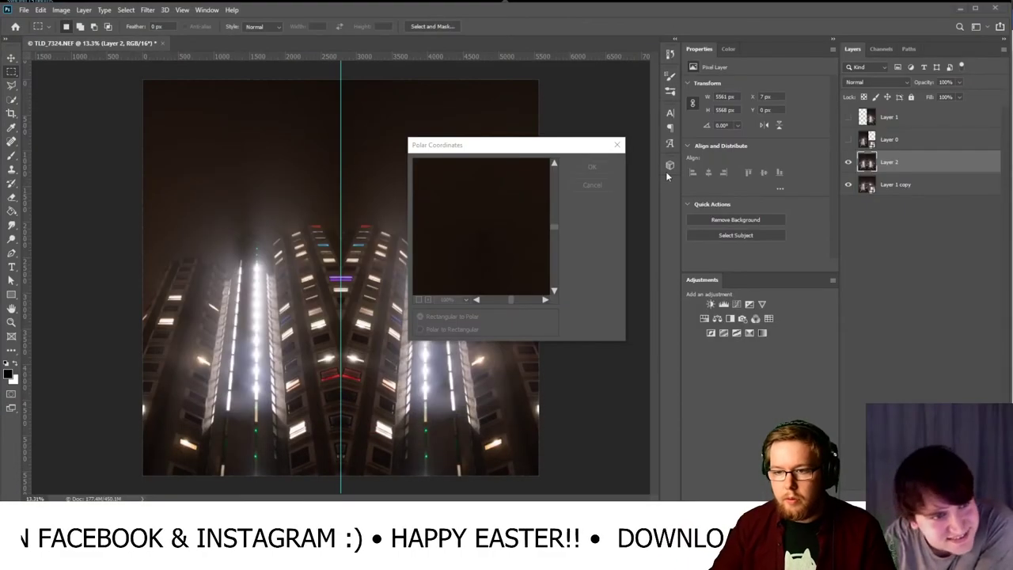
- In Photoshop, apply the Rectangular to Polar distortion to Layer 2, and hide the guides and Layer 1 copy
click(591, 166)
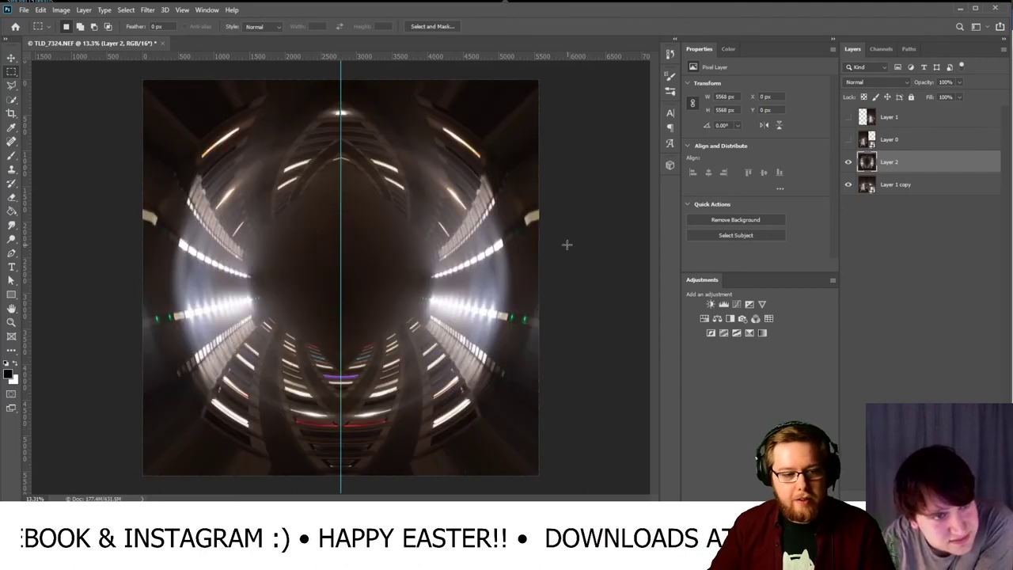
key(ctrl+semicolon)
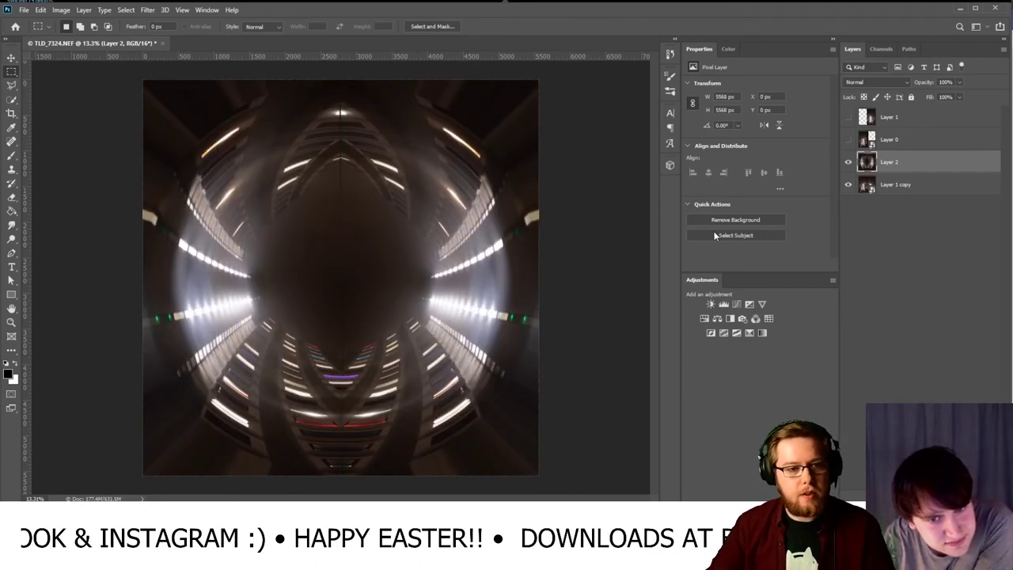
click(848, 185)
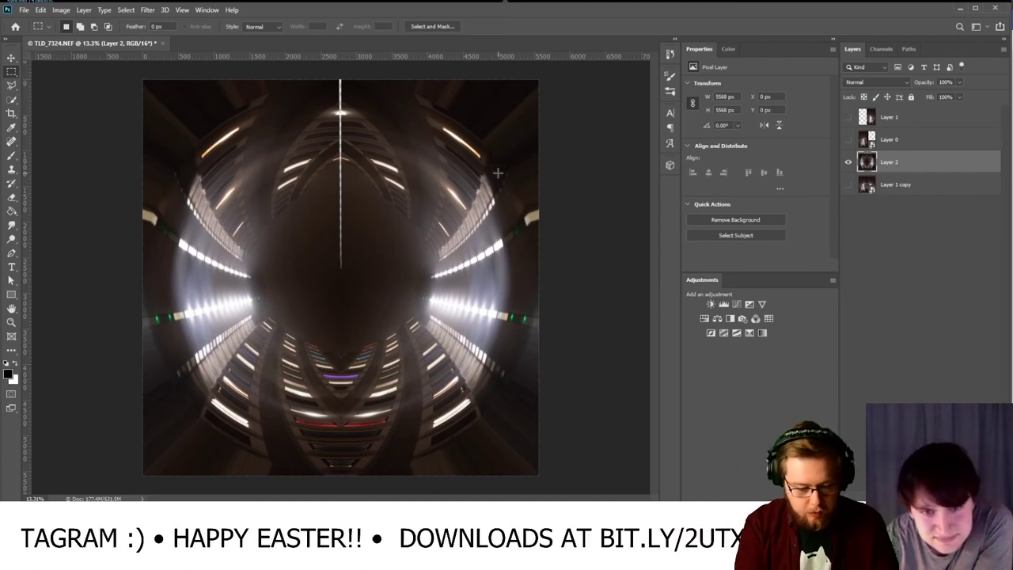
- Try filling the whole polar-distorted tower layer with black, and undo the fill
key(shift+F5)
click(496, 71)
key(m)
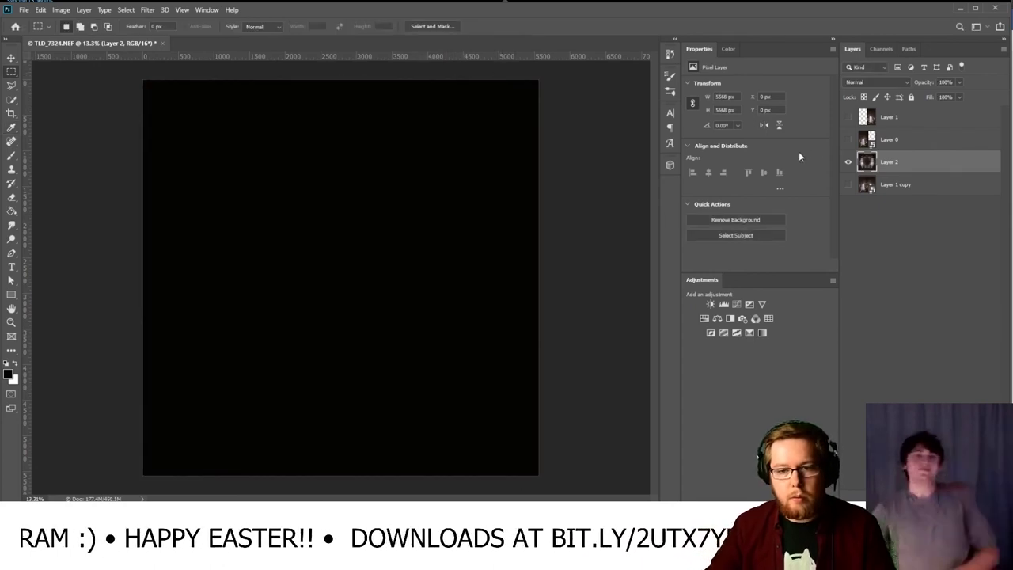
key(ctrl+z)
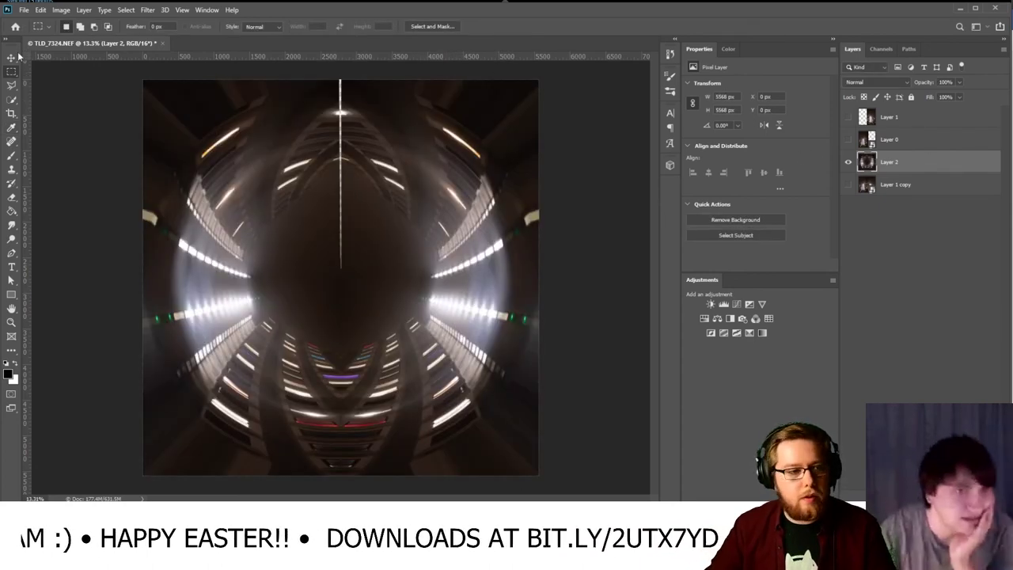
- Try to select the transparent seam with the Magic Wand at tolerance 20, and clear the selection
click(11, 99)
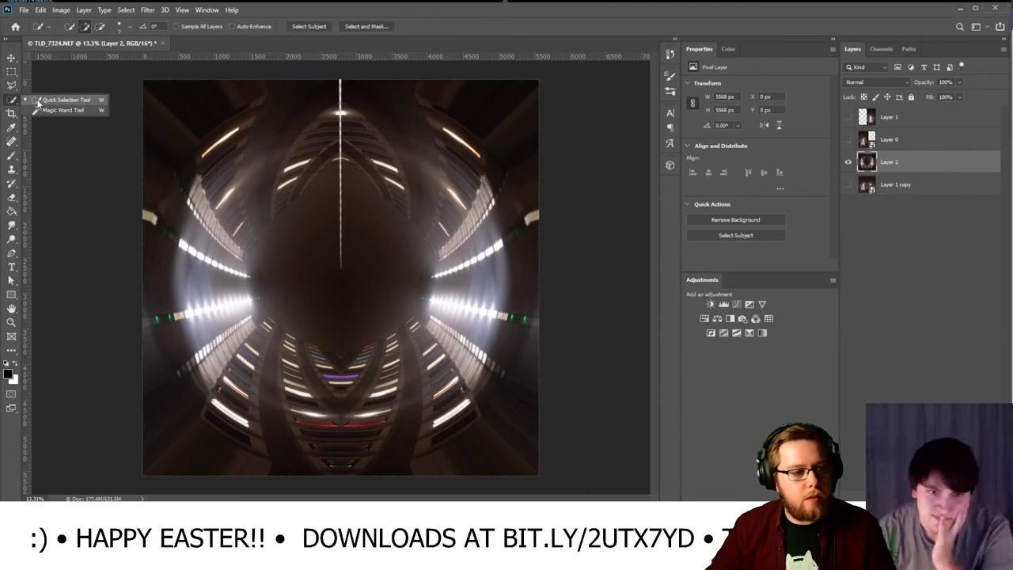
click(62, 110)
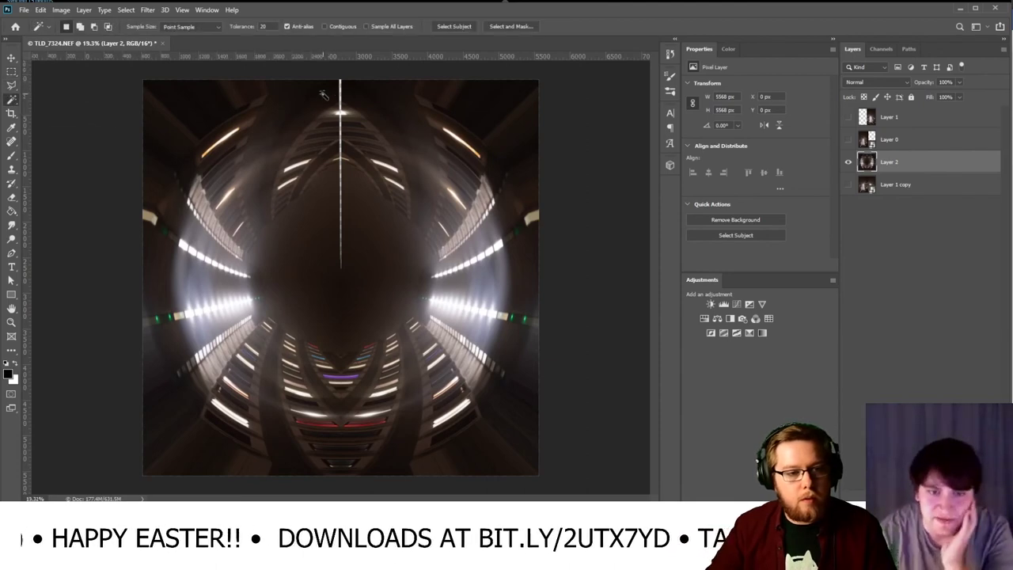
scroll(326, 94, up, 5)
scroll(344, 88, up, 1)
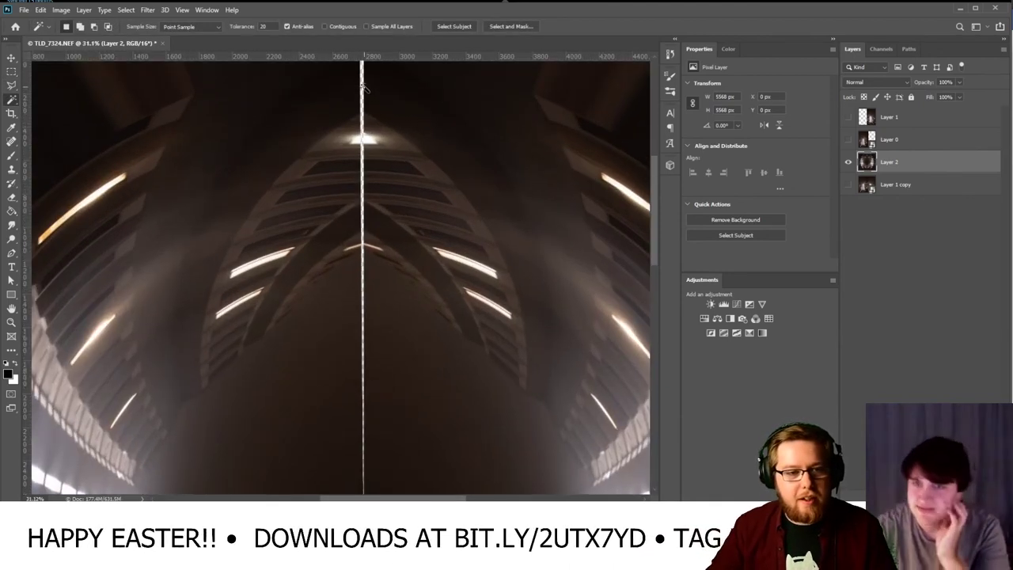
click(364, 86)
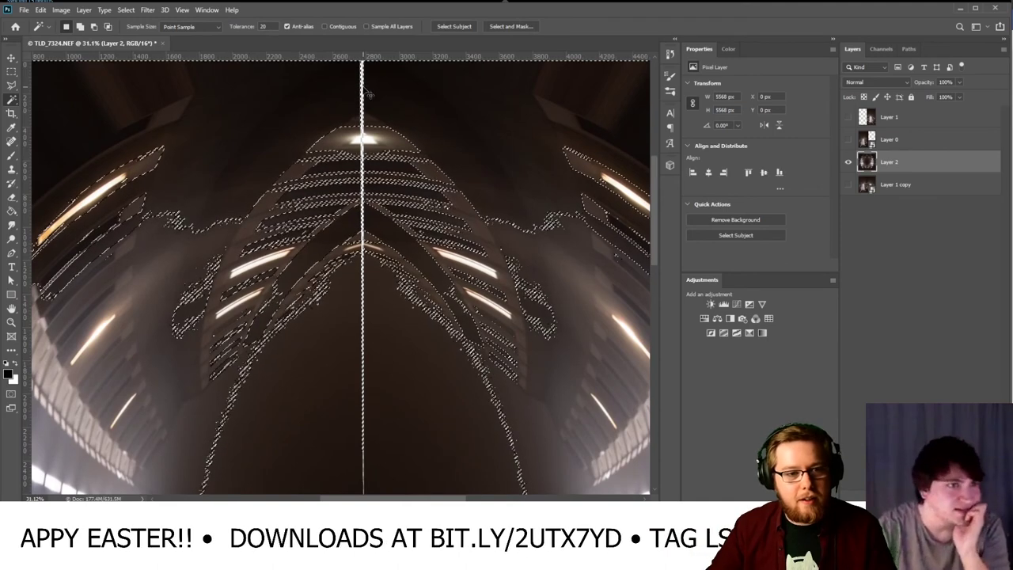
key(ctrl+d)
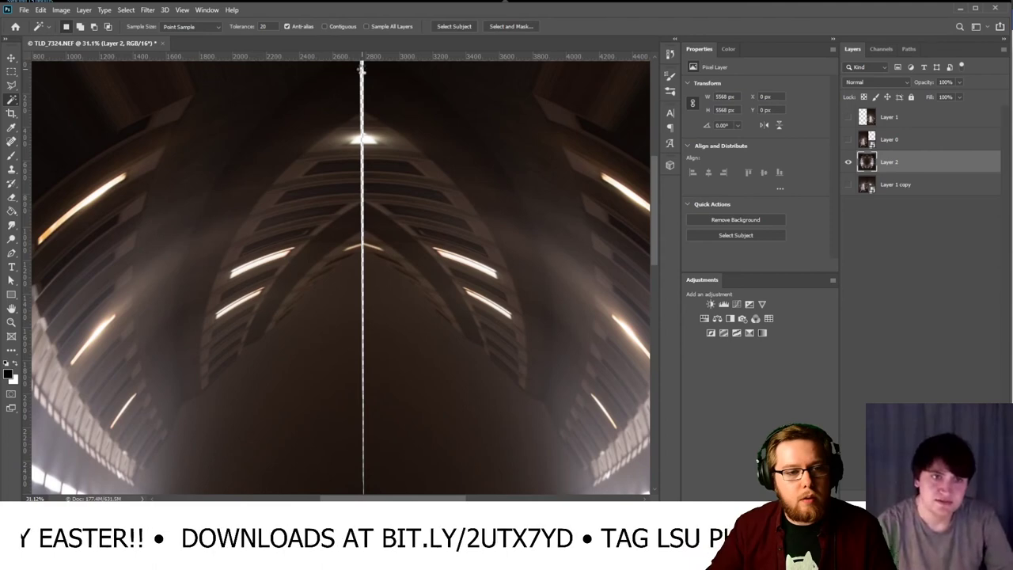
- Outline the vertical transparent seam with a Polygonal Lasso selection about 65 px wide and 2729 px tall
click(11, 85)
scroll(302, 95, up, 2)
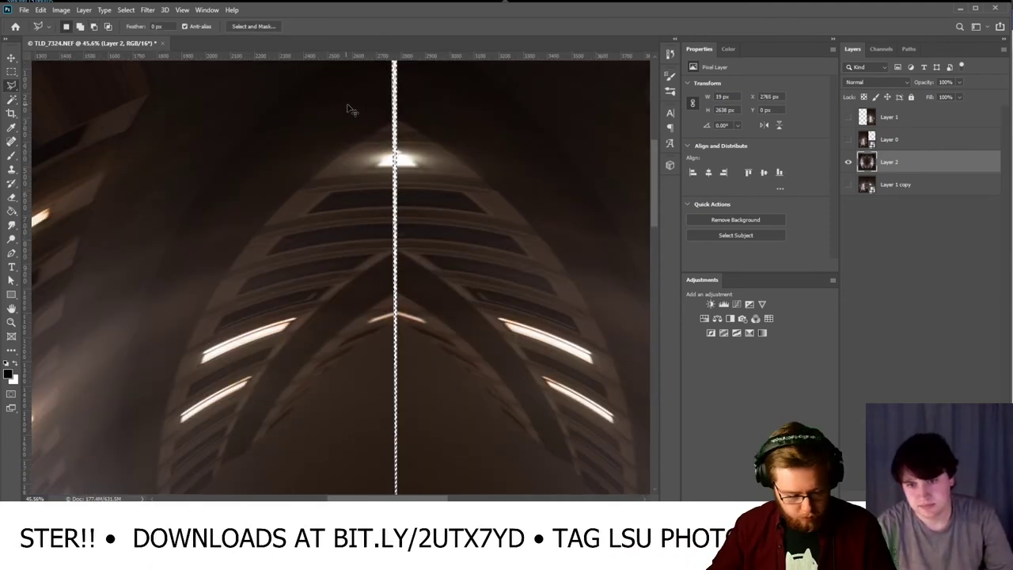
scroll(447, 137, down, 2)
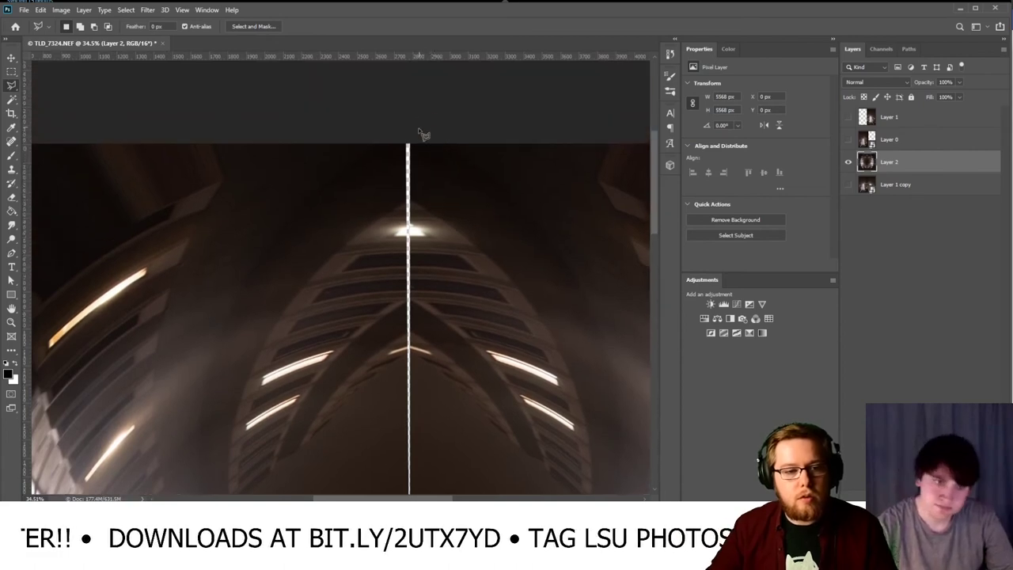
click(413, 138)
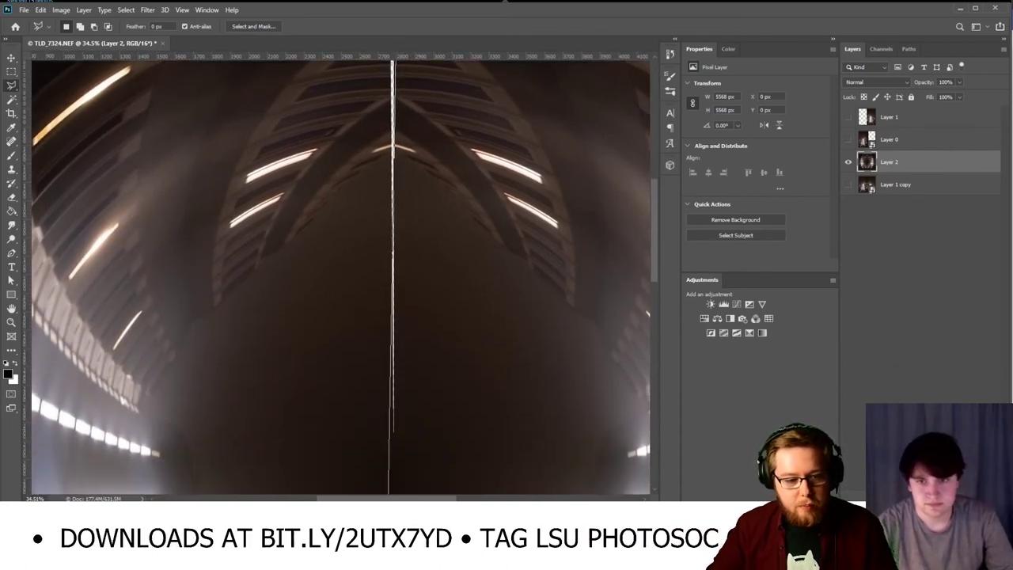
click(395, 421)
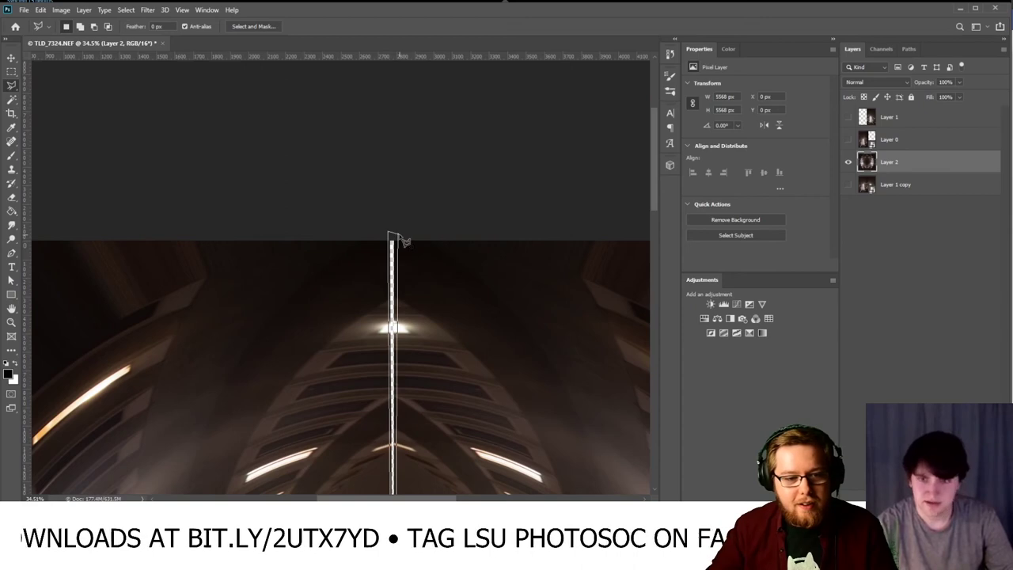
click(400, 236)
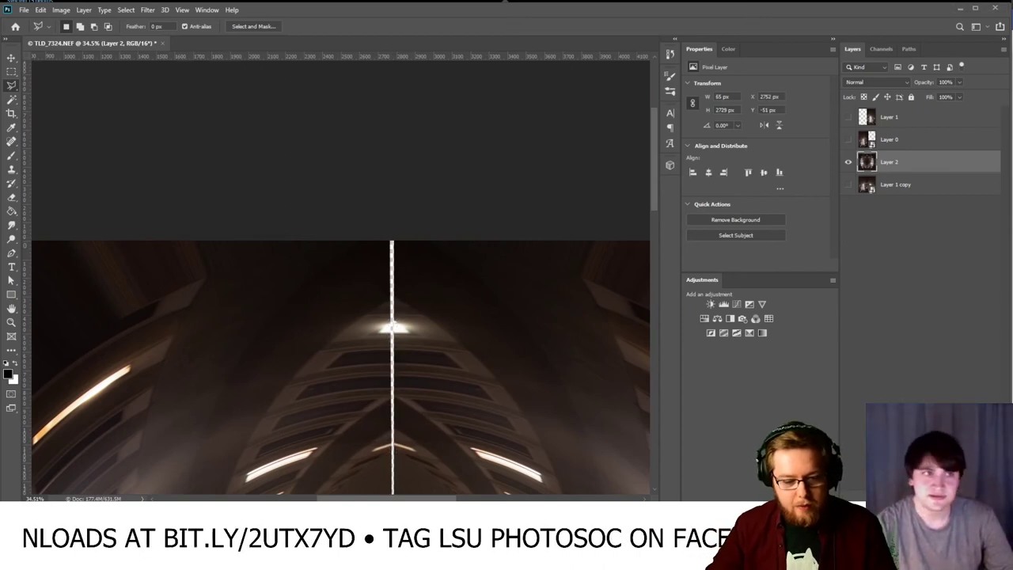
- Check the five-minute timer in the browser and return to Photoshop
key(alt+Tab)
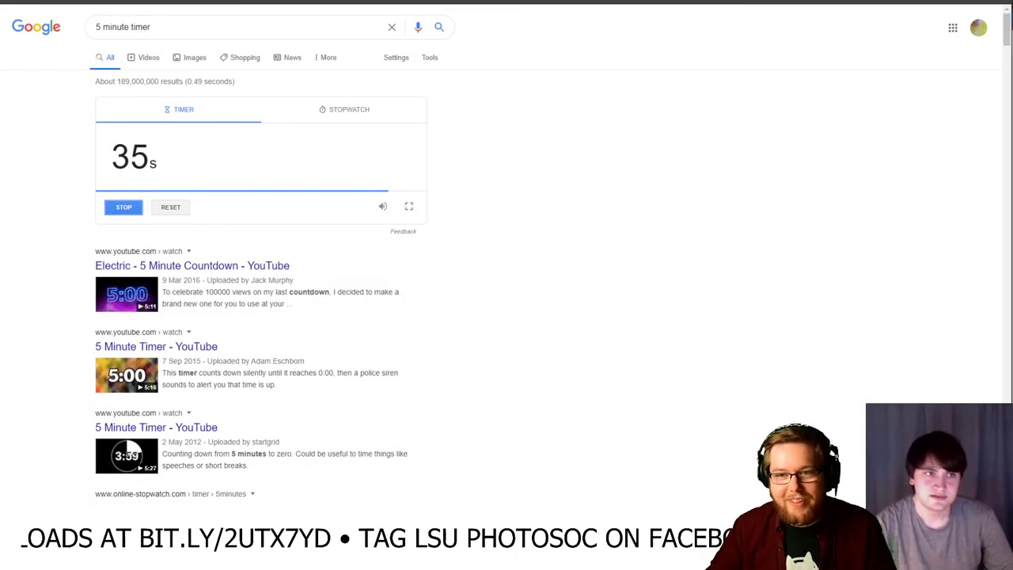
key(alt+Tab)
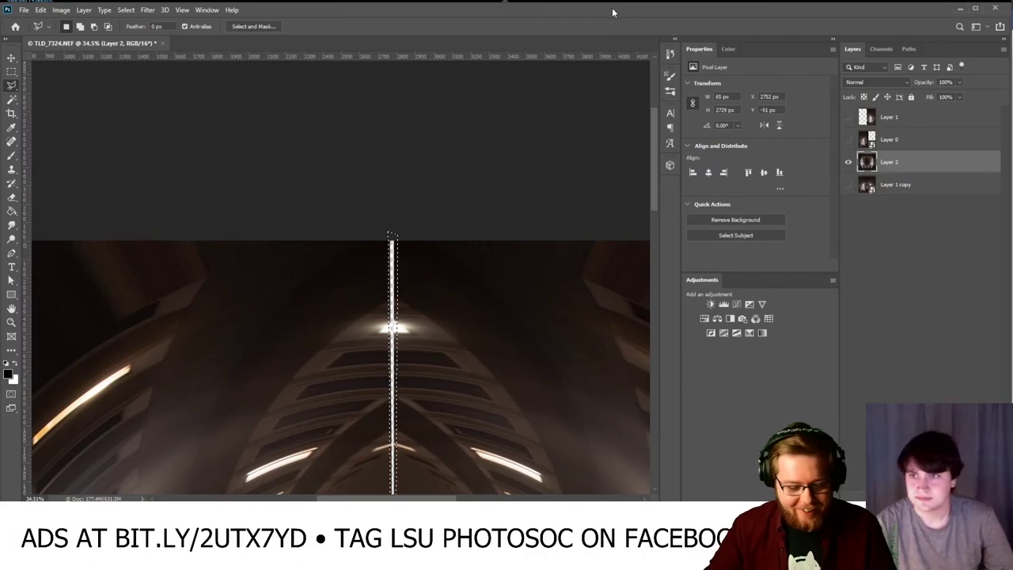
- Fill the selected seam with black, clear the selection, and fit the whole image in view
key(shift+F5)
key(Return)
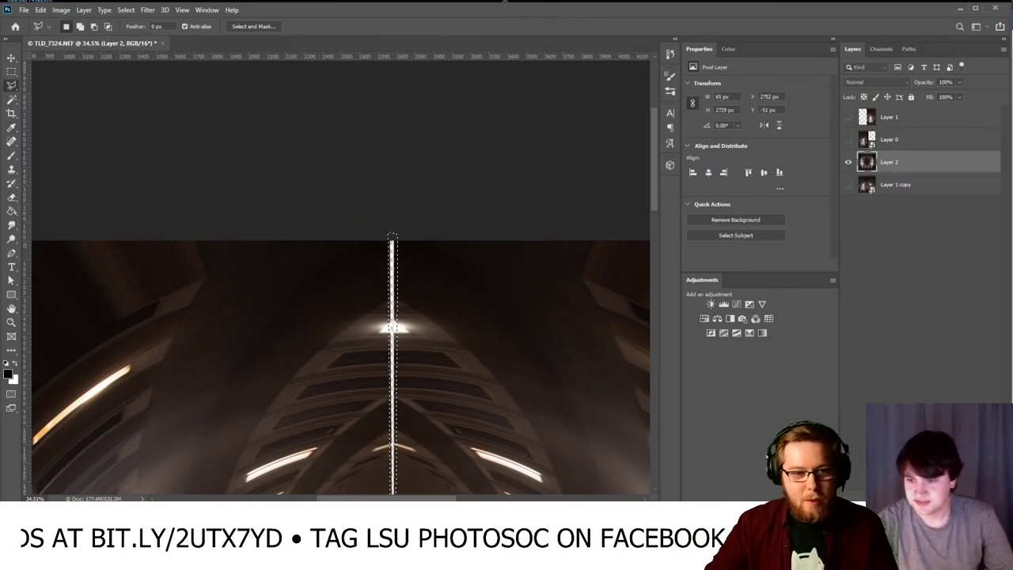
key(v)
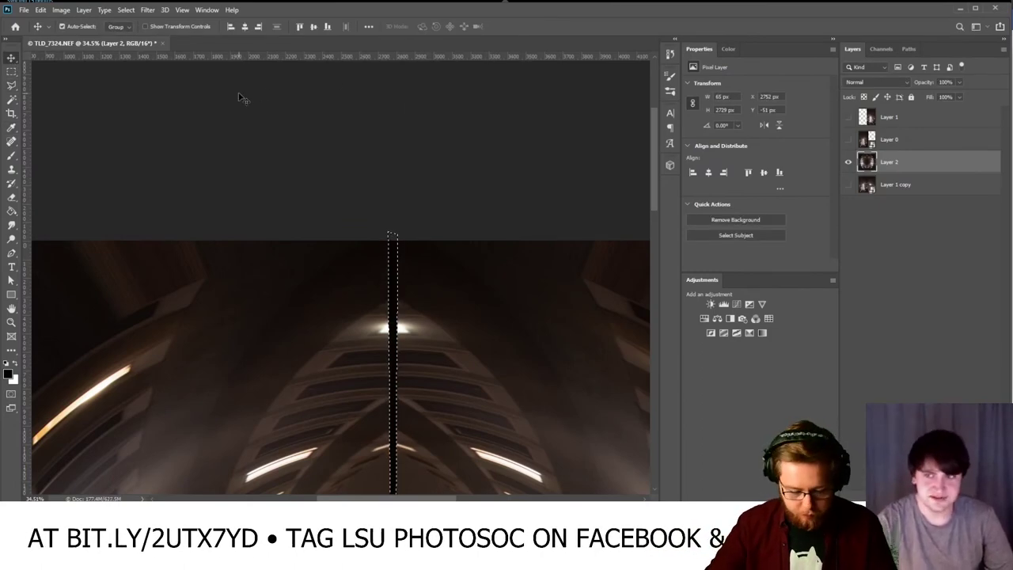
key(ctrl+d)
key(ctrl+0)
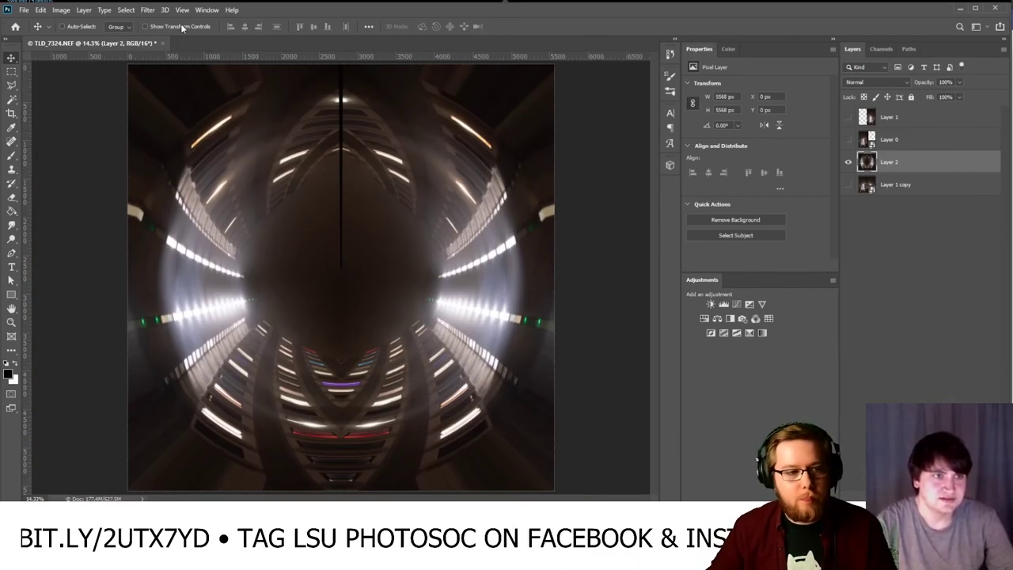
- Apply a Radial Blur to Layer 2 with amount 24, the Spin method and Good quality
click(147, 9)
mouse_move(237, 130)
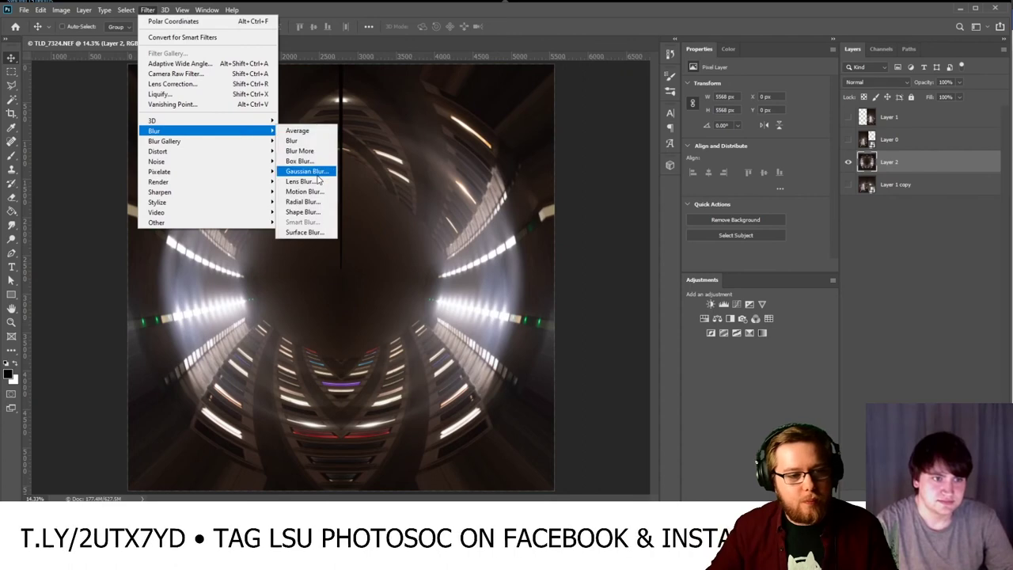
click(309, 202)
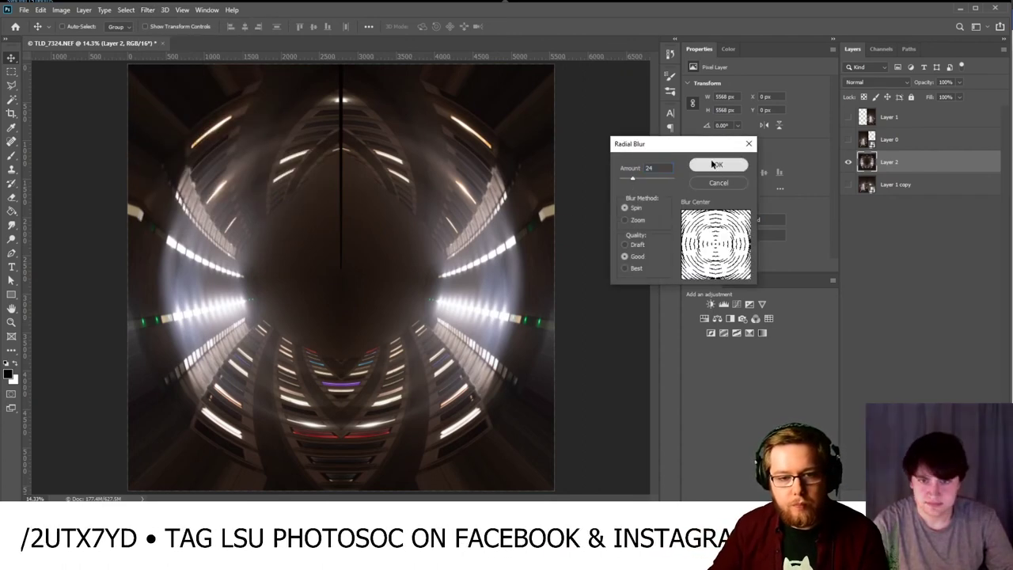
click(717, 165)
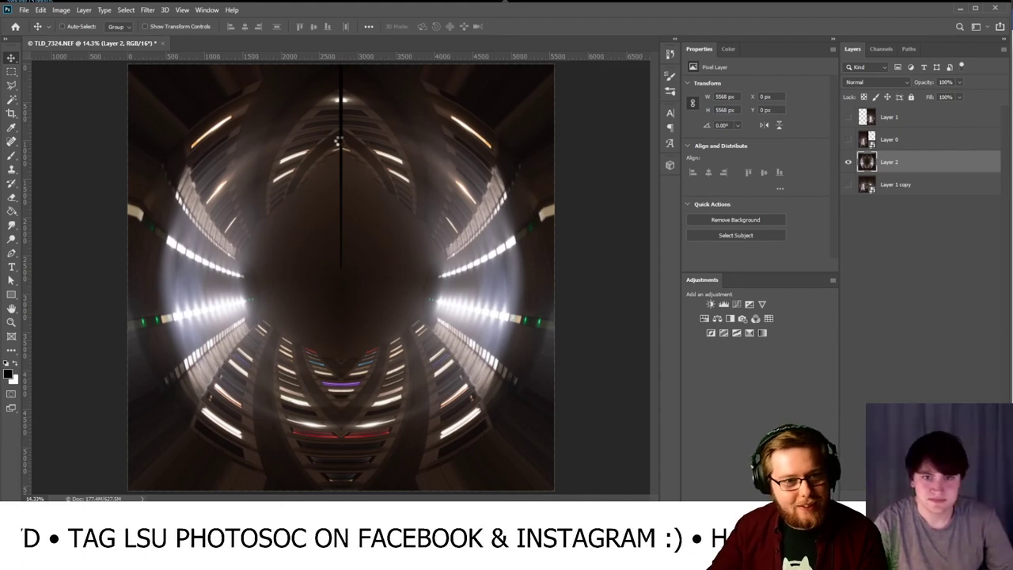
key(ctrl+shift+z)
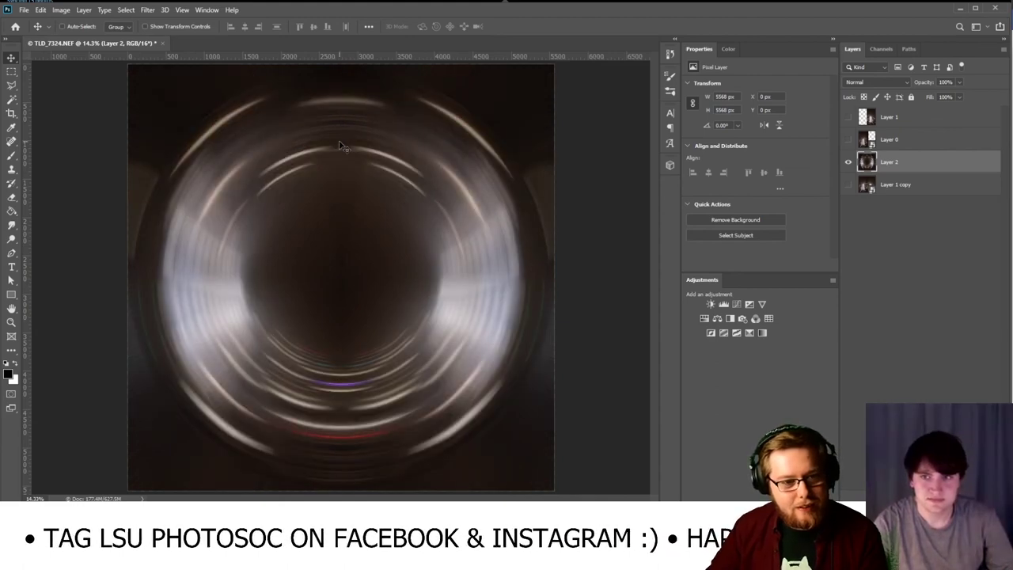
- Apply the Polar Coordinates distortion to the blurred Layer 2, converting from polar to rectangular
click(147, 9)
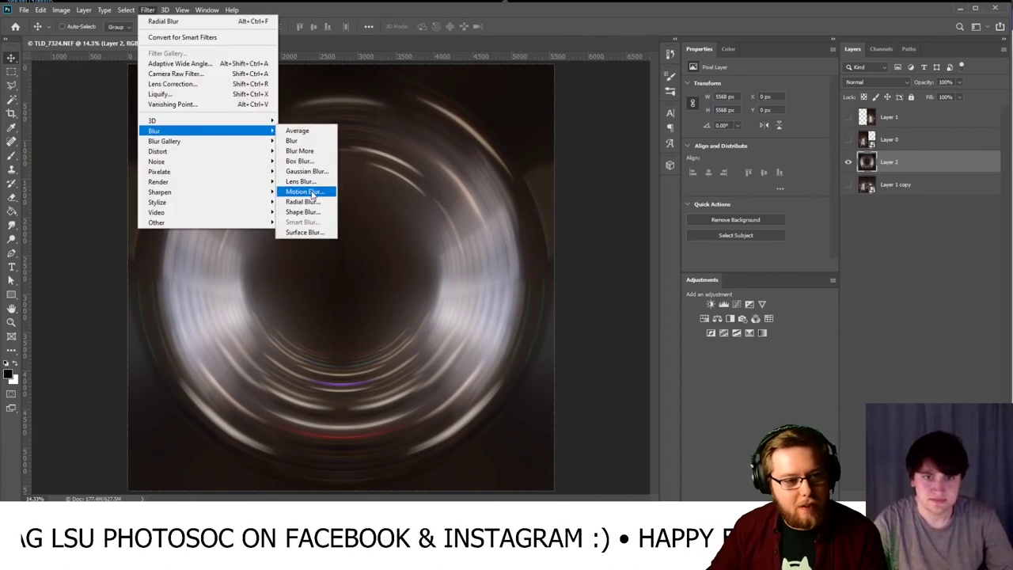
mouse_move(248, 152)
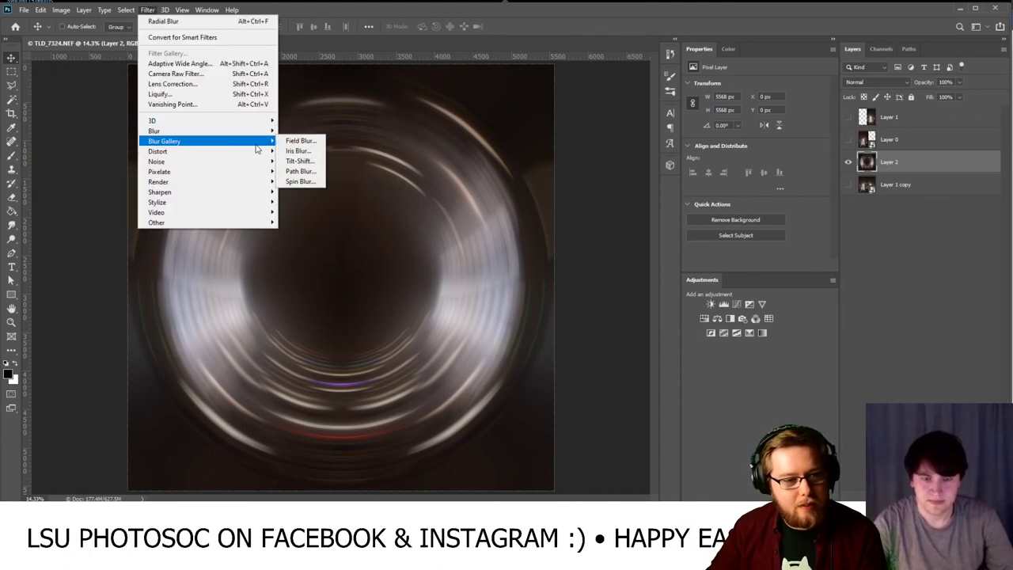
click(305, 172)
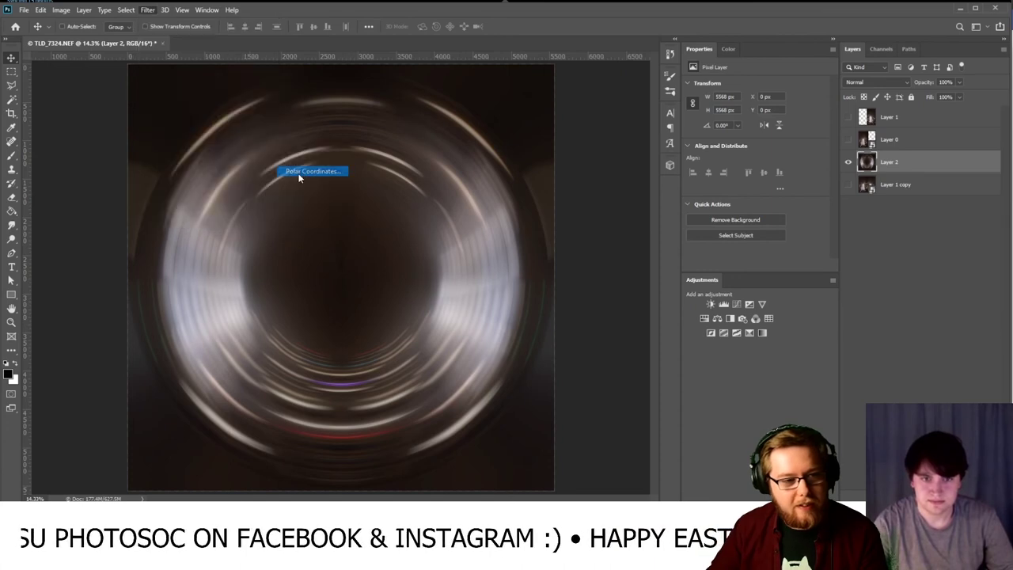
click(421, 330)
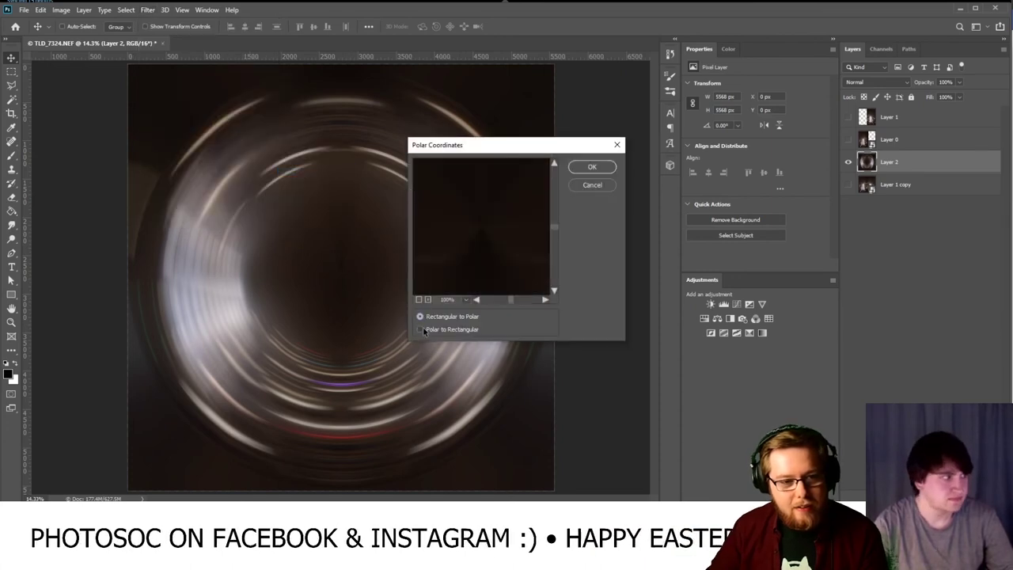
click(589, 167)
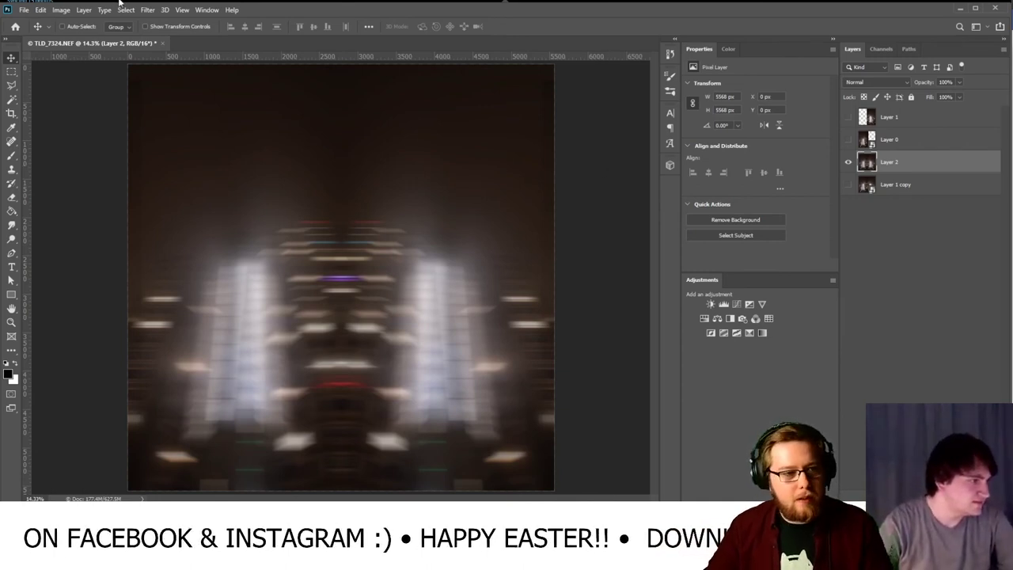
- Try a Twirl distortion with an angle of 795° on Layer 2, and undo it
click(149, 10)
mouse_move(237, 155)
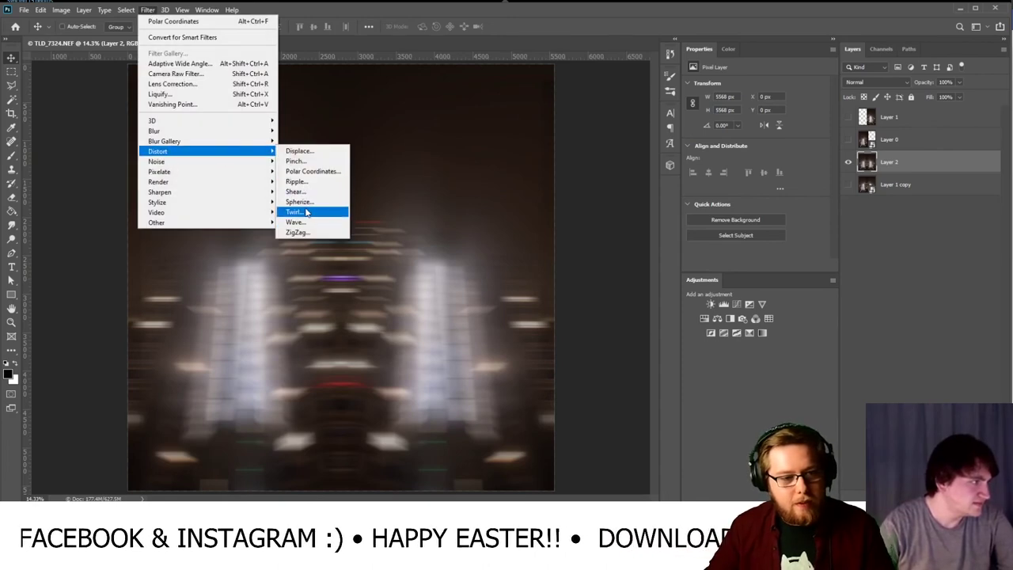
click(305, 212)
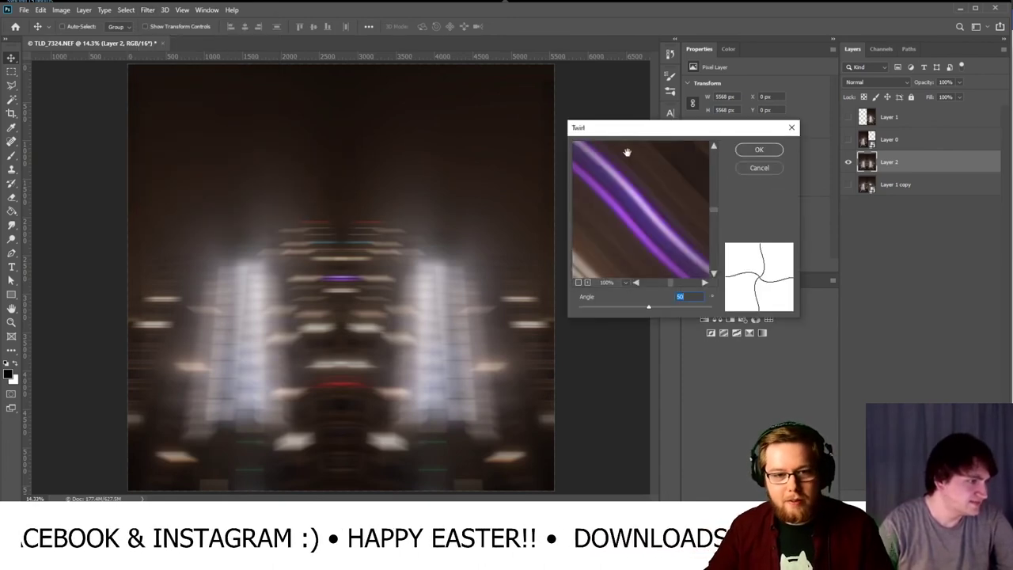
drag(649, 309, 696, 313)
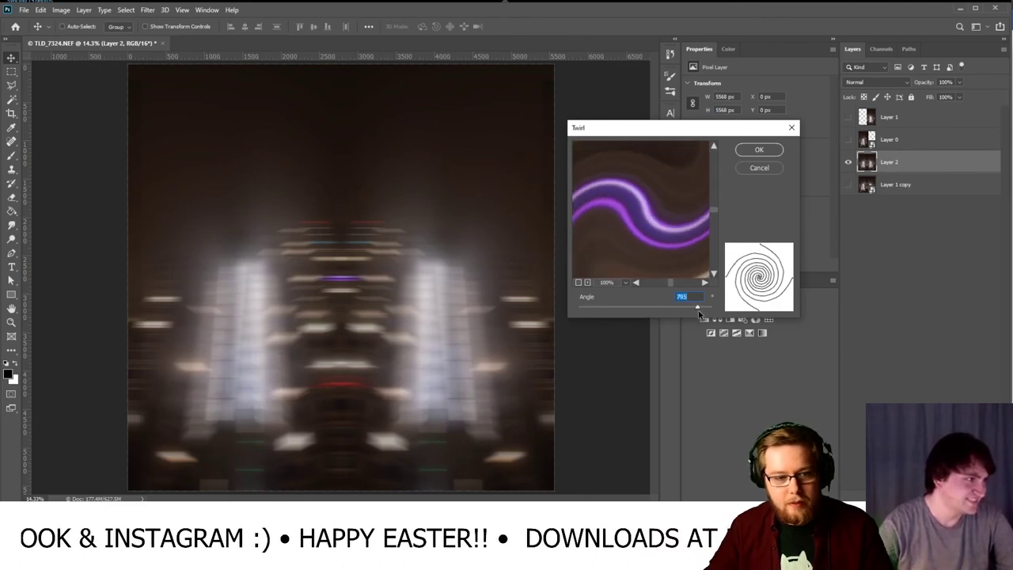
click(748, 151)
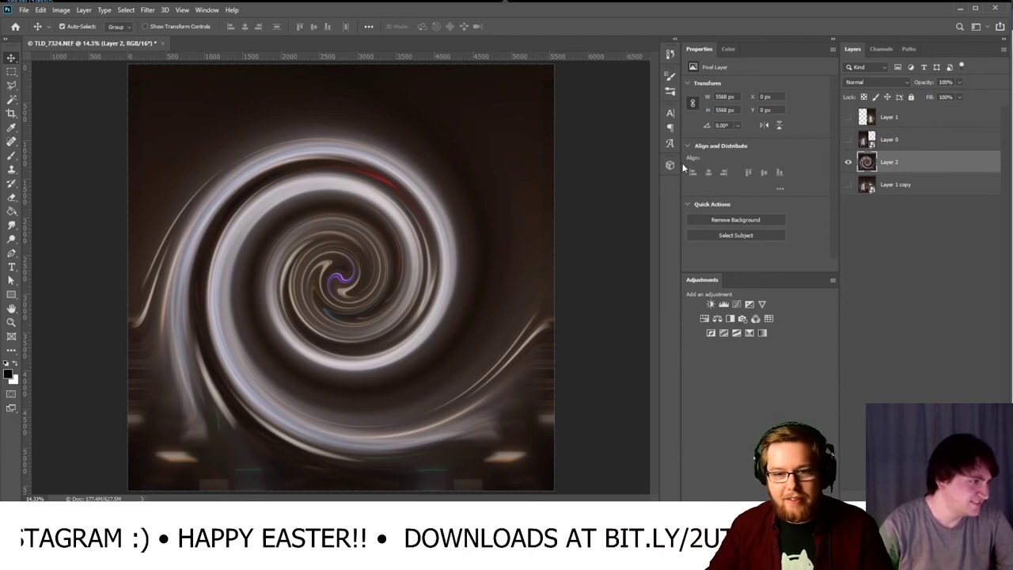
key(ctrl+z)
- Try a gentler Twirl distortion with an angle of 183° on Layer 2
click(148, 10)
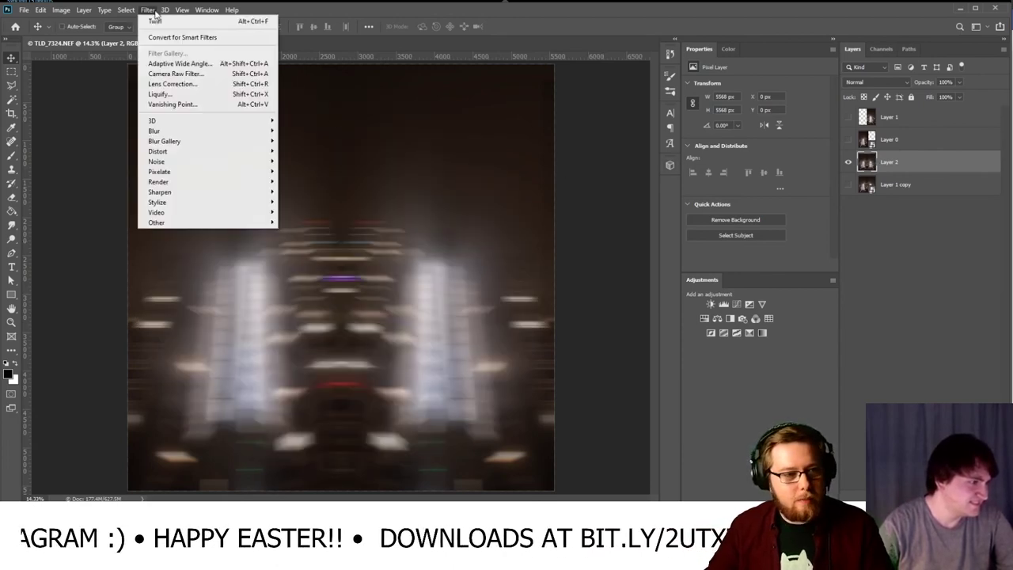
mouse_move(247, 151)
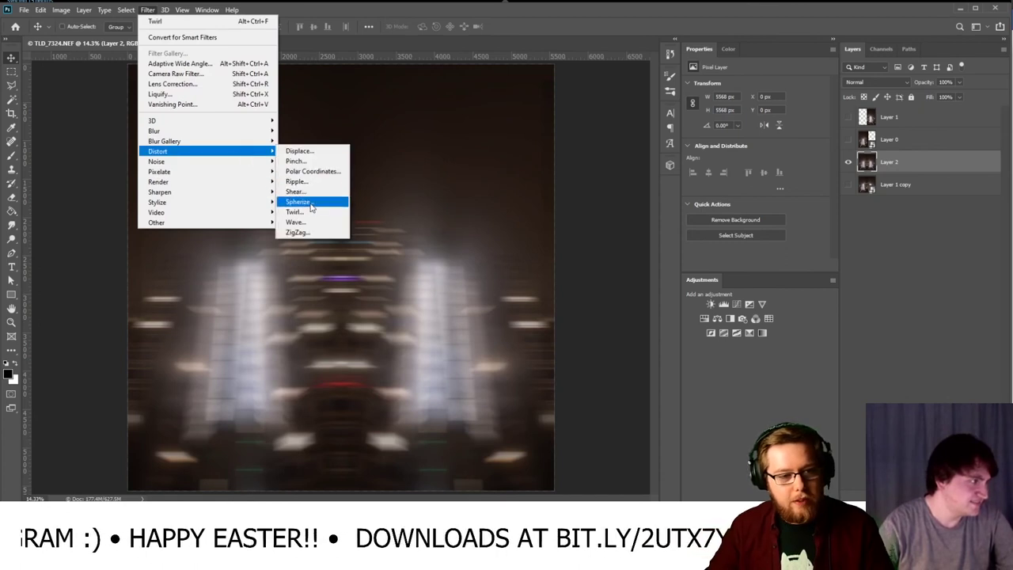
click(305, 214)
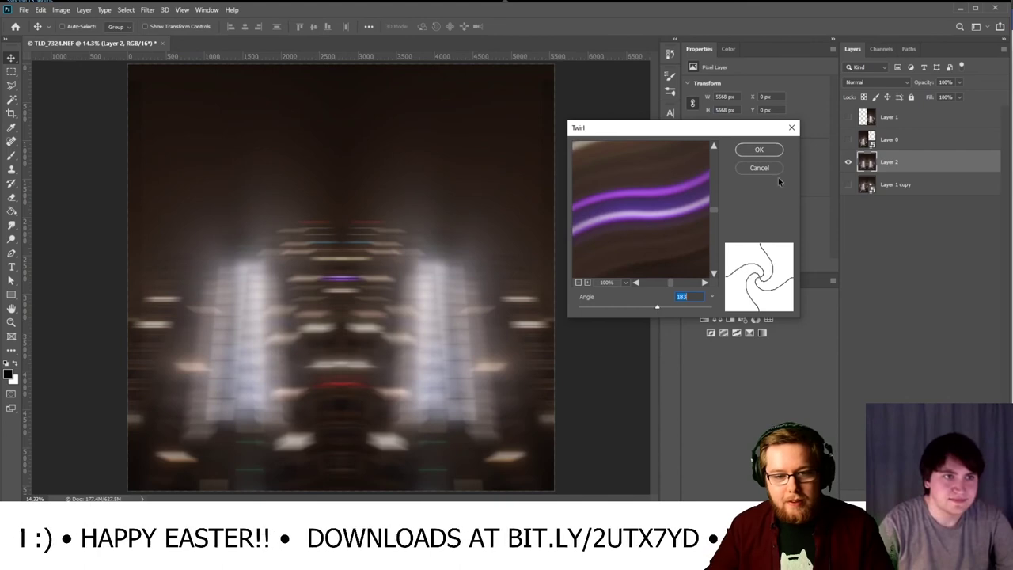
click(756, 150)
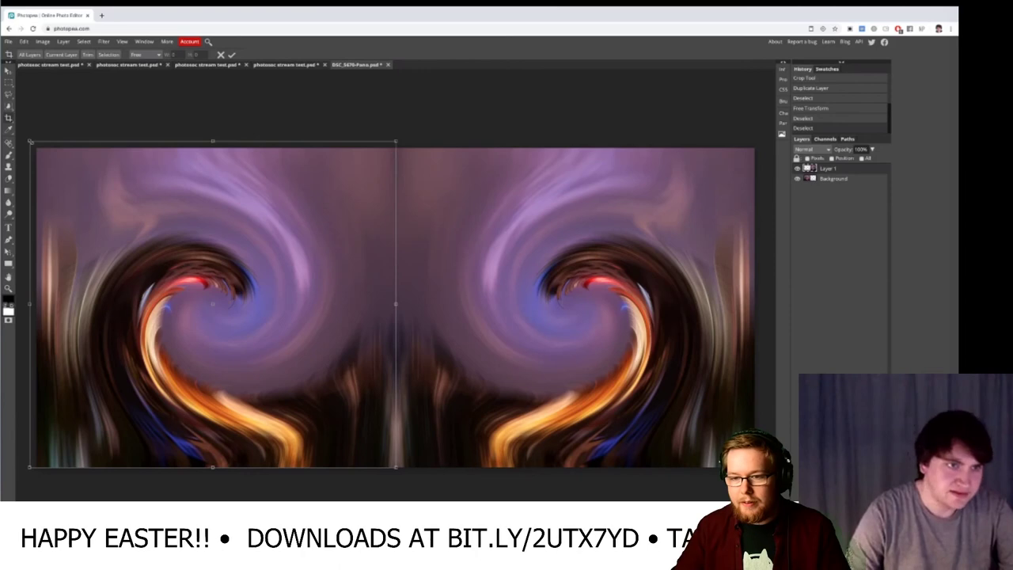
- In Photopea, crop the mirrored swirl panorama to its left half, about 2879 by 2559 px, and check the result
drag(30, 141, 35, 148)
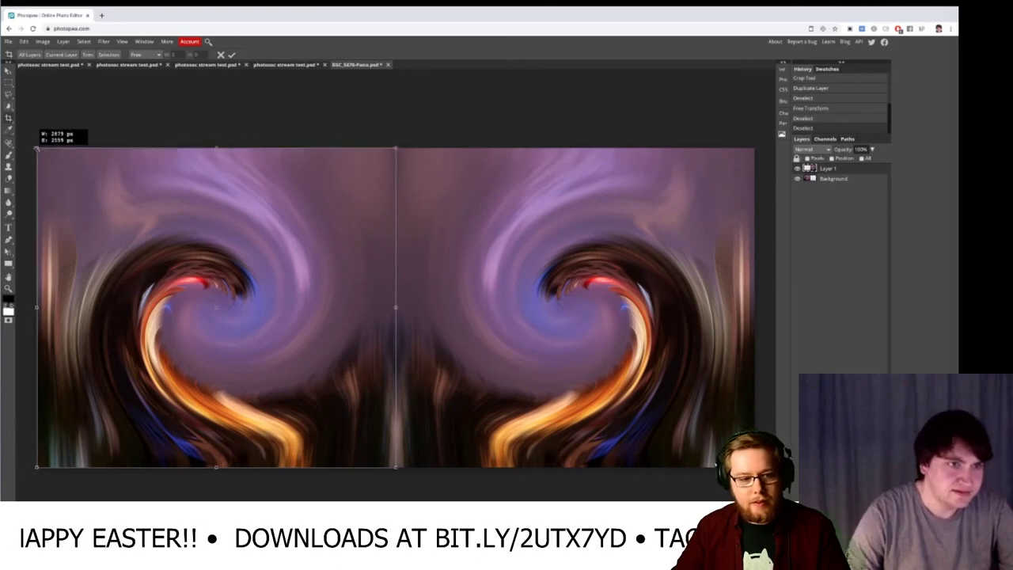
key(Return)
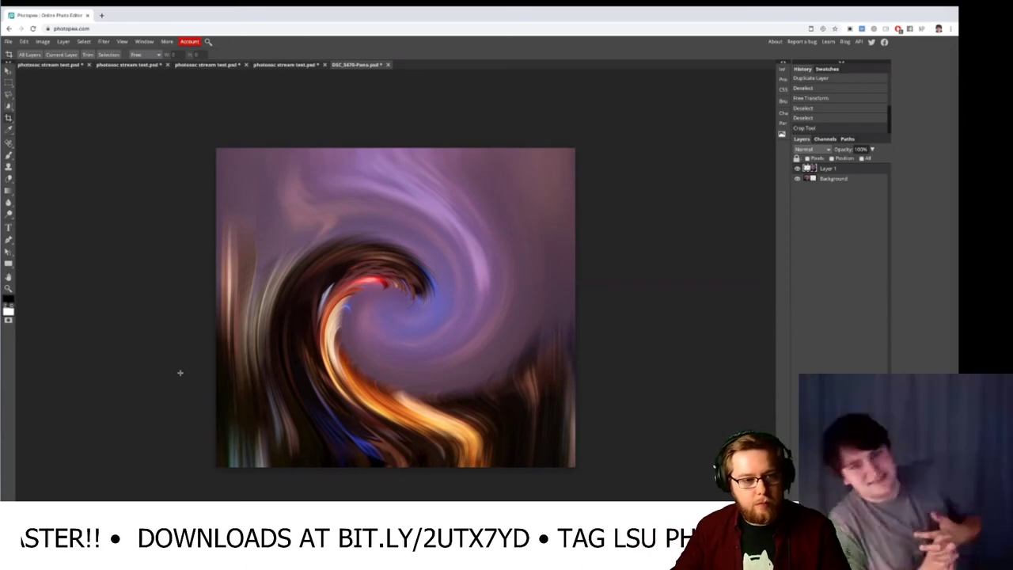
scroll(304, 349, up, 5)
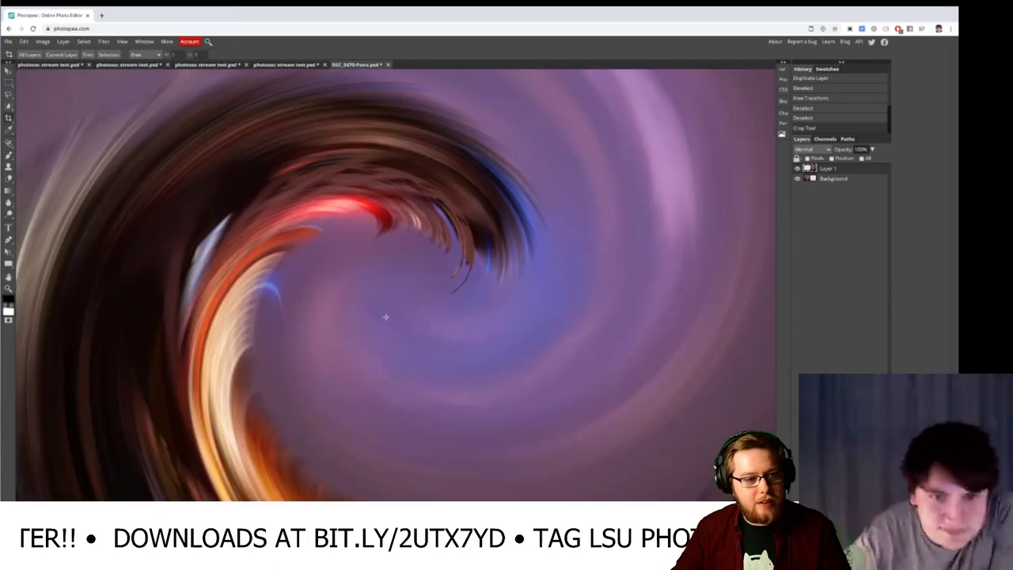
scroll(351, 269, down, 4)
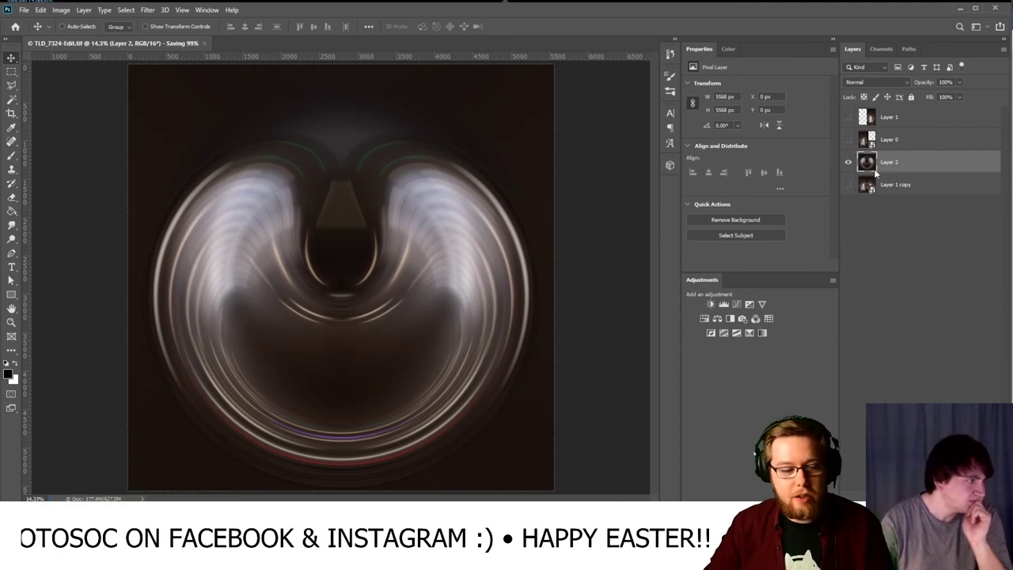
- In Photoshop, compare Layer 2 with the mirrored towers in Layer 1 copy, leave only Layer 2 visible, and save the document
click(848, 163)
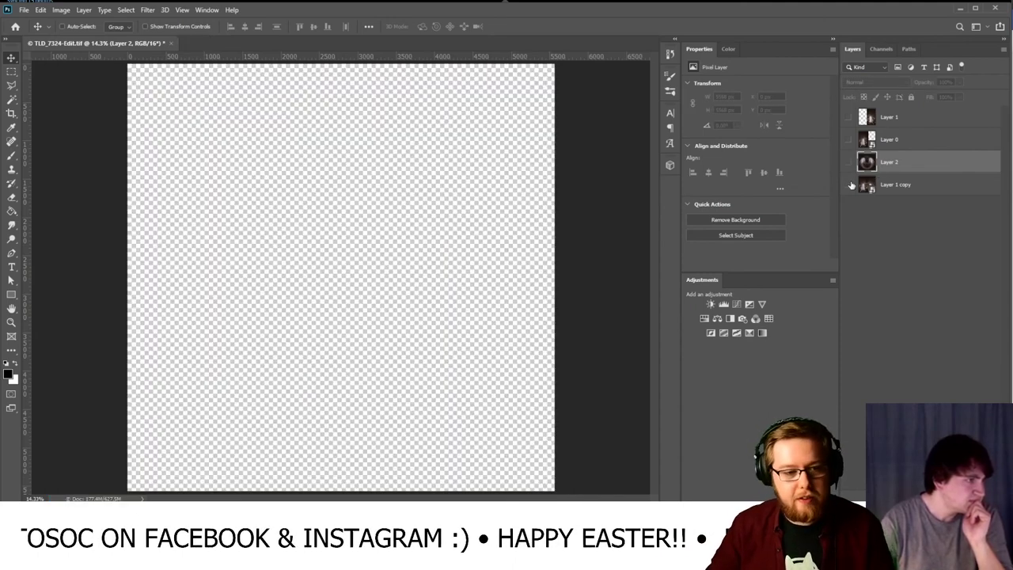
click(849, 184)
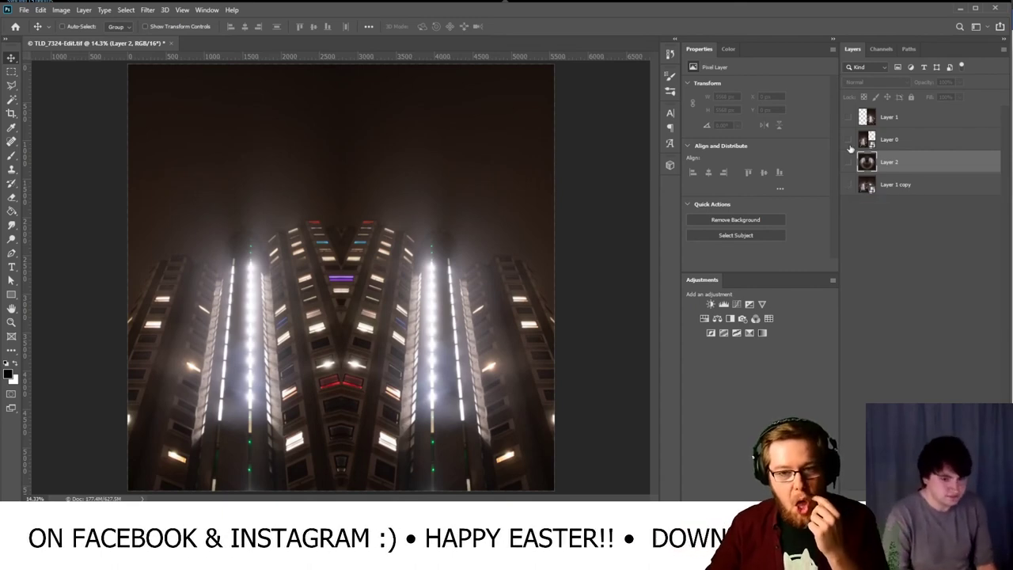
click(850, 163)
click(850, 163)
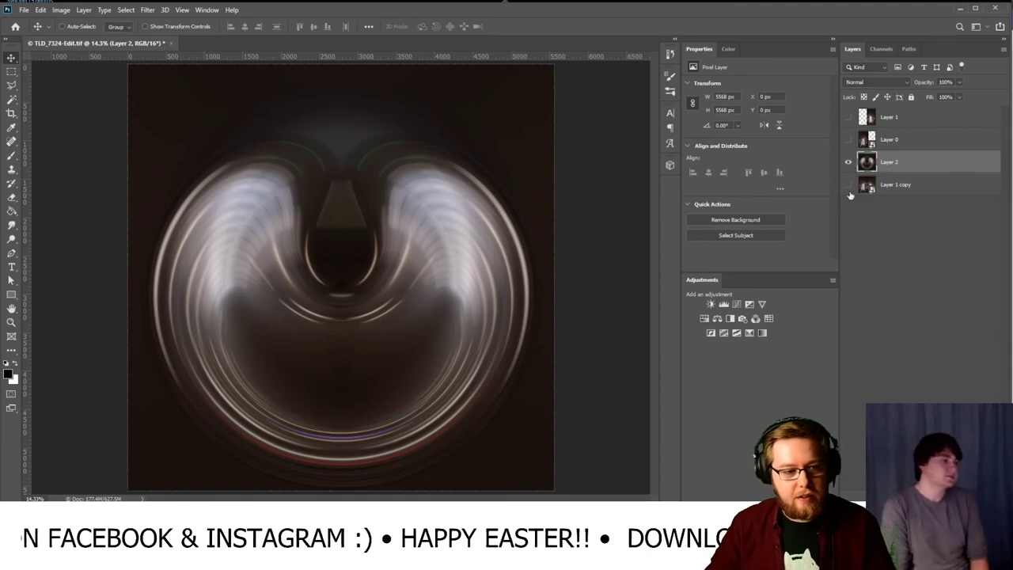
key(ctrl+s)
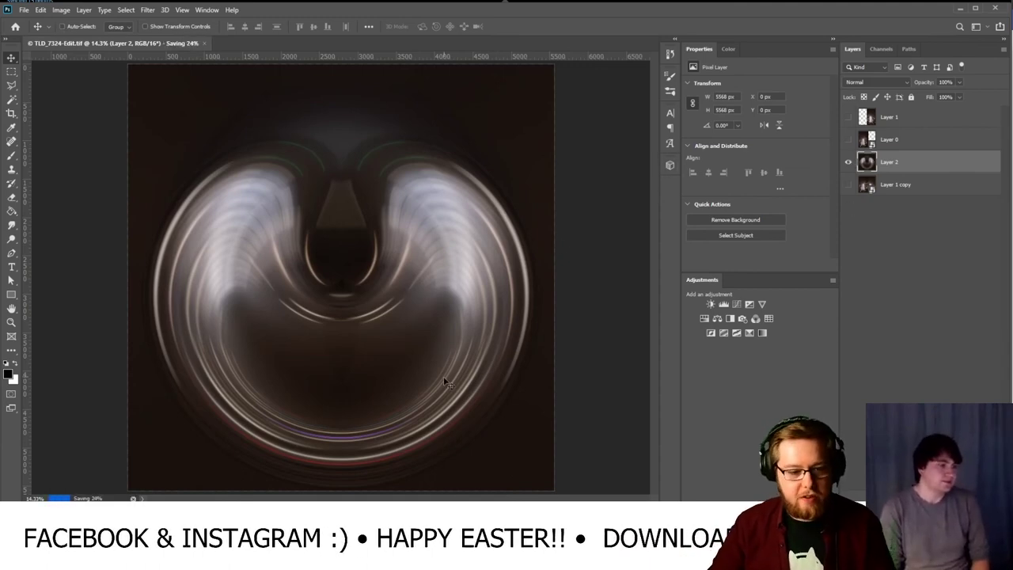
click(914, 339)
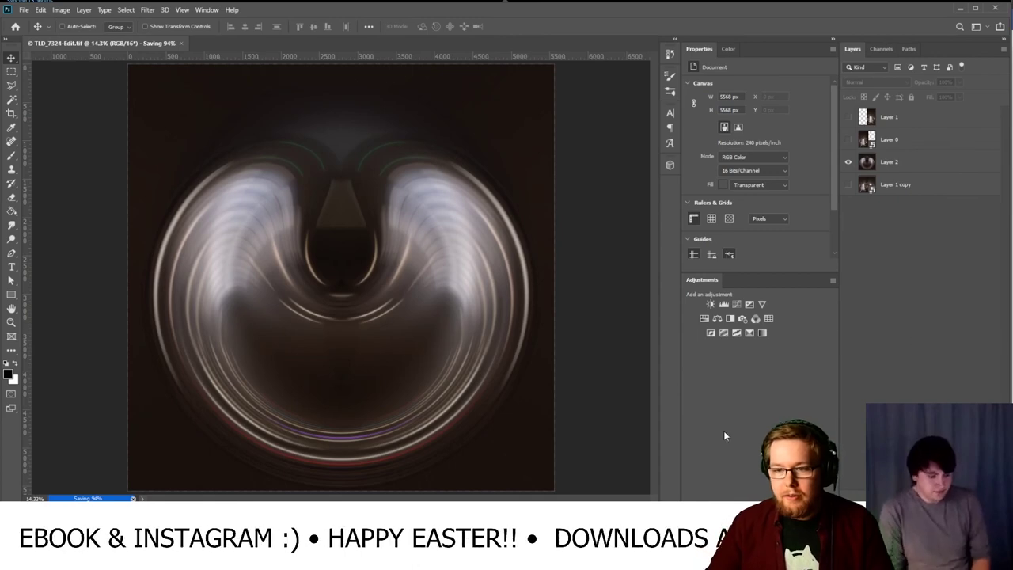
- Switch to the browser and check the five-minute timer and the Instagram posts
key(alt+Tab)
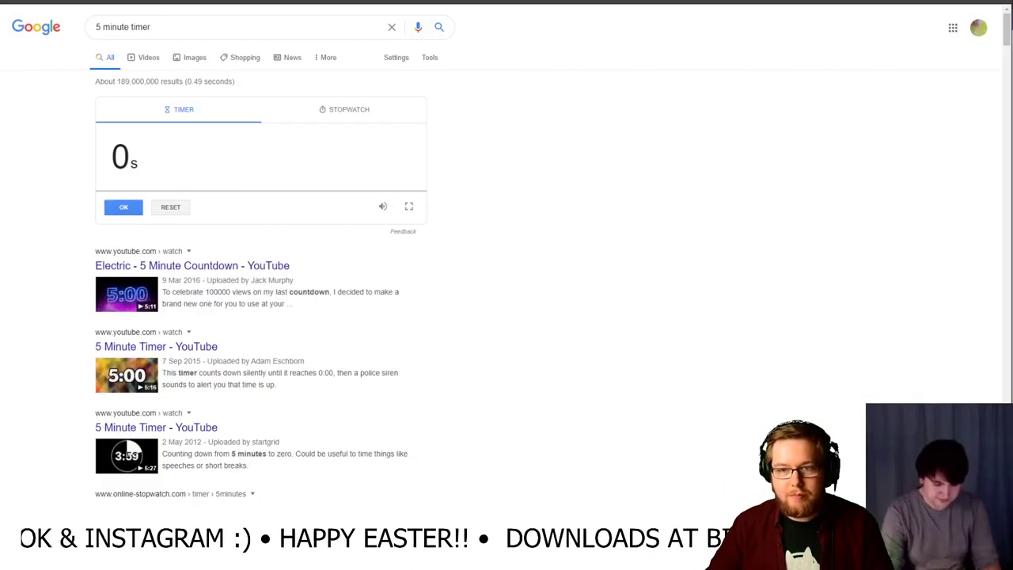
click(642, 2)
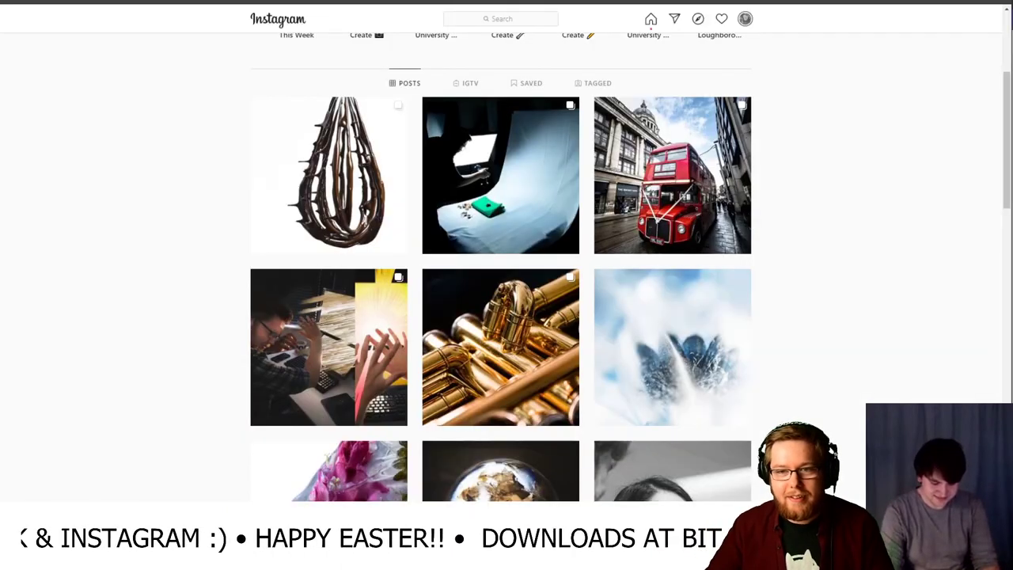
key(alt+Tab)
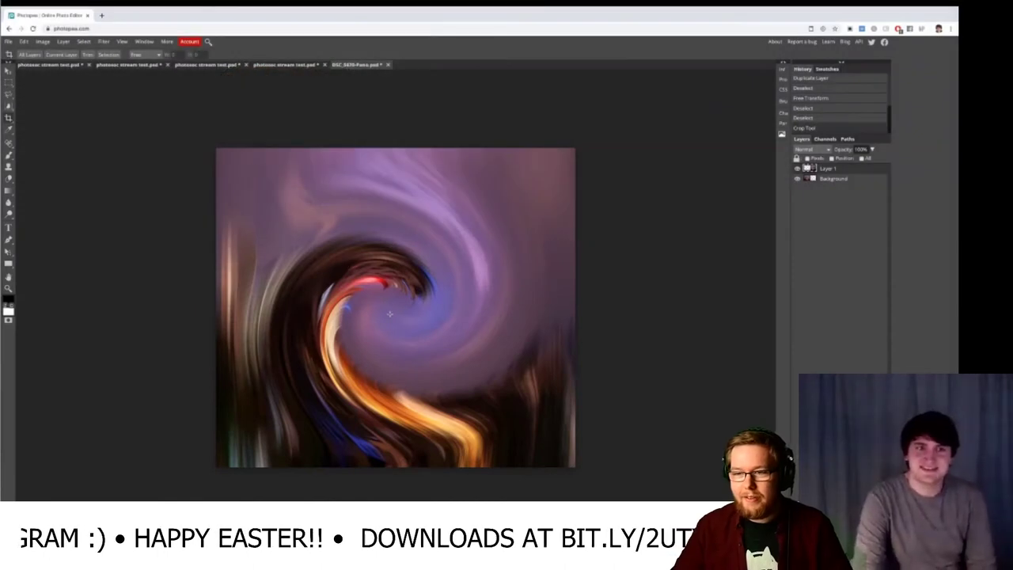
- In Photopea, examine the cropped swirl artwork up close and as a whole, especially the dark arc and red highlights
scroll(390, 314, up, 2)
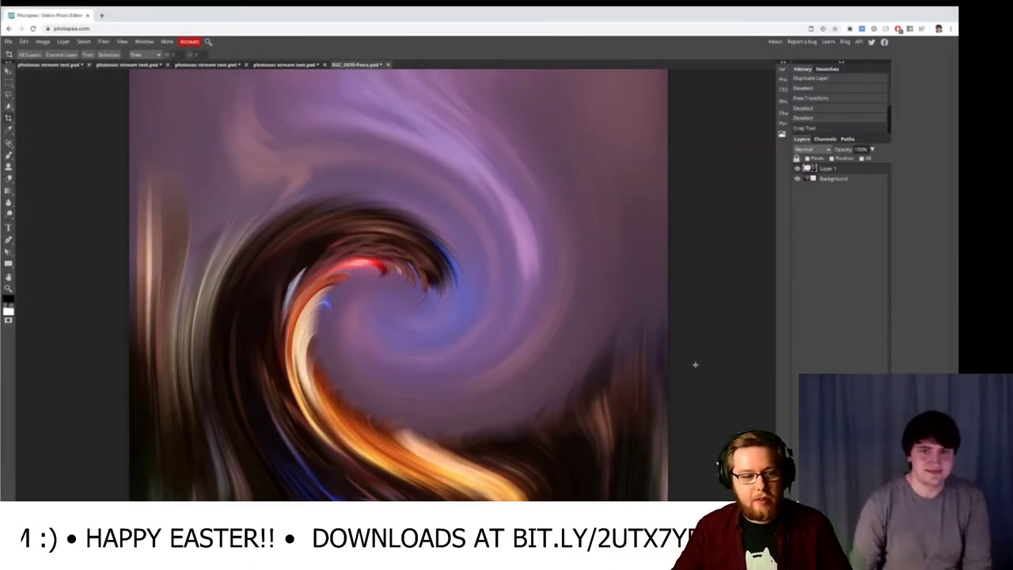
scroll(402, 341, up, 3)
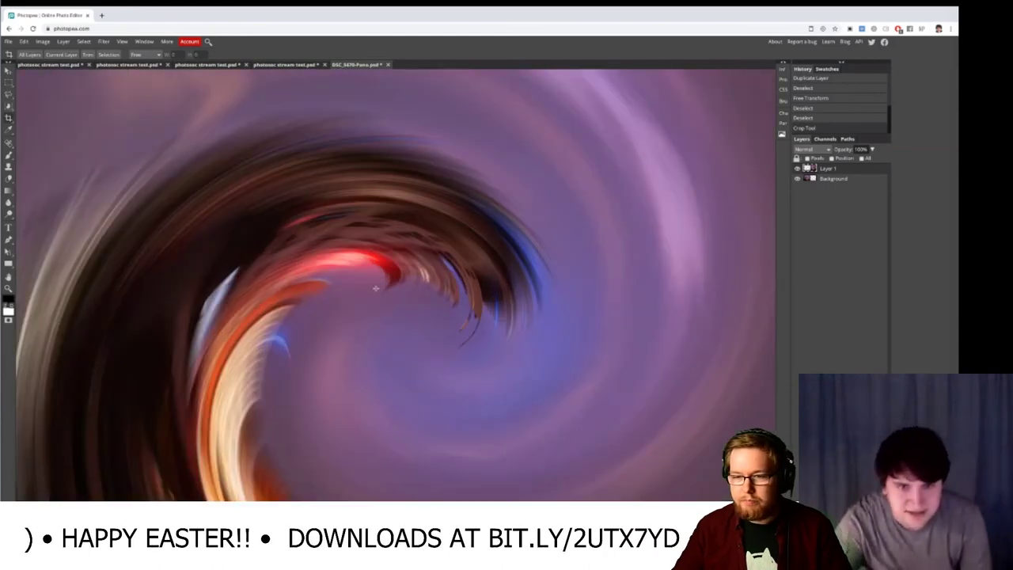
scroll(376, 288, up, 2)
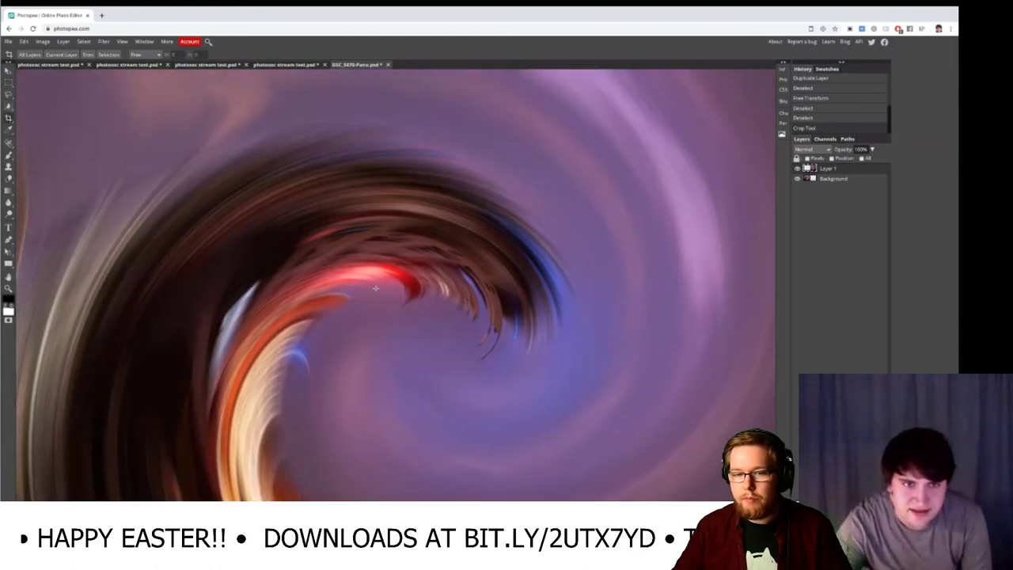
scroll(342, 195, up, 1)
scroll(371, 187, up, 2)
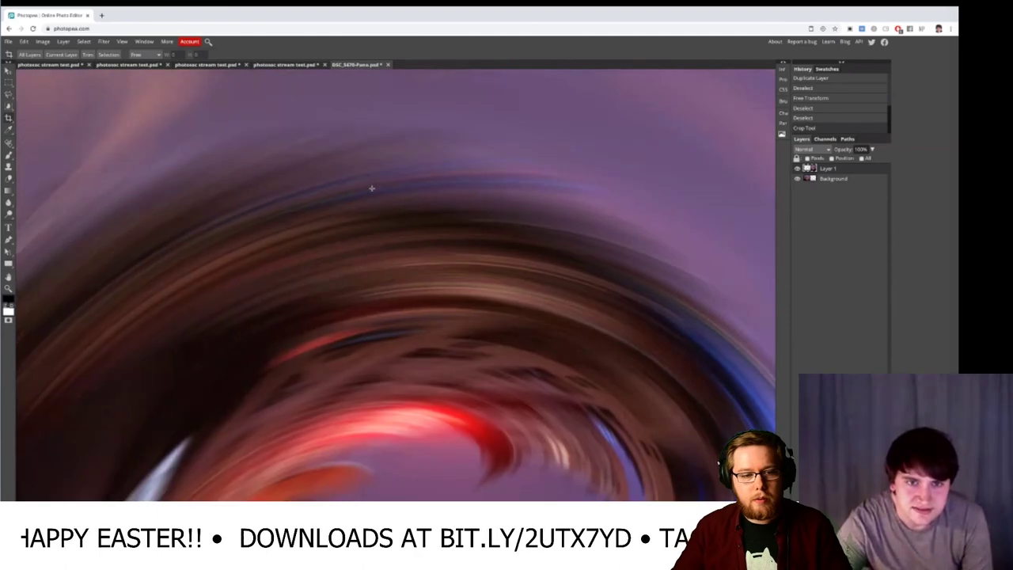
scroll(409, 255, down, 3)
scroll(409, 256, right, 2)
scroll(409, 255, down, 3)
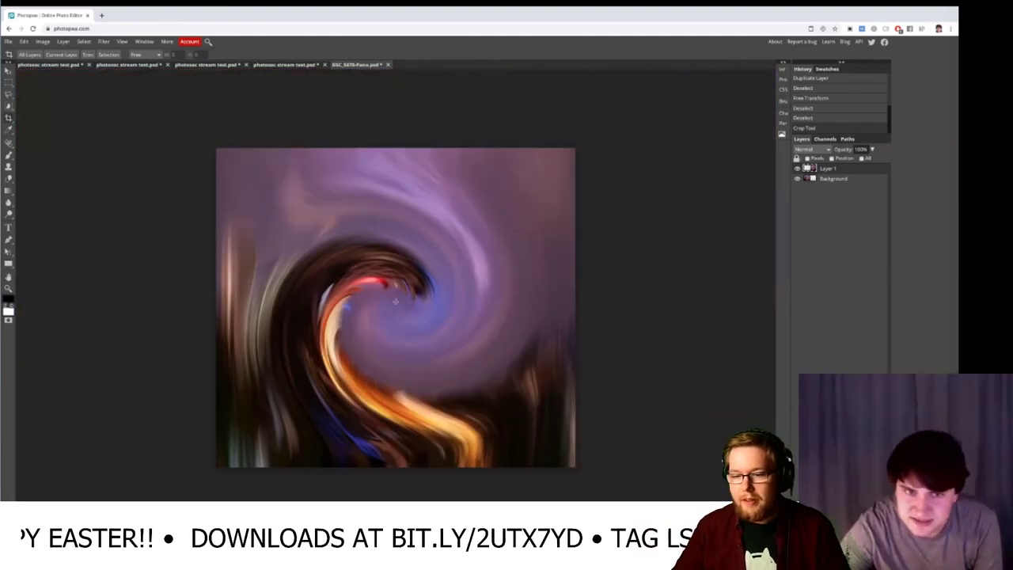
scroll(395, 301, up, 2)
scroll(389, 318, up, 5)
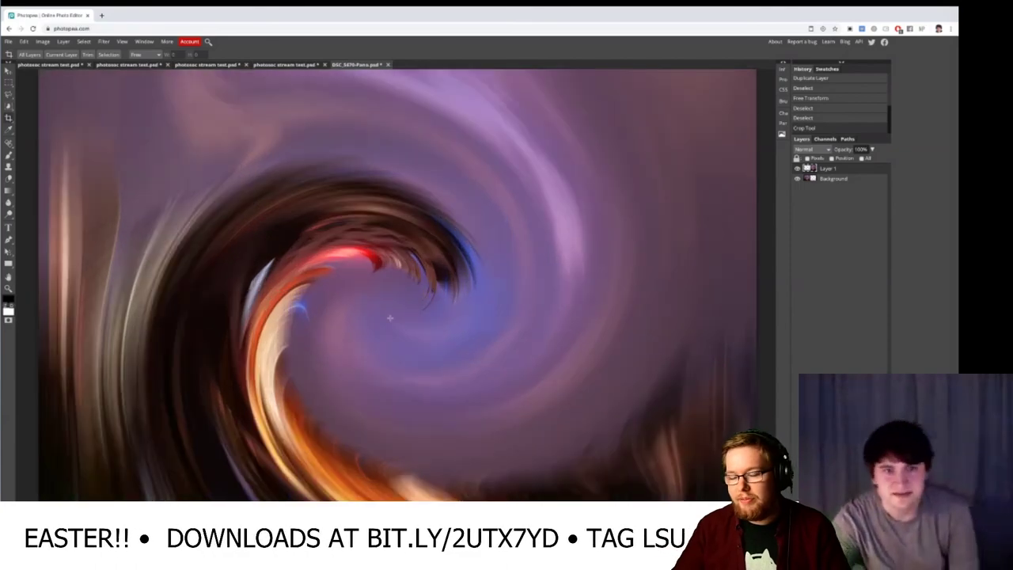
- Examine the cropped swirl's streak detail, from the red highlights and dark arc to the golden and blue bands, and the whole image
scroll(390, 318, up, 2)
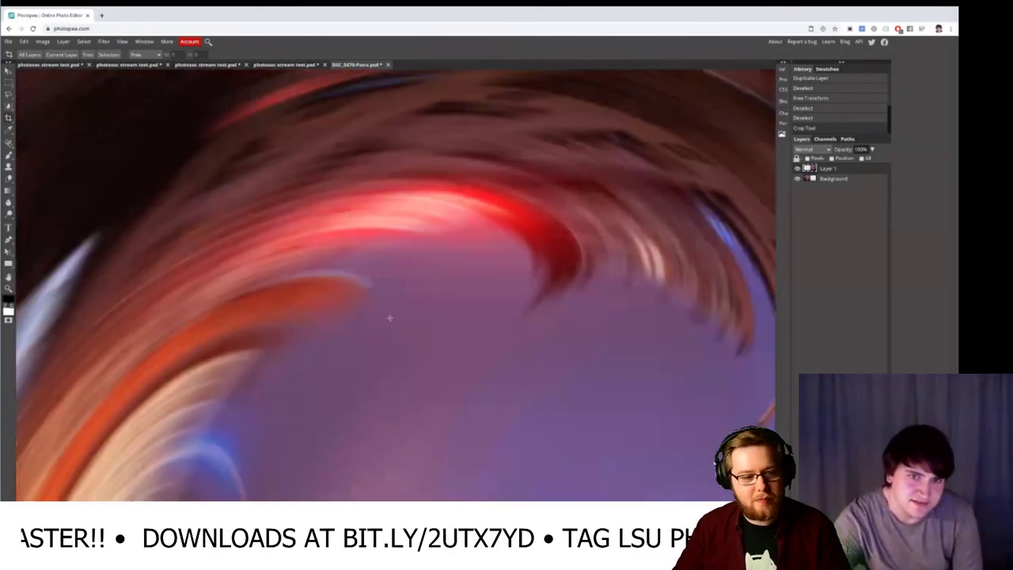
scroll(390, 318, left, 4)
scroll(390, 318, down, 6)
scroll(389, 317, up, 5)
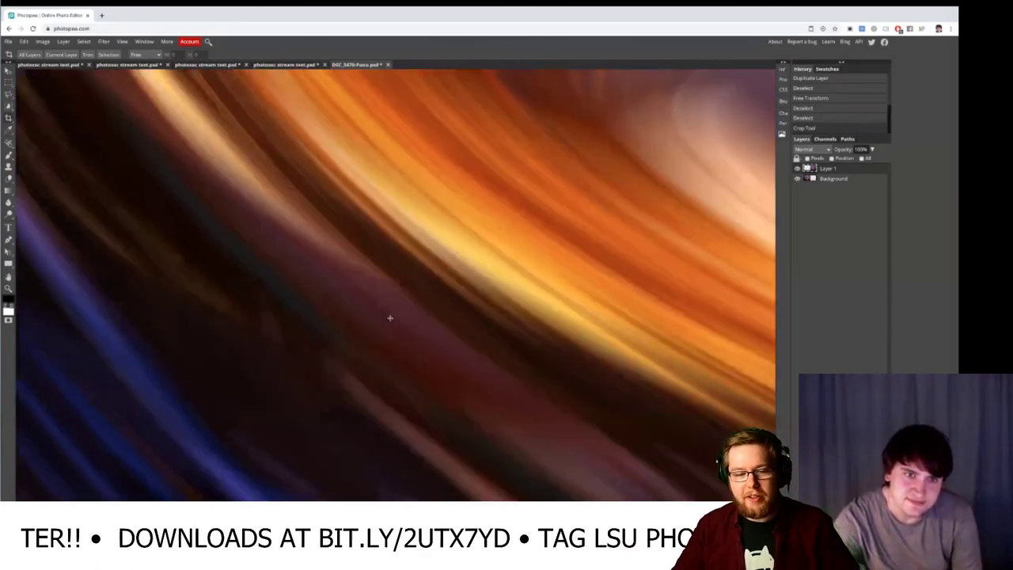
scroll(390, 317, up, 5)
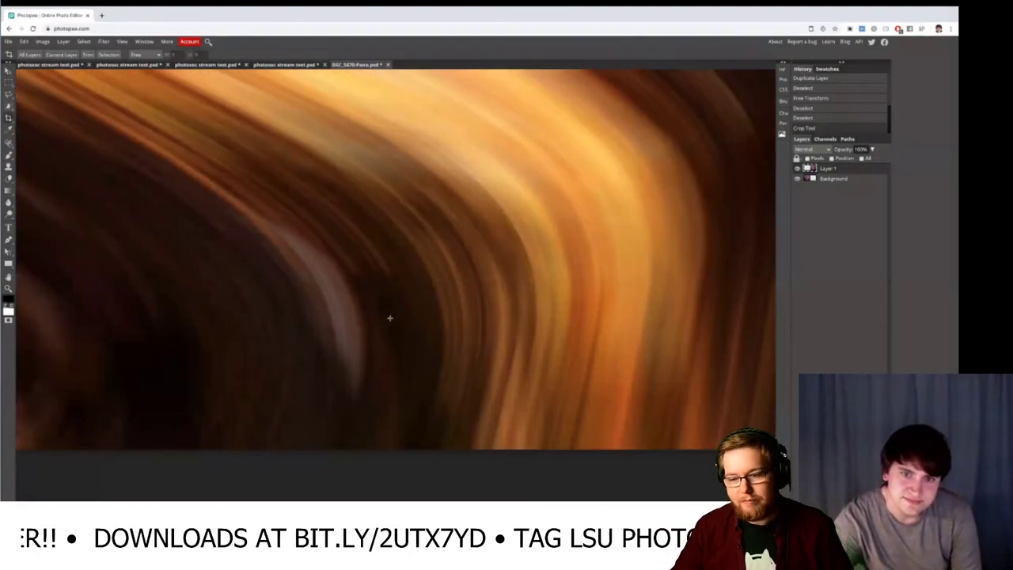
scroll(390, 318, up, 3)
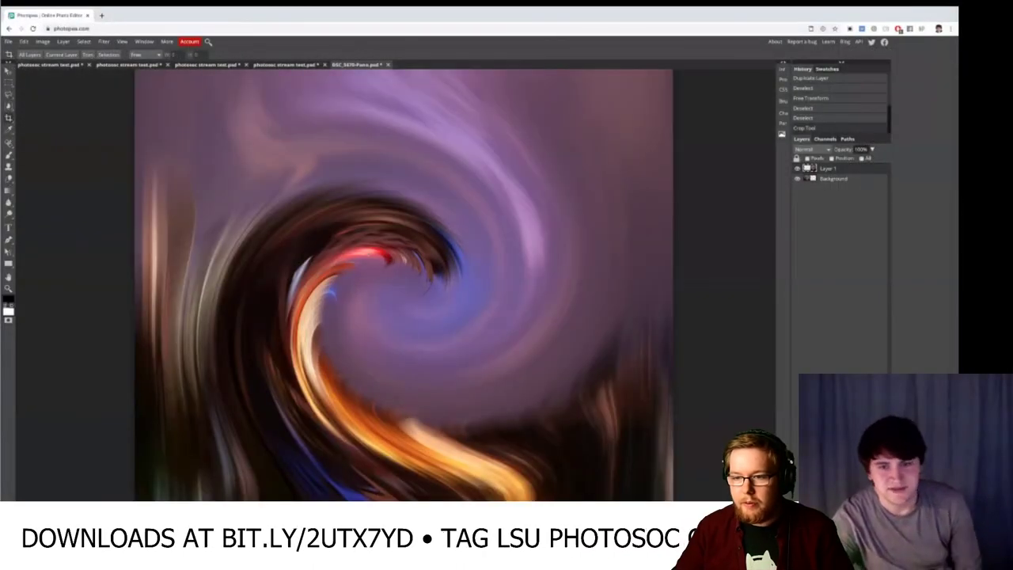
scroll(357, 243, up, 6)
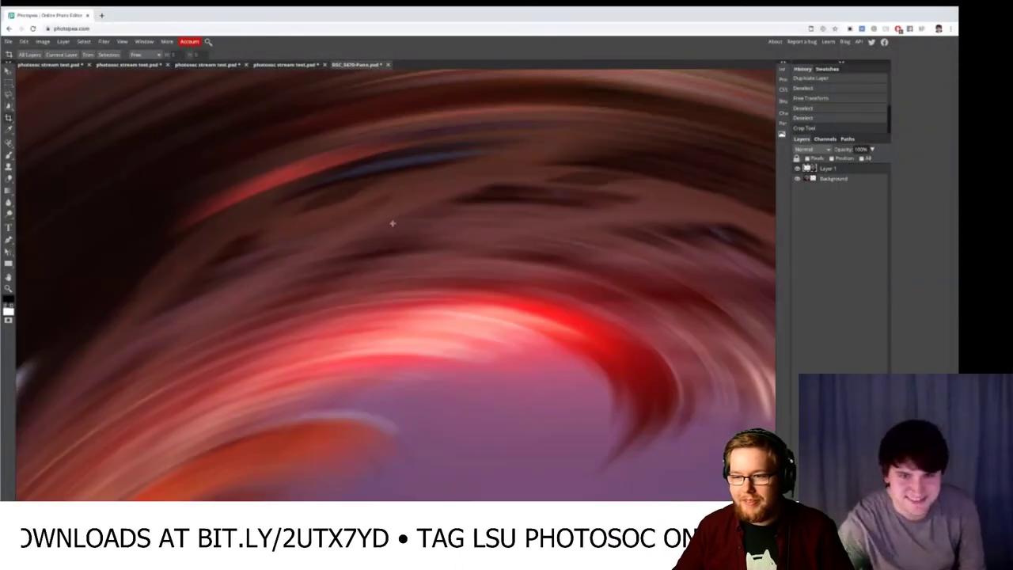
scroll(429, 196, up, 6)
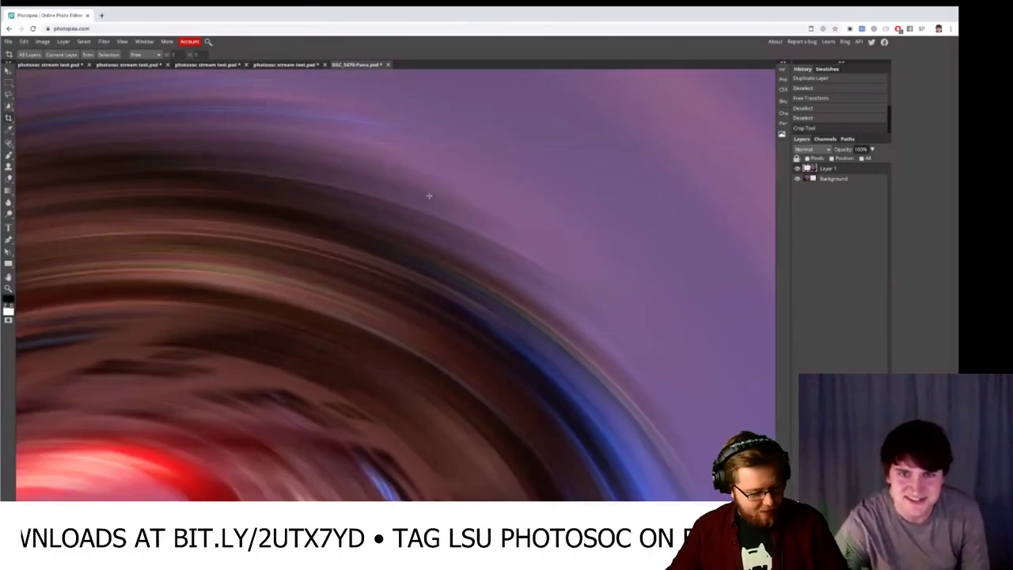
scroll(429, 196, up, 8)
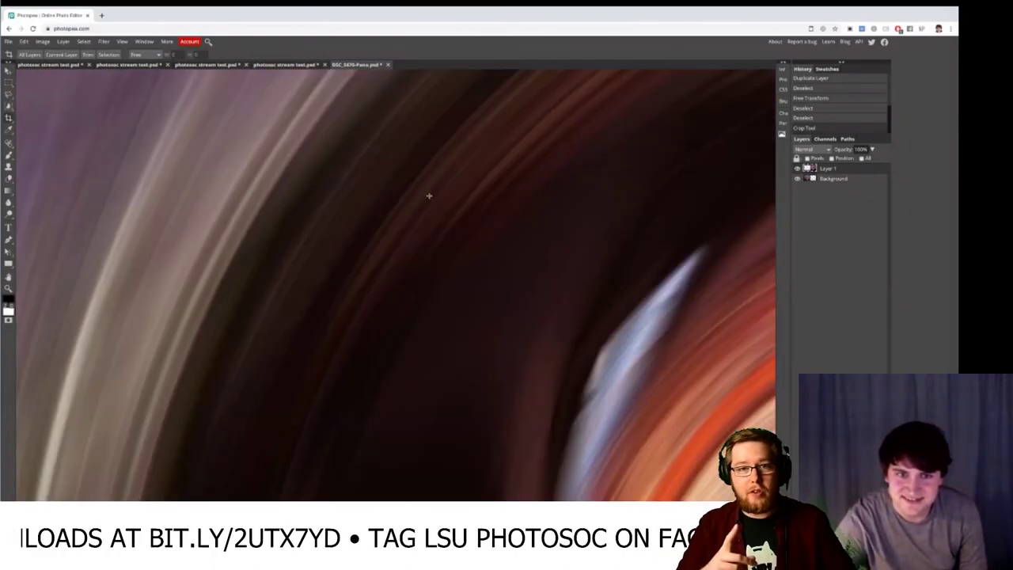
scroll(429, 196, up, 8)
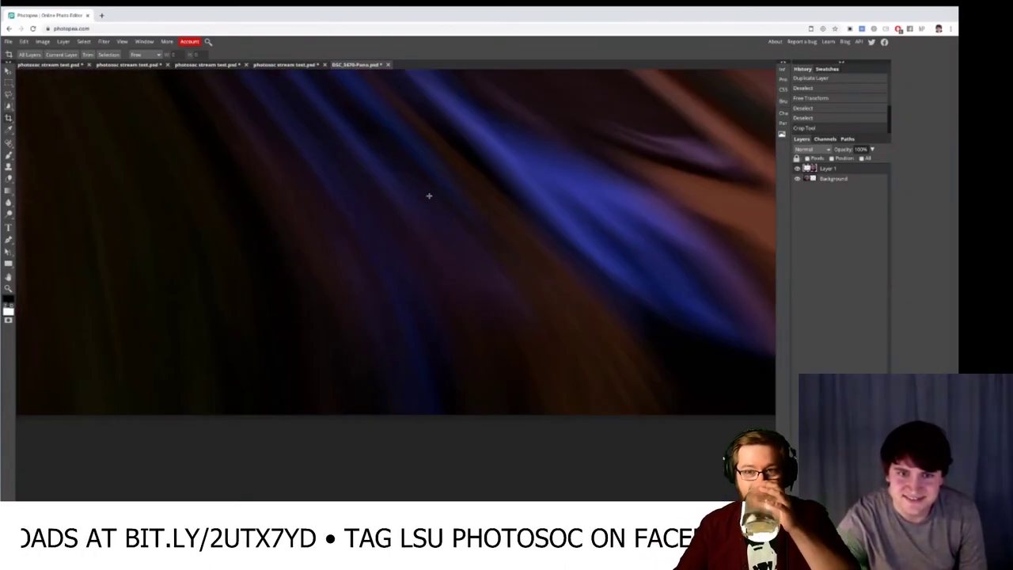
scroll(429, 195, down, 8)
scroll(429, 195, up, 8)
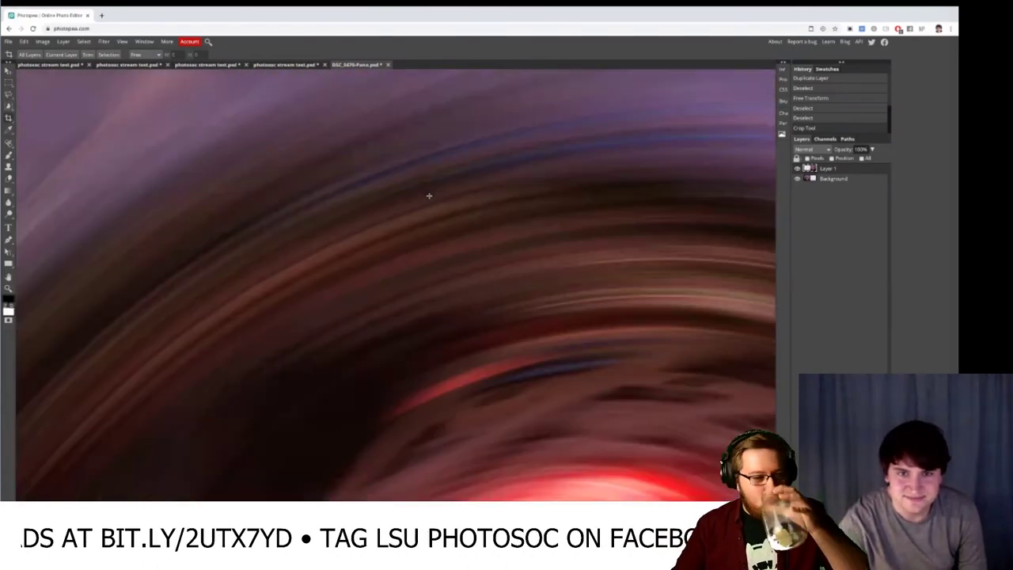
scroll(428, 196, down, 8)
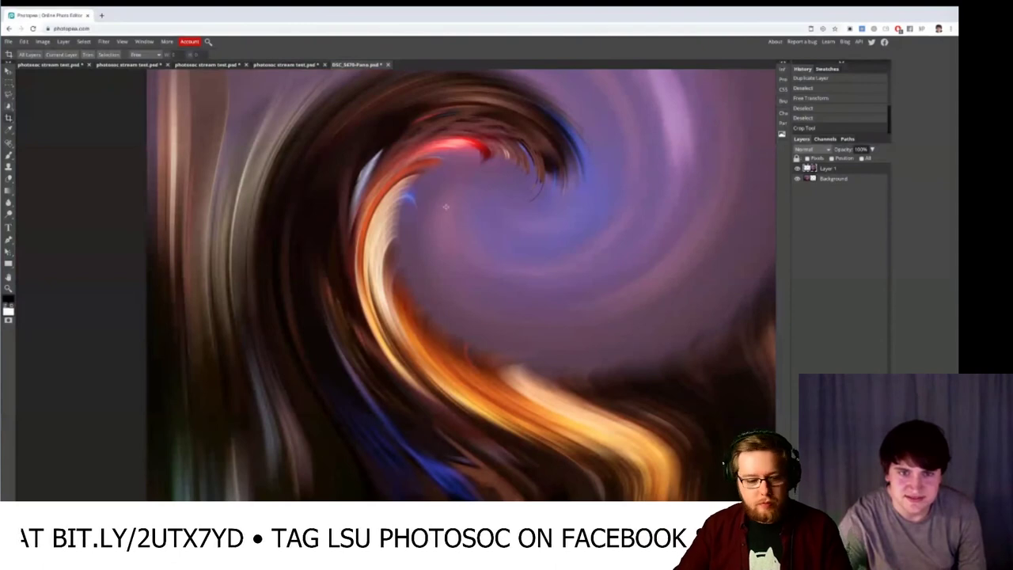
scroll(446, 207, down, 2)
scroll(446, 206, up, 3)
scroll(431, 216, down, 4)
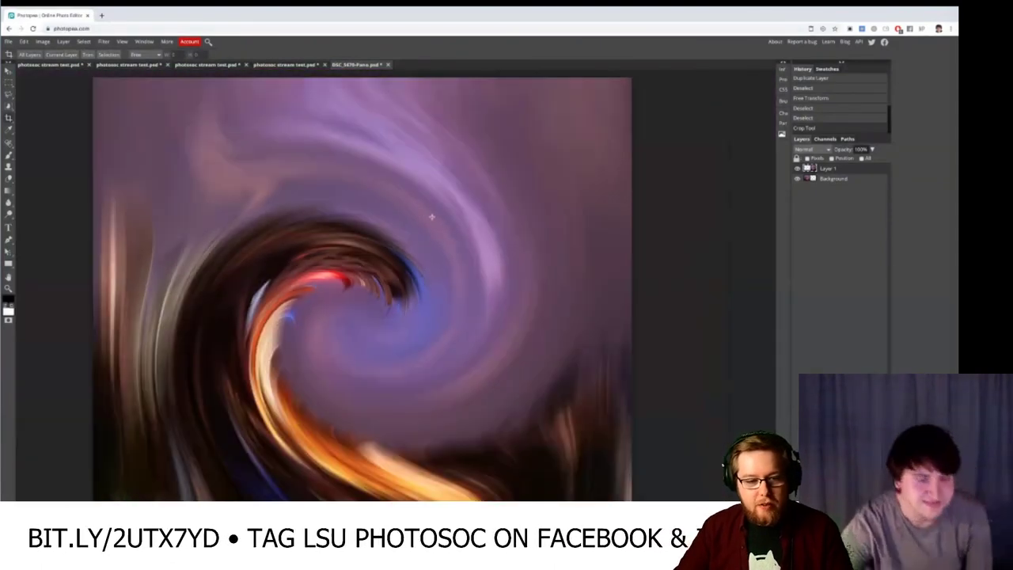
scroll(431, 216, down, 2)
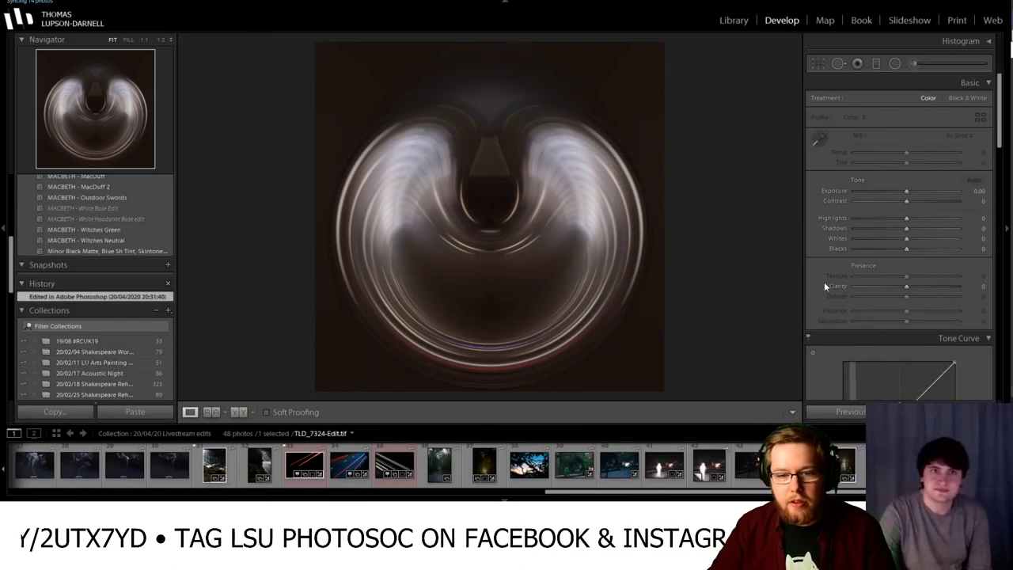
- Switch to Lightroom and set the circular light artwork's Clarity to +100, Texture to +68 and Vibrance to +64, keeping Saturation at 0
drag(906, 287, 988, 293)
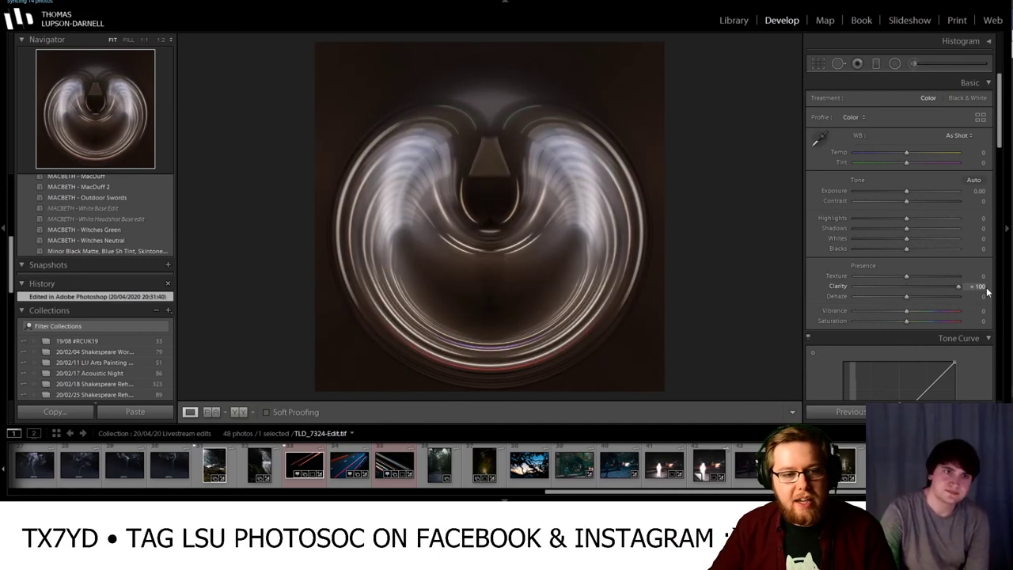
drag(908, 274, 969, 283)
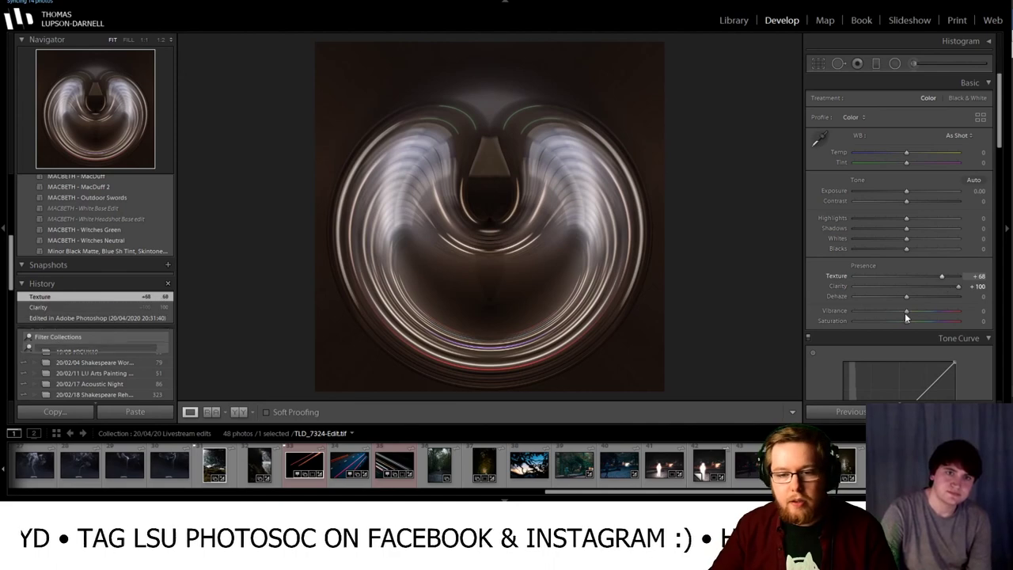
mouse_move(906, 311)
mouse_down()
mouse_move(942, 311)
mouse_move(931, 318)
mouse_move(945, 322)
mouse_move(918, 323)
mouse_up()
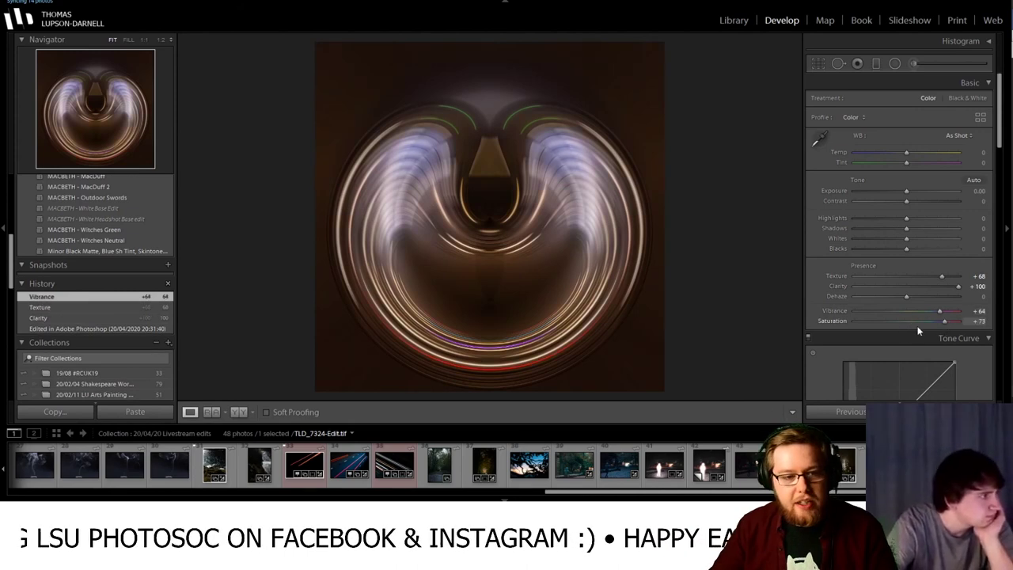
double_click(919, 322)
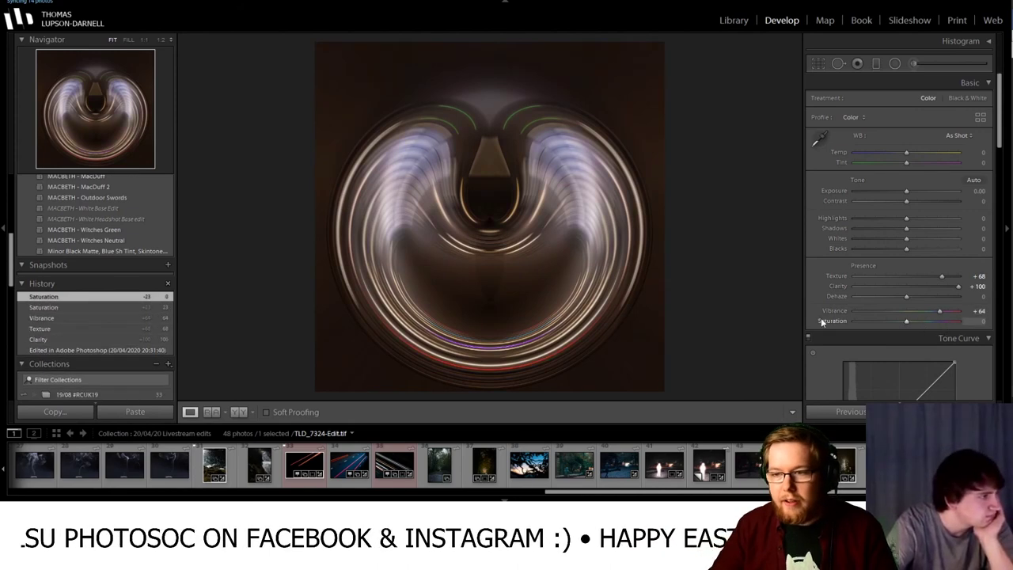
- Try a custom RGB tone curve with a raised black end on the circular artwork, and flatten the curve back to linear
scroll(871, 308, down, 5)
drag(845, 220, 861, 204)
right_click(861, 204)
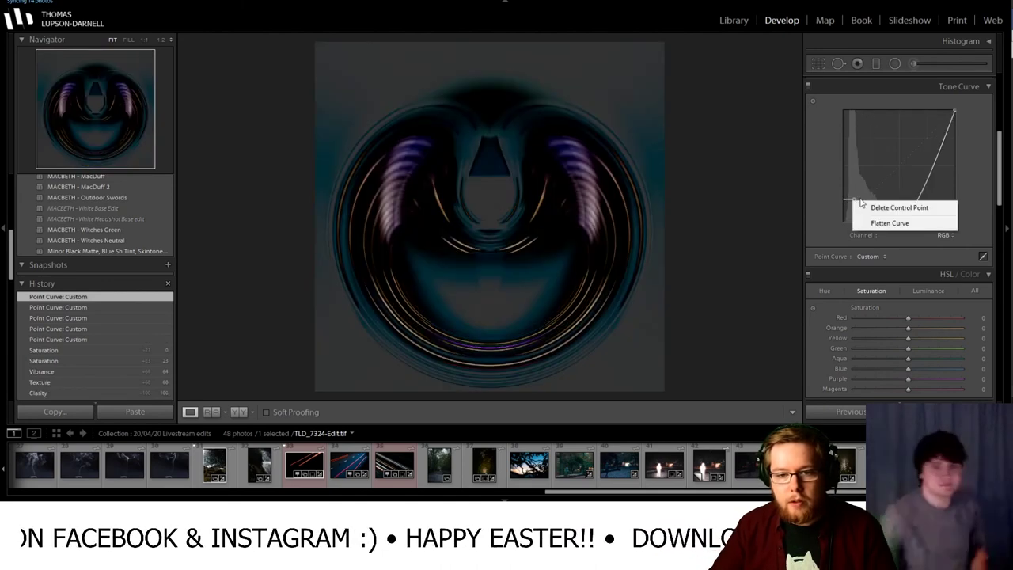
click(888, 223)
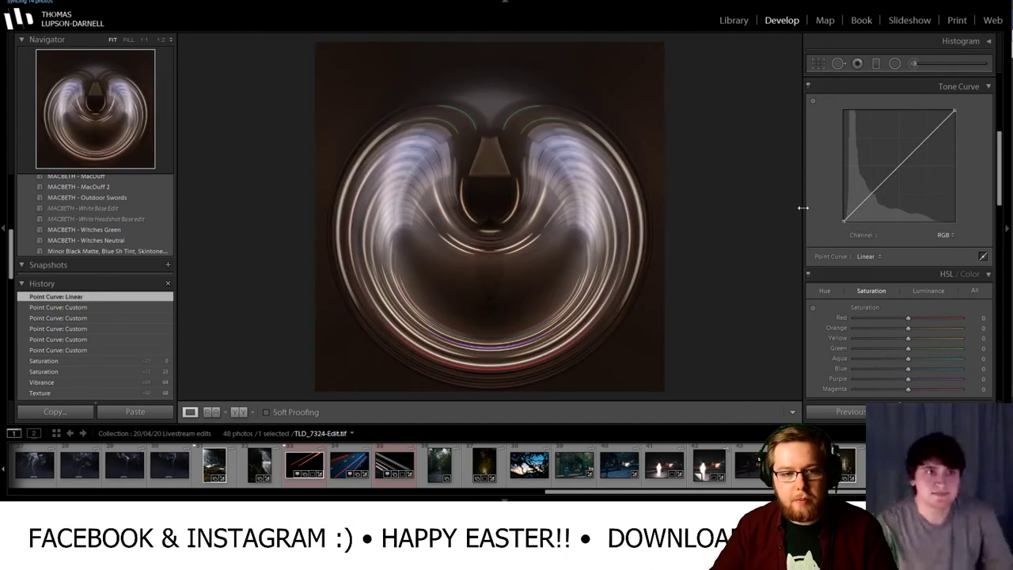
scroll(816, 198, up, 3)
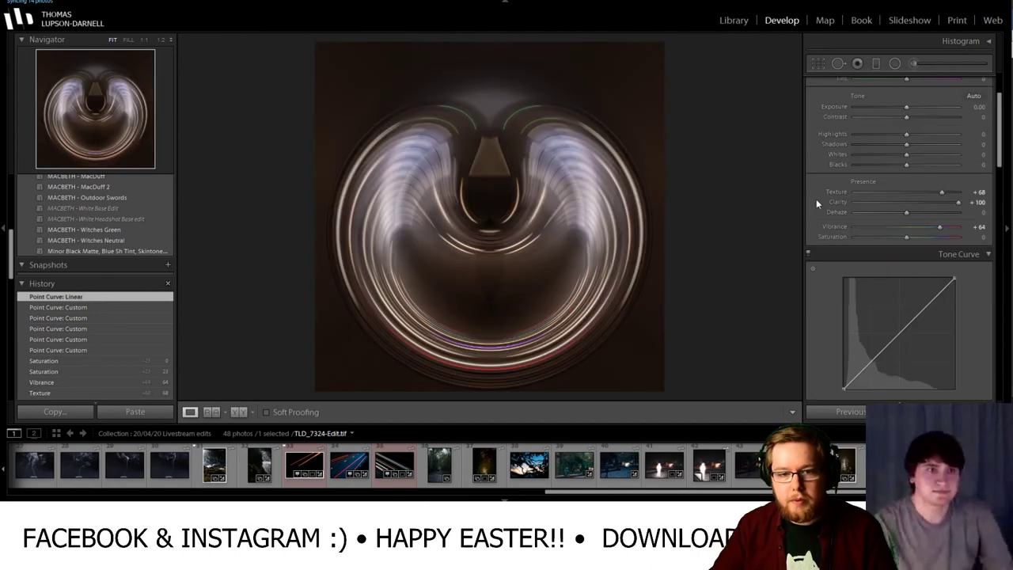
- Show the artwork in the Library and compare it with the red helmet still from 2001: A Space Odyssey in the browser
click(733, 21)
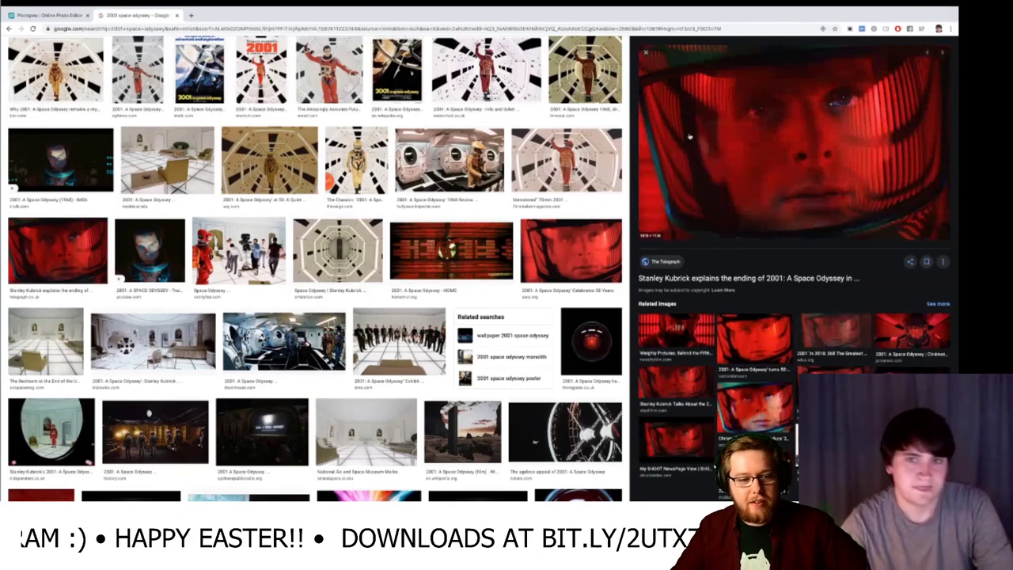
scroll(627, 159, up, 2)
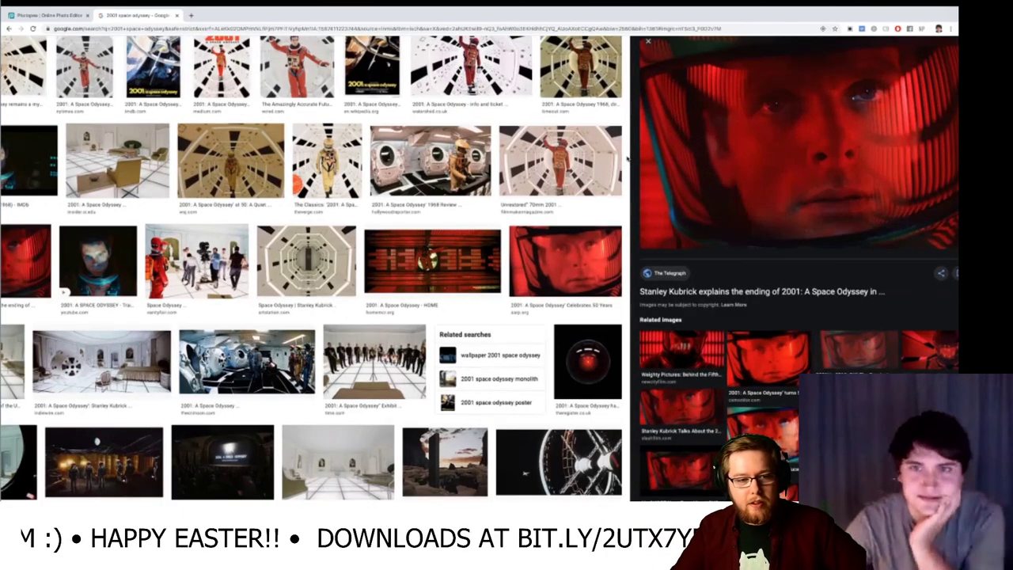
scroll(824, 227, up, 1)
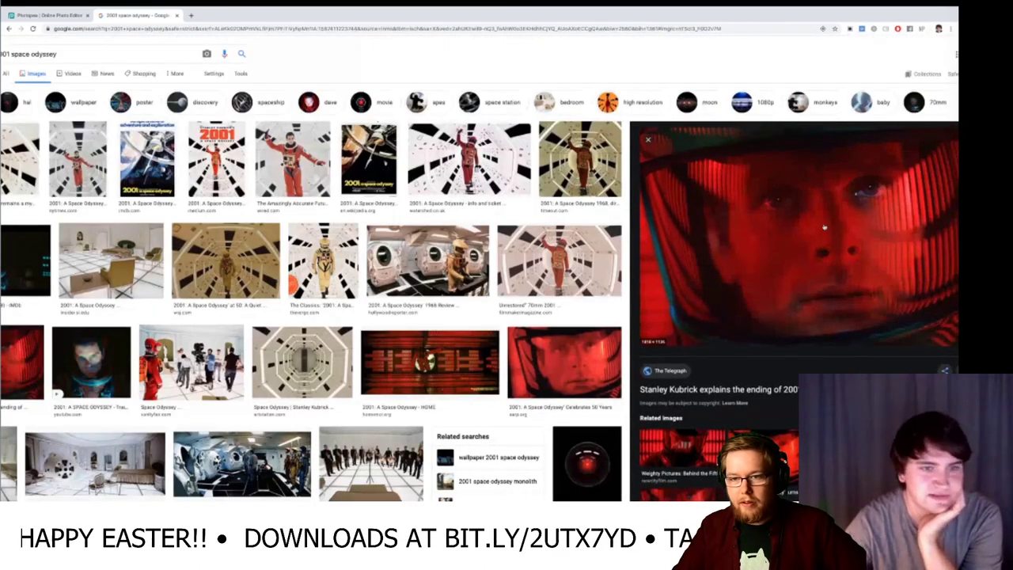
key(alt+Tab)
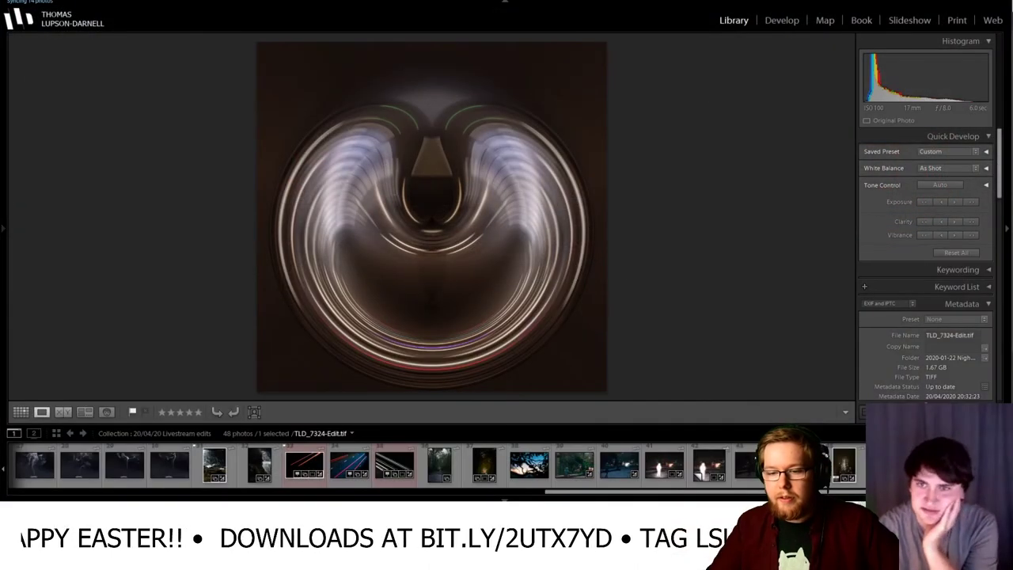
key(alt+Tab)
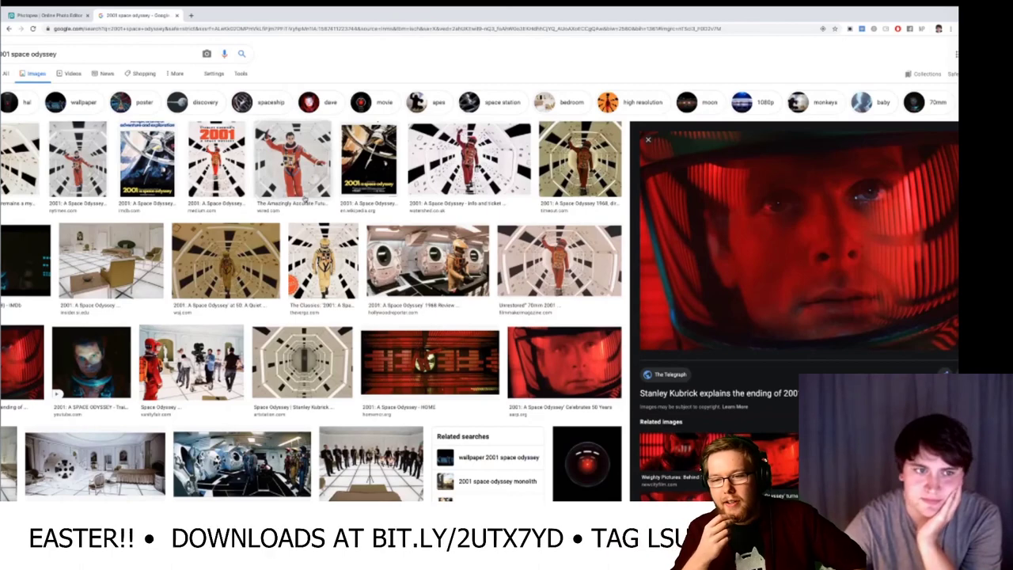
- Browse the 2001: A Space Odyssey image results and open the Village Voice still with coloured lights reflected over the face
scroll(304, 199, left, 2)
scroll(304, 200, down, 5)
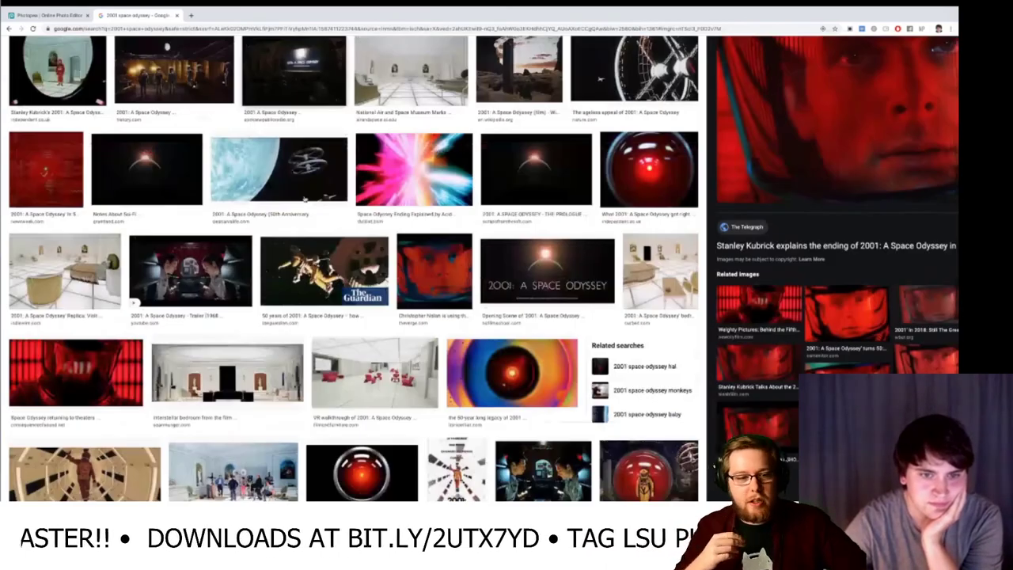
scroll(304, 199, down, 3)
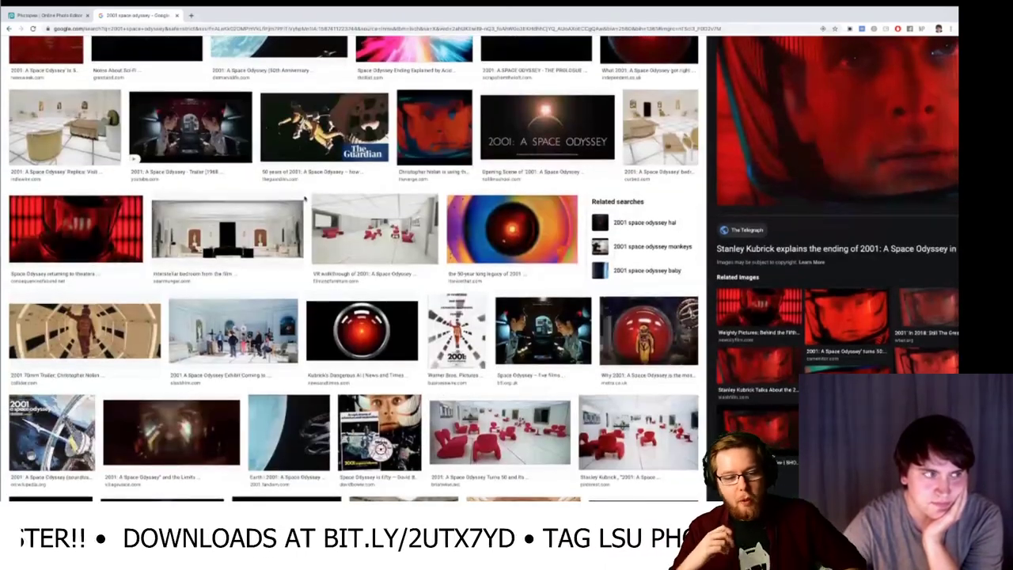
scroll(305, 200, down, 1)
scroll(305, 201, down, 2)
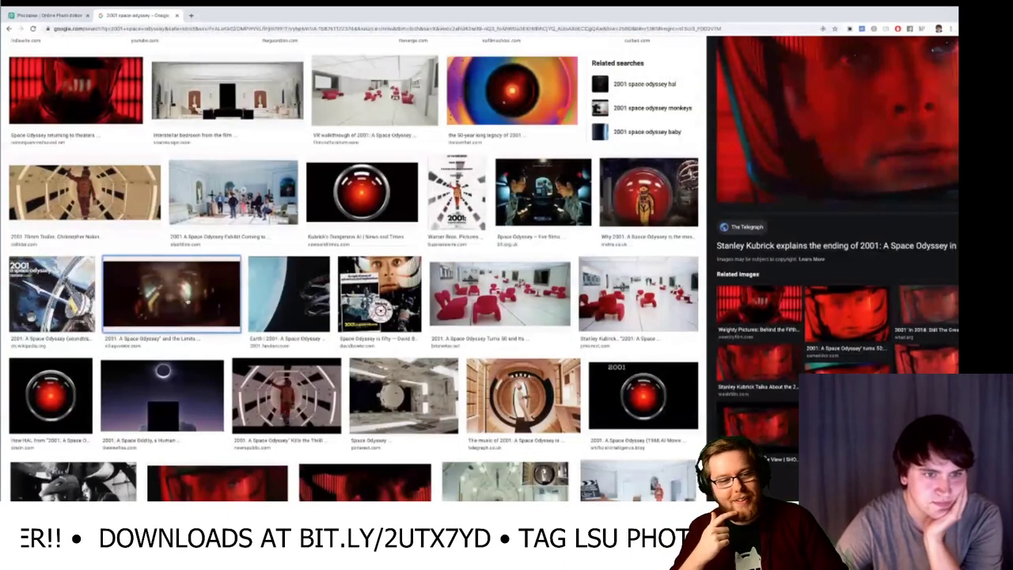
click(170, 293)
scroll(171, 293, up, 3)
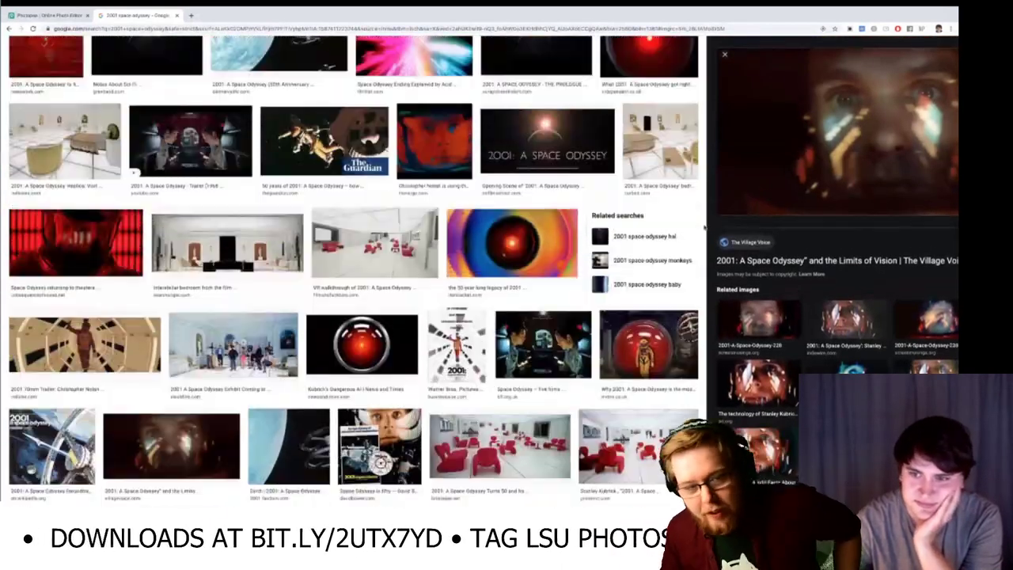
scroll(704, 227, right, 2)
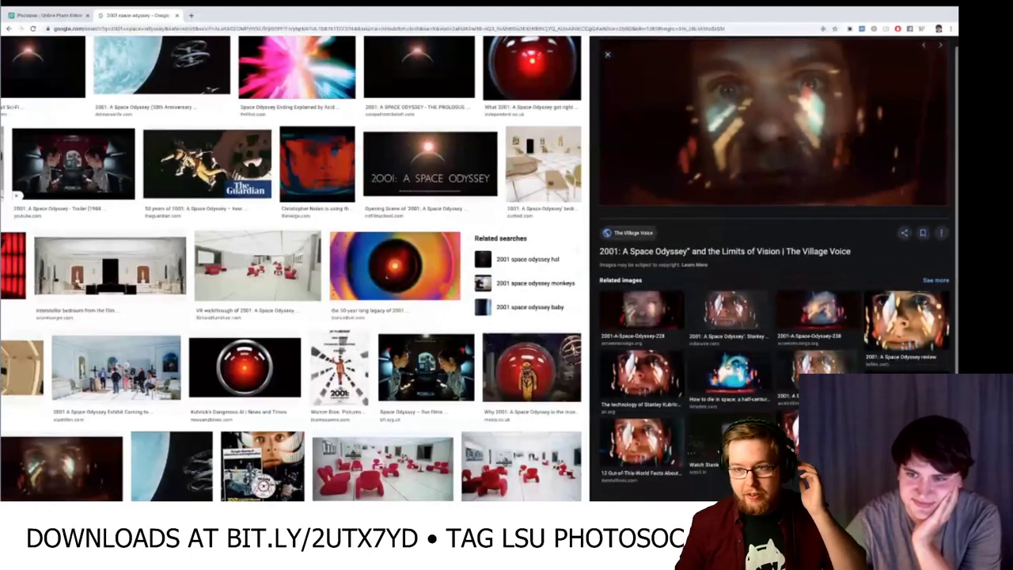
scroll(586, 233, up, 5)
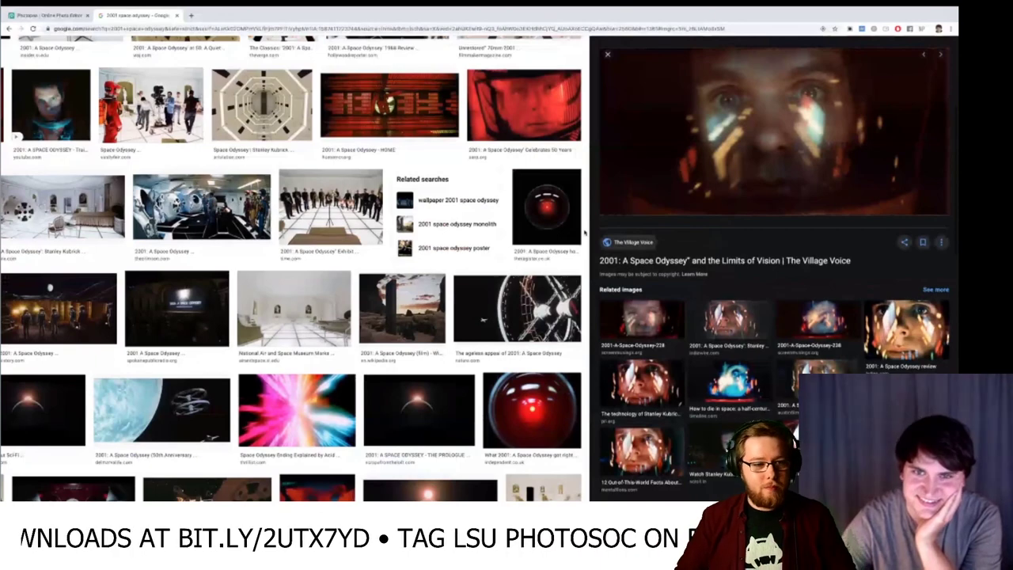
- Return to the swirl artwork in Photopea and examine it both in close detail and at a very small size
click(50, 15)
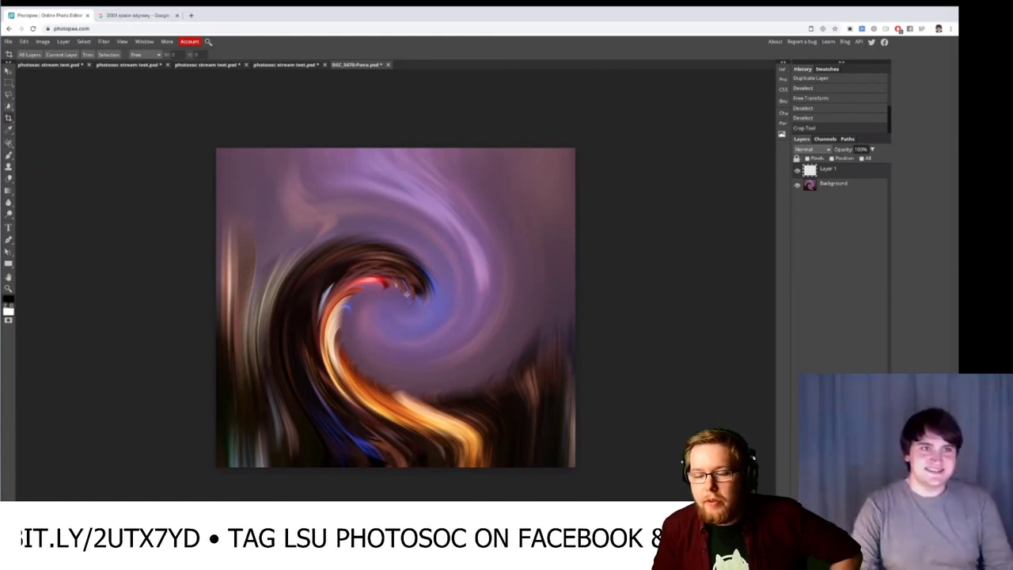
scroll(400, 296, up, 2)
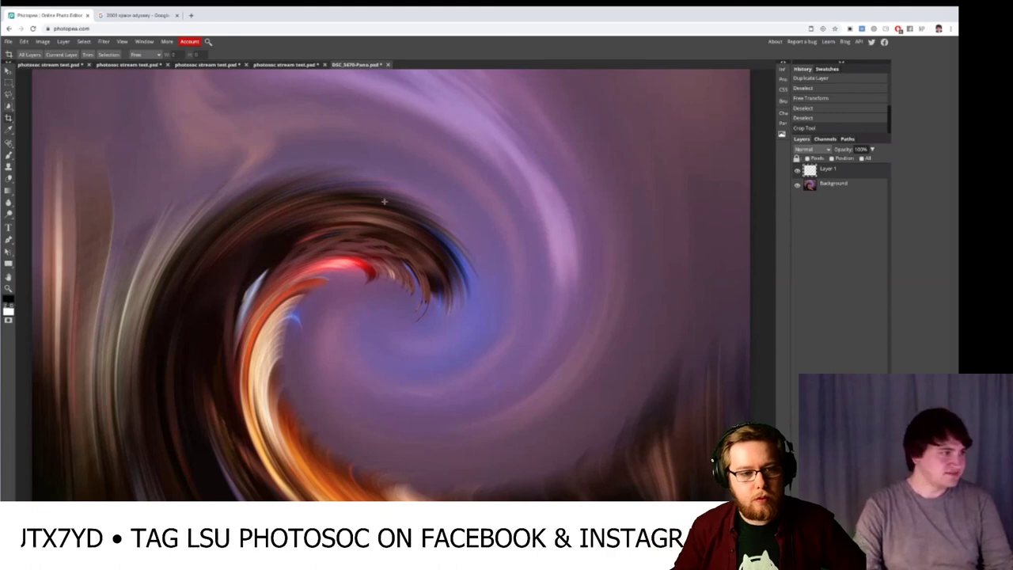
scroll(368, 239, up, 3)
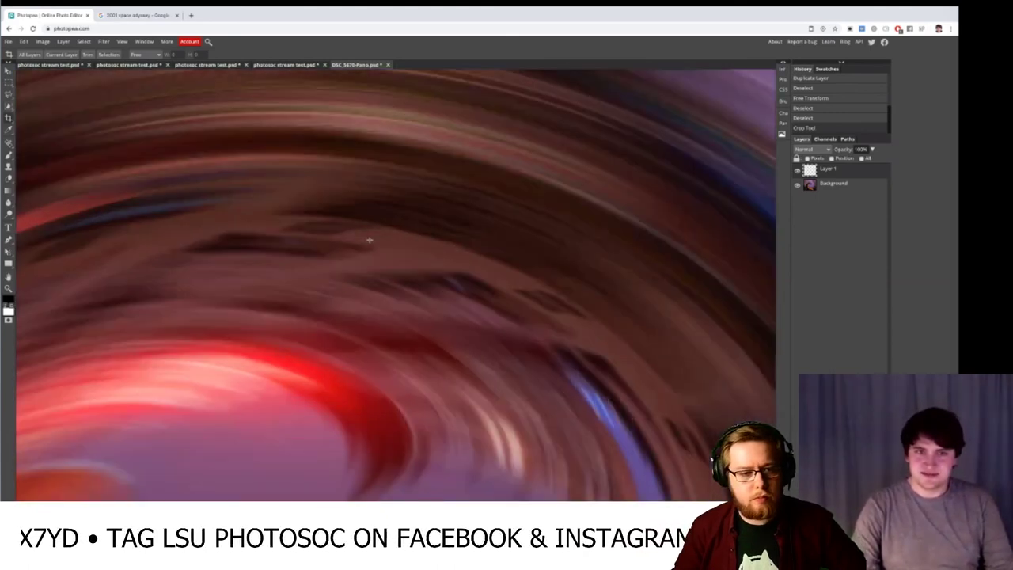
scroll(368, 239, down, 6)
scroll(383, 270, down, 5)
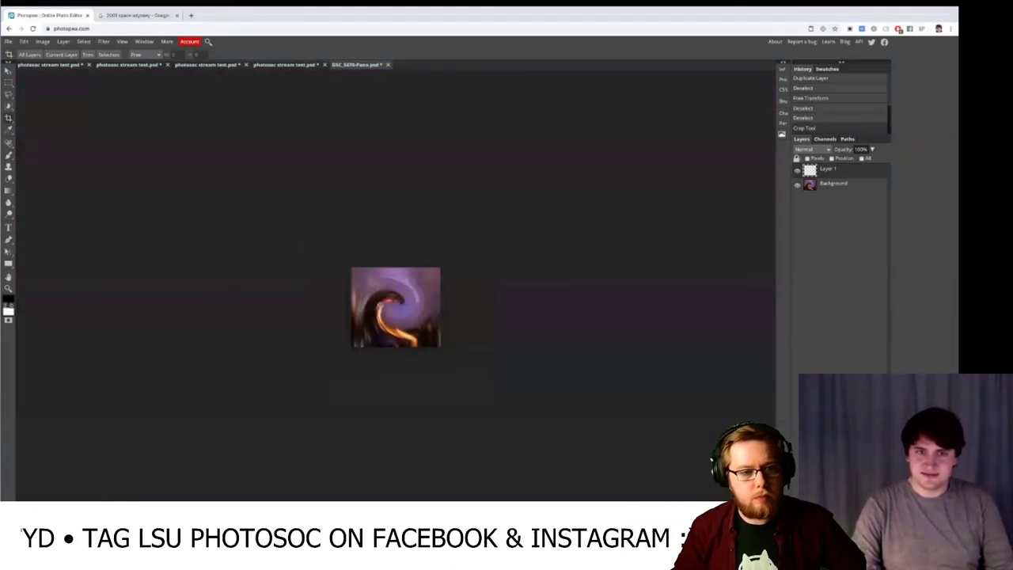
scroll(395, 307, up, 4)
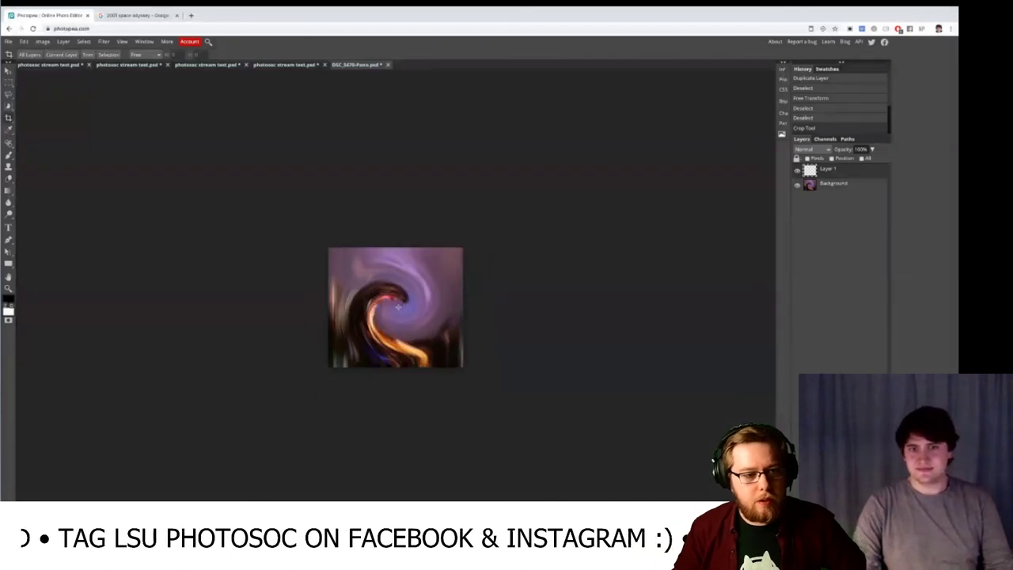
scroll(437, 321, down, 4)
scroll(421, 317, up, 6)
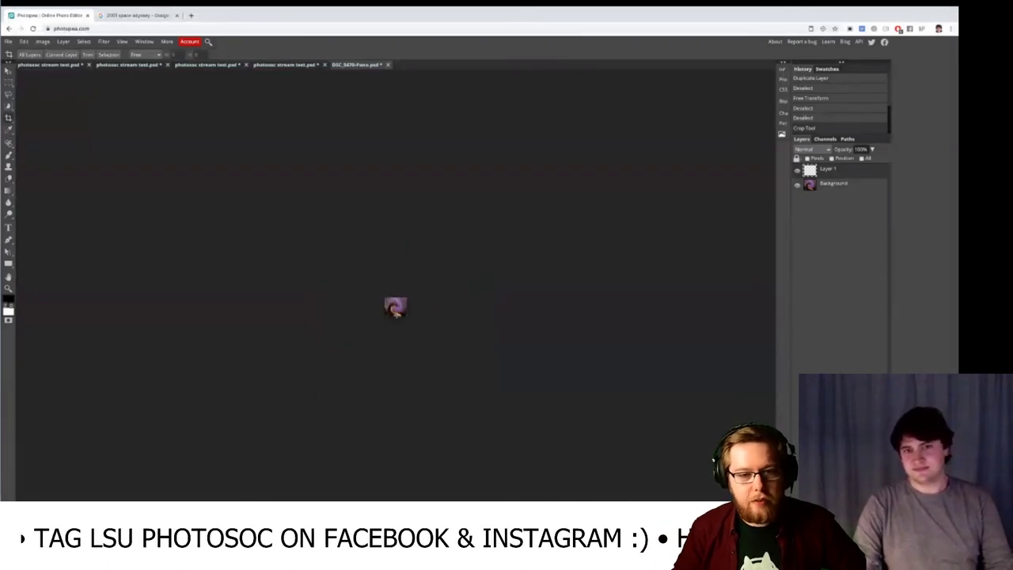
scroll(396, 315, up, 5)
scroll(397, 315, down, 3)
scroll(397, 315, up, 2)
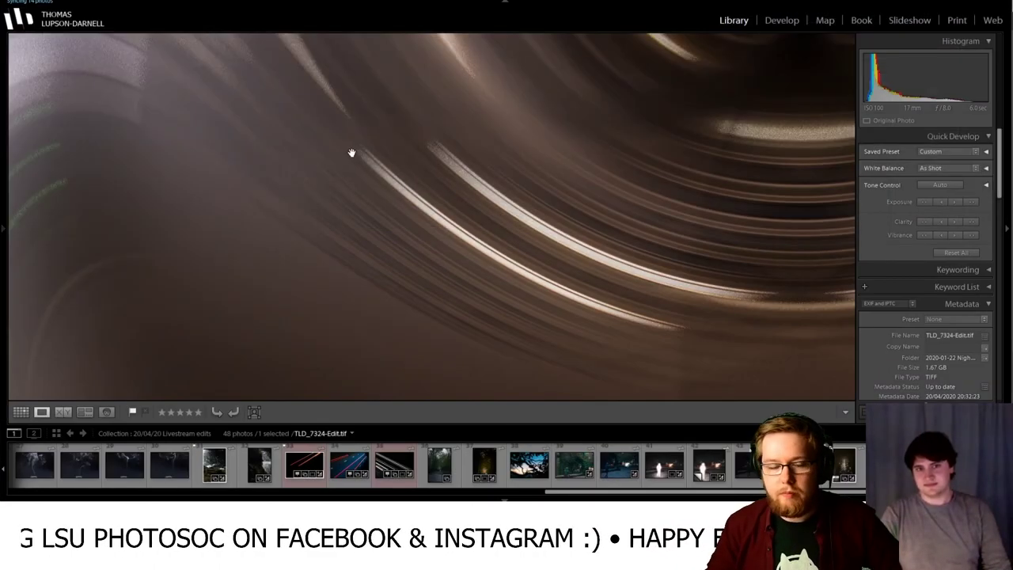
- Switch to Lightroom and inspect the light trails and green streaks of TLD_7324-Edit.tif up close
drag(353, 153, 414, 196)
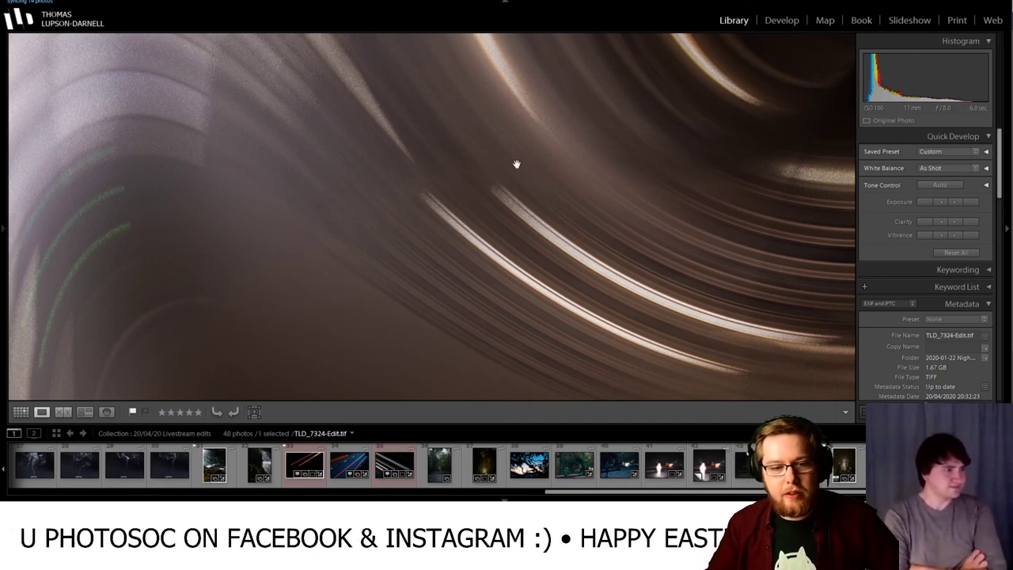
drag(589, 204, 526, 195)
drag(310, 200, 408, 200)
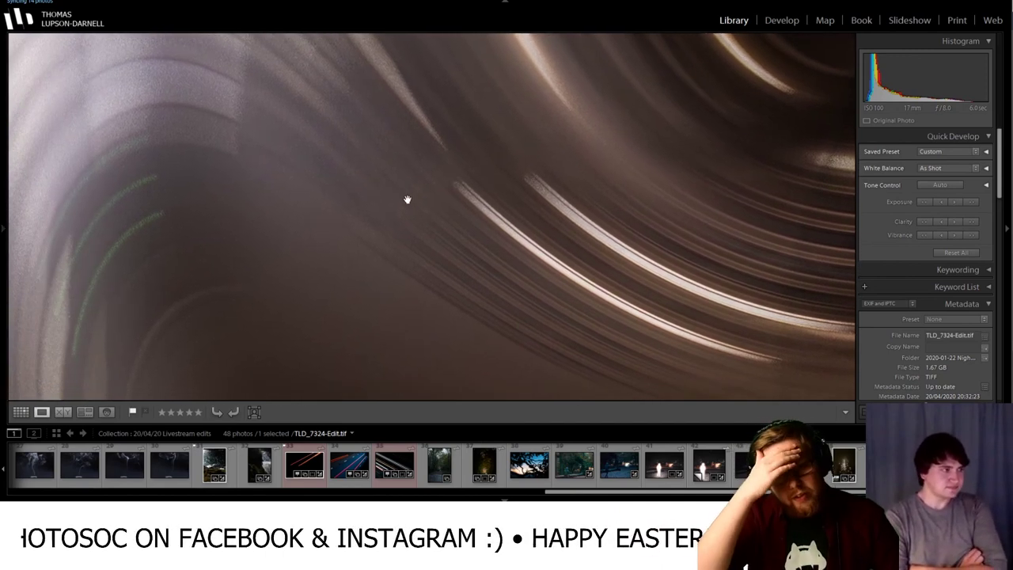